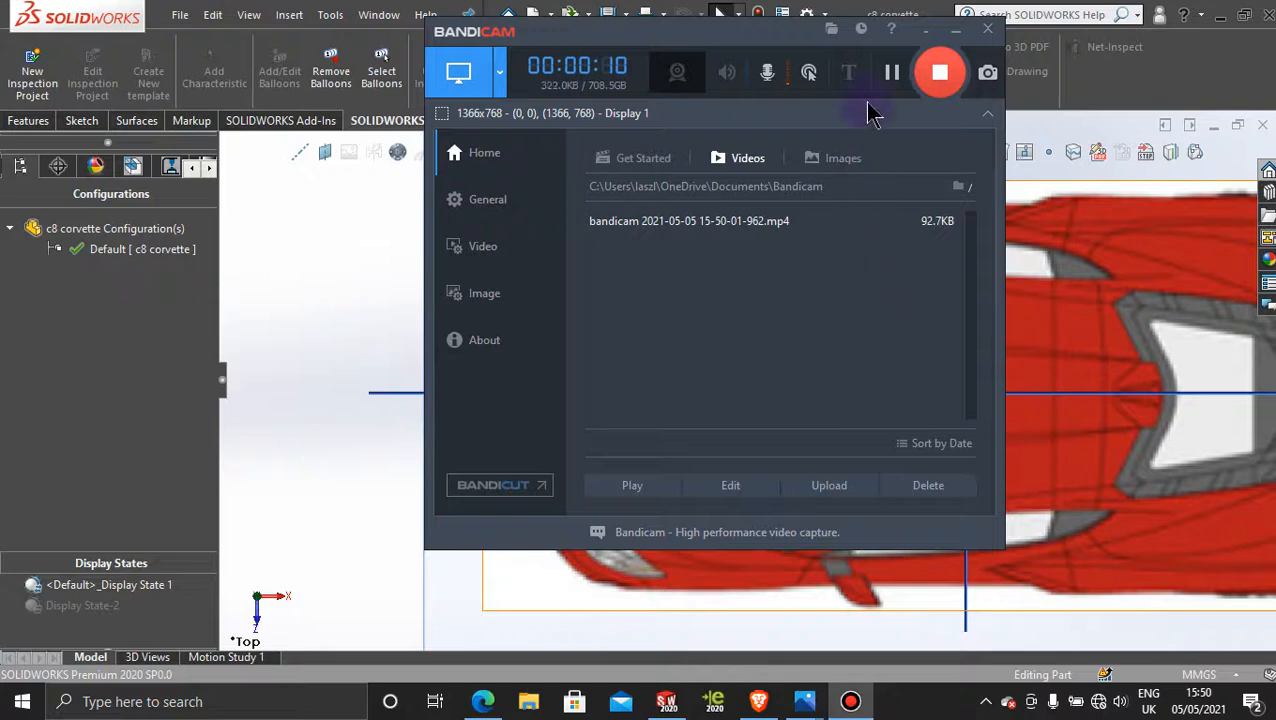
Step: Inspect the existing hood surfaces against the car's reference pictures, both at an angle and normal to the Top Plane
left_click(955, 30)
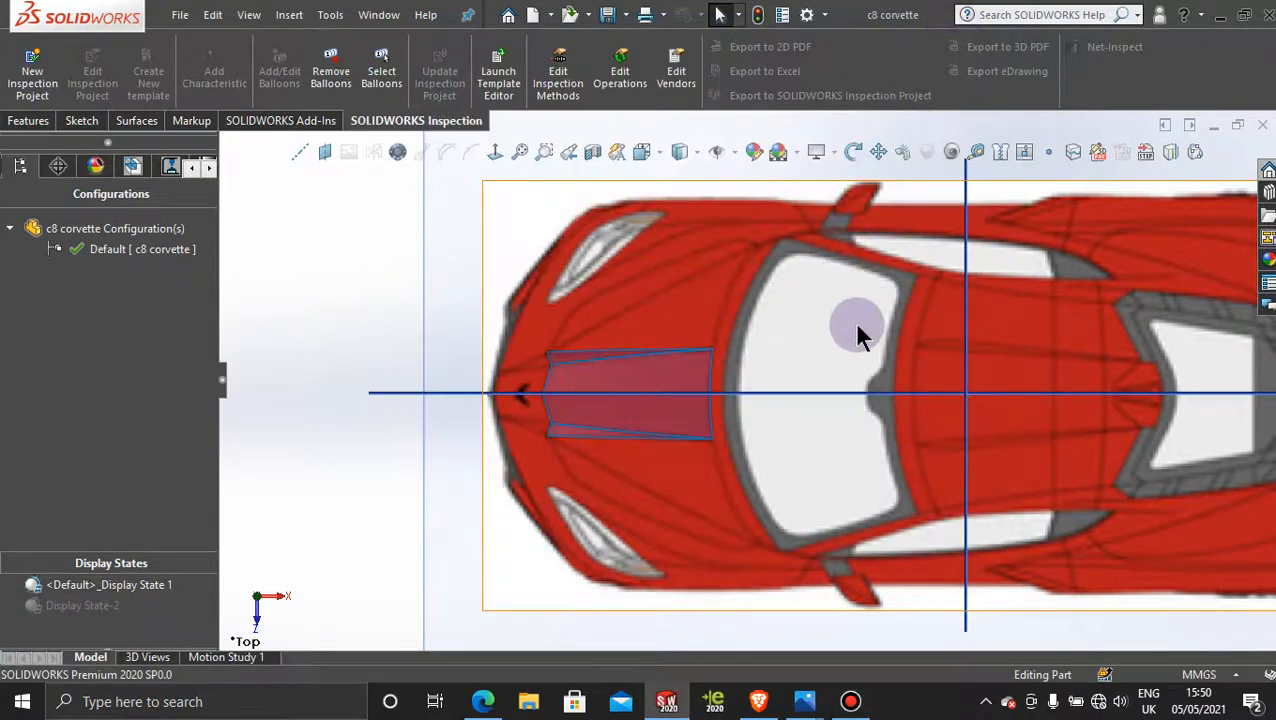
scroll(597, 361, "down", 4)
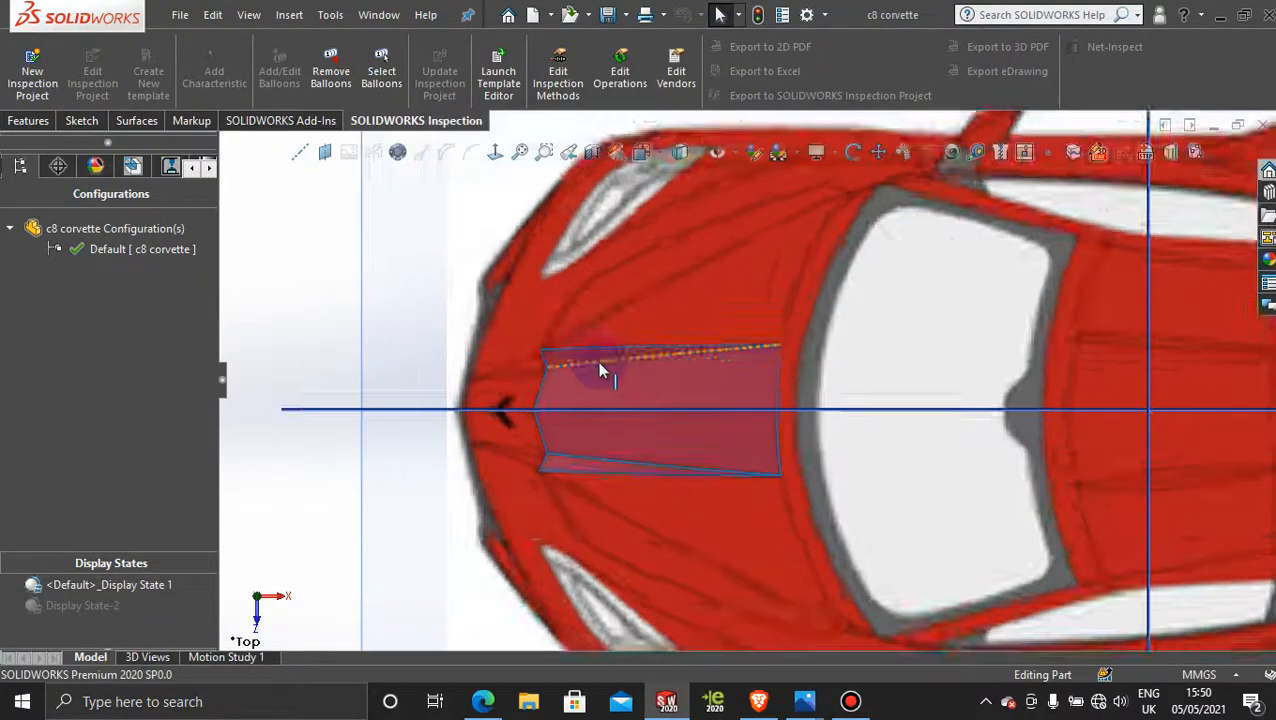
middle_click_drag(652, 394, 709, 342)
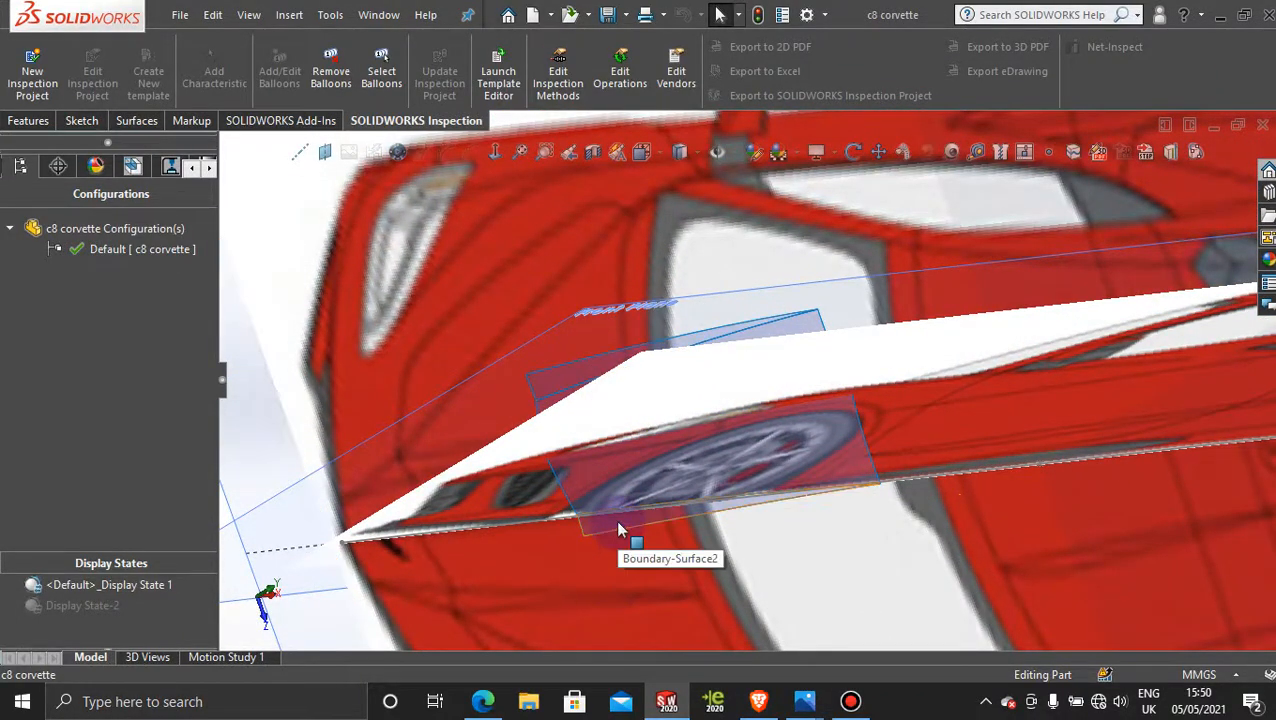
middle_click_drag(763, 436, 692, 447)
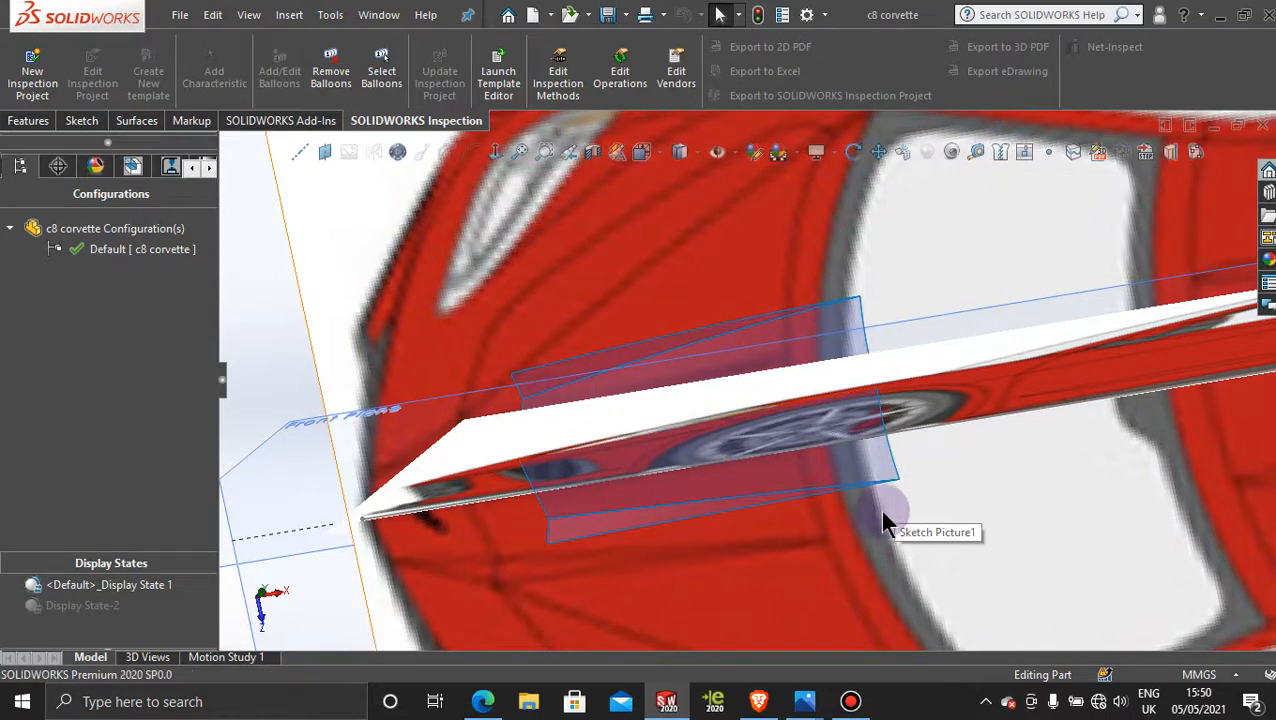
scroll(878, 520, "up", 3)
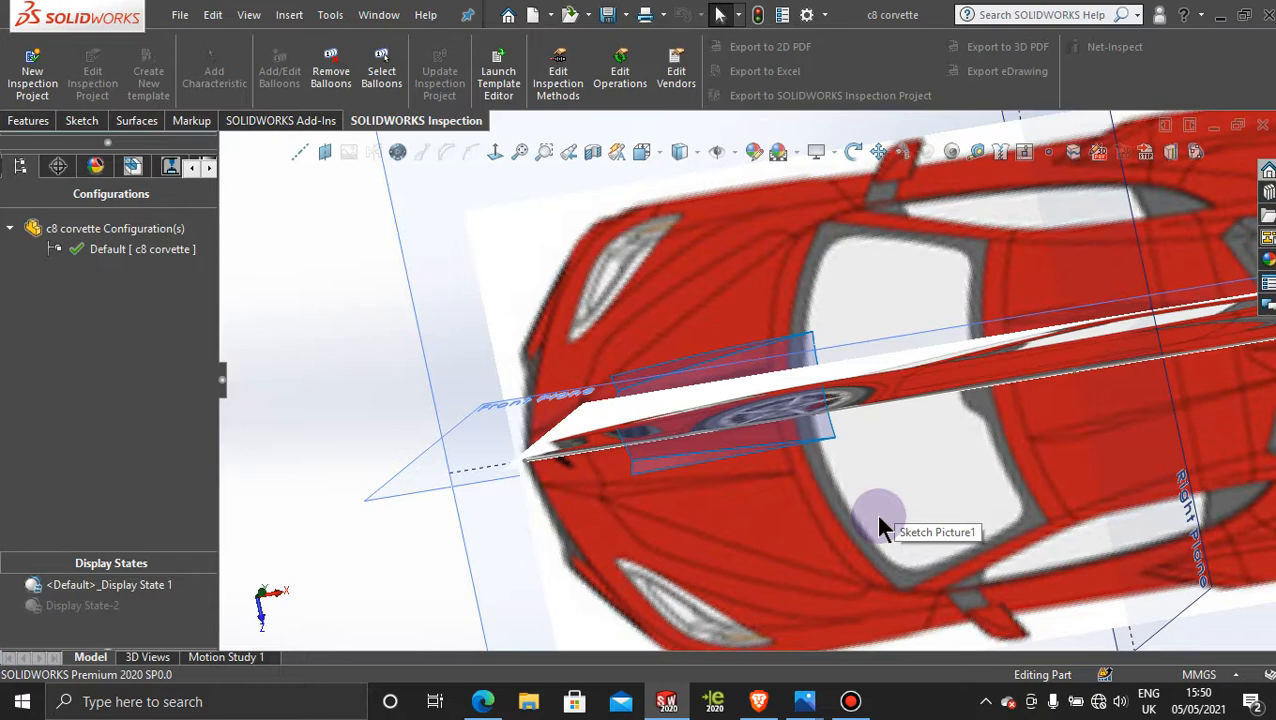
scroll(880, 525, "up", 2)
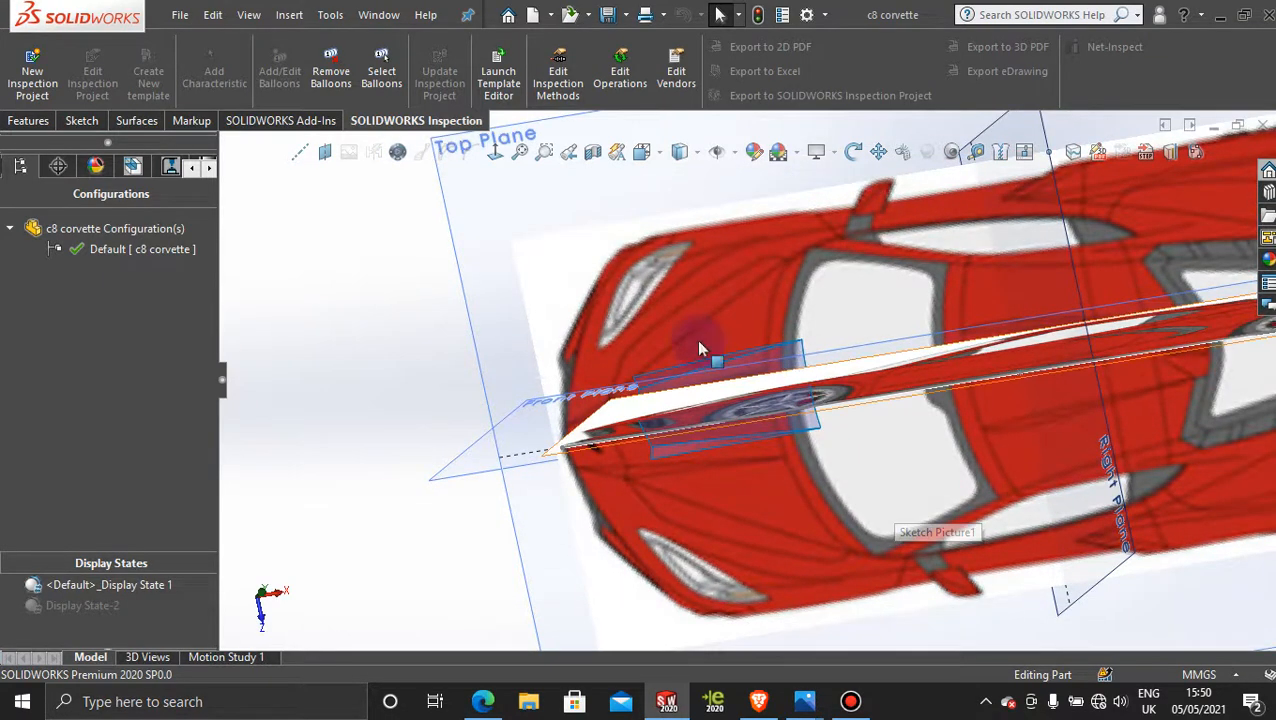
left_click(457, 197)
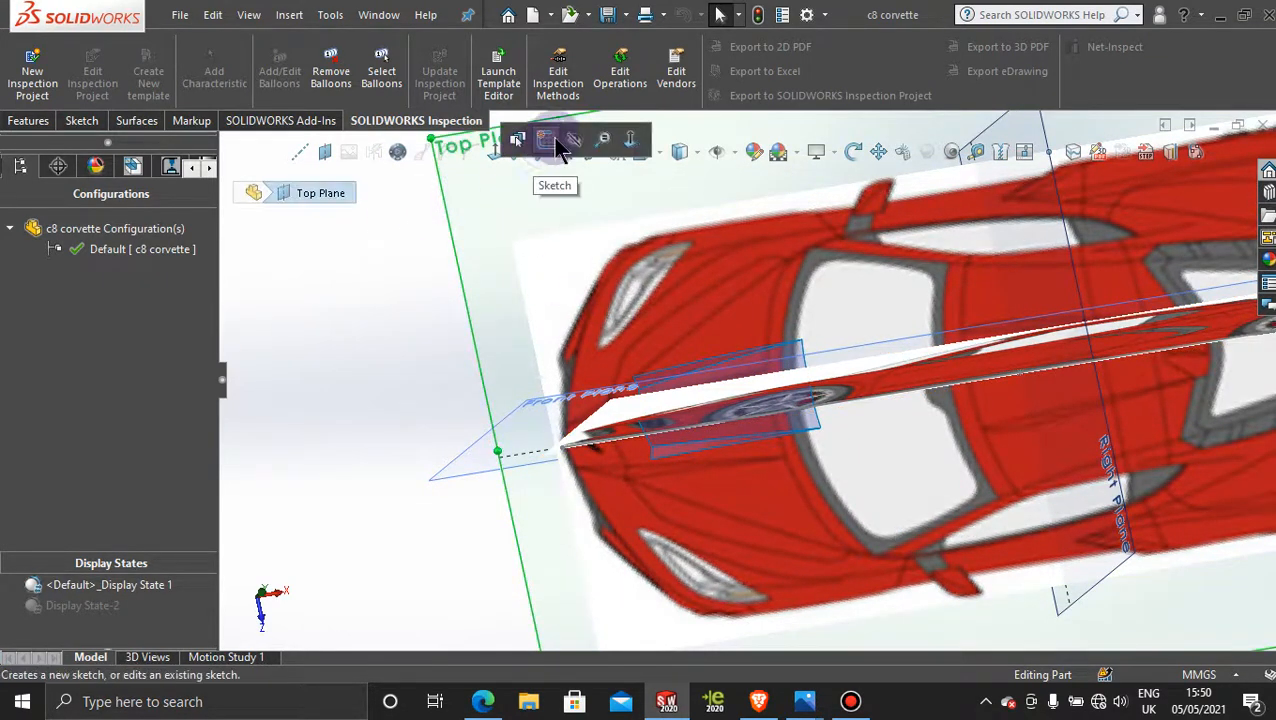
left_click(485, 153)
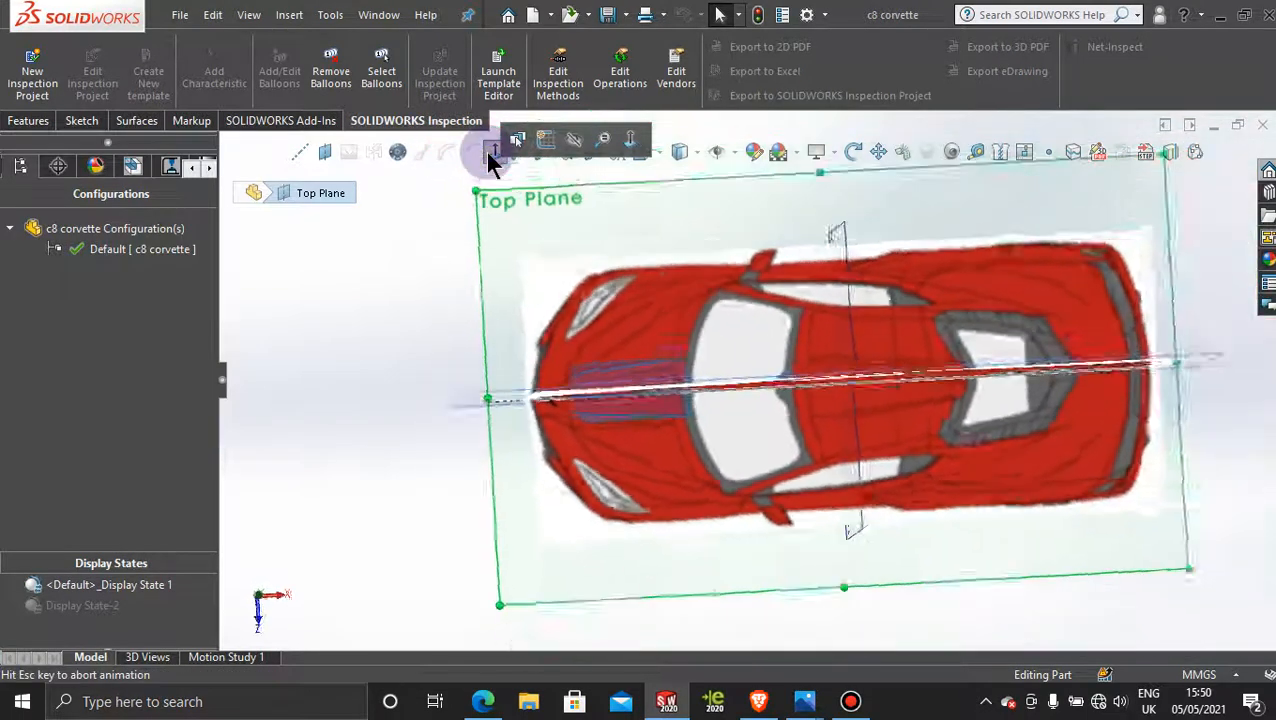
scroll(543, 340, "down", 5)
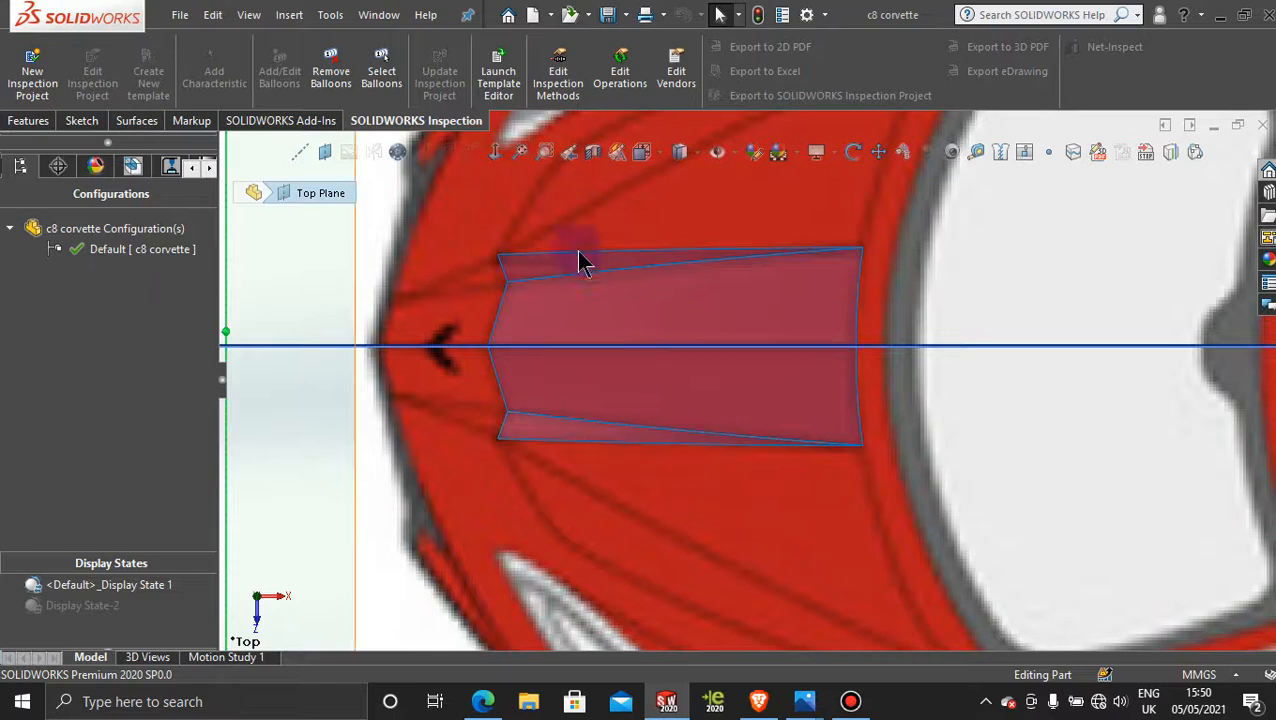
scroll(709, 458, "up", 3)
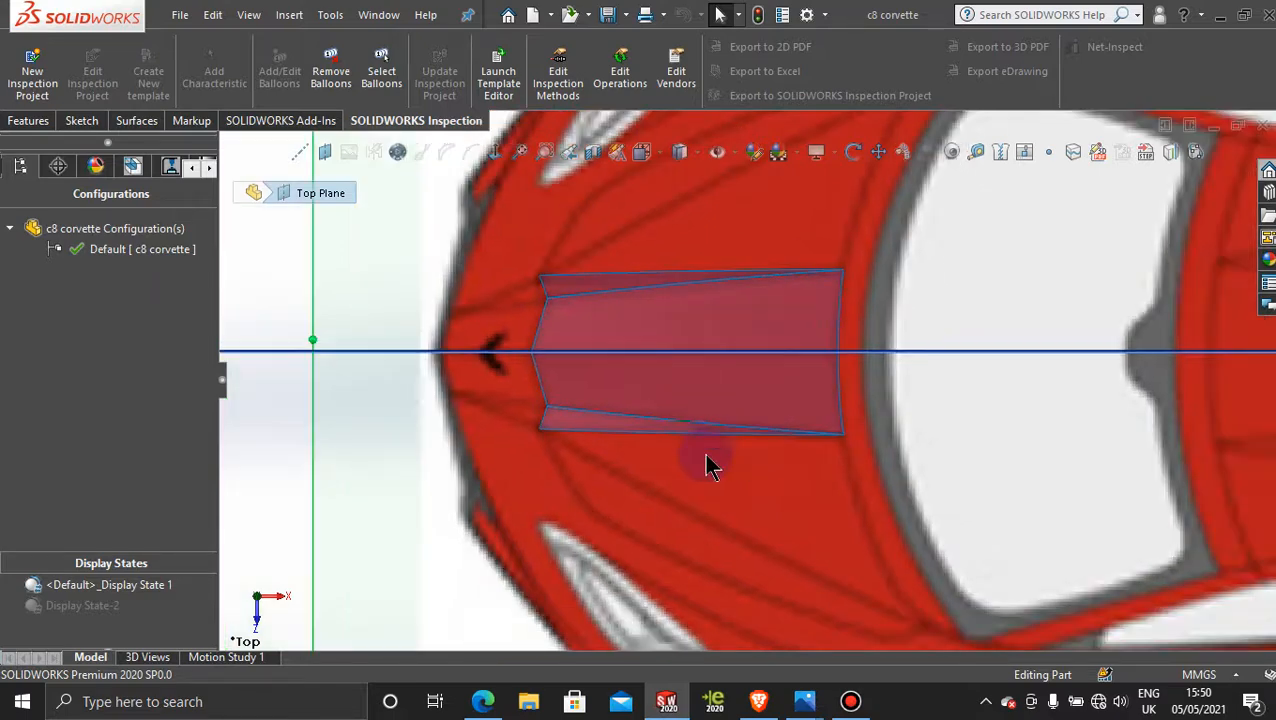
scroll(697, 466, "down", 1)
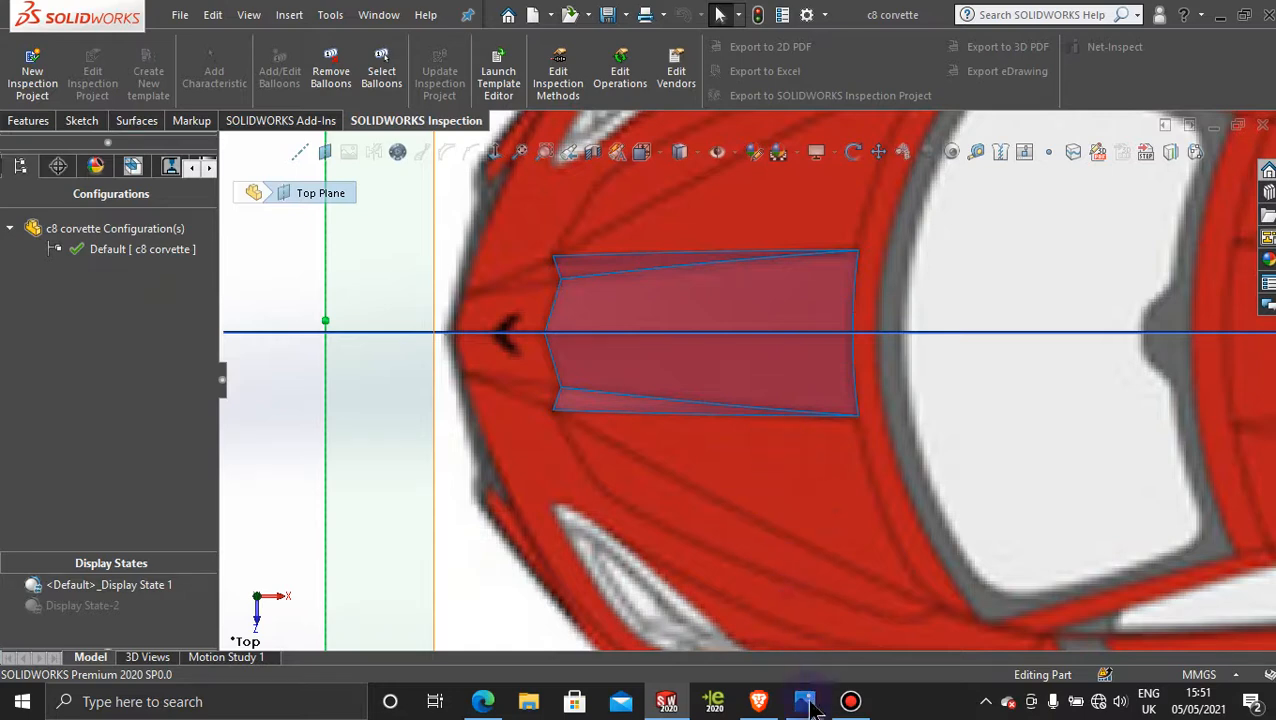
Step: Switch to Photos and examine the hood creases between the headlights in an enlarged view of 2020-Chevrolet-Corvette-C8-front.jpg
mouse_move(810, 714)
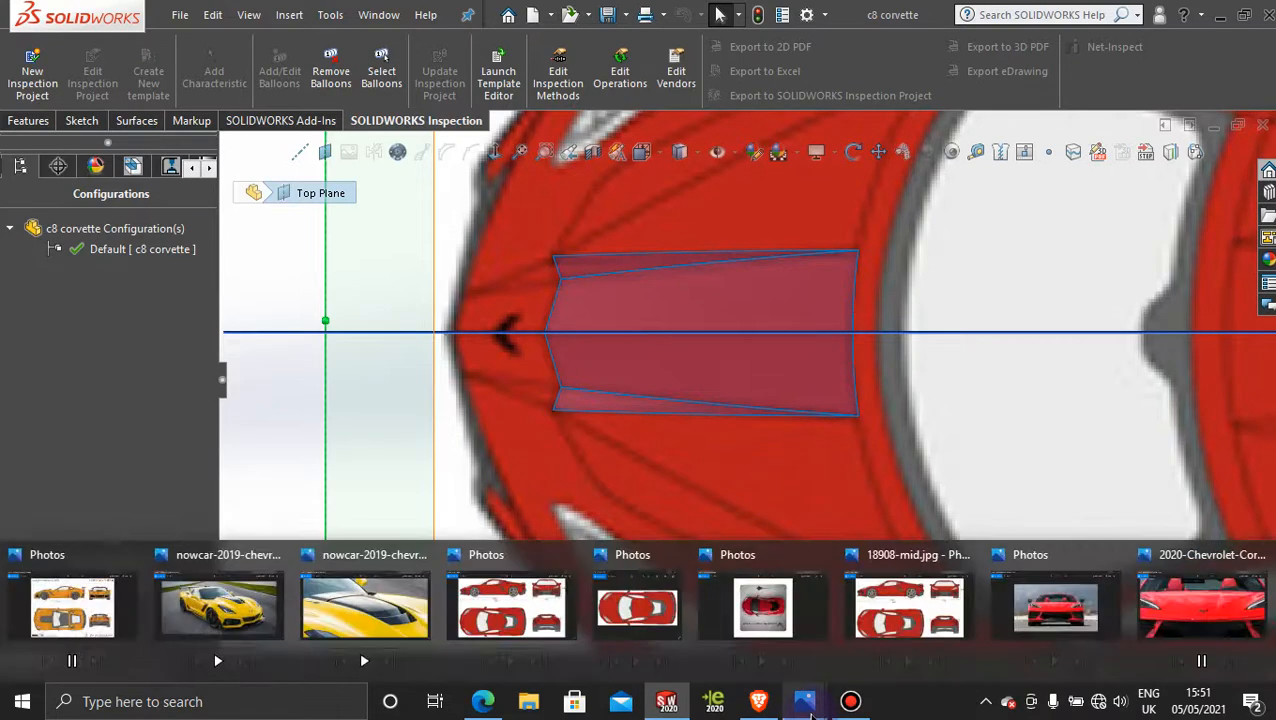
mouse_move(1190, 605)
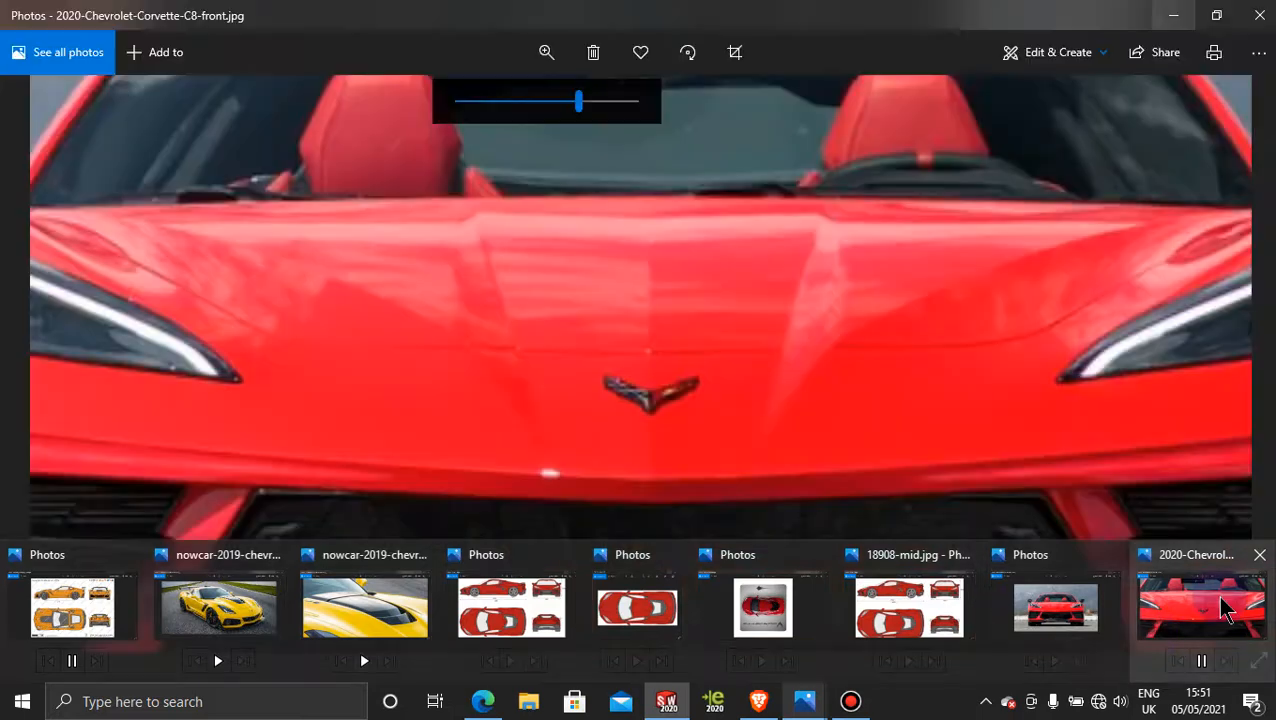
left_click(1195, 607)
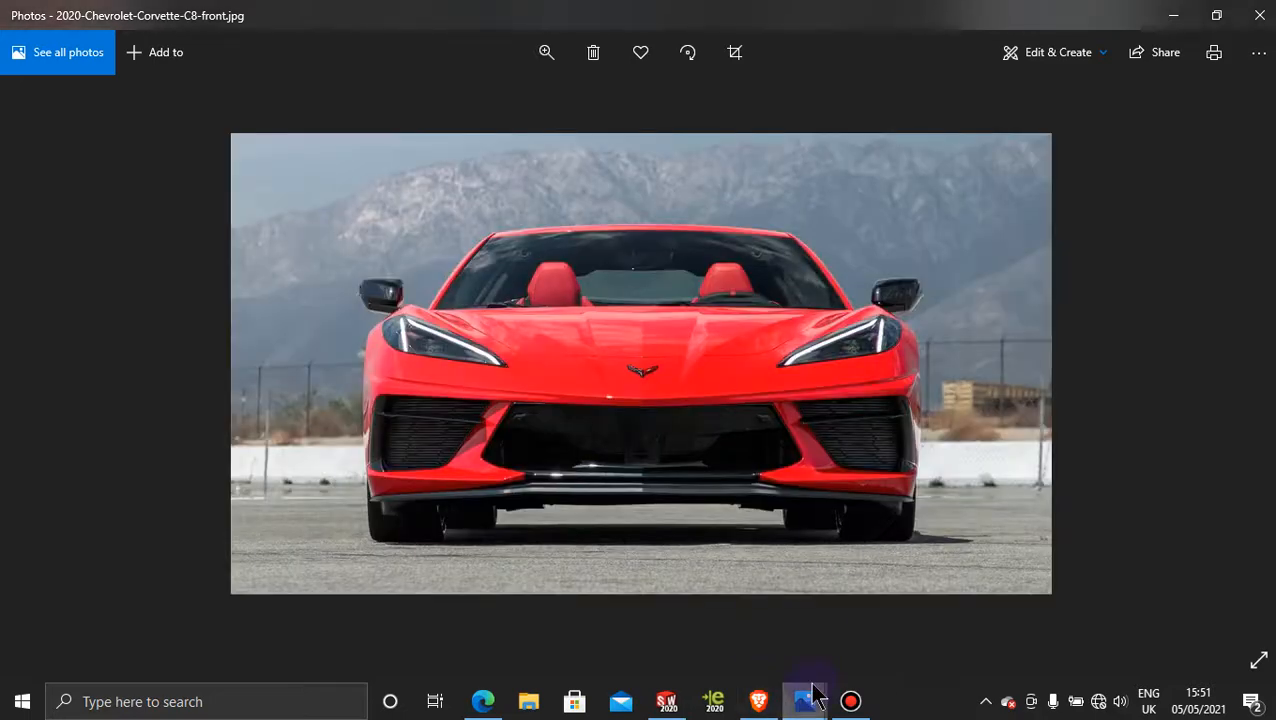
left_click(545, 58)
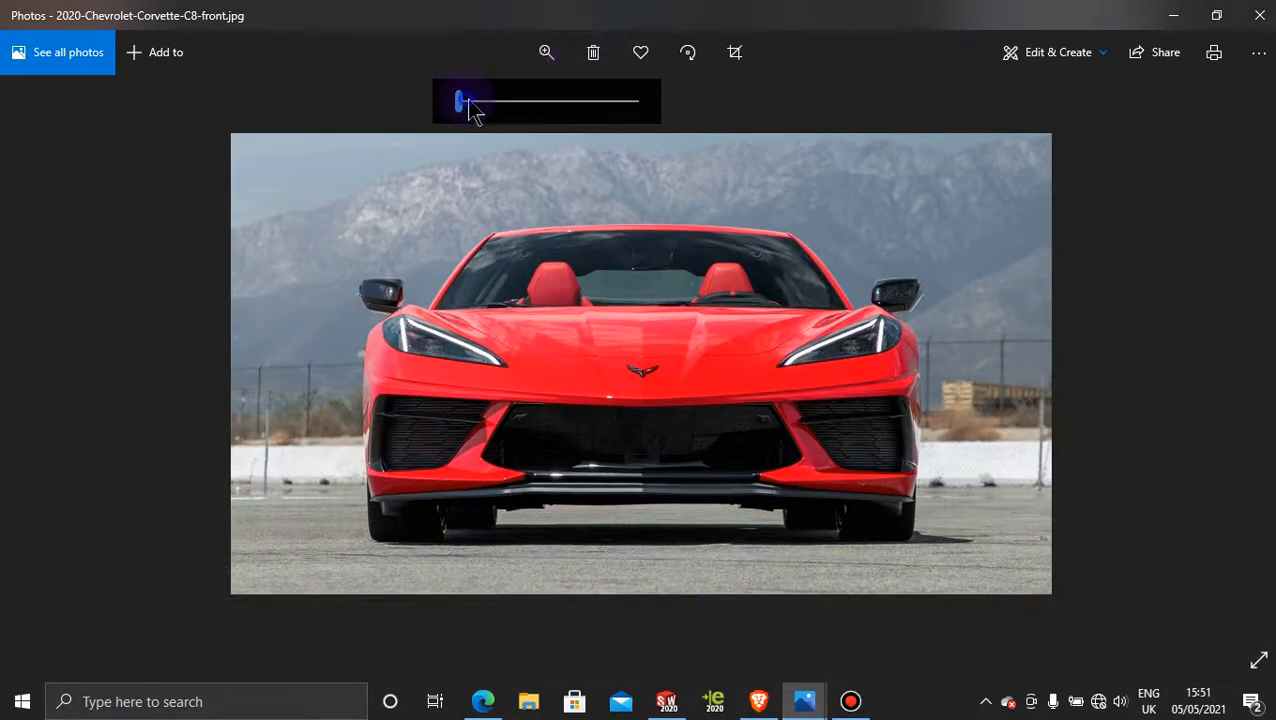
left_click_drag(462, 101, 541, 101)
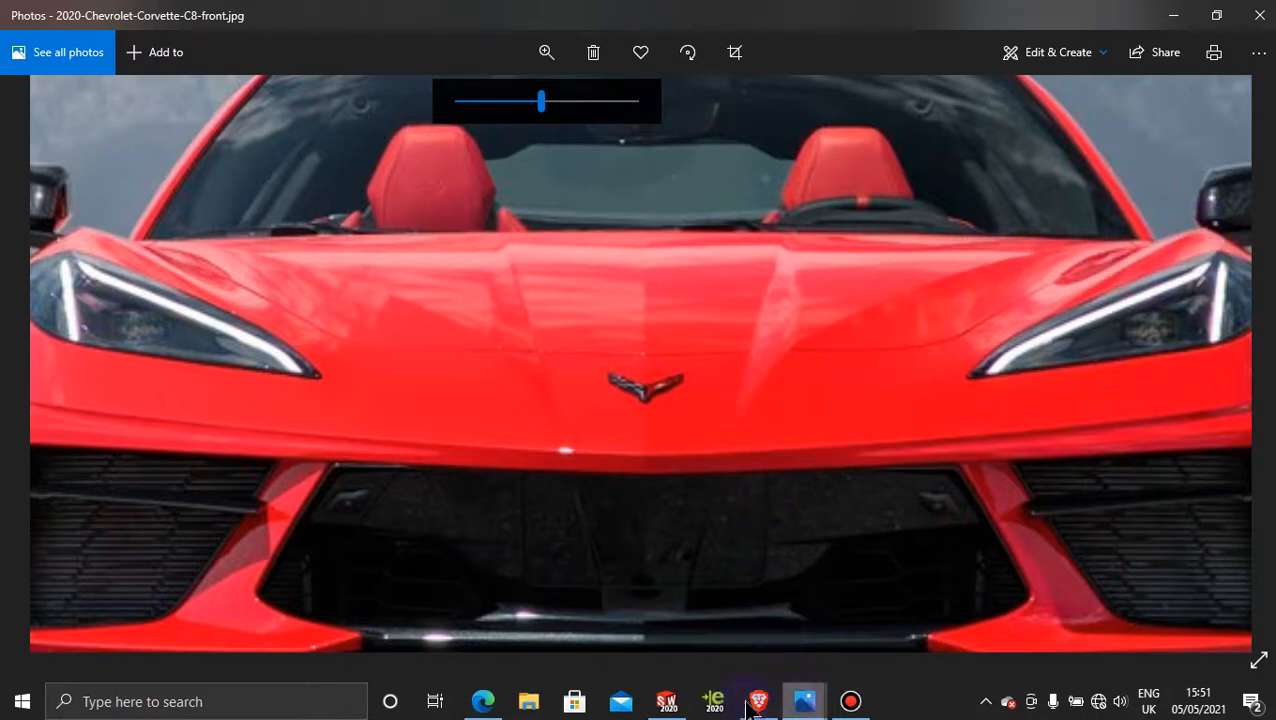
mouse_move(666, 703)
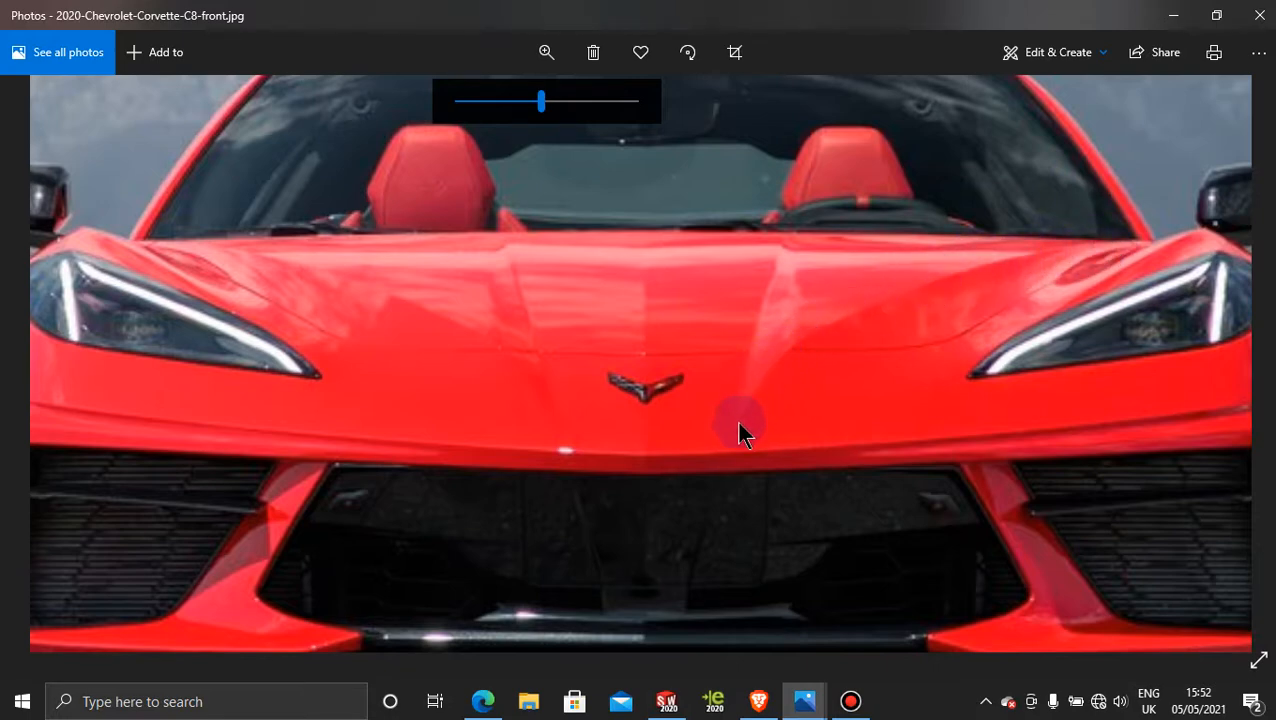
left_click(666, 701)
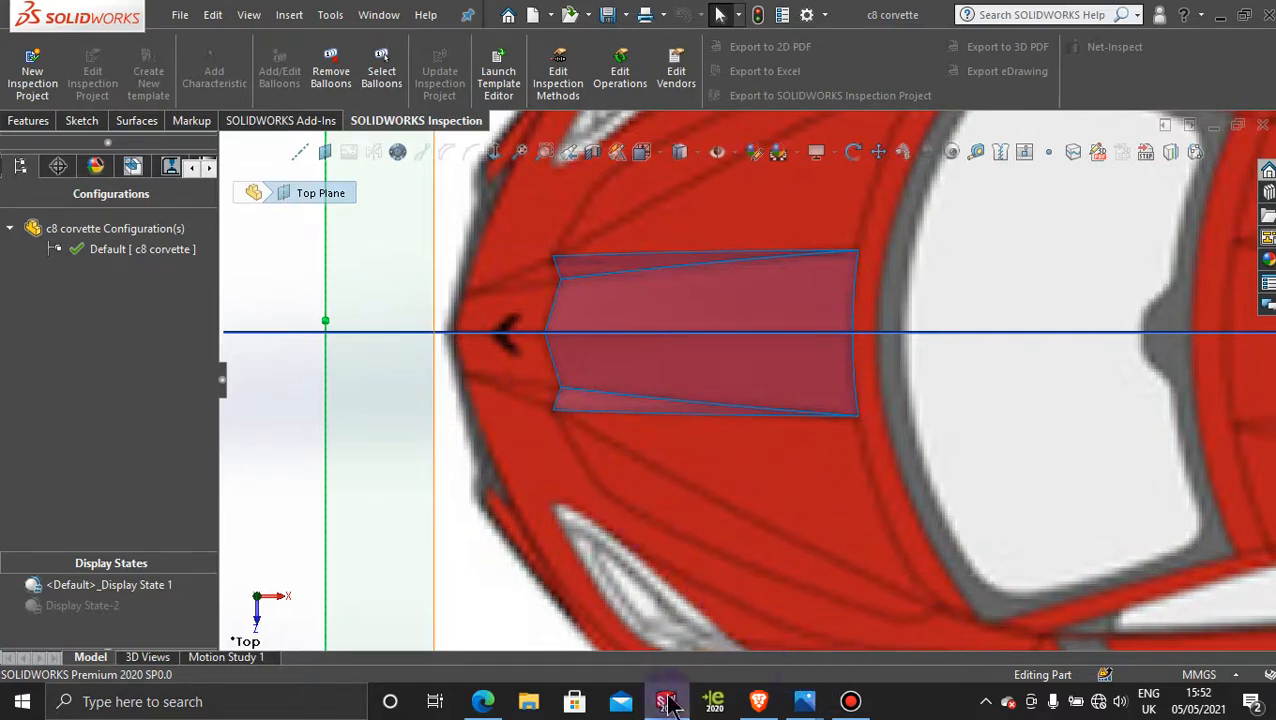
mouse_move(812, 708)
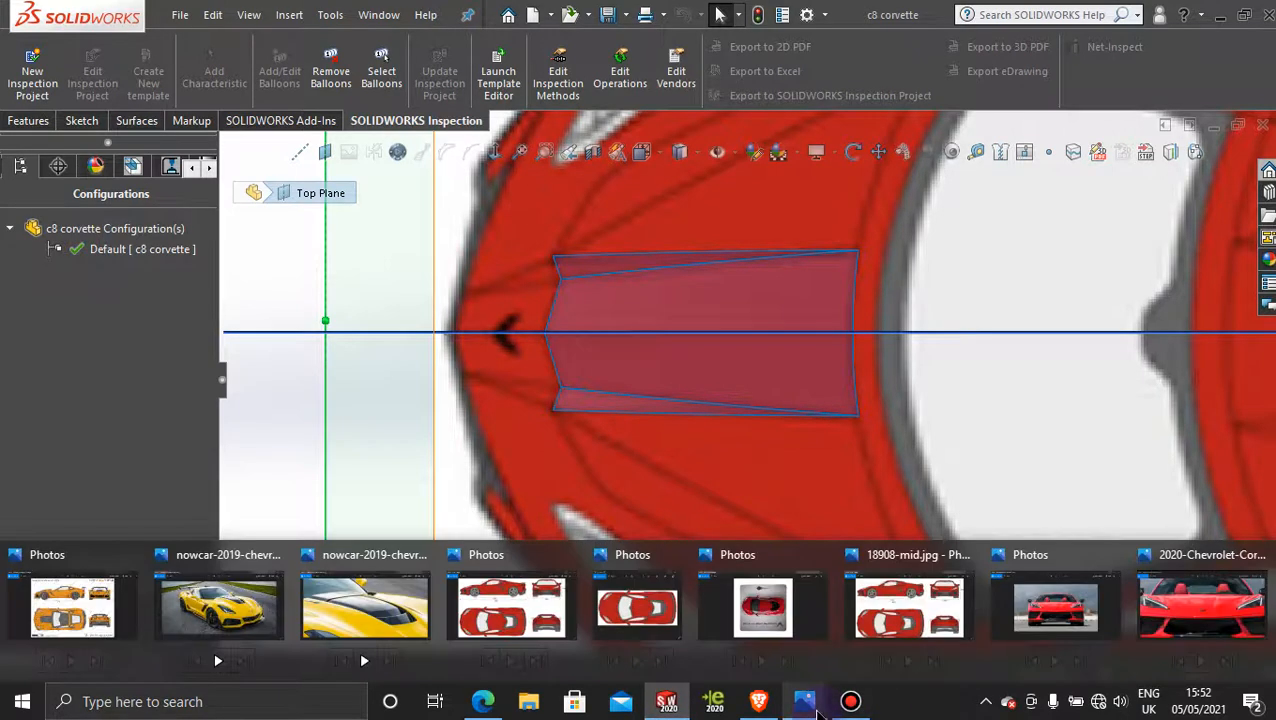
mouse_move(1185, 615)
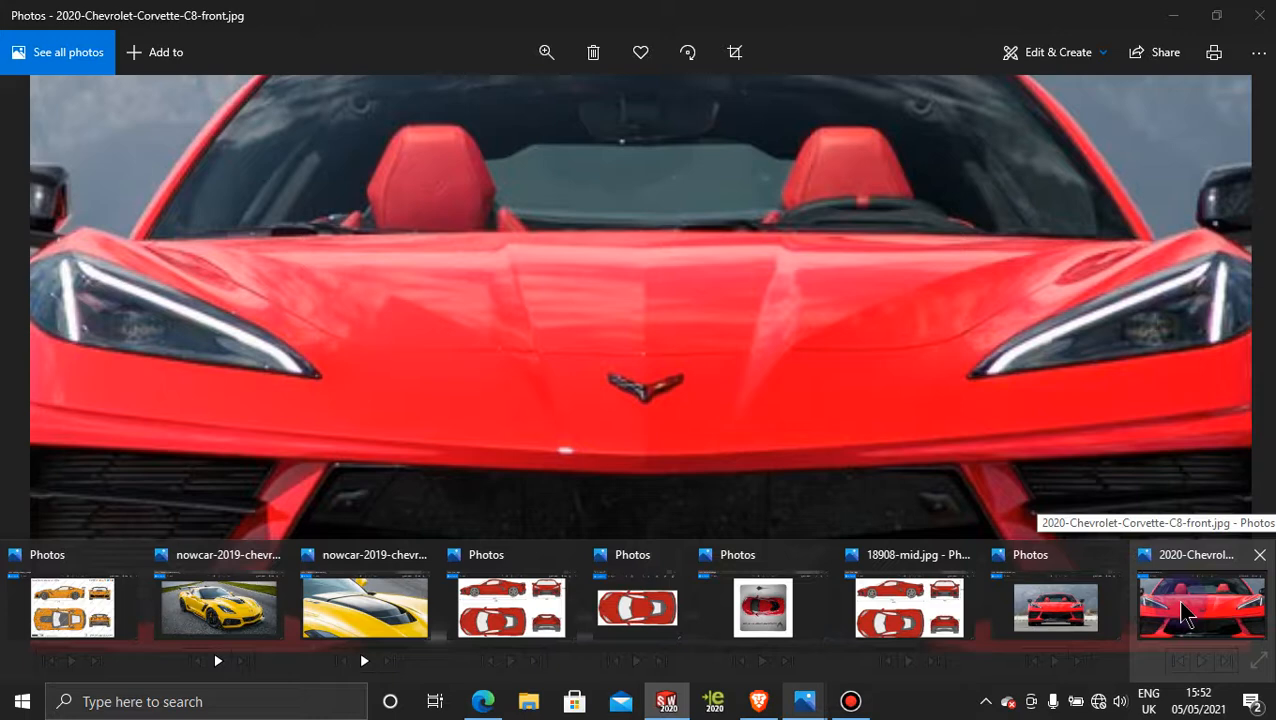
left_click(1185, 612)
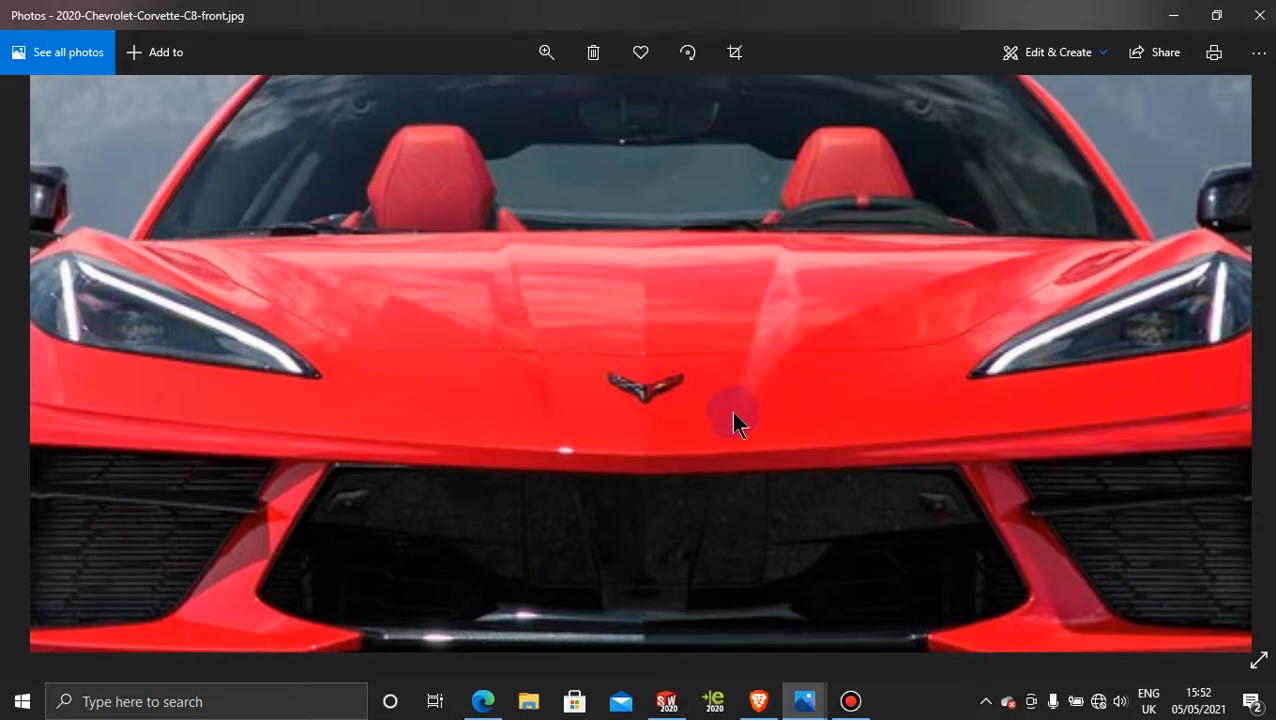
Step: Examine the hood lines from above in an enlarged view of GM-SCOAST-C8TOP.jpg and return to SOLIDWORKS
mouse_move(808, 700)
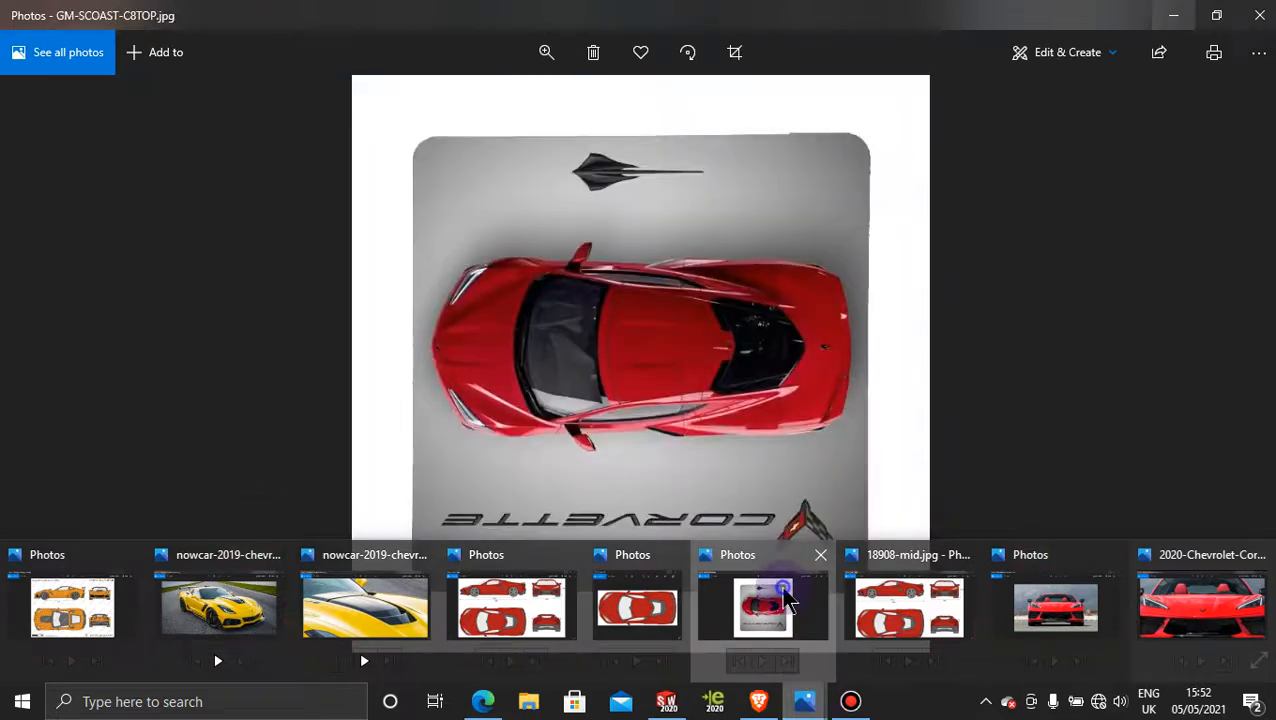
left_click(787, 600)
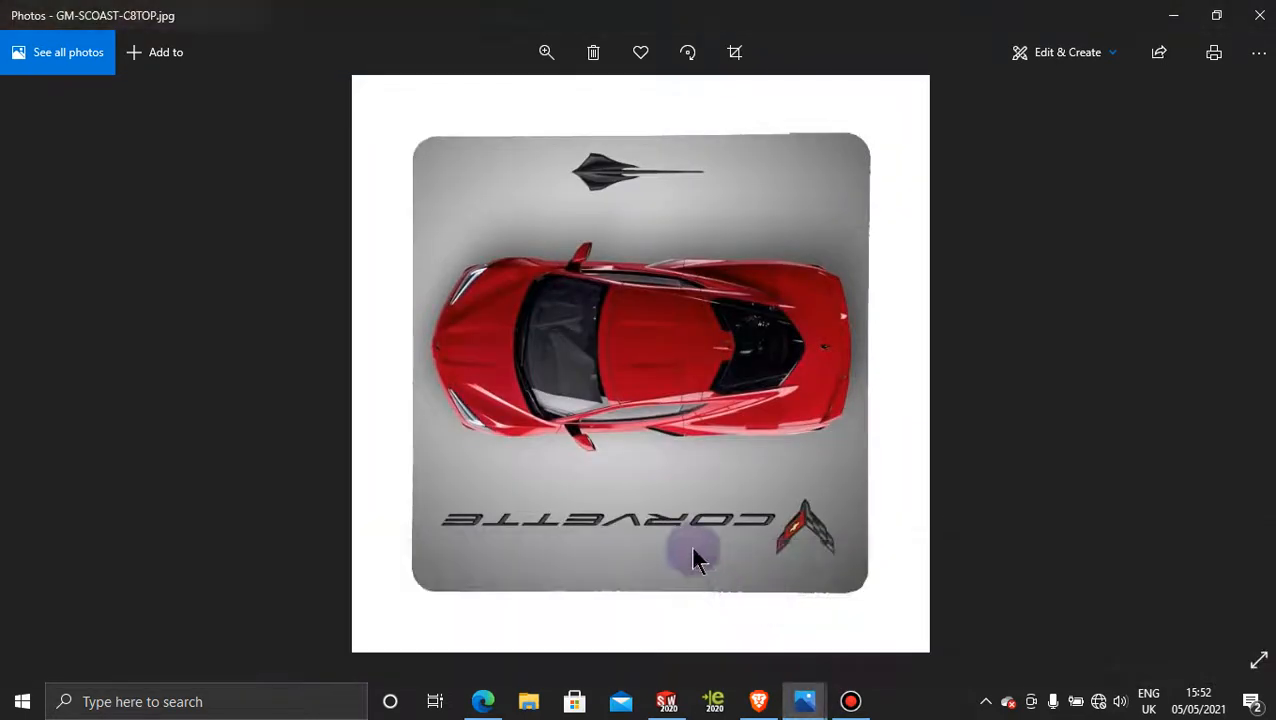
left_click(546, 52)
left_click_drag(458, 101, 543, 114)
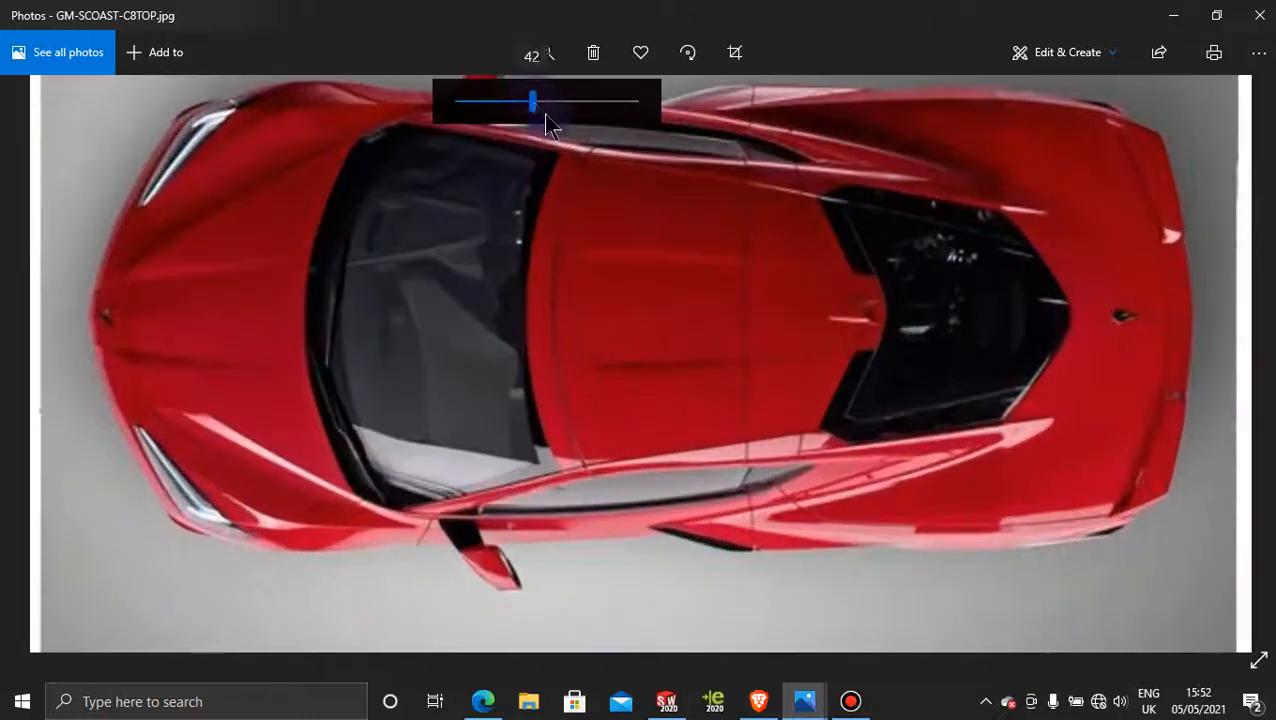
left_click_drag(636, 334, 702, 505)
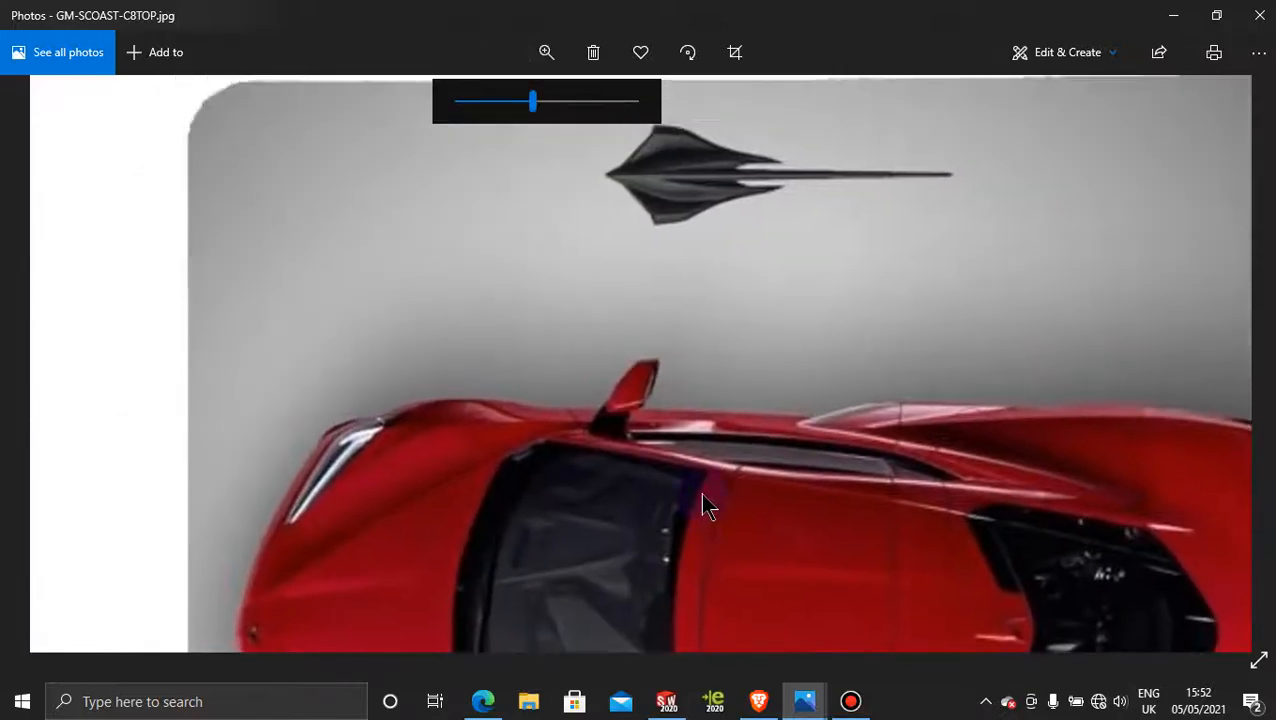
left_click_drag(700, 262, 447, 378)
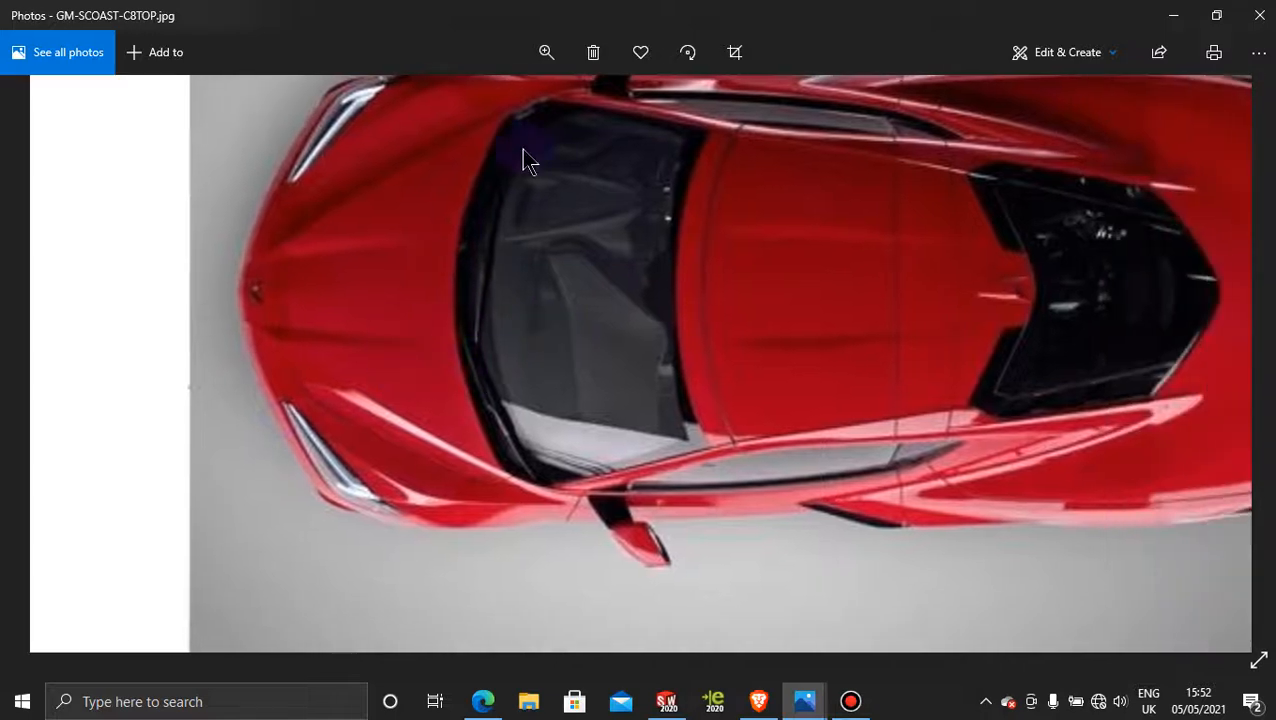
left_click(546, 52)
left_click_drag(528, 104, 578, 105)
left_click_drag(447, 313, 581, 313)
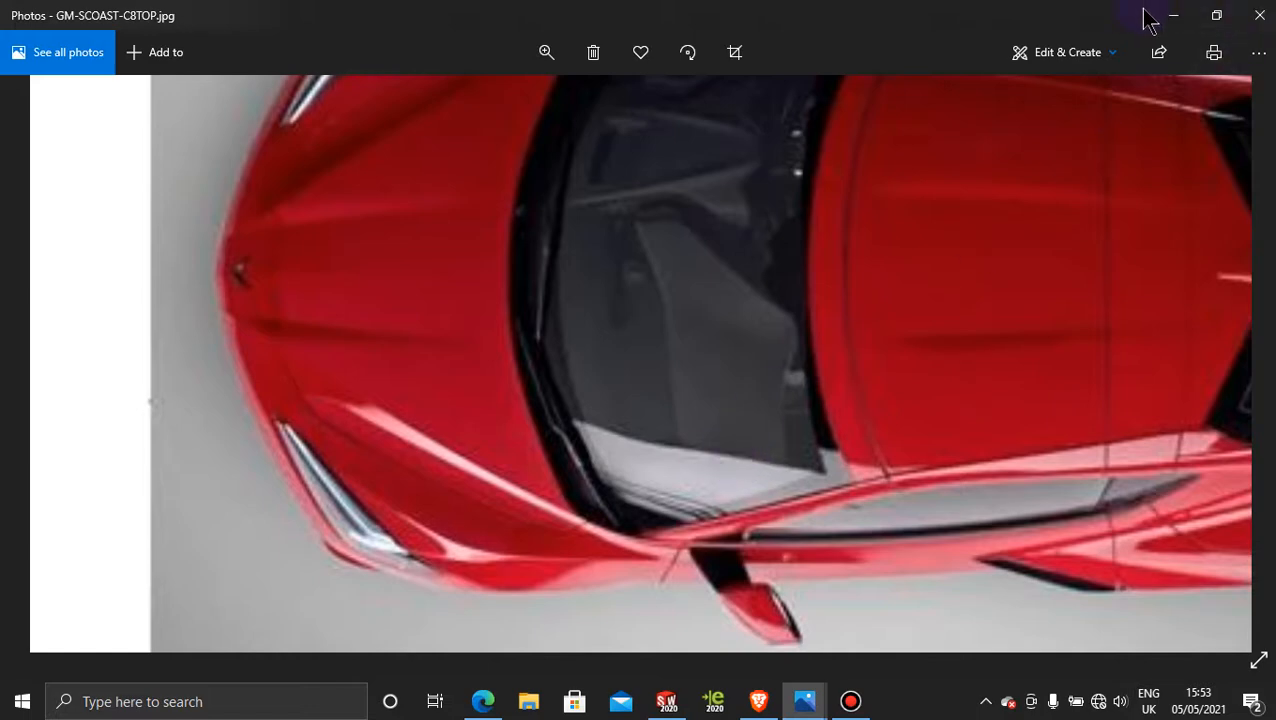
left_click(1181, 12)
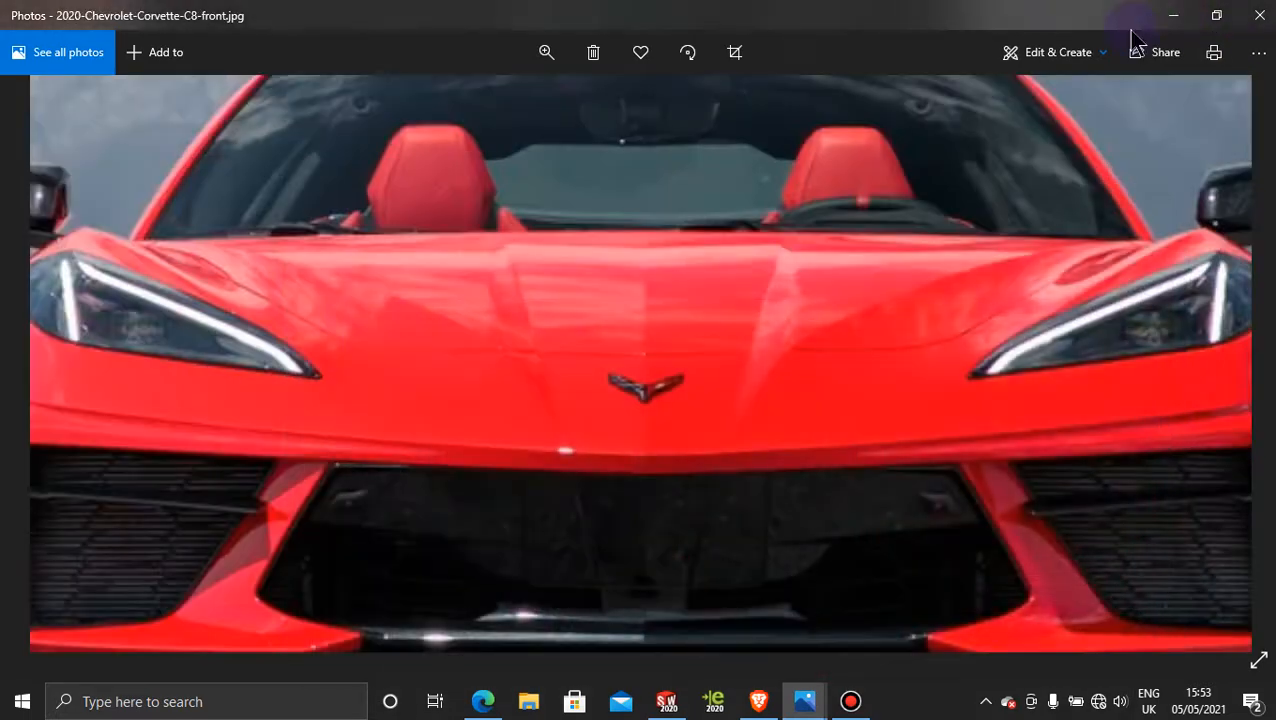
left_click(1173, 15)
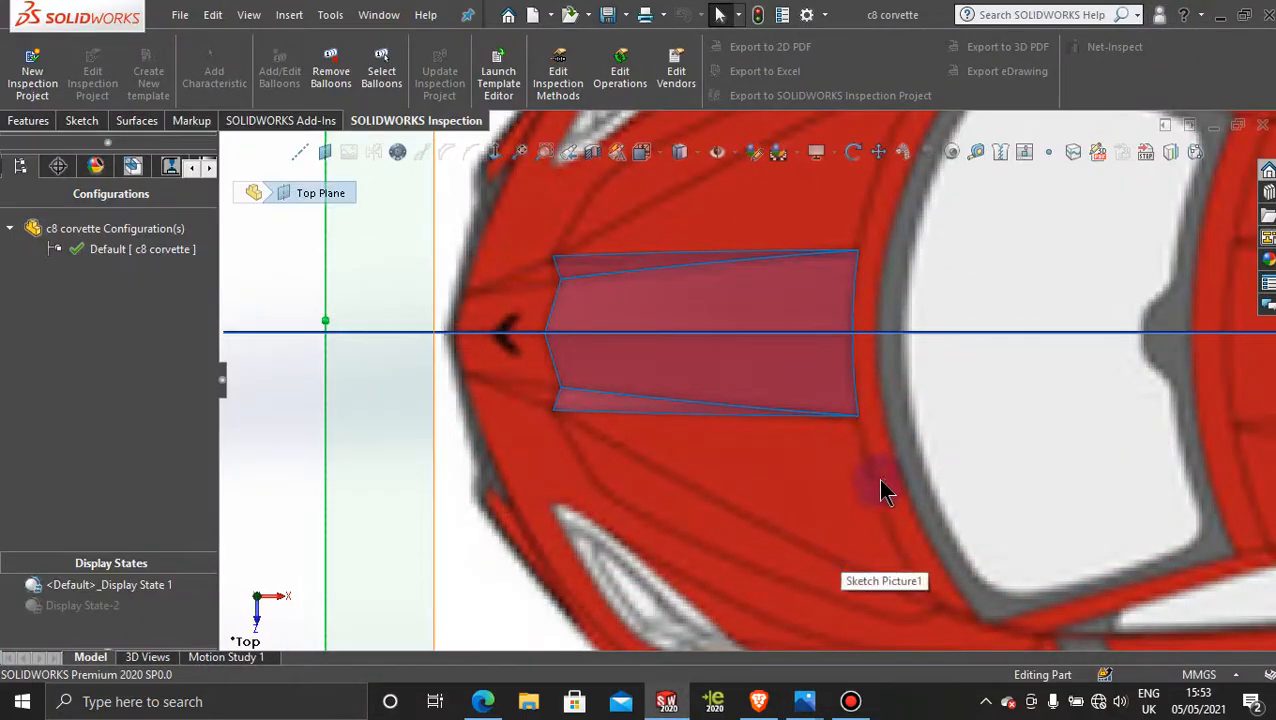
Step: Start a new sketch on the Top Plane for tracing the car's hood beside the existing surfaces
scroll(885, 488, "up", 6)
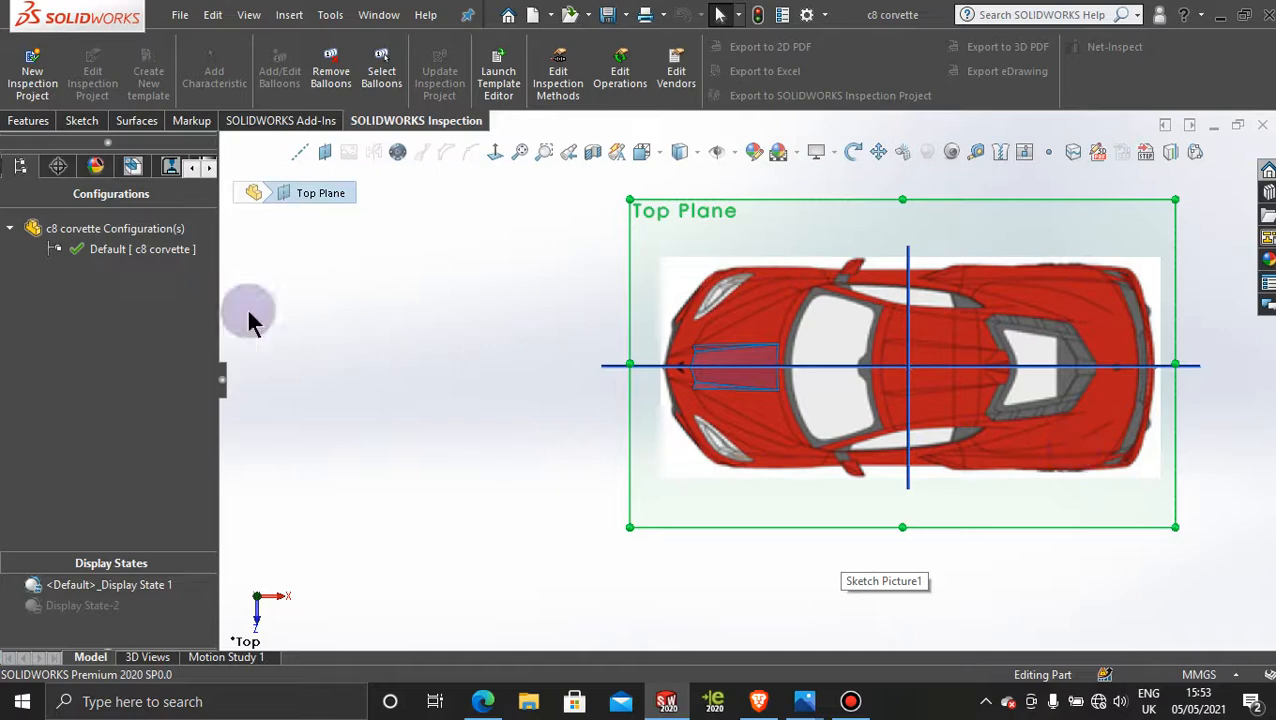
left_click(399, 330)
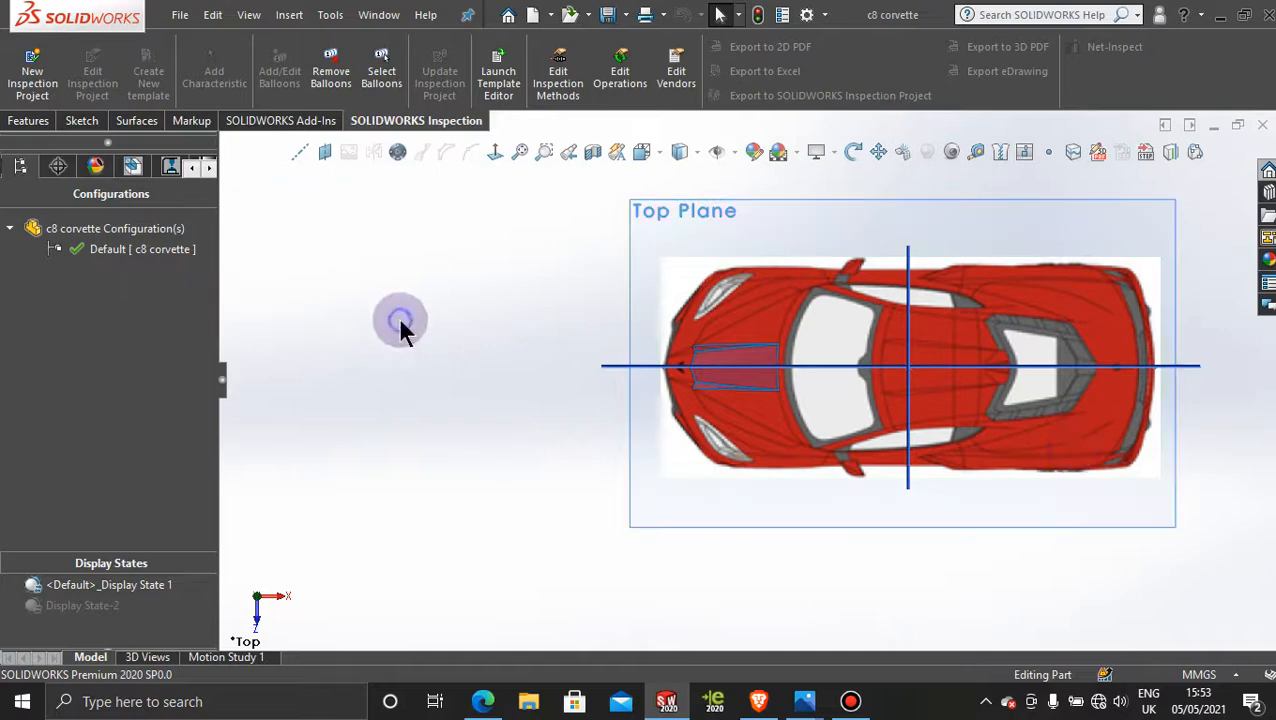
left_click(850, 700)
left_click(845, 697)
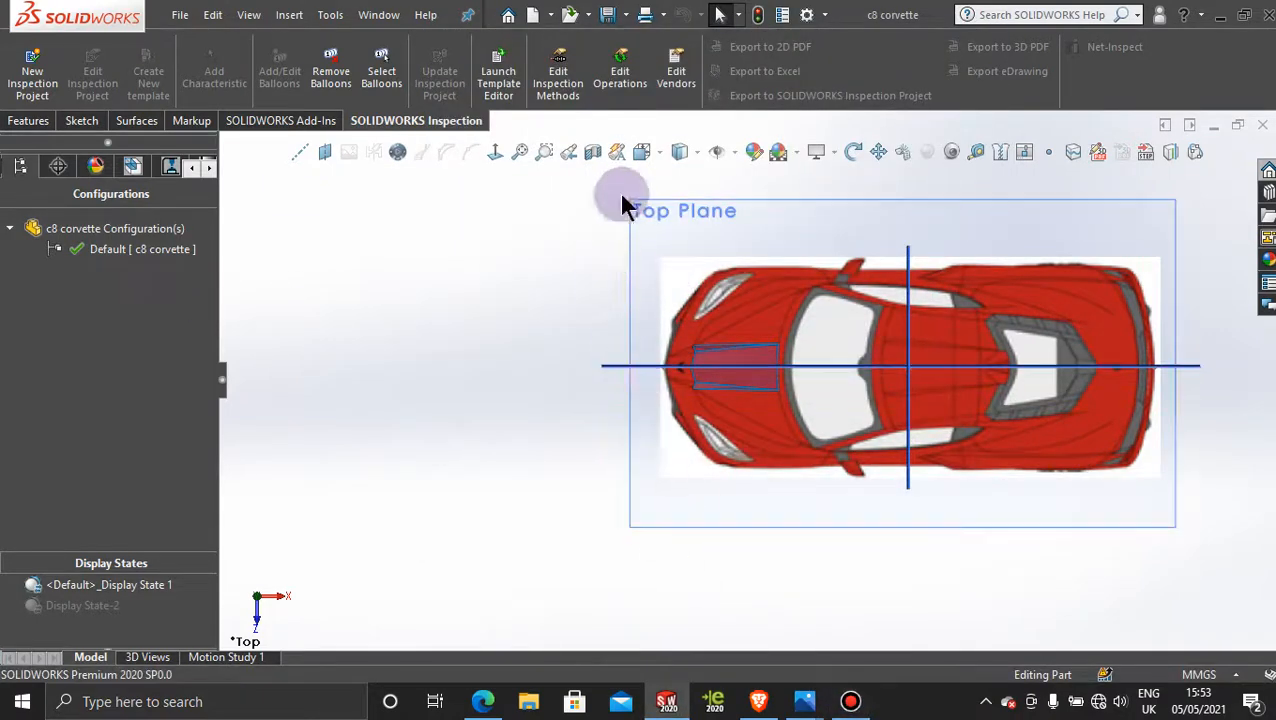
left_click(658, 212)
left_click(750, 160)
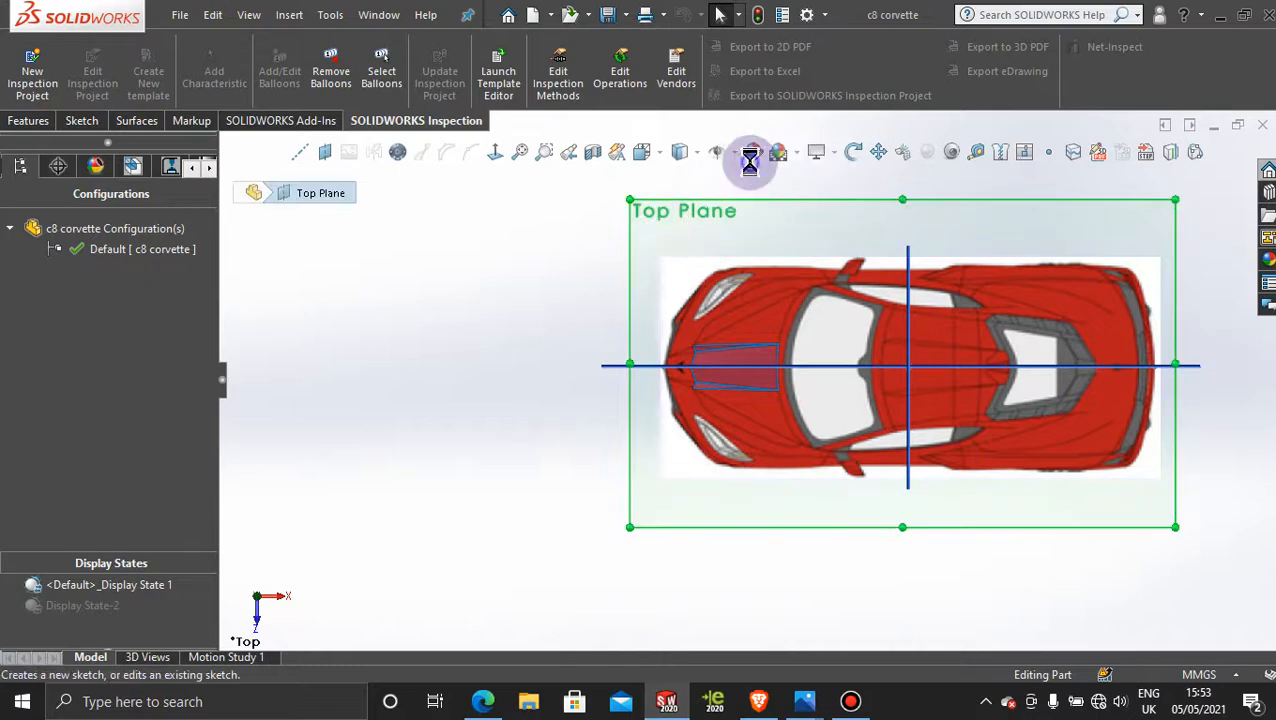
scroll(785, 440, "down", 5)
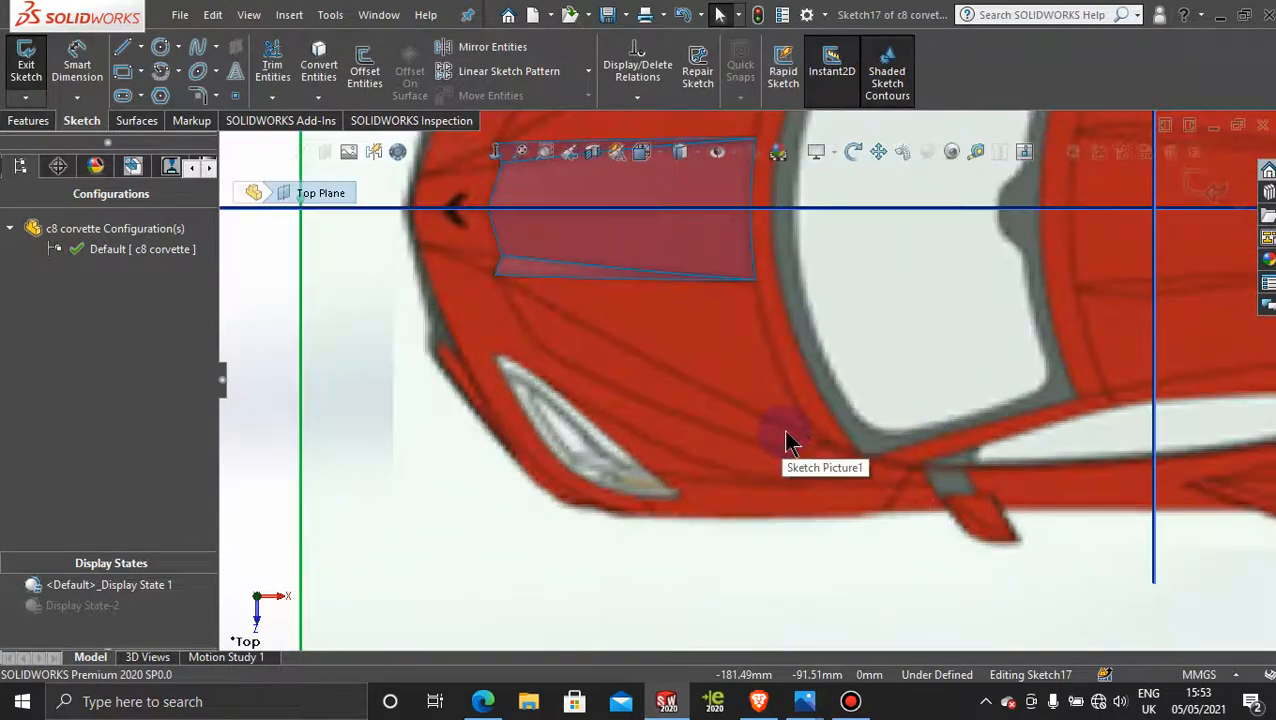
scroll(745, 262, "down", 1)
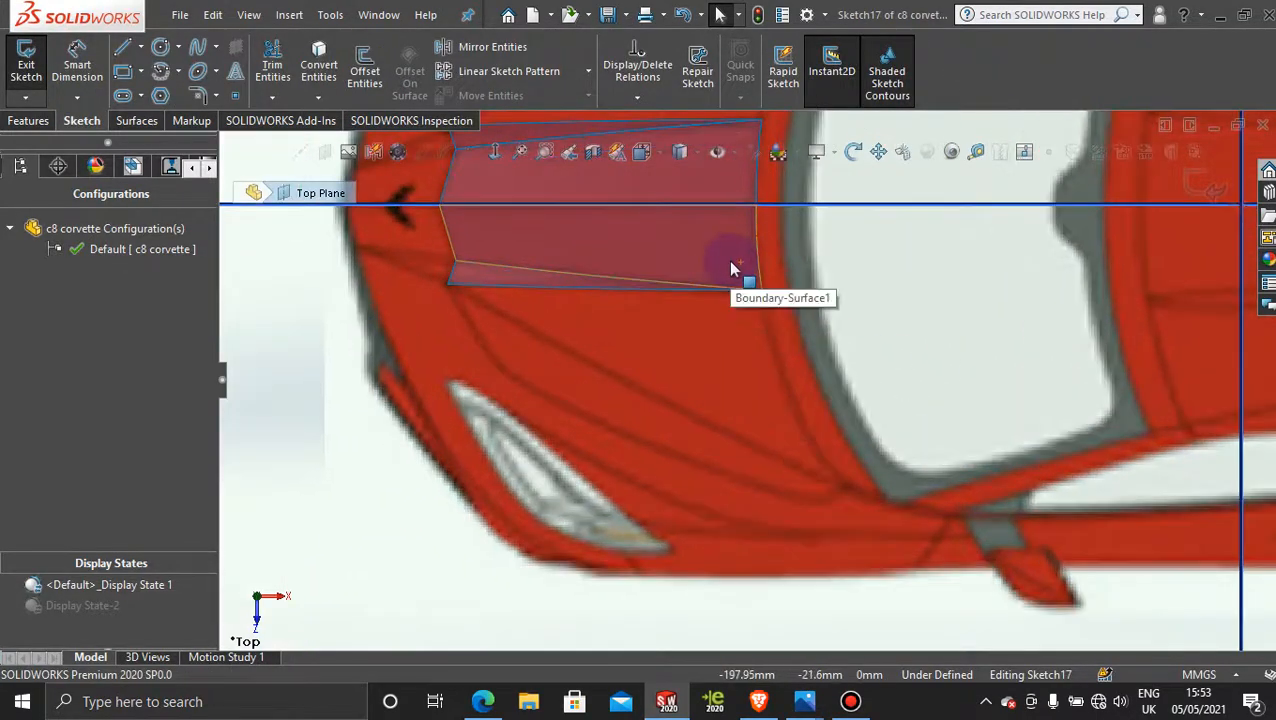
Step: Trace the hood crease with a three-point spline about 222 mm long, from the windshield's lower corner through the hood surface's front corner past the nose
left_click(195, 46)
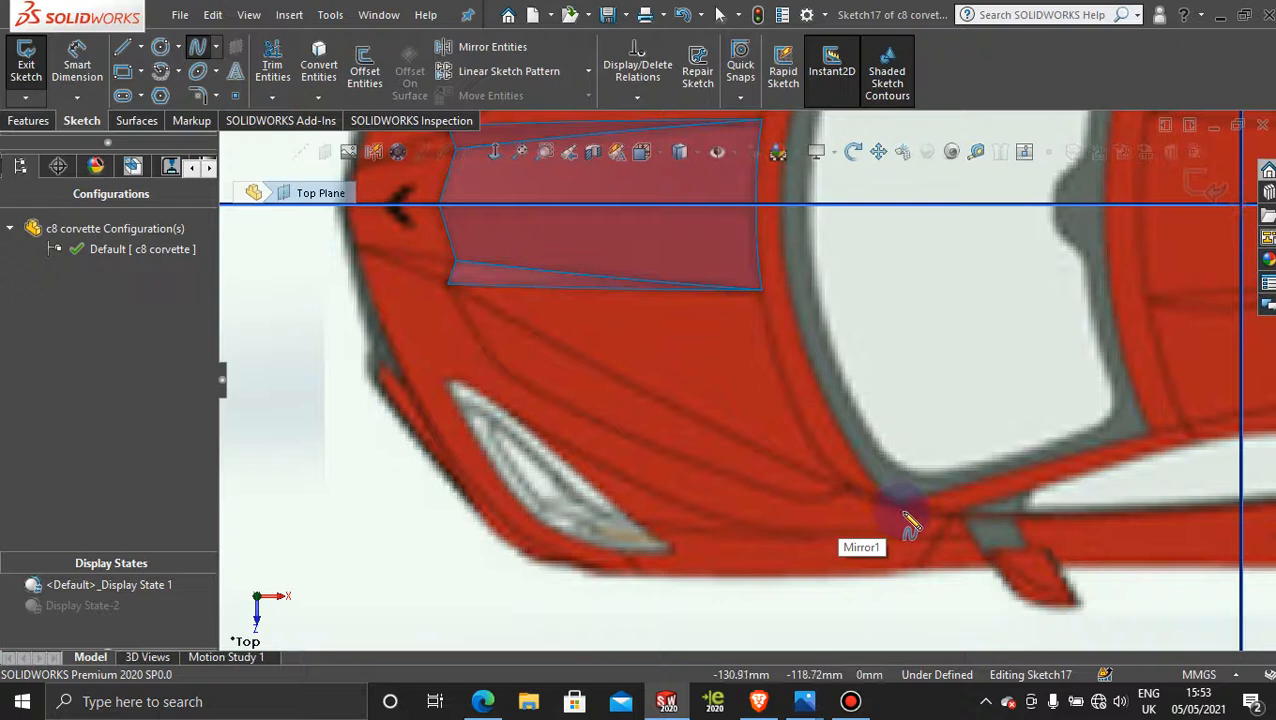
left_click(848, 488)
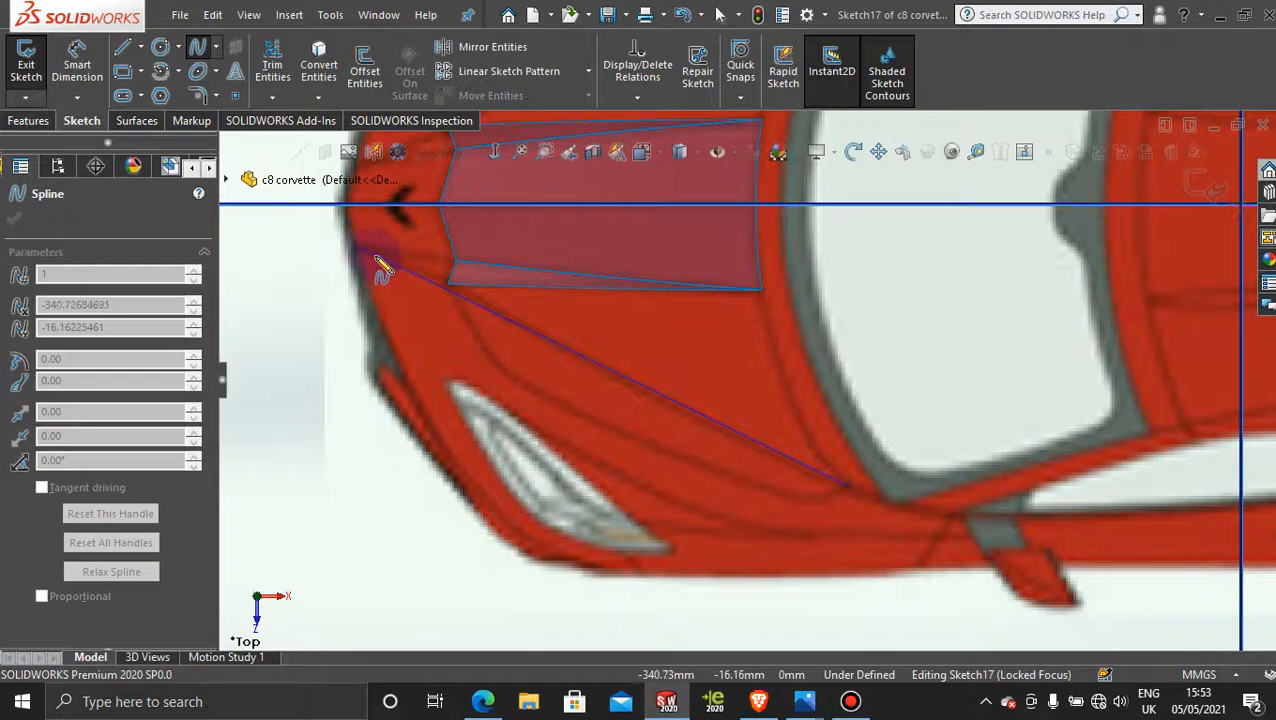
left_click(449, 287)
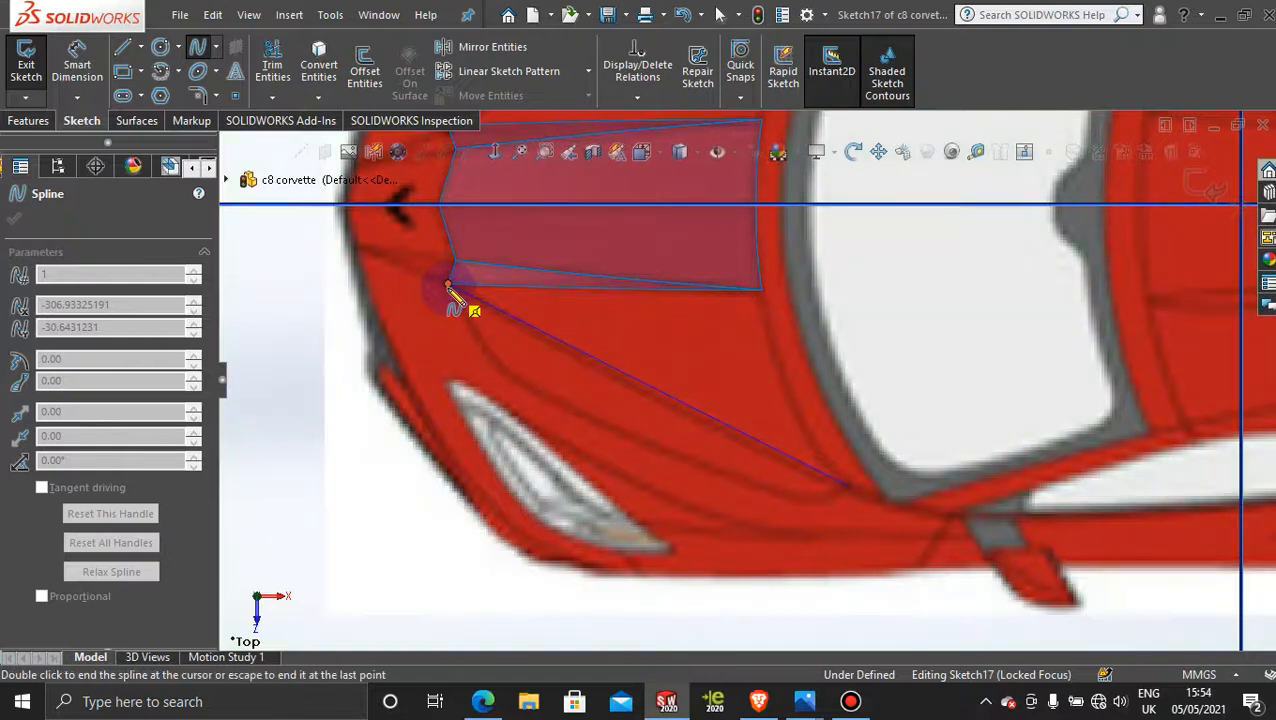
left_click(334, 241)
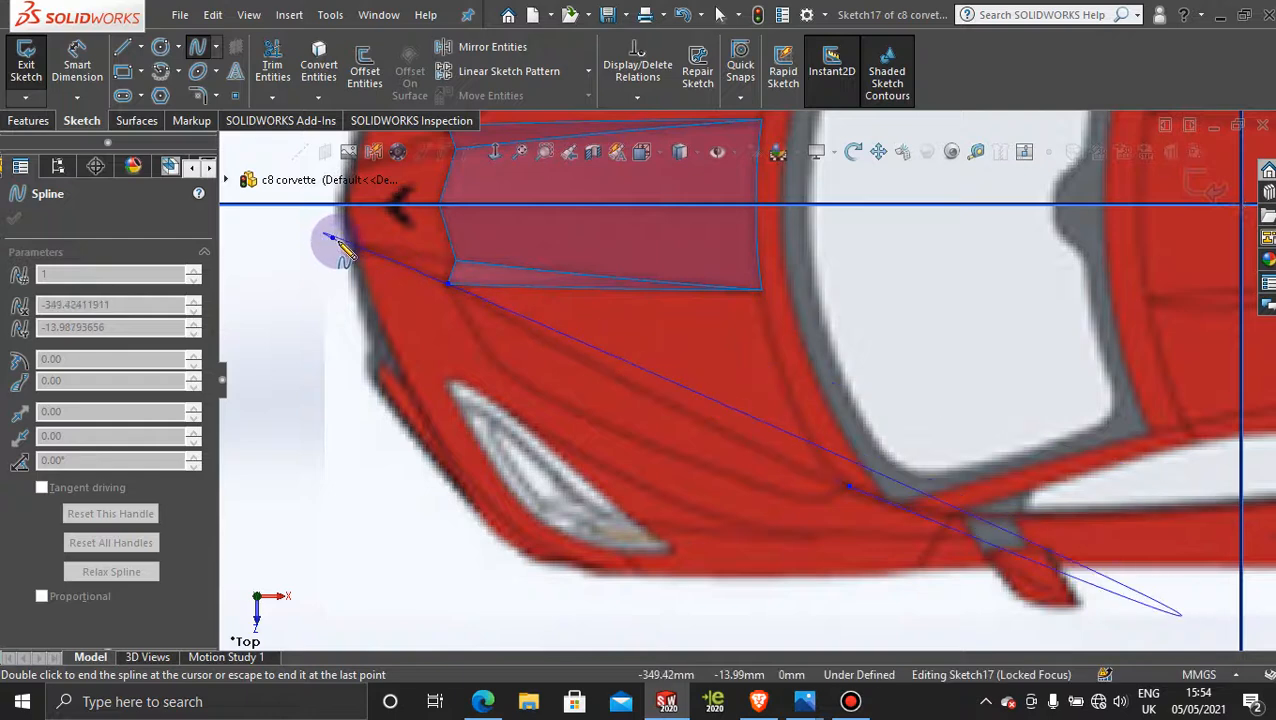
double_click(336, 240)
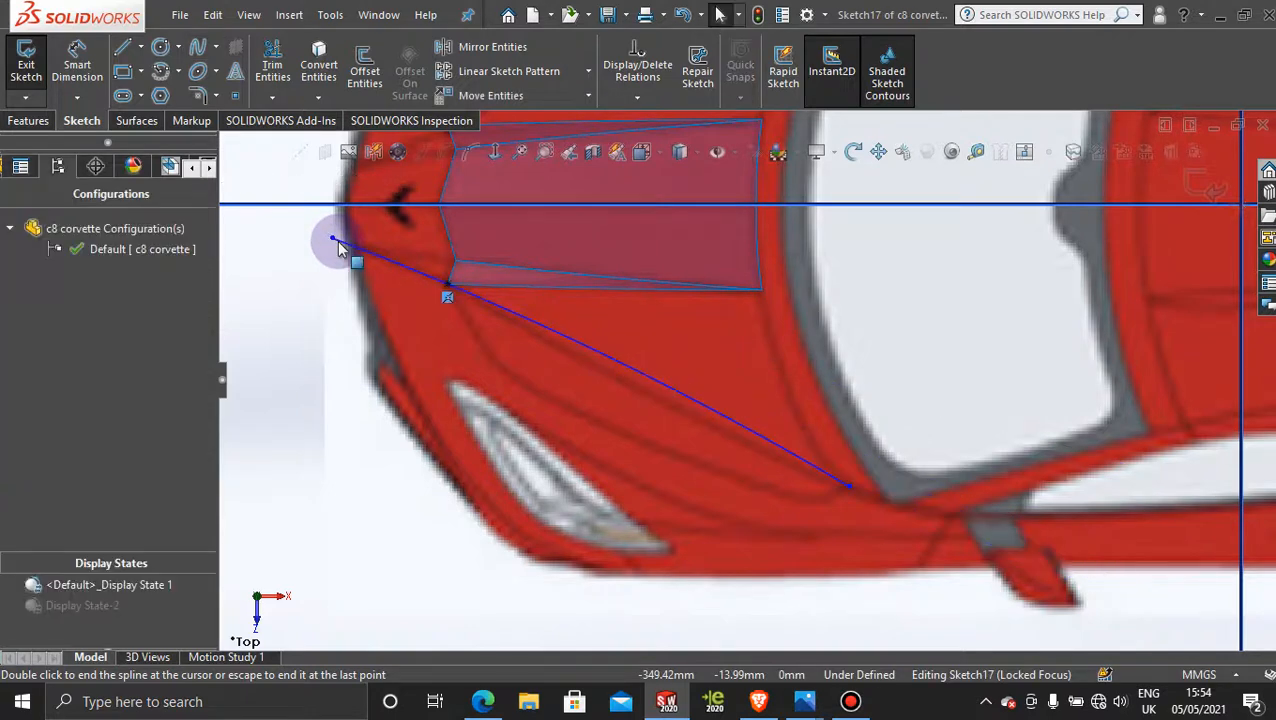
Step: Adjust the spline's tangent handles at the windshield end and at the middle point to follow the crease in the picture
left_click(666, 391)
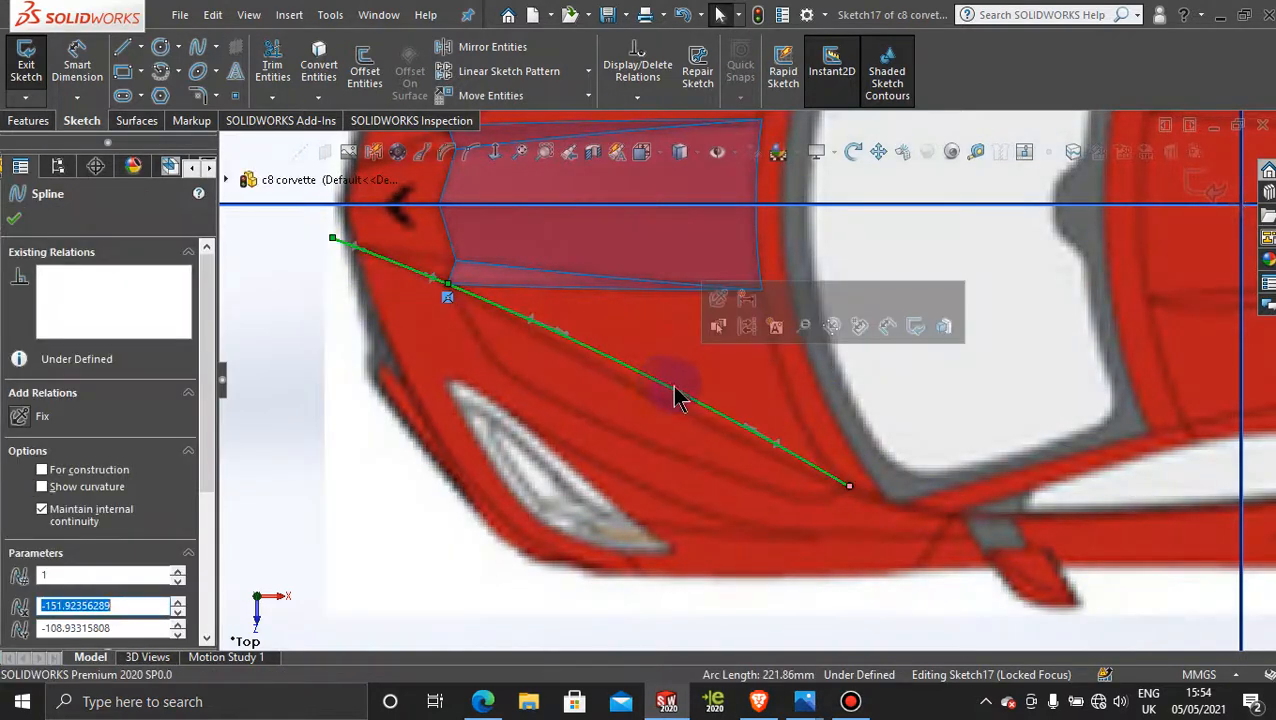
left_click(746, 430)
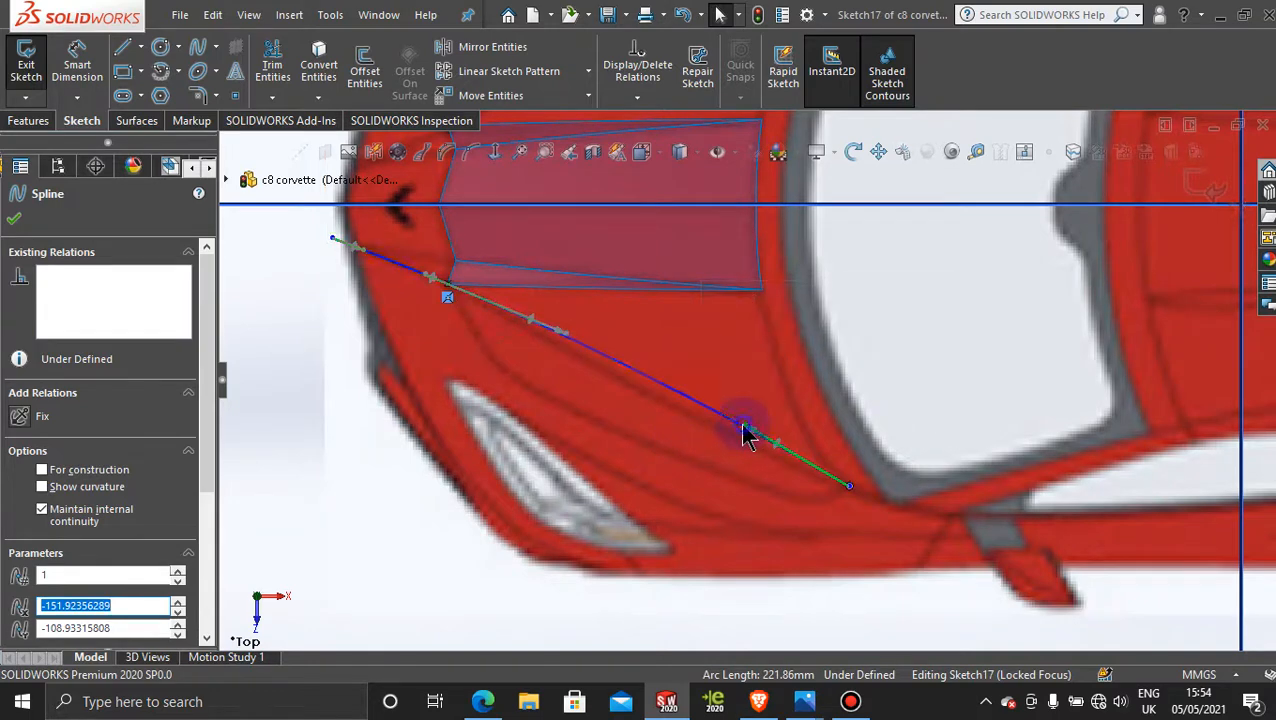
left_click_drag(727, 450, 729, 445)
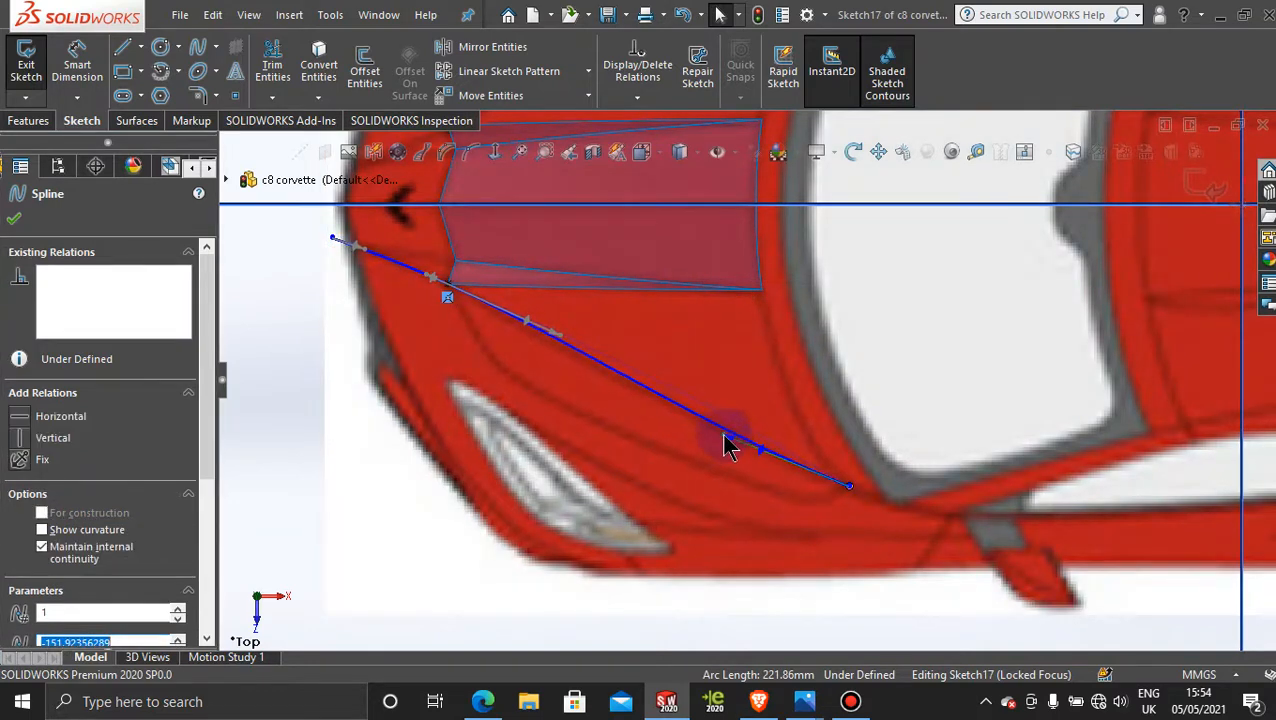
left_click(563, 341)
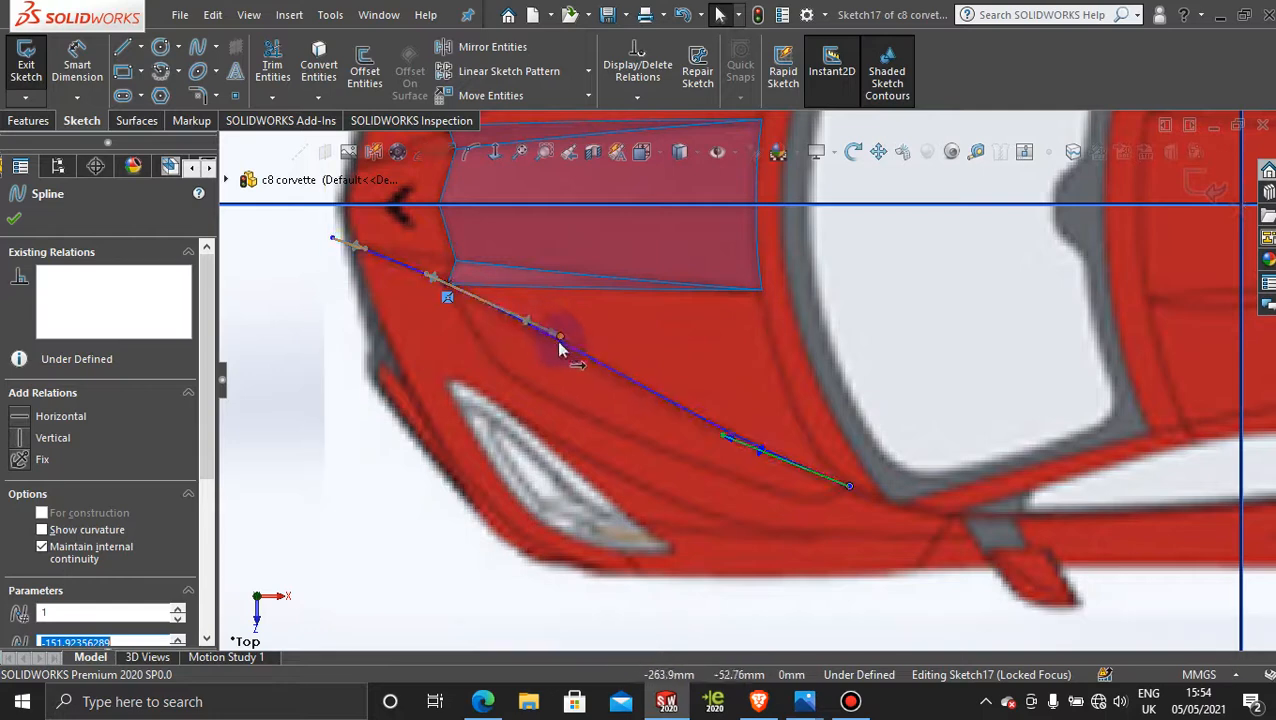
left_click_drag(563, 347, 558, 346)
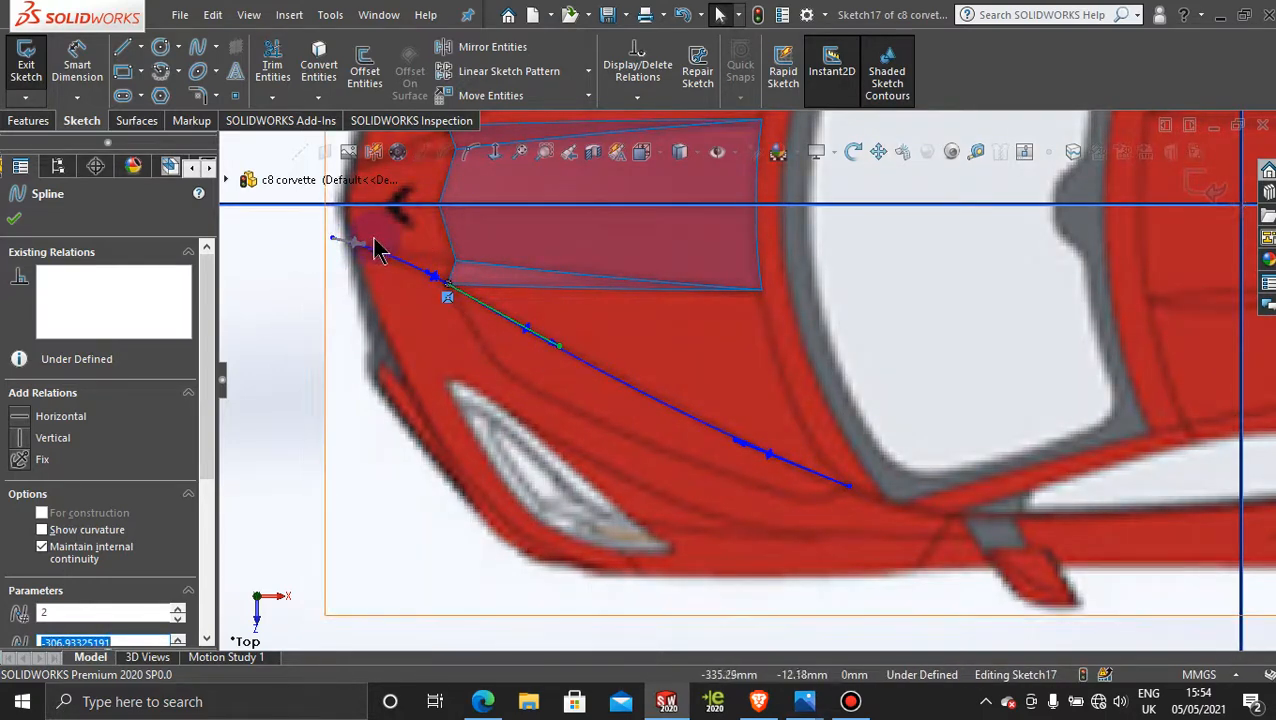
Step: Reshape the spline's nose end with its tangent handle and fine-tune the middle point's handle along the hood crease
scroll(380, 260, "down", 3)
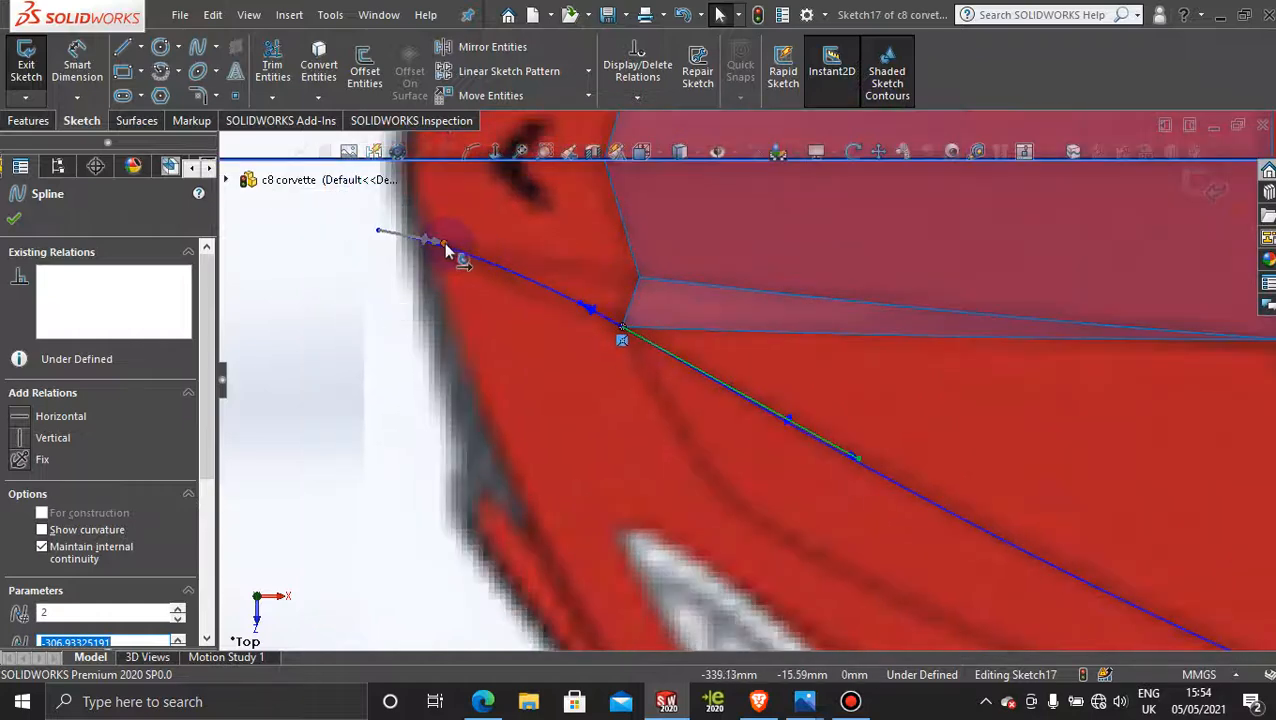
mouse_move(452, 245)
left_mouse_down()
mouse_move(489, 275)
mouse_move(467, 253)
left_mouse_up()
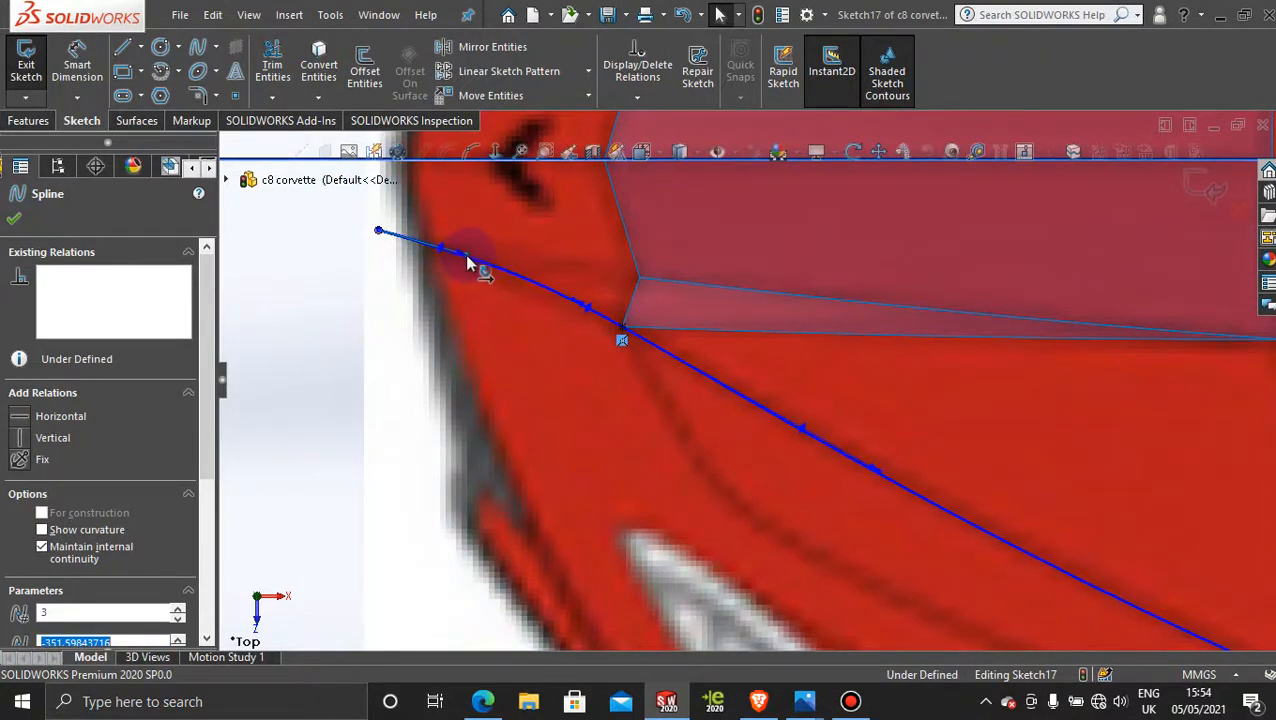
scroll(982, 433, "up", 5)
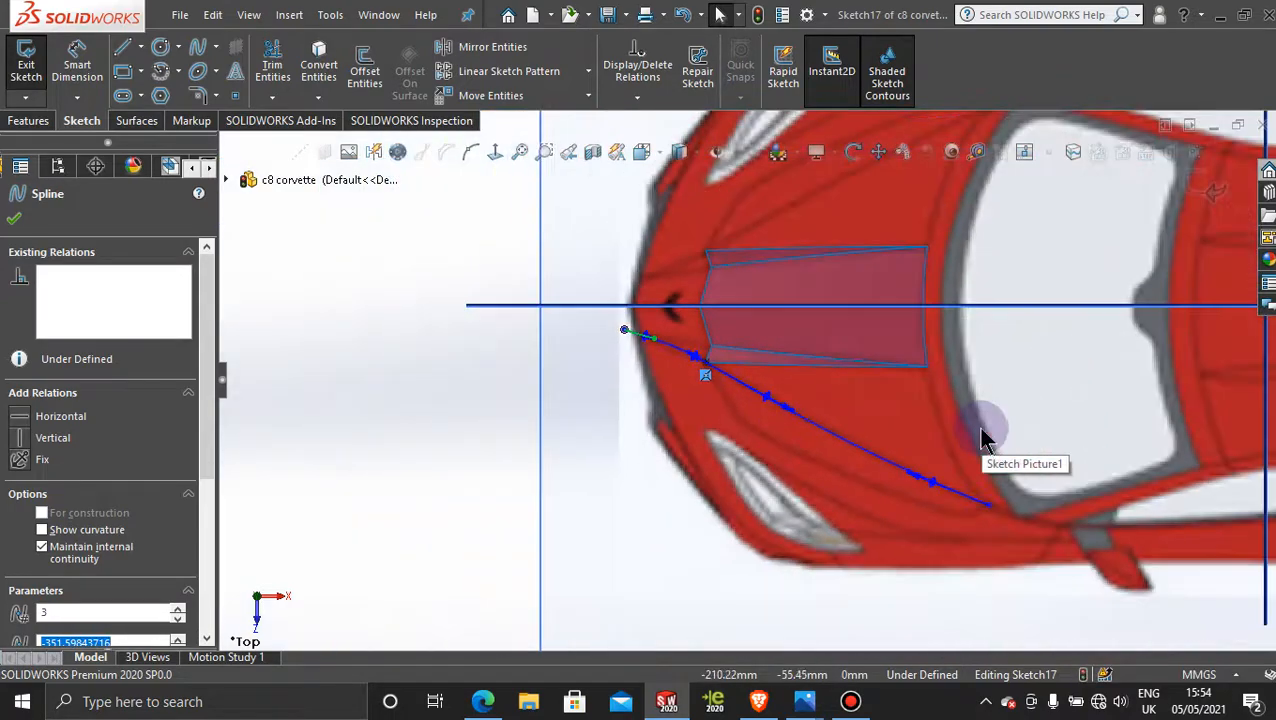
scroll(978, 436, "down", 4)
scroll(790, 478, "up", 2)
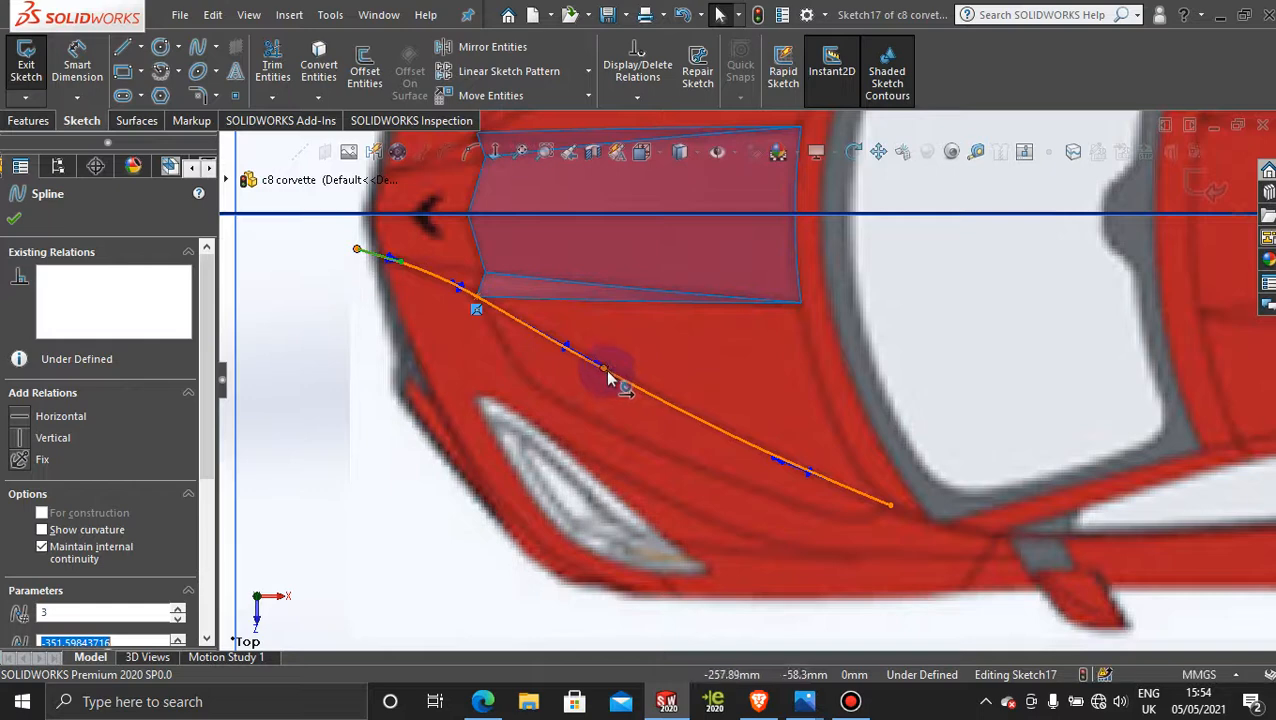
left_click_drag(606, 370, 606, 368)
key("Delete")
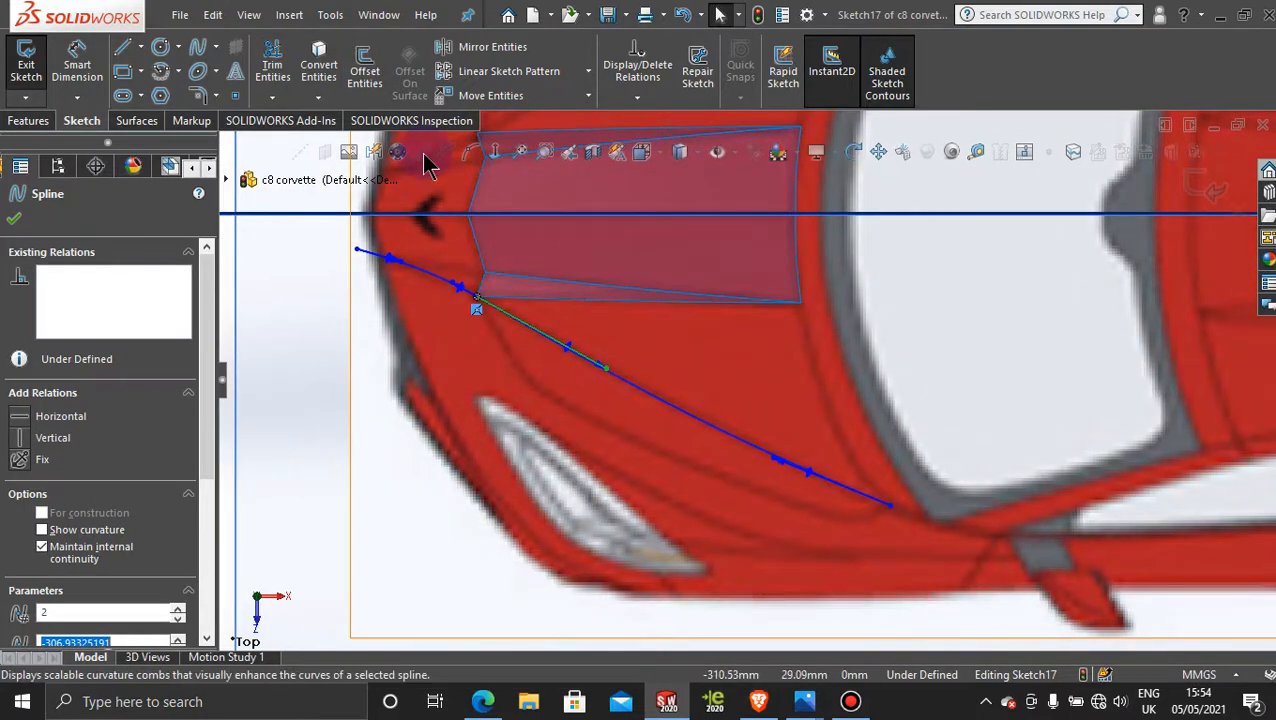
Step: Show curvature combs on the hood crease spline, examine its curvature from the nose to the windshield, and hide the combs again
left_click(650, 400)
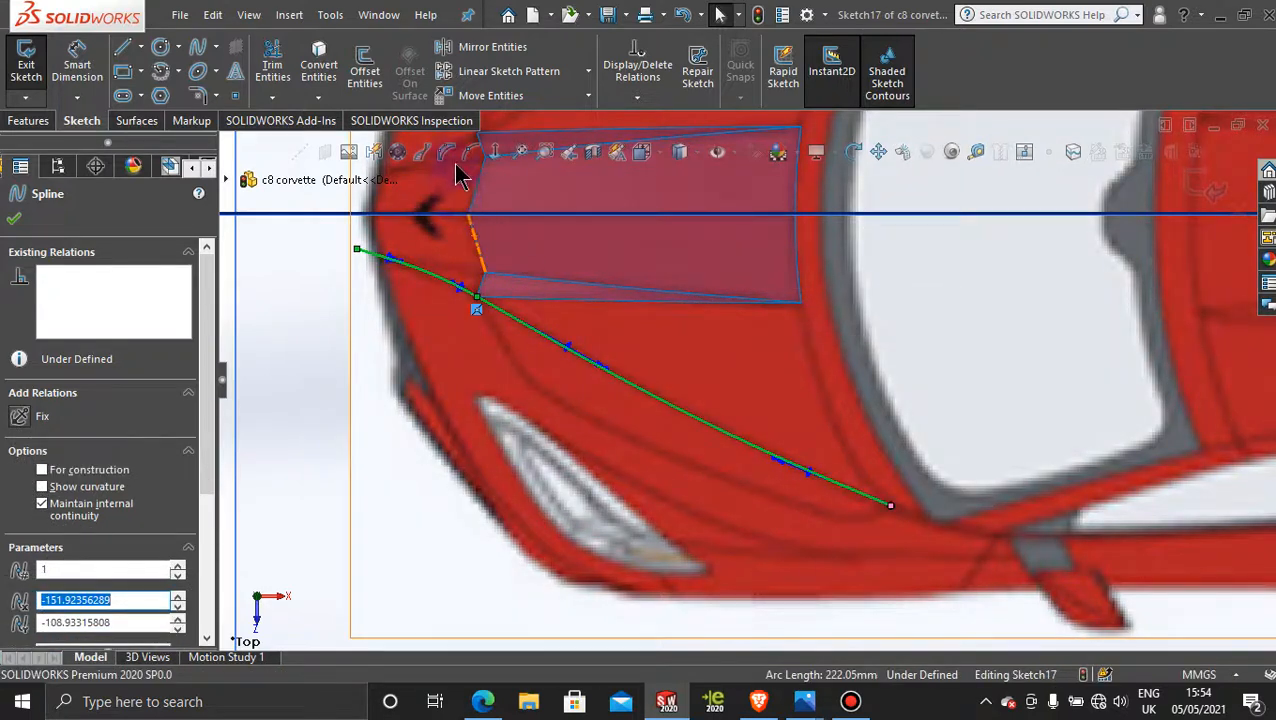
left_click(419, 155)
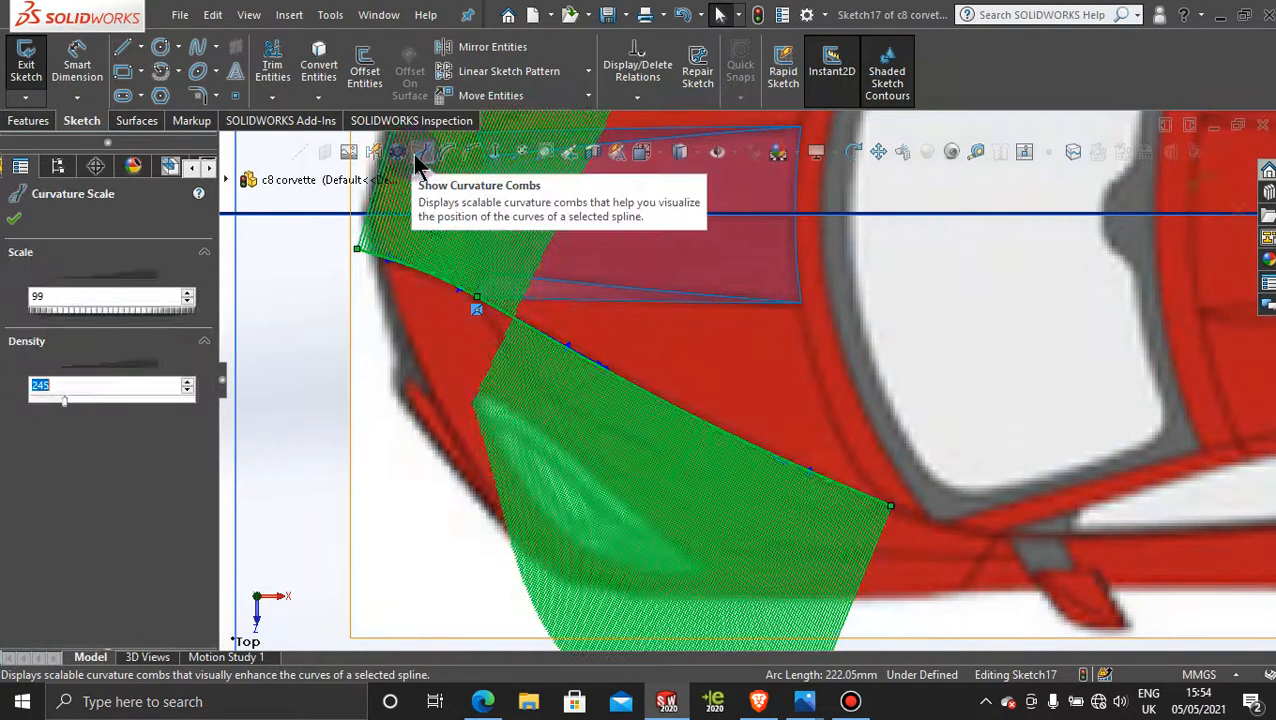
scroll(845, 438, "up", 10)
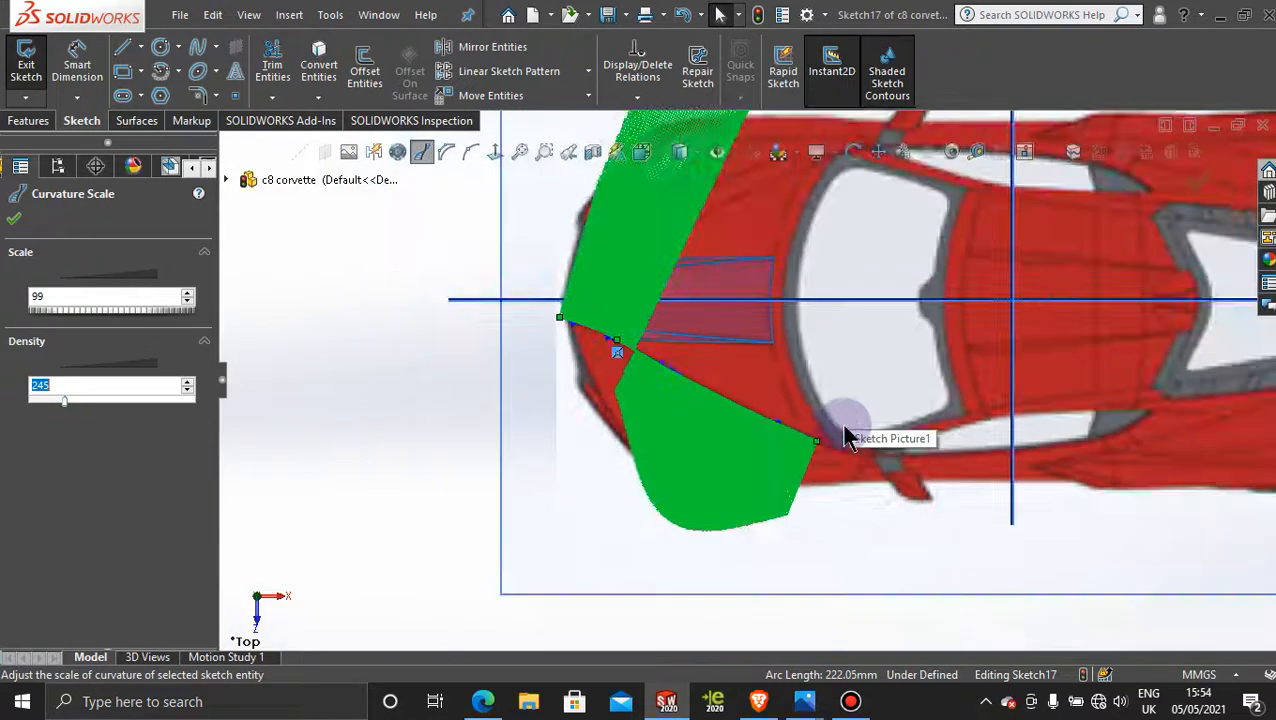
scroll(800, 286, "down", 5)
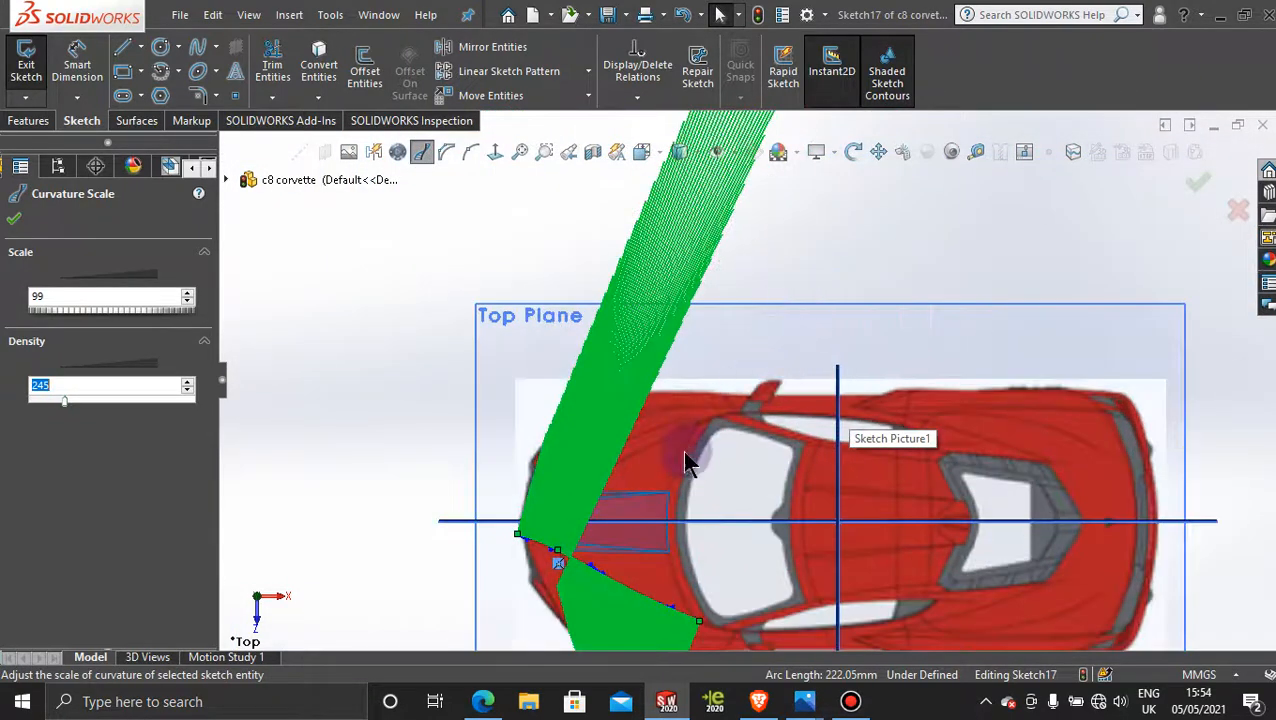
scroll(530, 548, "down", 8)
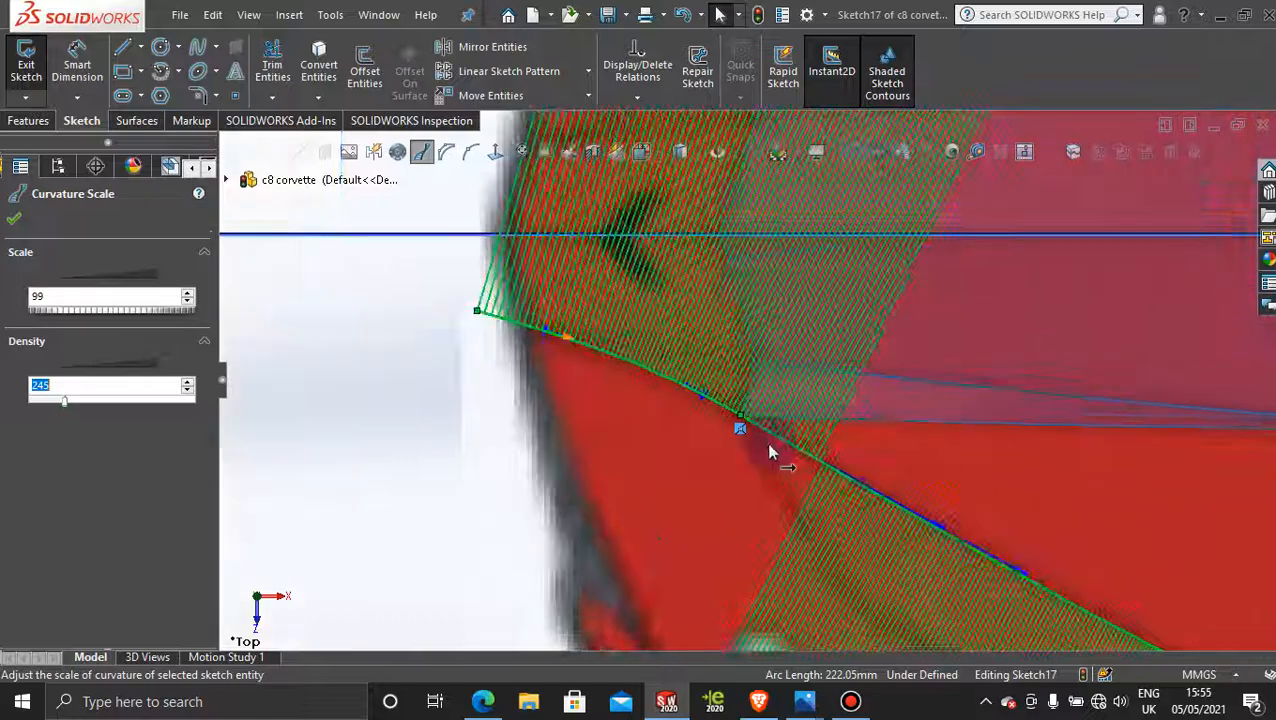
scroll(770, 452, "down", 3)
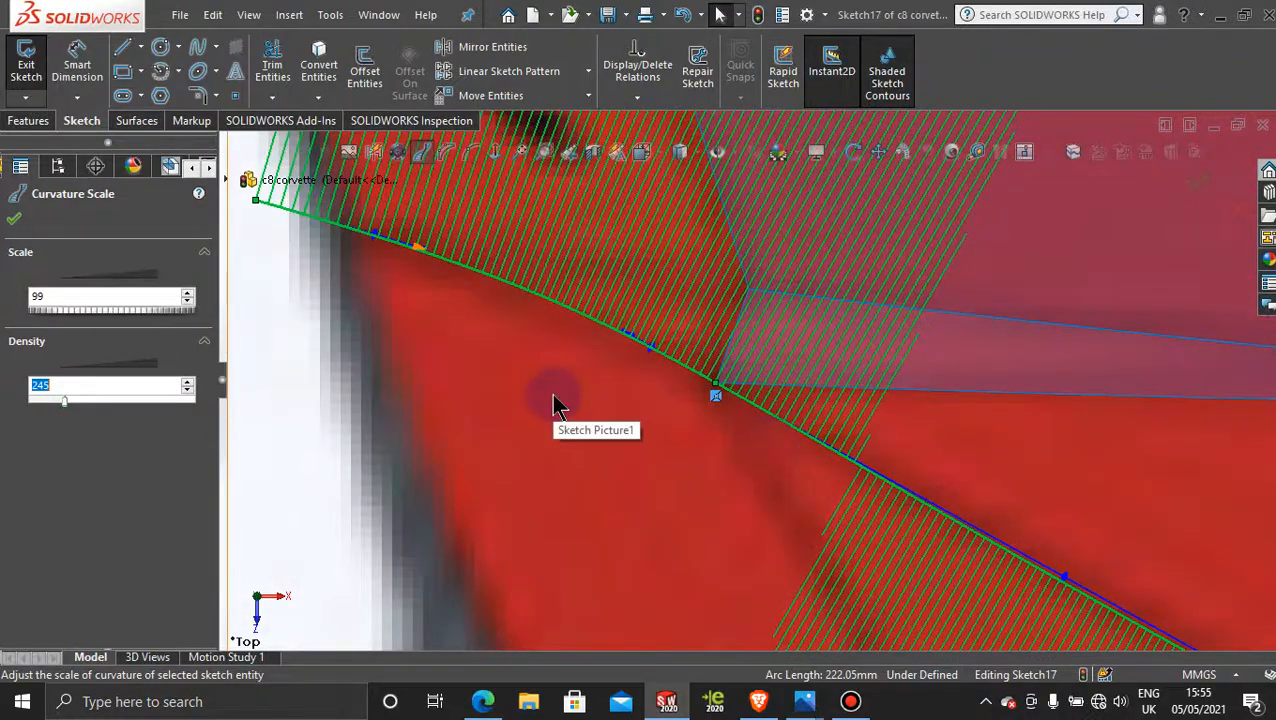
scroll(556, 400, "up", 10)
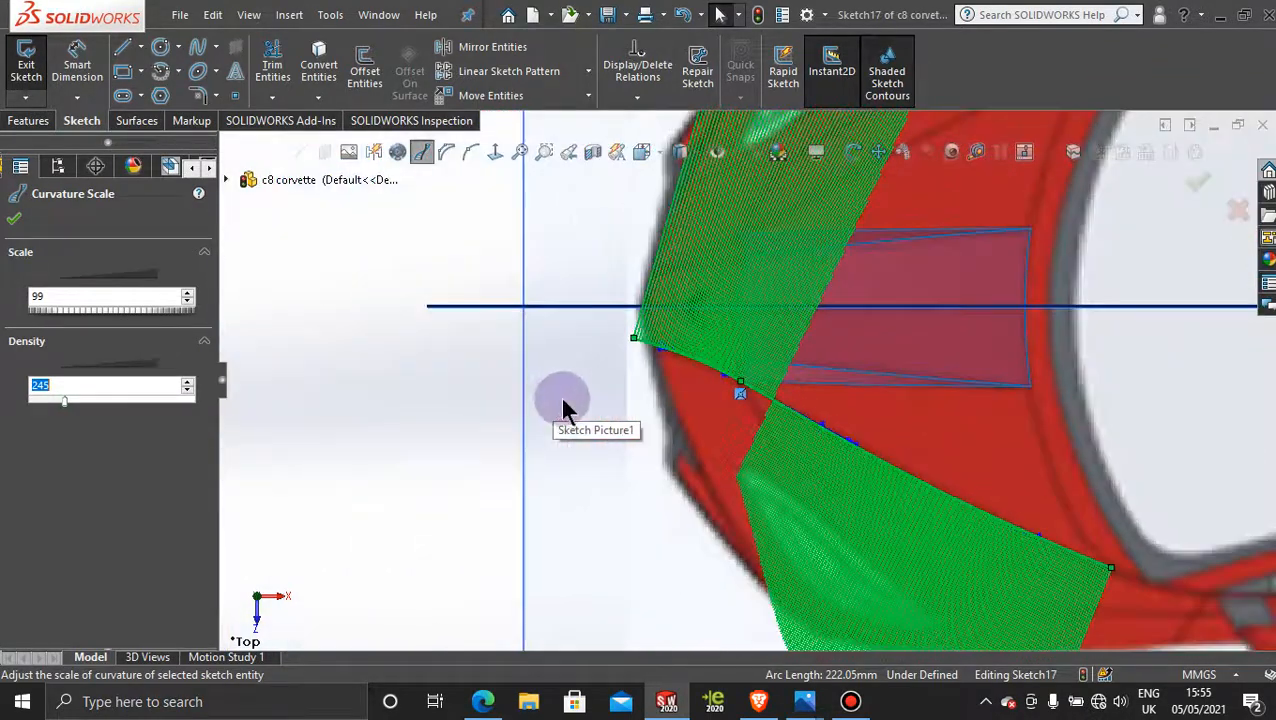
scroll(911, 456, "down", 3)
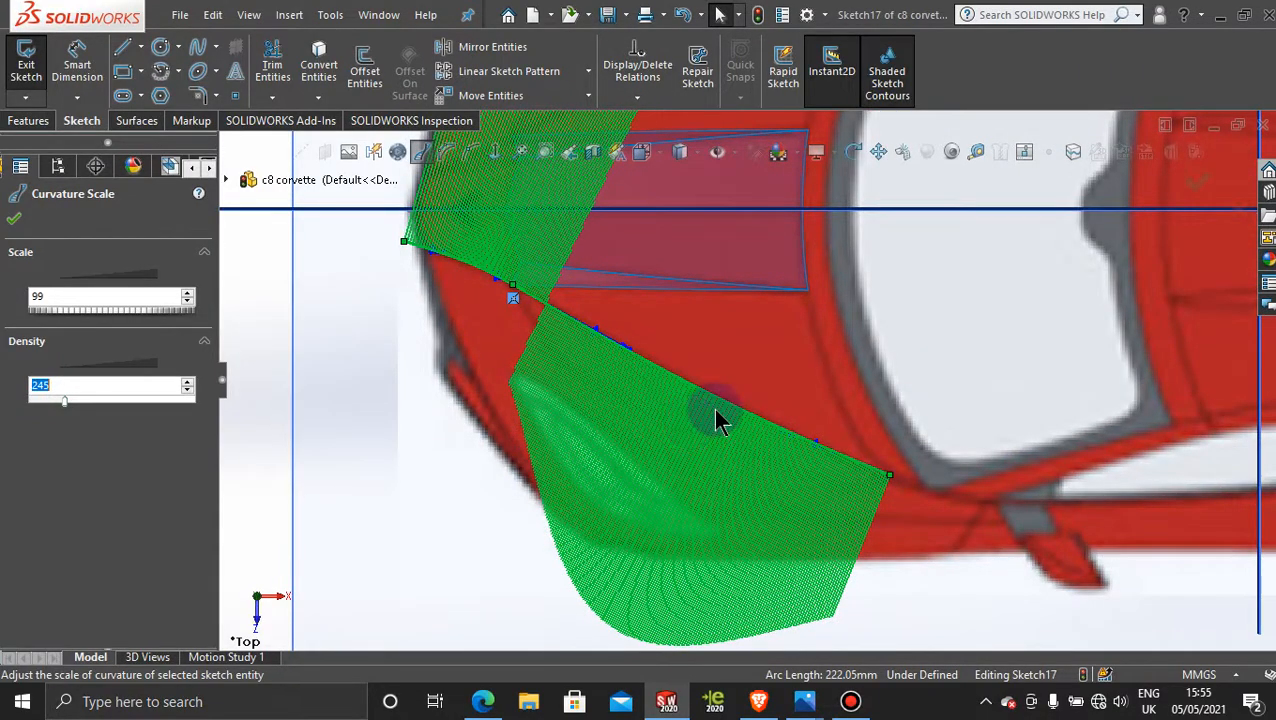
scroll(803, 449, "down", 3)
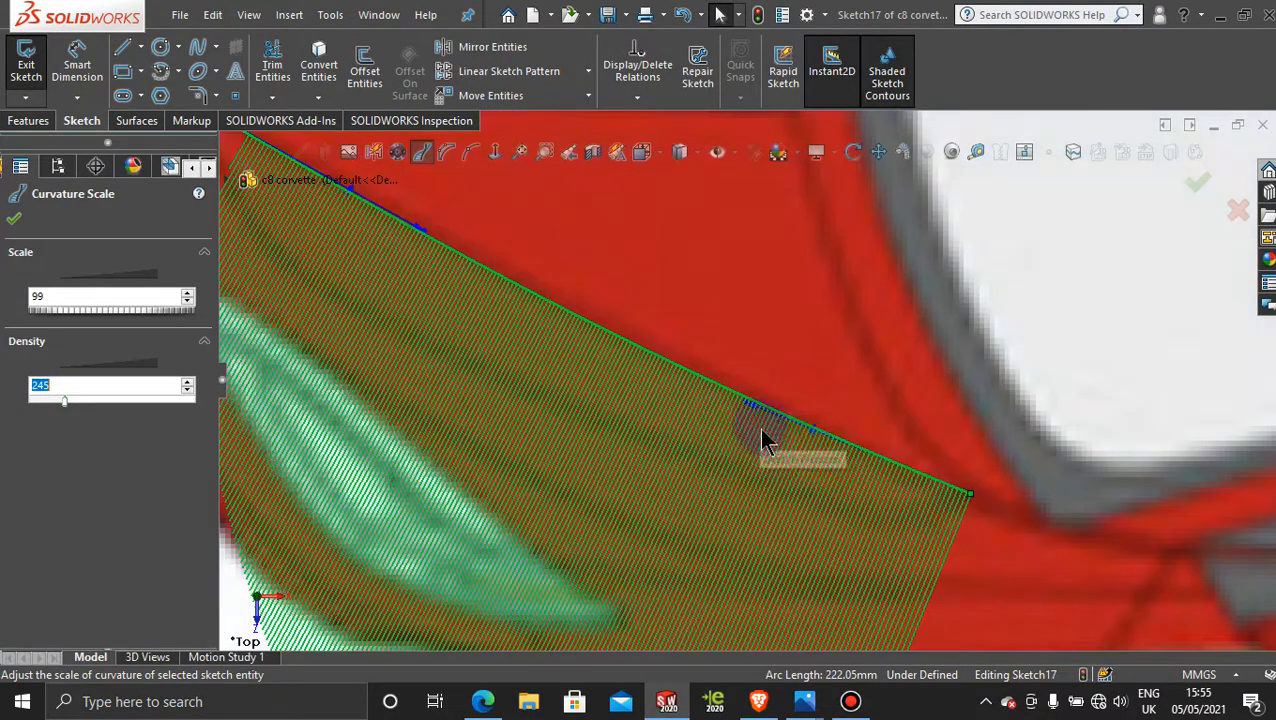
scroll(762, 432, "up", 3)
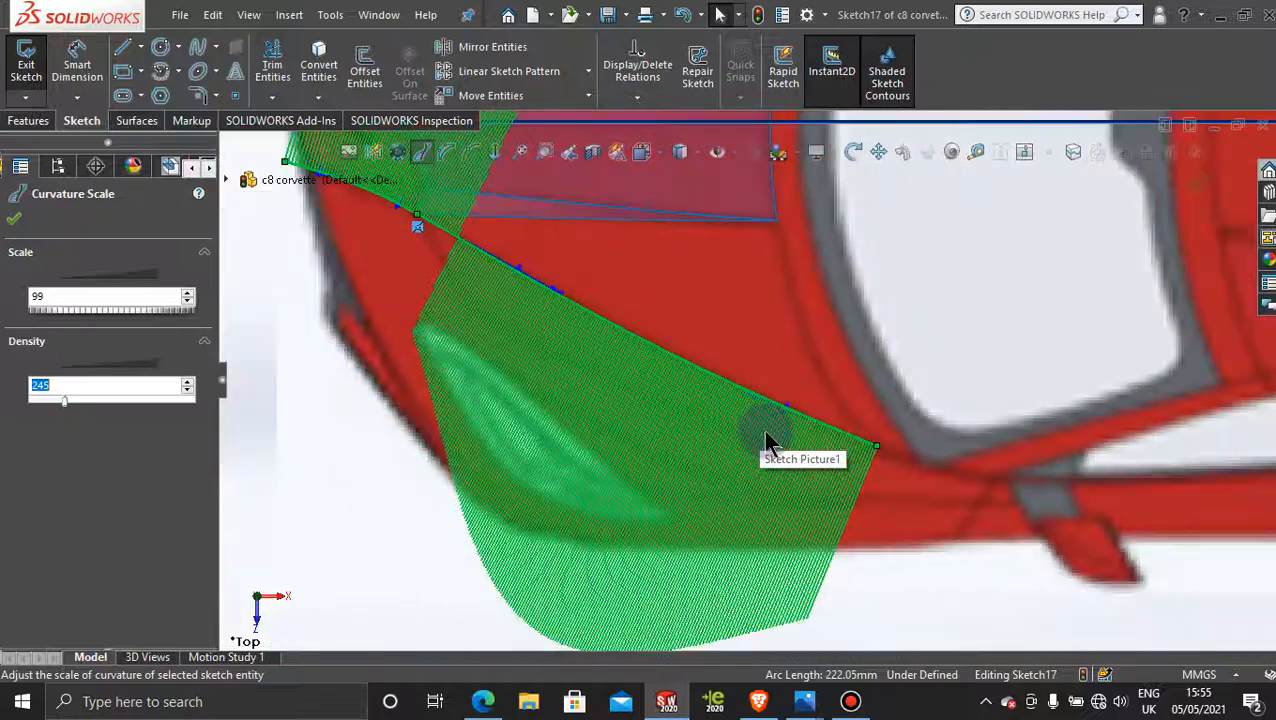
right_click(675, 363)
left_click(800, 586)
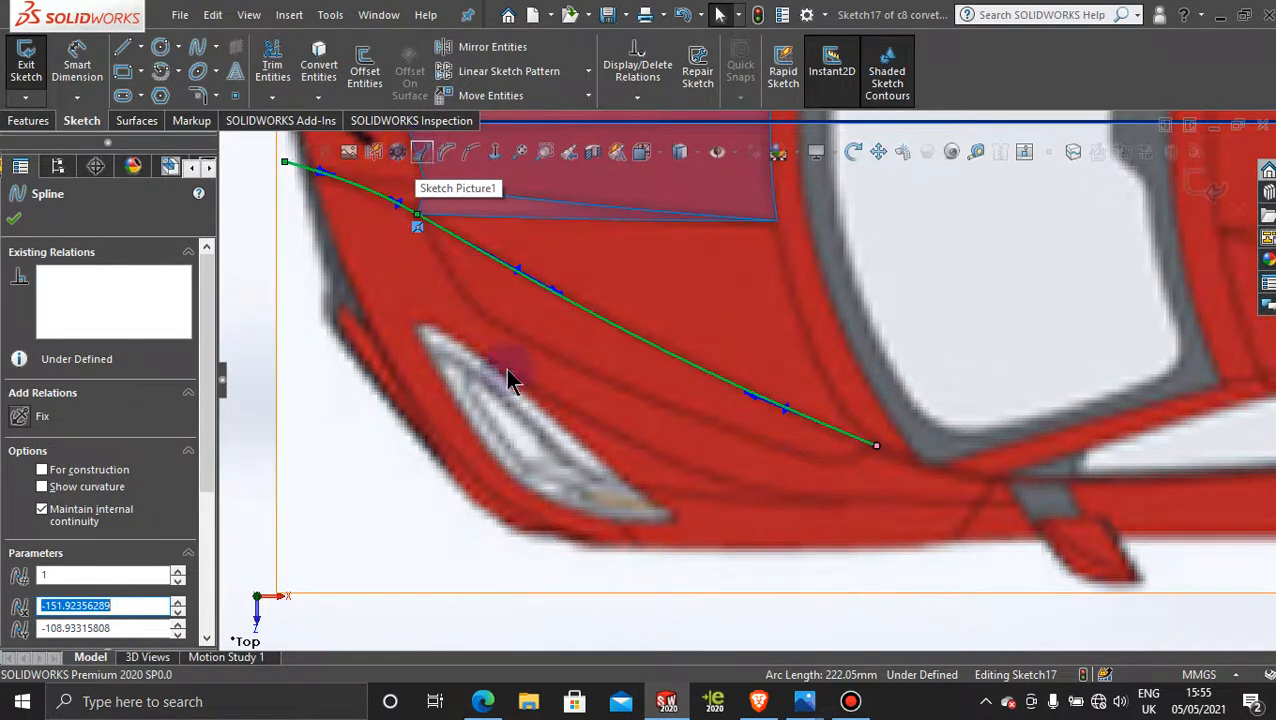
left_click(869, 571)
scroll(870, 590, "up", 3)
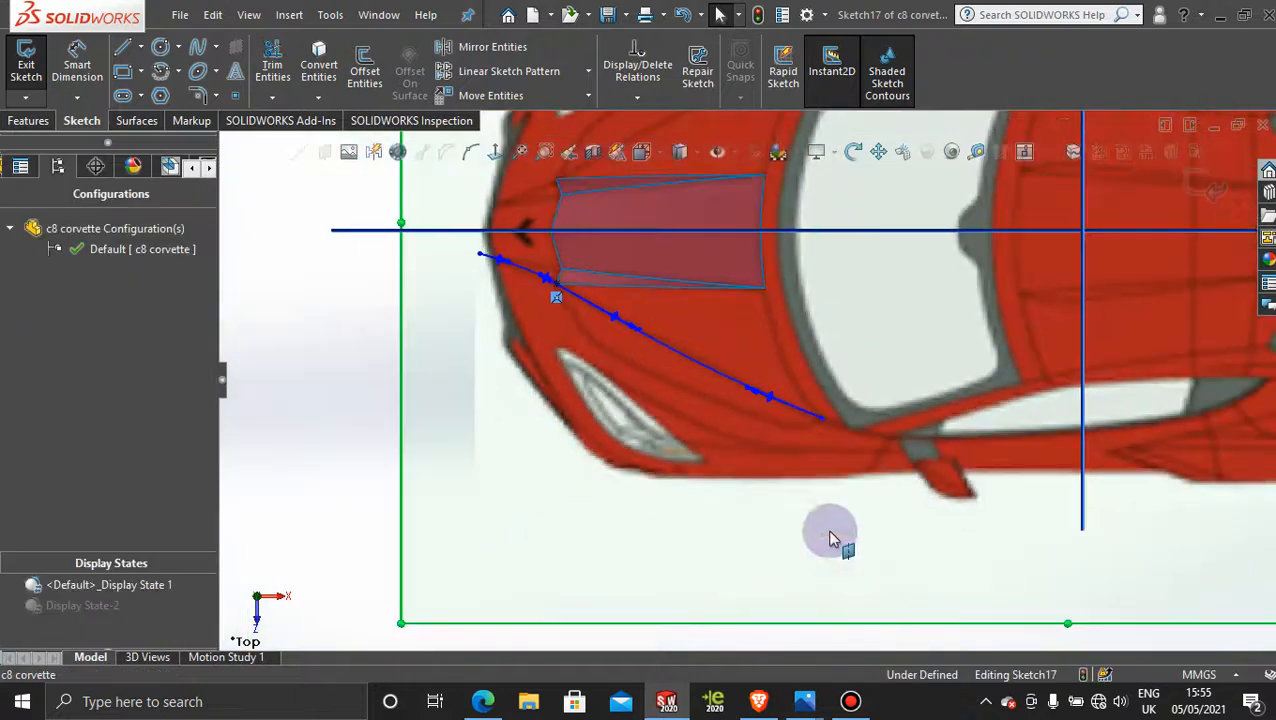
scroll(646, 362, "down", 2)
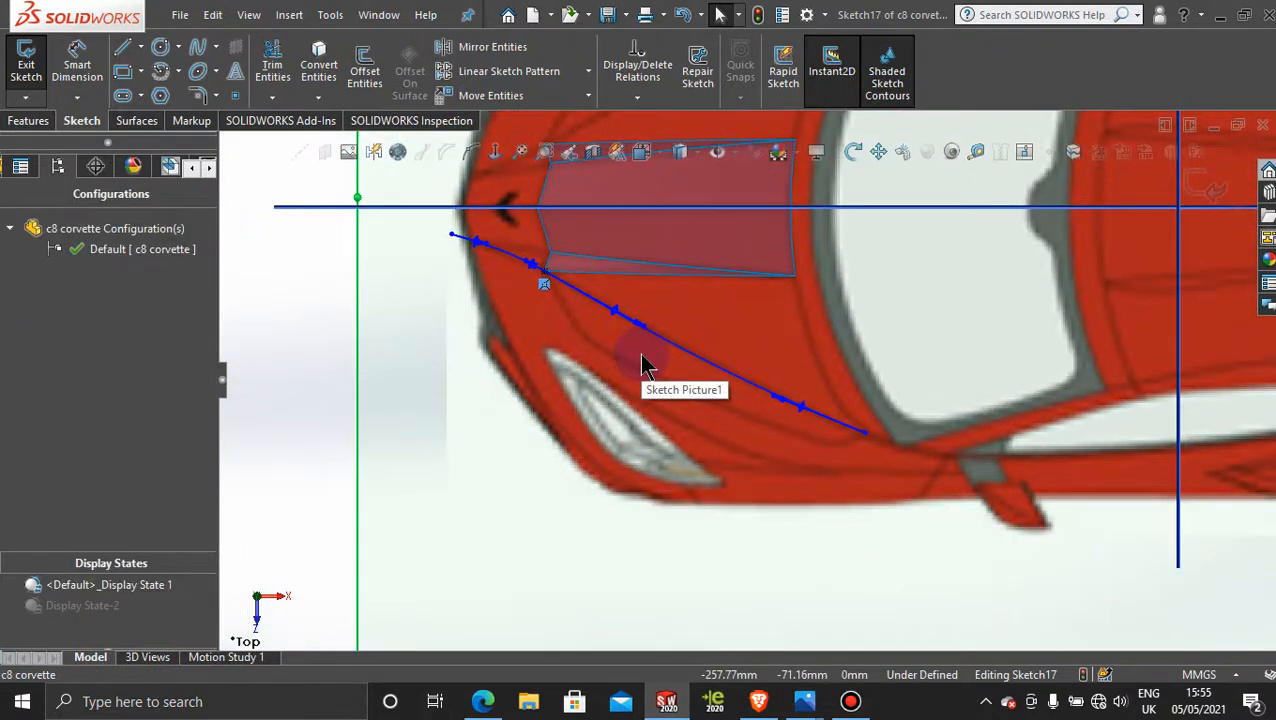
scroll(646, 362, "down", 2)
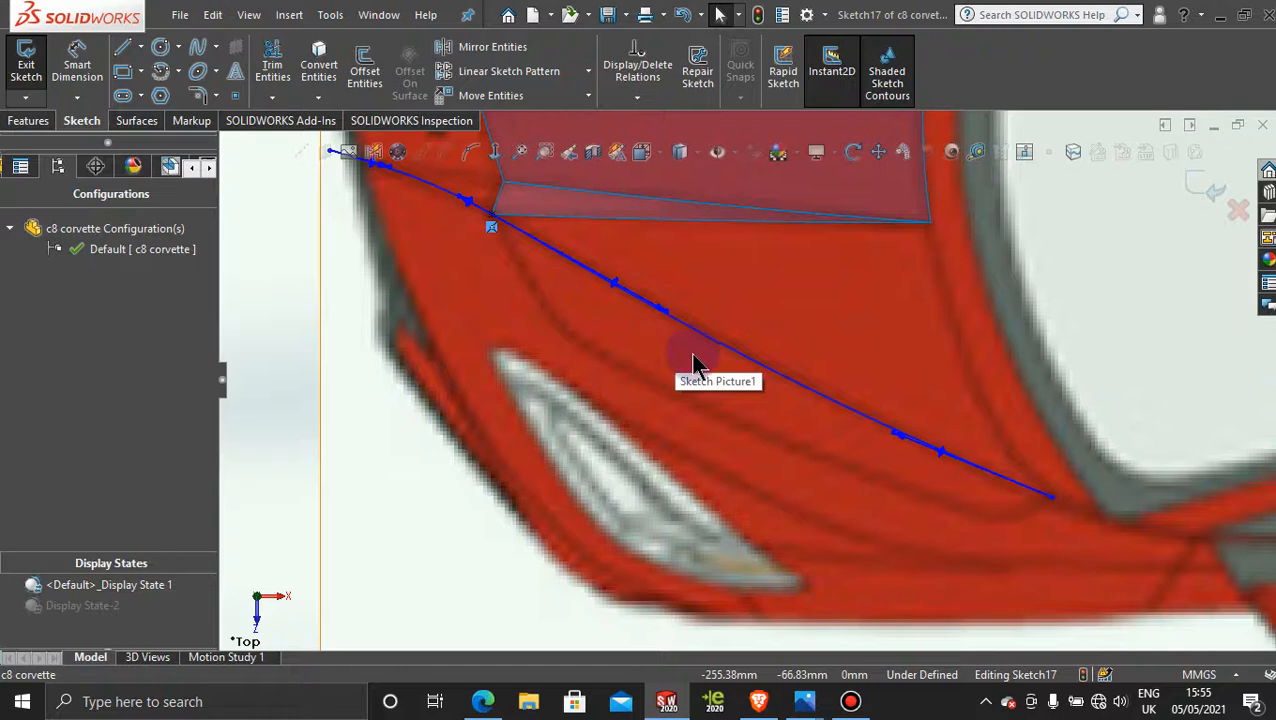
scroll(822, 474, "up", 1)
scroll(822, 474, "up", 1)
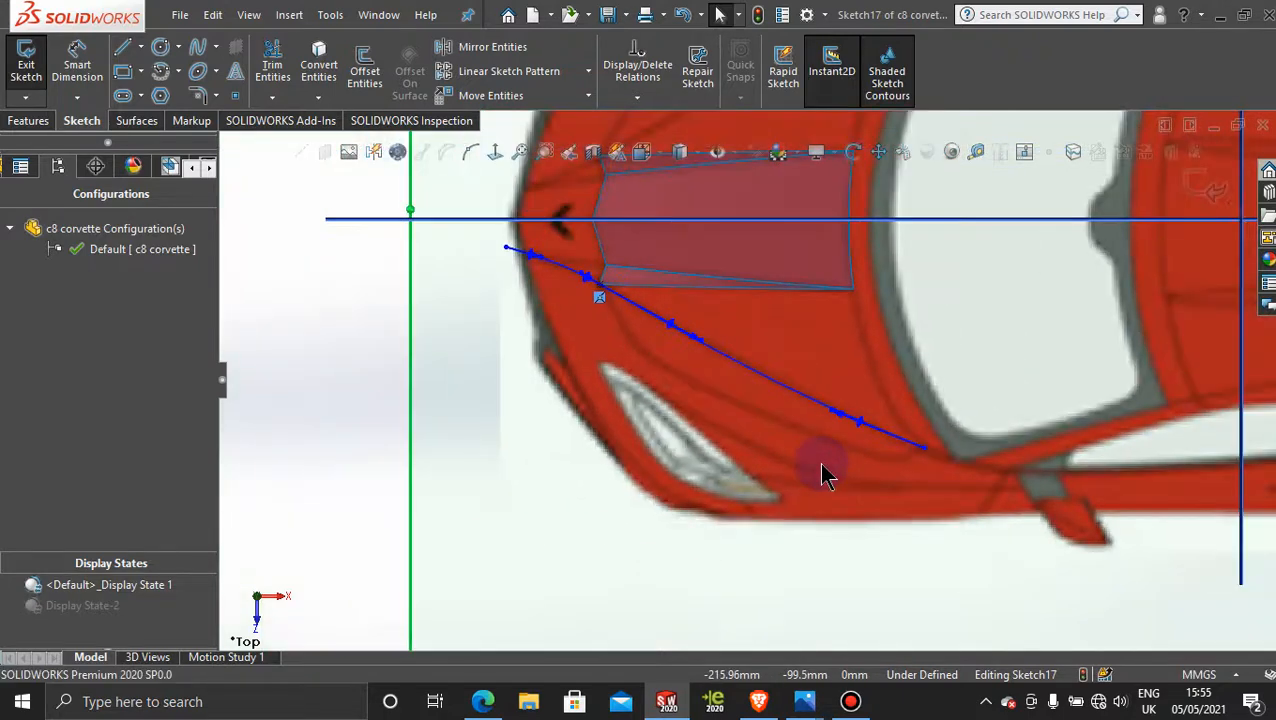
scroll(822, 474, "up", 1)
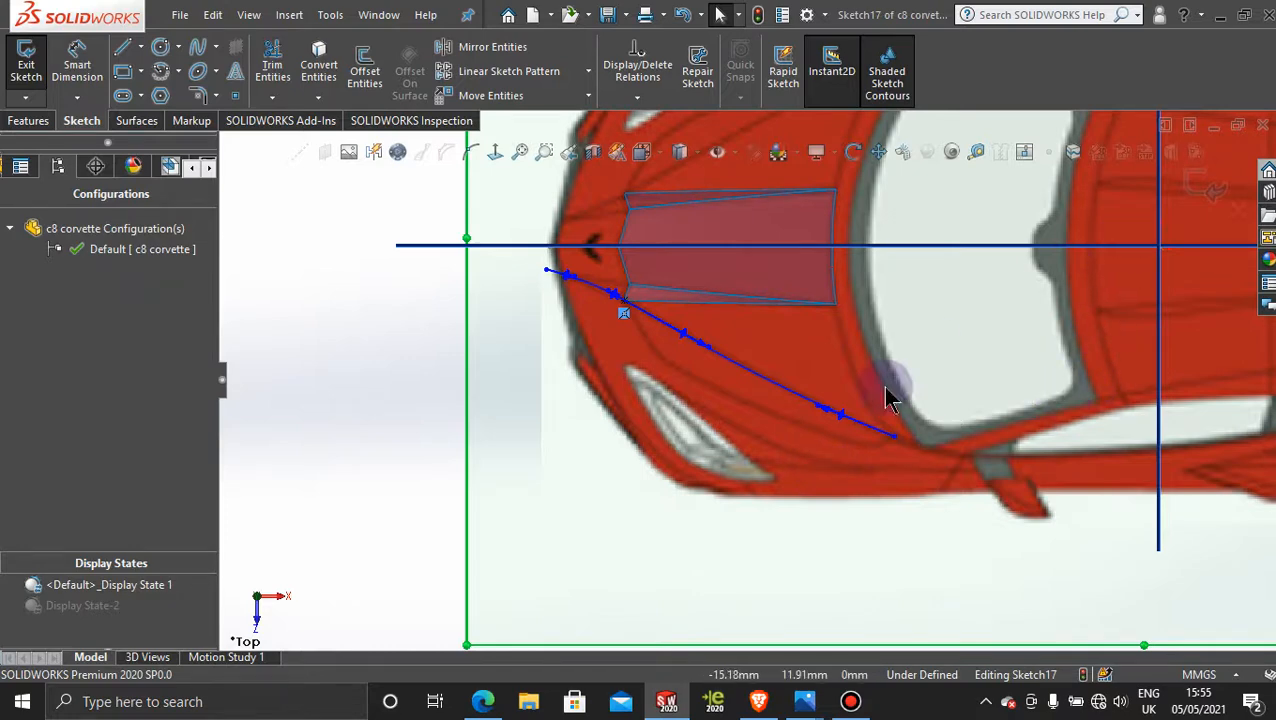
left_click(849, 702)
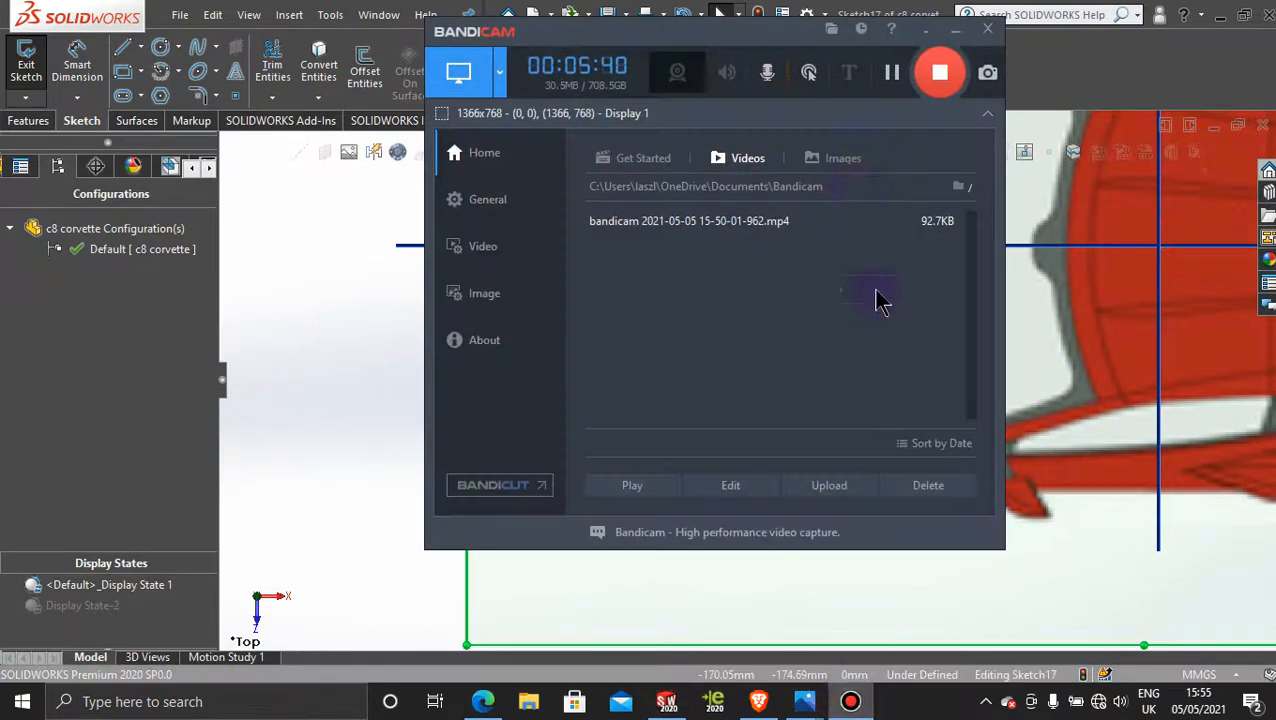
left_click(893, 74)
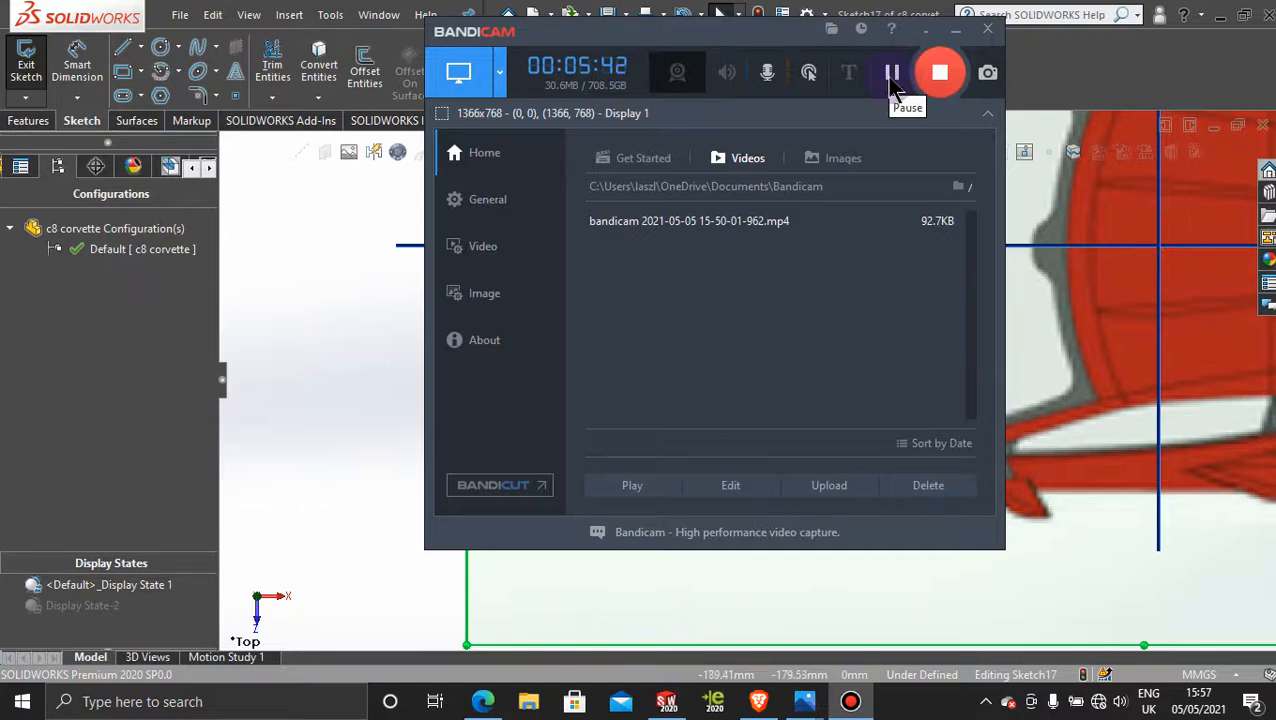
left_click(955, 30)
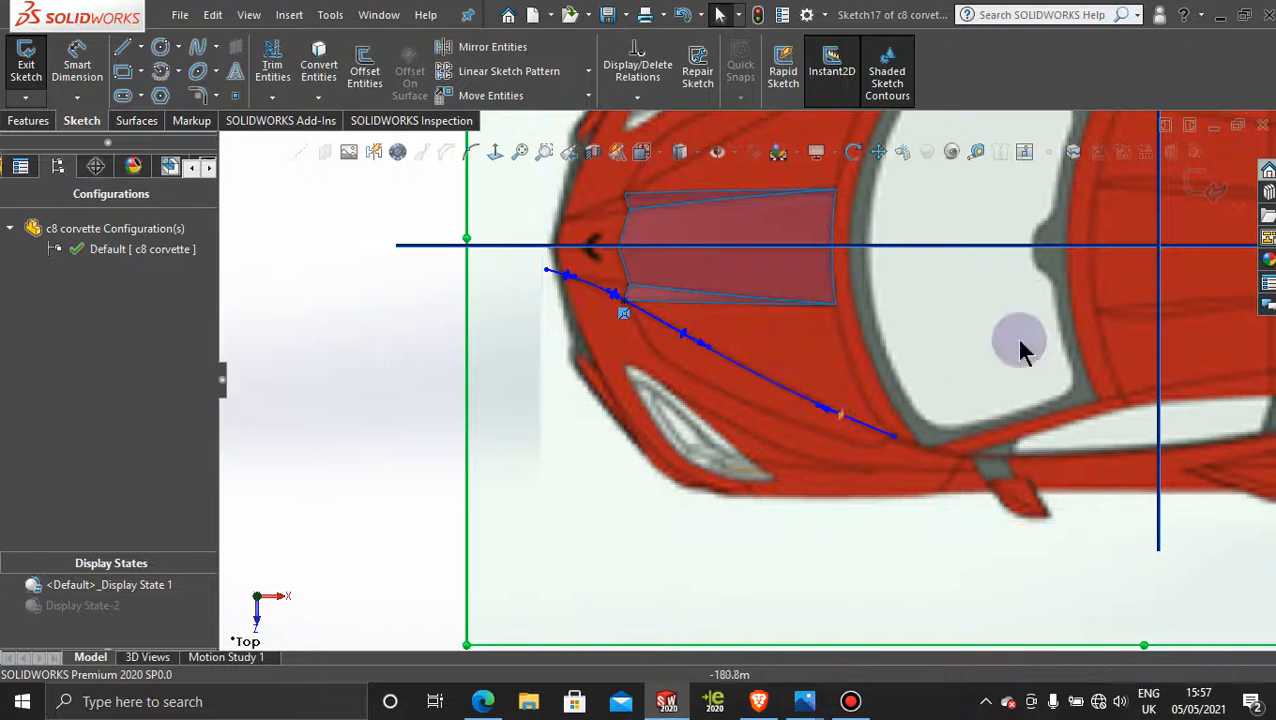
Step: Finish and exit the Top Plane sketch containing the hood crease spline
left_click(1210, 189)
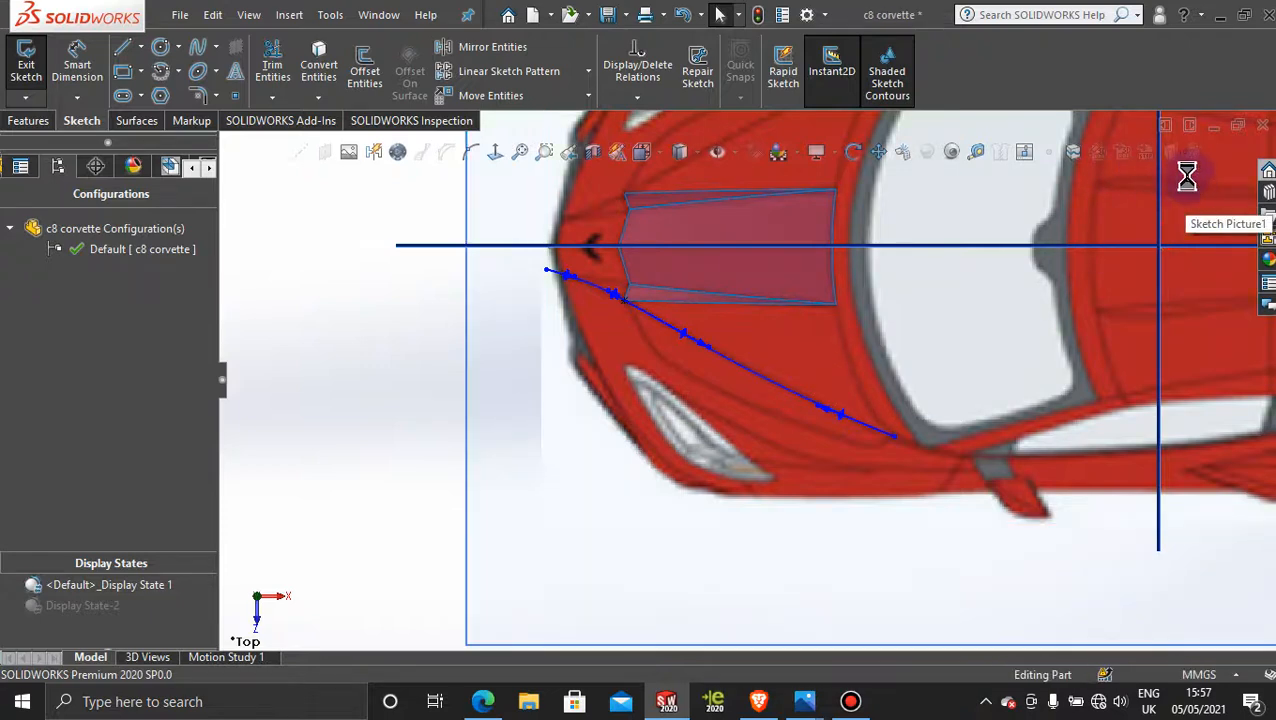
Step: Start a new sketch on the Front Plane
left_click(310, 280)
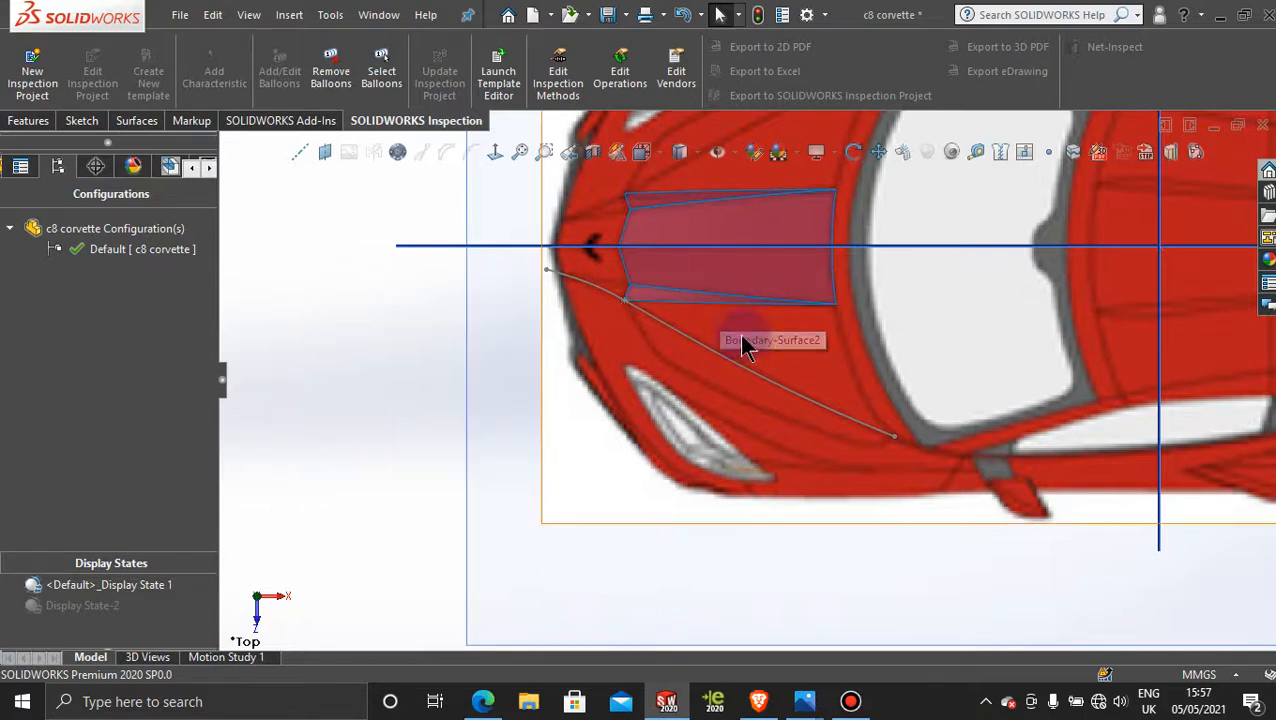
scroll(643, 444, "up", 5)
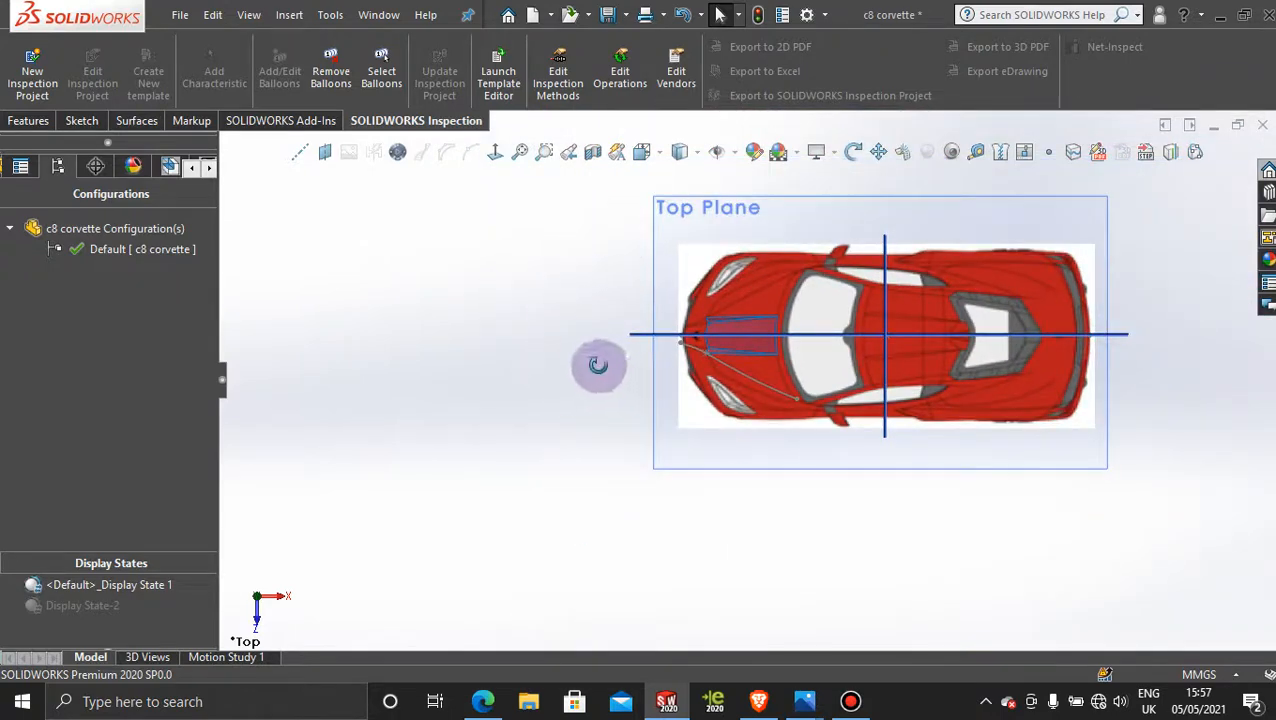
middle_click_drag(598, 365, 642, 210)
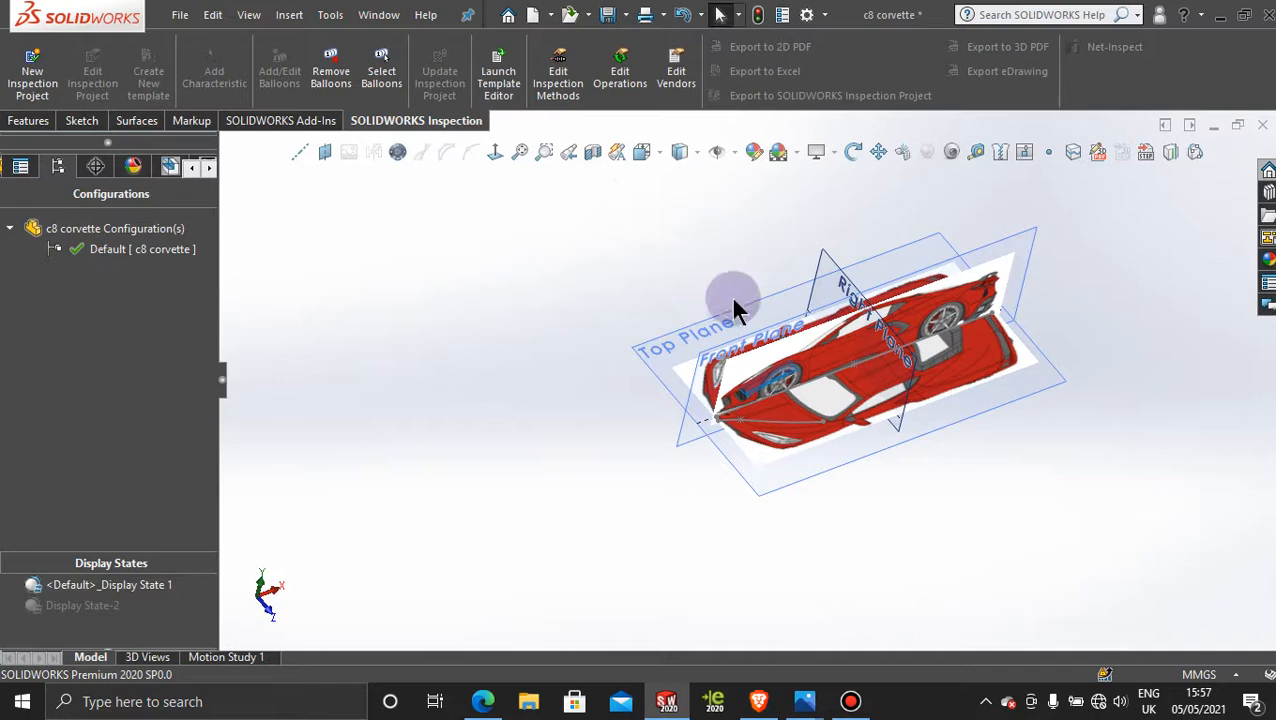
scroll(1081, 320, "down", 3)
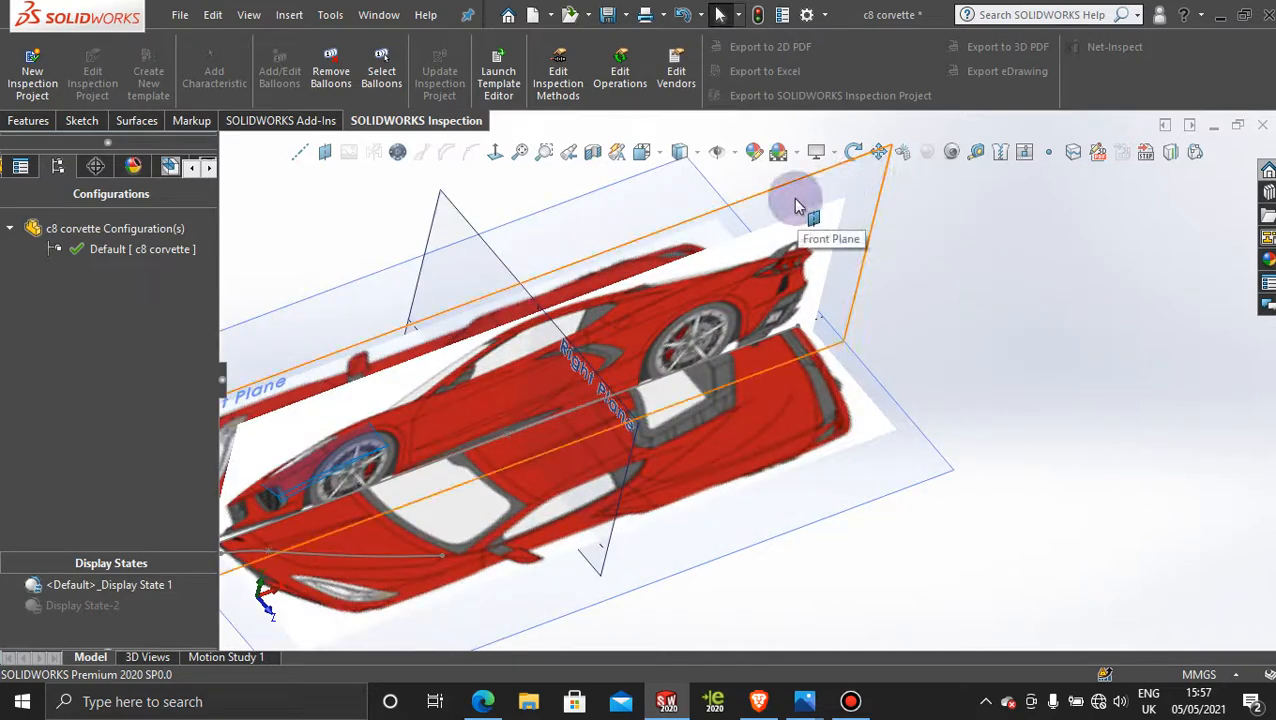
left_click(797, 206)
left_click(880, 138)
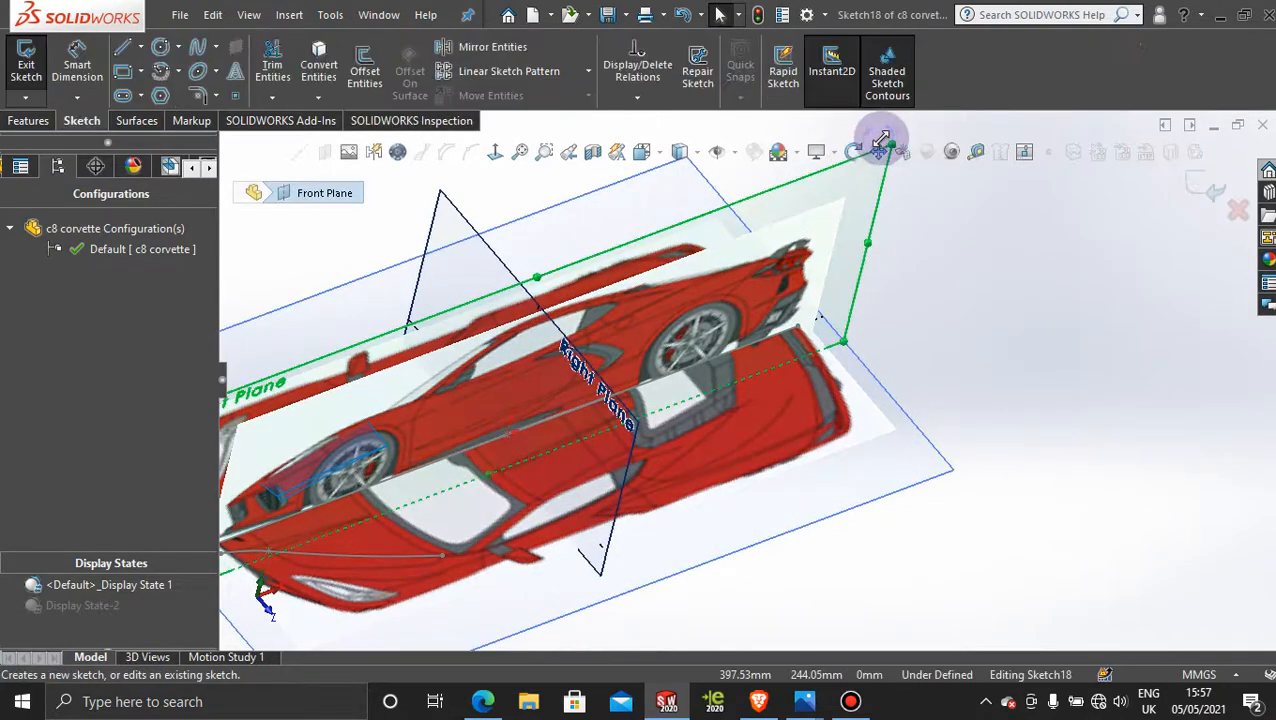
Step: Try to offset the hood surface's outer lengthwise edge by 0 mm in the Front Plane sketch
scroll(421, 426, "up", 3)
scroll(390, 426, "down", 4)
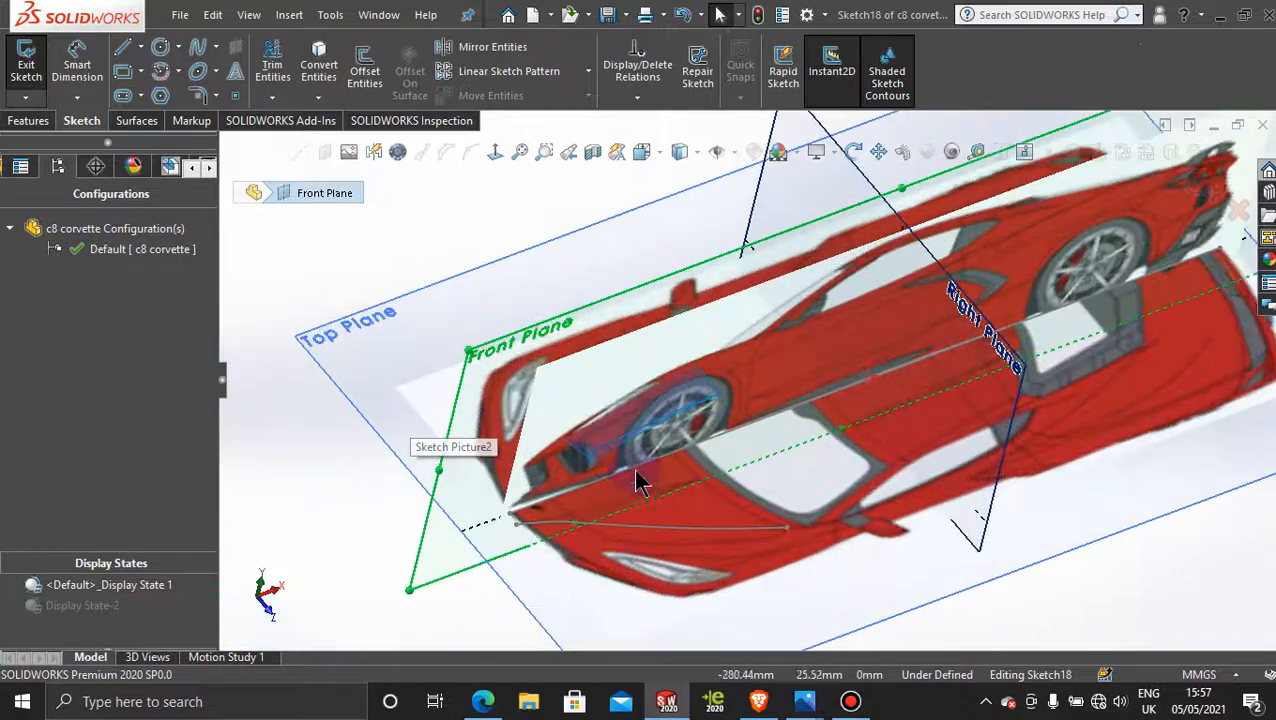
scroll(709, 447, "down", 2)
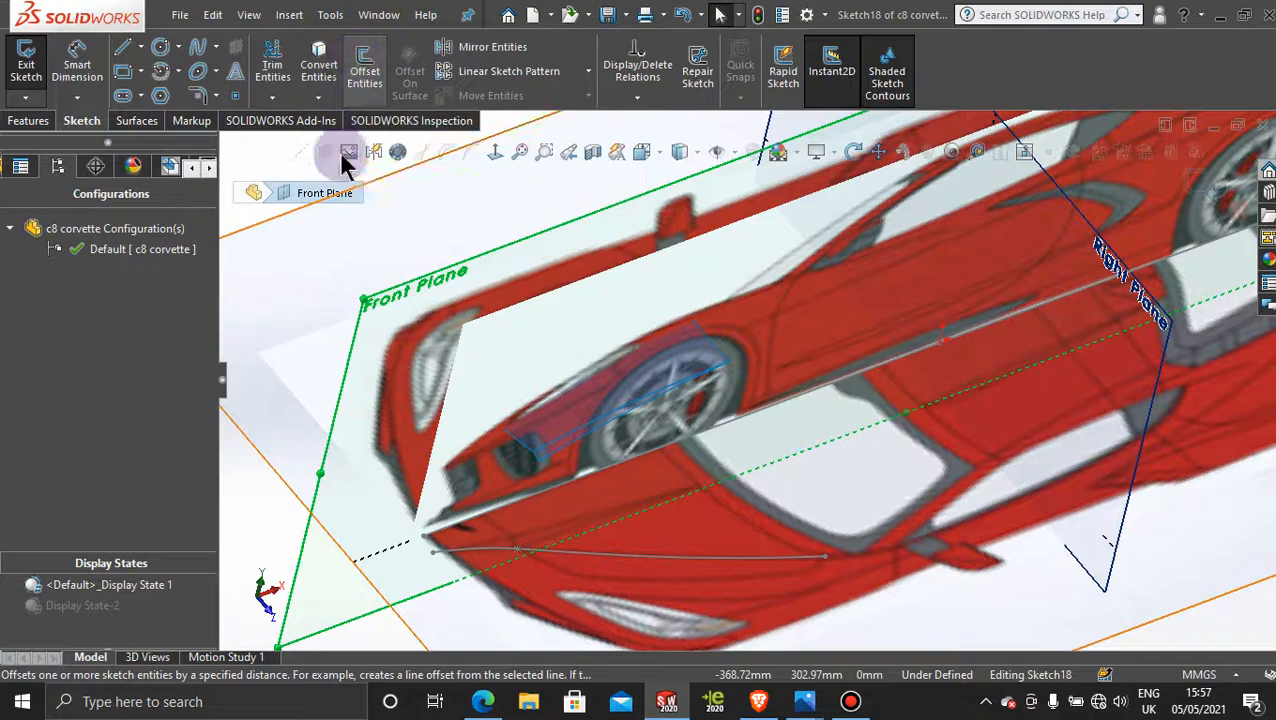
left_click(366, 64)
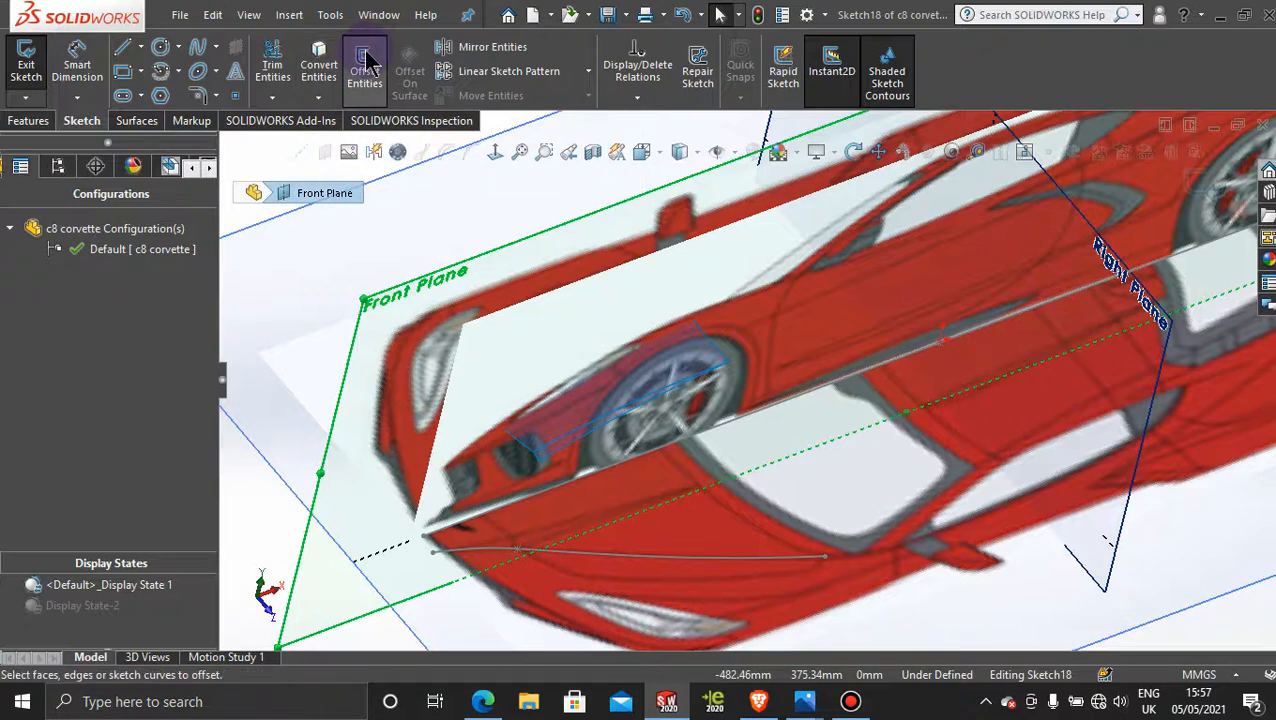
left_click(596, 446)
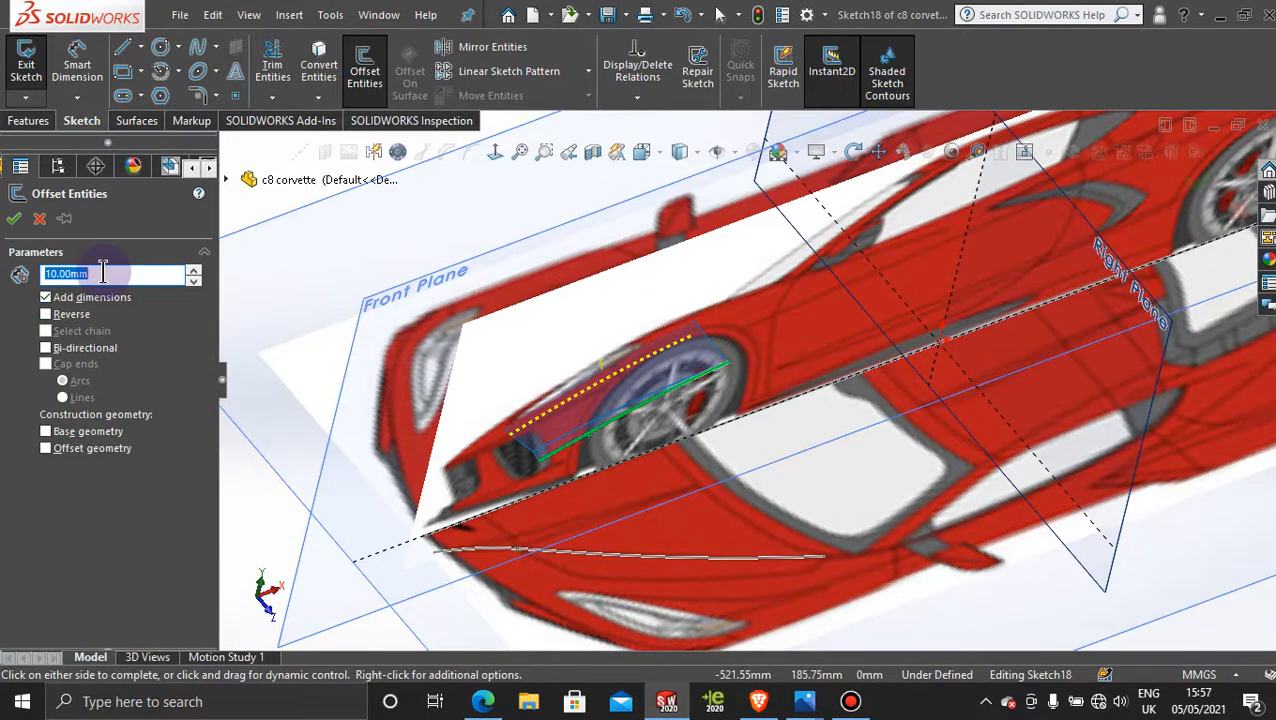
type("0")
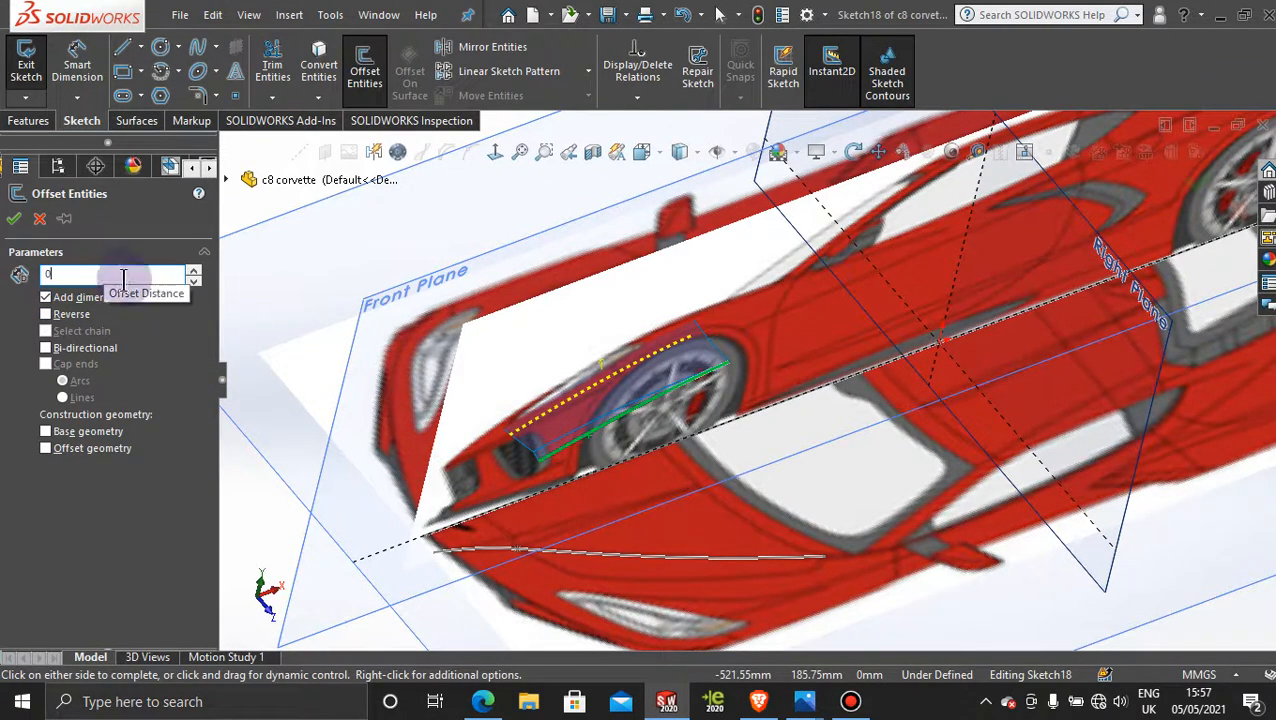
key("Return")
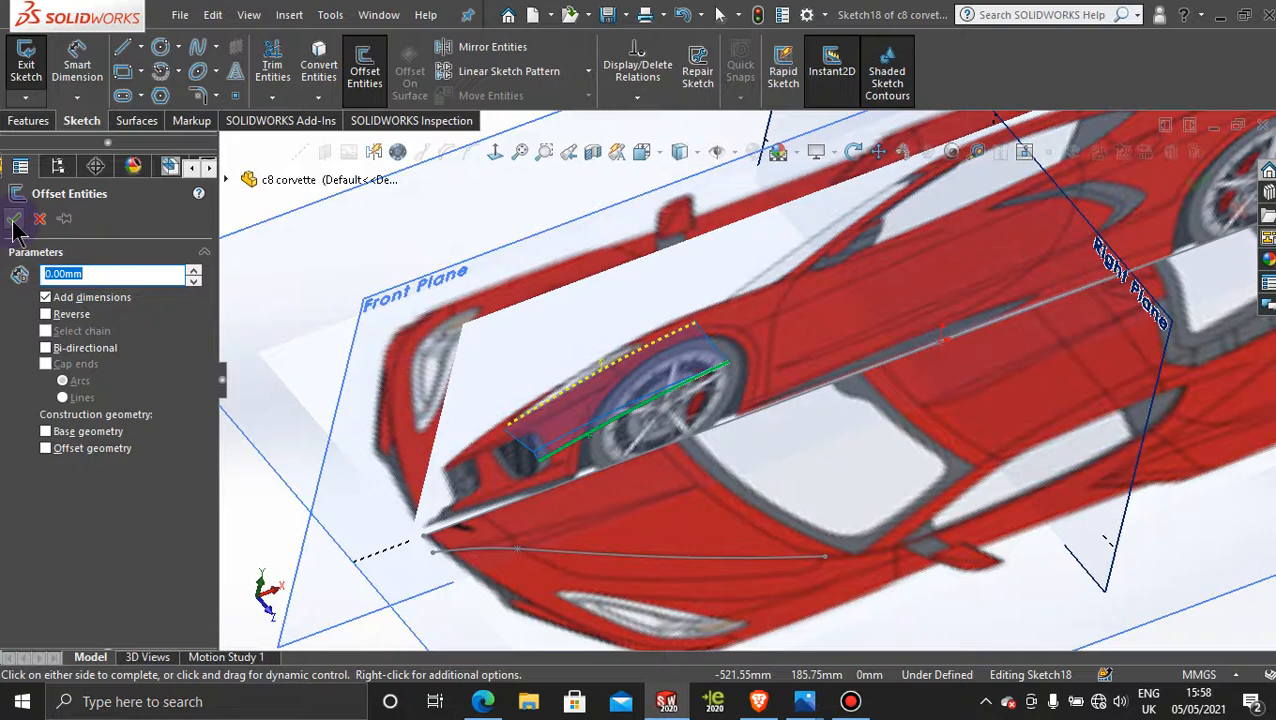
left_click(37, 222)
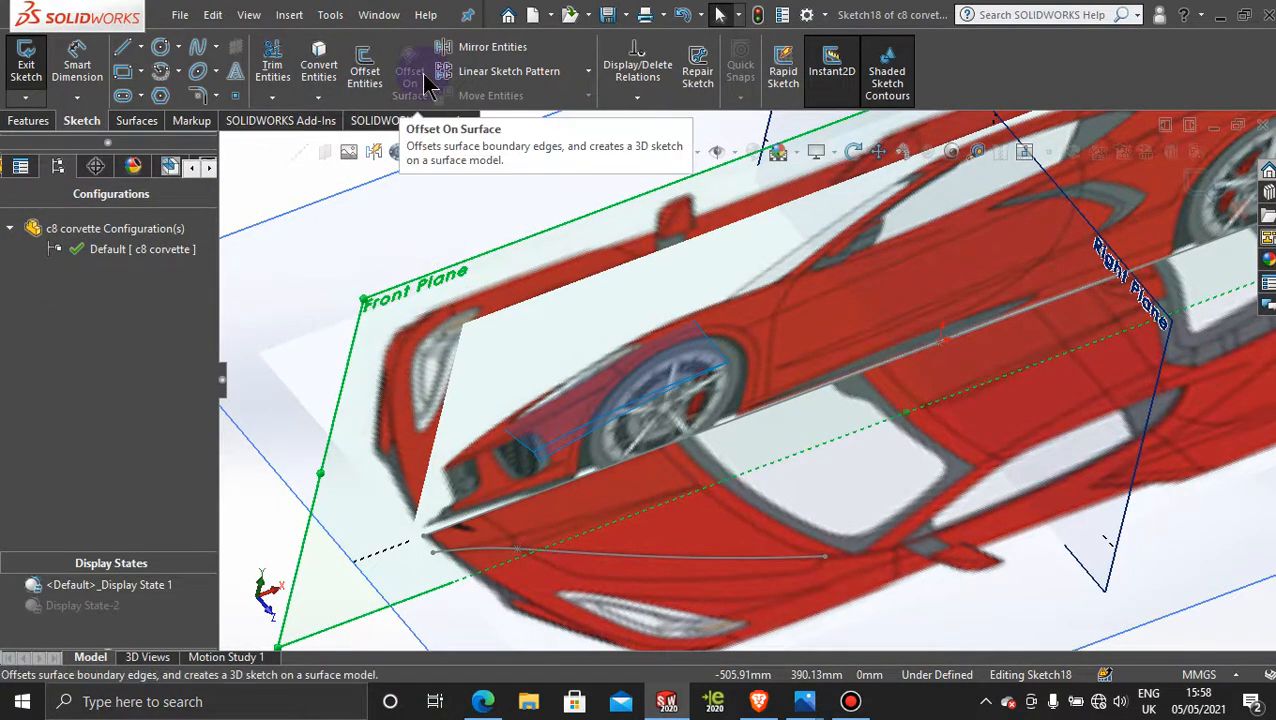
Step: Try to convert the hood surface's outer lengthwise edge into the Front Plane sketch, and undo the conversion
left_click(317, 98)
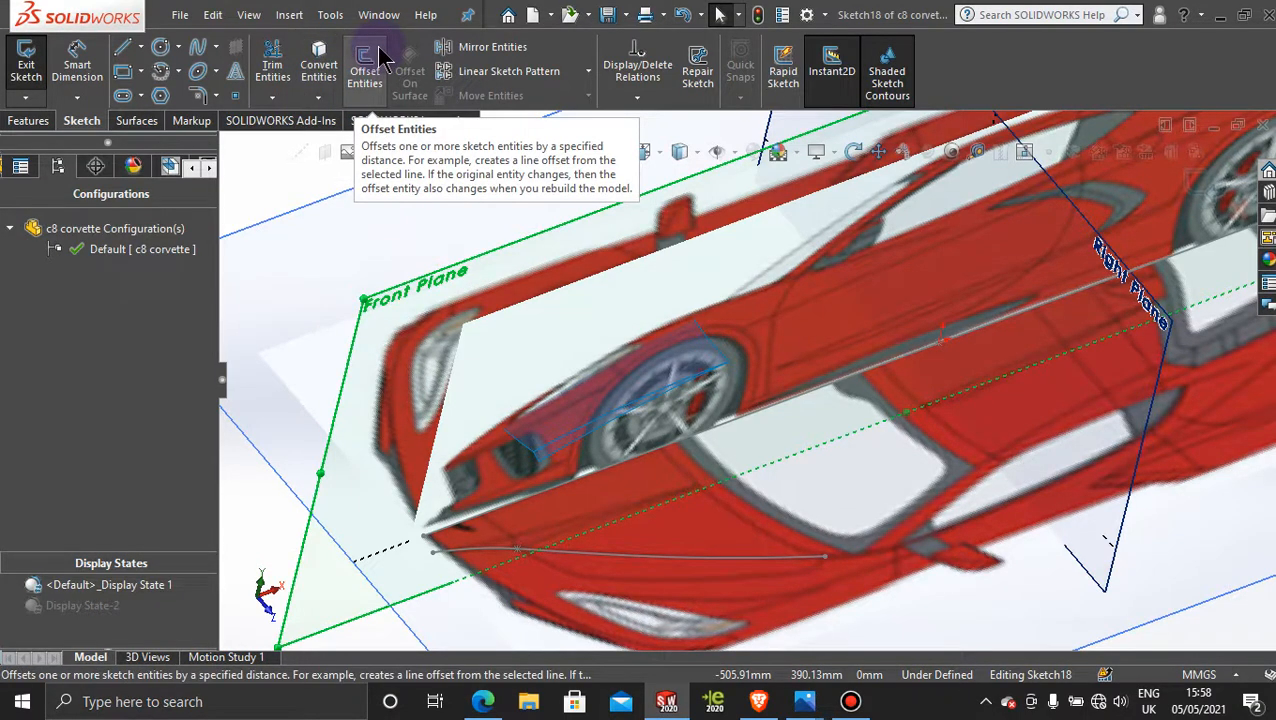
mouse_move(336, 60)
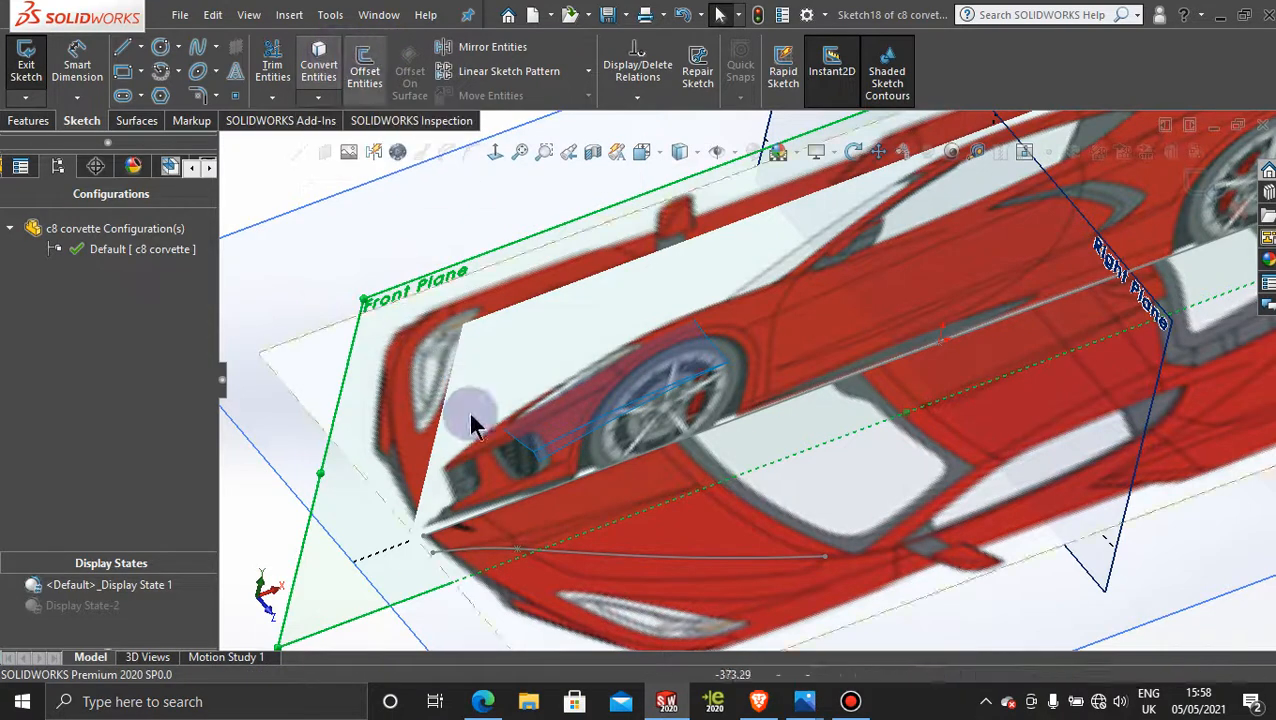
left_click(593, 437)
left_click(366, 68)
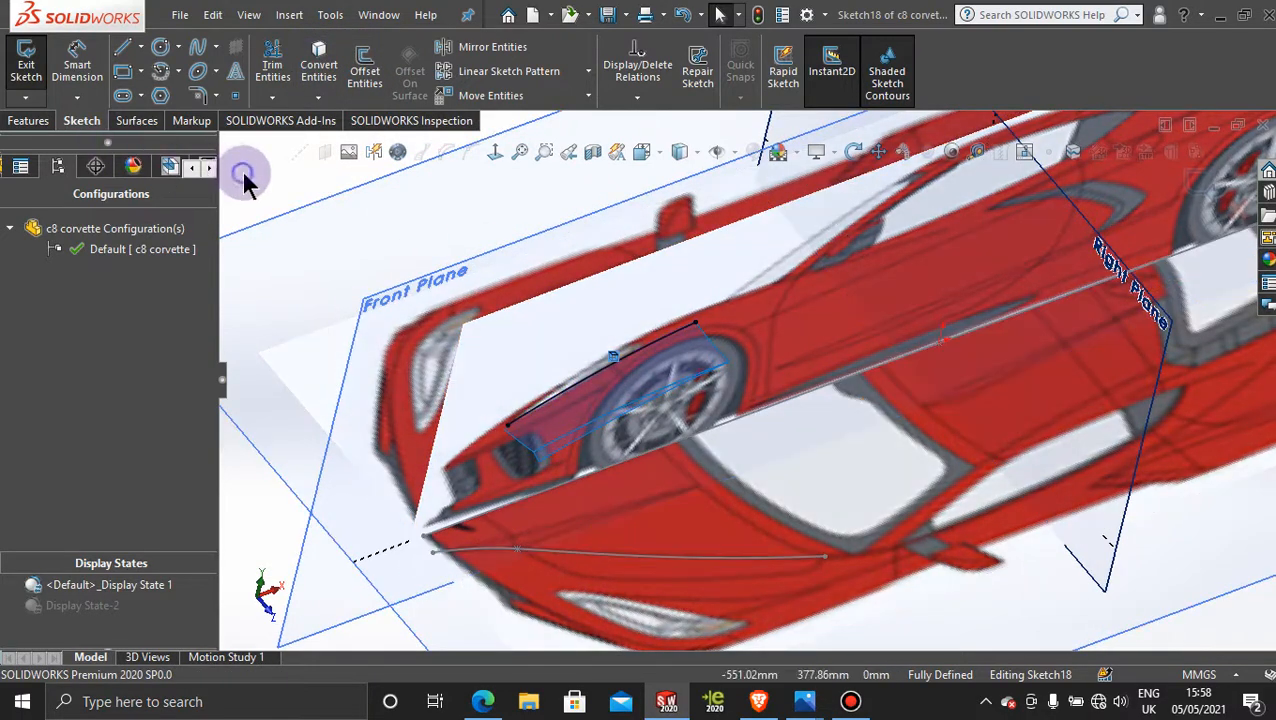
key("ctrl+z")
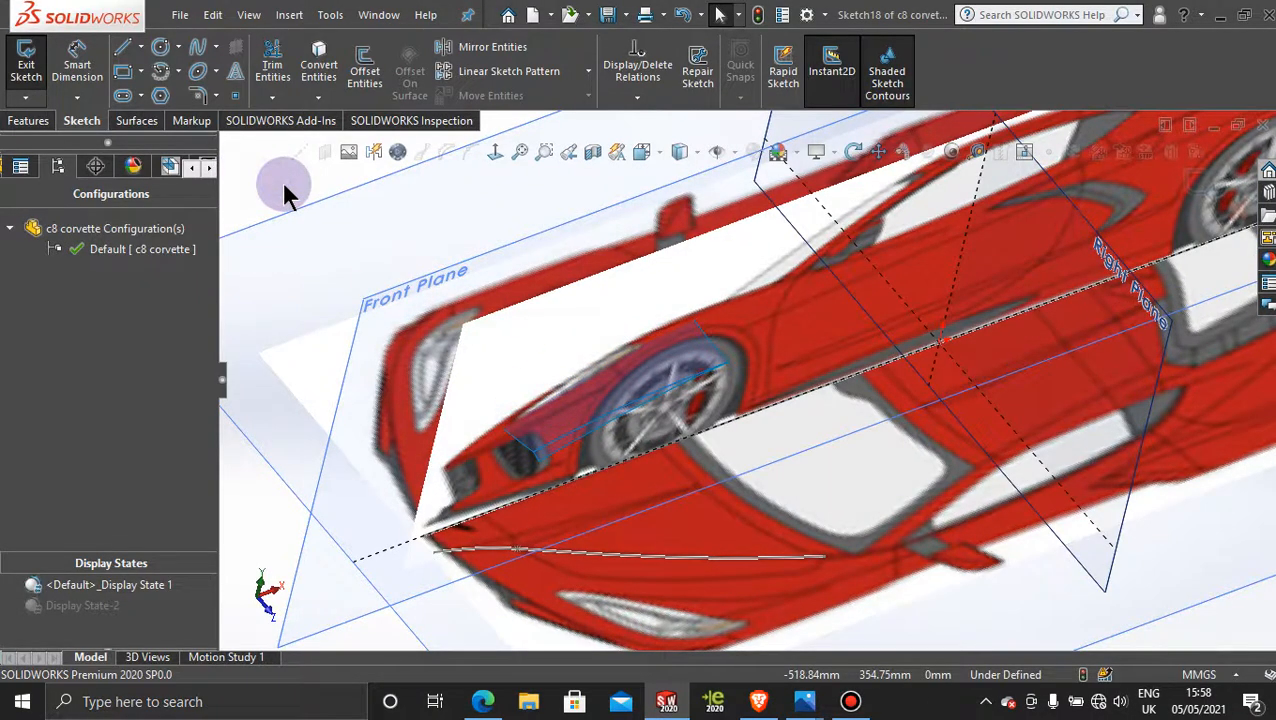
middle_click_drag(978, 564, 772, 504)
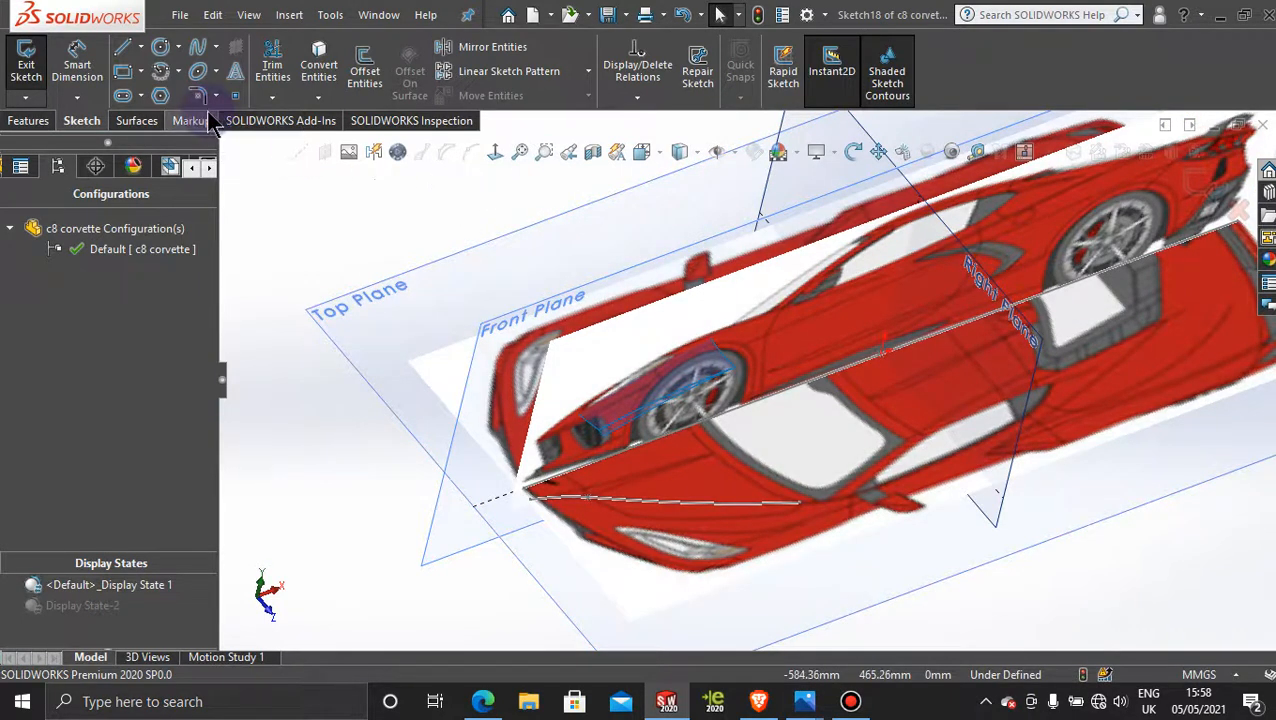
left_click(136, 120)
left_click(84, 124)
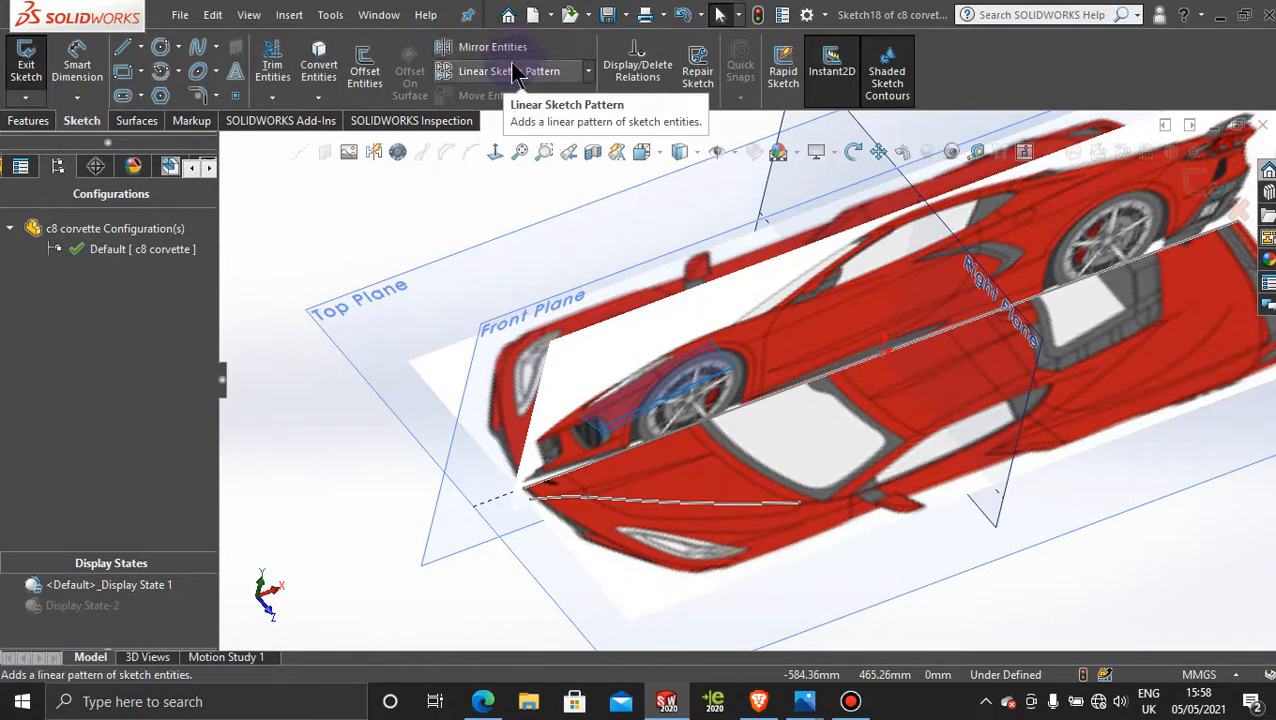
left_click(320, 98)
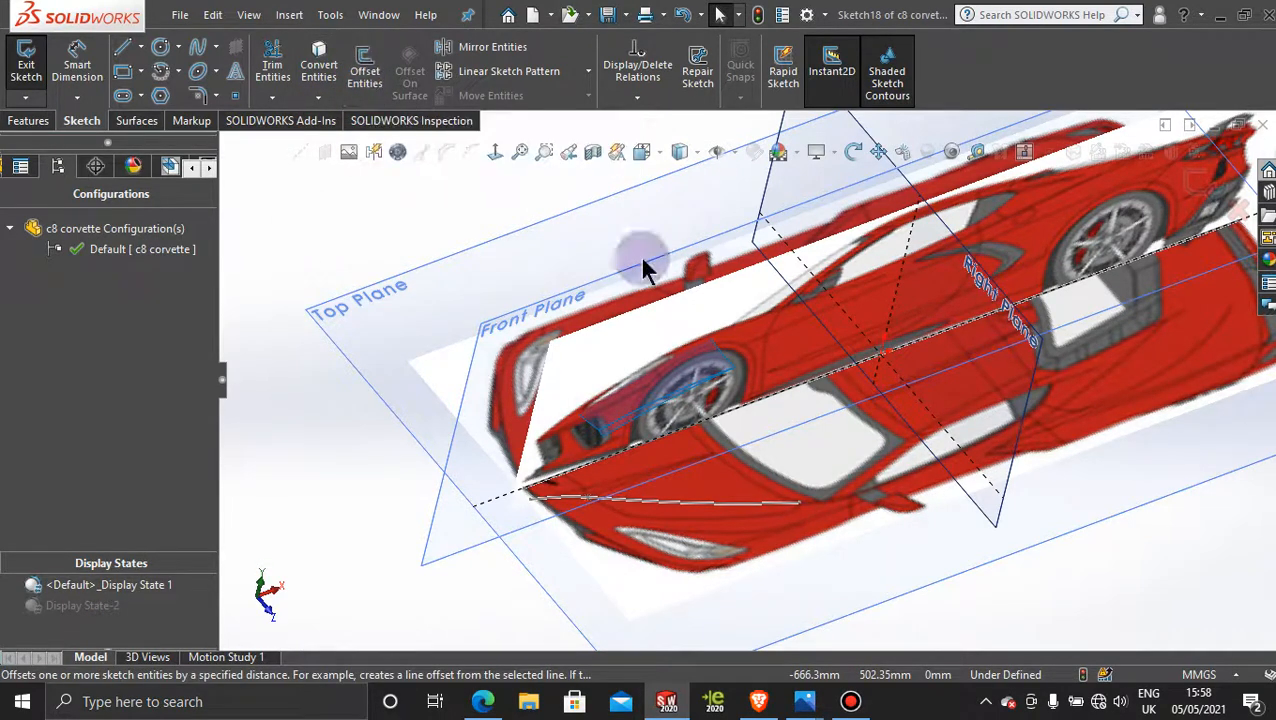
left_click(851, 701)
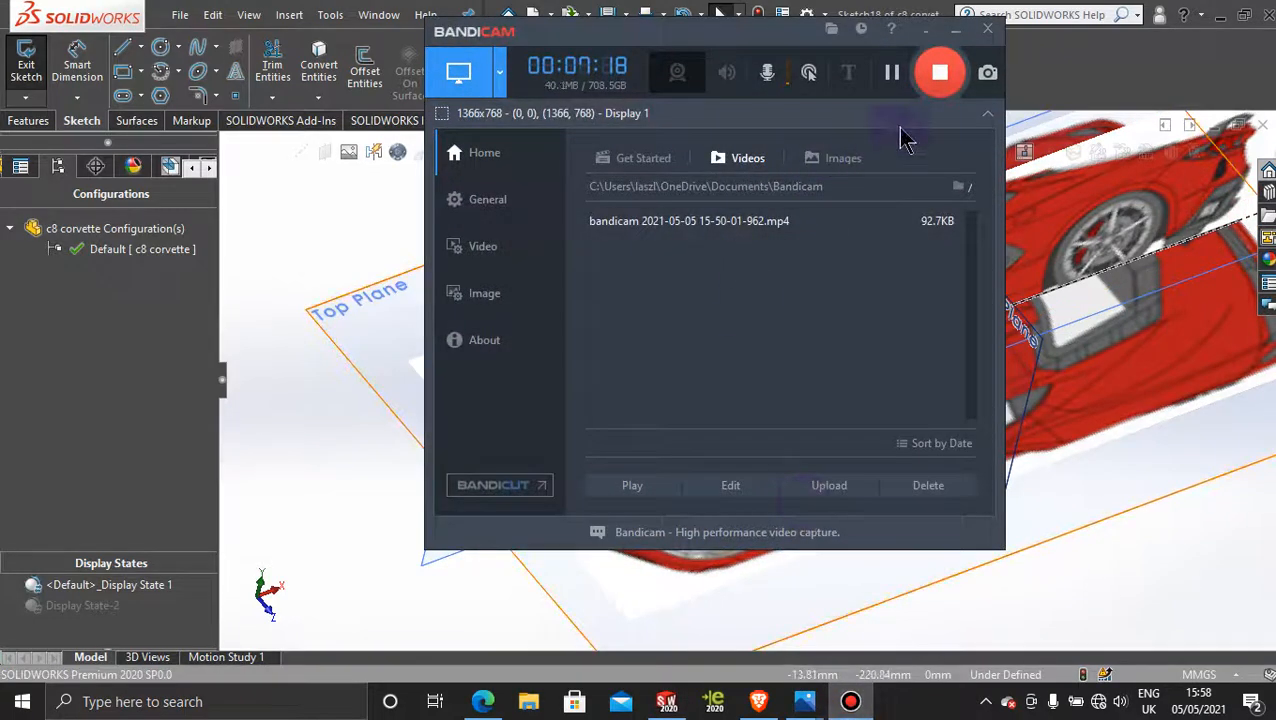
left_click(956, 30)
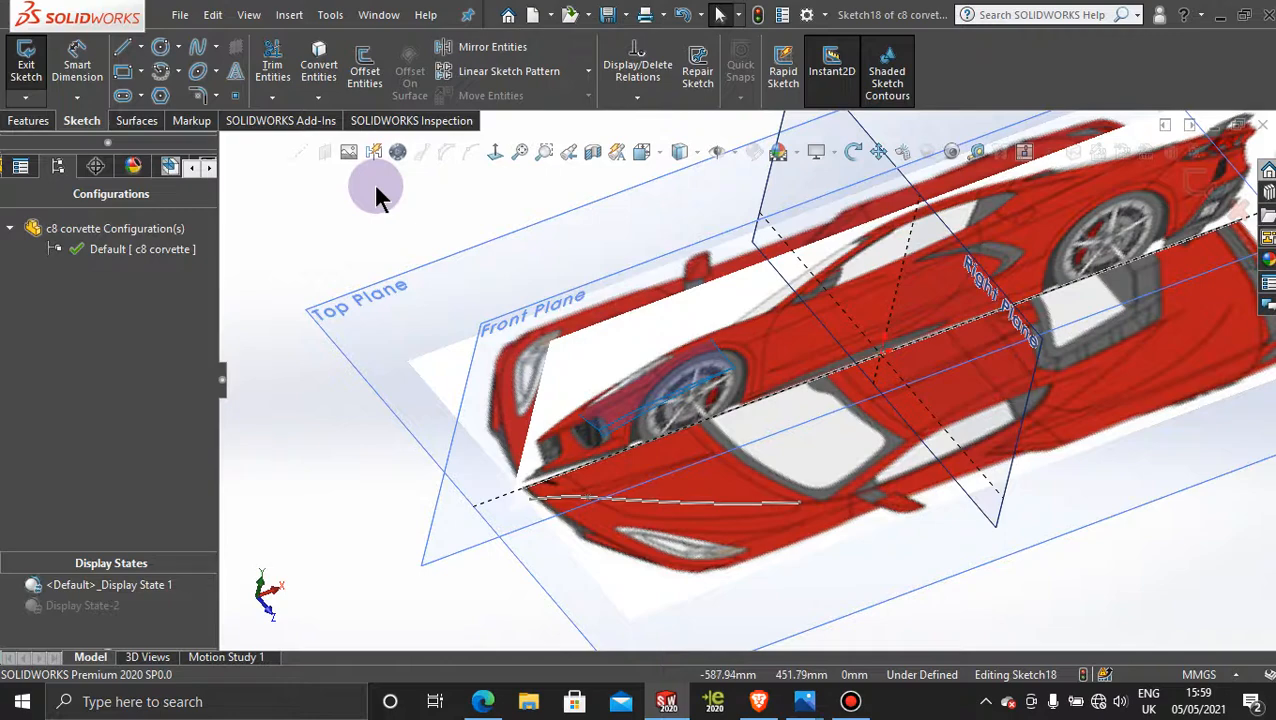
Step: Offset the hood surface's outer lengthwise edge by 0 mm to create a dimensioned curve in the Front Plane sketch
scroll(712, 407, "down", 2)
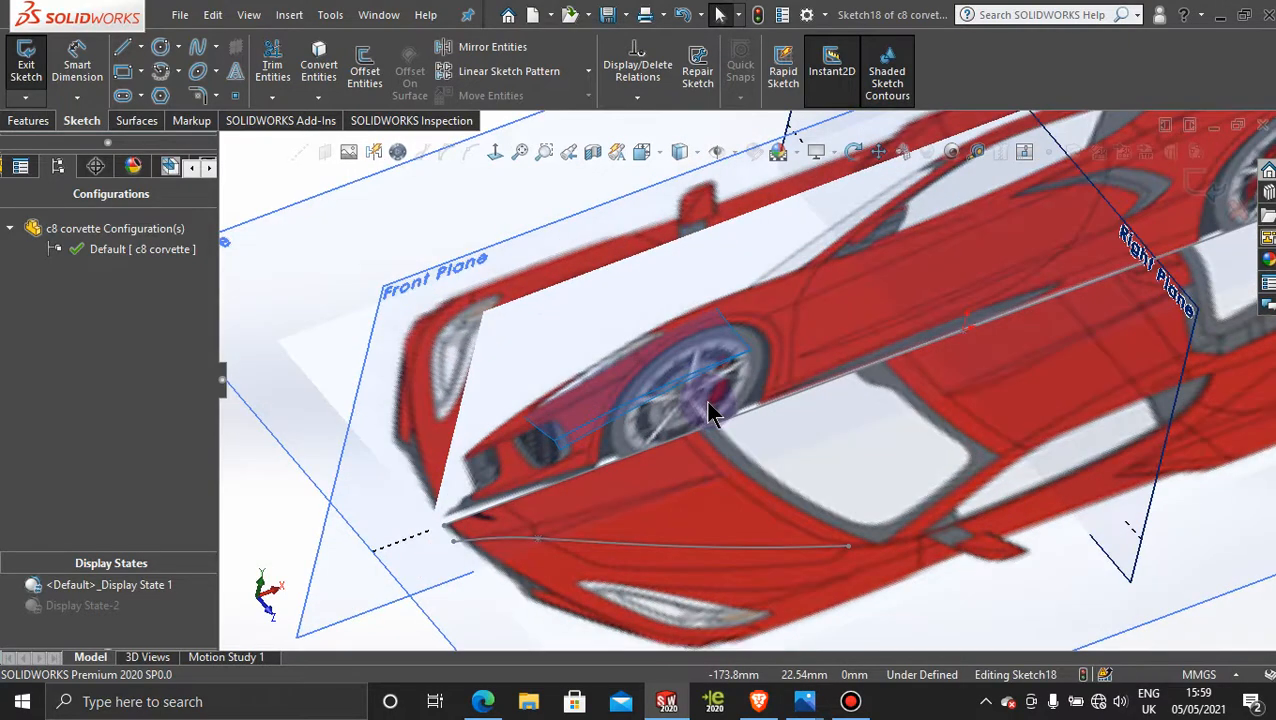
left_click(366, 66)
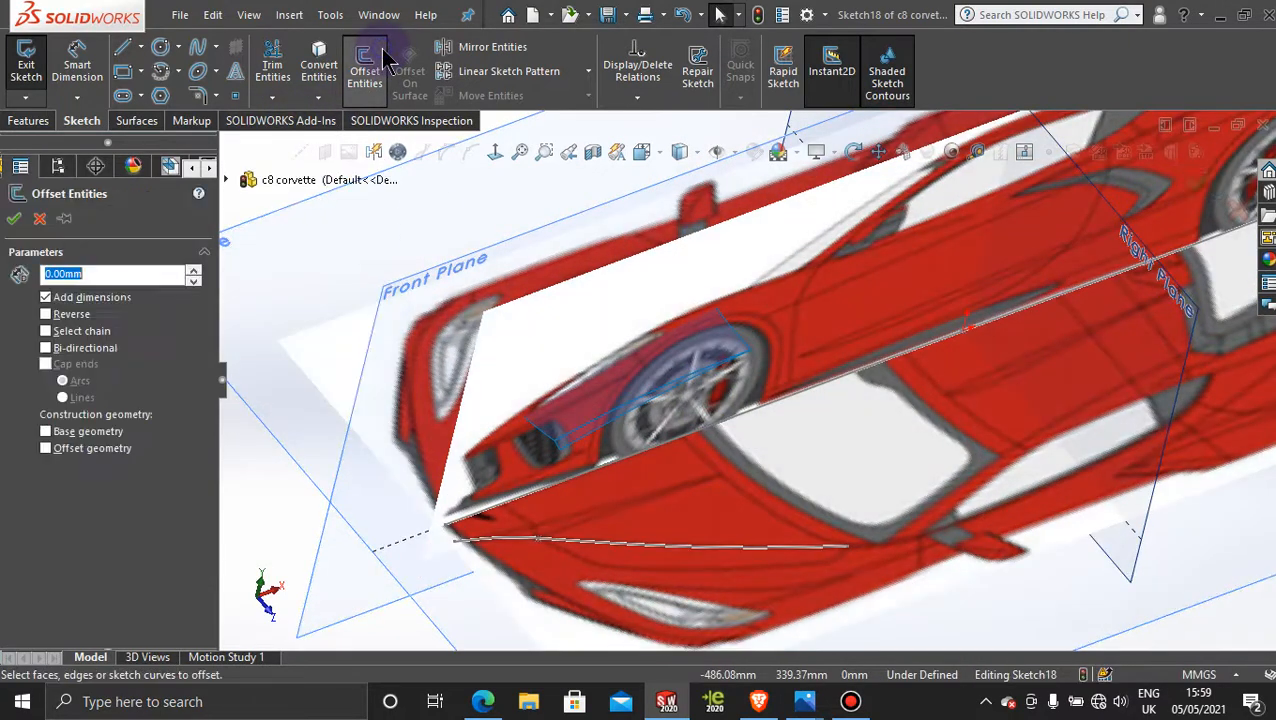
left_click(648, 425)
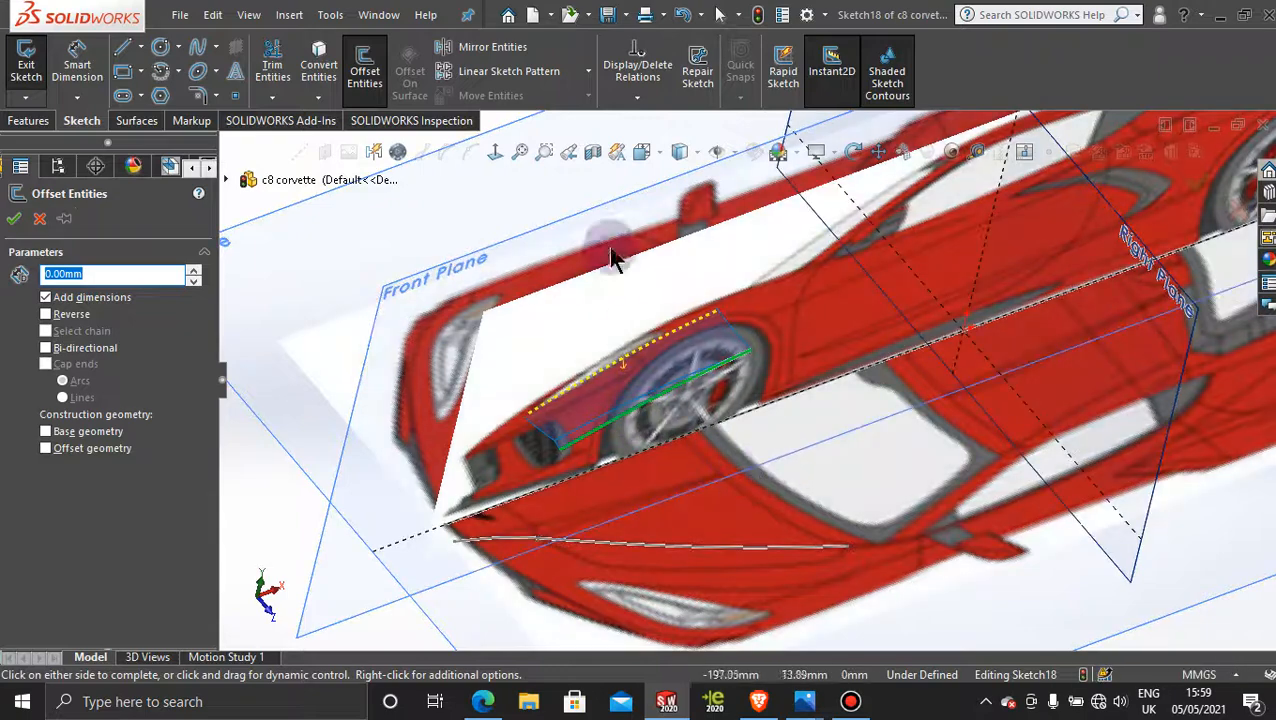
left_click(497, 150)
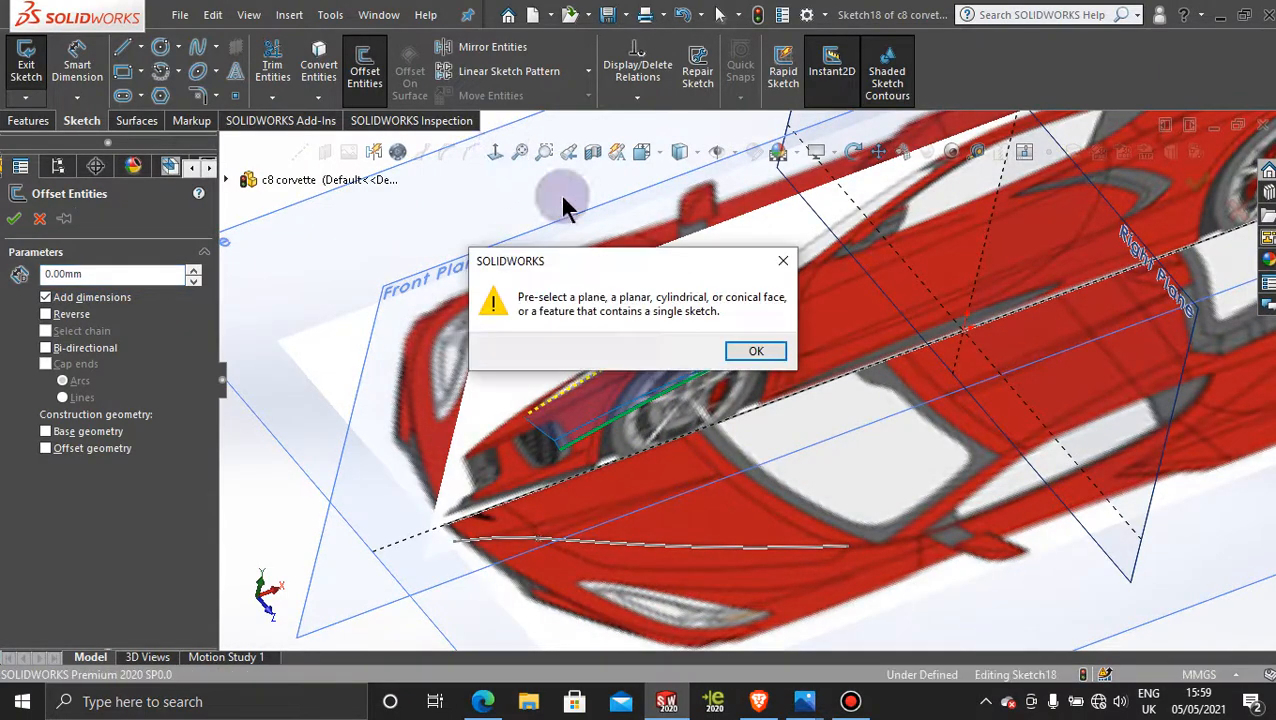
left_click(783, 261)
middle_click_drag(797, 270, 840, 420)
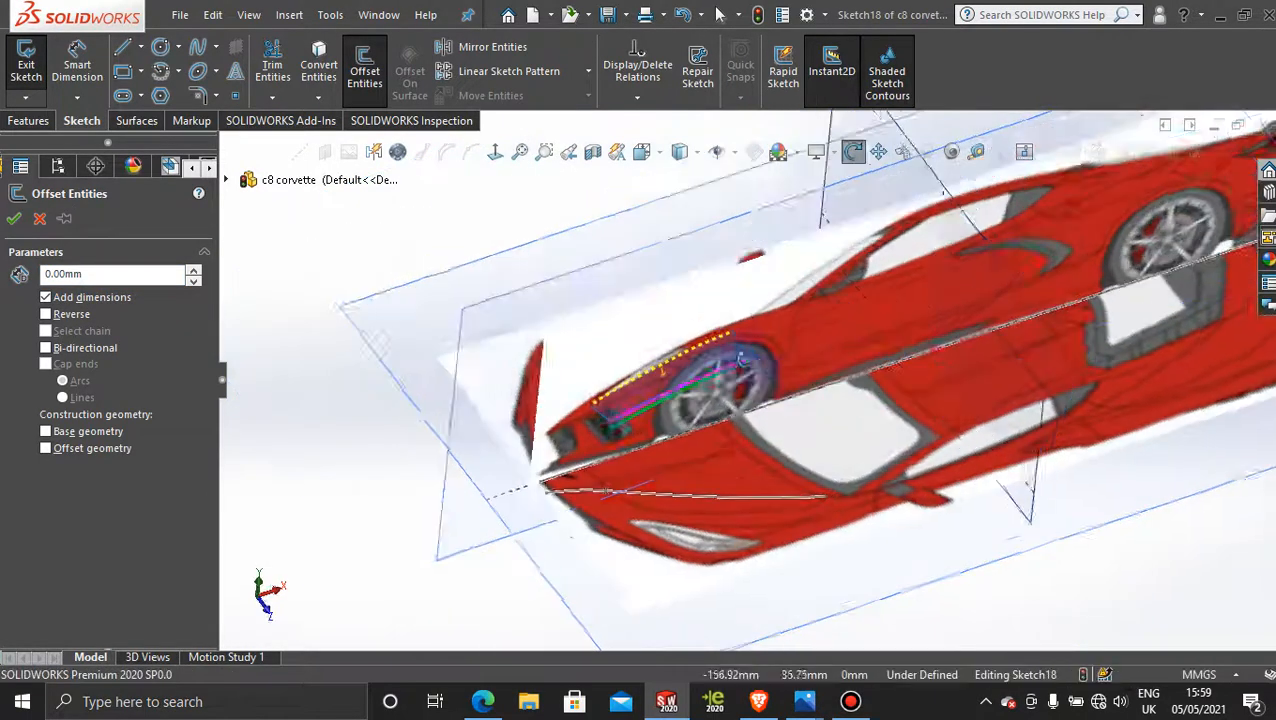
middle_click_drag(740, 358, 775, 336)
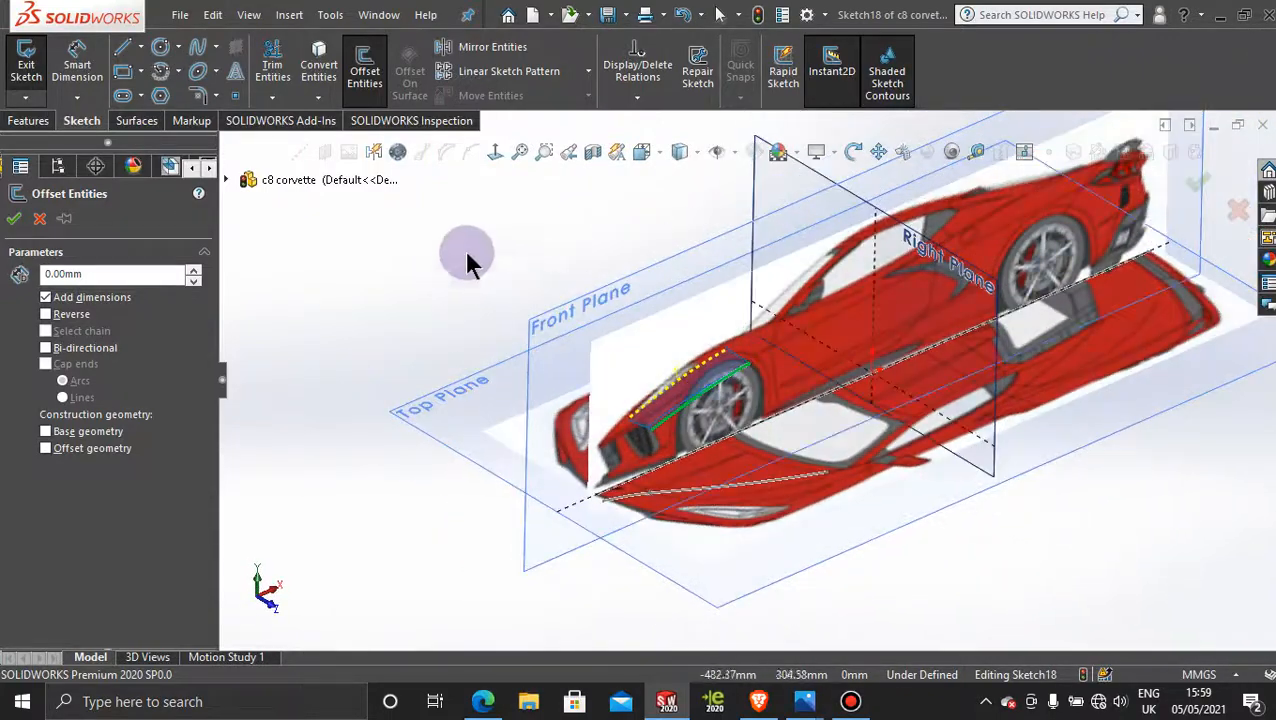
left_click(15, 220)
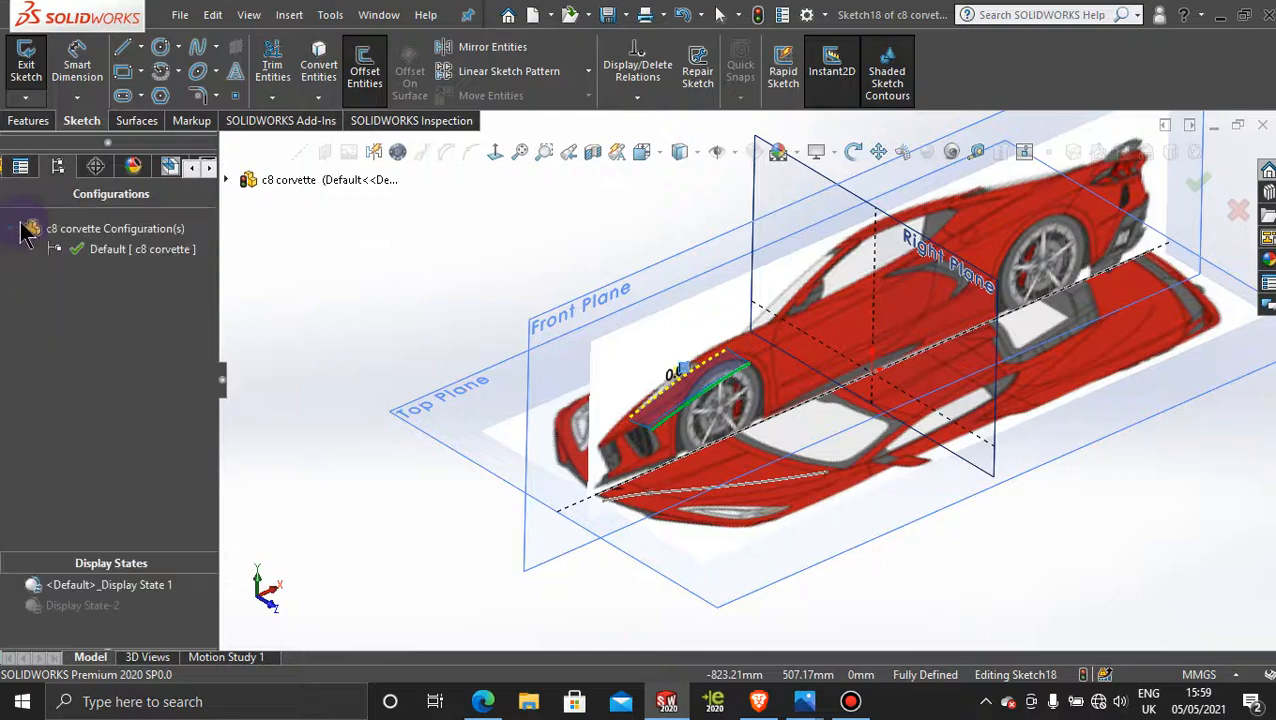
Step: Extend the offset curve's ends forward to the nose at about X -344, Y 56 mm and rearward to about X -114, Y 97 mm
left_click(632, 283)
left_click(490, 151)
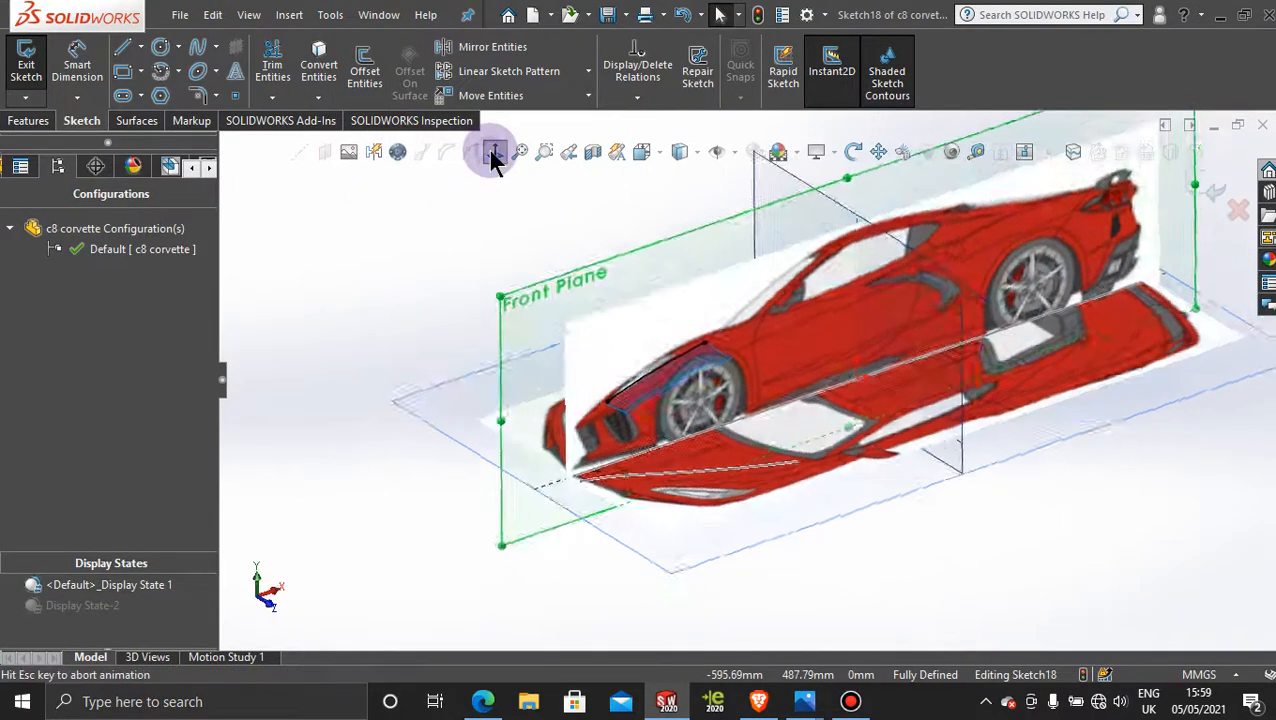
scroll(597, 403, "down", 5)
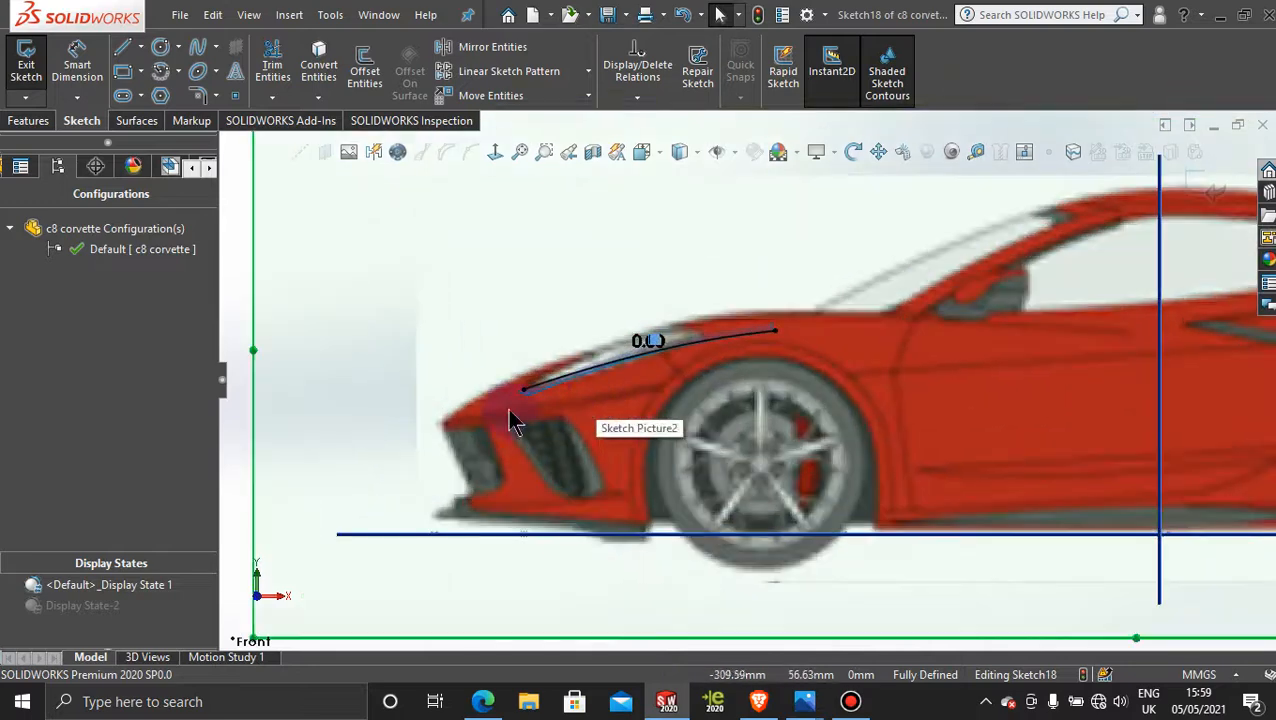
left_click_drag(522, 389, 448, 418)
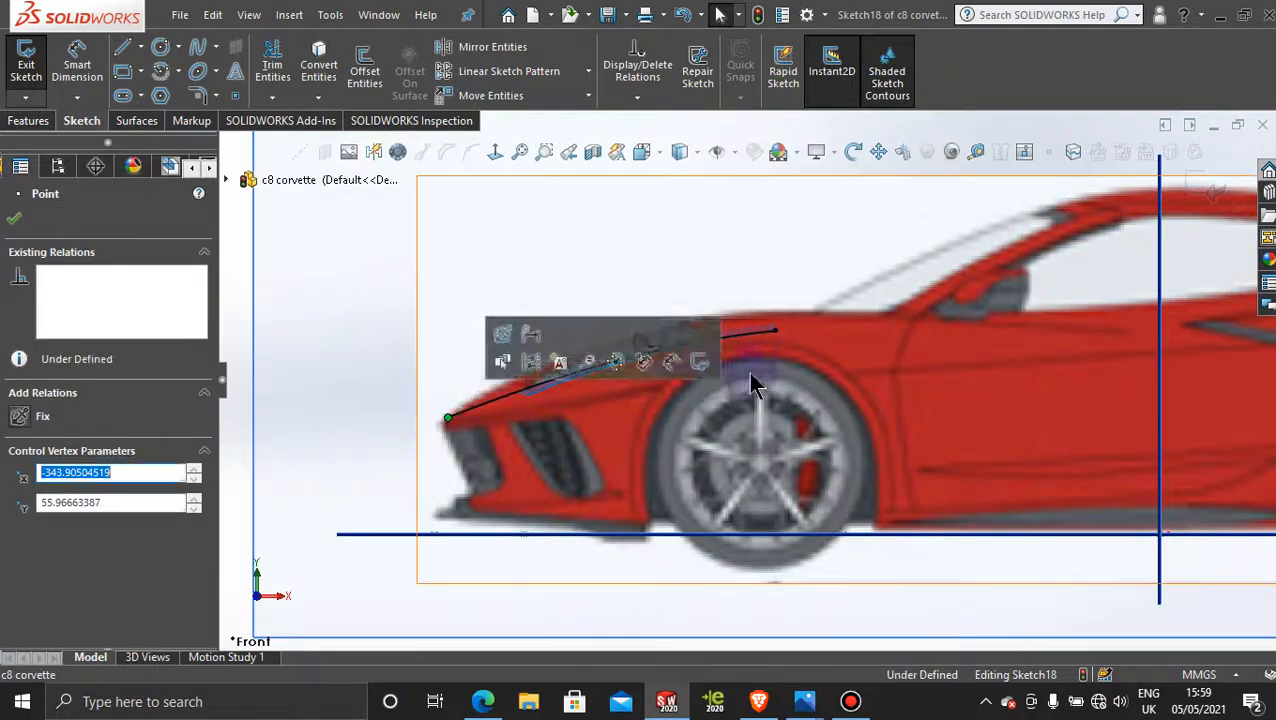
left_click_drag(776, 331, 923, 333)
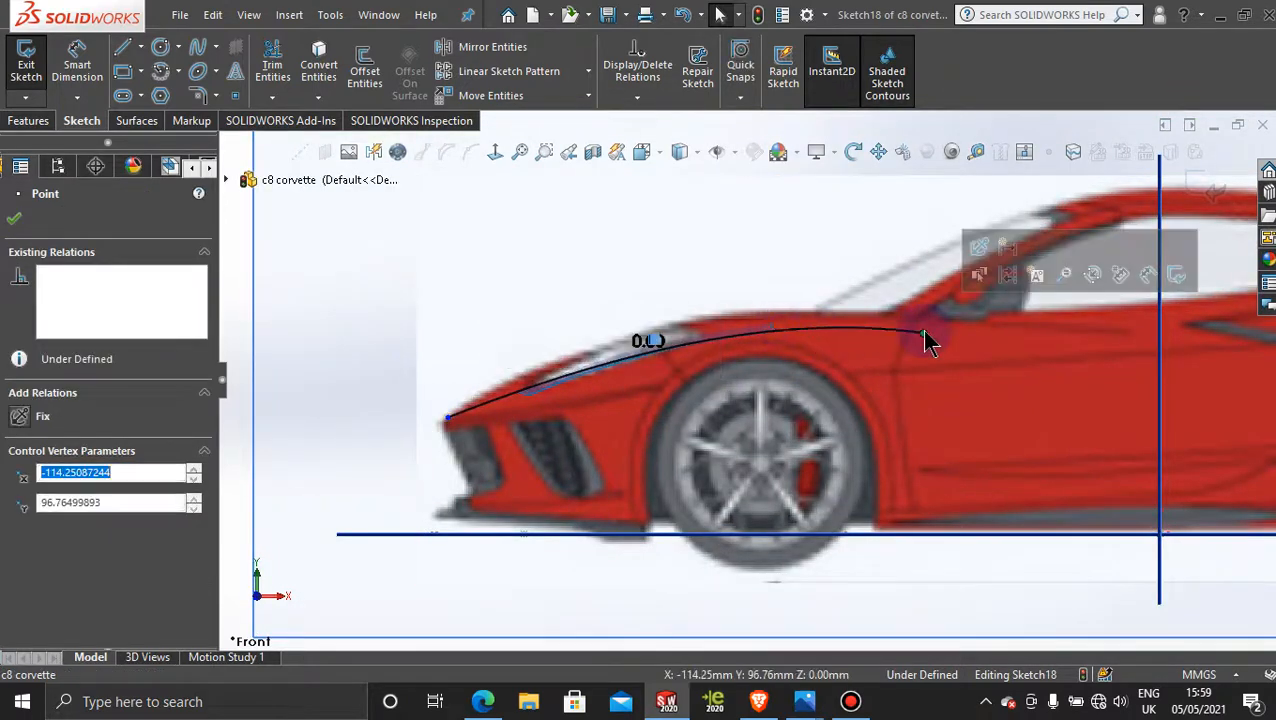
scroll(704, 405, "down", 3)
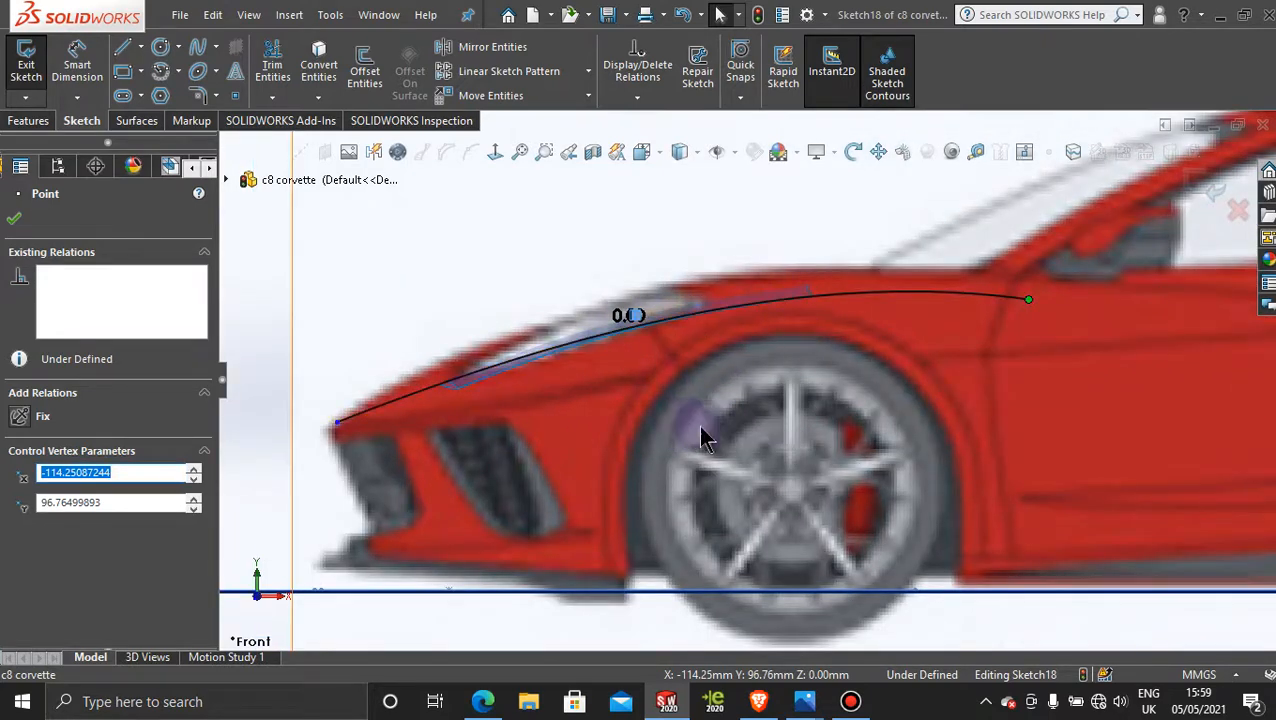
scroll(760, 430, "up", 2)
scroll(760, 400, "up", 2)
mouse_move(382, 316)
middle_mouse_down()
mouse_move(404, 313)
mouse_move(413, 421)
middle_mouse_up()
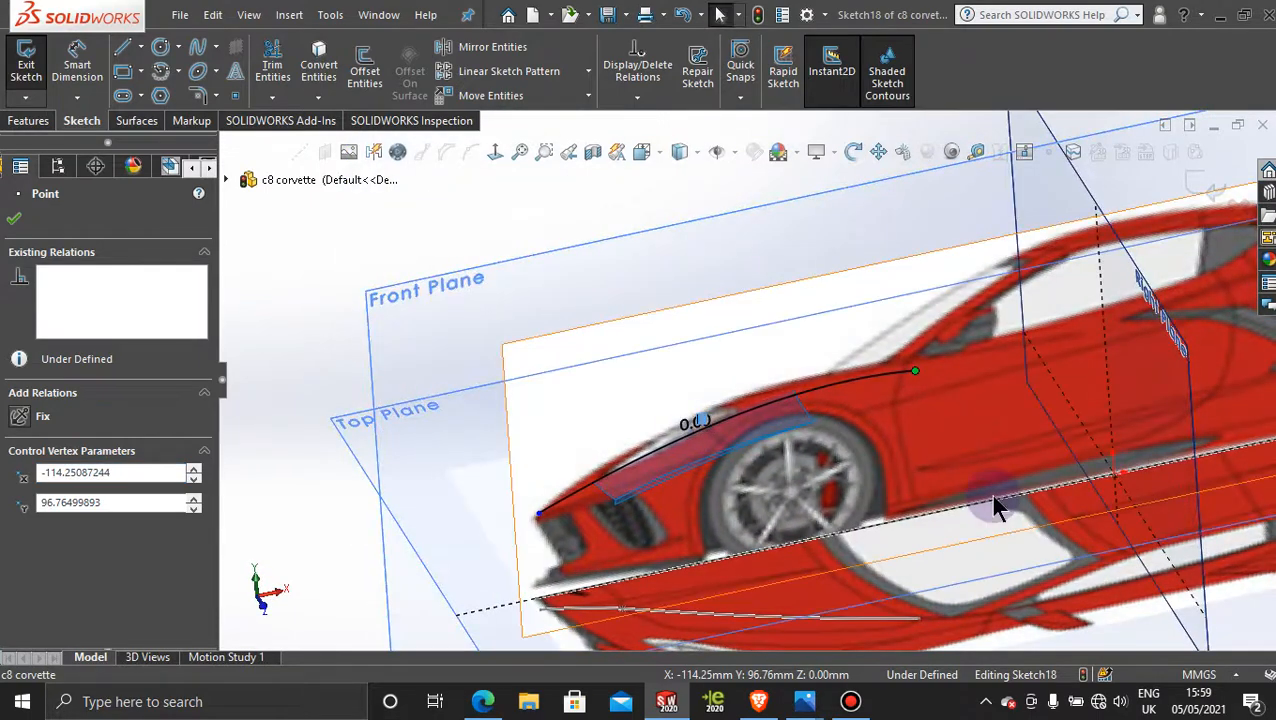
middle_click_drag(997, 504, 924, 317)
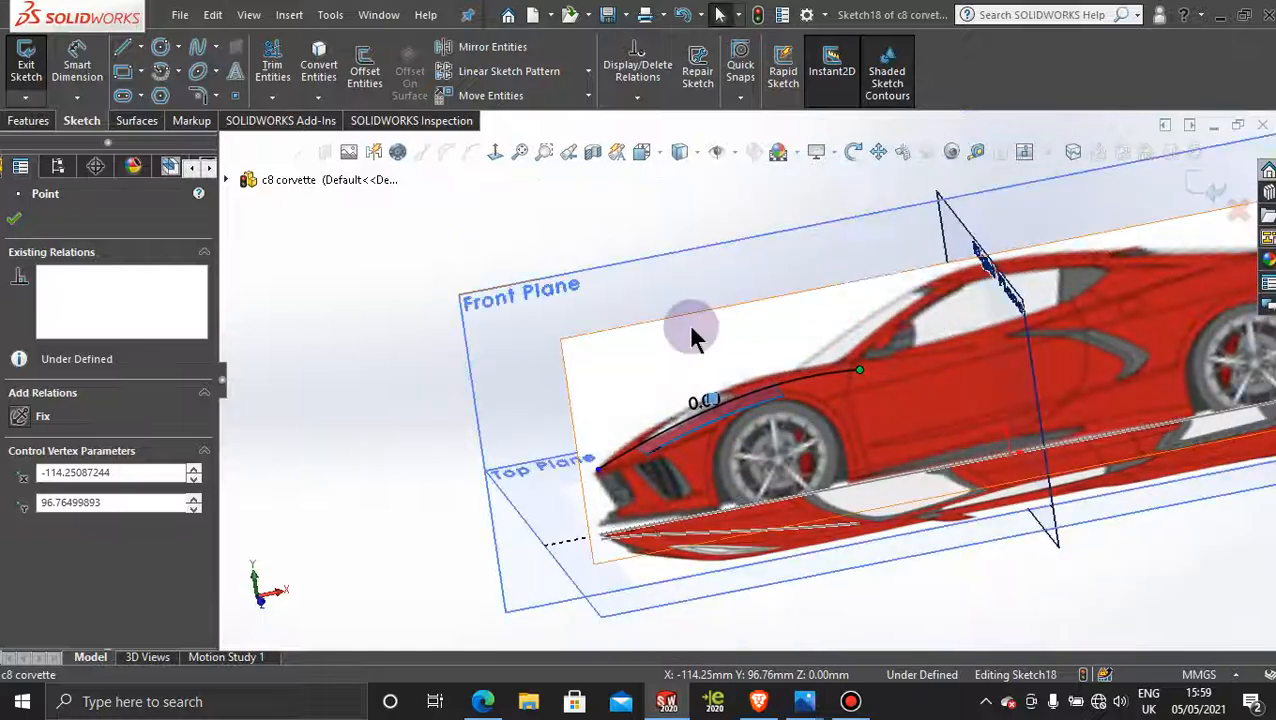
Step: Extend the offset curve's front end forward to about X -370.5, Y 45 mm and exit the Front Plane sketch
left_click(621, 276)
left_click(492, 155)
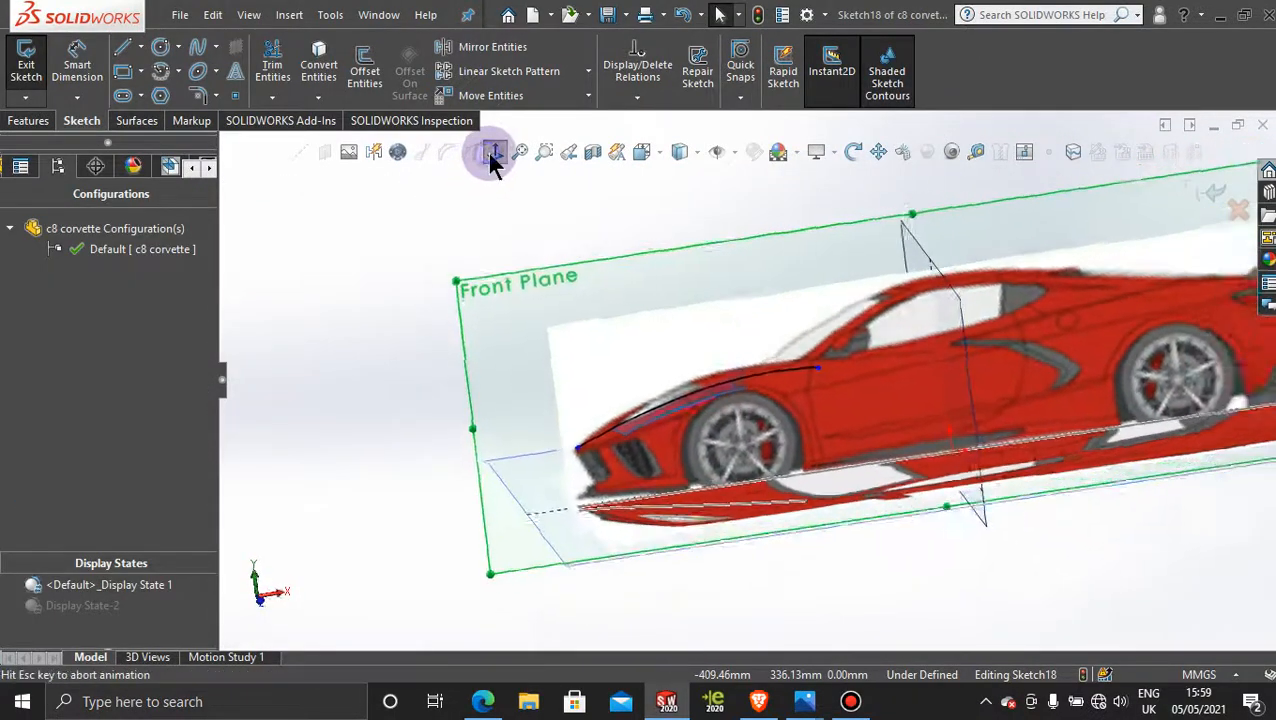
scroll(600, 432, "down", 5)
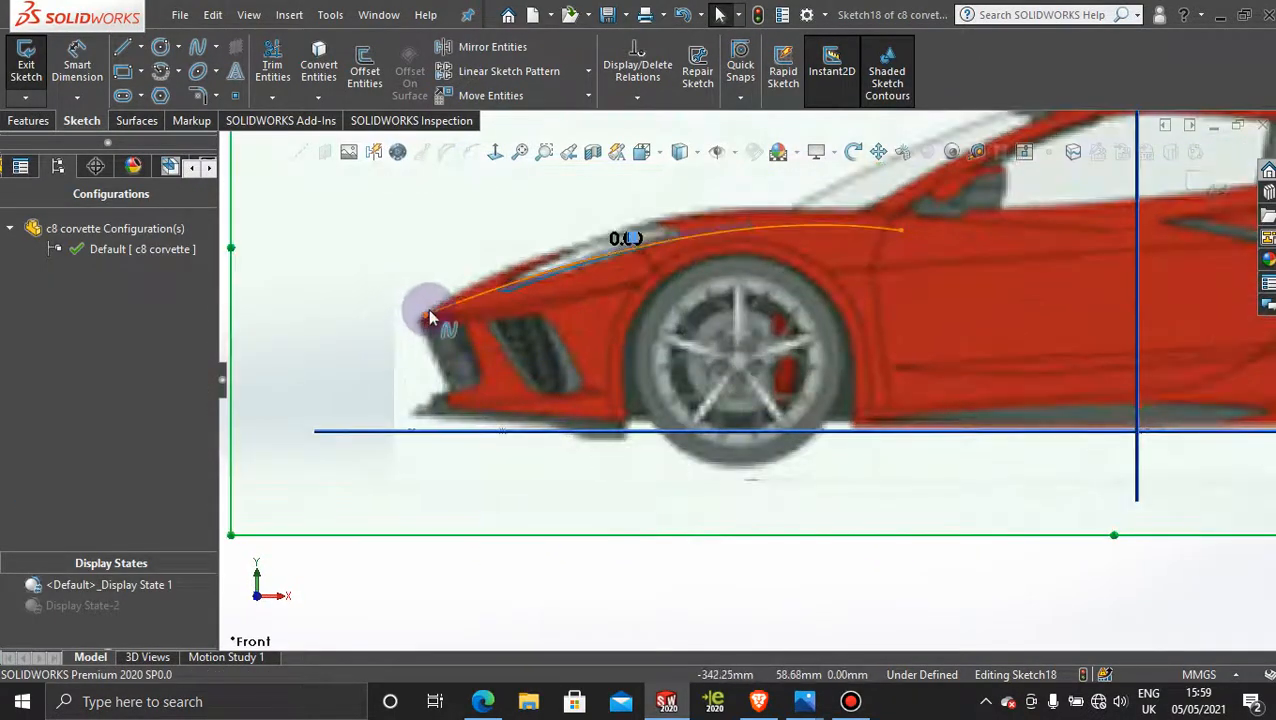
left_click_drag(426, 315, 370, 345)
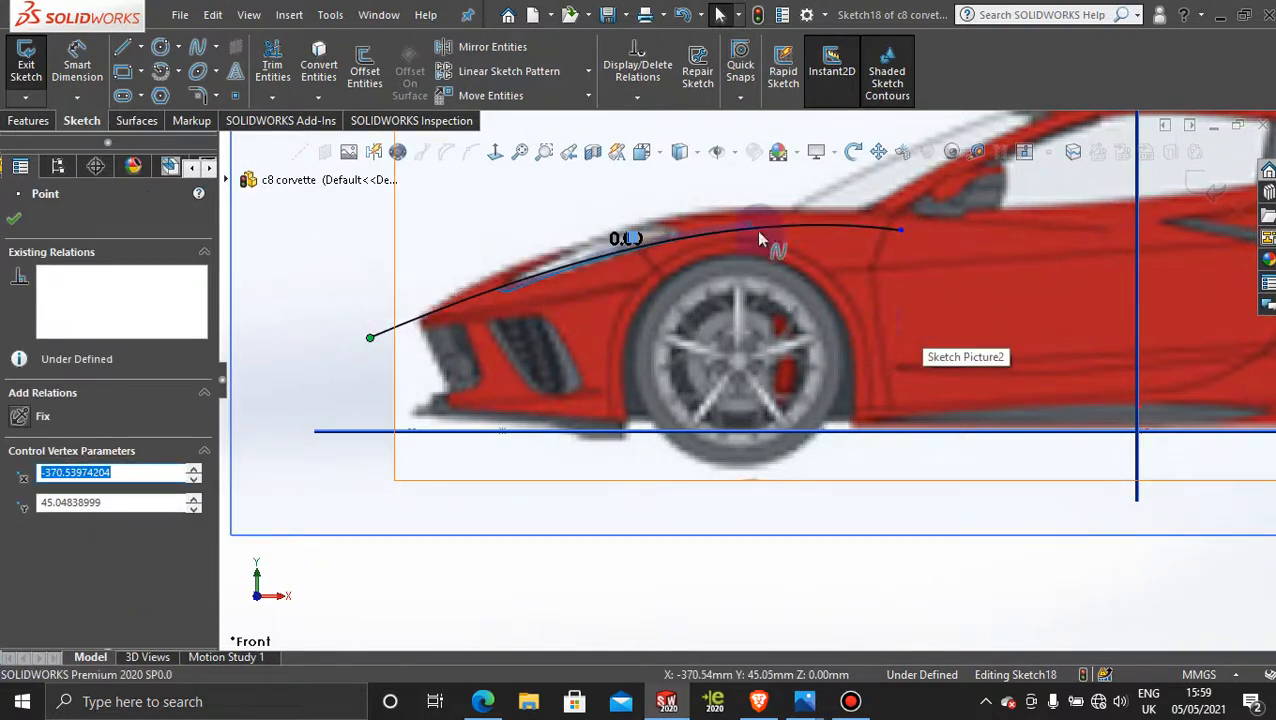
left_click(10, 226)
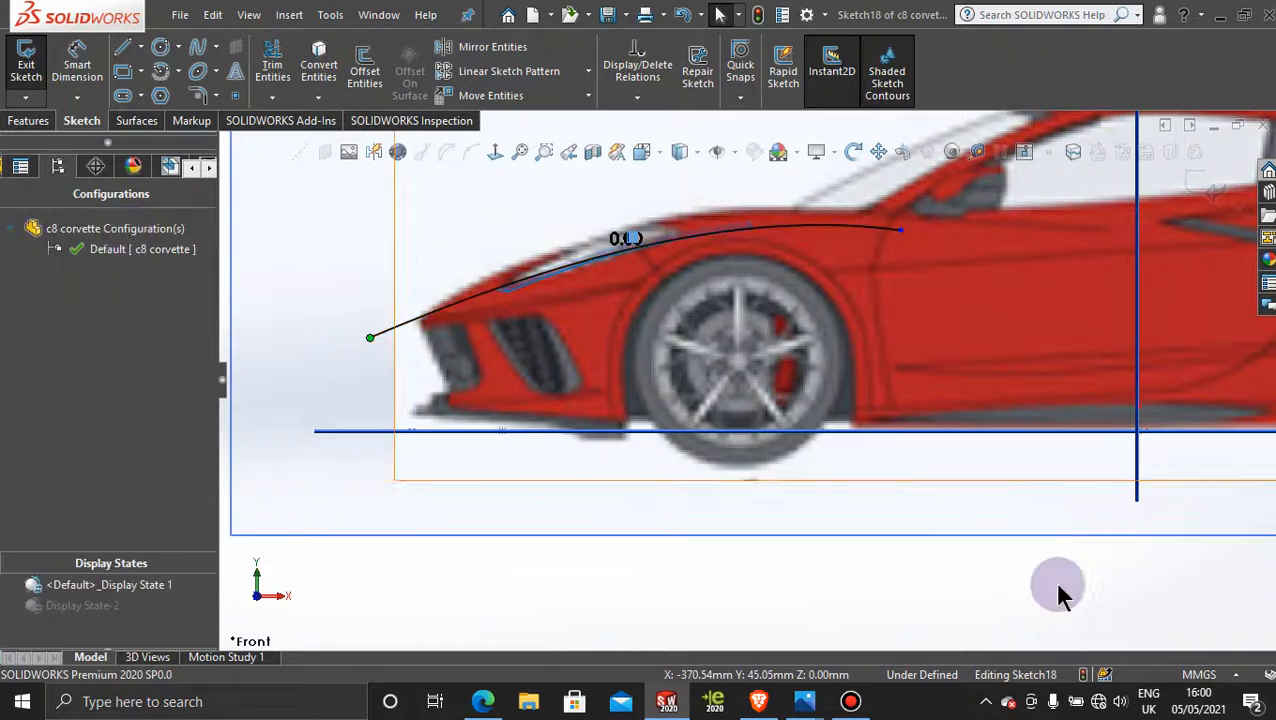
left_click(850, 701)
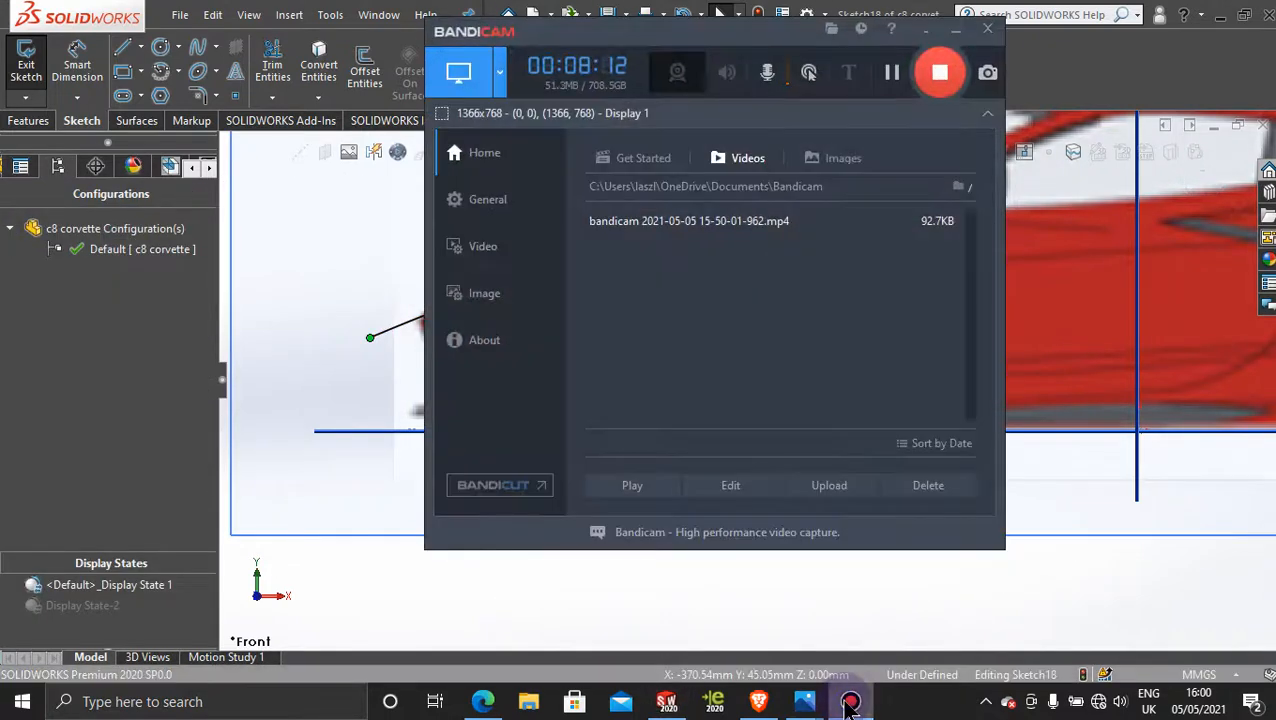
left_click(849, 703)
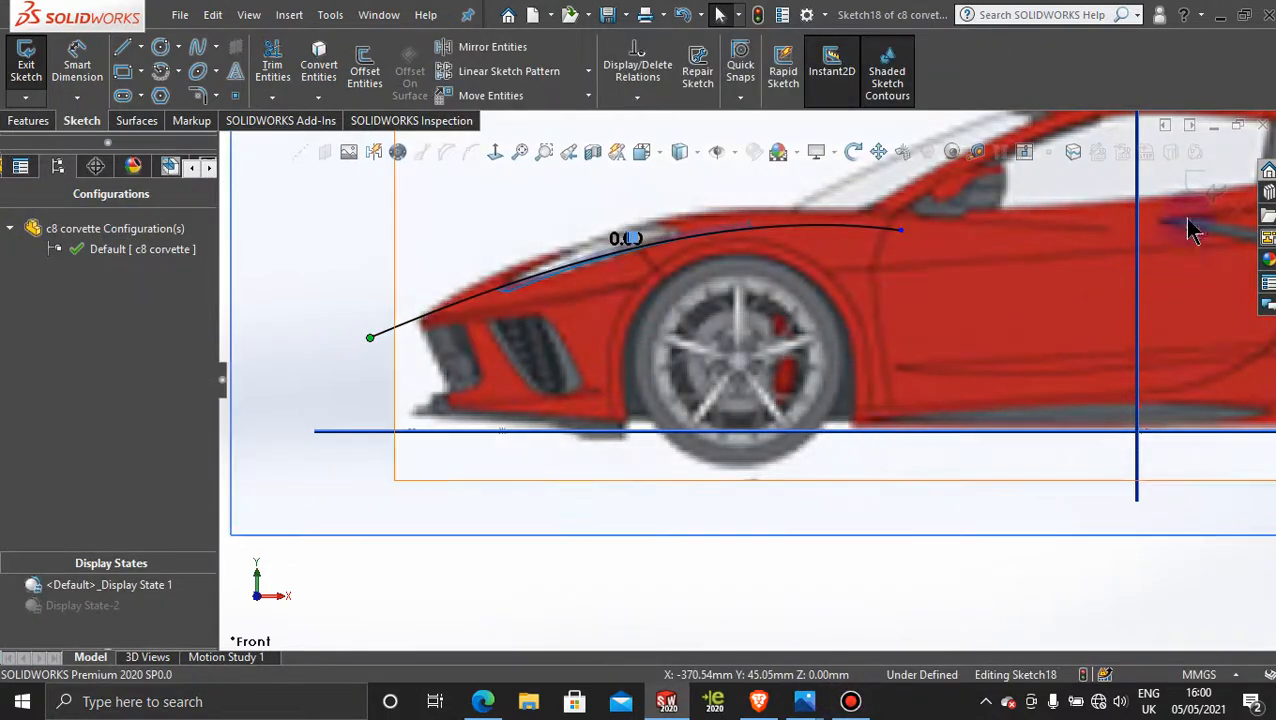
left_click(1199, 185)
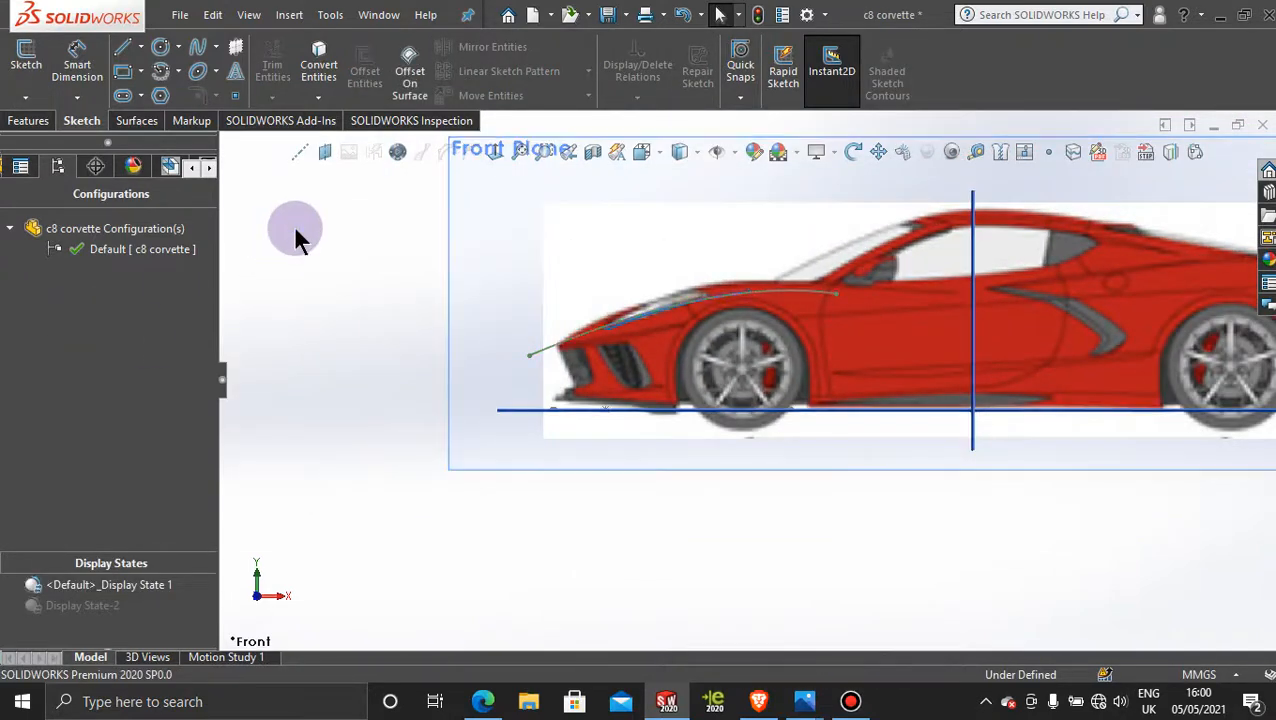
Step: Set up a sketch-on-sketch projected curve from the Front Plane hood curve and the Top Plane hood curve
middle_click_drag(296, 233, 314, 324)
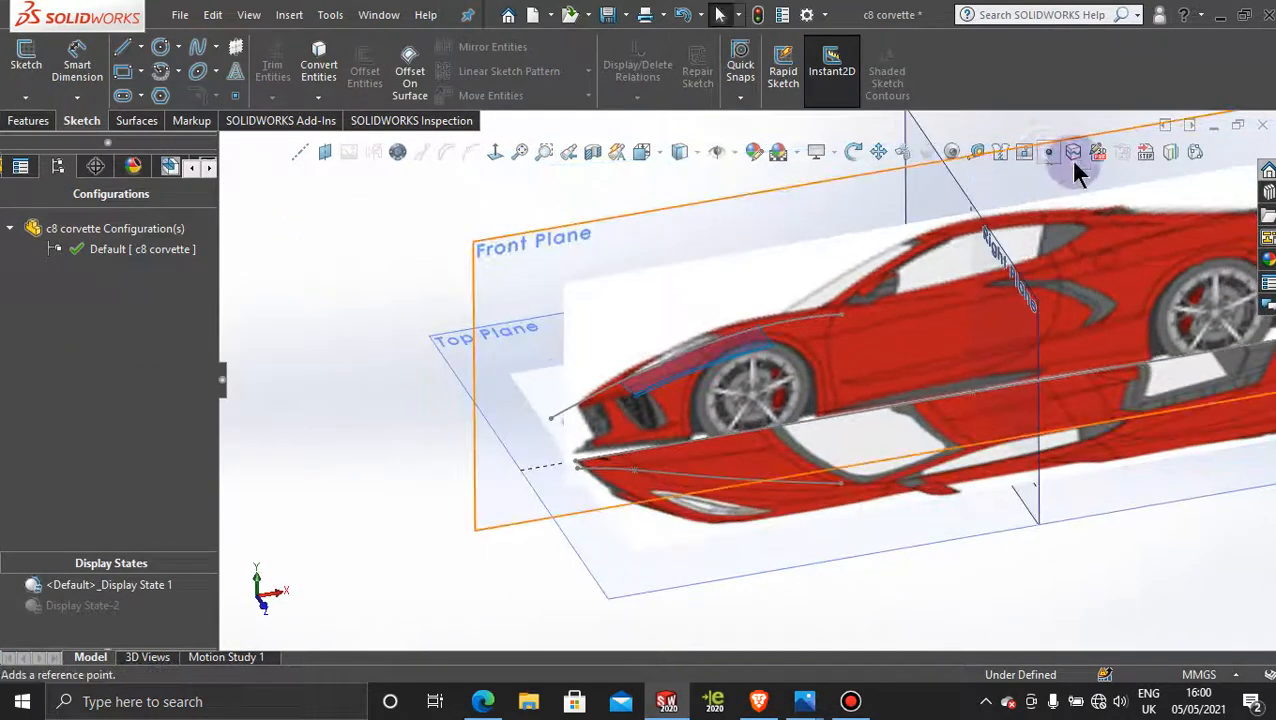
left_click(1170, 152)
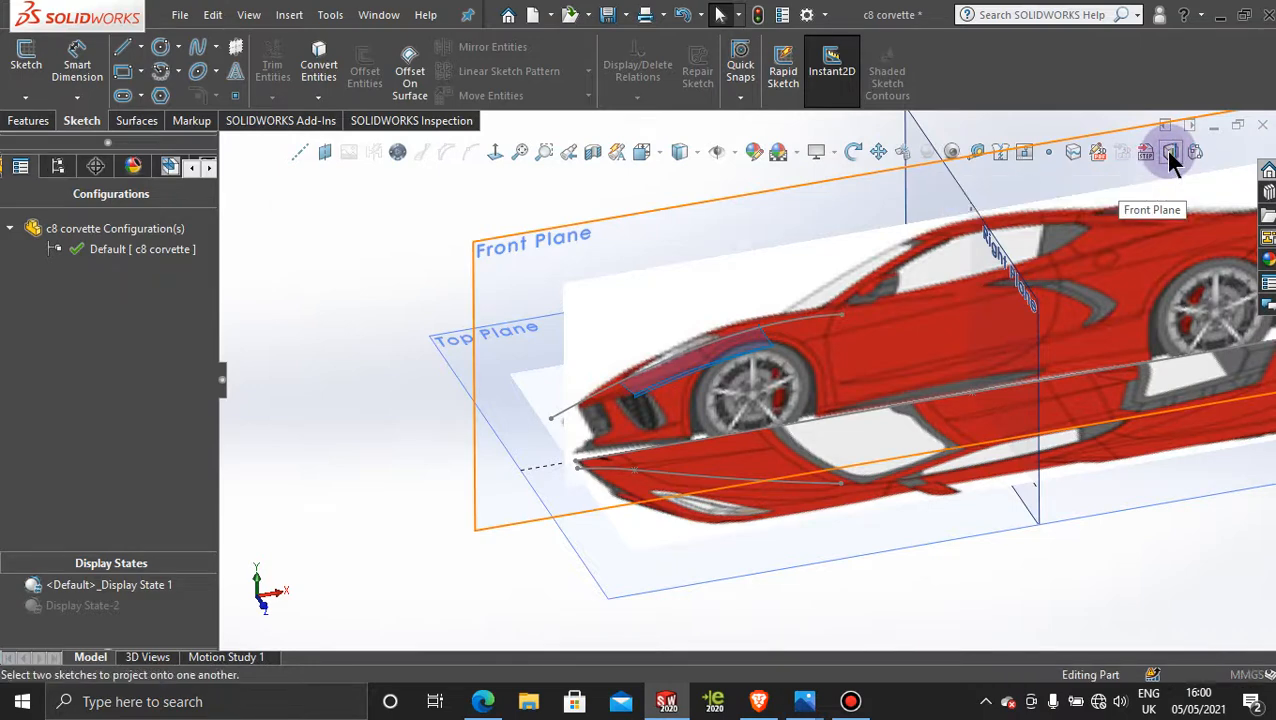
left_click(607, 392)
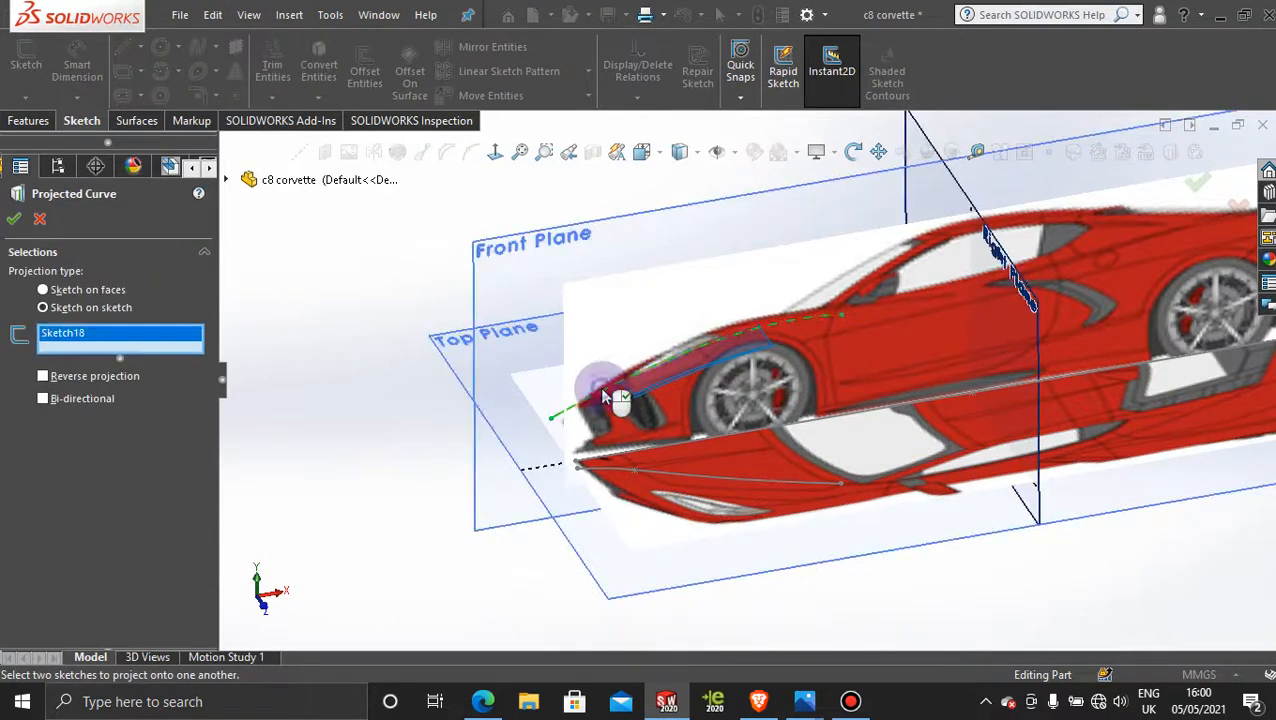
left_click(745, 485)
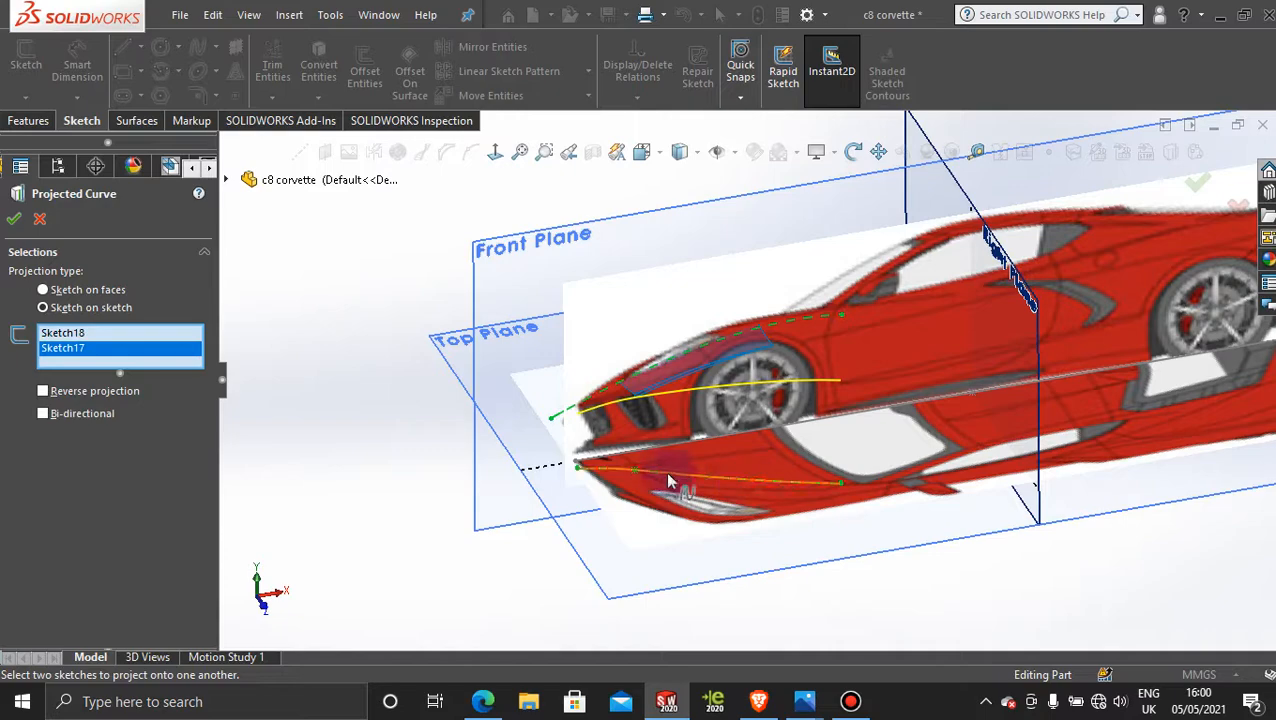
middle_click_drag(340, 420, 382, 370)
left_click(850, 701)
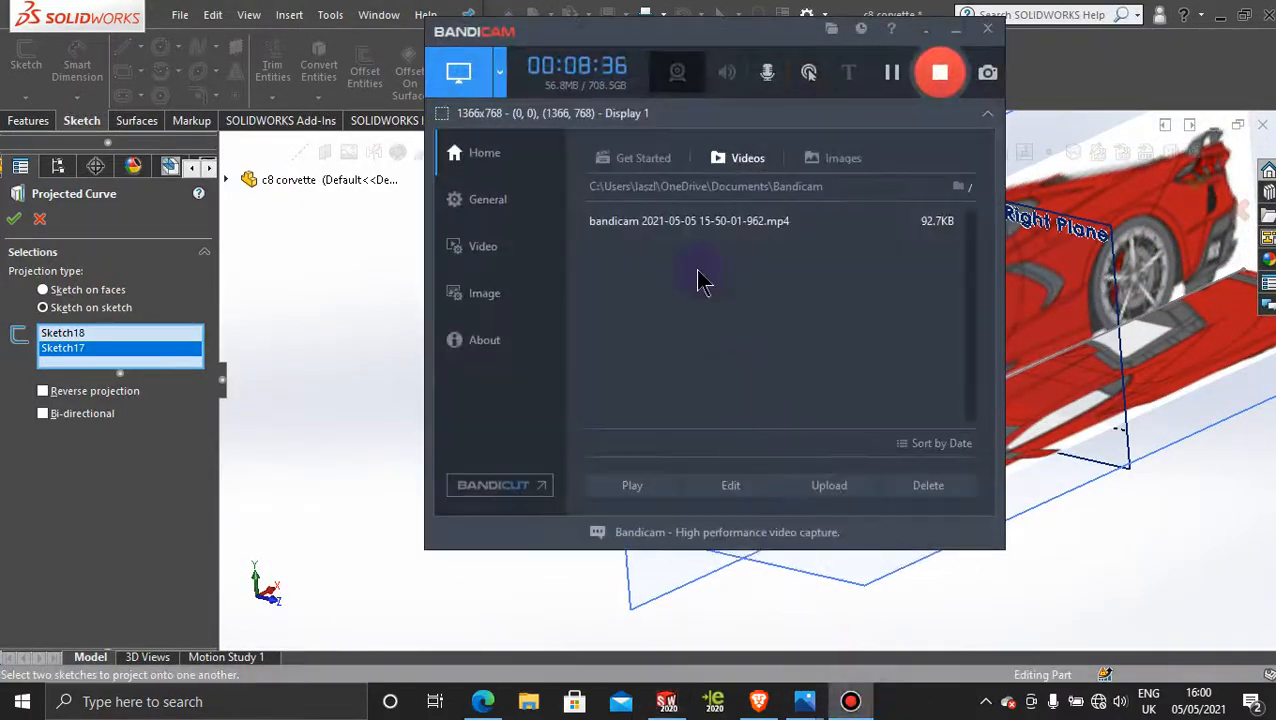
left_click(956, 30)
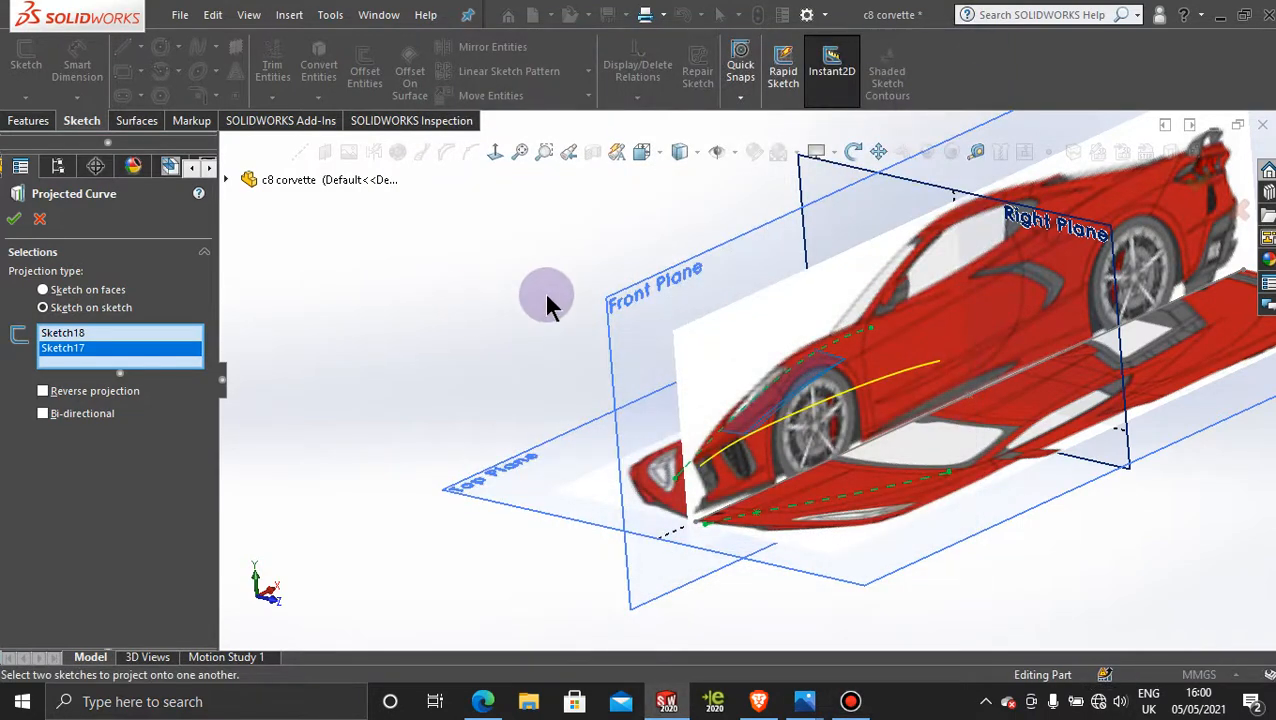
middle_click_drag(547, 303, 578, 308)
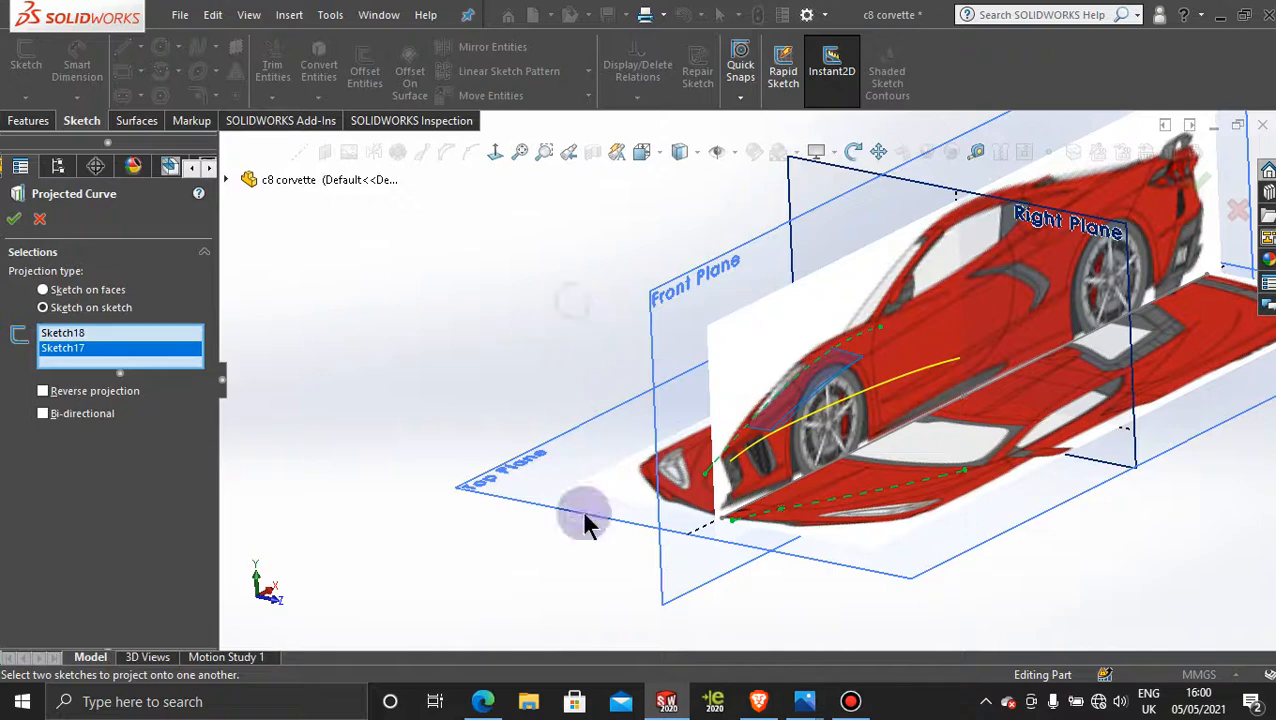
Step: Switch to Photos and examine the hood creases enlarged in 2020-Chevrolet-Corvette-C8-front.jpg, and return to SOLIDWORKS
mouse_move(800, 703)
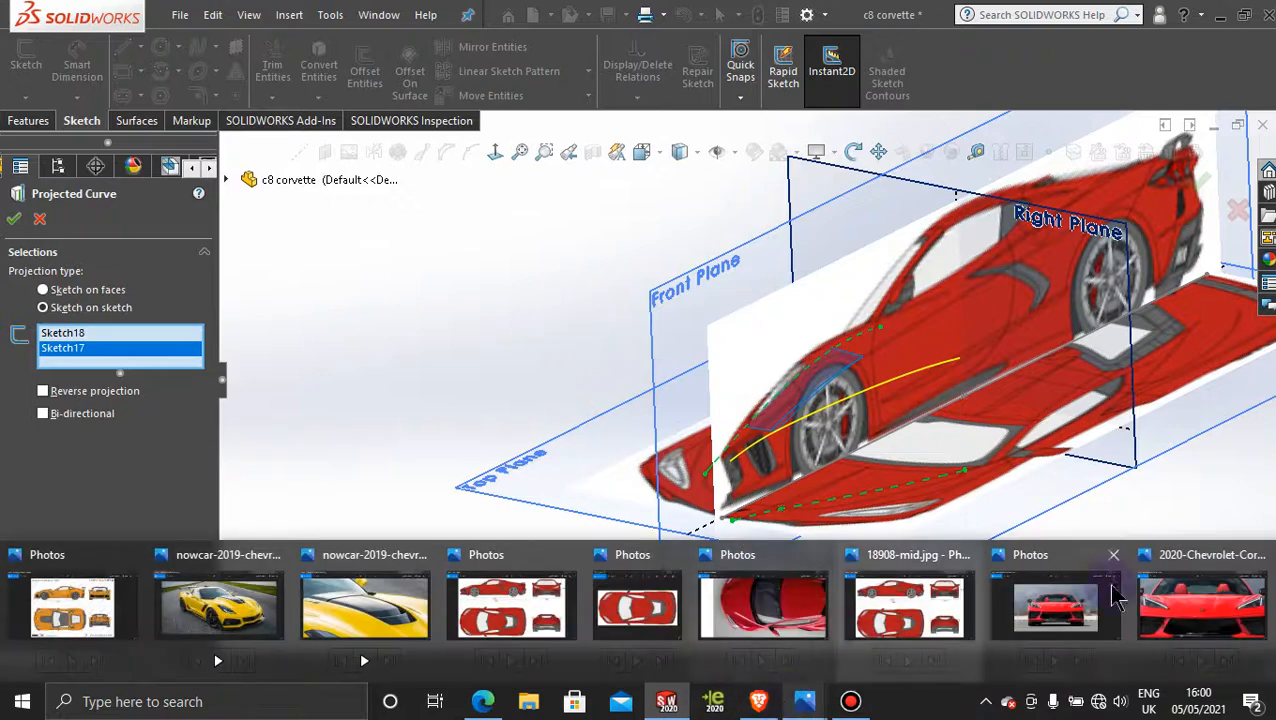
left_click(1230, 625)
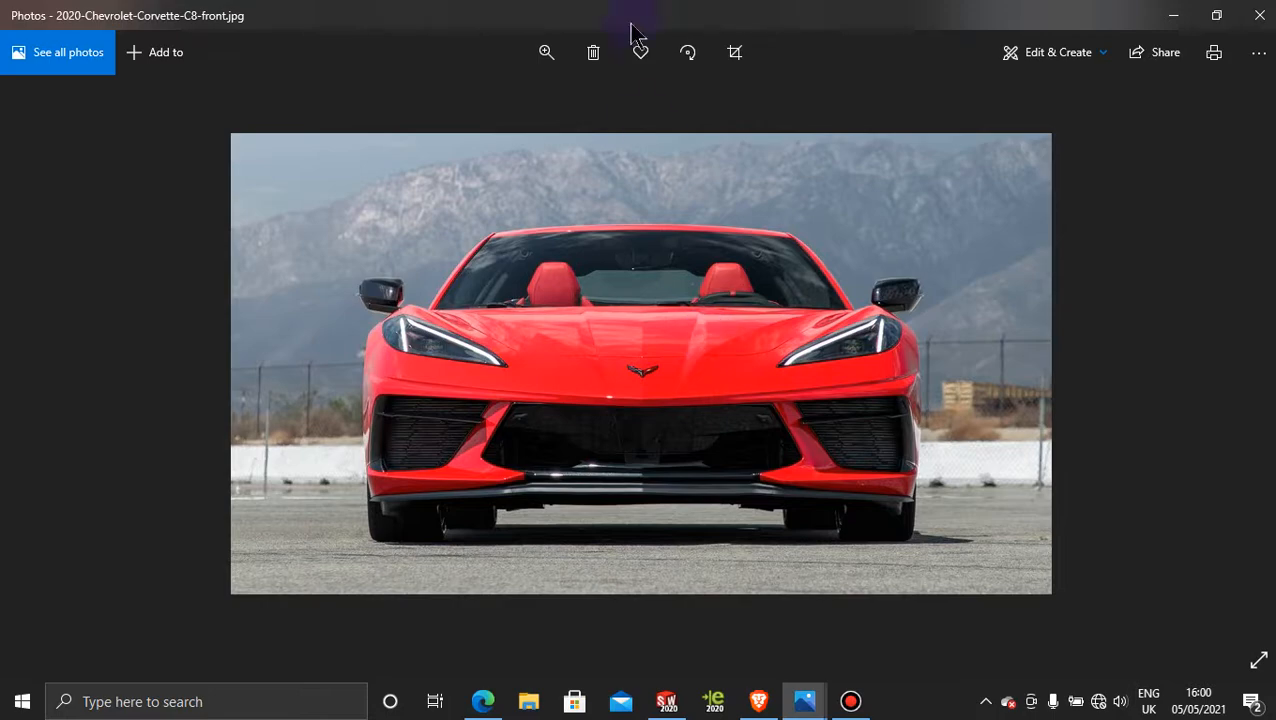
left_click(545, 55)
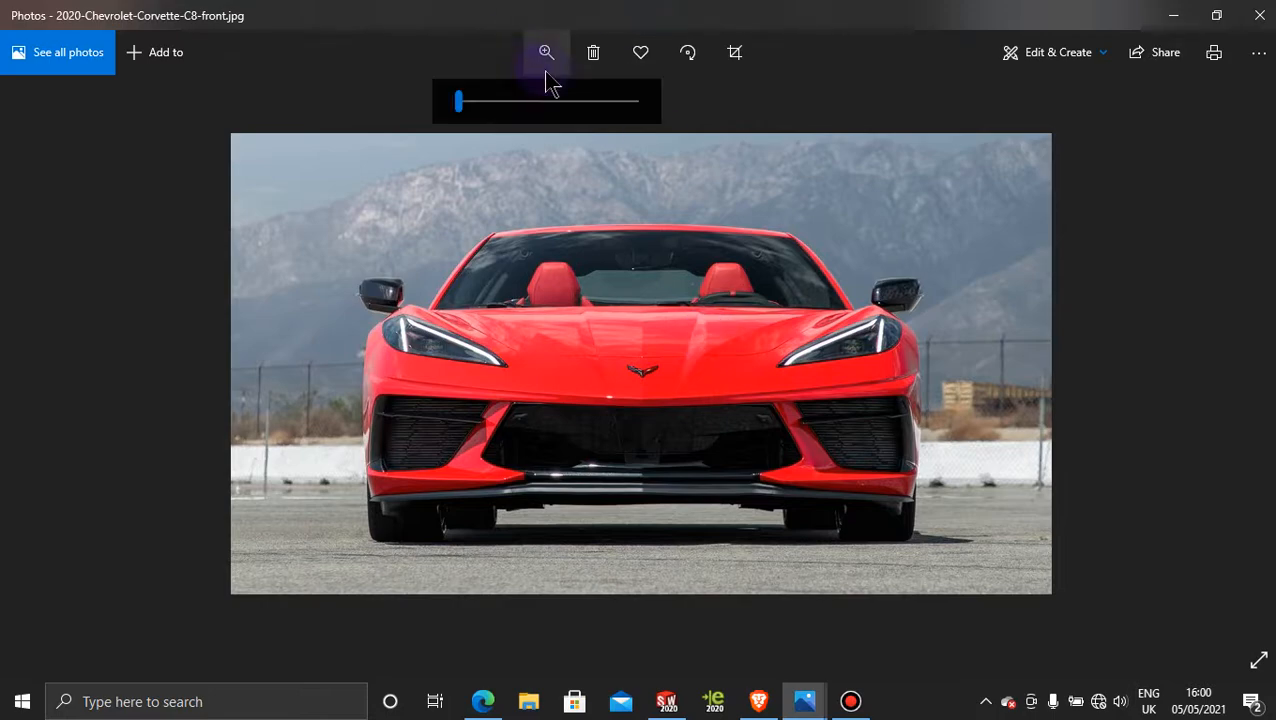
left_click_drag(461, 104, 525, 115)
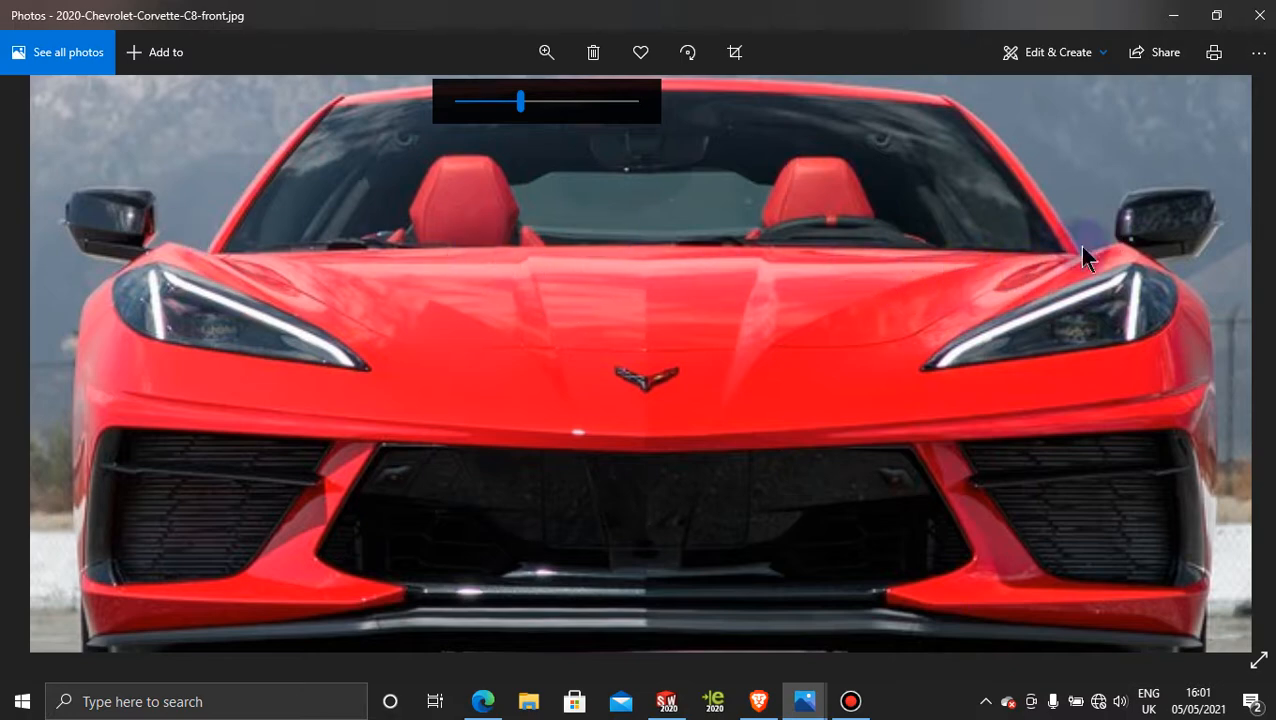
left_click(1175, 16)
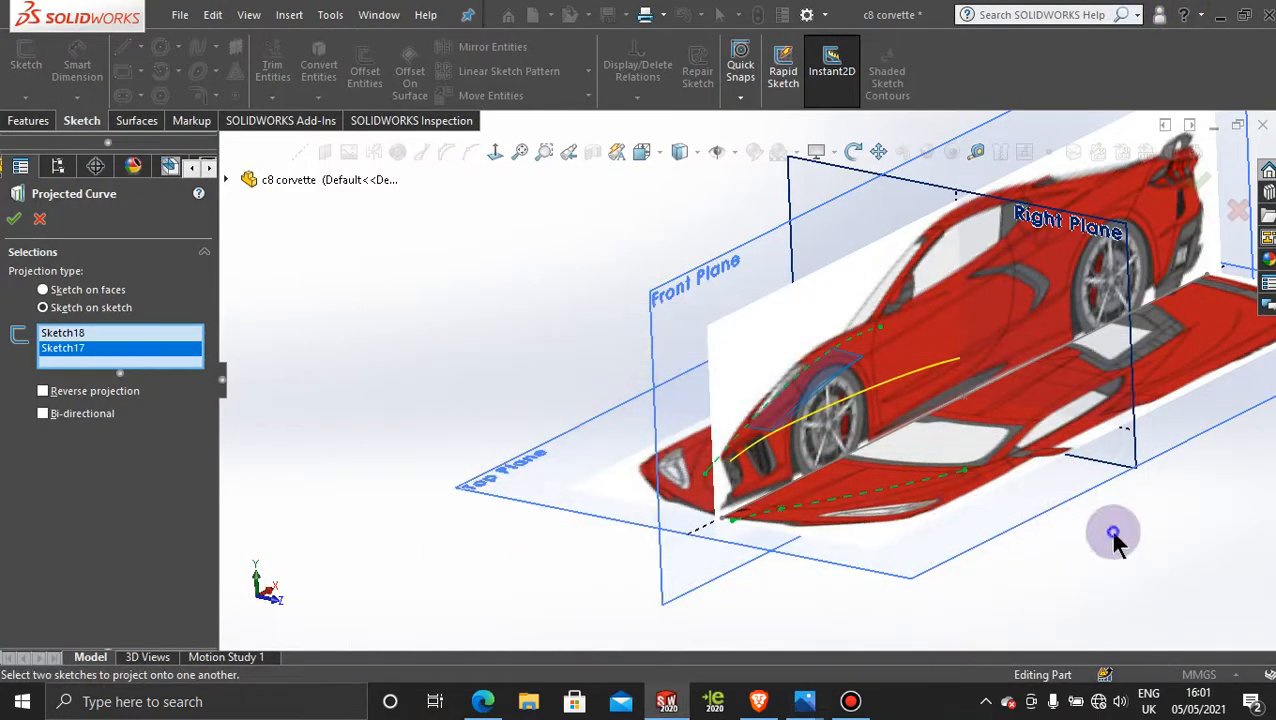
Step: Accept the projected curve made from the two hood sketches
left_click(13, 221)
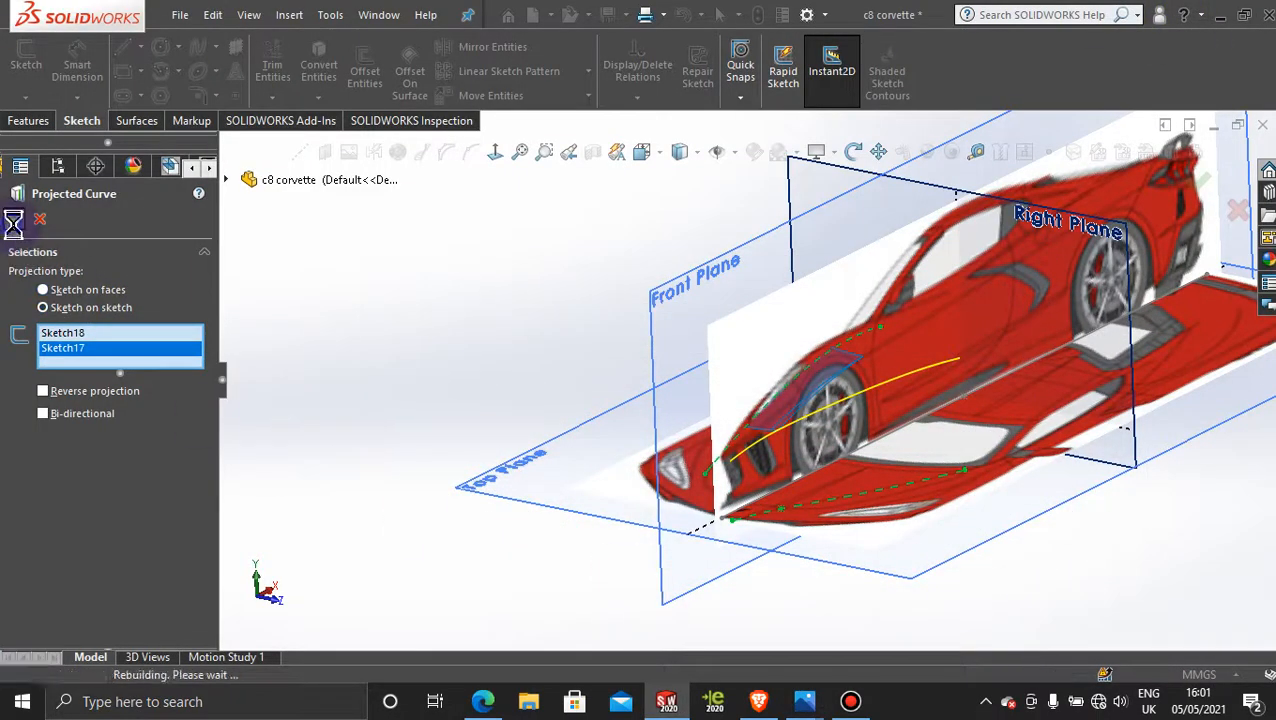
left_click(458, 217)
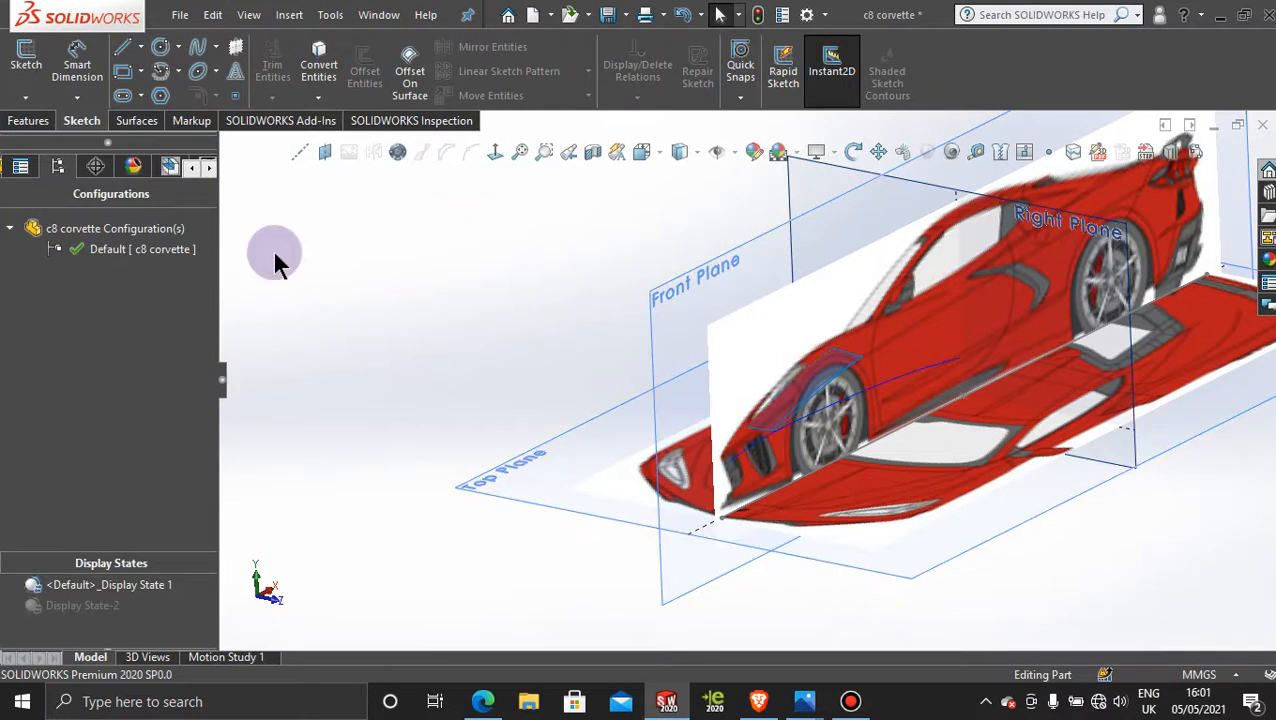
Step: Reopen the projected curve's Front Plane sketch, try to reshape its offset spline by moving it, and exit the sketch
left_click(193, 168)
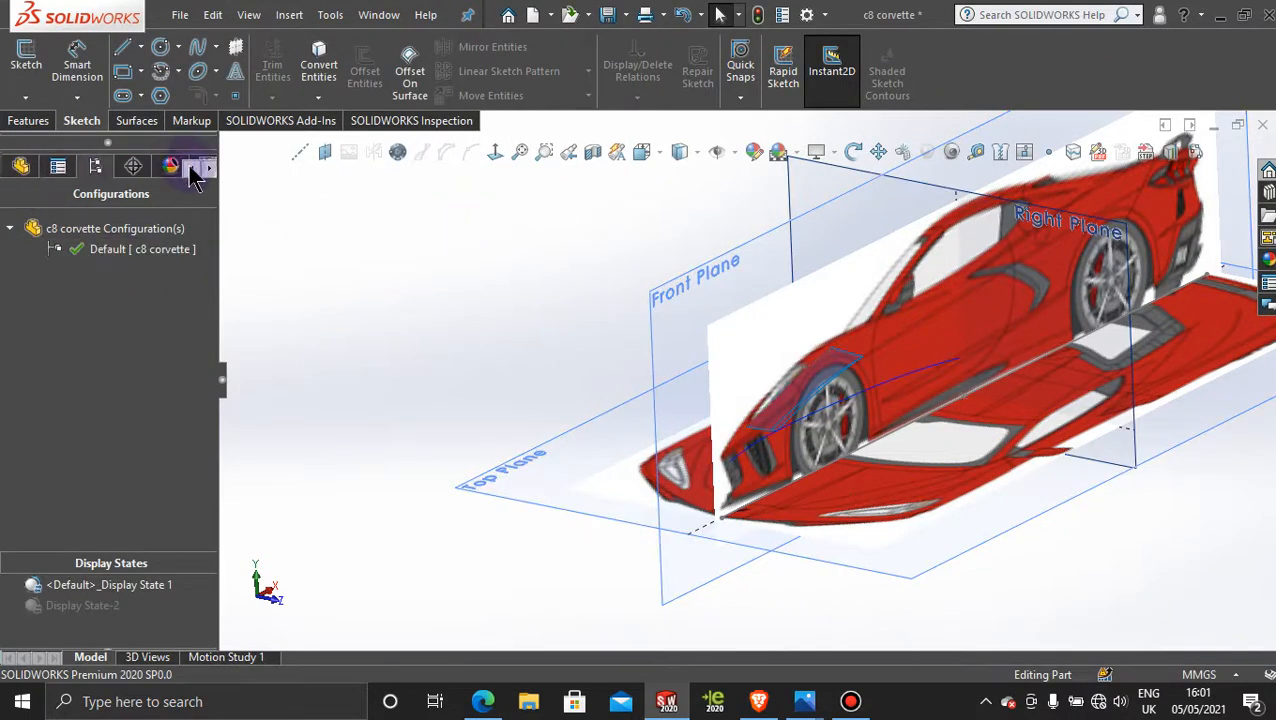
left_click(20, 165)
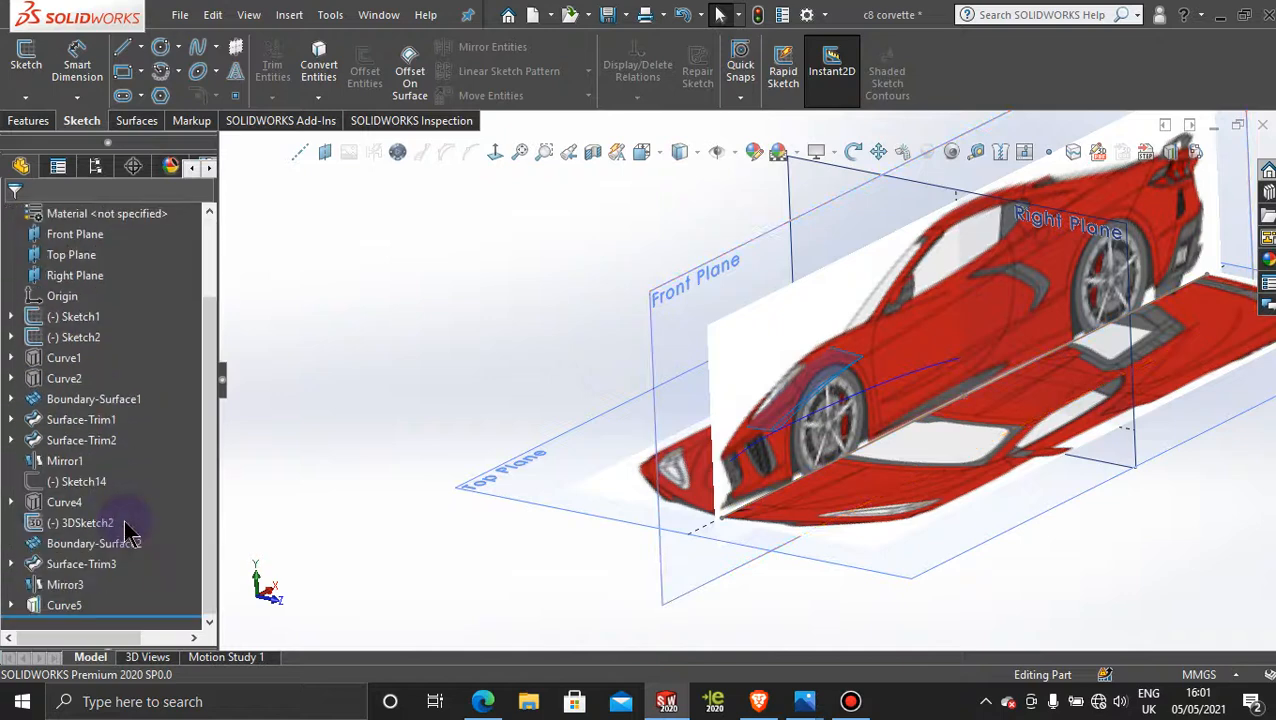
left_click(12, 605)
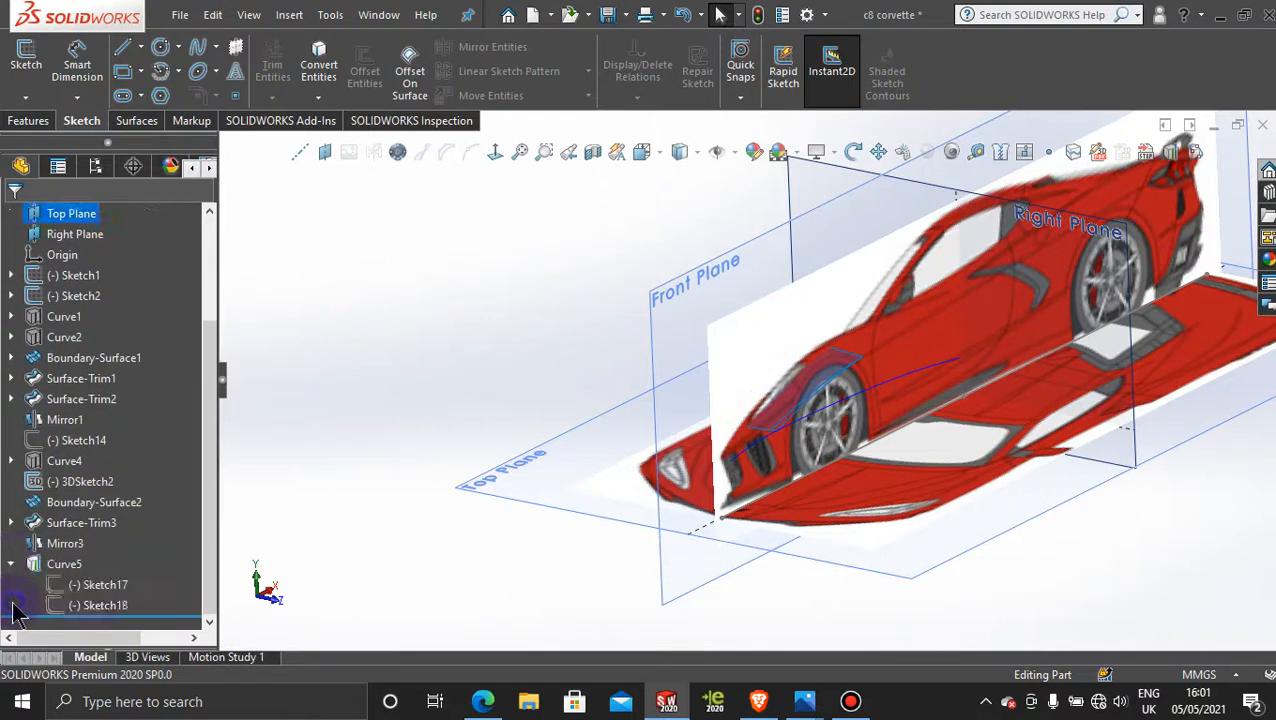
left_click(95, 607)
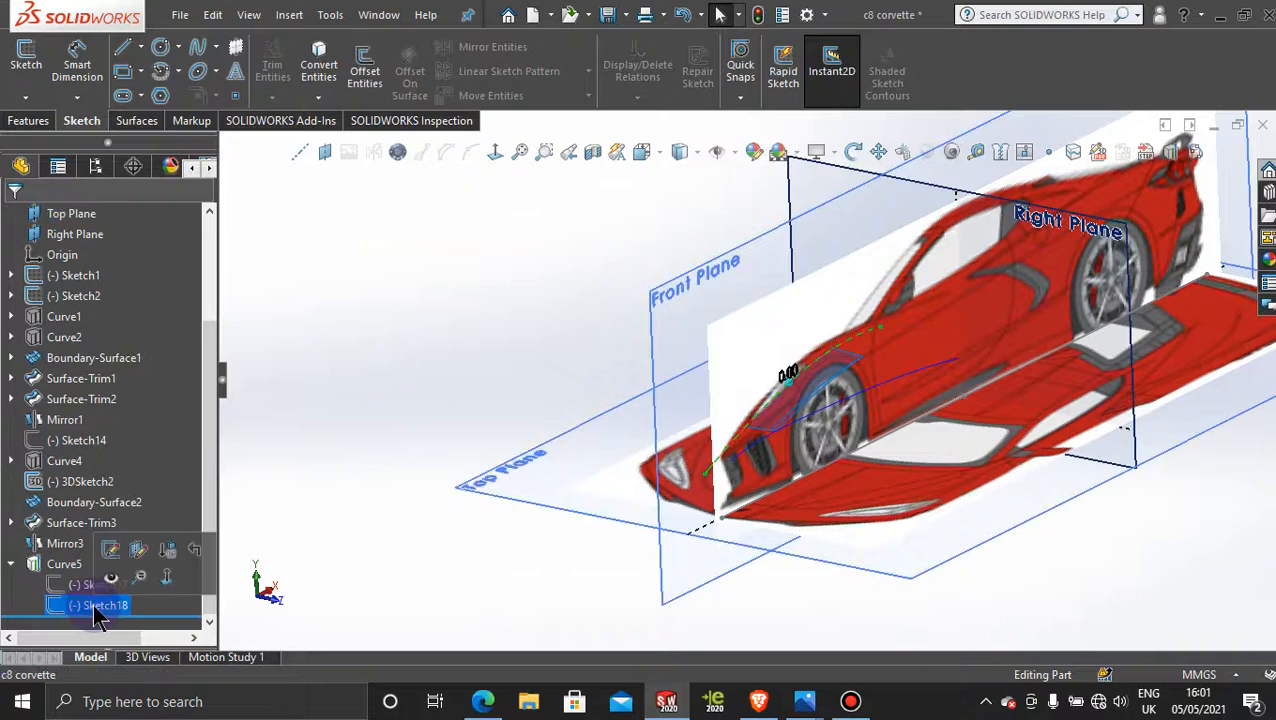
left_click(106, 556)
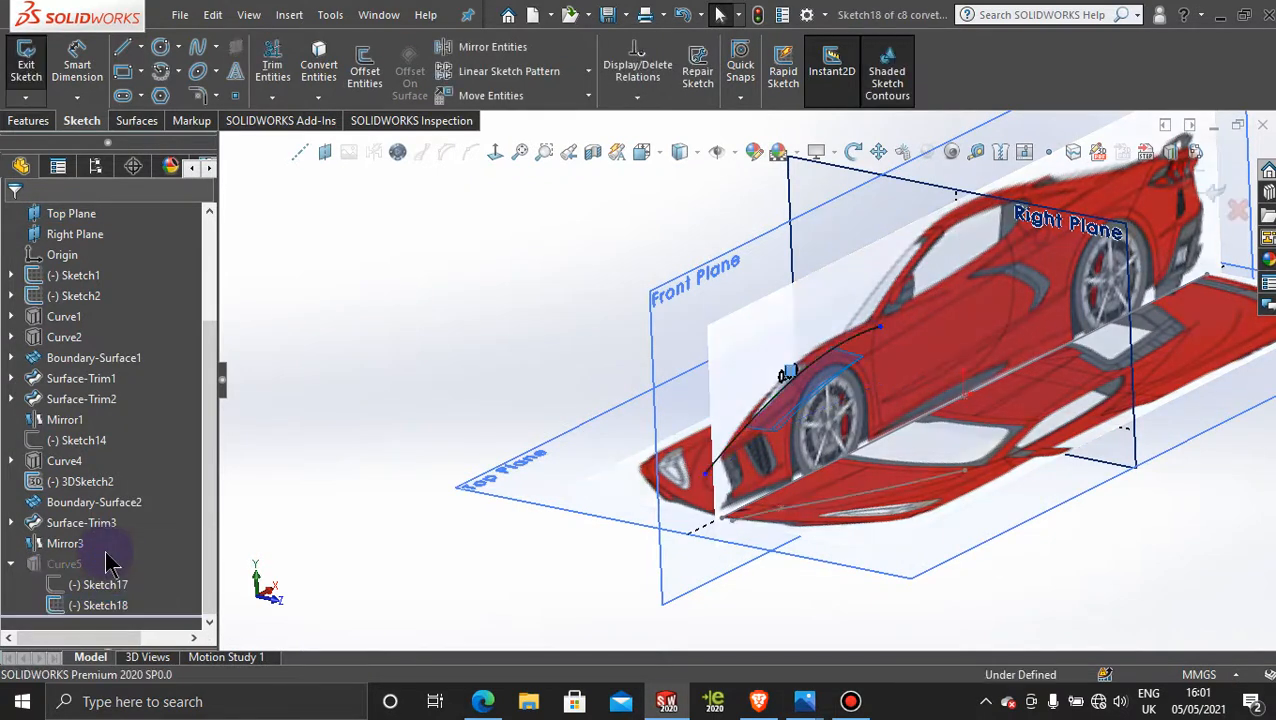
left_click(497, 151)
scroll(600, 373, "down", 3)
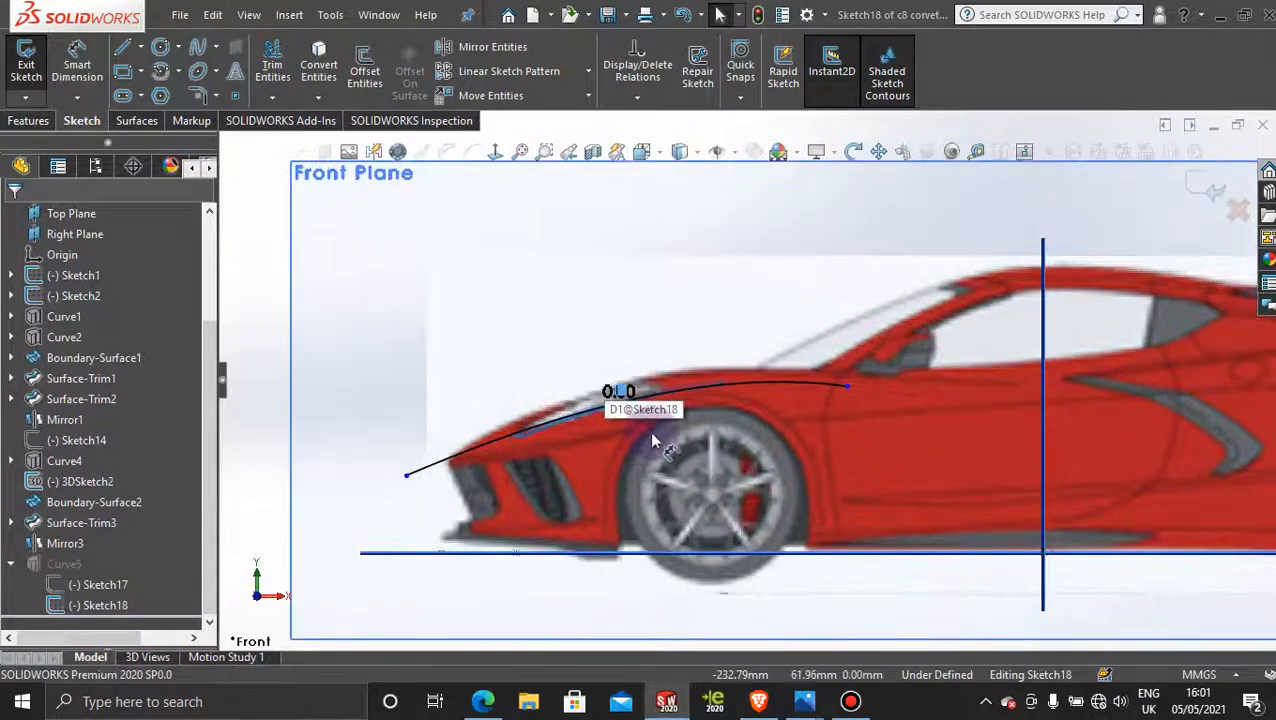
scroll(651, 430, "down", 2)
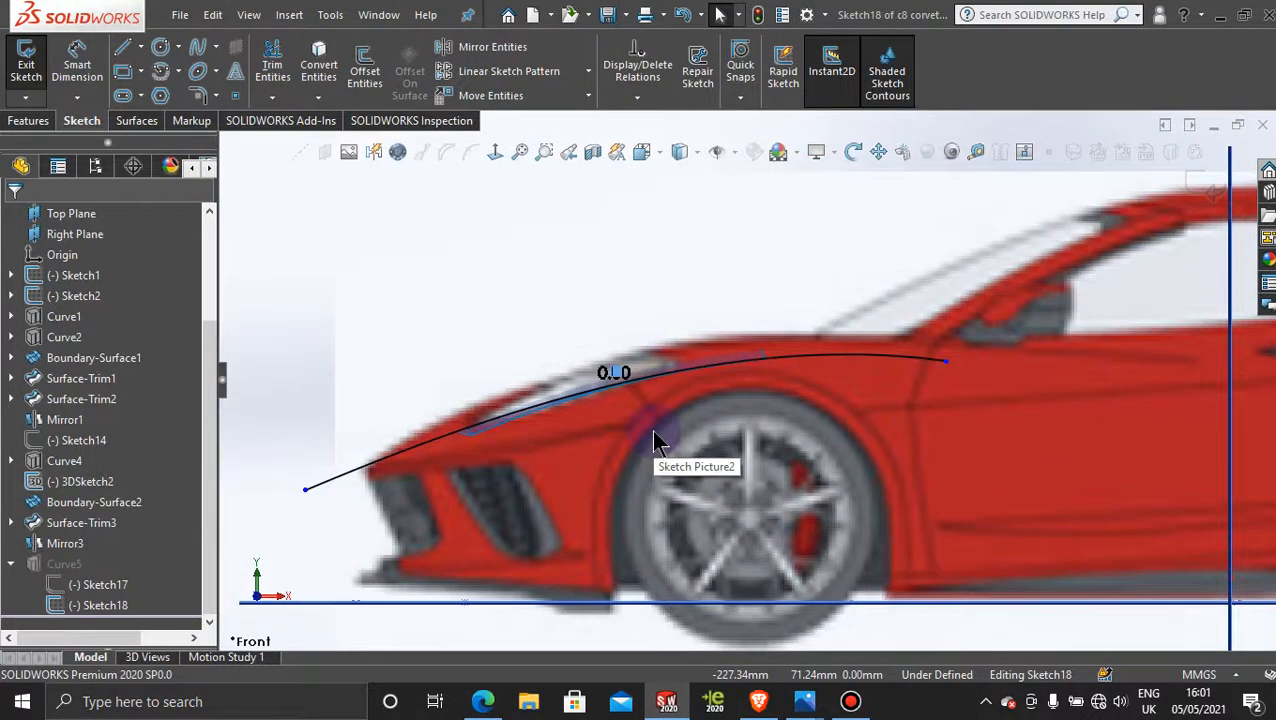
left_click(810, 388)
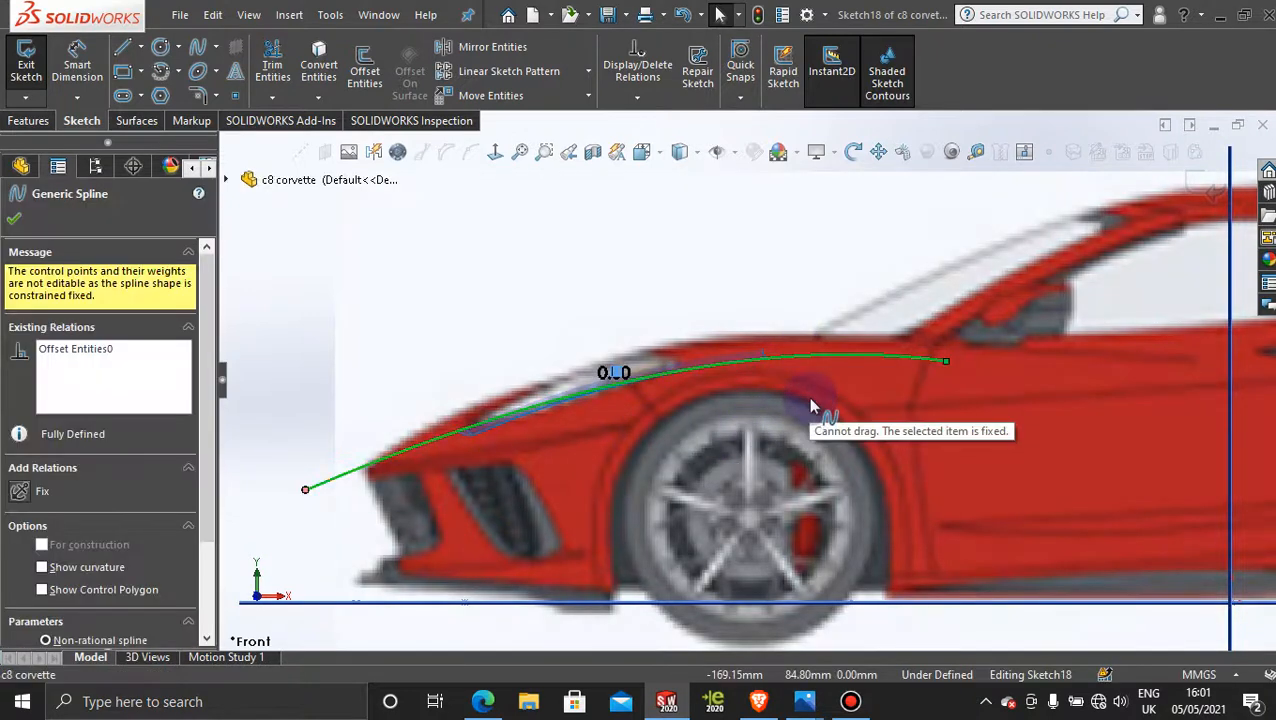
left_click(278, 264)
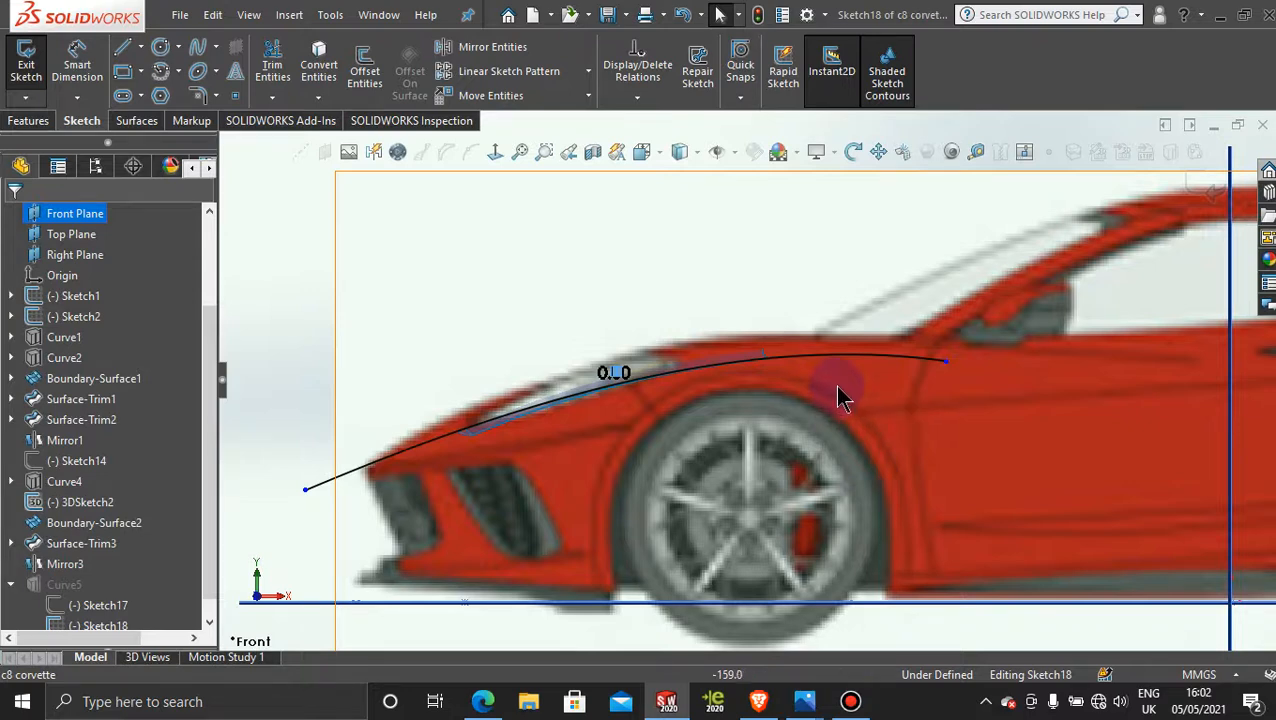
left_click(1200, 188)
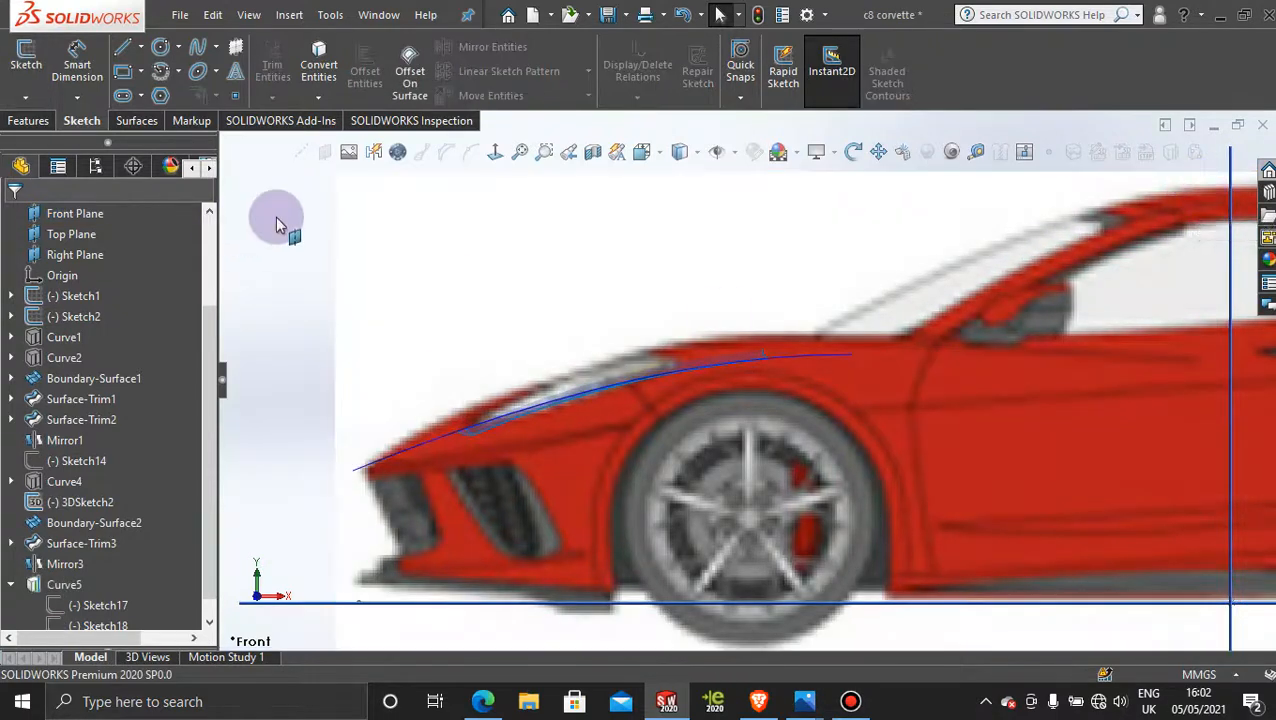
Step: Activate Display State-2 to show the hood surfaces and projected curve without the reference pictures and planes
scroll(541, 362, "up", 3)
middle_click_drag(541, 362, 236, 563)
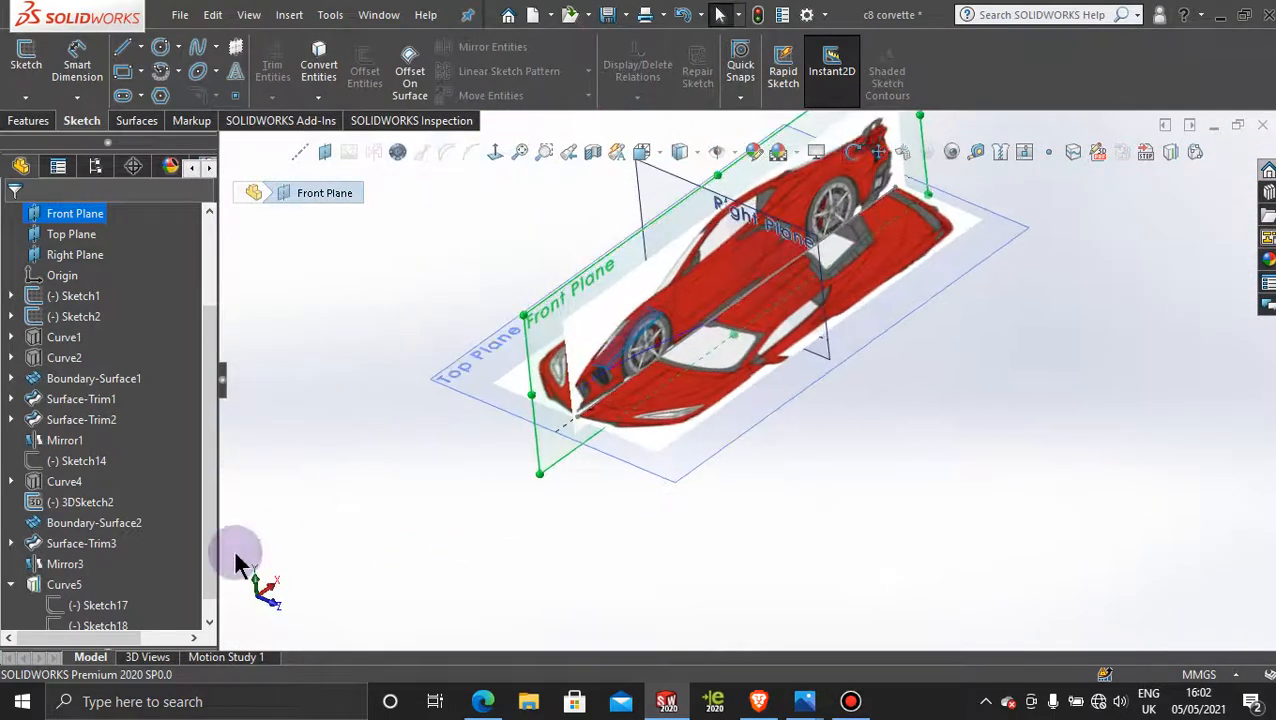
left_click(95, 166)
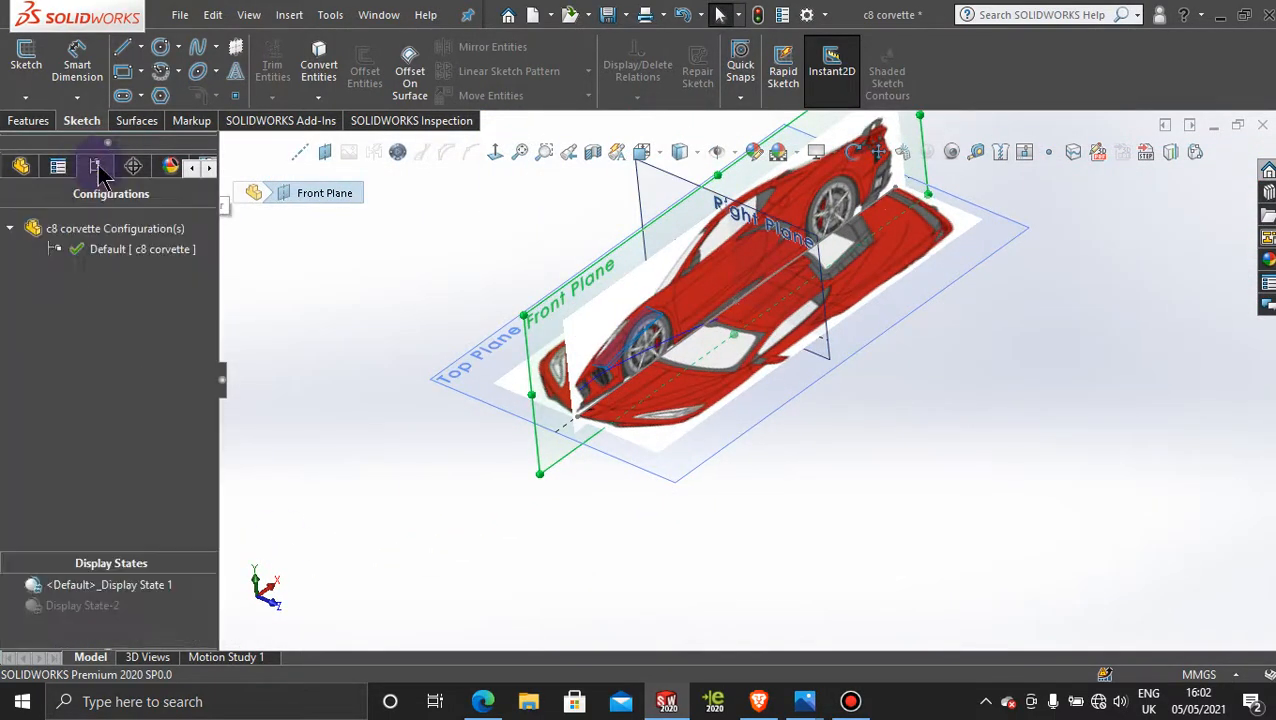
double_click(77, 609)
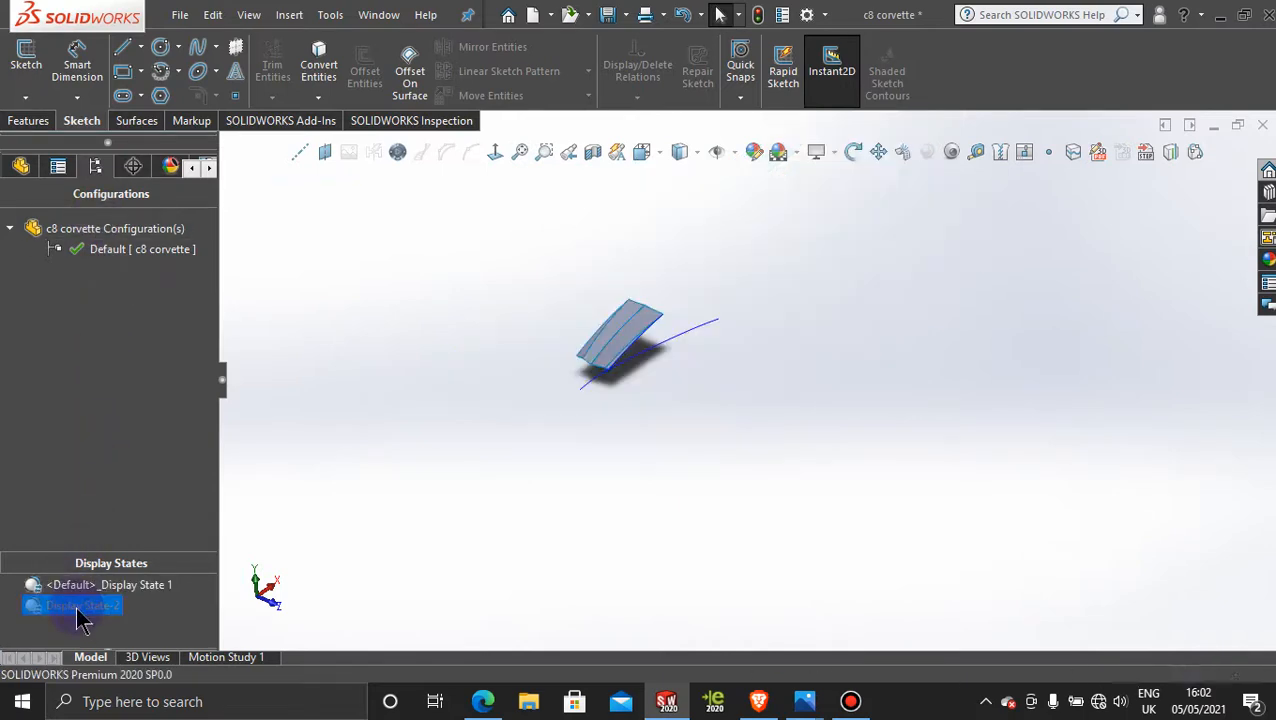
scroll(649, 312, "down", 5)
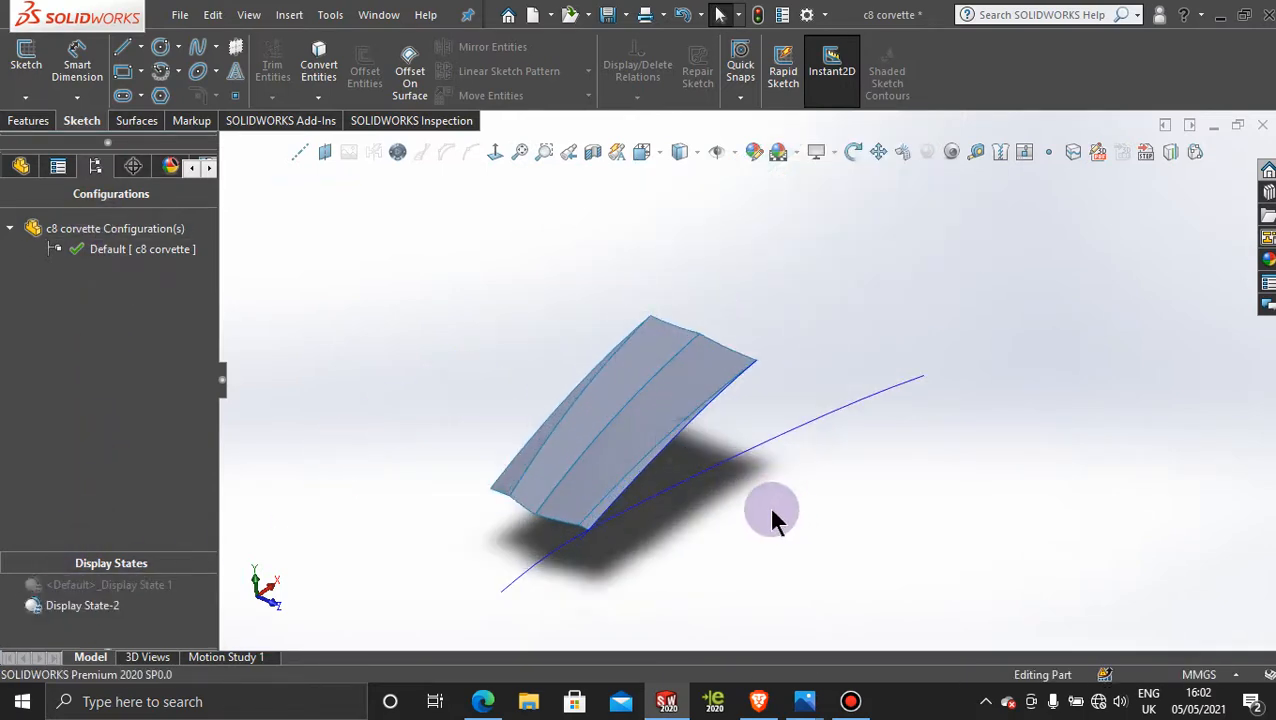
Step: Hide the projected curve Curve4 that runs along the outer edge of the hood surface
middle_click_drag(772, 521, 930, 278)
scroll(928, 278, "down", 5)
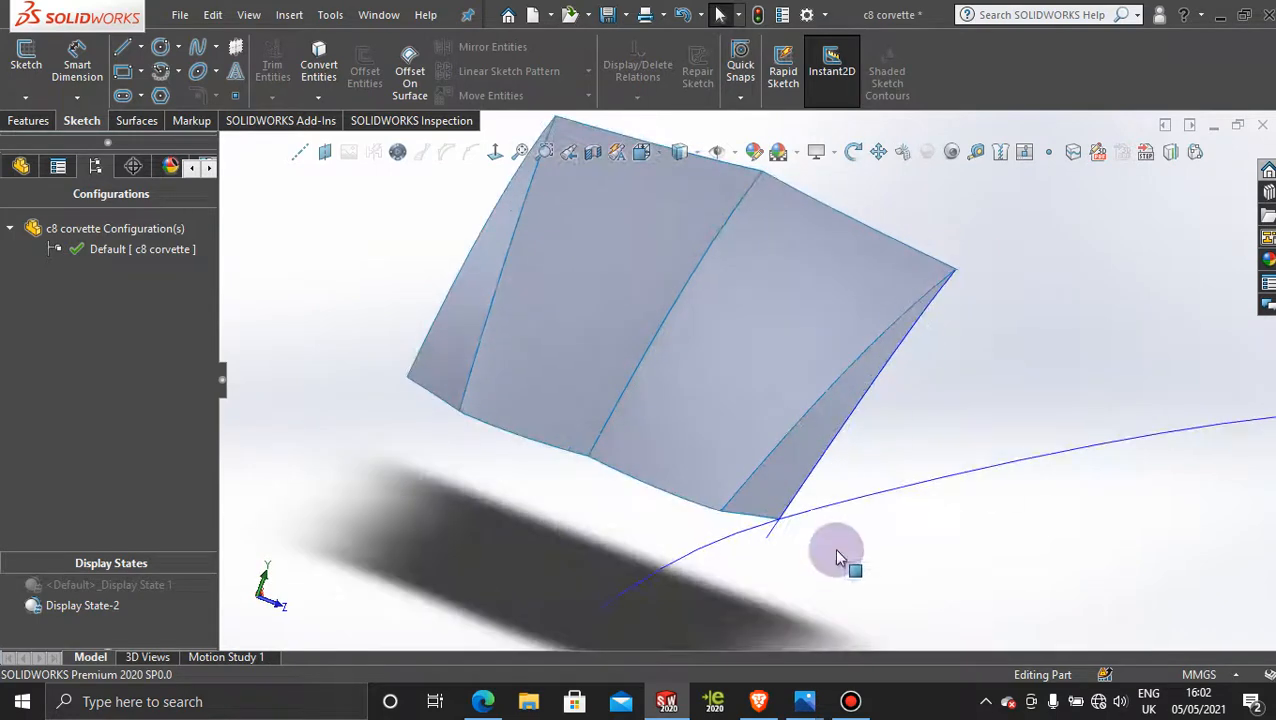
middle_click_drag(804, 560, 789, 532)
scroll(599, 424, "up", 5)
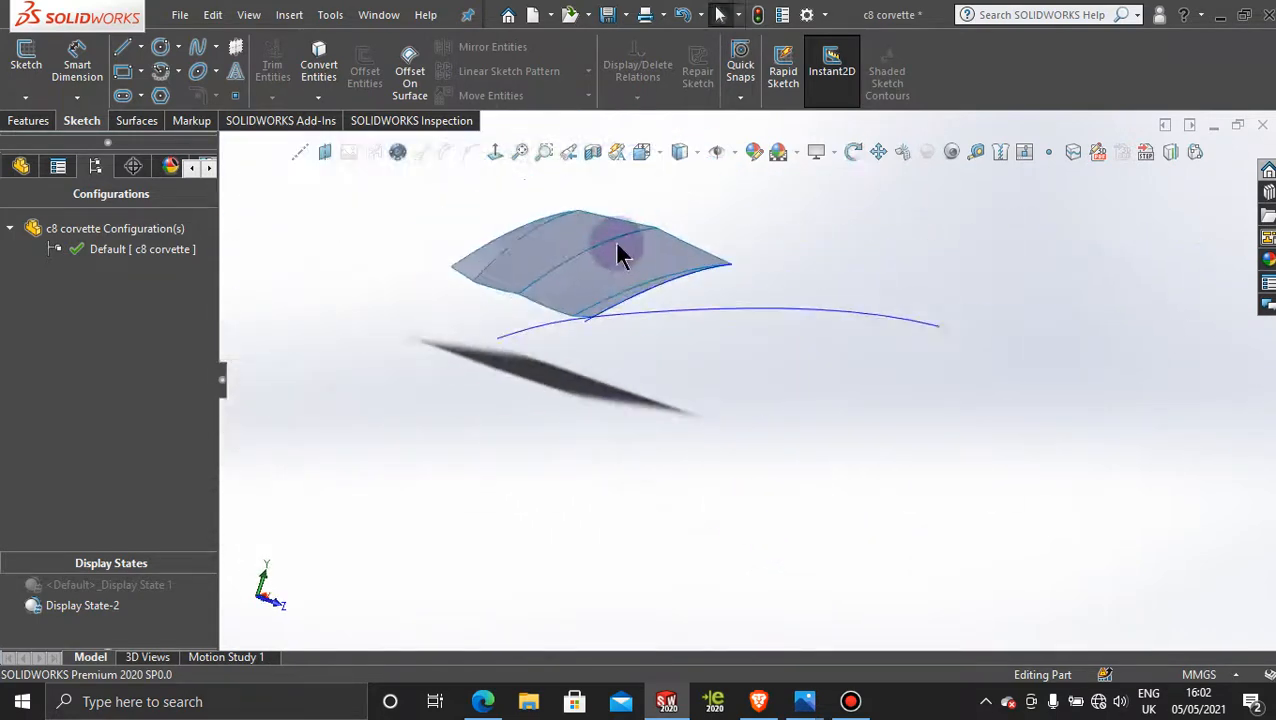
scroll(614, 241, "down", 5)
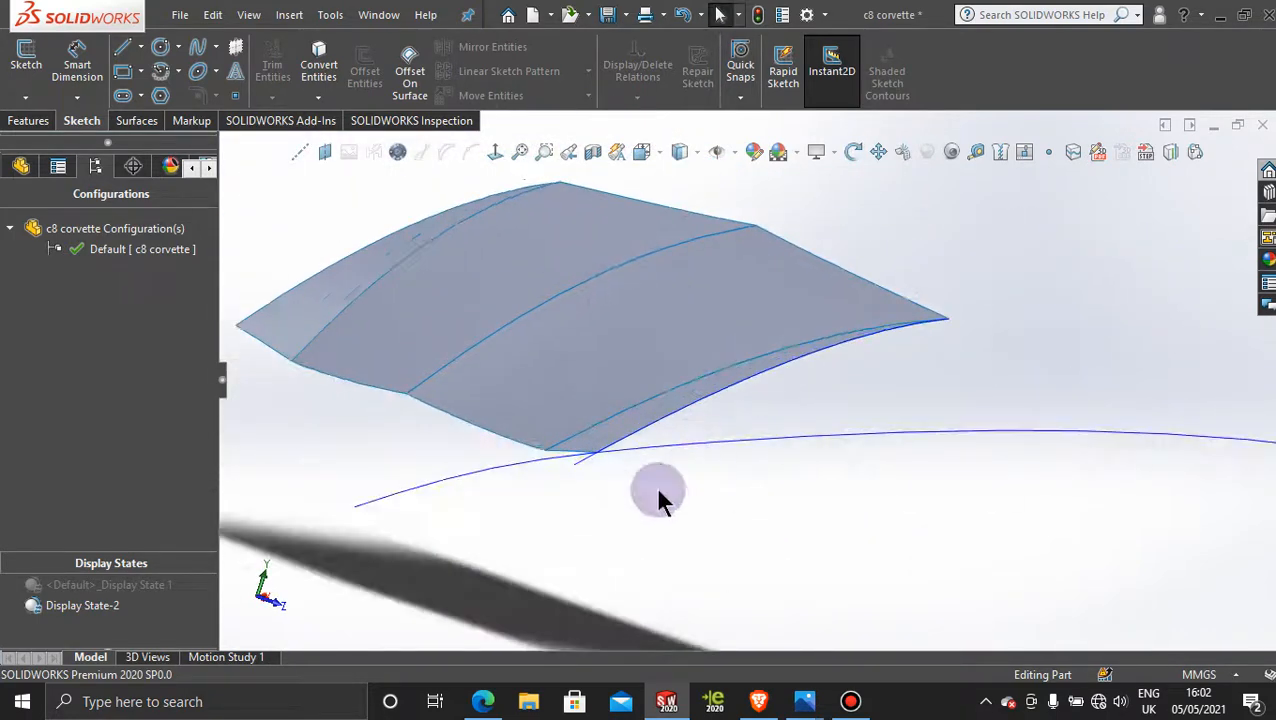
right_click(596, 467)
left_click(631, 386)
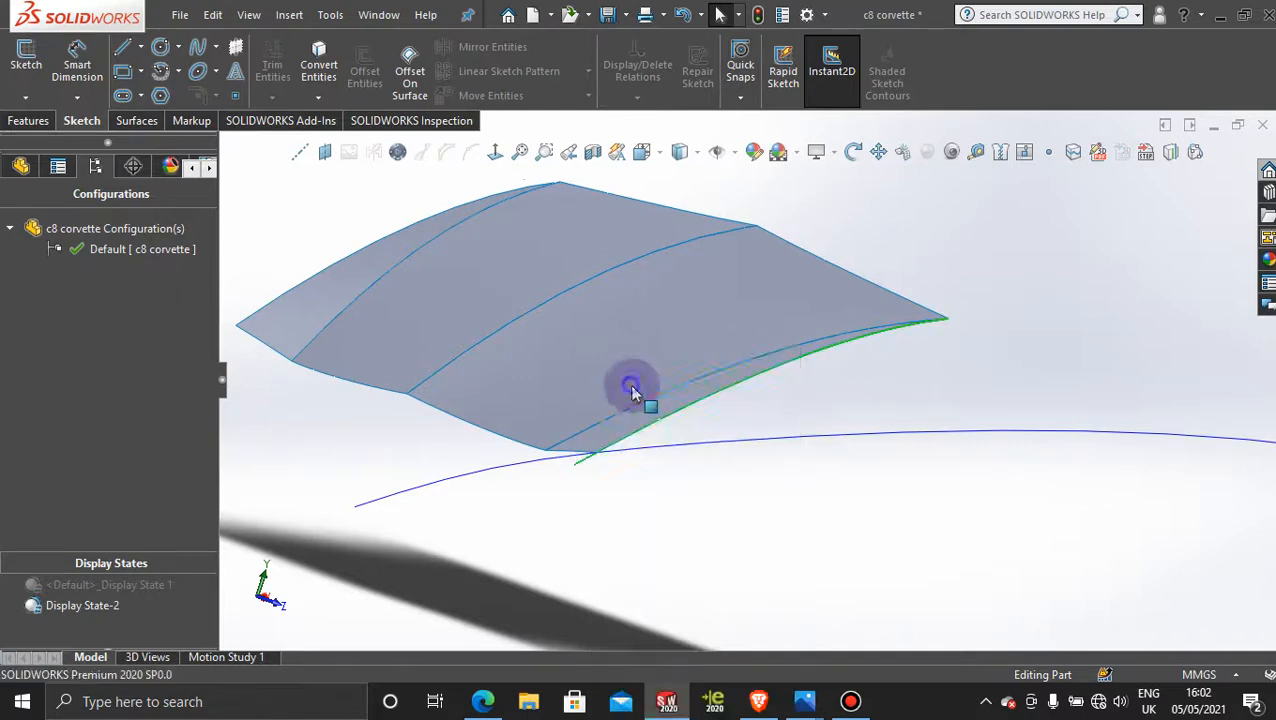
middle_click_drag(719, 485, 527, 521)
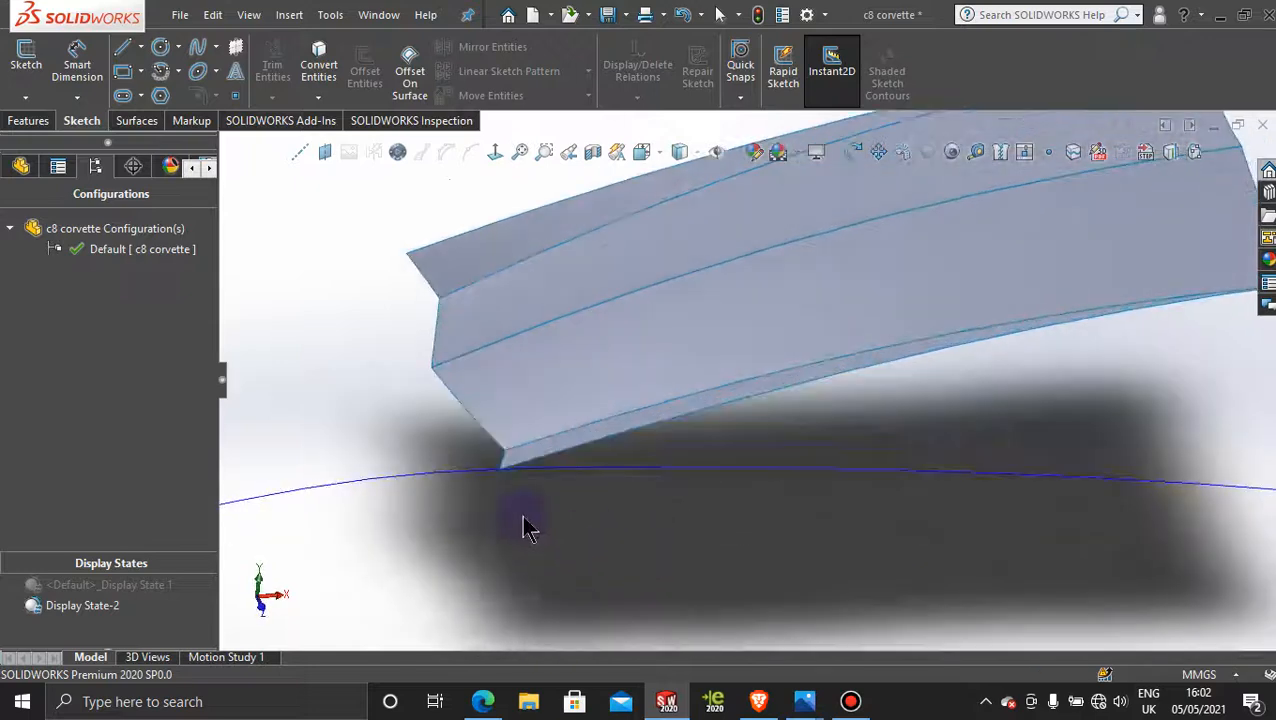
middle_click_drag(735, 550, 960, 450)
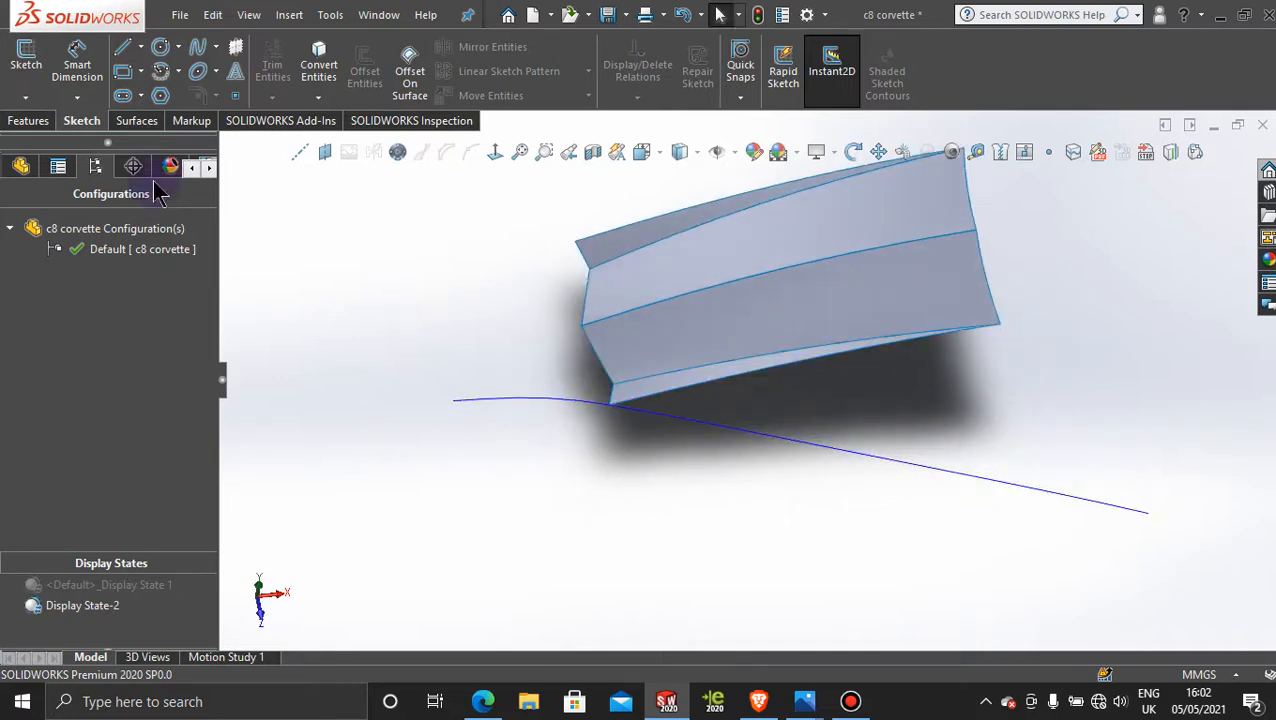
left_click(40, 103)
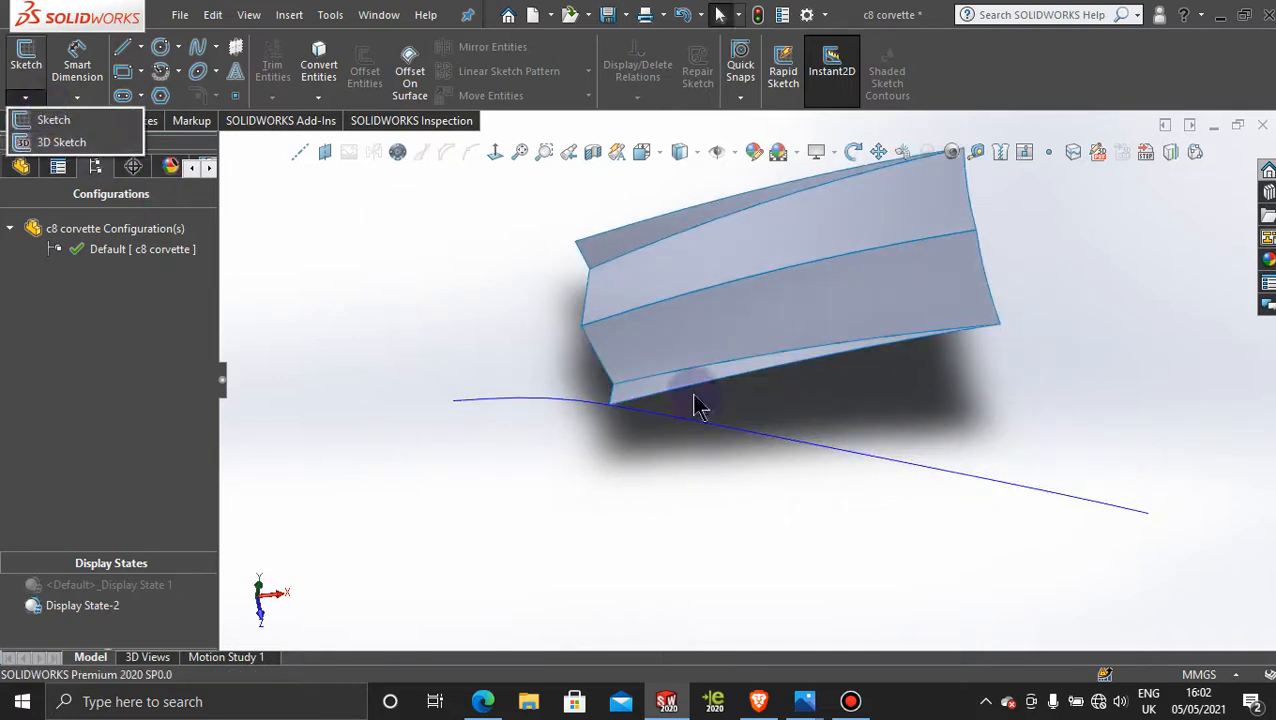
left_click(852, 703)
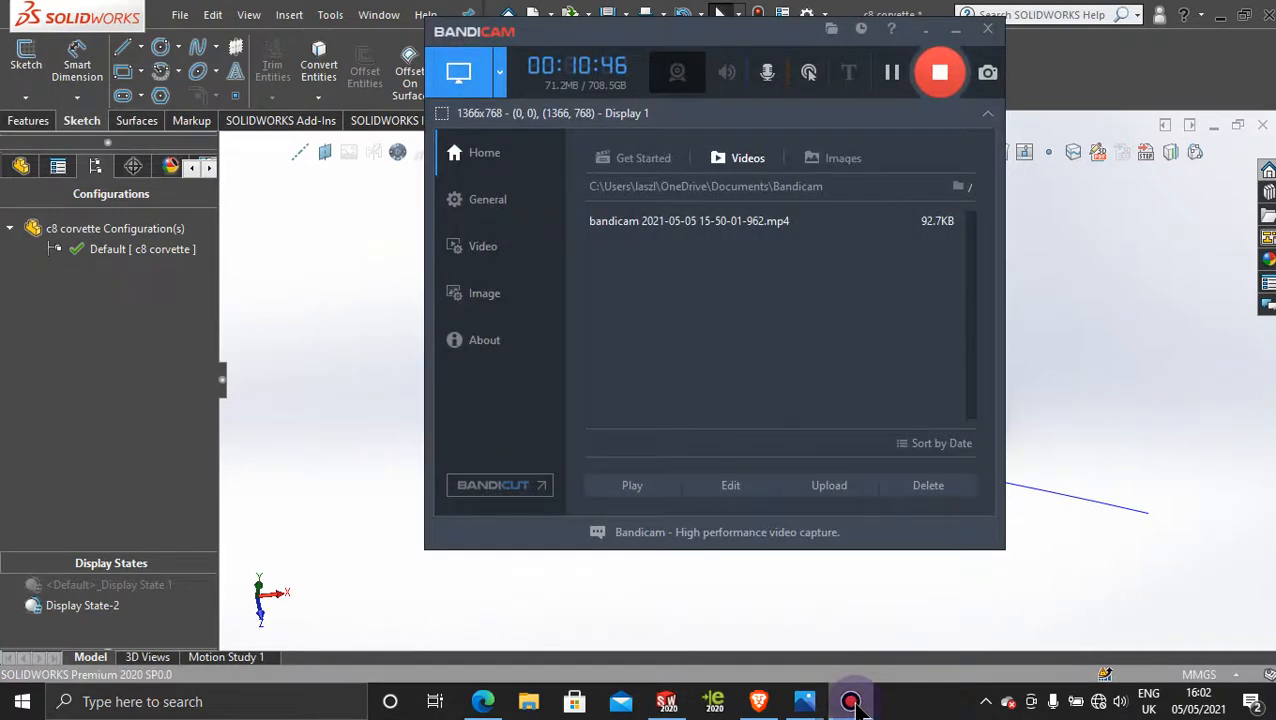
left_click(852, 703)
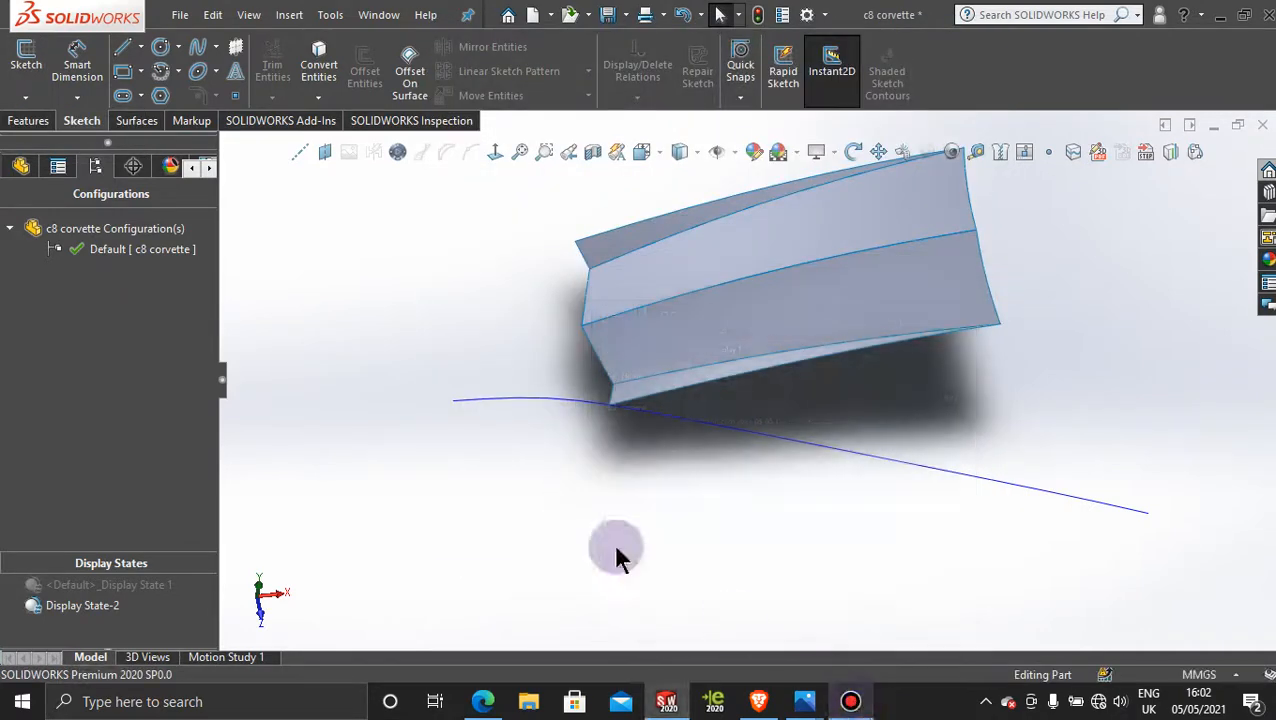
Step: Start a 3D sketch and draw a two-point spline from the projected crease curve to the hood surface's outer edge
left_click(27, 98)
left_click(58, 142)
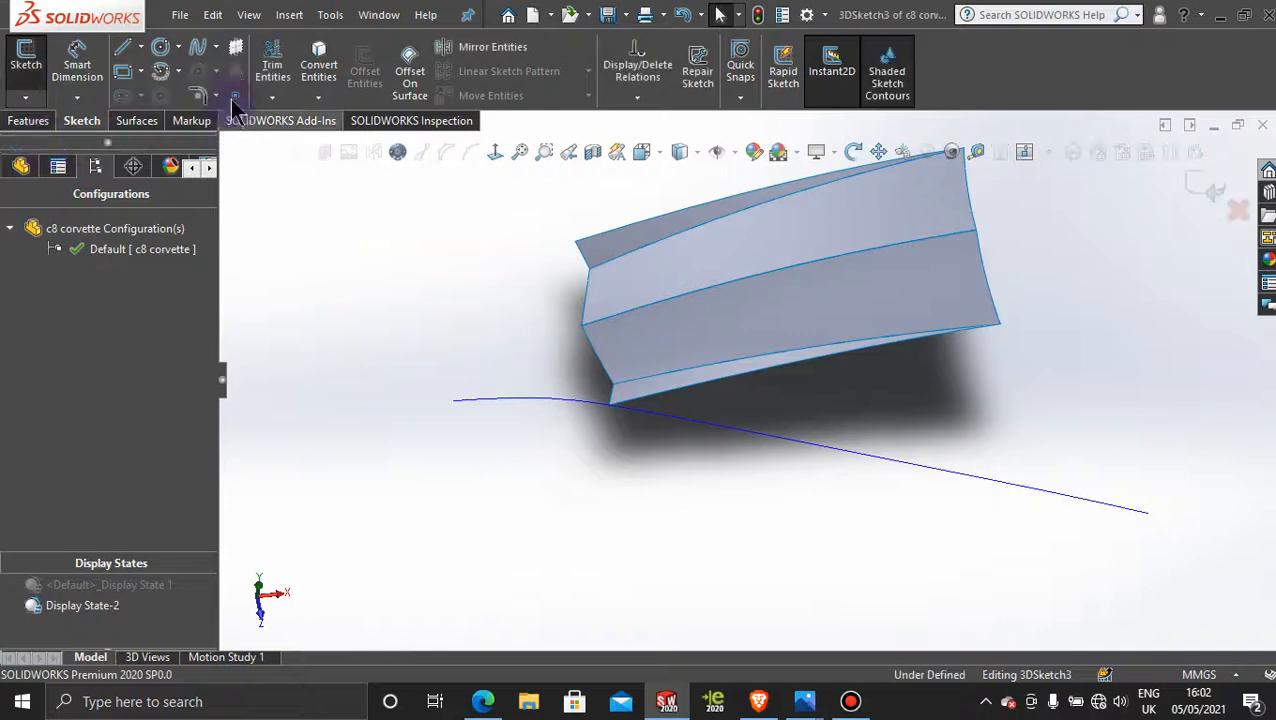
left_click(198, 52)
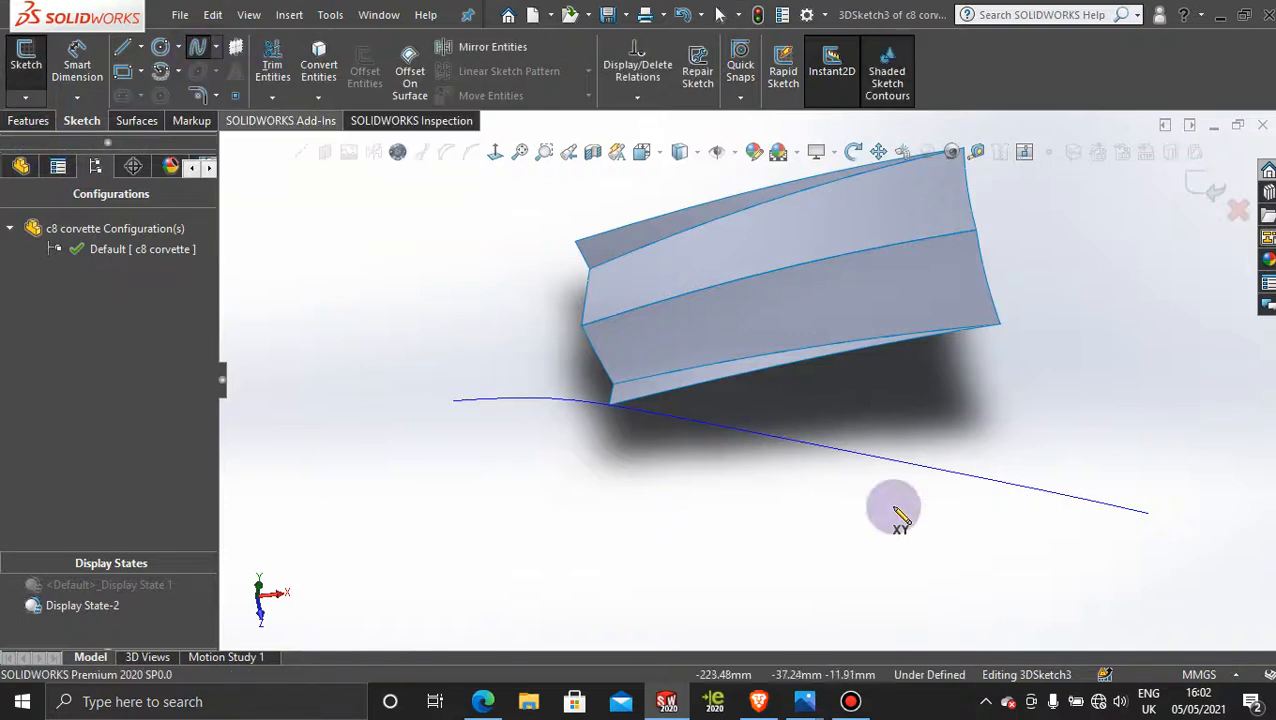
left_click(1085, 496)
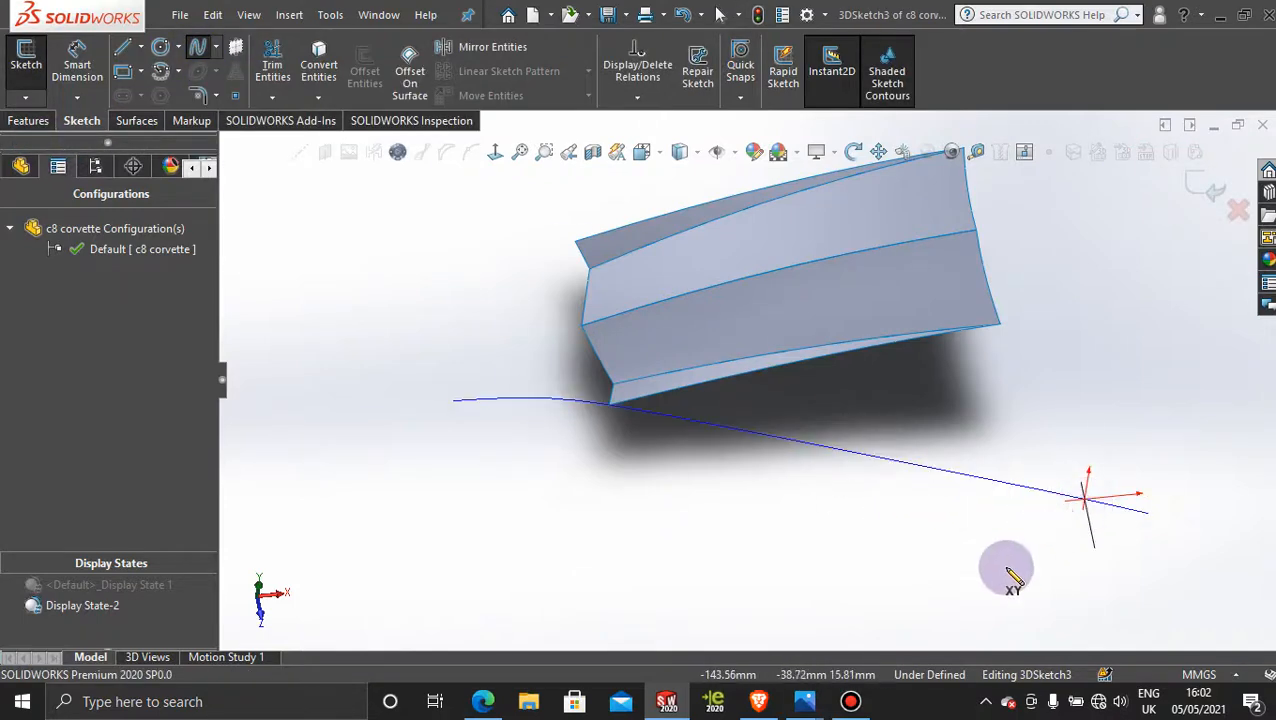
left_click(930, 336)
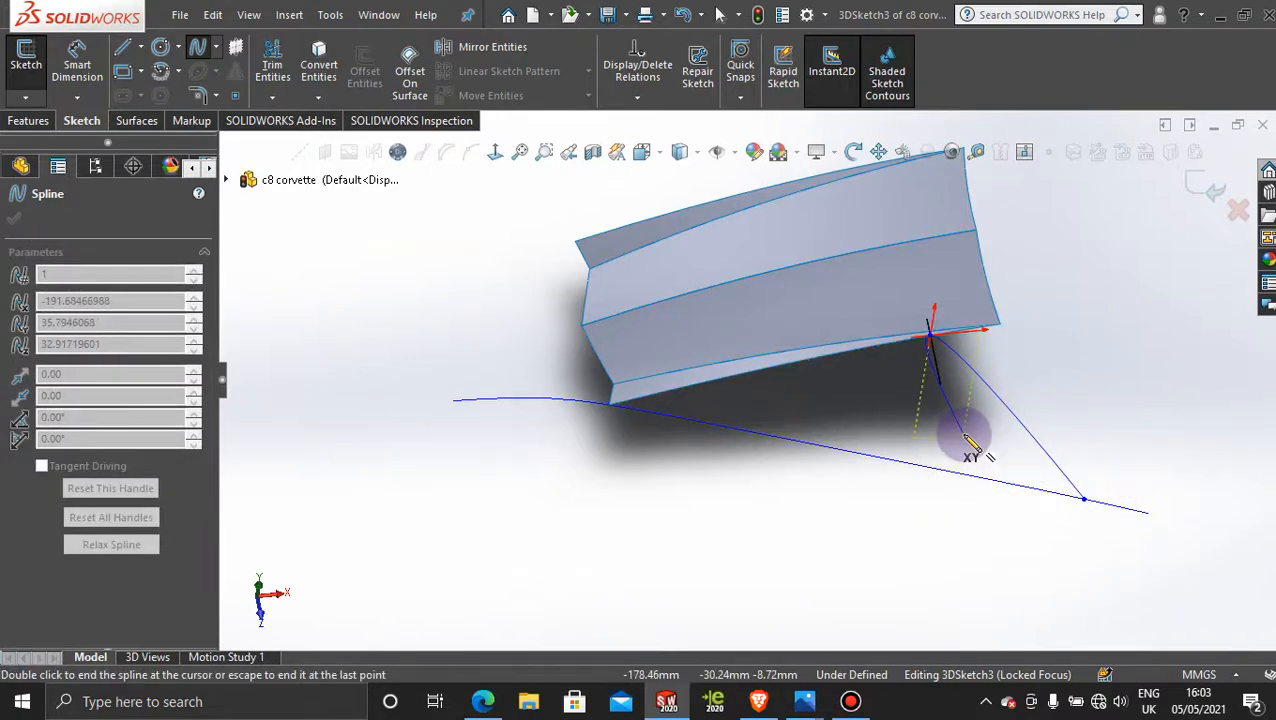
key("Escape")
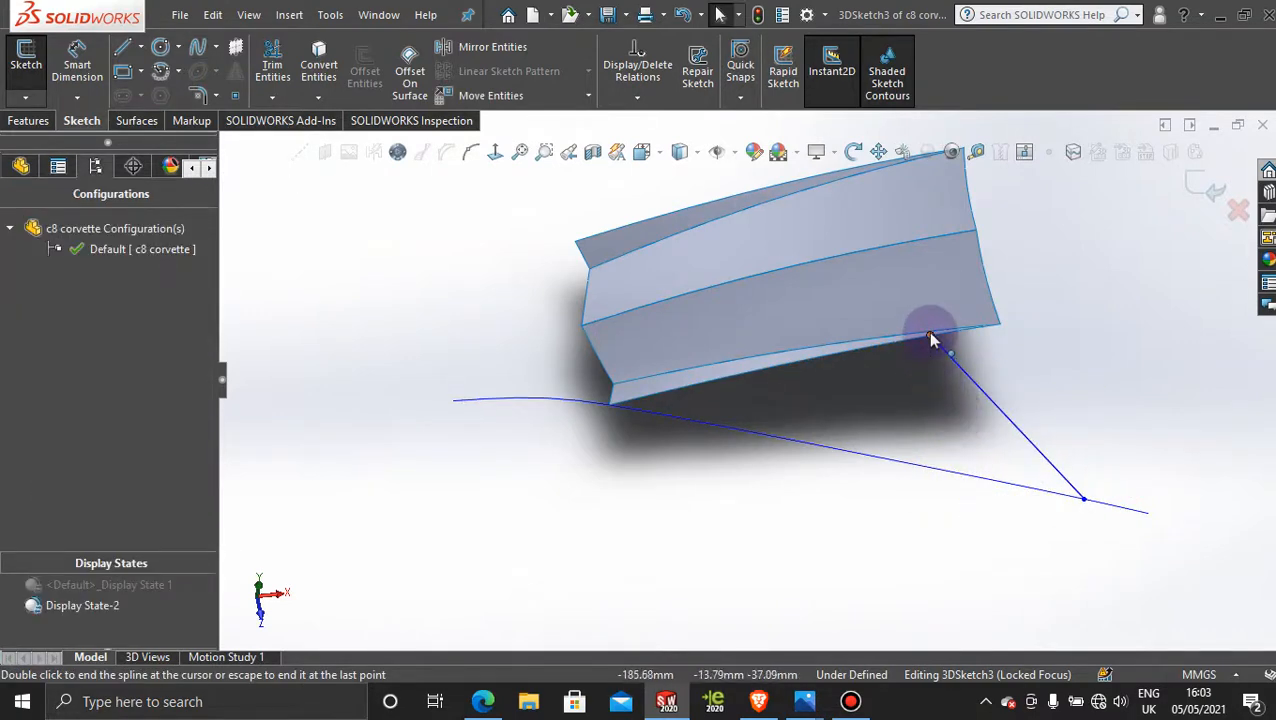
Step: Move the spline's endpoints onto the hood surface's rear outer corner and the rear end of the projected crease curve
left_click_drag(930, 338, 1053, 314)
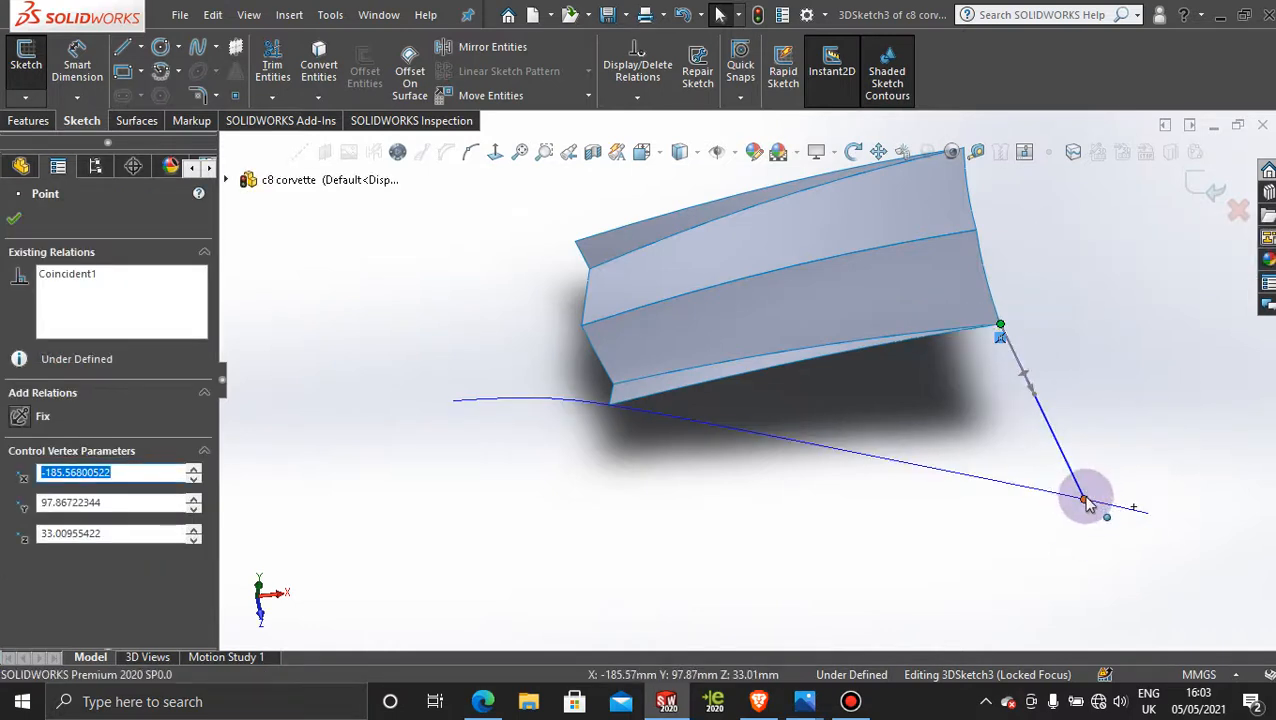
left_click_drag(1087, 503, 1193, 502)
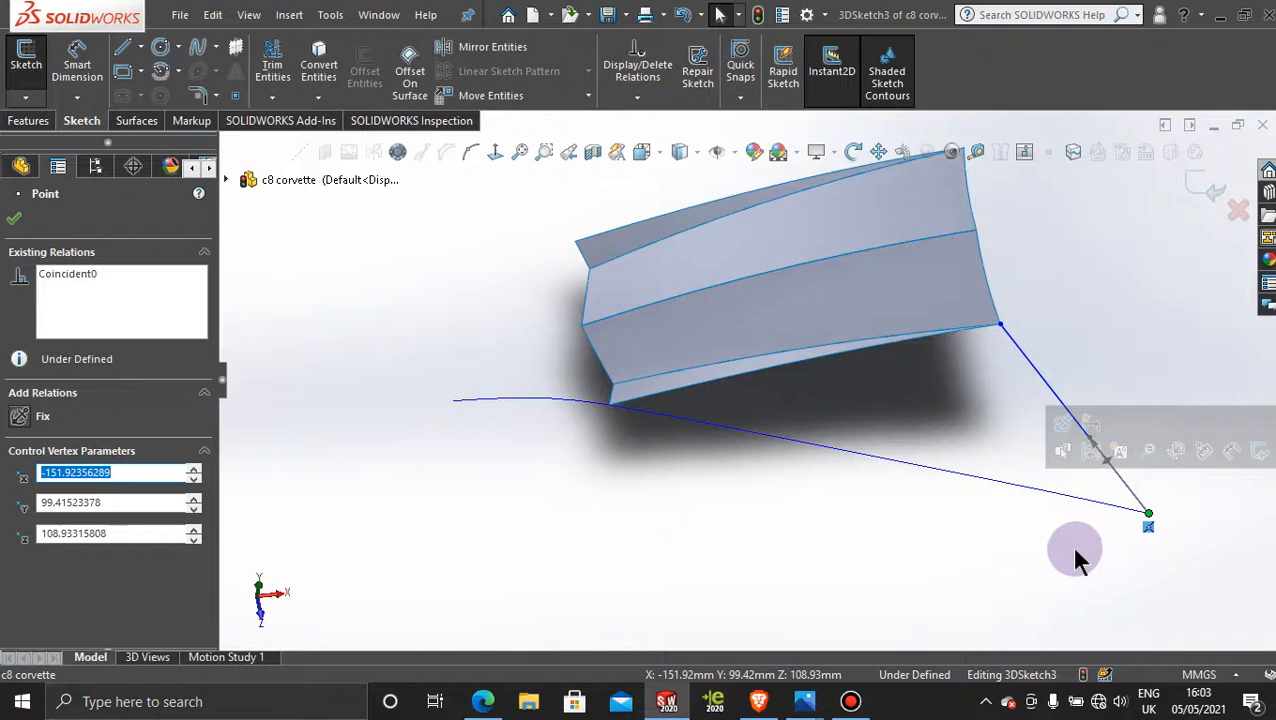
left_click(924, 558)
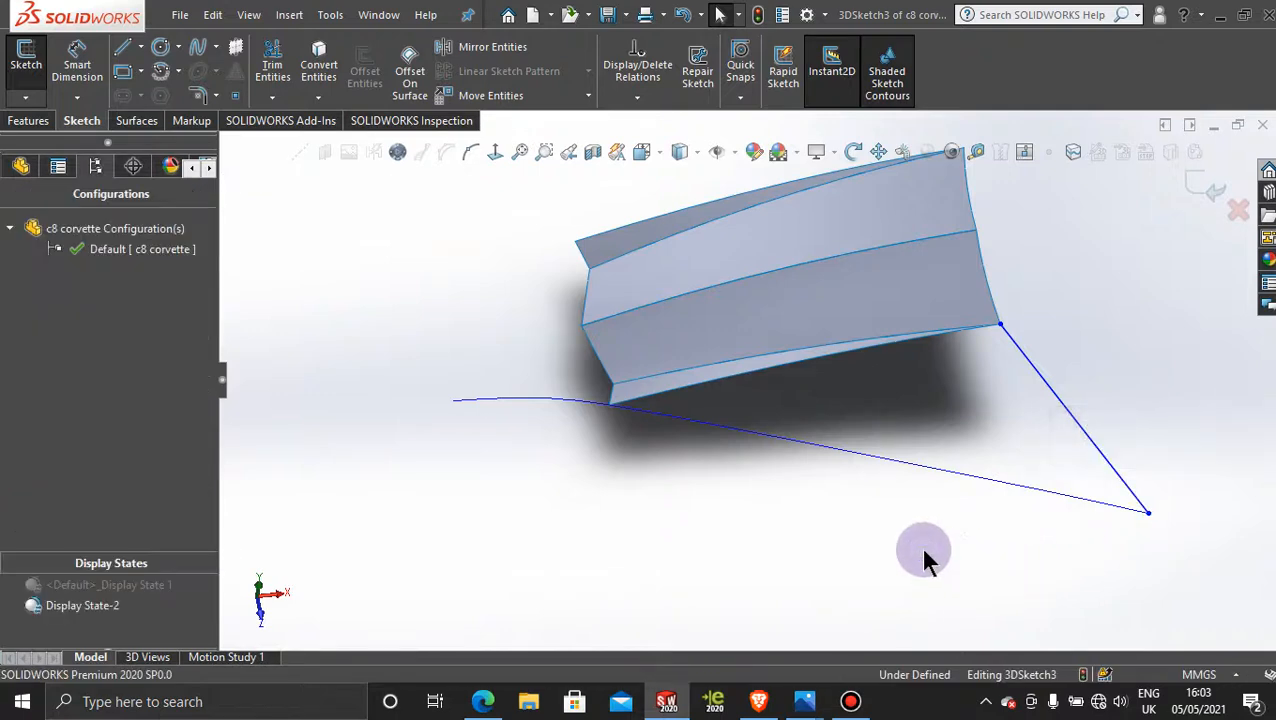
Step: Activate Display State 1 to show the reference pictures and orient the view normal to the Top Plane
key("z")
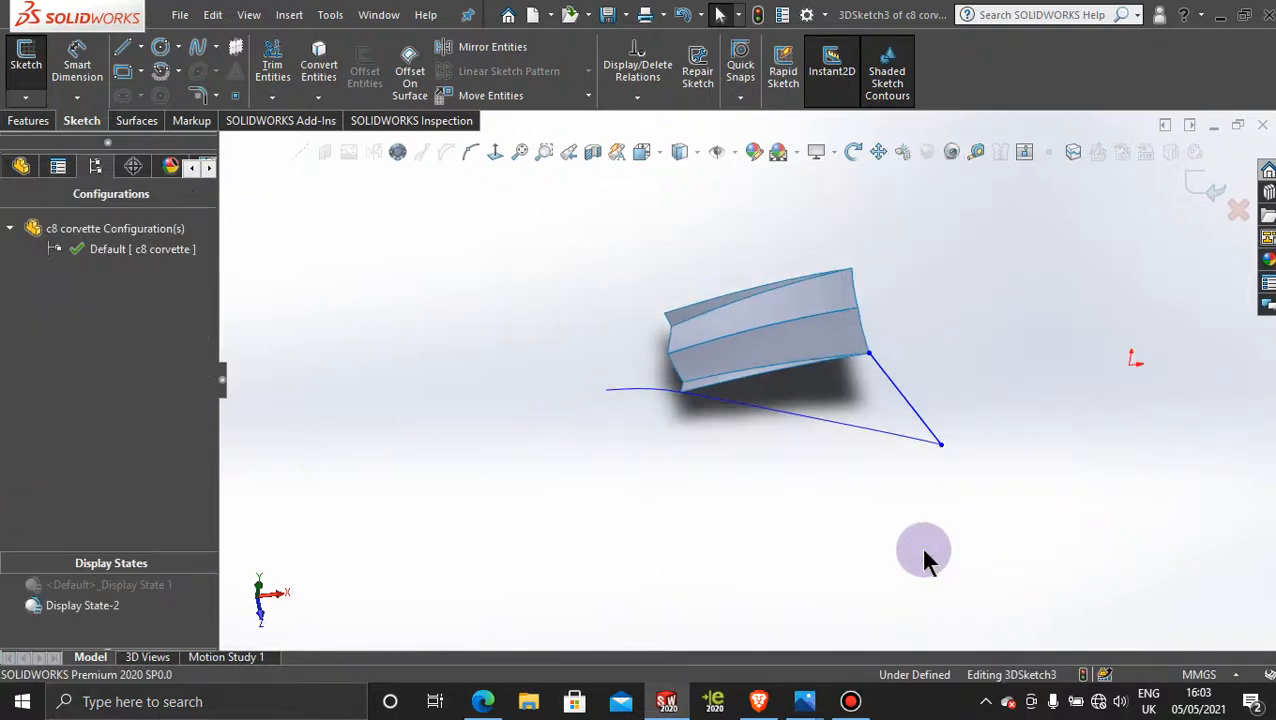
double_click(117, 588)
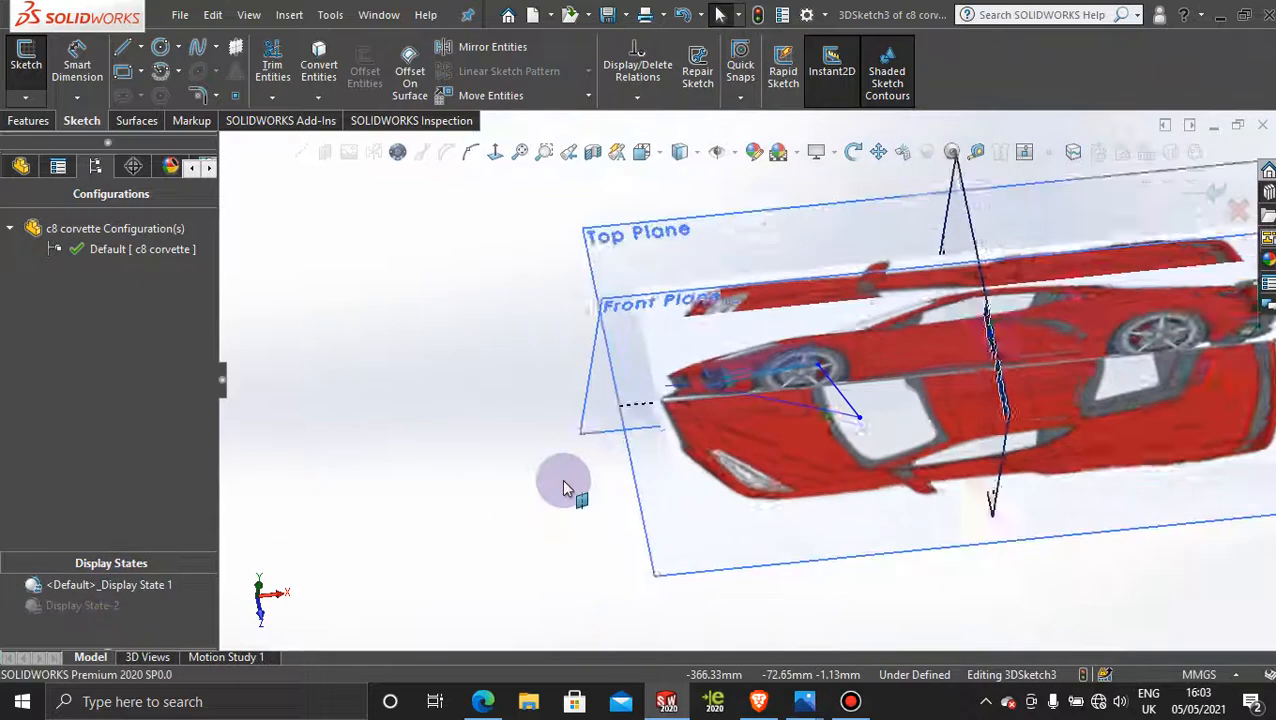
left_click(618, 262)
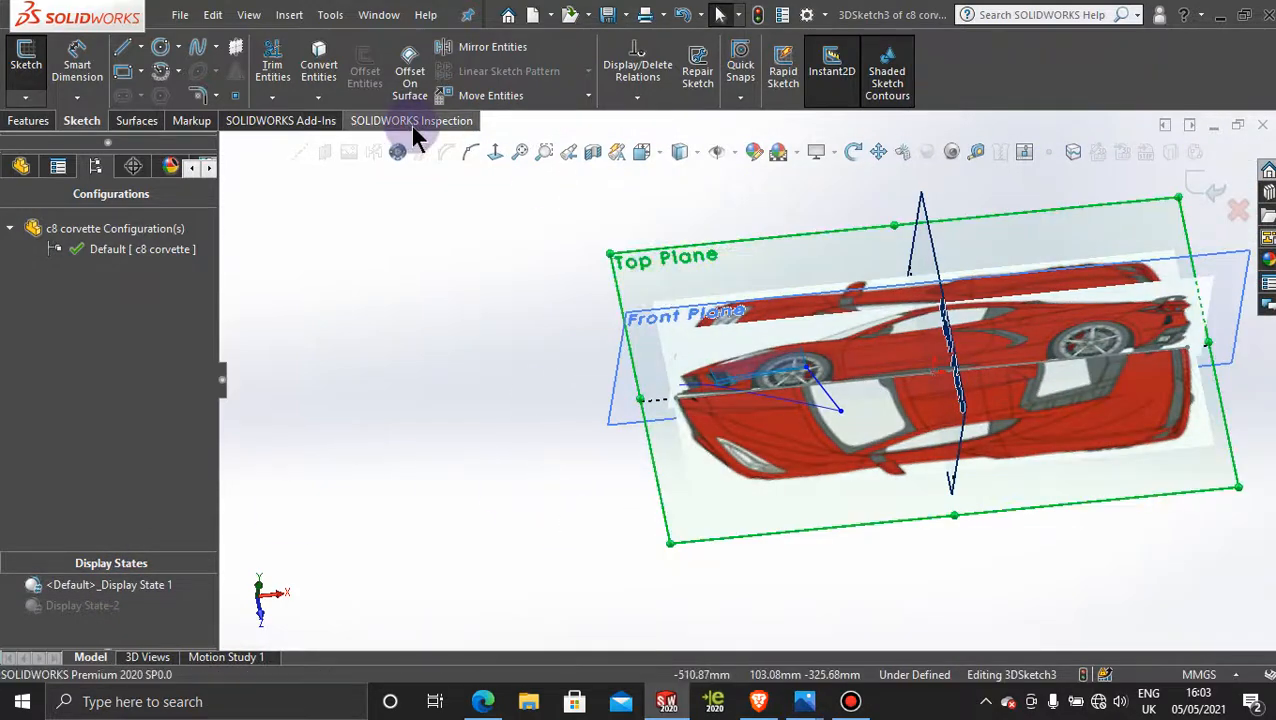
left_click(495, 152)
scroll(1160, 478, "down", 5)
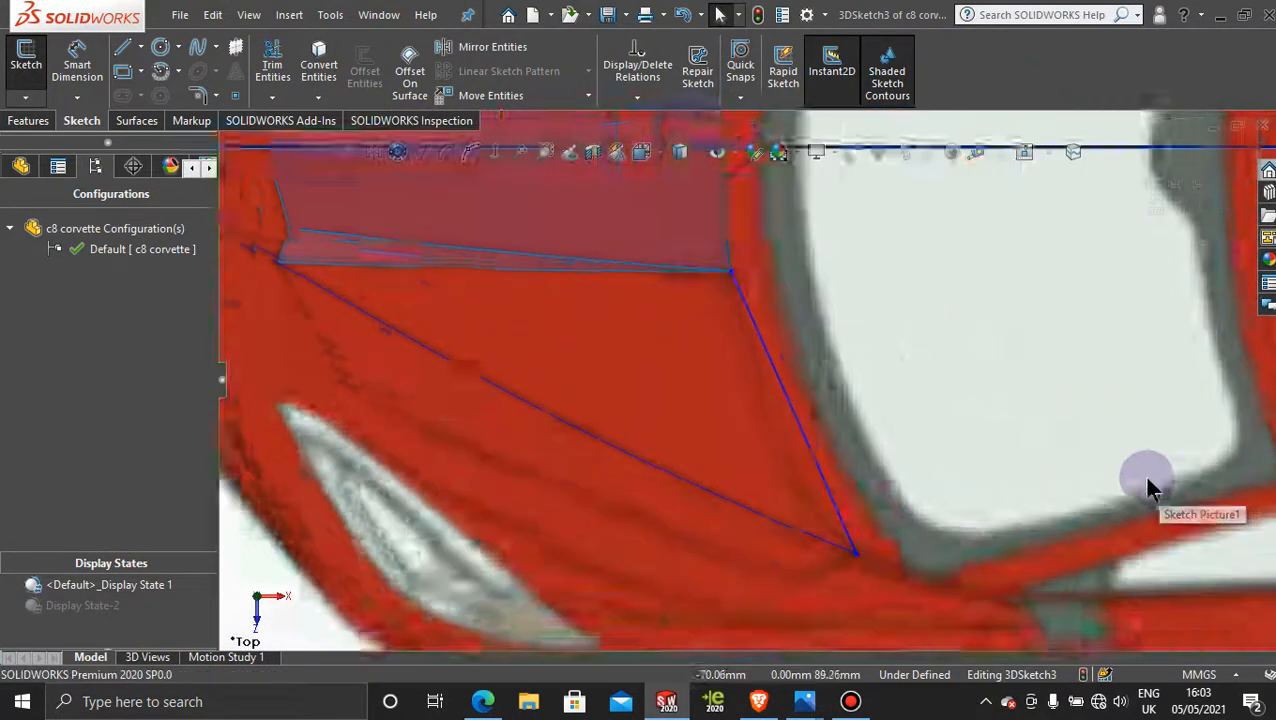
Step: Bend the spline with the tangent handles at both ends so it follows the hood's rear edge in the top picture
left_click(697, 375)
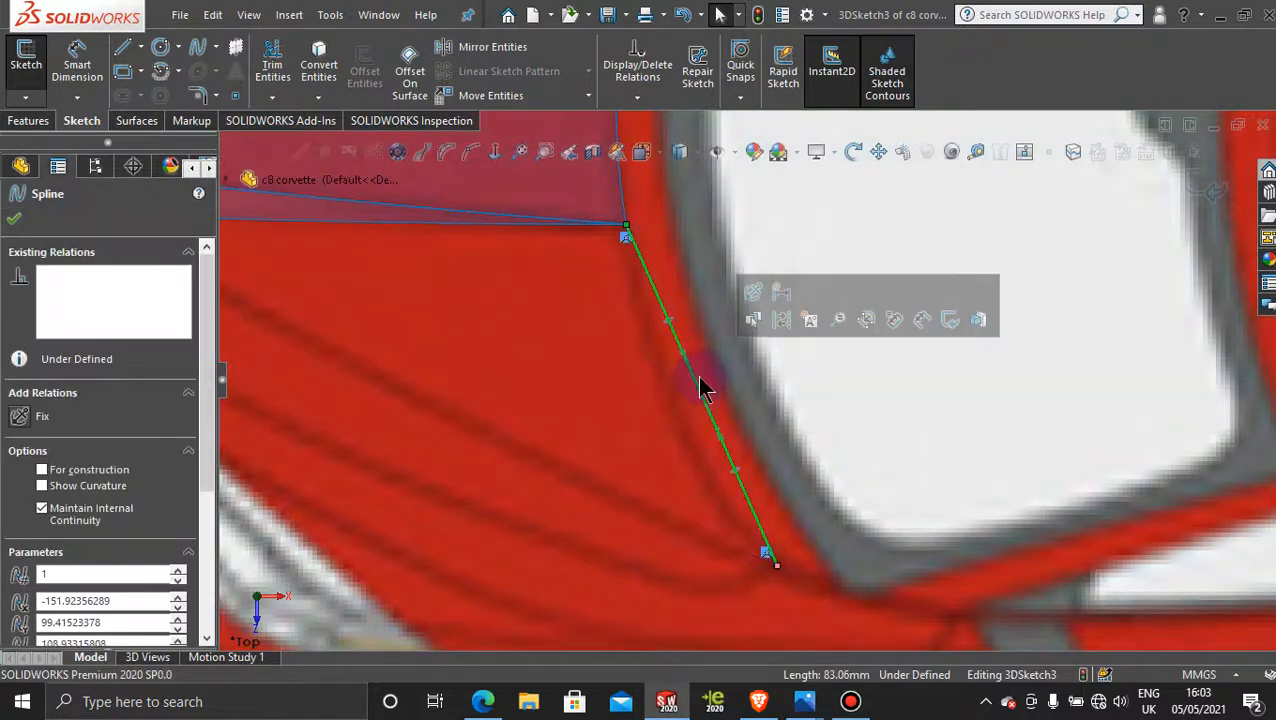
left_click_drag(686, 370, 659, 400)
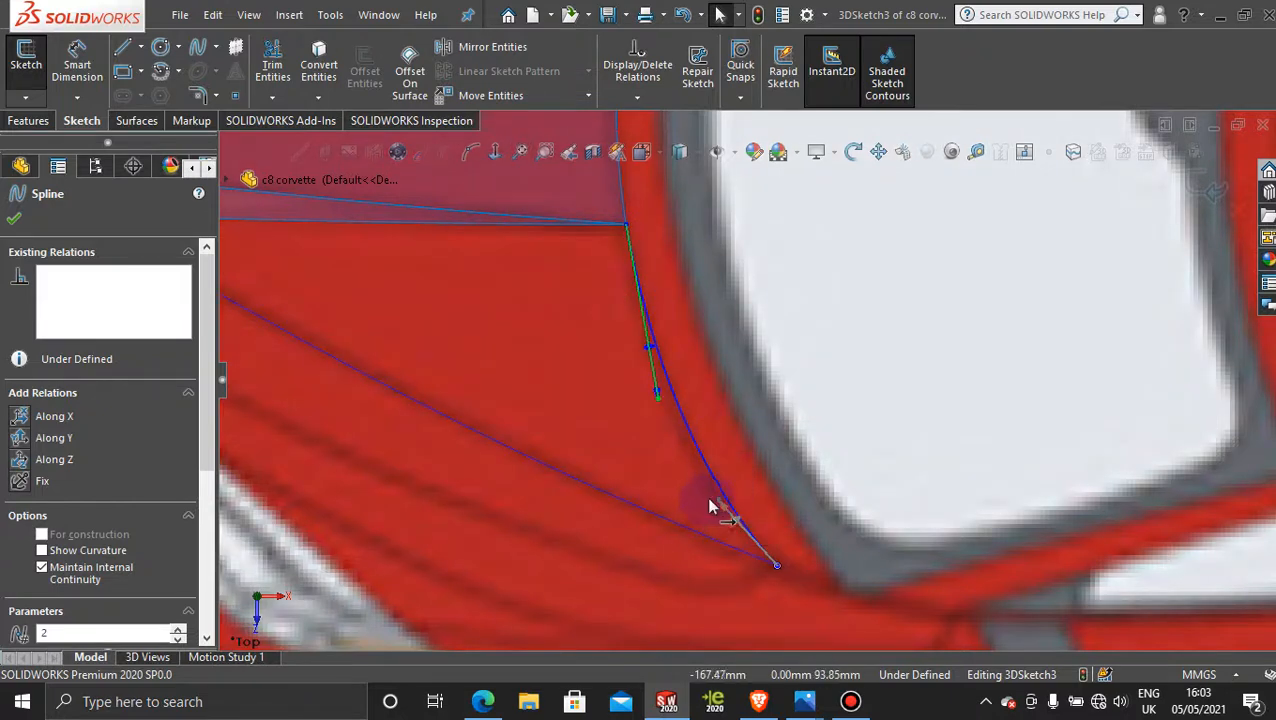
left_click_drag(716, 503, 711, 497)
Step: Try to make the spline tangent to the hood surface's rear edge, and undo the relation
scroll(960, 430, "up", 5)
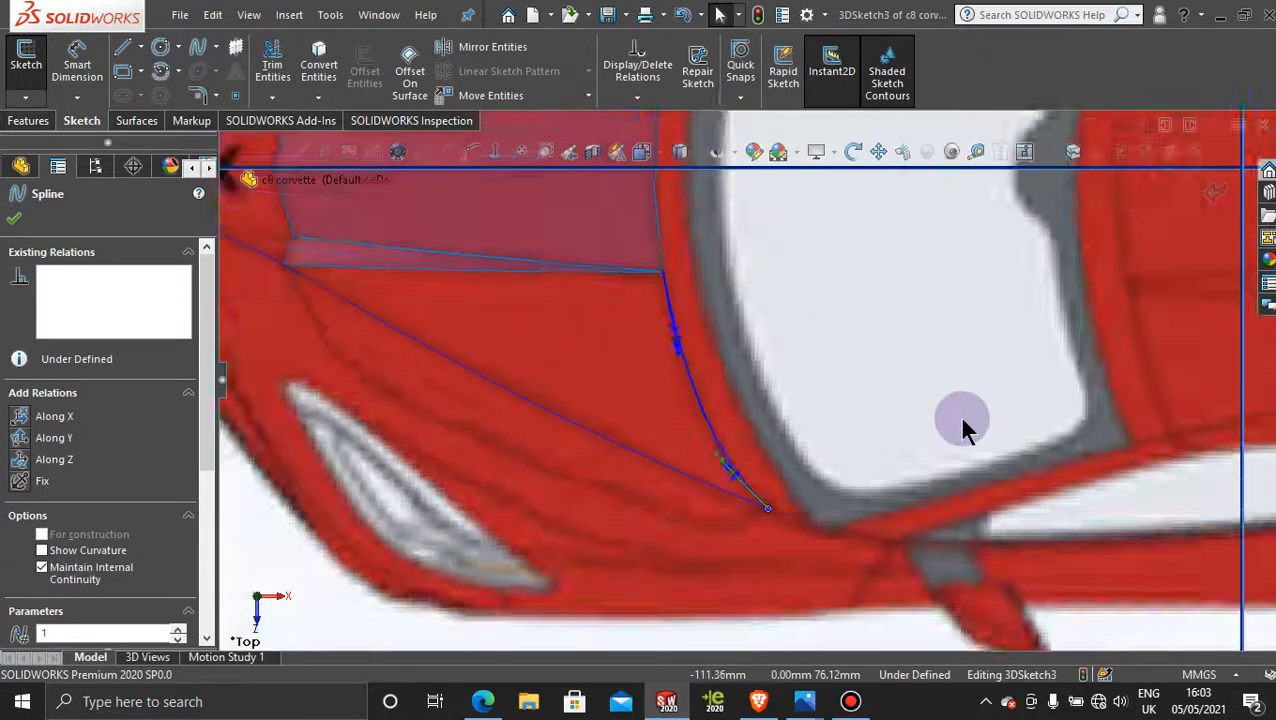
scroll(693, 368, "down", 4)
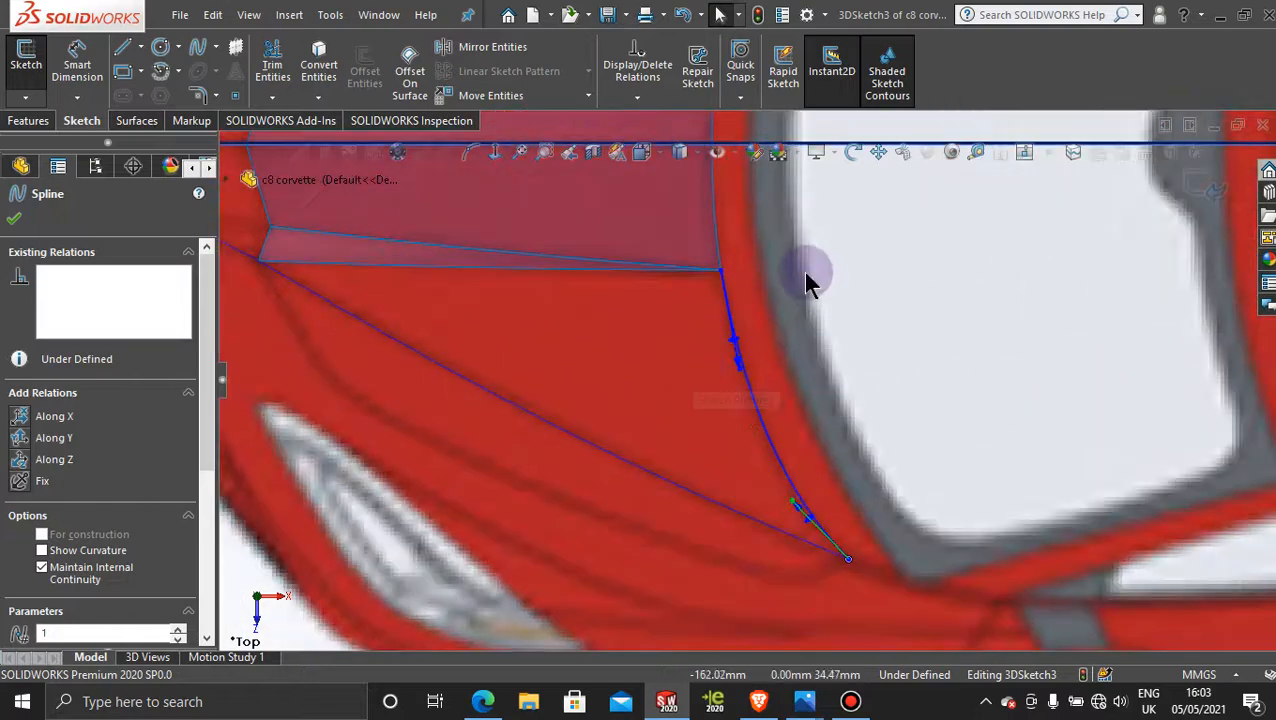
scroll(822, 280, "up", 4)
scroll(826, 286, "down", 3)
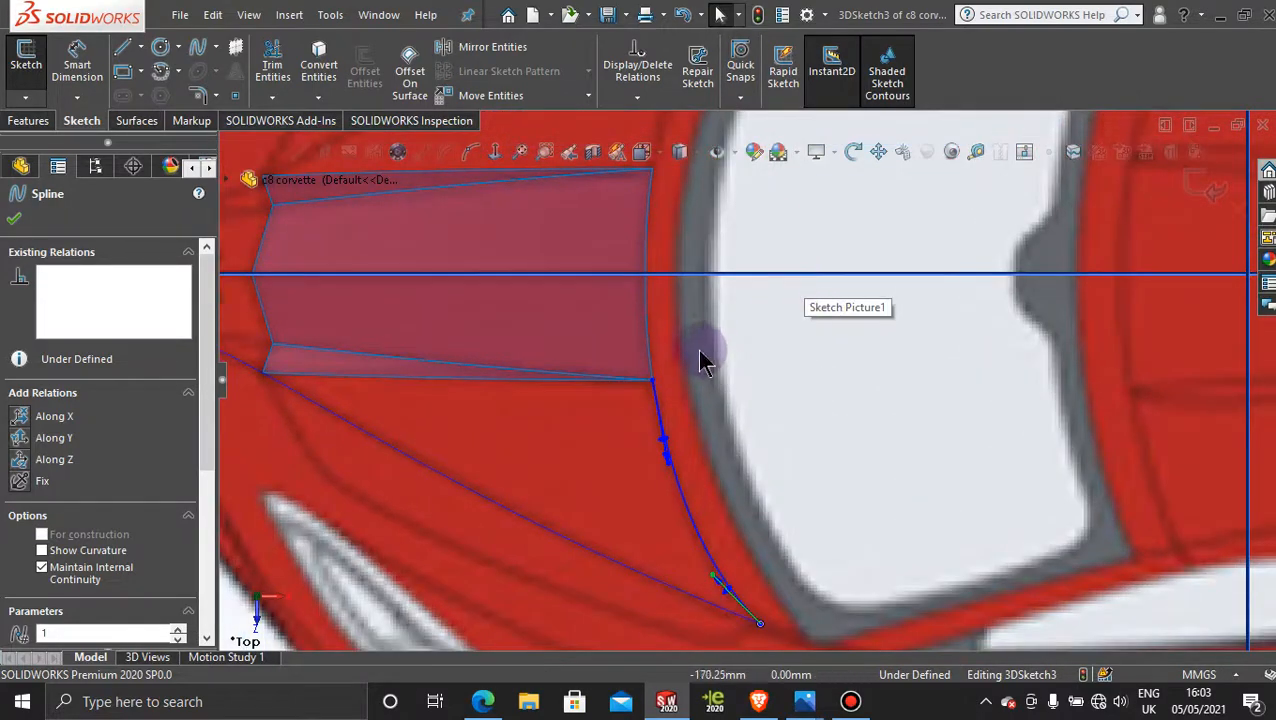
left_click(648, 334)
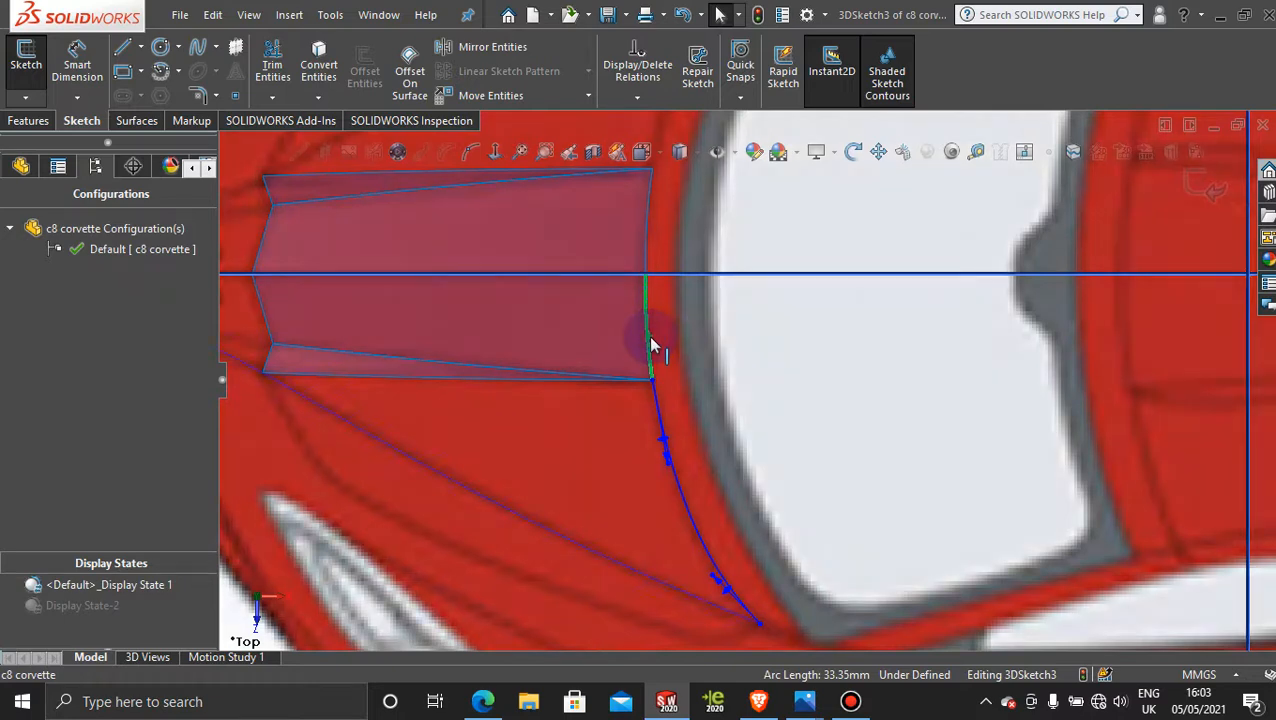
left_click(660, 425, "ctrl")
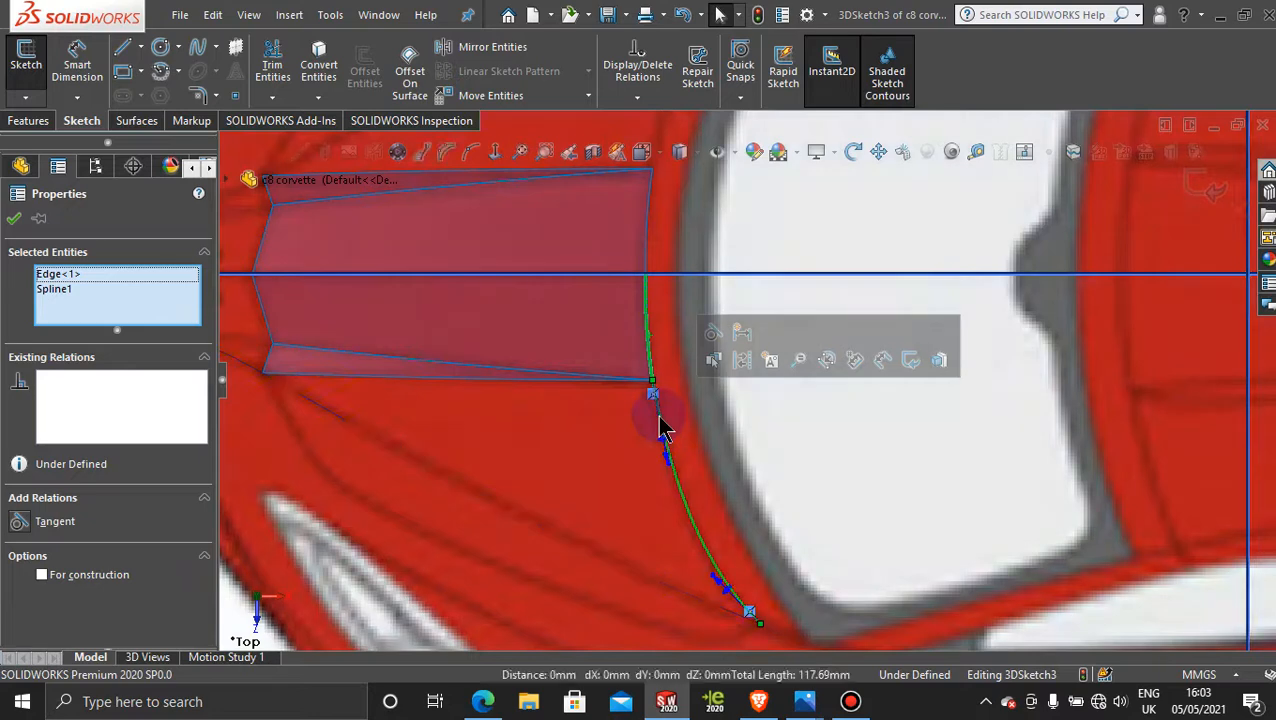
left_click(710, 333)
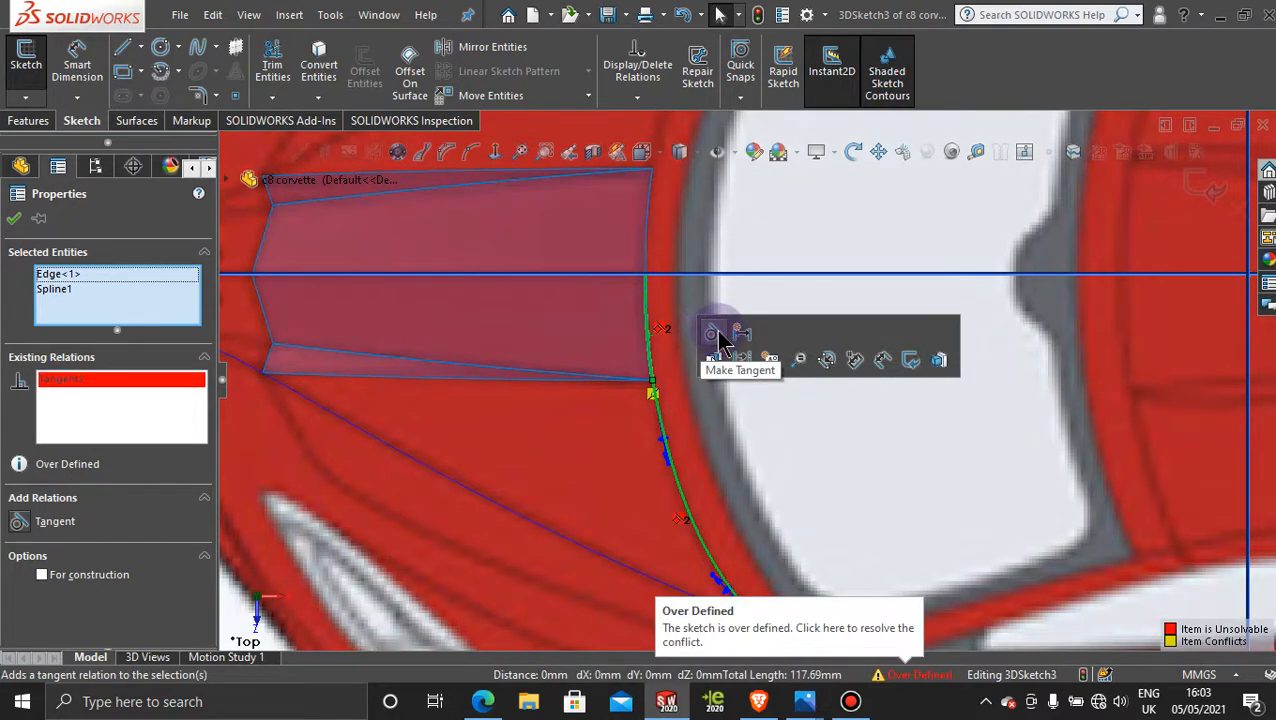
left_click(15, 221)
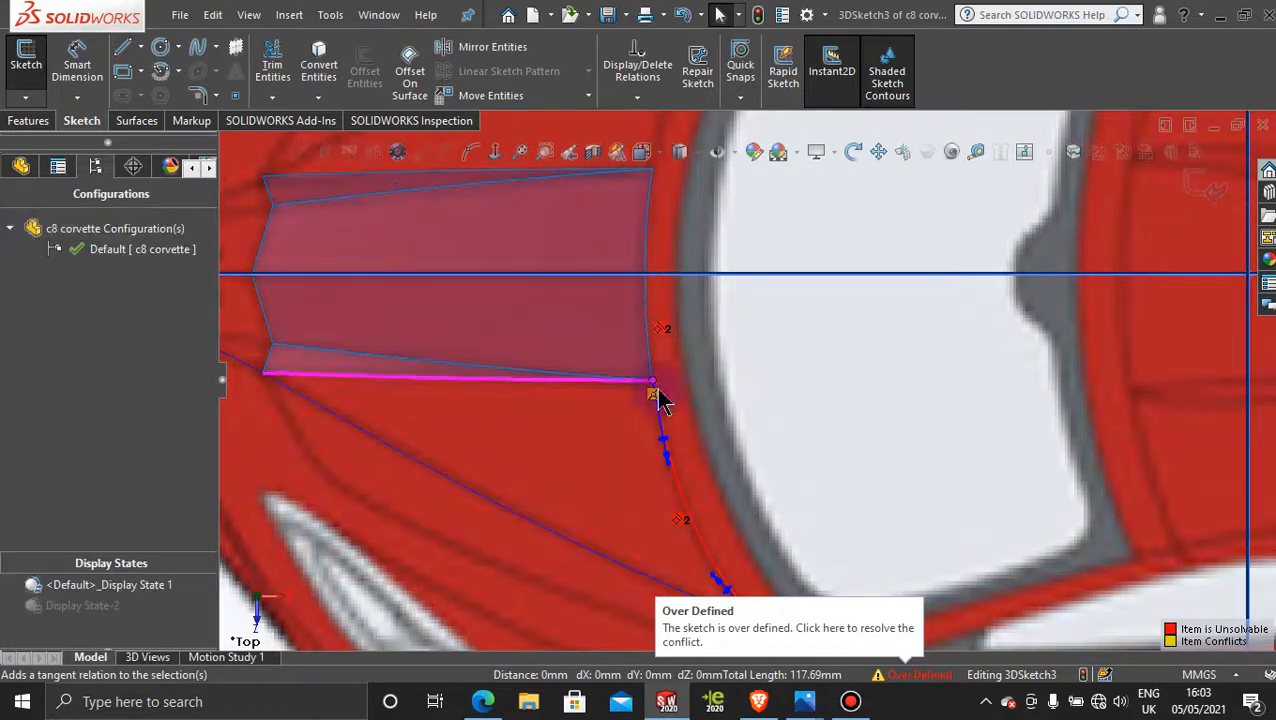
key("ctrl+z")
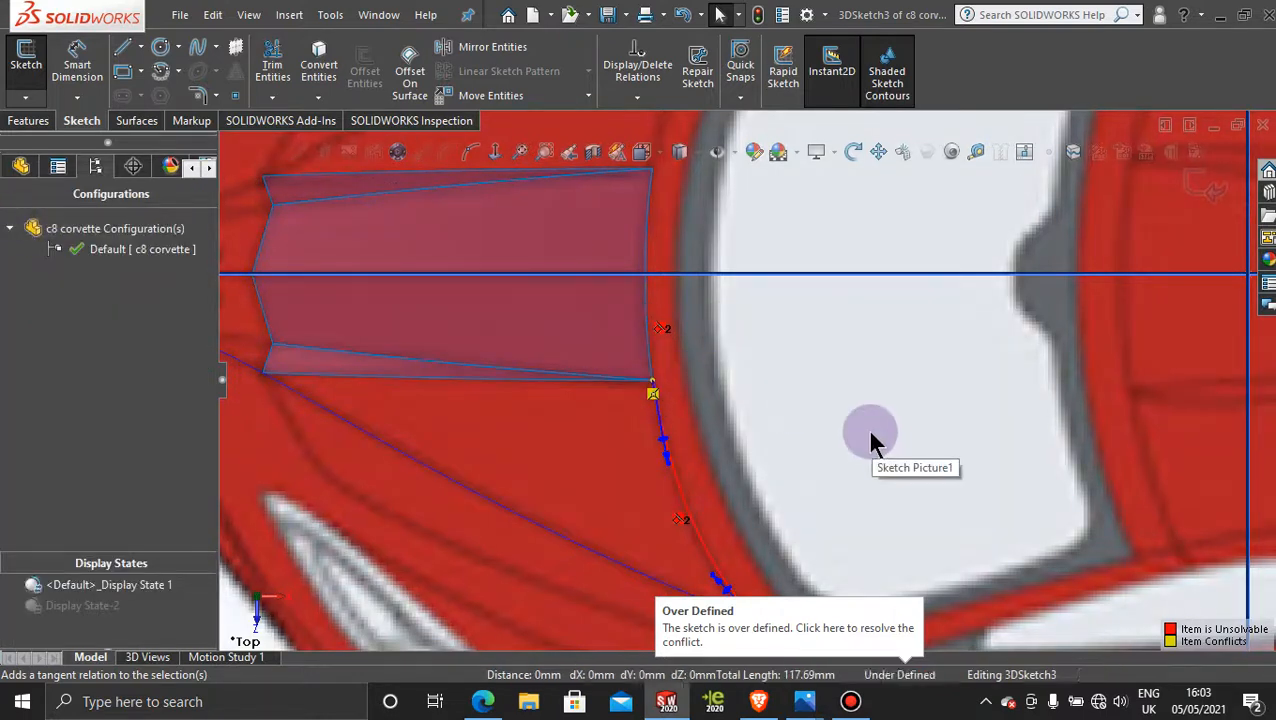
Step: Adjust the tangent handle at the spline's outer end to refine its curve along the hood's rear edge, and exit the 3D sketch
scroll(870, 440, "up", 3)
scroll(808, 445, "up", 1)
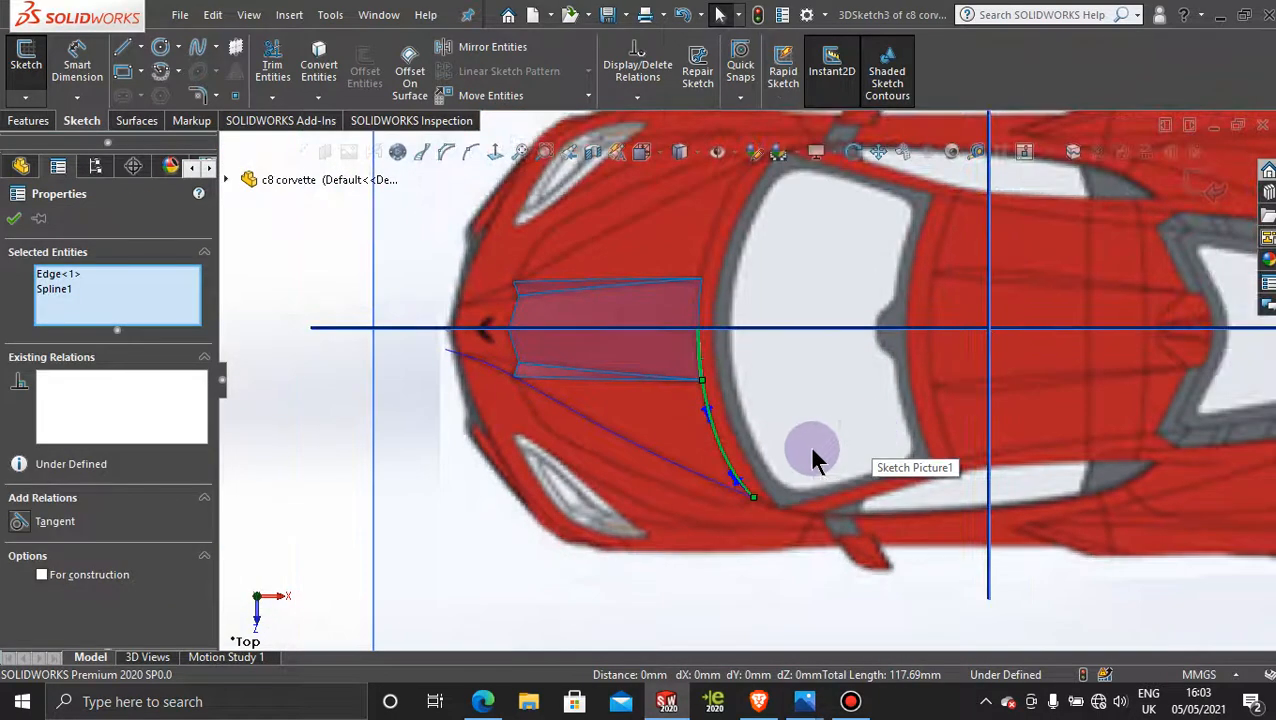
scroll(760, 462, "down", 4)
scroll(678, 470, "up", 2)
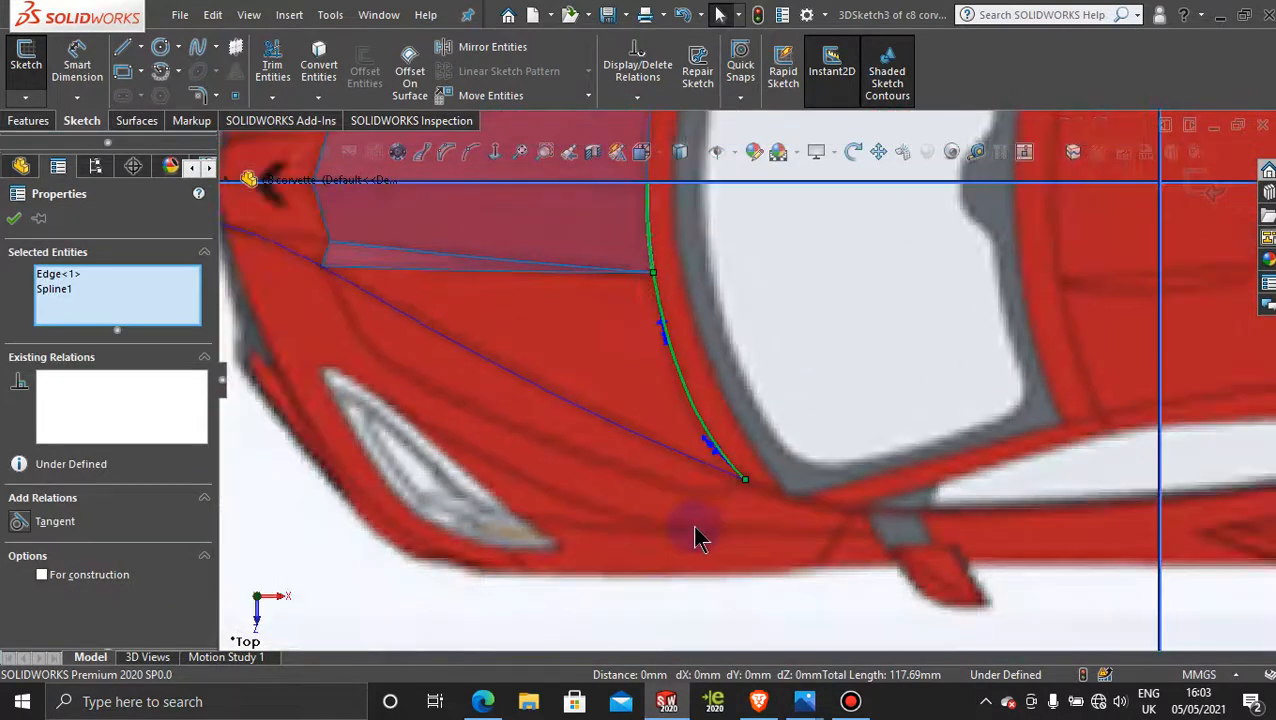
scroll(695, 470, "down", 3)
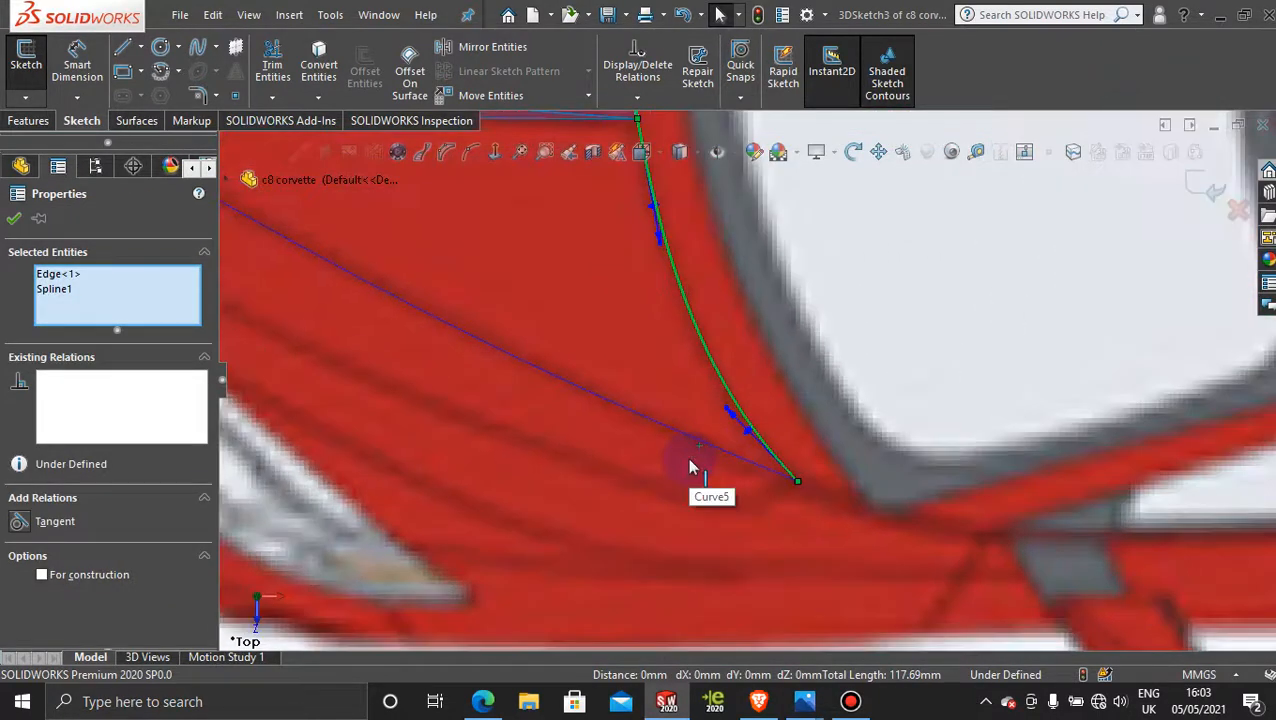
left_click(728, 416)
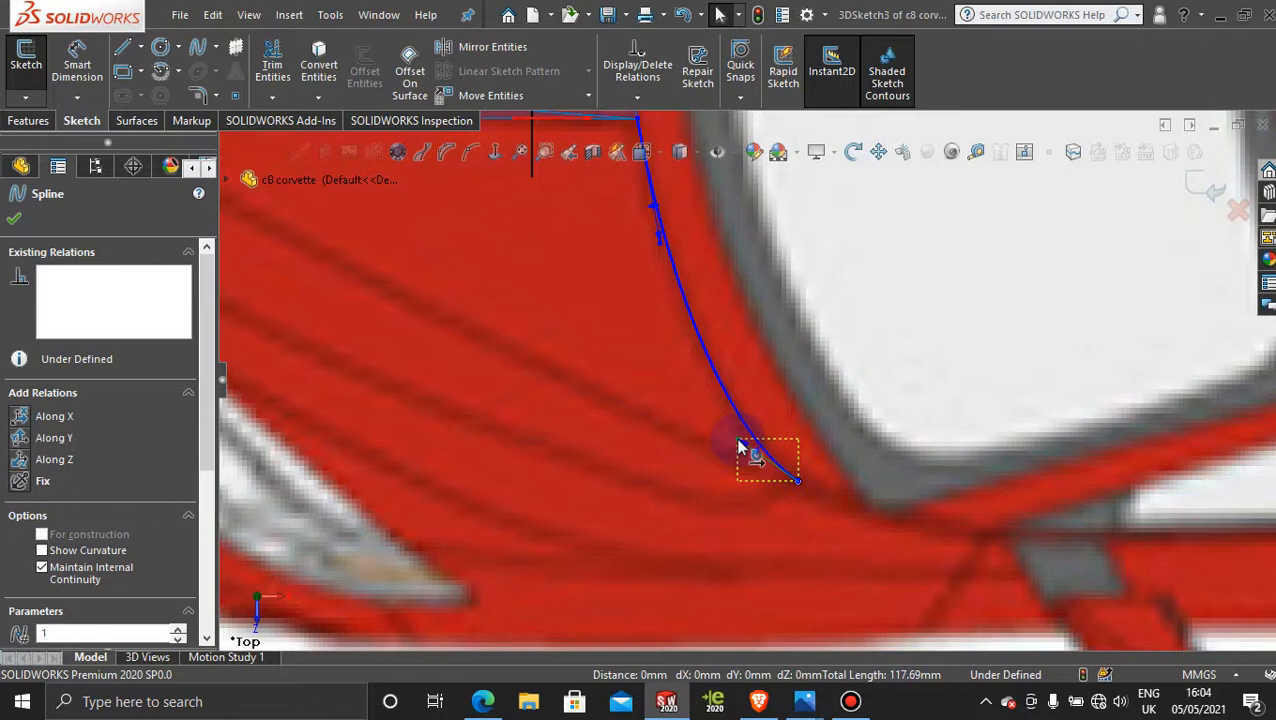
left_click_drag(738, 441, 740, 441)
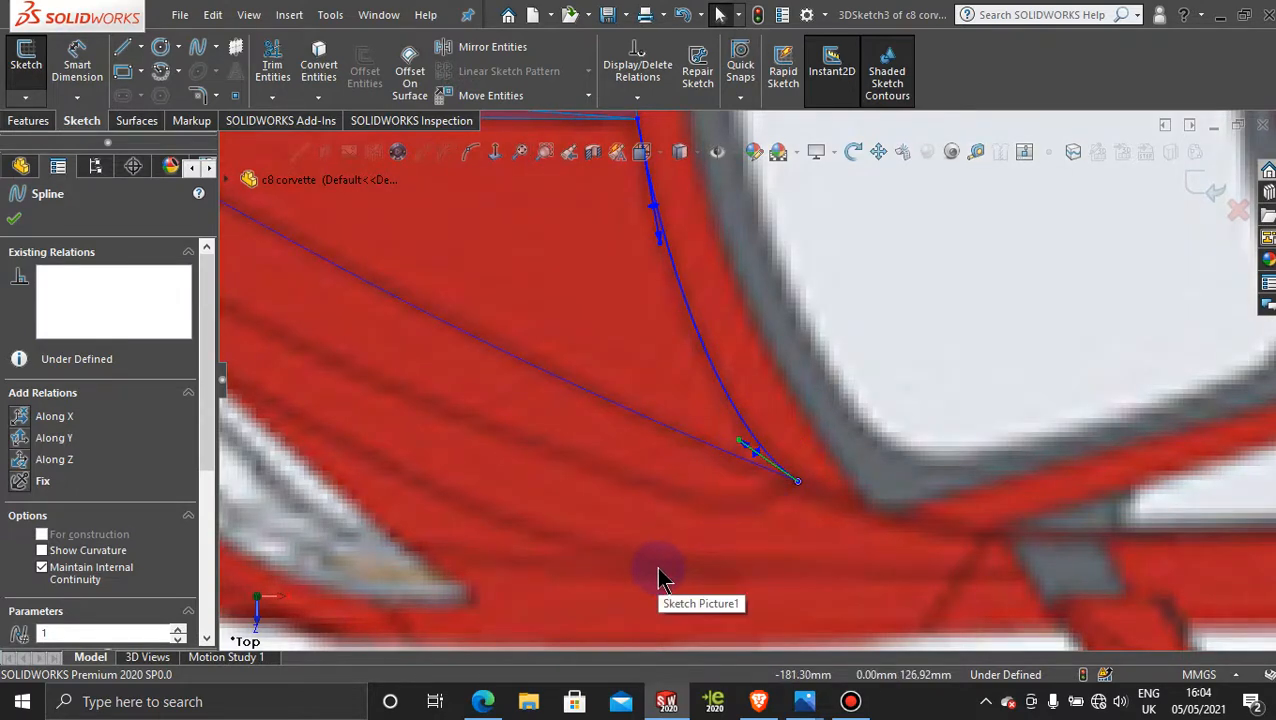
scroll(656, 566, "up", 5)
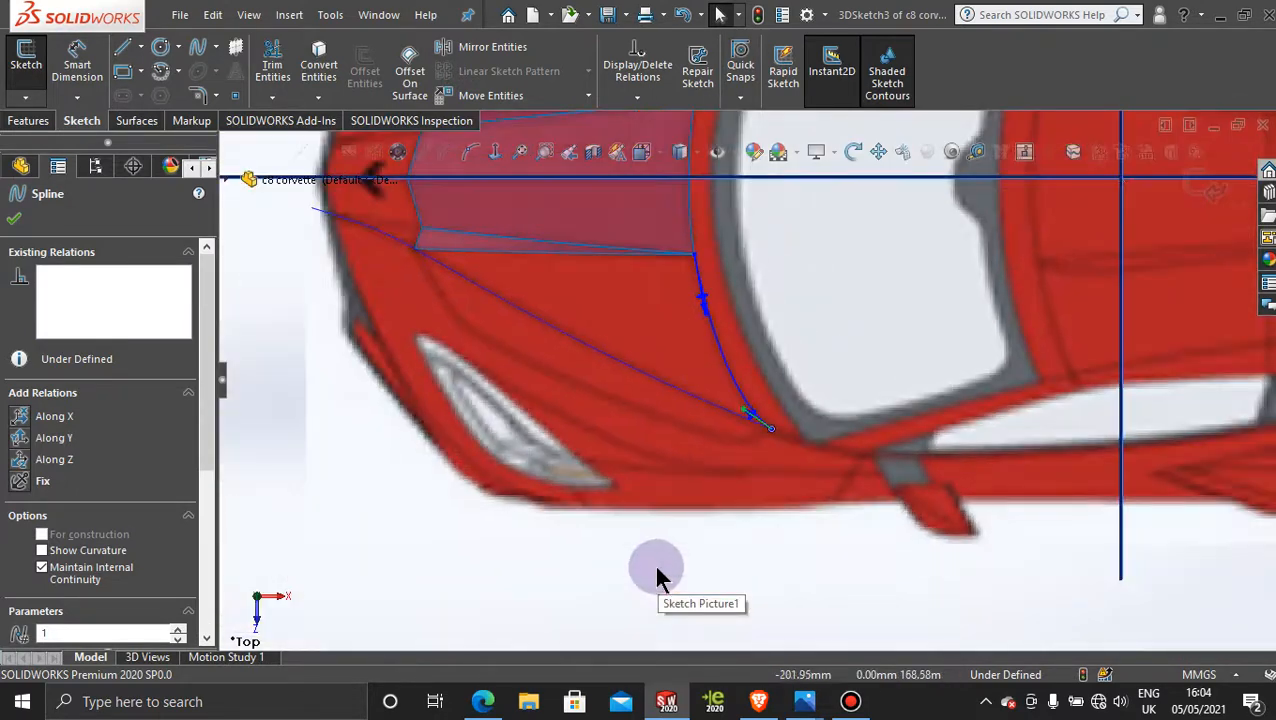
scroll(503, 287, "down", 3)
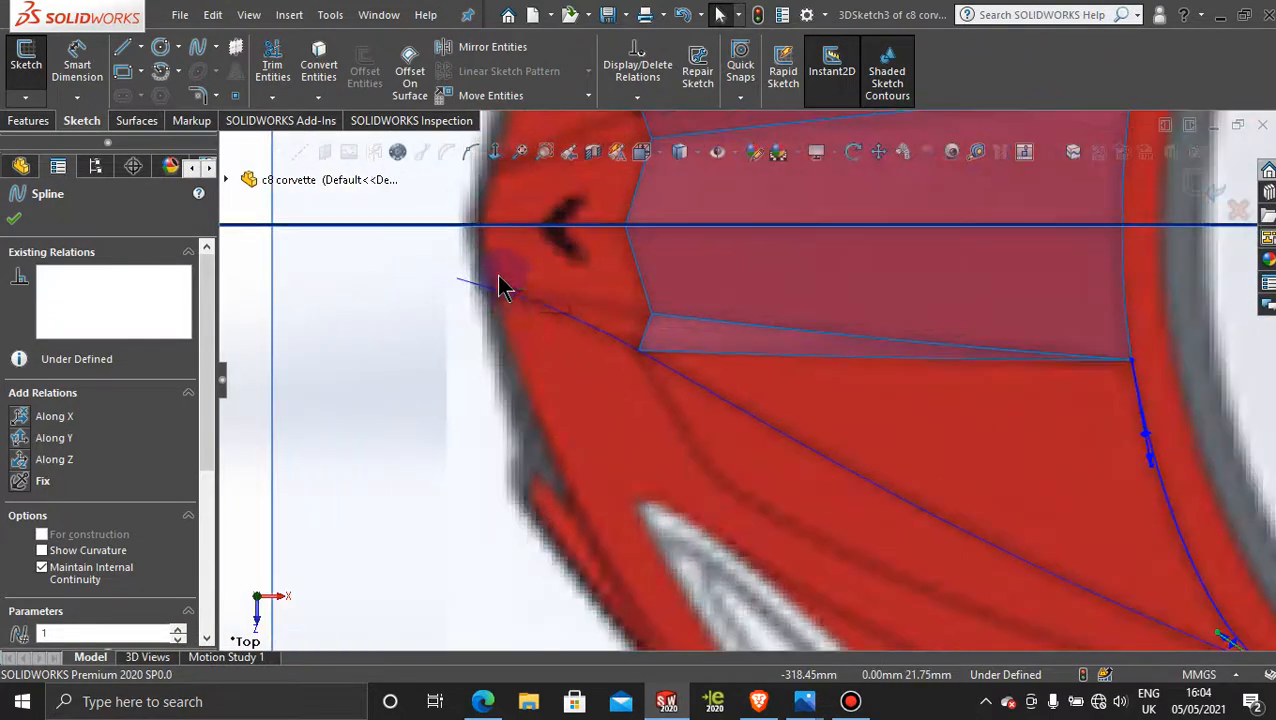
scroll(1000, 510, "up", 2)
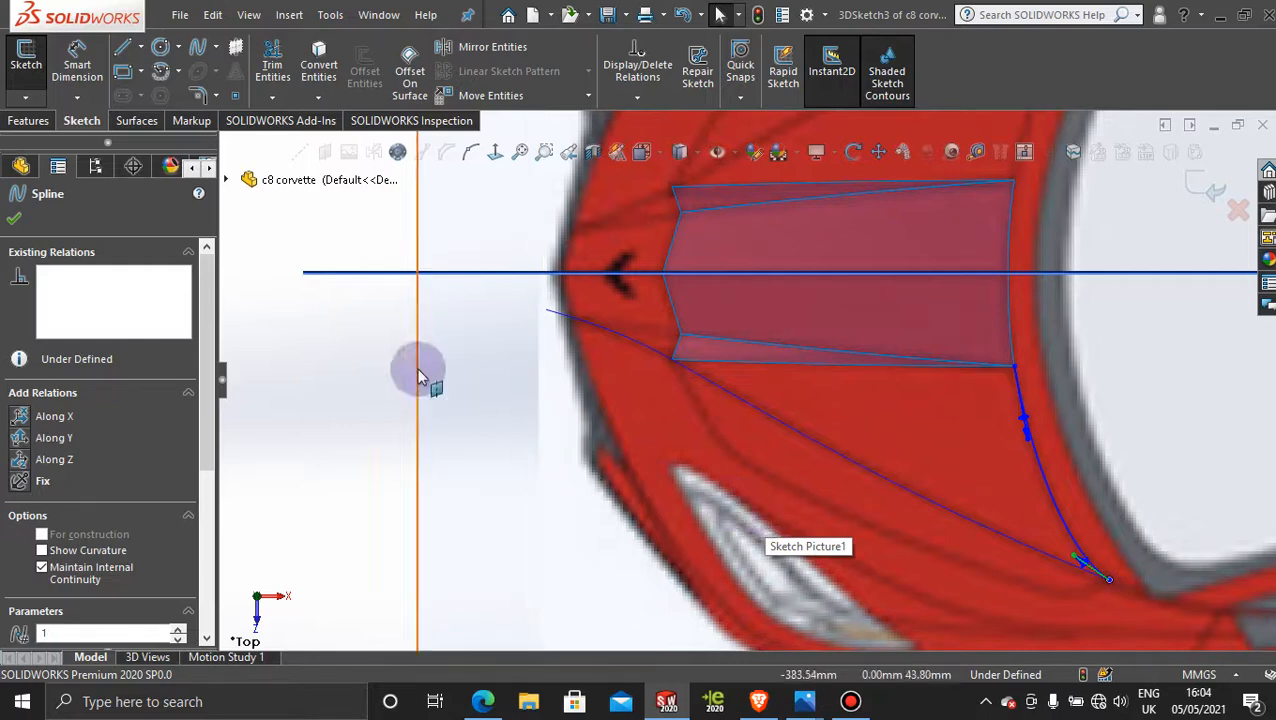
left_click(1195, 186)
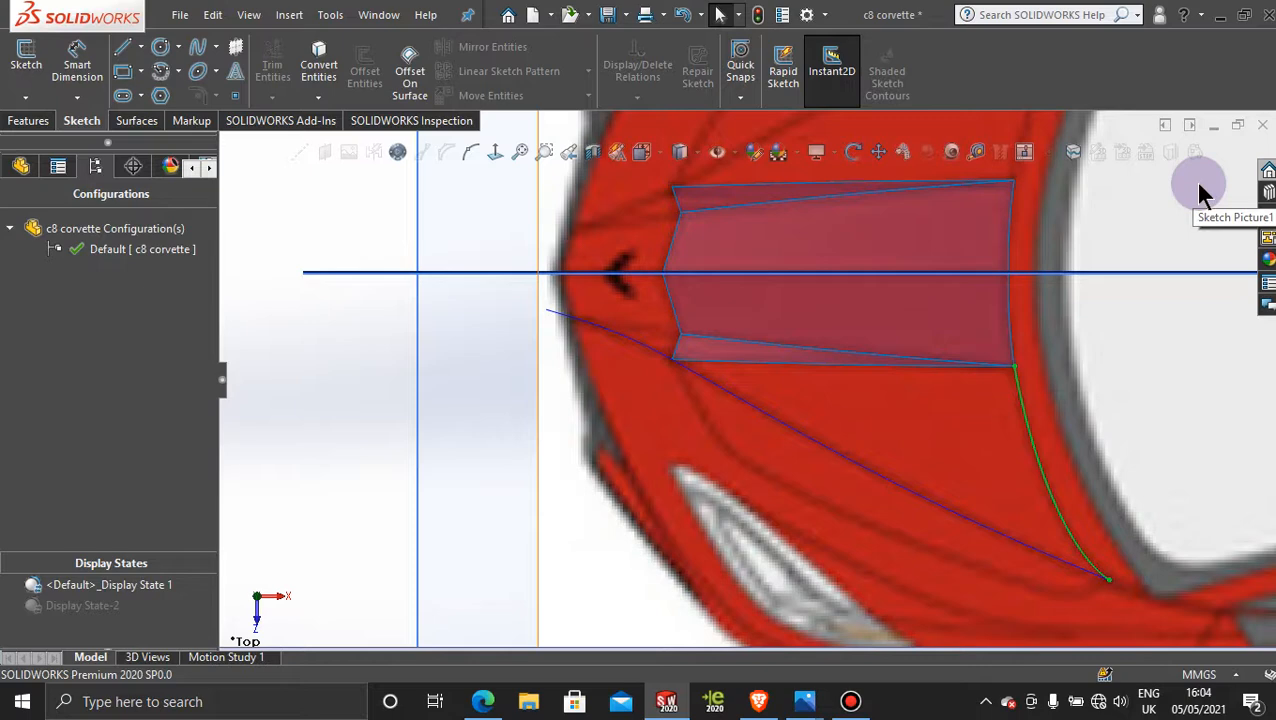
left_click(1105, 390)
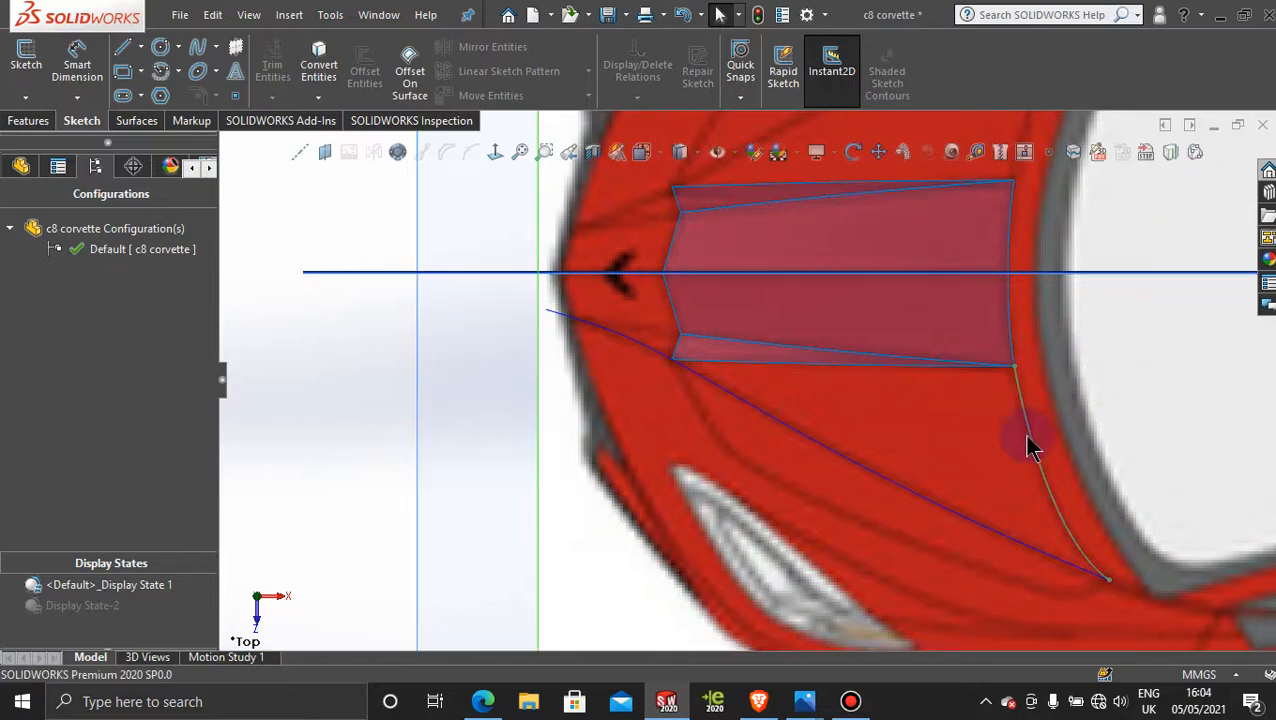
left_click(556, 240)
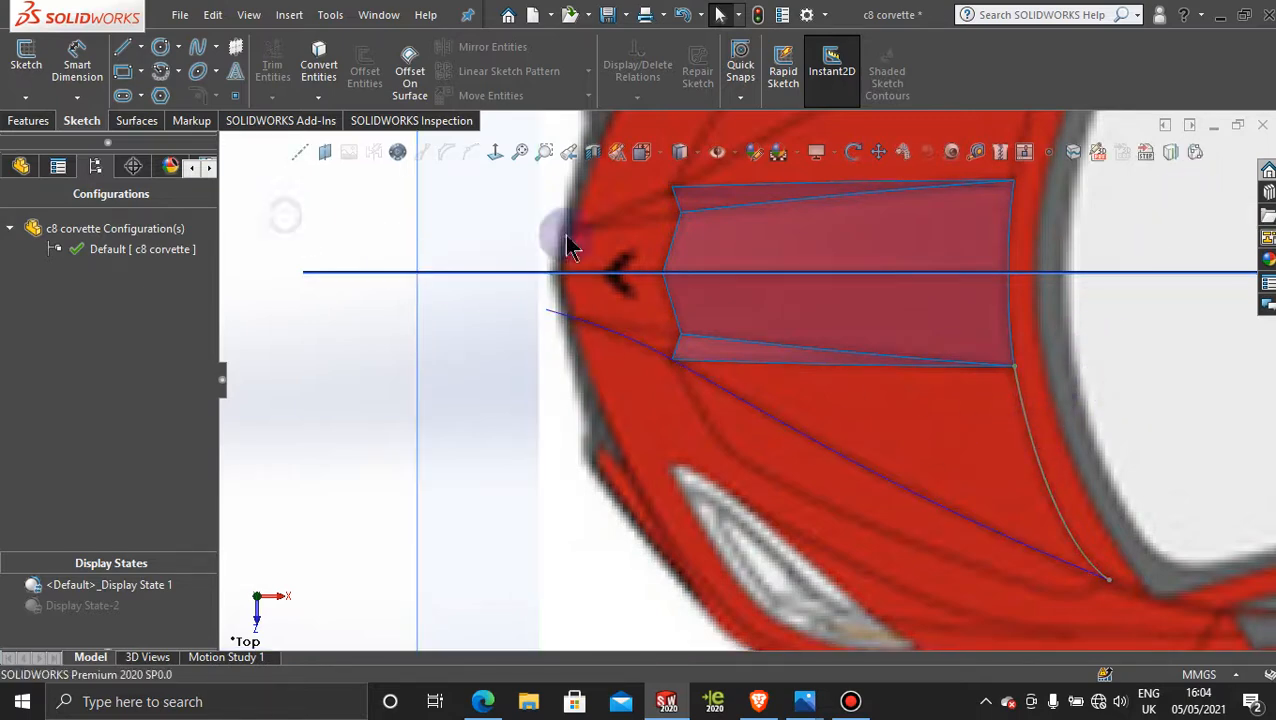
Step: Reopen the spline's 3D sketch and examine its shape from the front and side against the crease curve and reference pictures
scroll(712, 445, "up", 3)
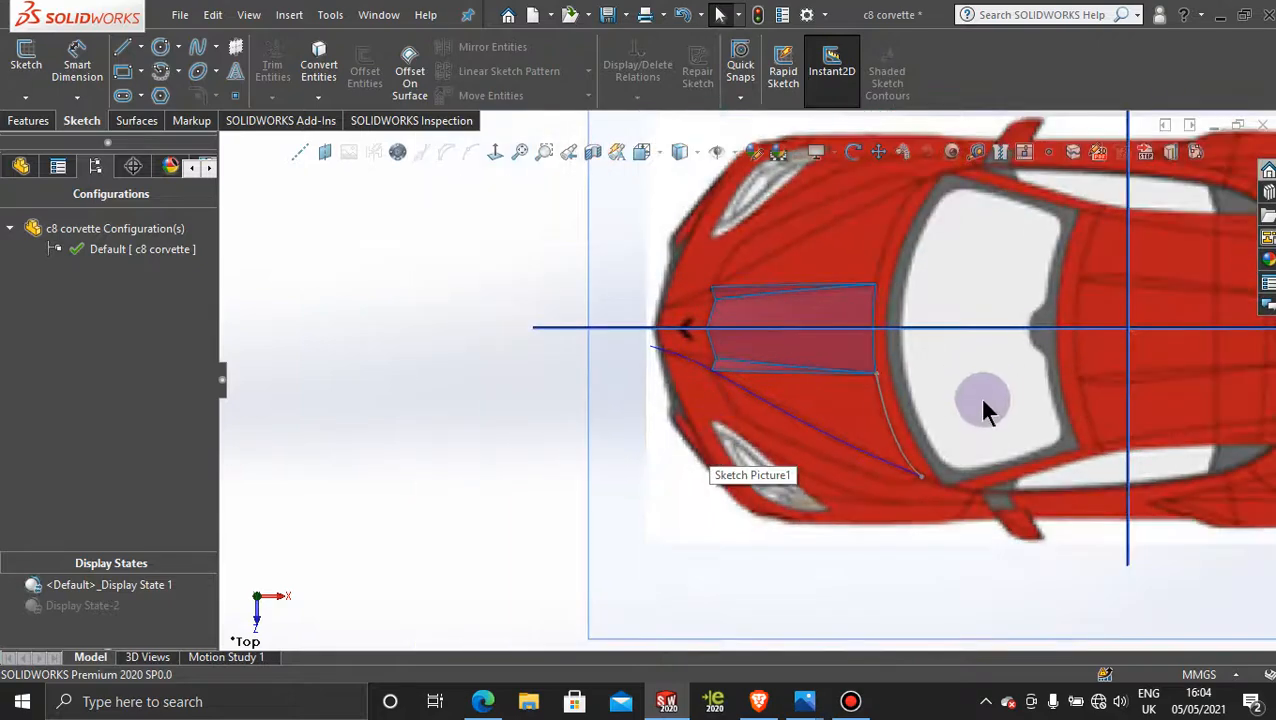
middle_click_drag(812, 404, 812, 465)
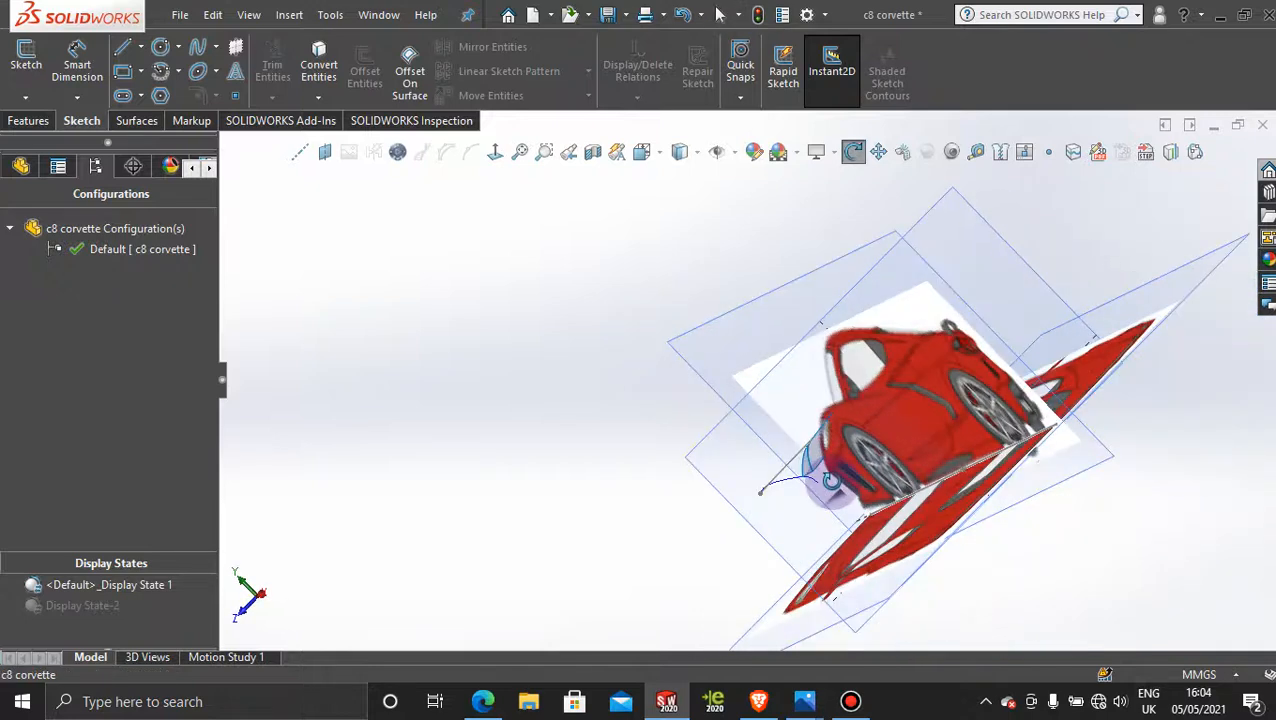
left_click(803, 462)
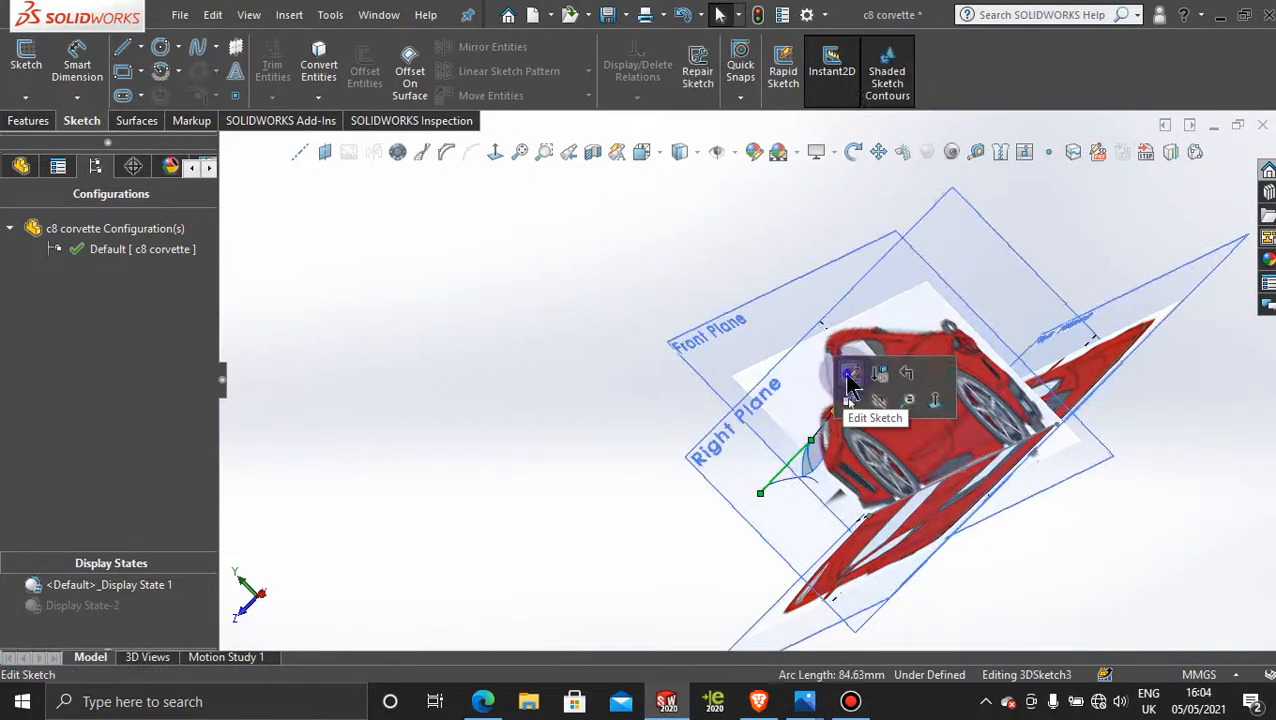
left_click(846, 372)
left_click(590, 236)
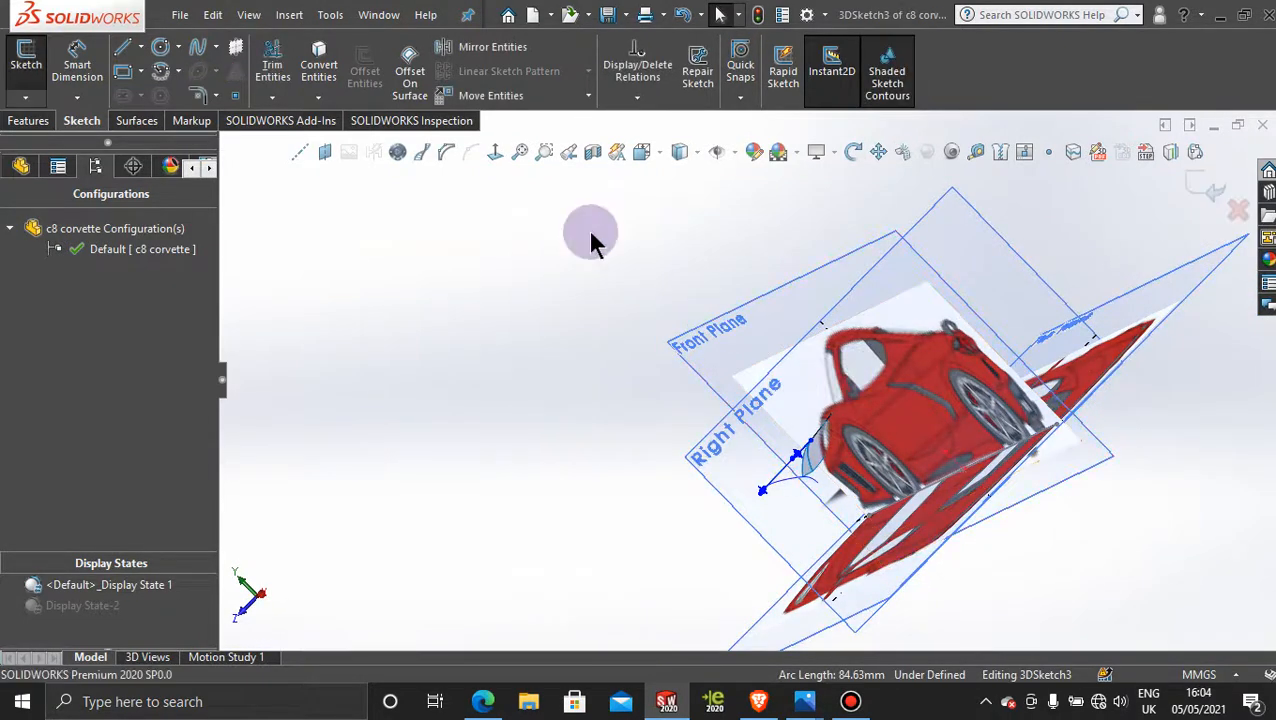
left_click(495, 151)
middle_click_drag(803, 283, 647, 396)
scroll(703, 378, "down", 3)
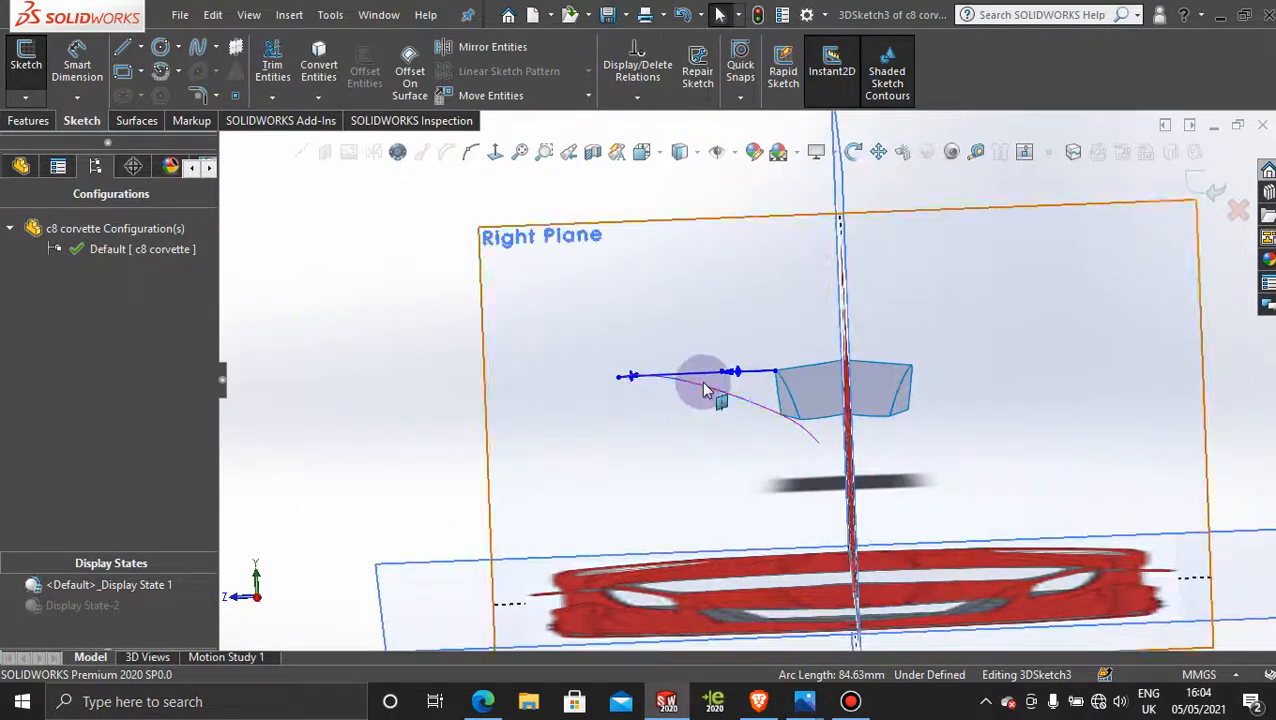
scroll(703, 383, "down", 4)
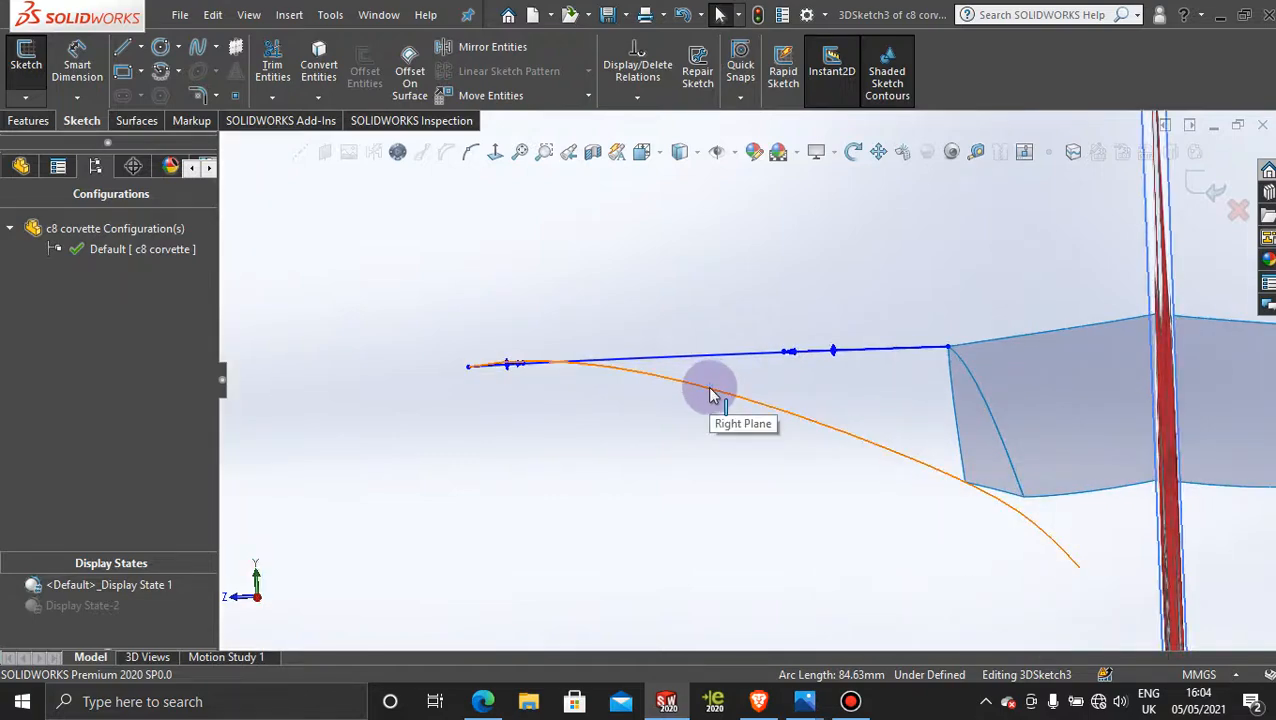
scroll(977, 490, "up", 5)
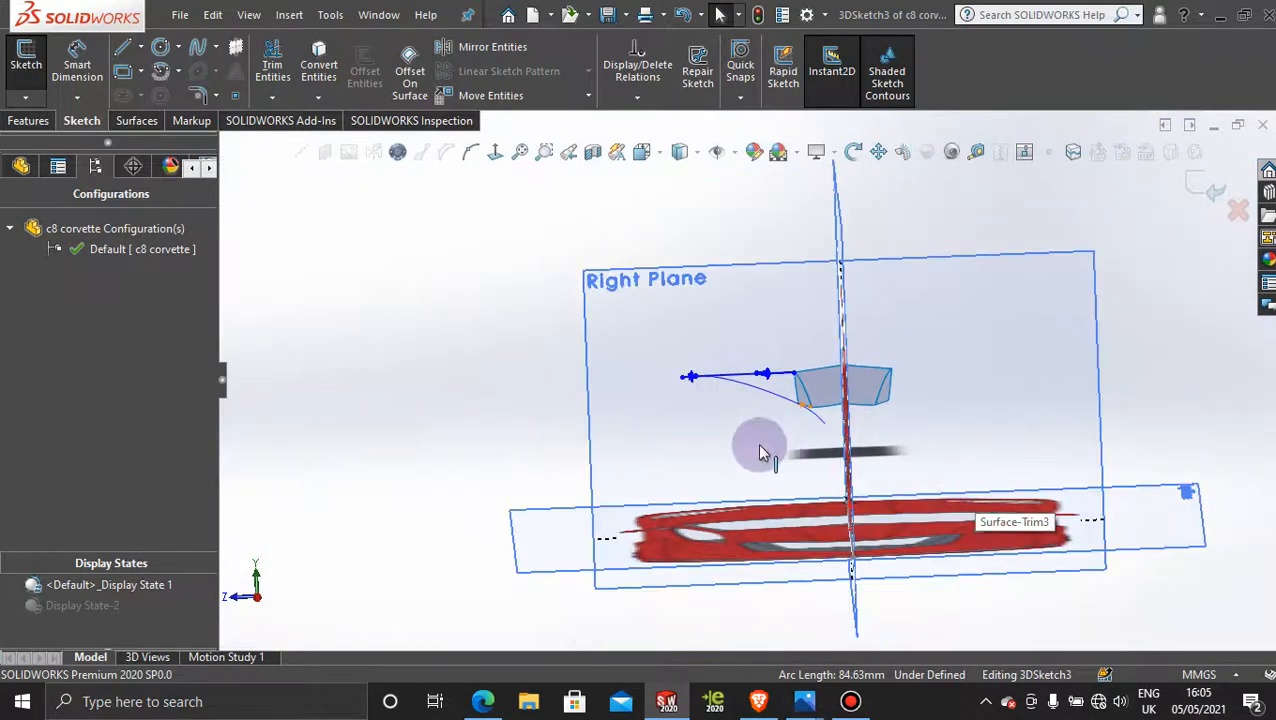
middle_click_drag(757, 443, 878, 439)
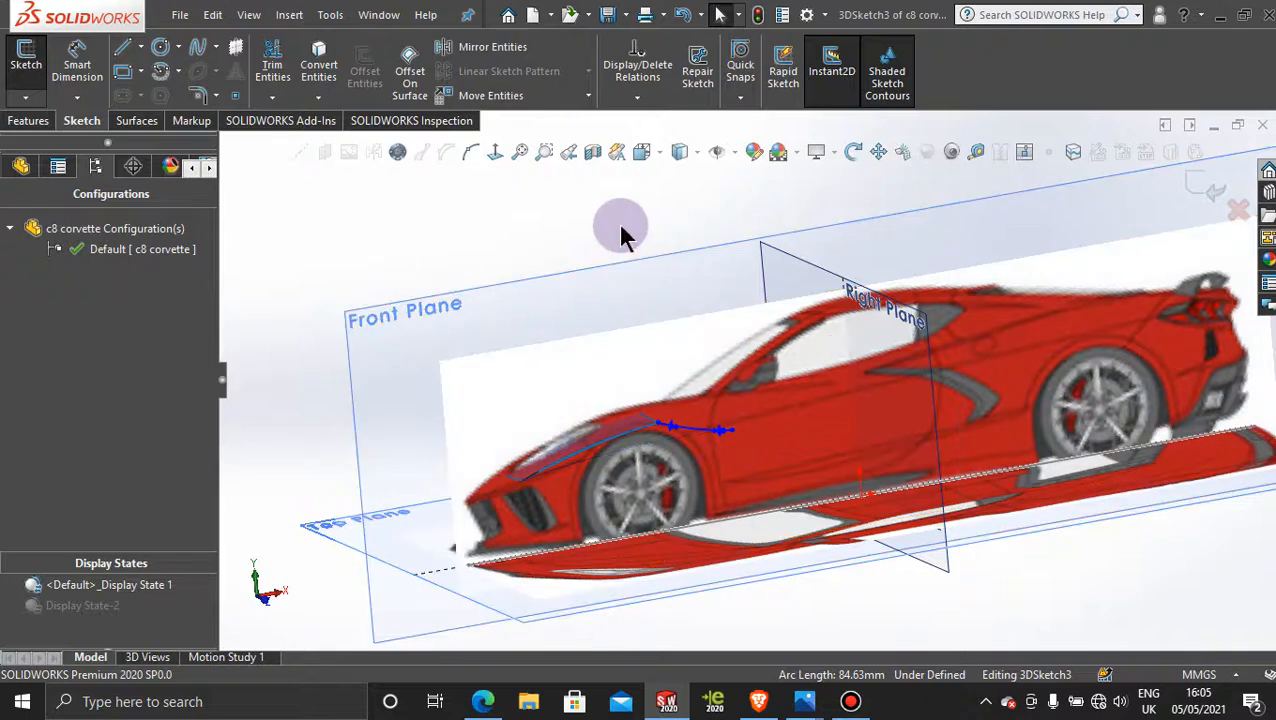
mouse_move(620, 230)
middle_mouse_down()
mouse_move(607, 219)
mouse_move(673, 245)
mouse_move(617, 248)
middle_mouse_up()
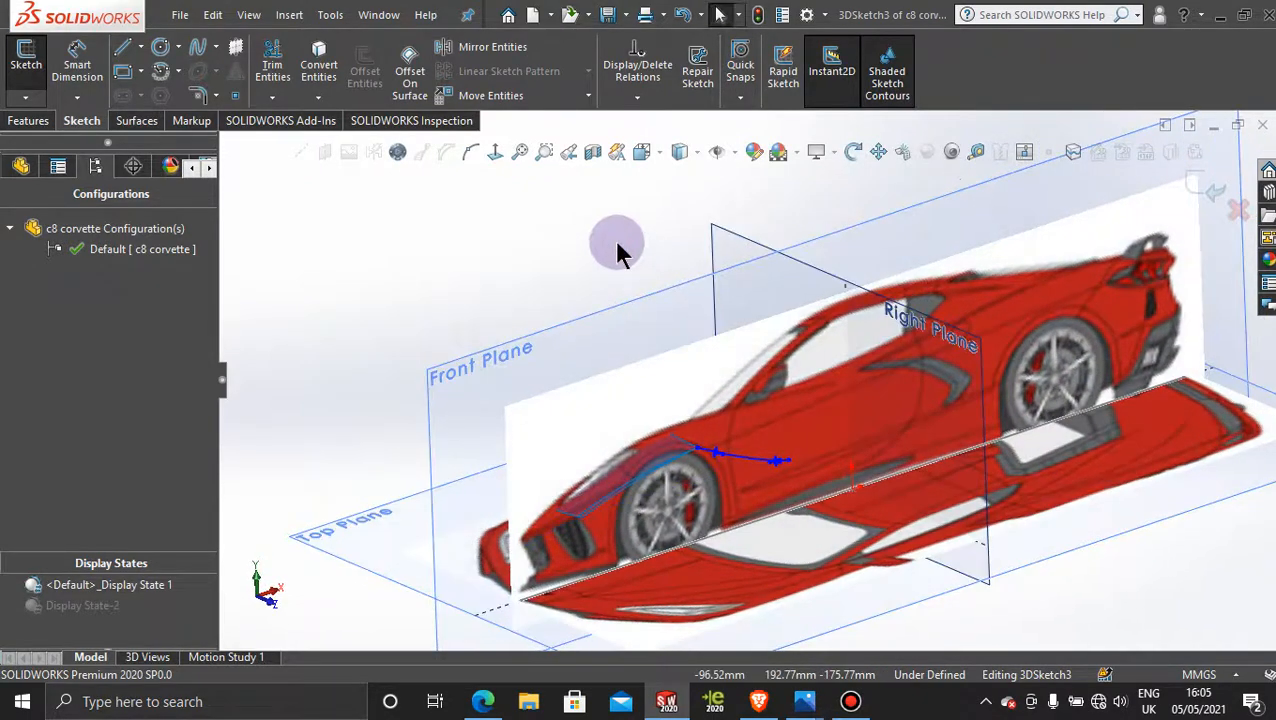
left_click(1208, 188)
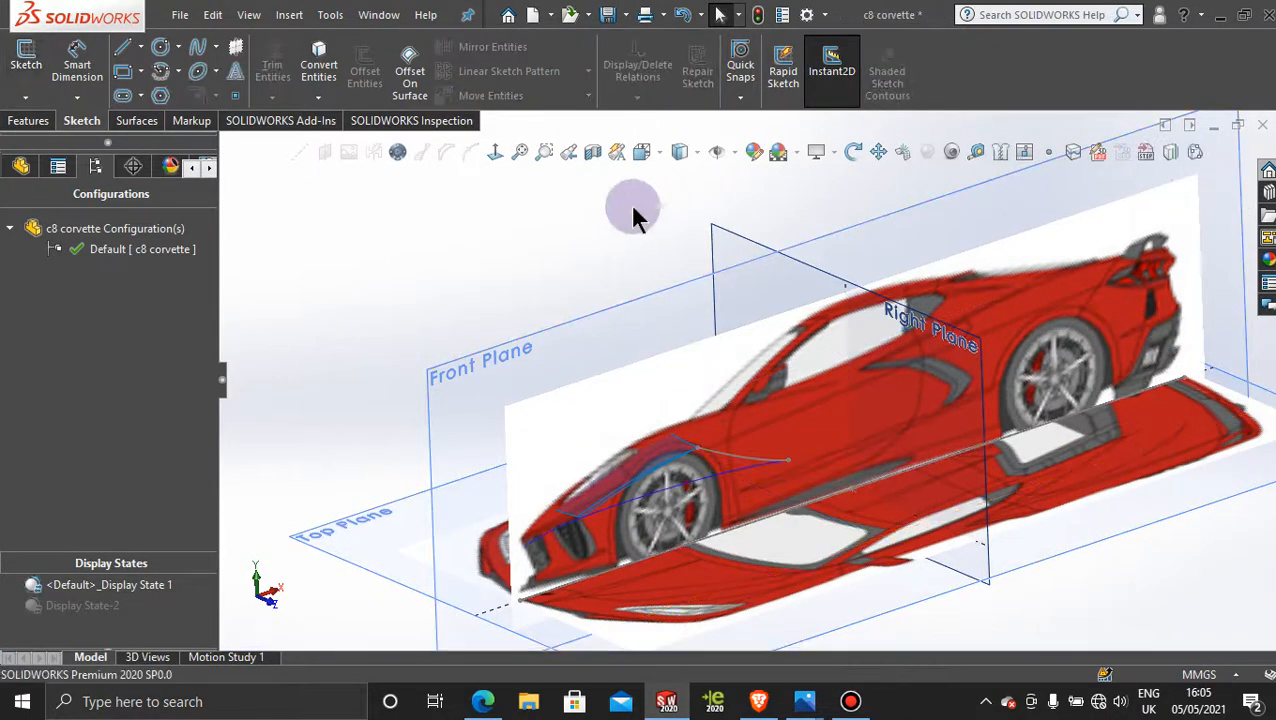
Step: Start a new sketch on the Right Plane
left_click(719, 240)
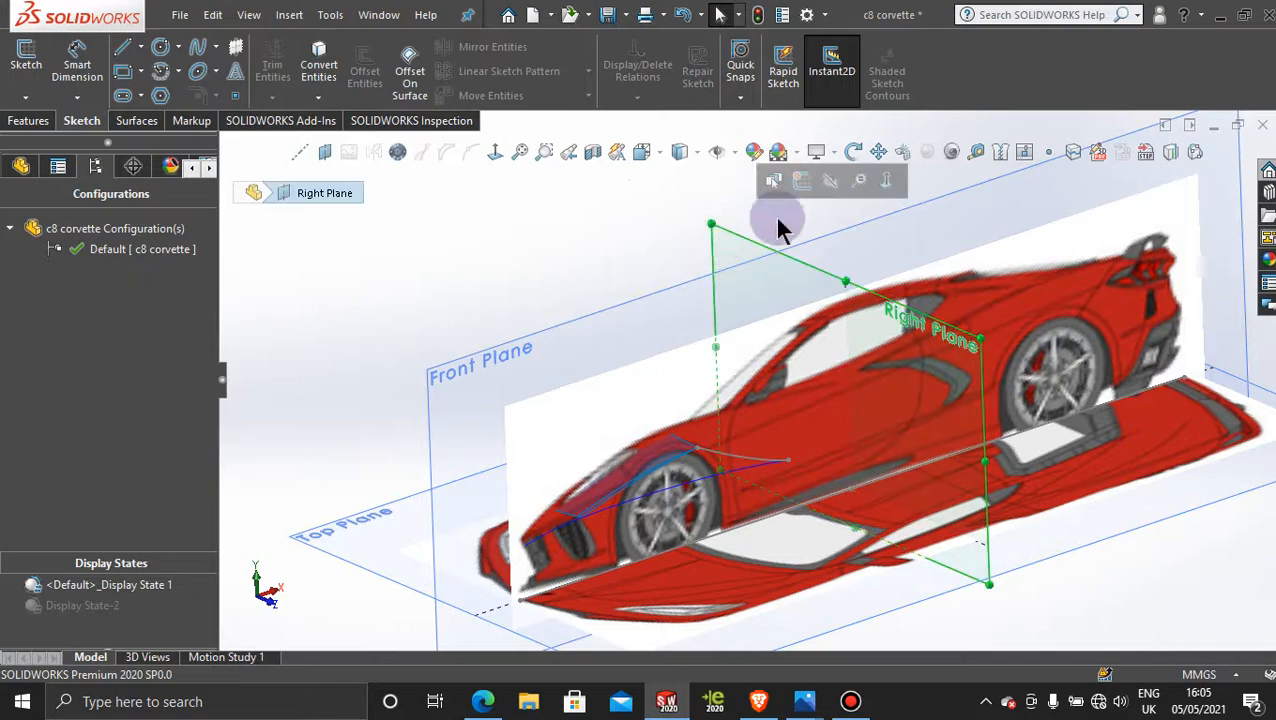
left_click(801, 185)
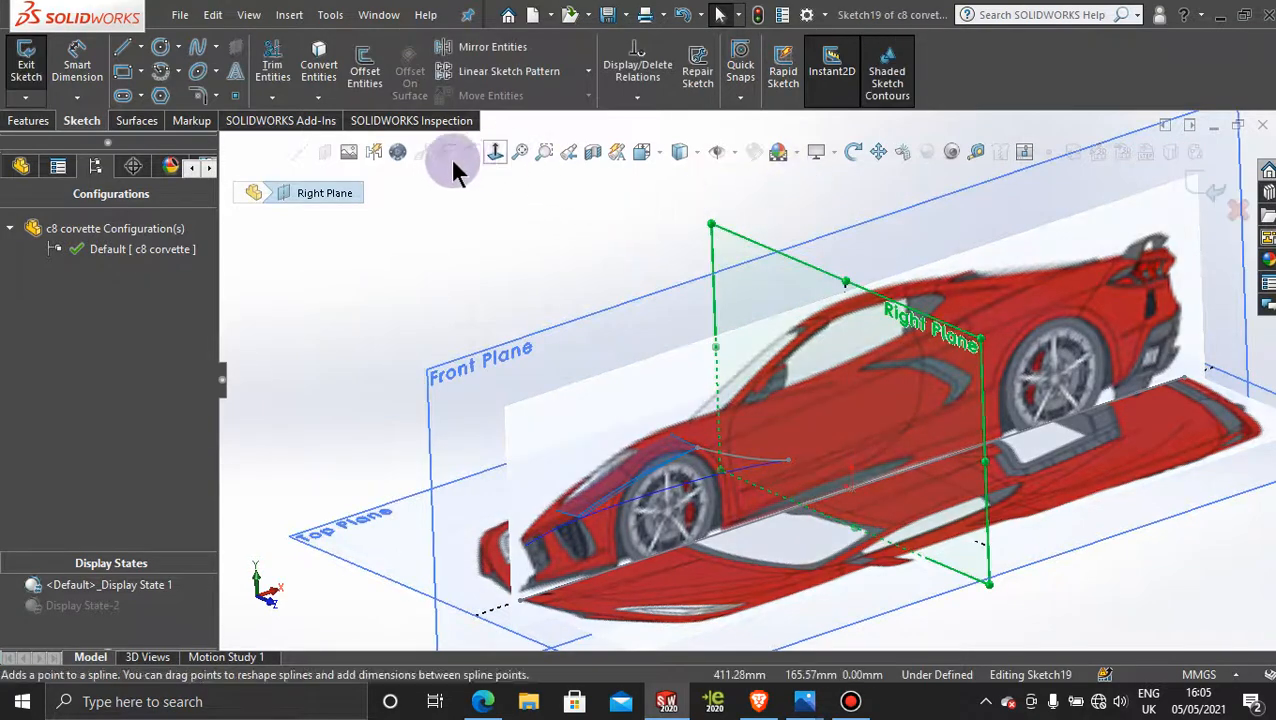
left_click(345, 153)
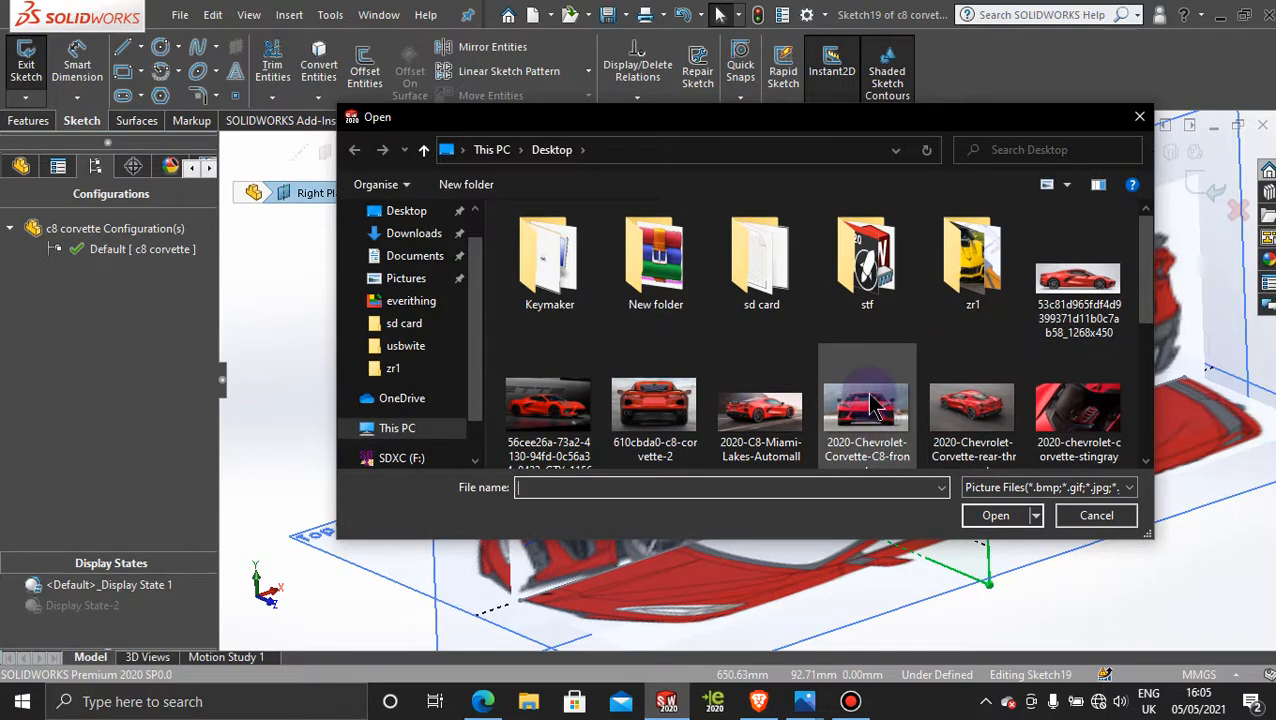
double_click(868, 405)
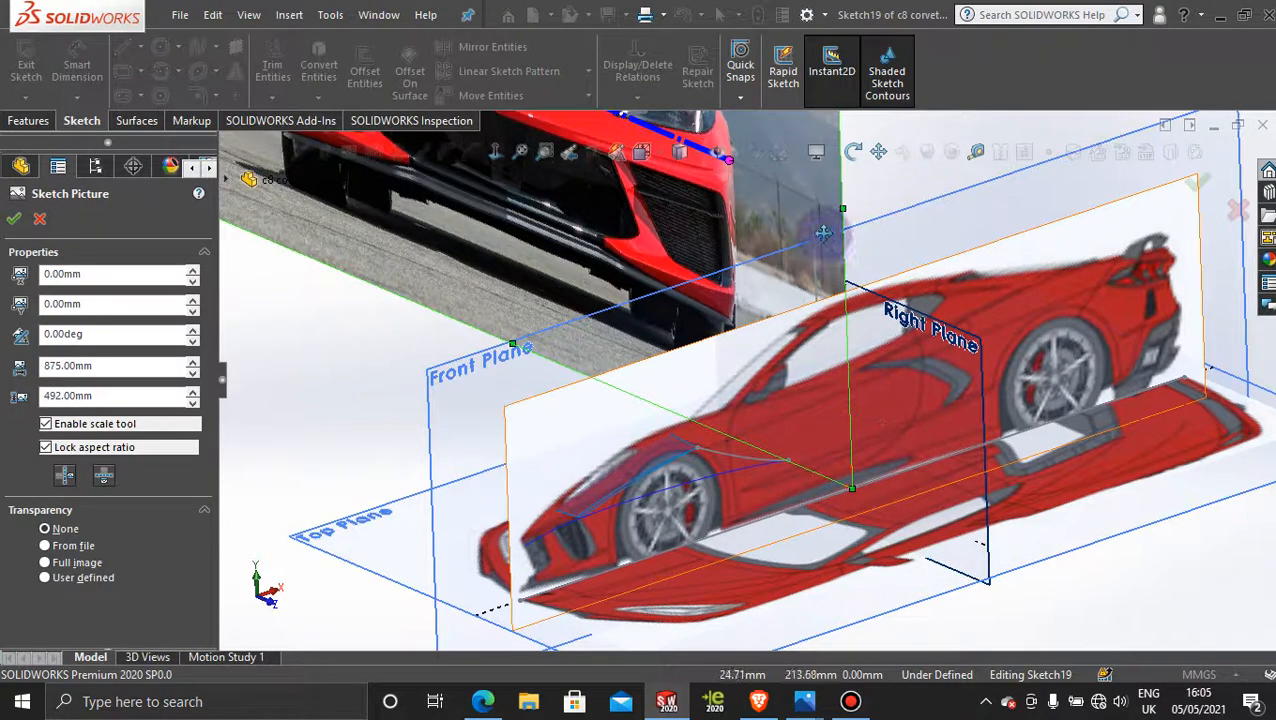
scroll(846, 290, "up", 3)
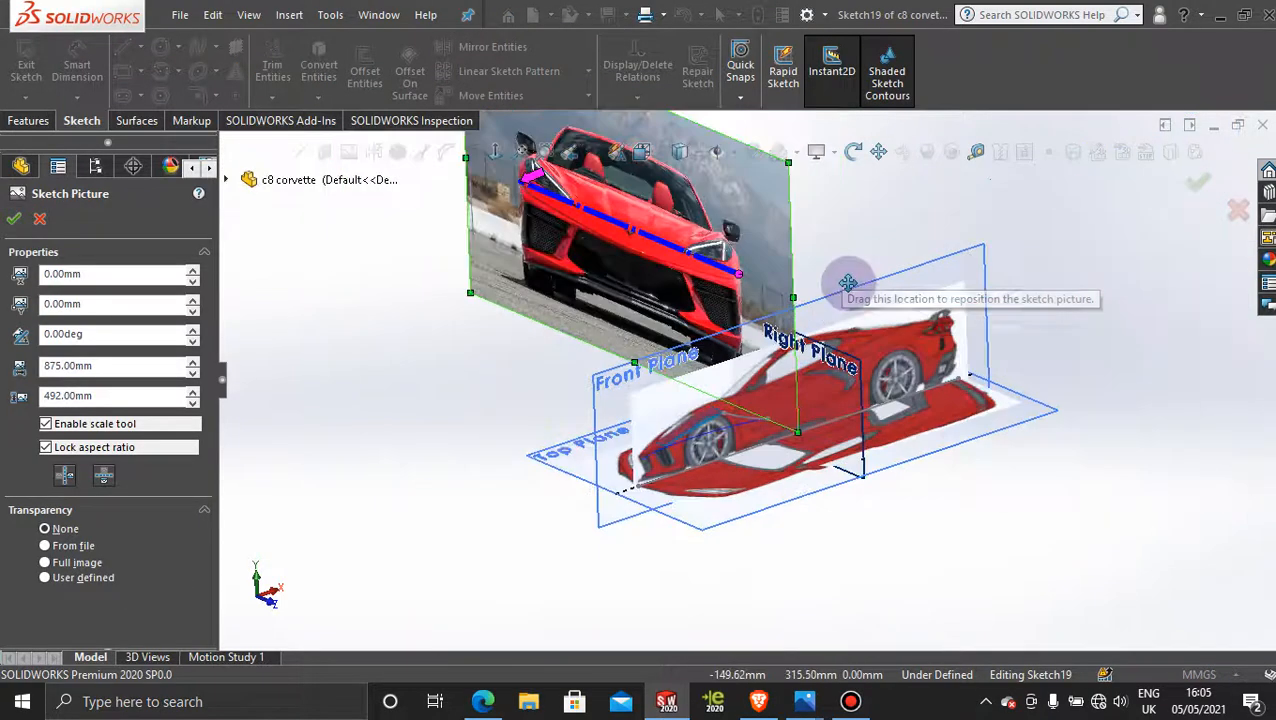
left_click(40, 220)
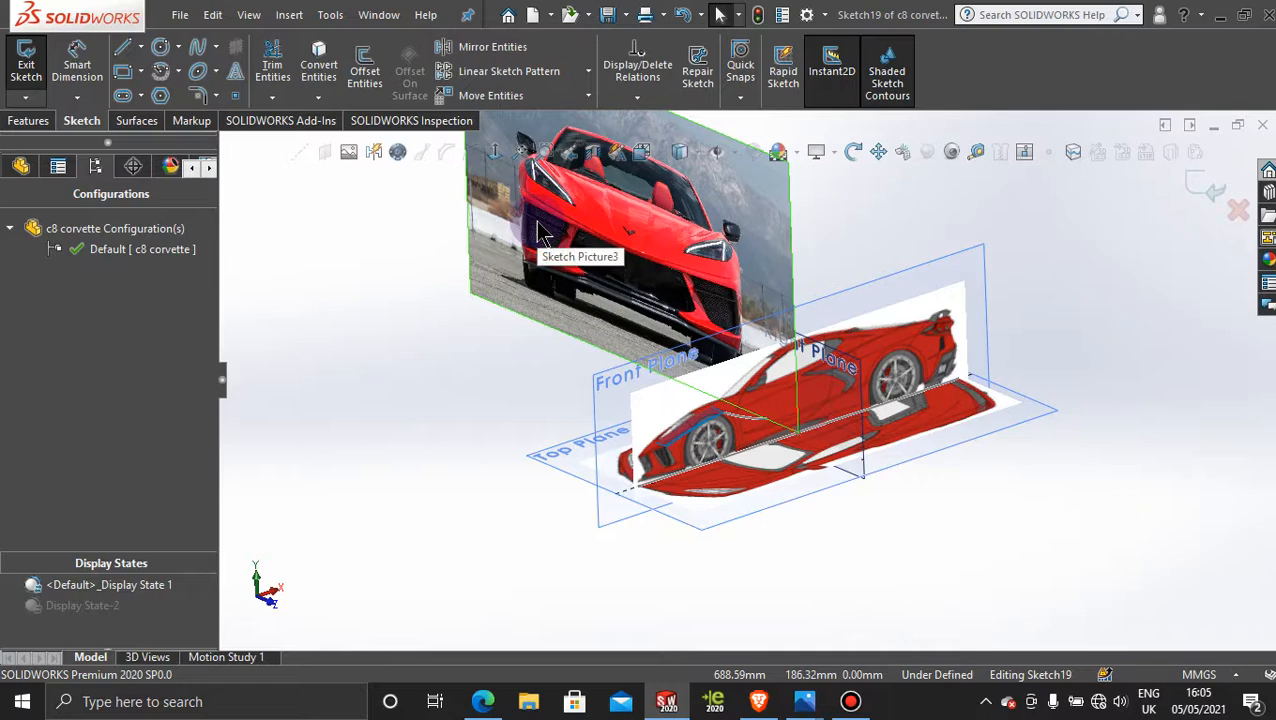
key("ctrl+z")
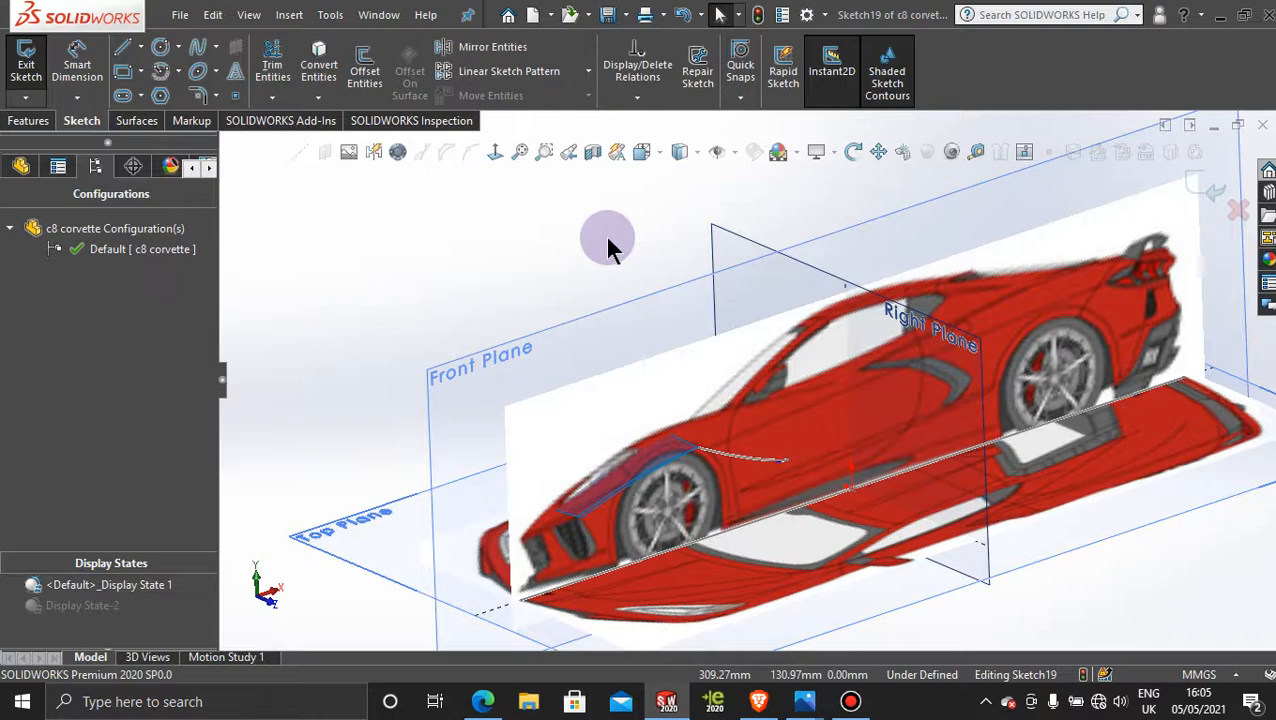
Step: Insert the picture "front w" from the Desktop into the Right Plane sketch as a sketch picture, keeping its default size
left_click(341, 150)
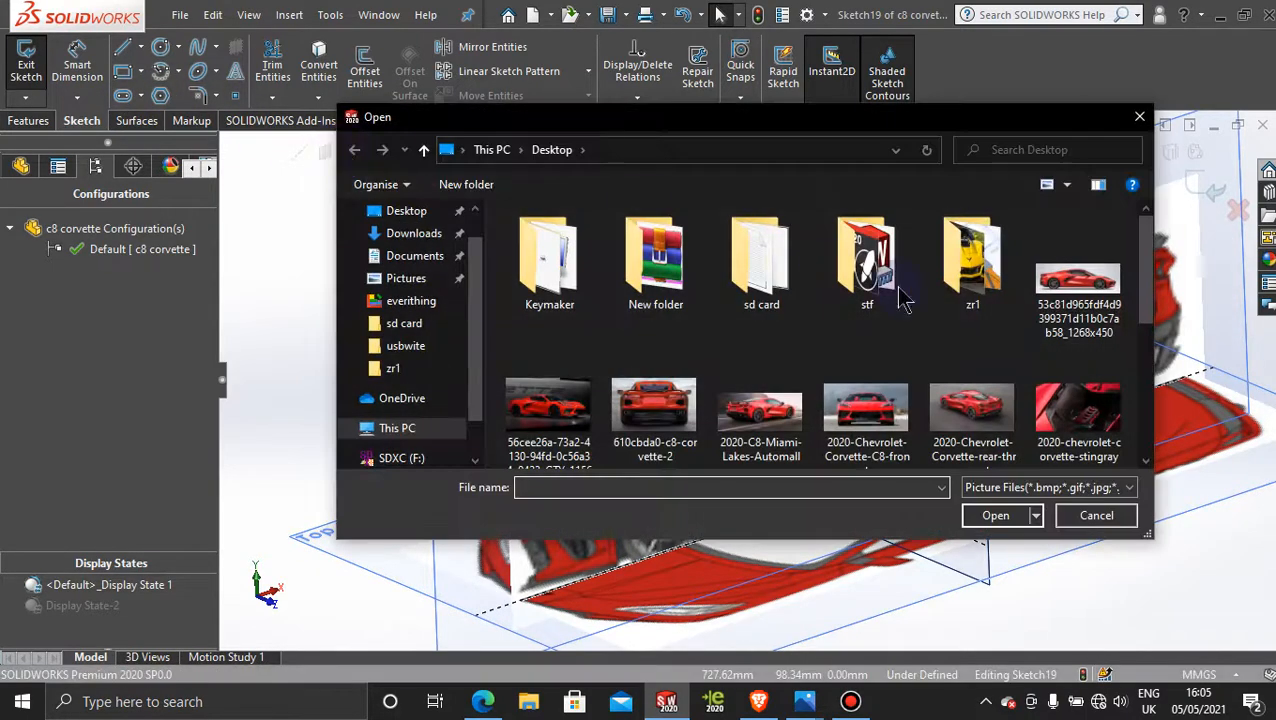
left_click_drag(1146, 282, 1146, 398)
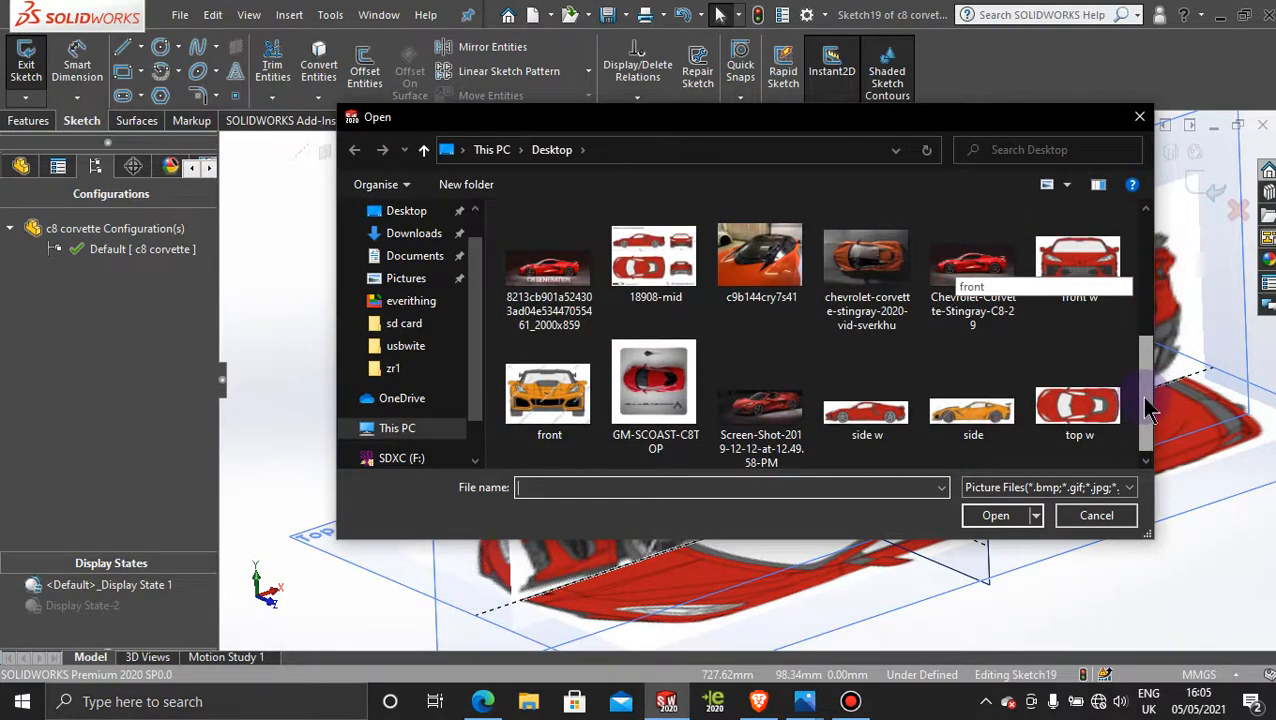
double_click(1083, 266)
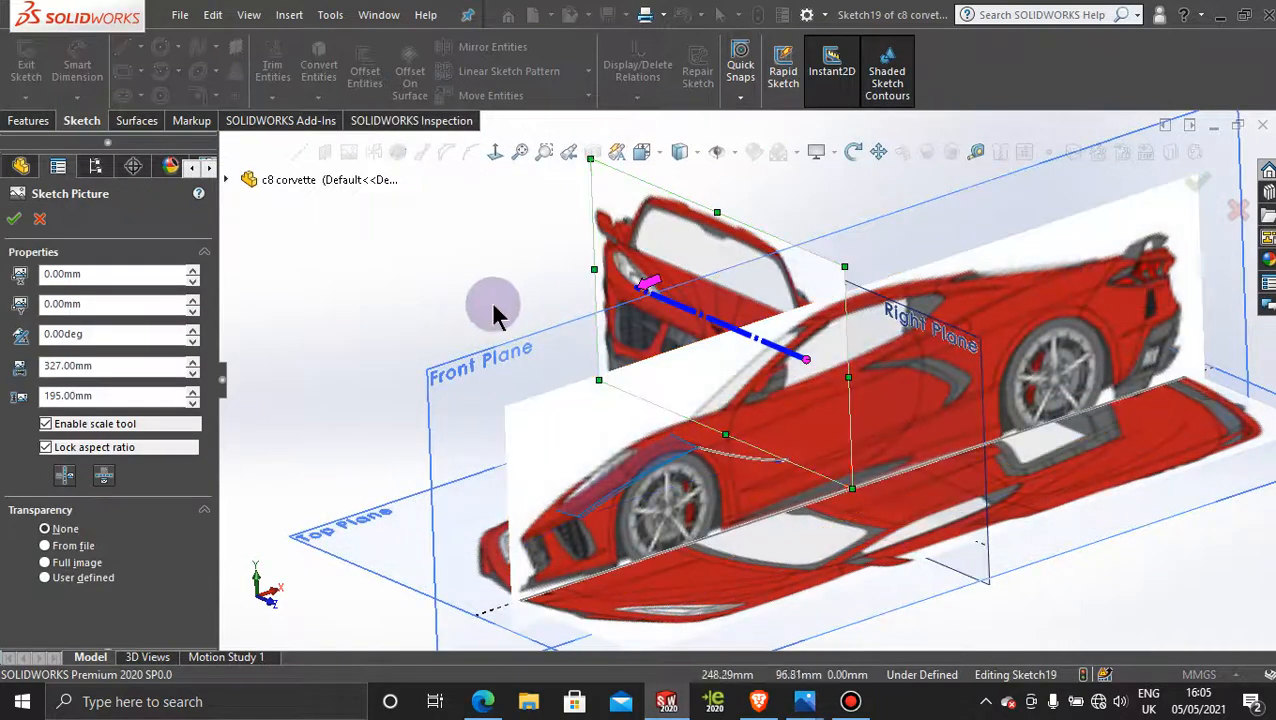
left_click(13, 219)
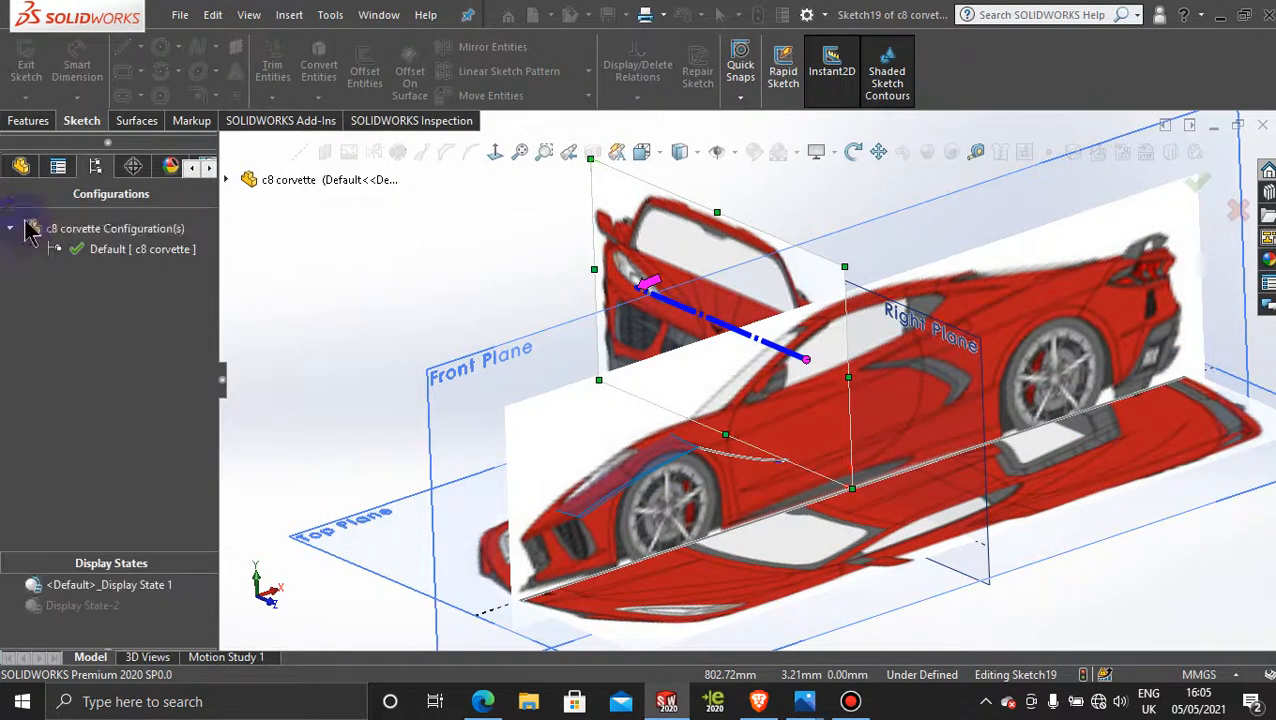
Step: Move the front-view picture onto the car's centreline, at about X -166.1 mm and Y -24.4 mm, and exit its sketch
left_click(499, 153)
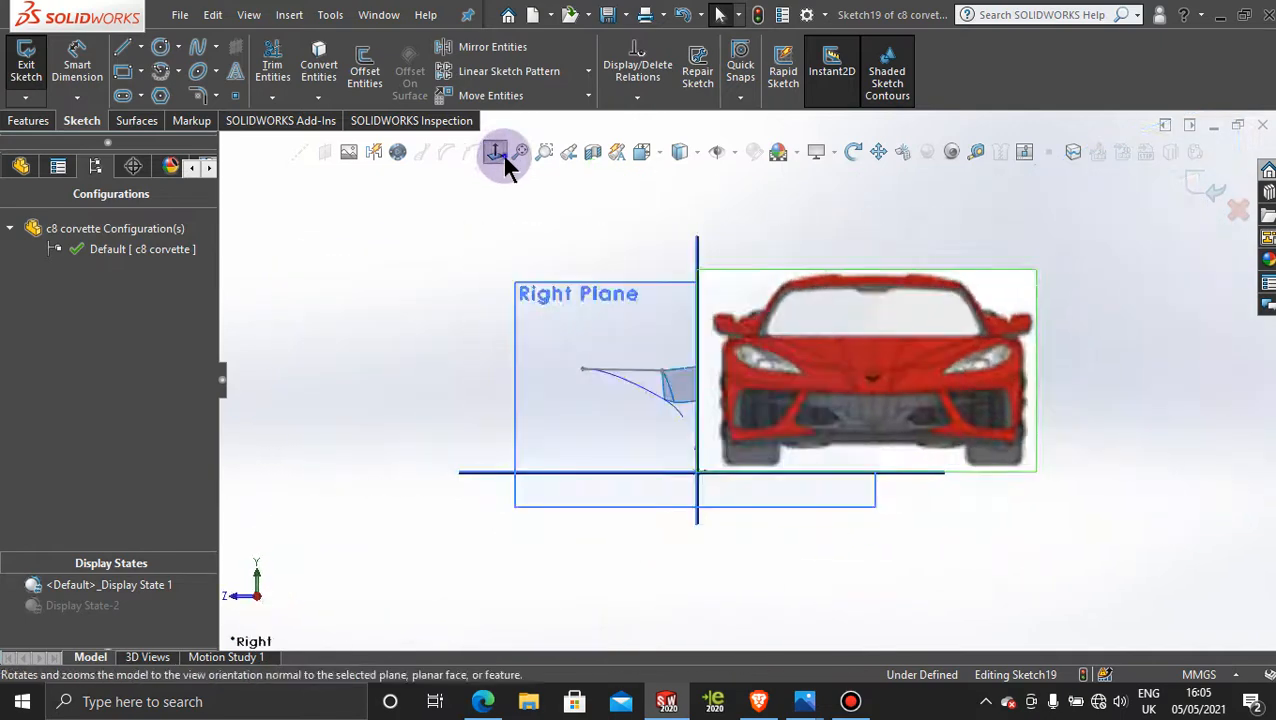
left_click(501, 153)
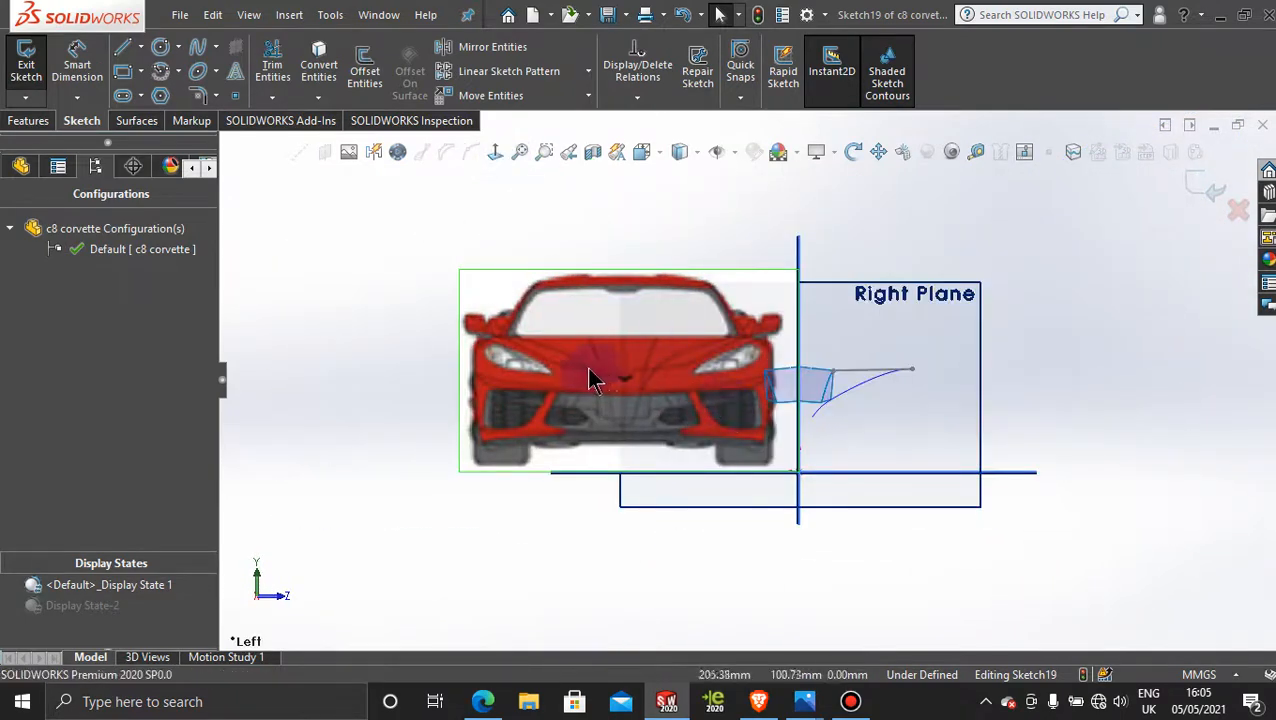
left_click(620, 352)
mouse_move(622, 340)
left_mouse_down()
mouse_move(661, 322)
mouse_move(800, 336)
mouse_move(786, 364)
mouse_move(800, 364)
mouse_move(786, 336)
mouse_move(790, 353)
left_mouse_up()
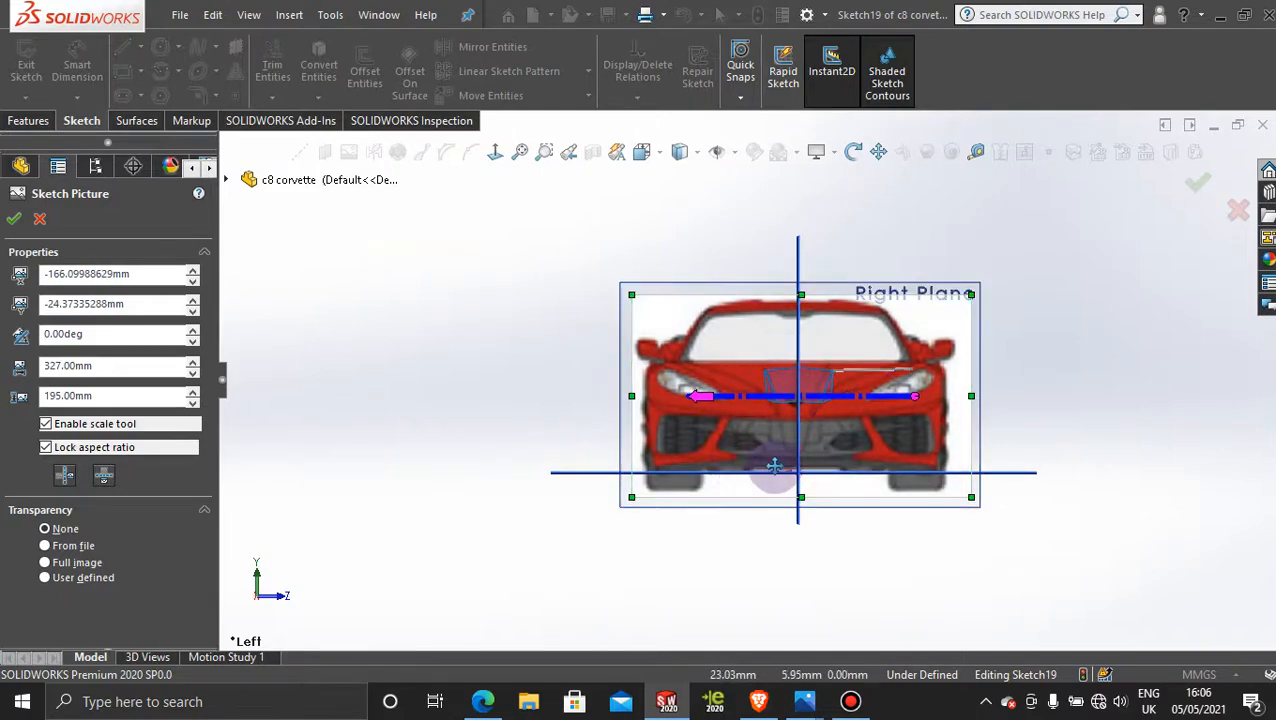
scroll(775, 466, "down", 3)
mouse_move(1032, 402)
middle_mouse_down()
mouse_move(1000, 440)
mouse_move(980, 538)
middle_mouse_up()
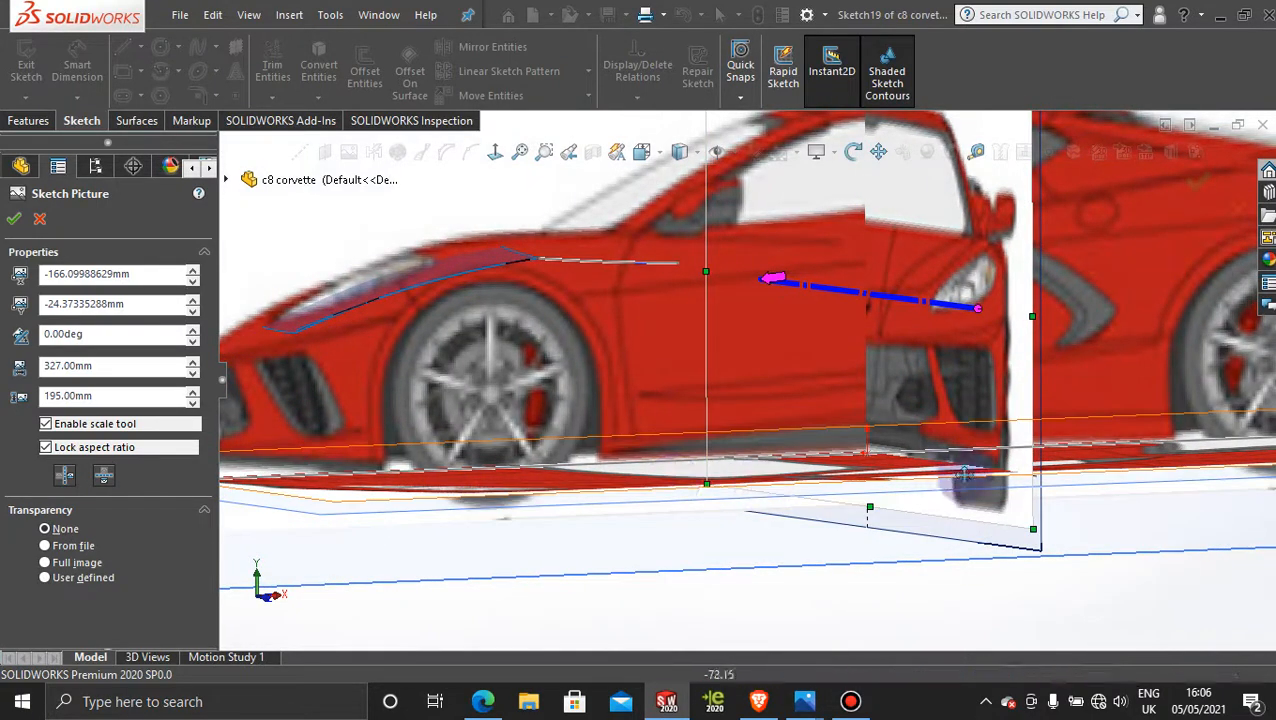
mouse_move(692, 430)
middle_mouse_down()
mouse_move(678, 379)
mouse_move(763, 384)
middle_mouse_up()
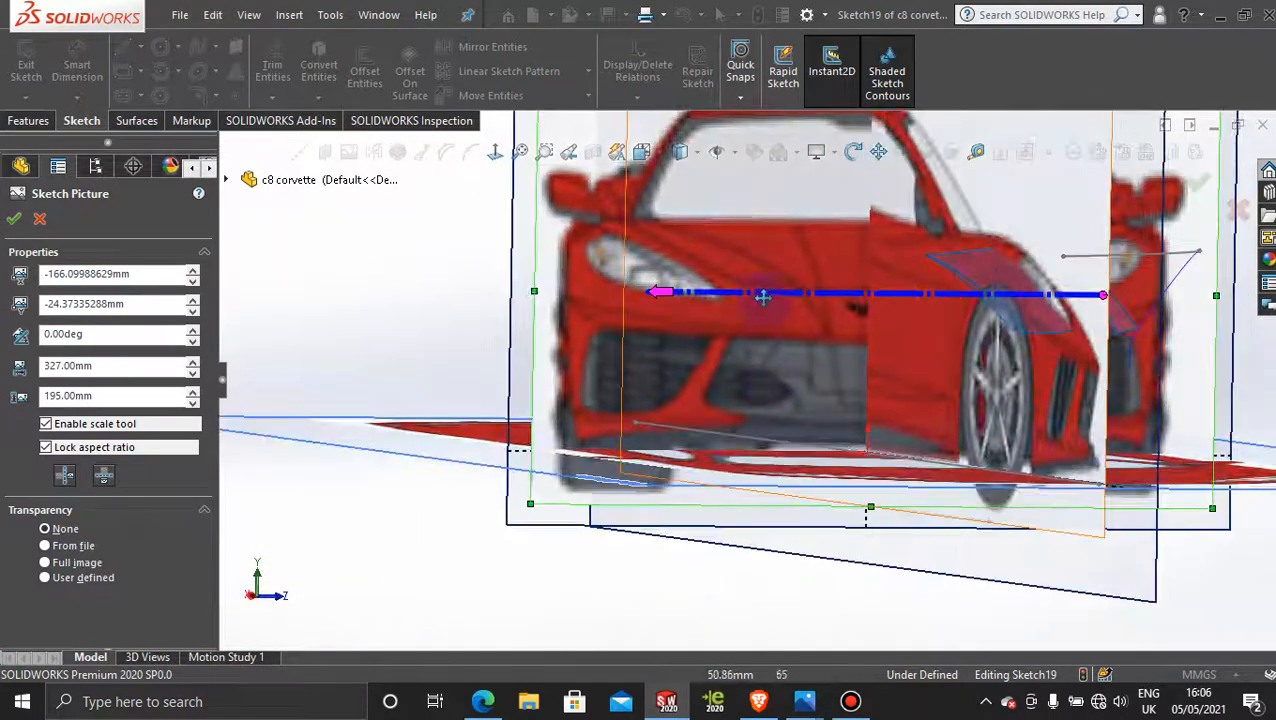
scroll(830, 347, "up", 3)
mouse_move(822, 347)
middle_mouse_down()
mouse_move(775, 323)
mouse_move(709, 409)
mouse_move(735, 392)
mouse_move(695, 410)
middle_mouse_up()
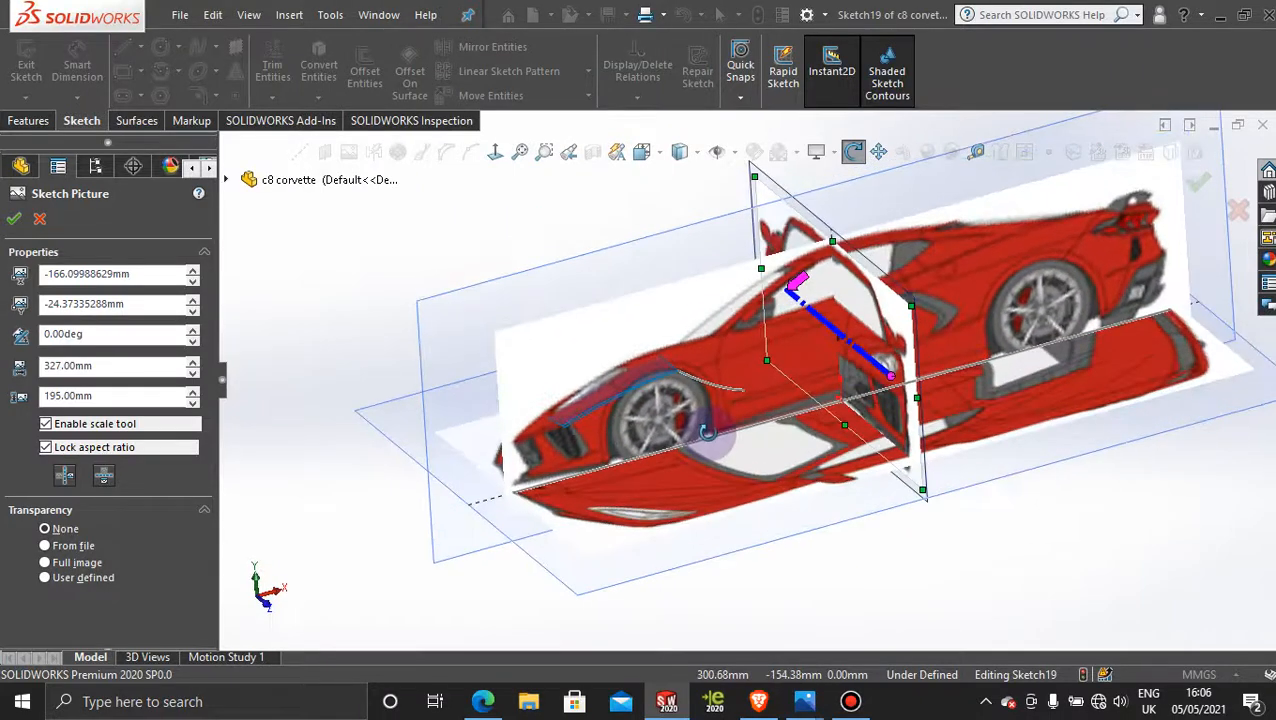
left_click(14, 222)
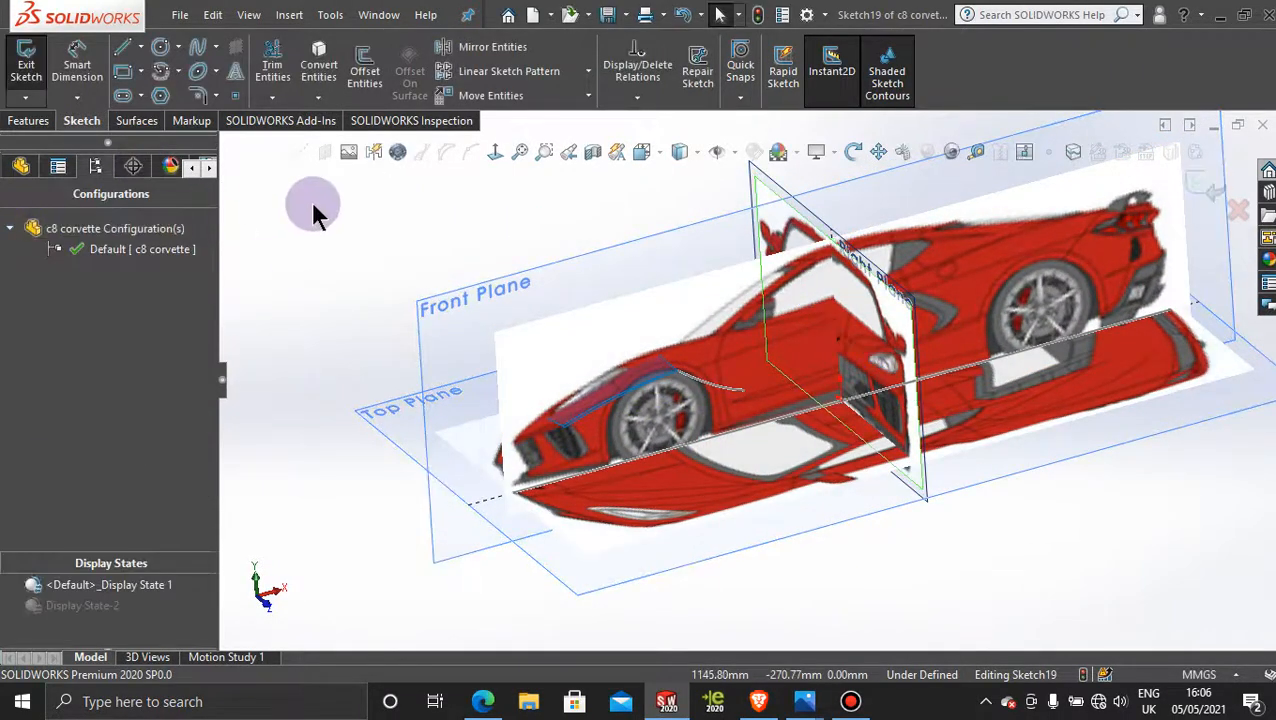
left_click(634, 580)
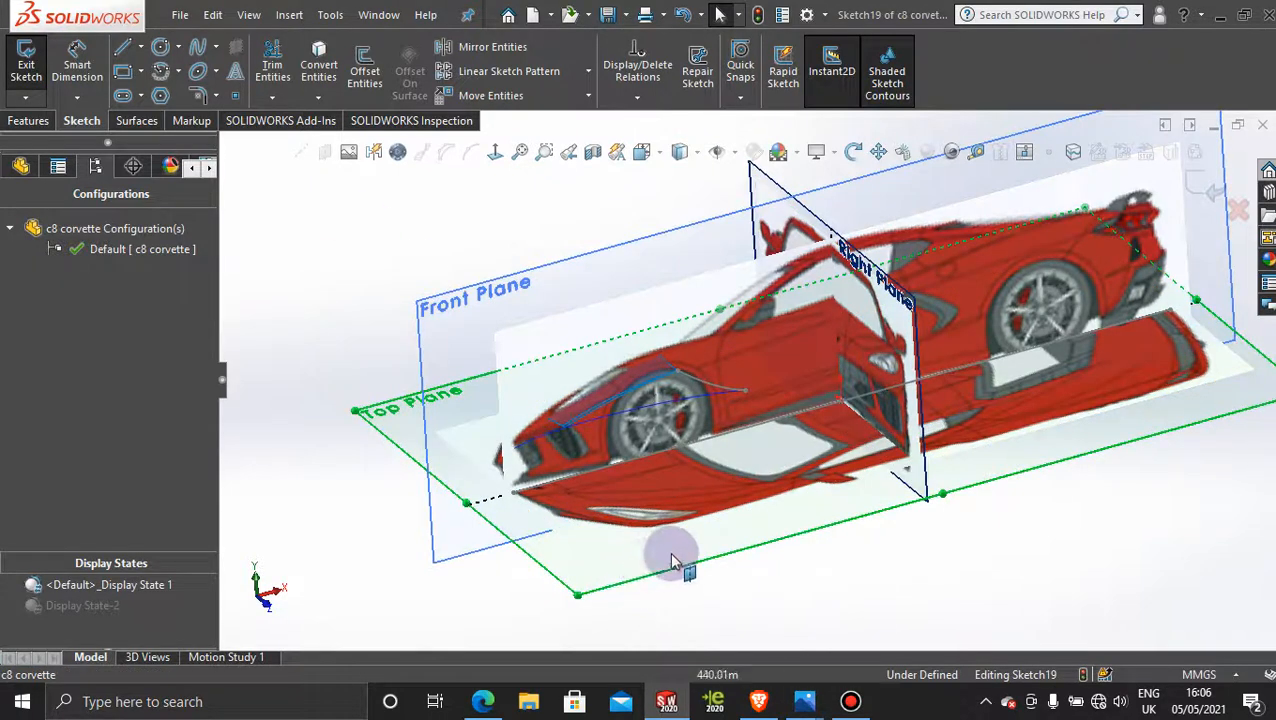
left_click(1195, 182)
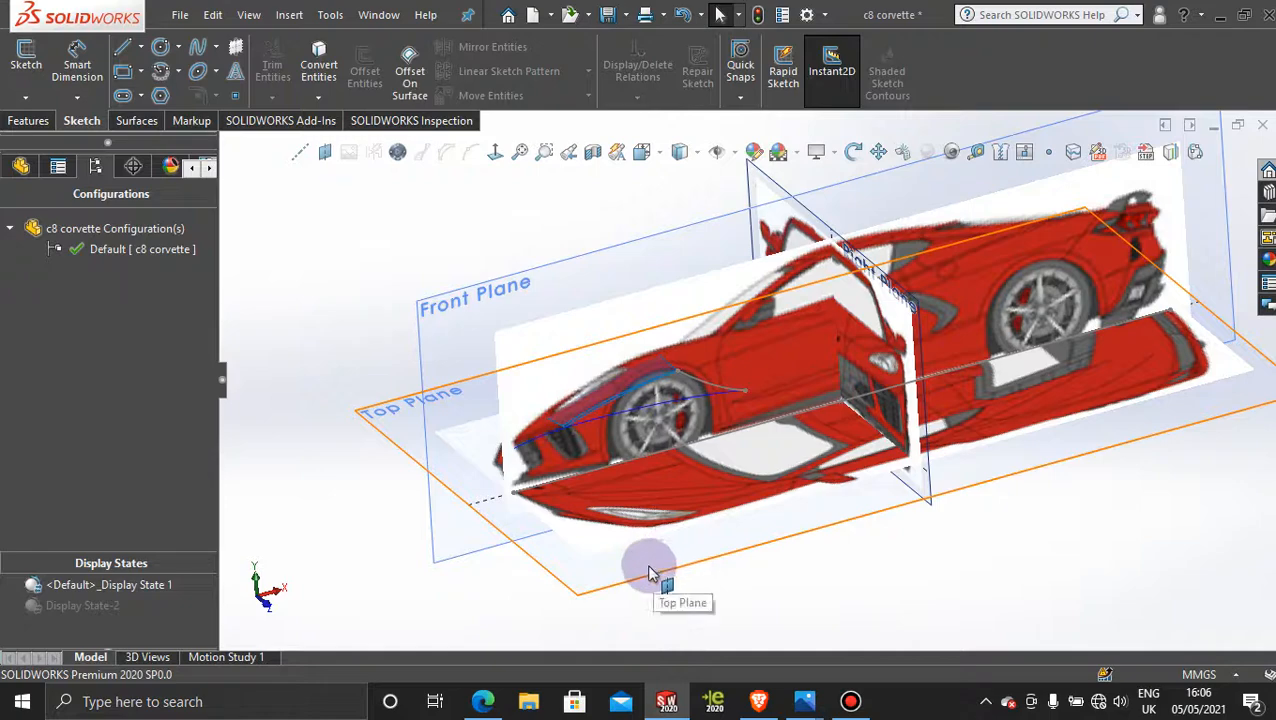
Step: Sketch a diagonal centerline about 240 mm long on the Top Plane, running outward from the car's front corner, and exit the sketch
left_click(648, 572)
left_click(738, 507)
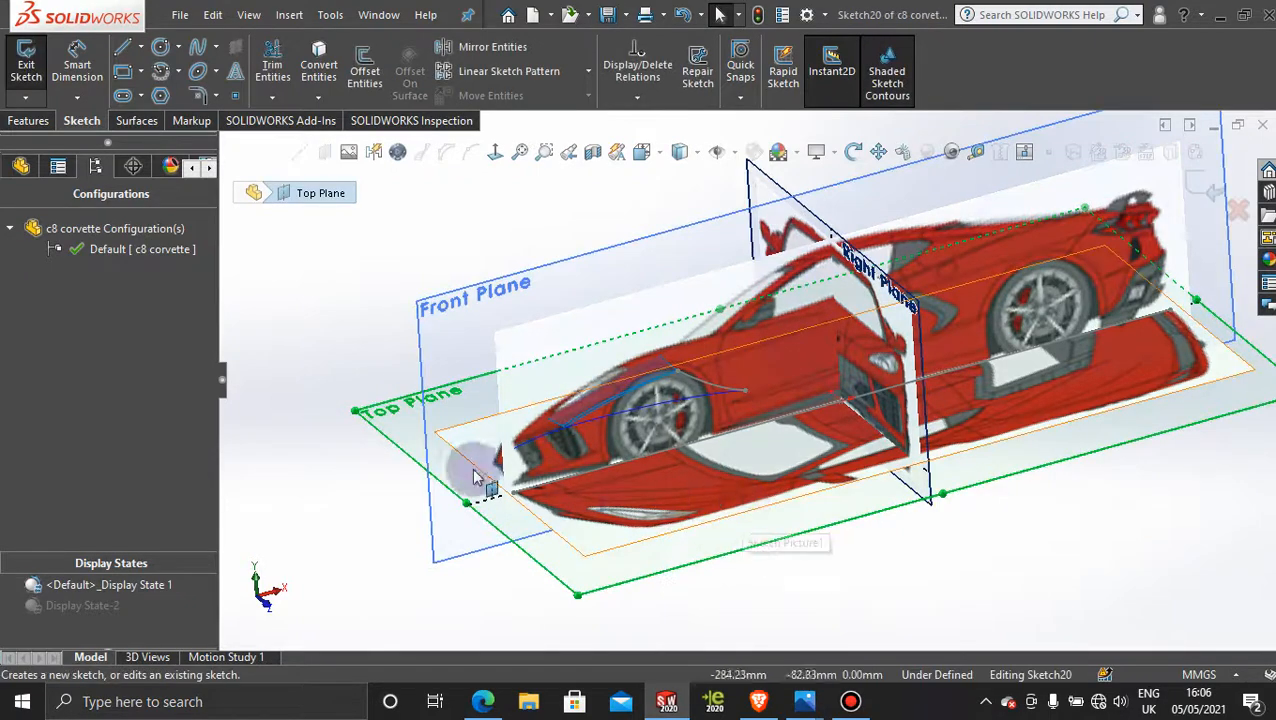
left_click(495, 153)
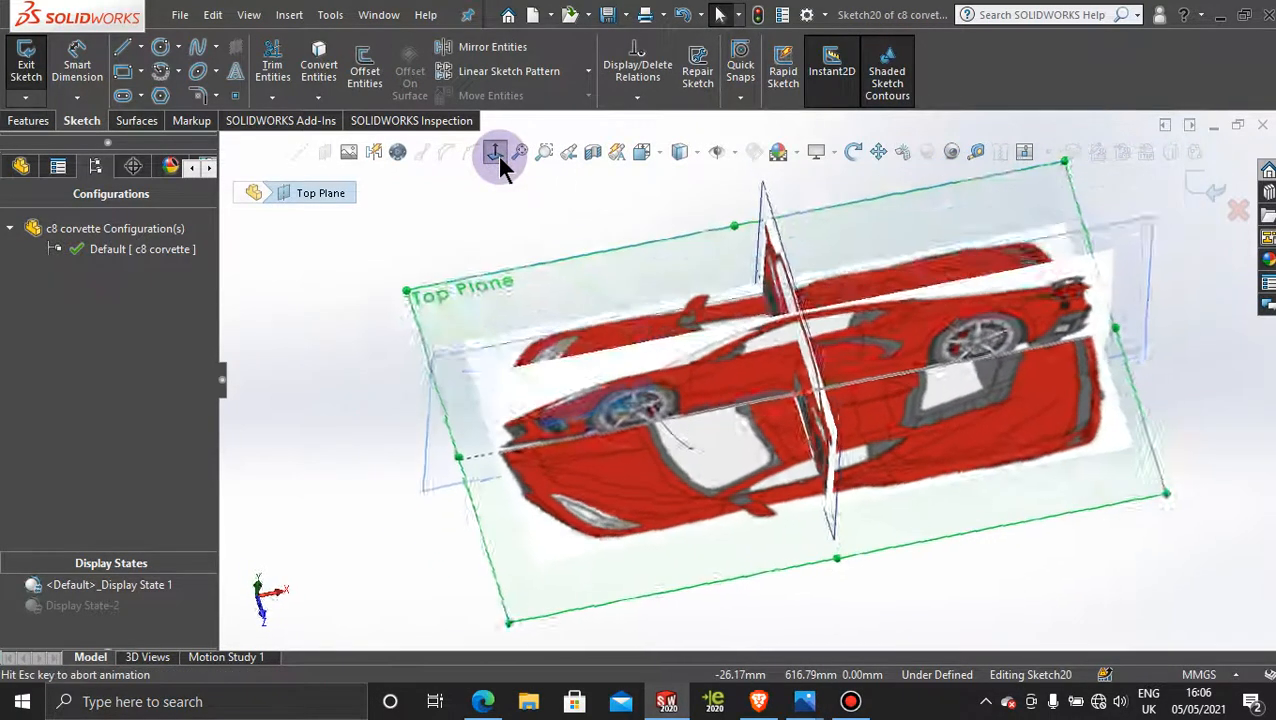
left_click(141, 50)
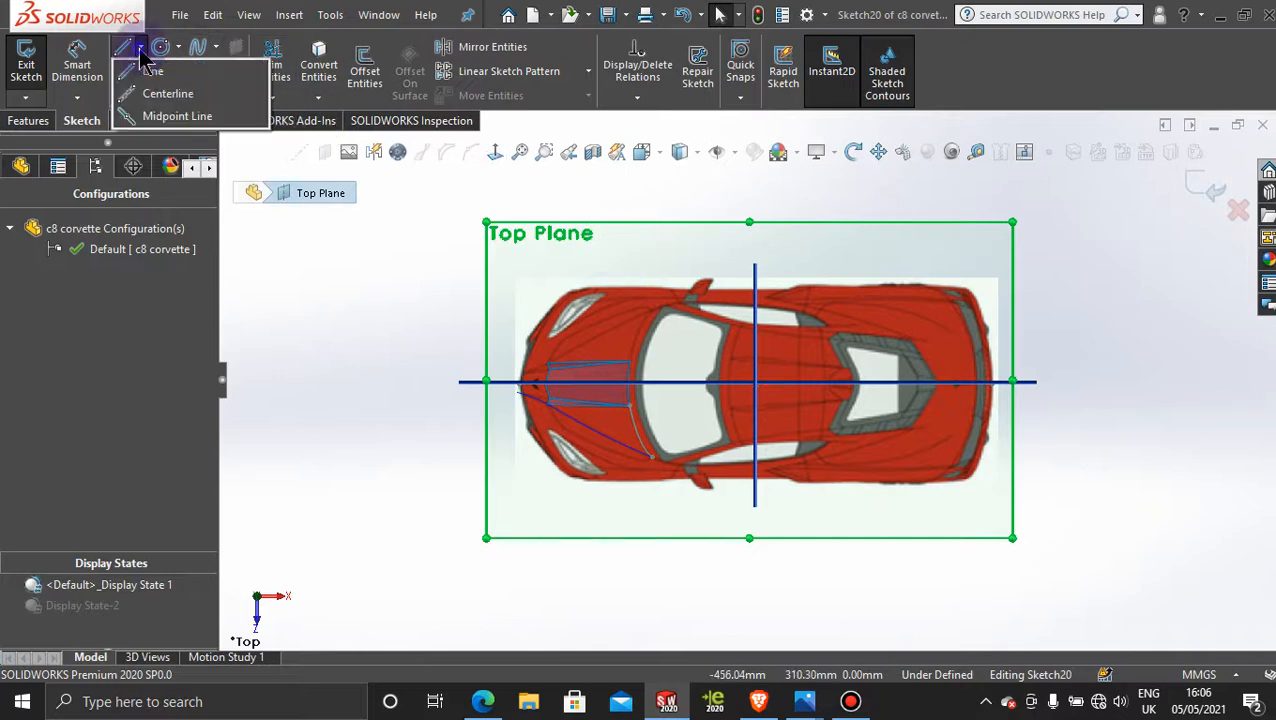
left_click(165, 93)
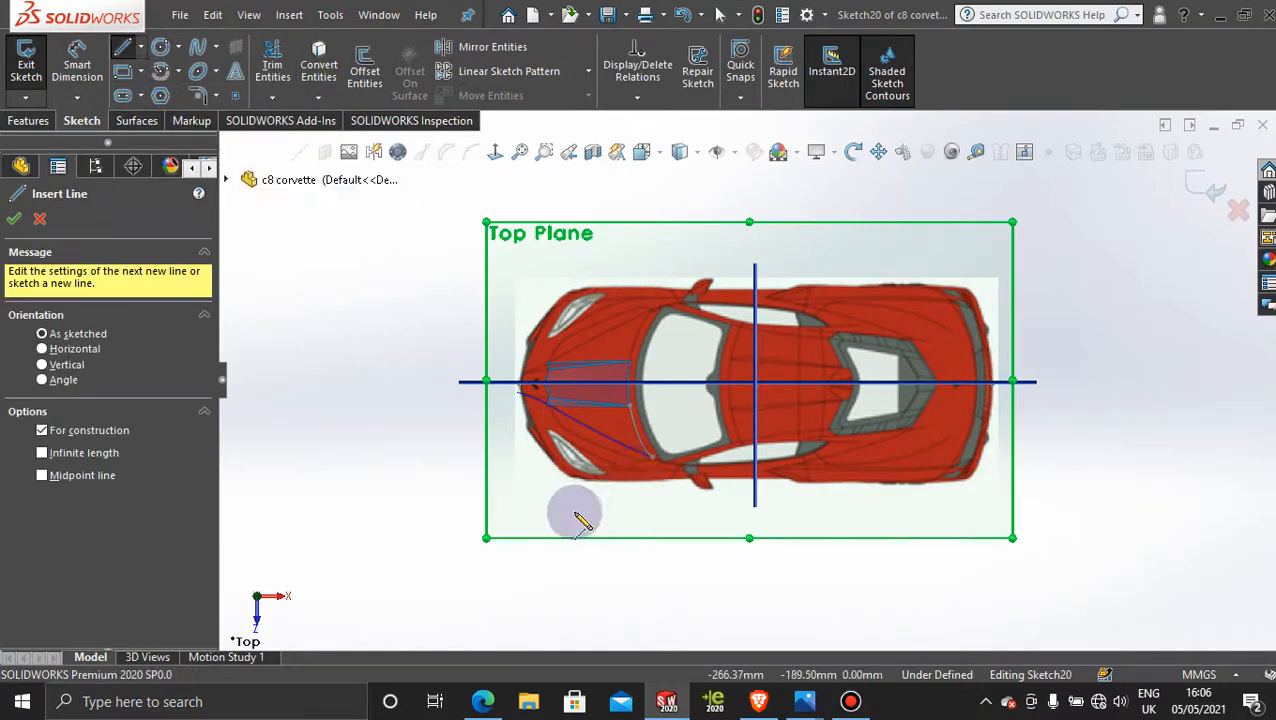
left_click(573, 493)
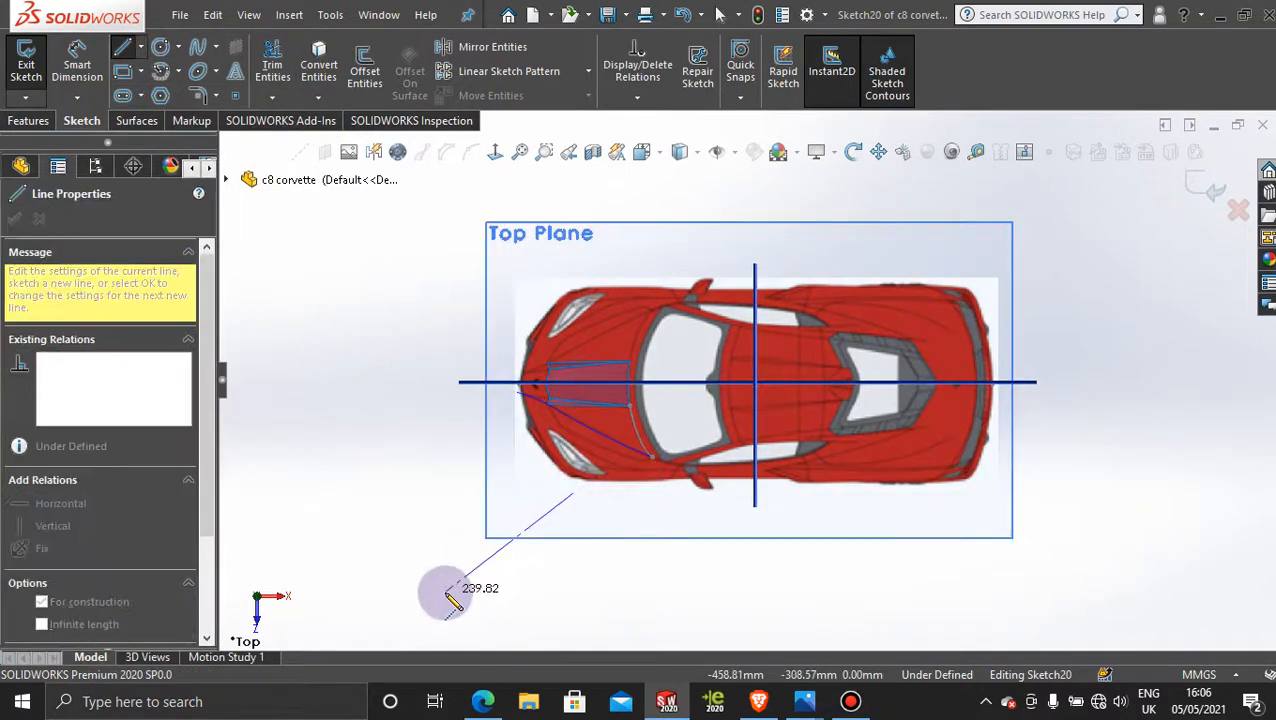
left_click(444, 591)
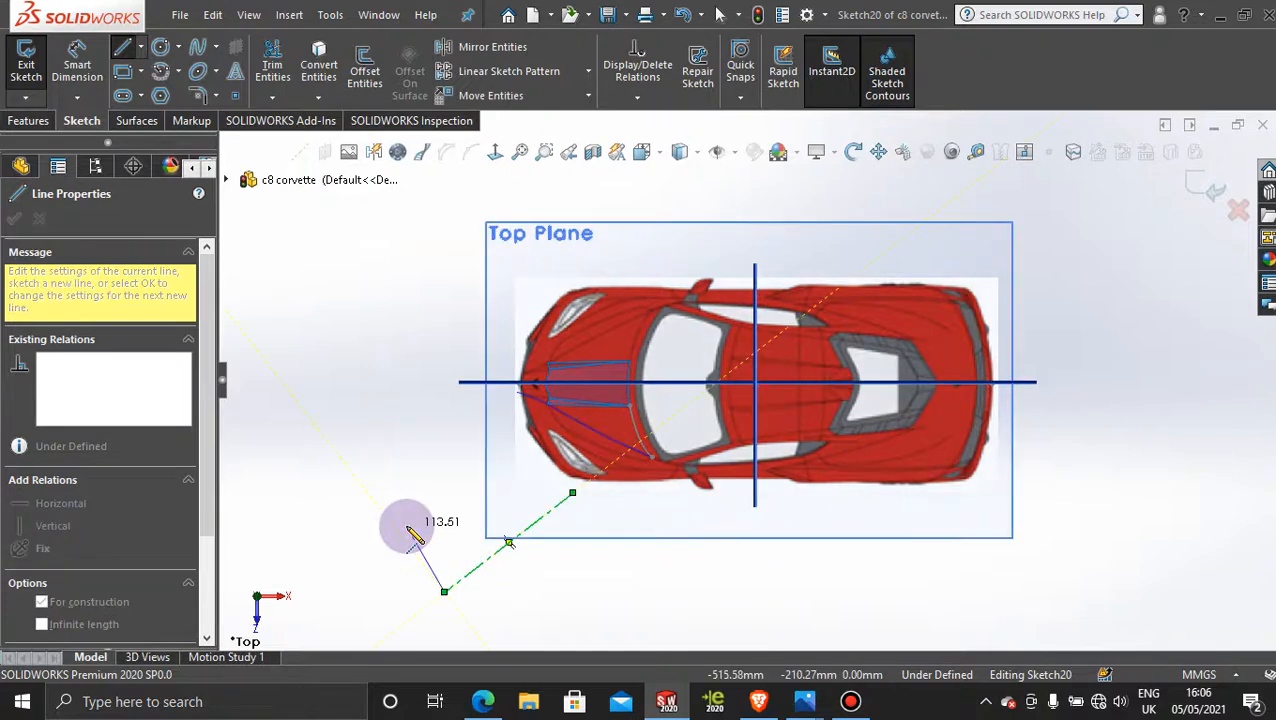
key("Escape")
scroll(405, 524, "up", 3)
scroll(709, 523, "down", 2)
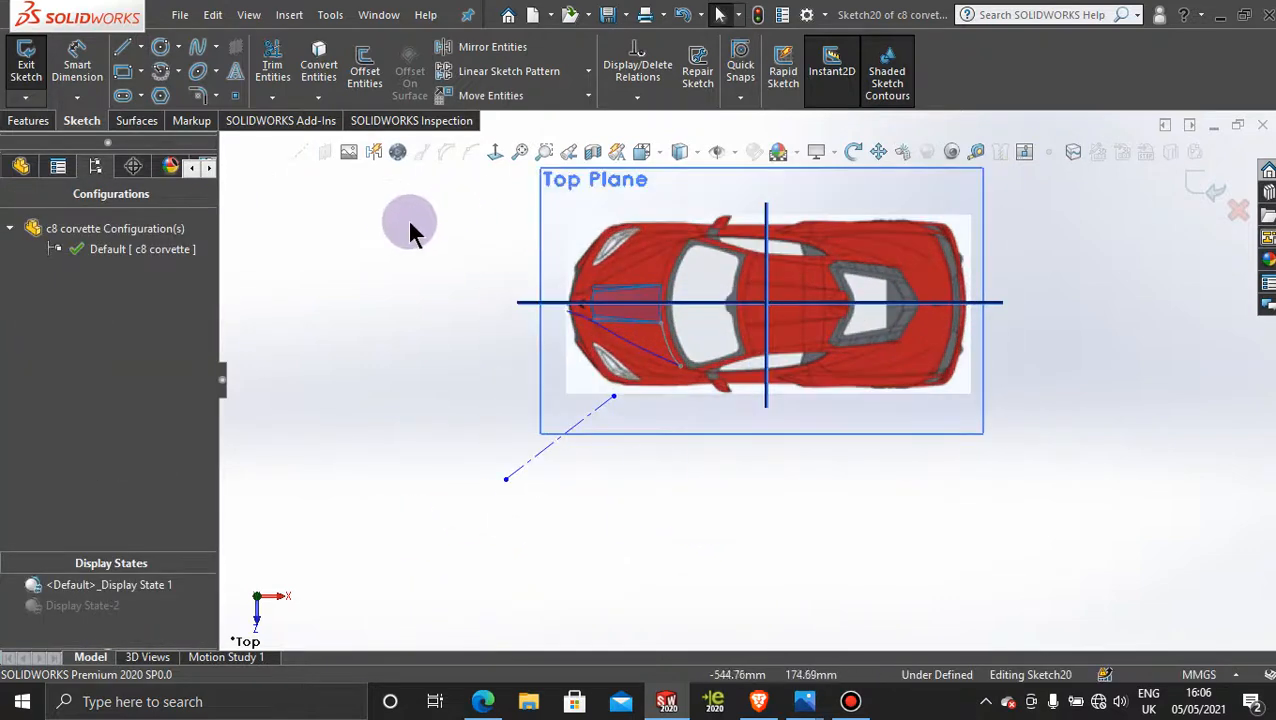
left_click(1189, 175)
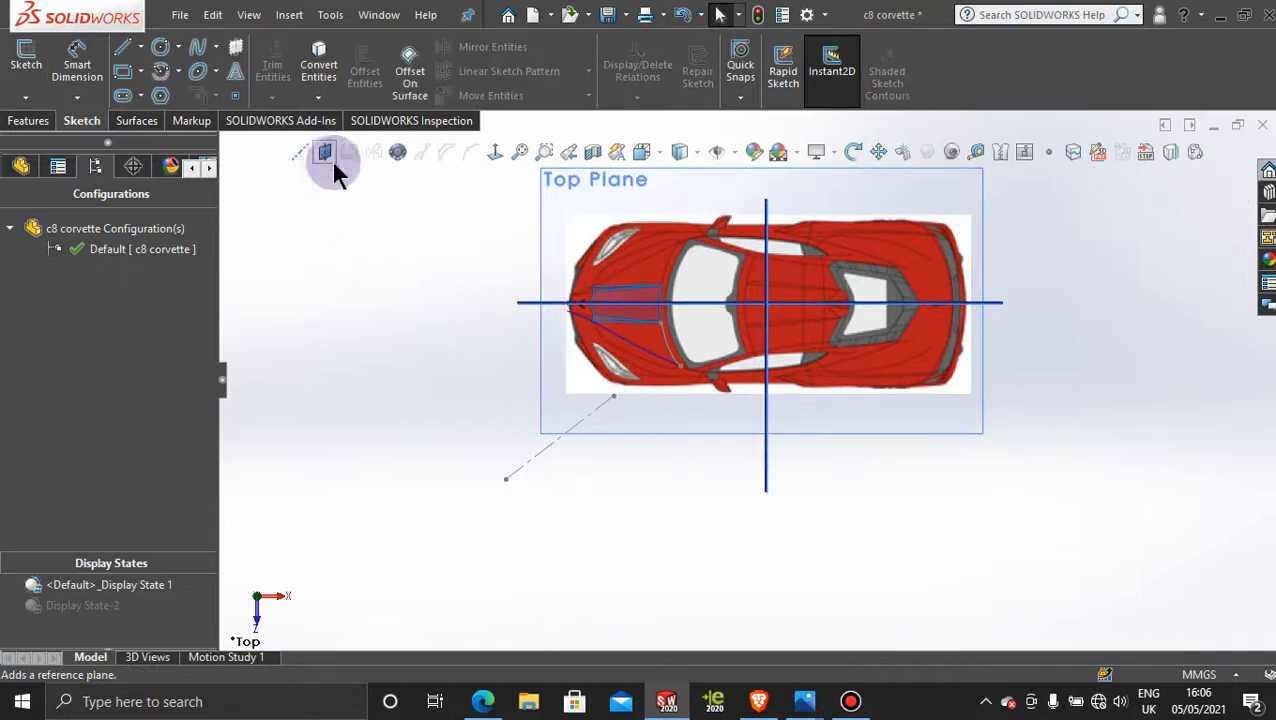
Step: Create a reference plane perpendicular to the diagonal centerline through its outer endpoint
left_click(538, 461)
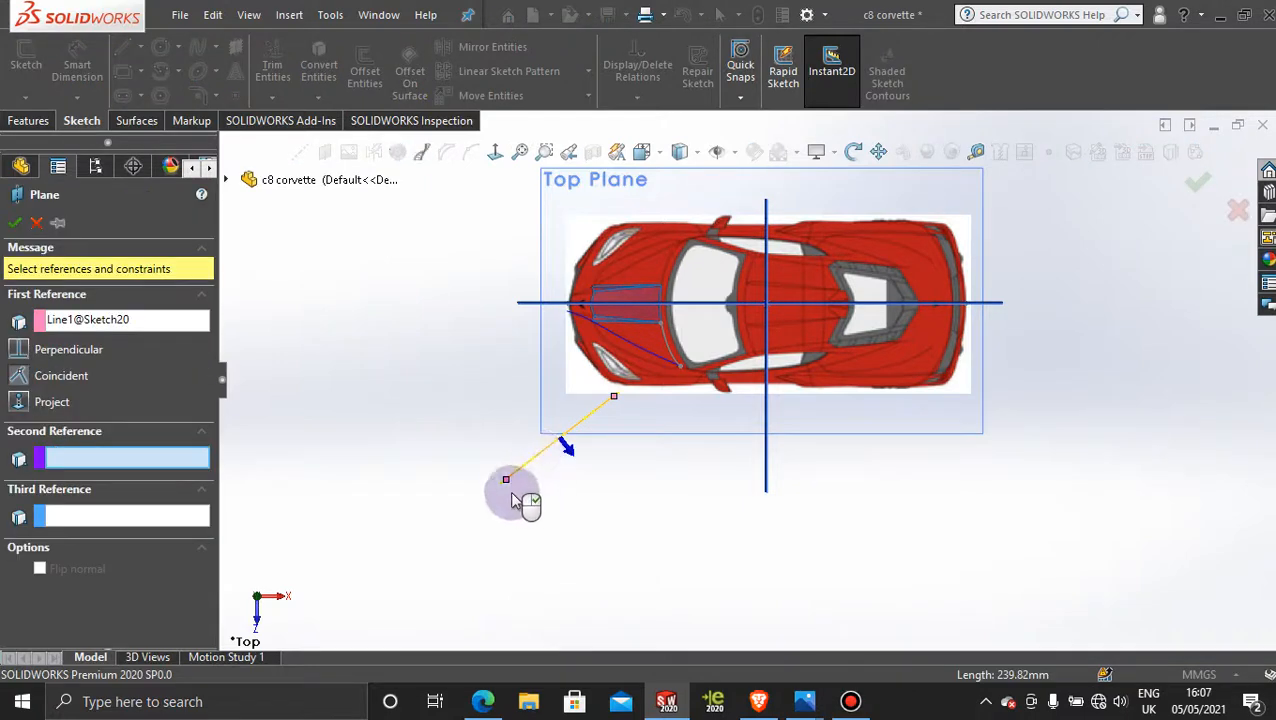
left_click(507, 483)
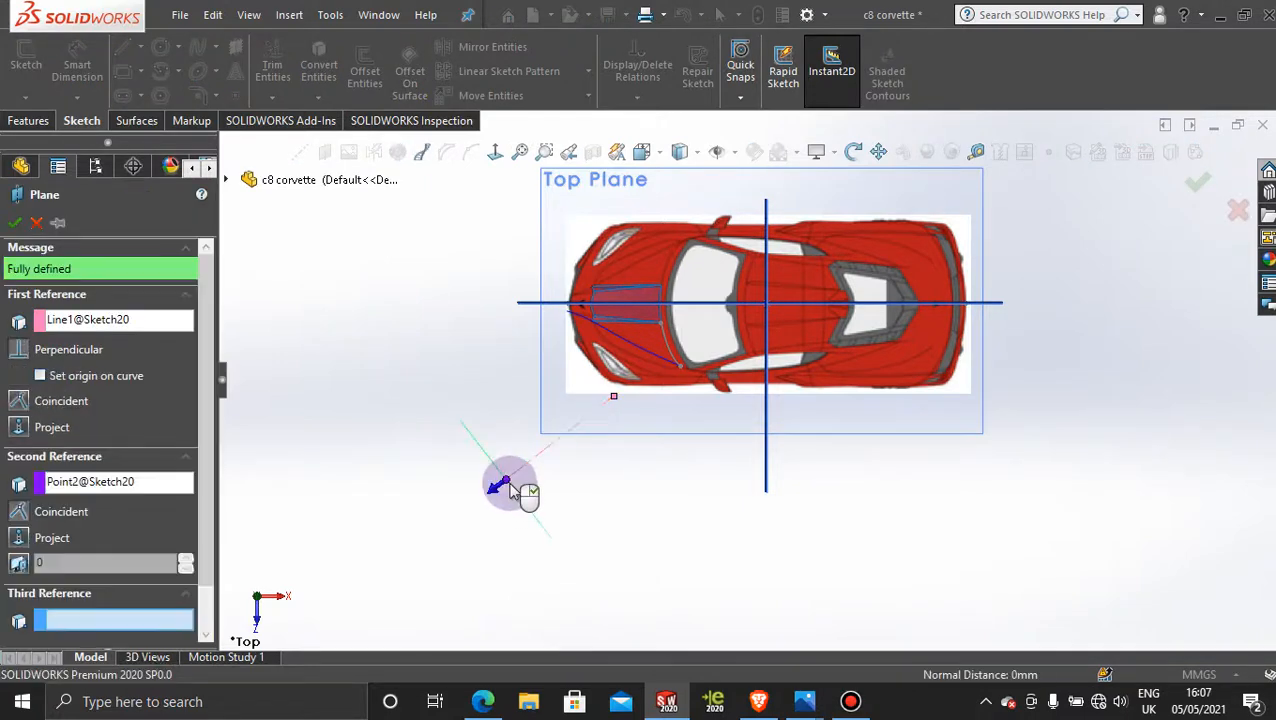
left_click(14, 222)
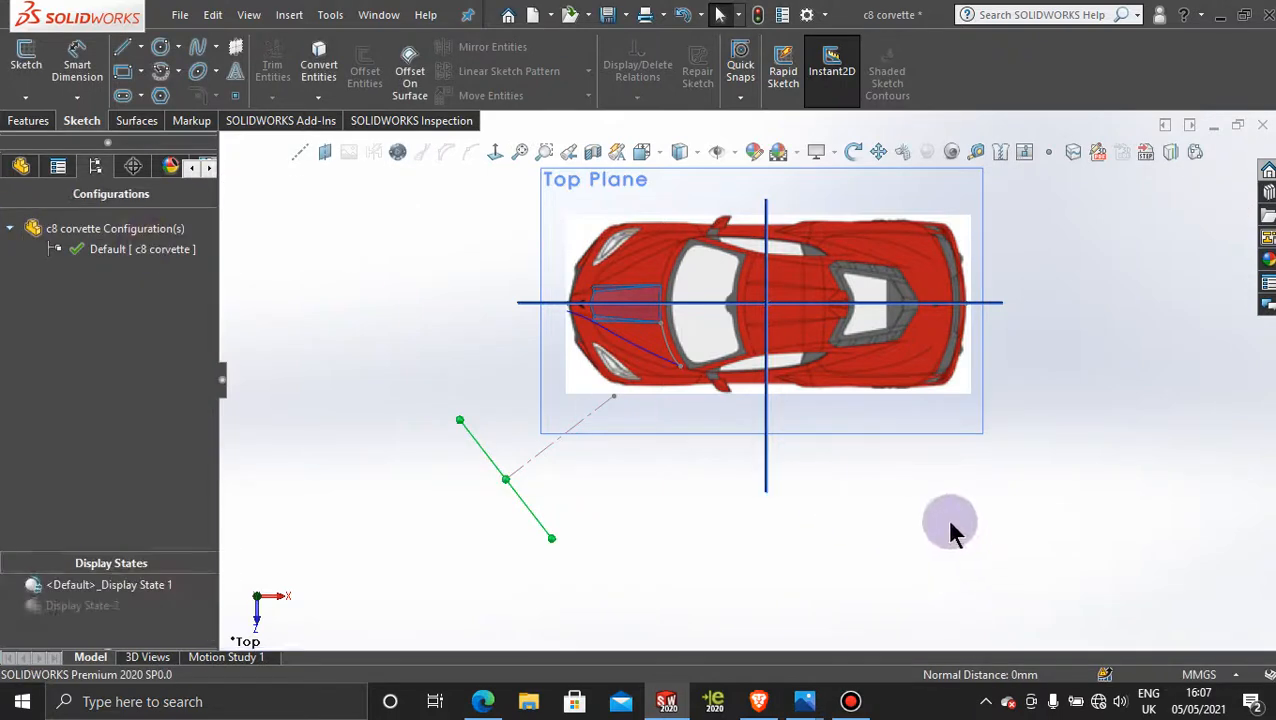
Step: Start a new sketch on the angled reference plane and view it straight on
mouse_move(703, 550)
middle_mouse_down()
mouse_move(698, 407)
mouse_move(724, 393)
middle_mouse_up()
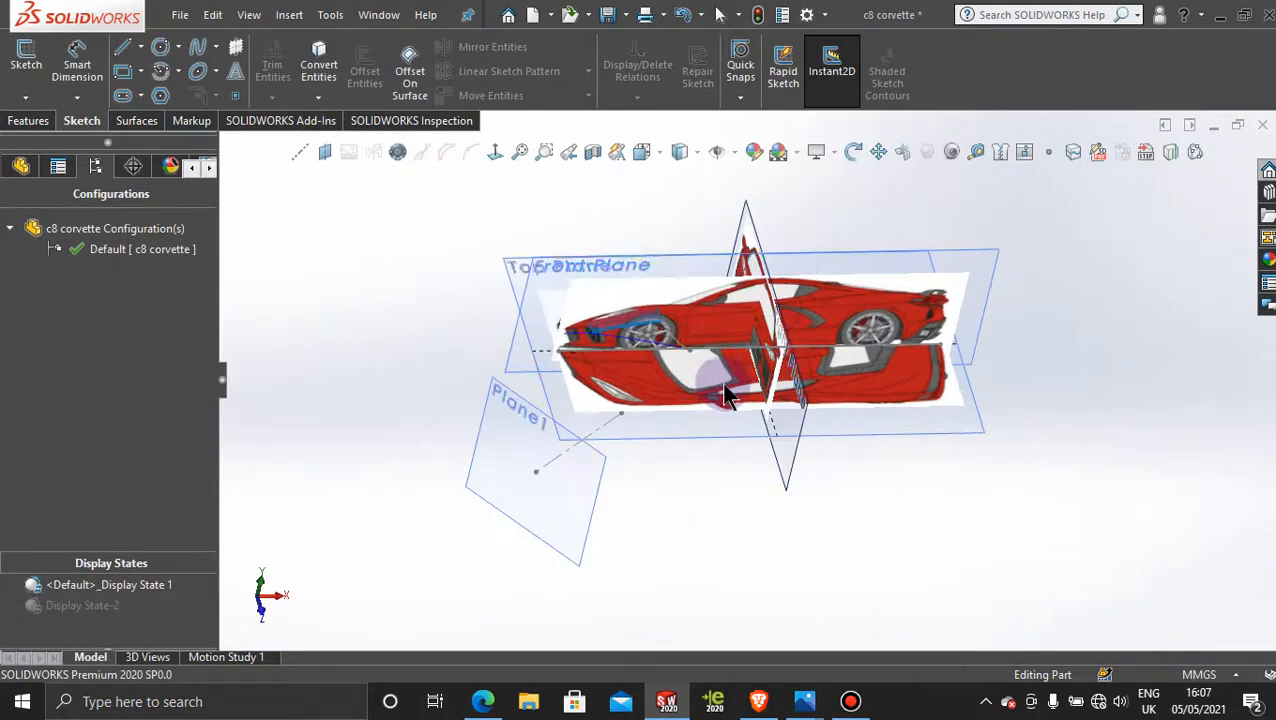
left_click(578, 540)
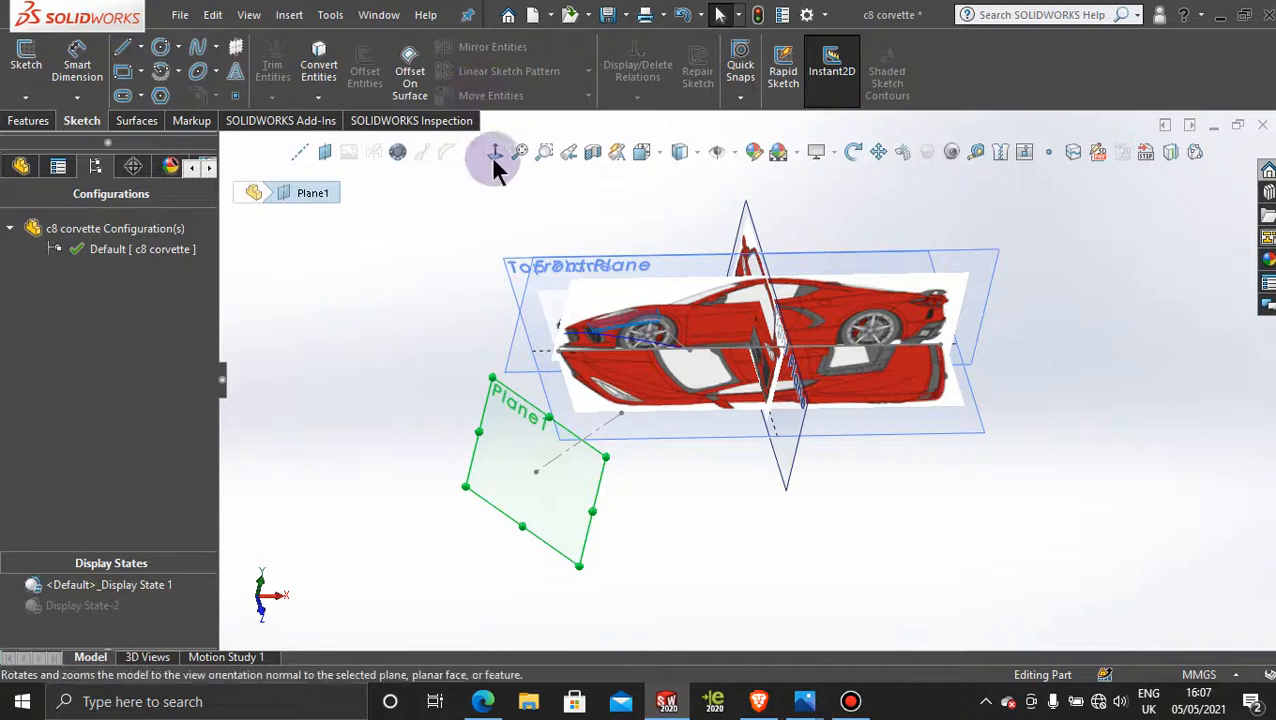
left_click(409, 290)
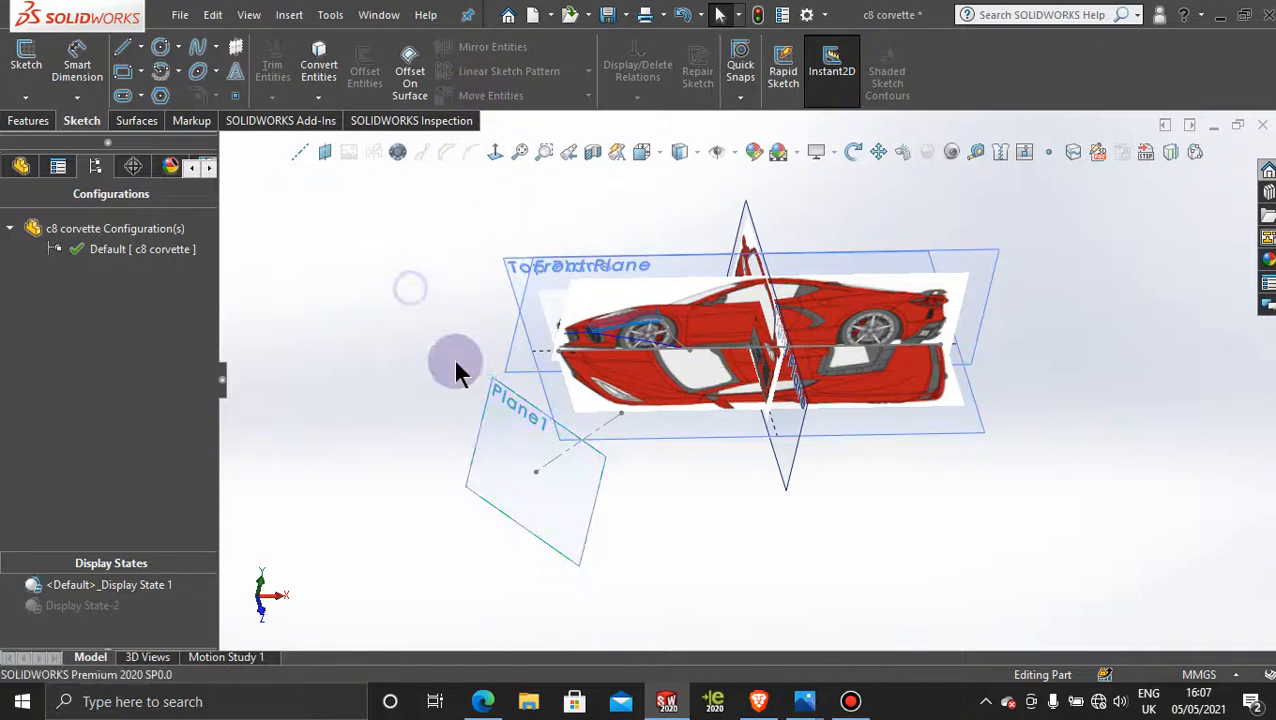
left_click(487, 444)
left_click(585, 393)
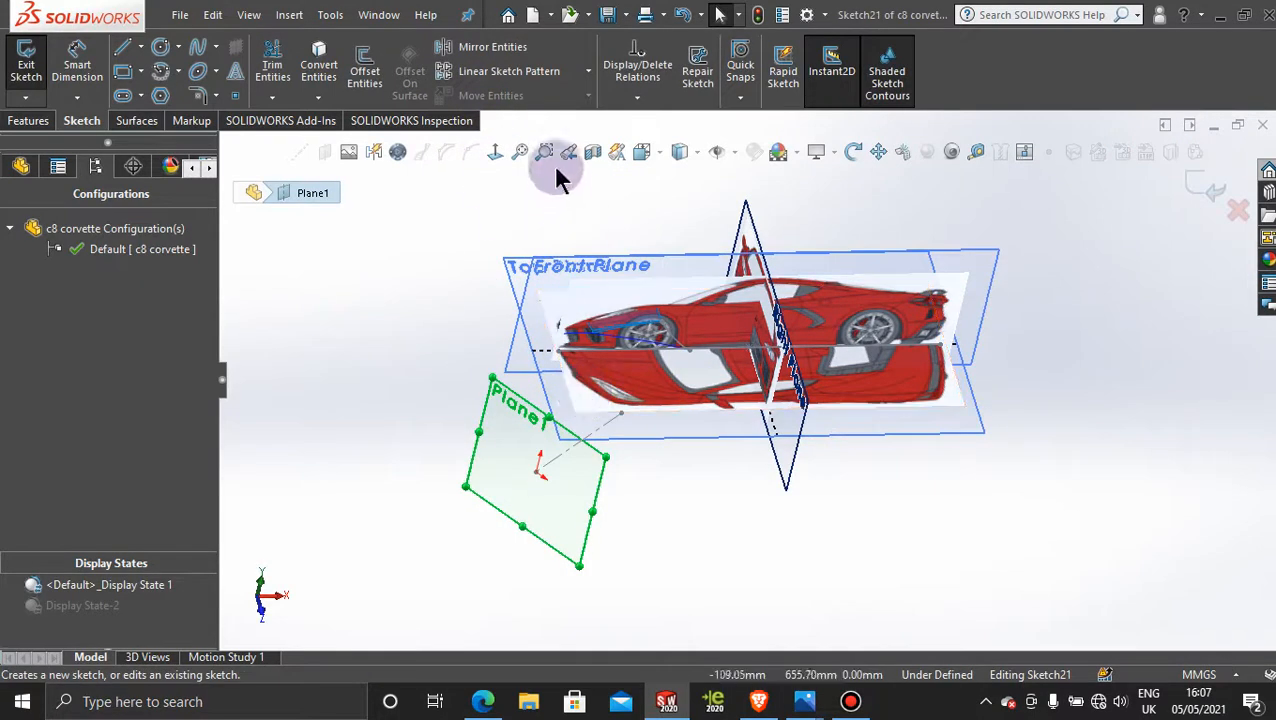
left_click(497, 150)
left_click(850, 701)
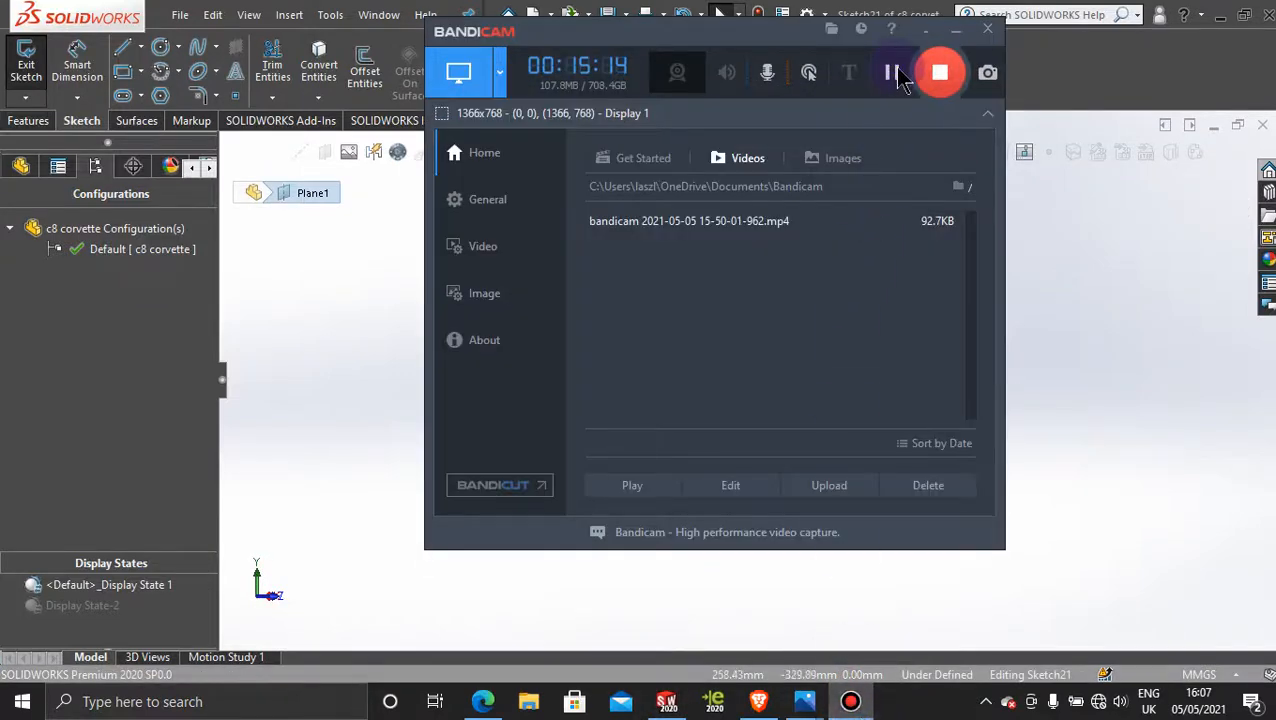
left_click(956, 29)
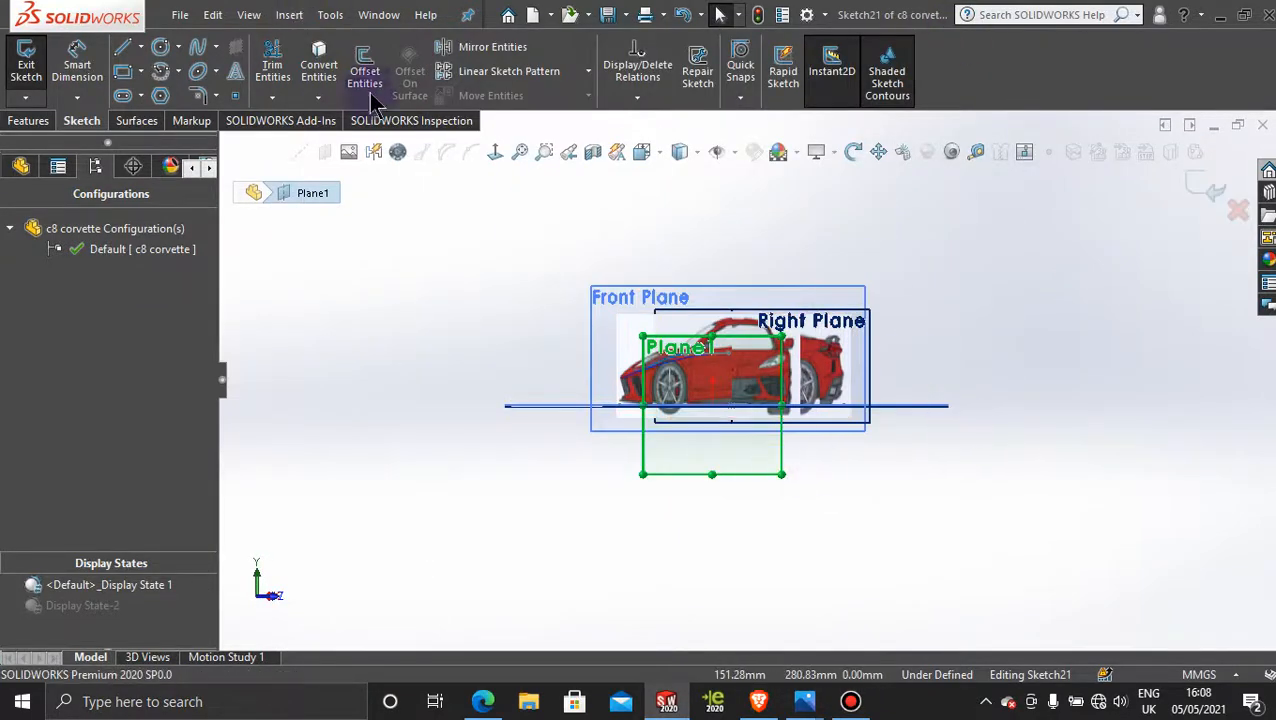
Step: View the angled plane straight on and nudge the front-view picture to about X -170.5 mm and Y -22.6 mm
left_click(494, 151)
left_click(490, 151)
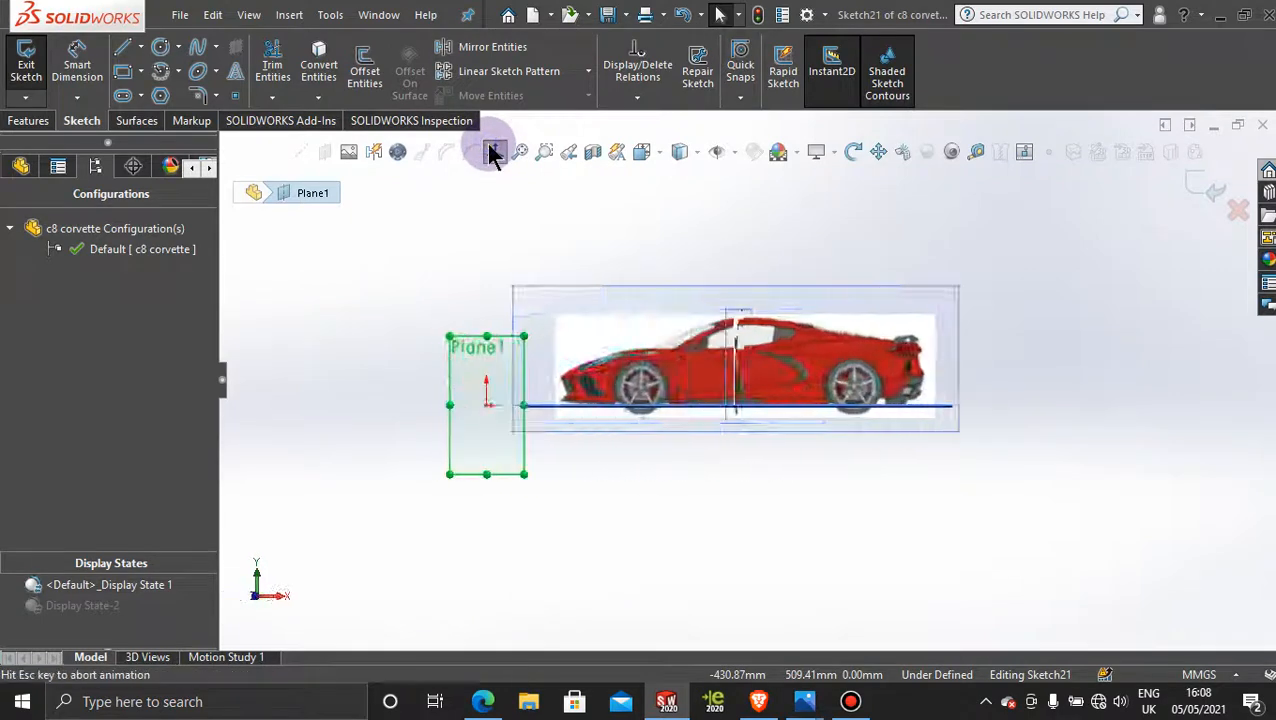
scroll(815, 420, "down", 5)
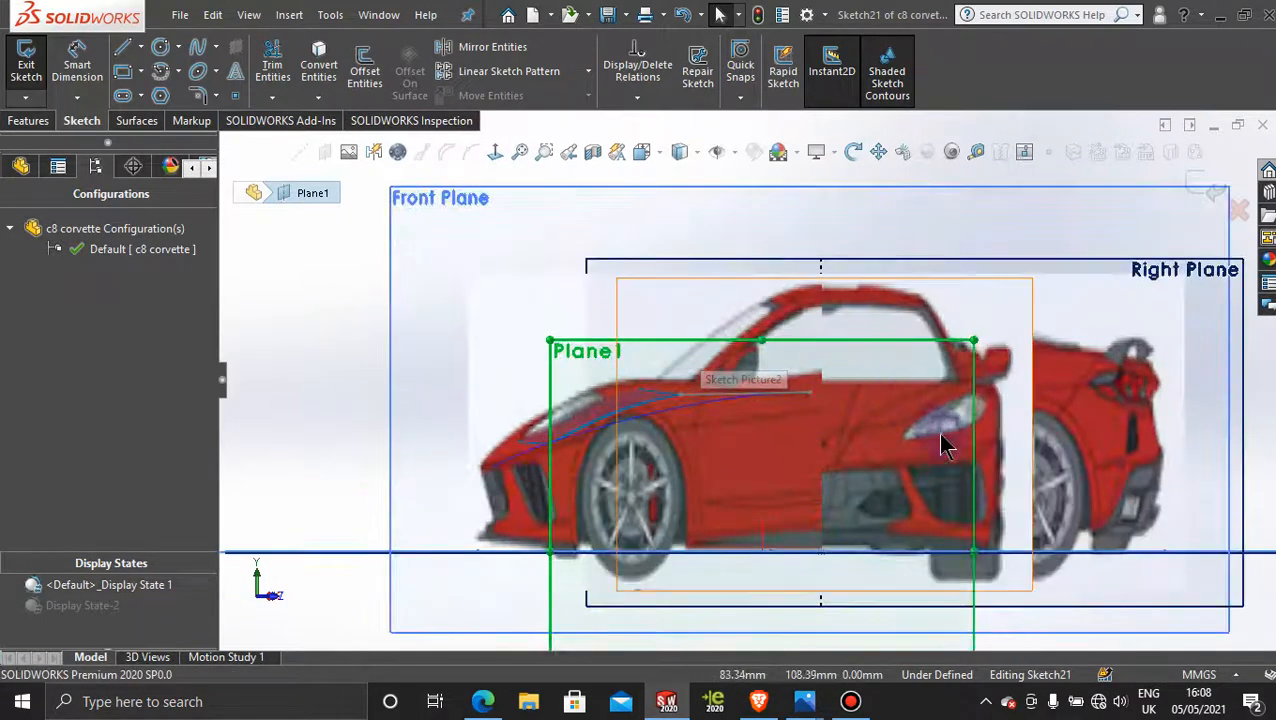
double_click(940, 305)
left_click_drag(940, 305, 947, 303)
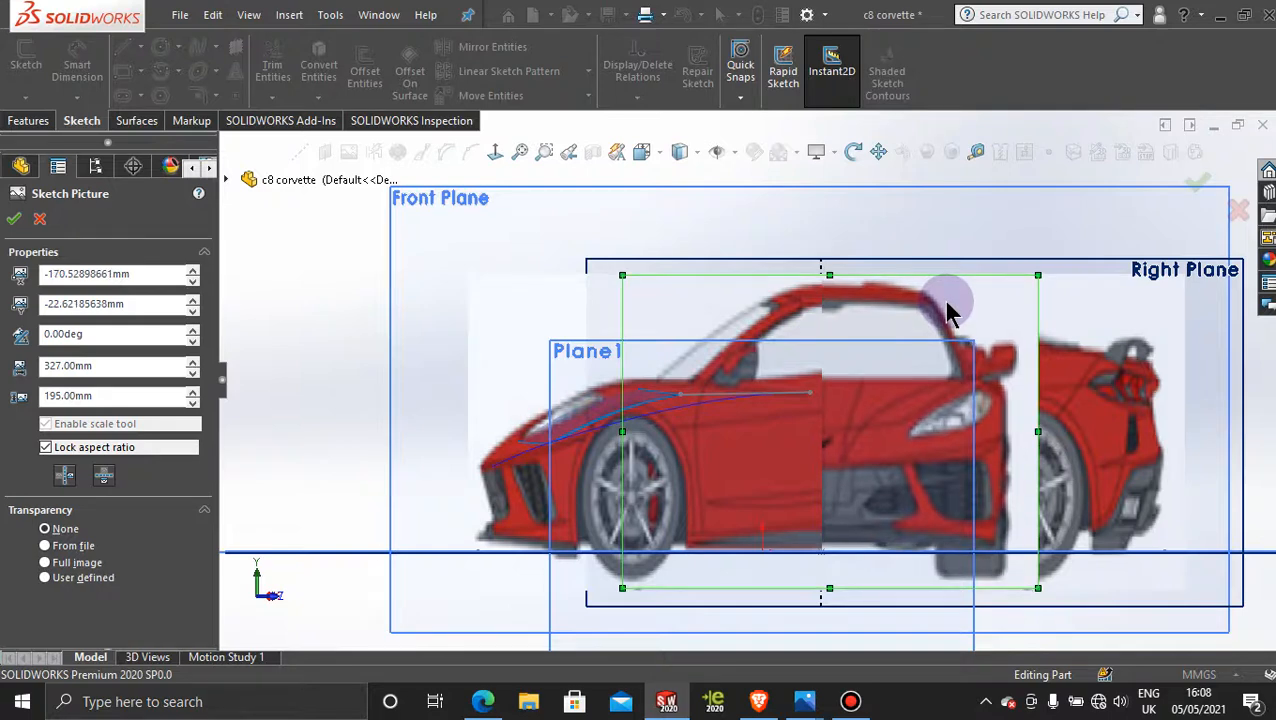
scroll(917, 365, "up", 3)
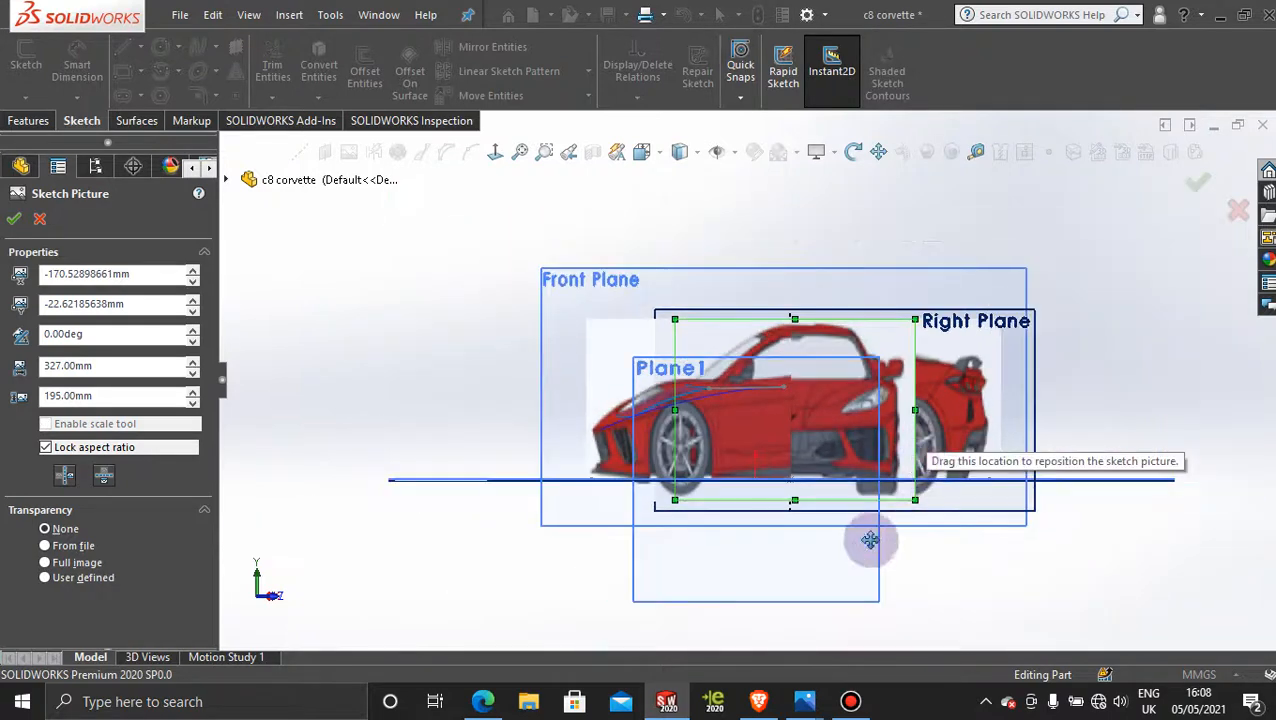
left_click(13, 219)
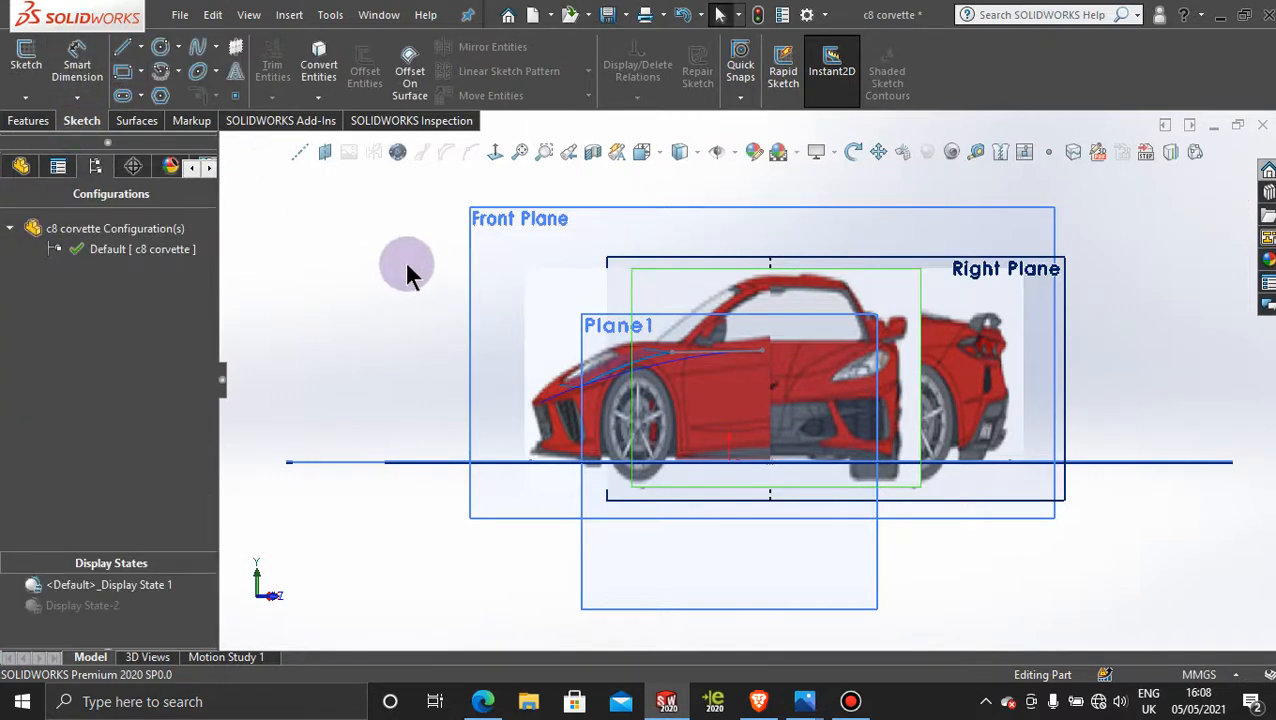
Step: Start a sketch on the angled reference plane and draw a horizontal centerline about 264 mm long at the level of the tyre bottoms
left_click(769, 580)
left_click(849, 512)
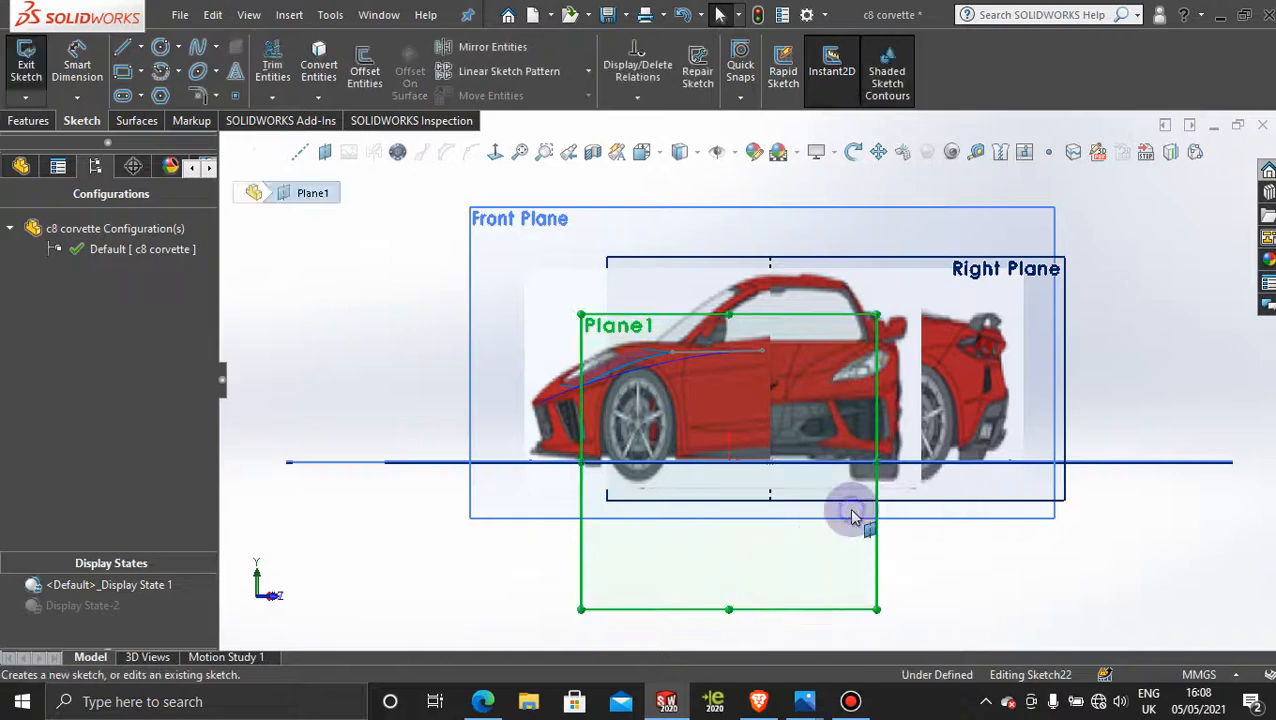
left_click(140, 47)
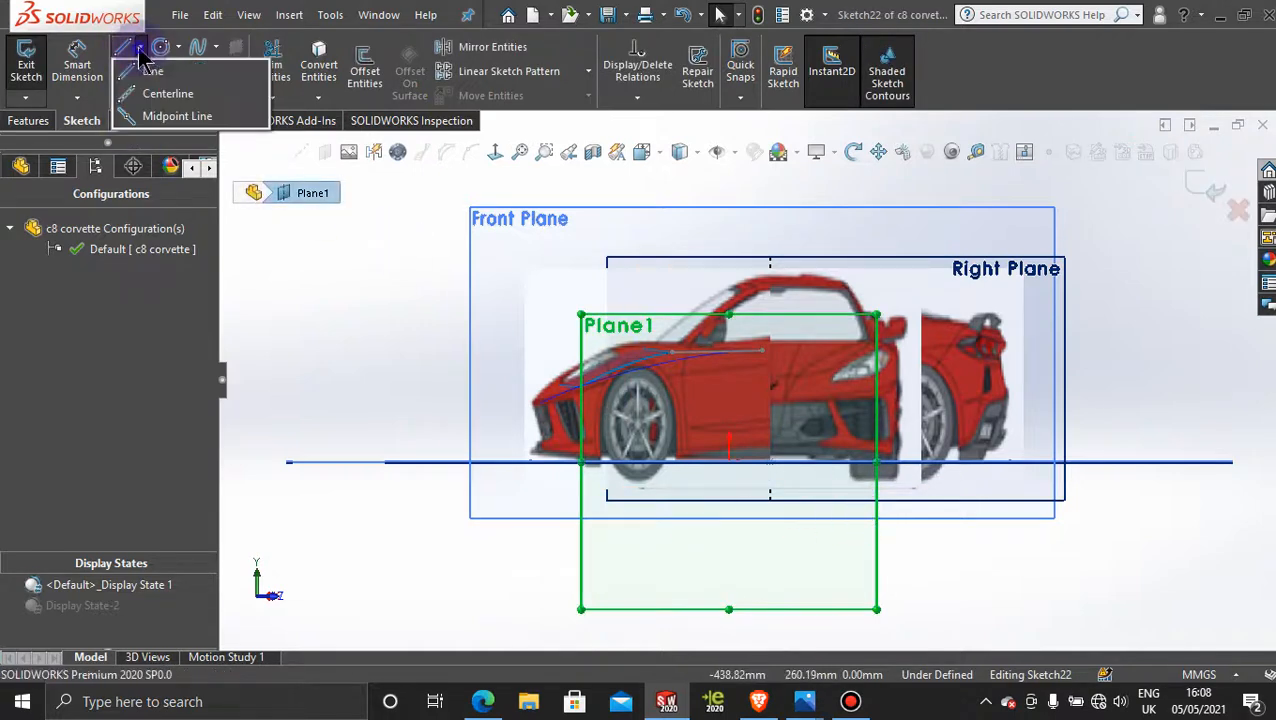
left_click(160, 94)
scroll(755, 527, "down", 5)
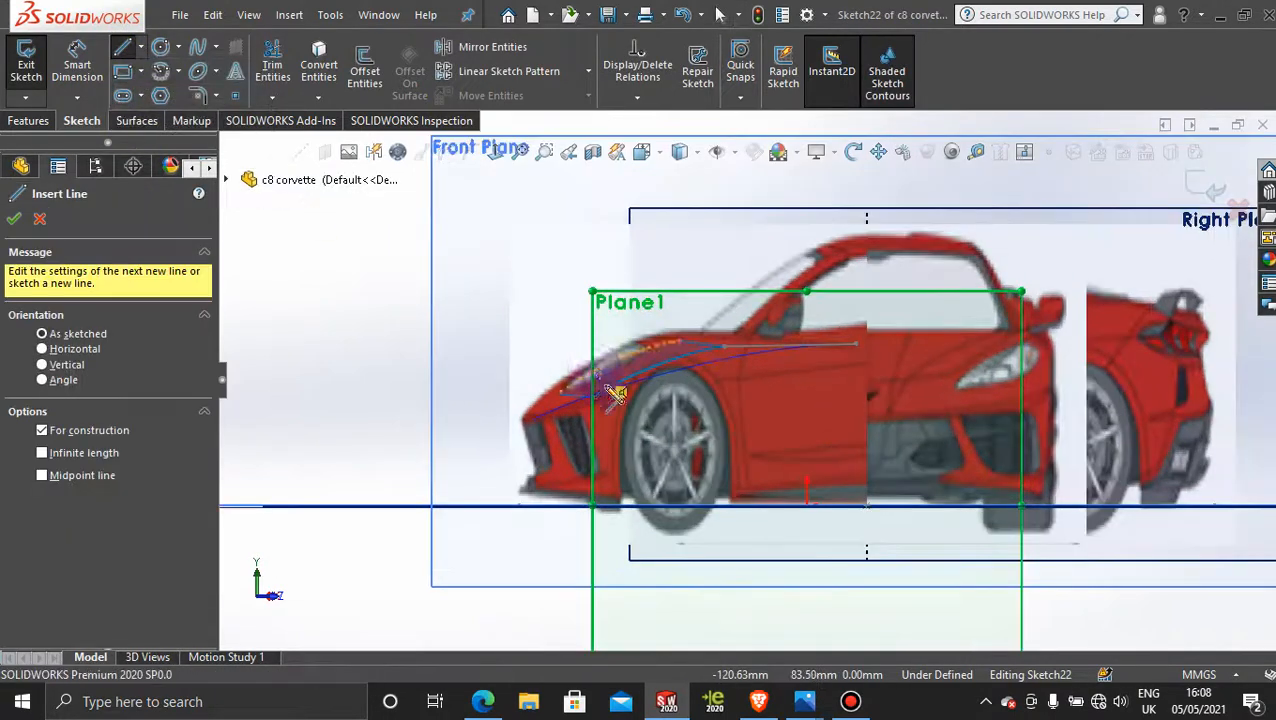
scroll(1030, 523, "up", 2)
scroll(1030, 523, "down", 3)
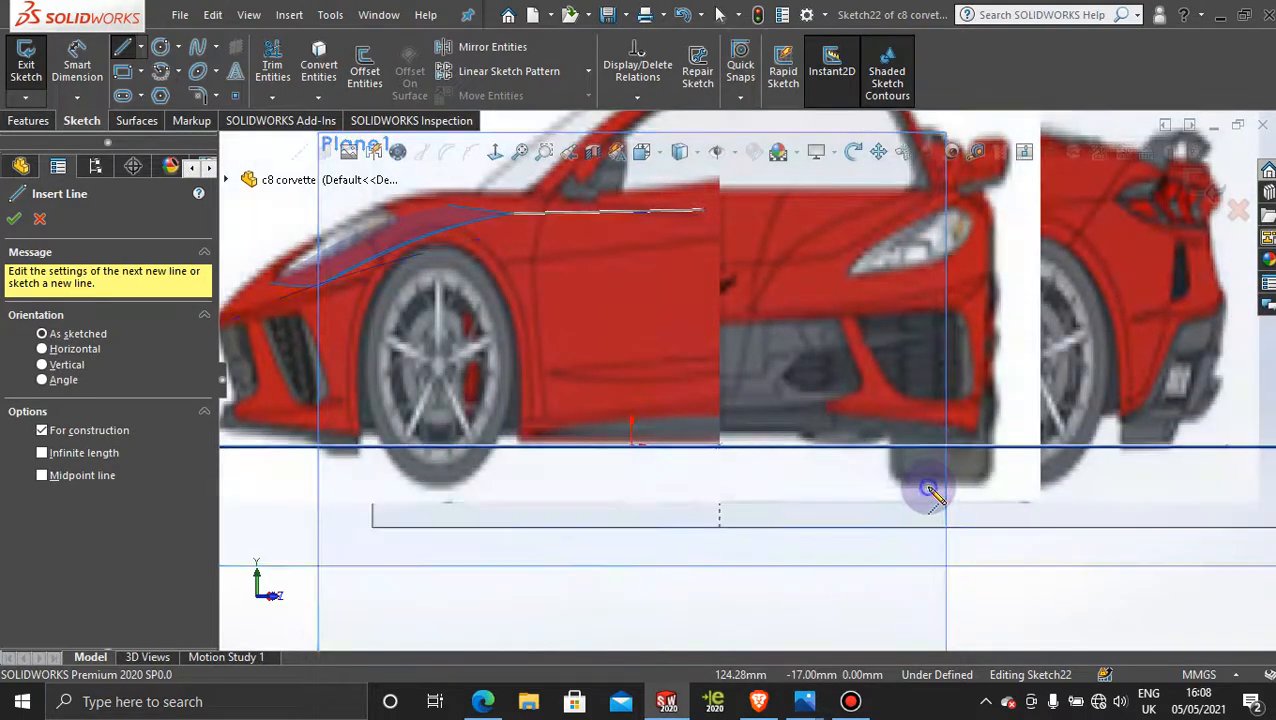
left_click(928, 487)
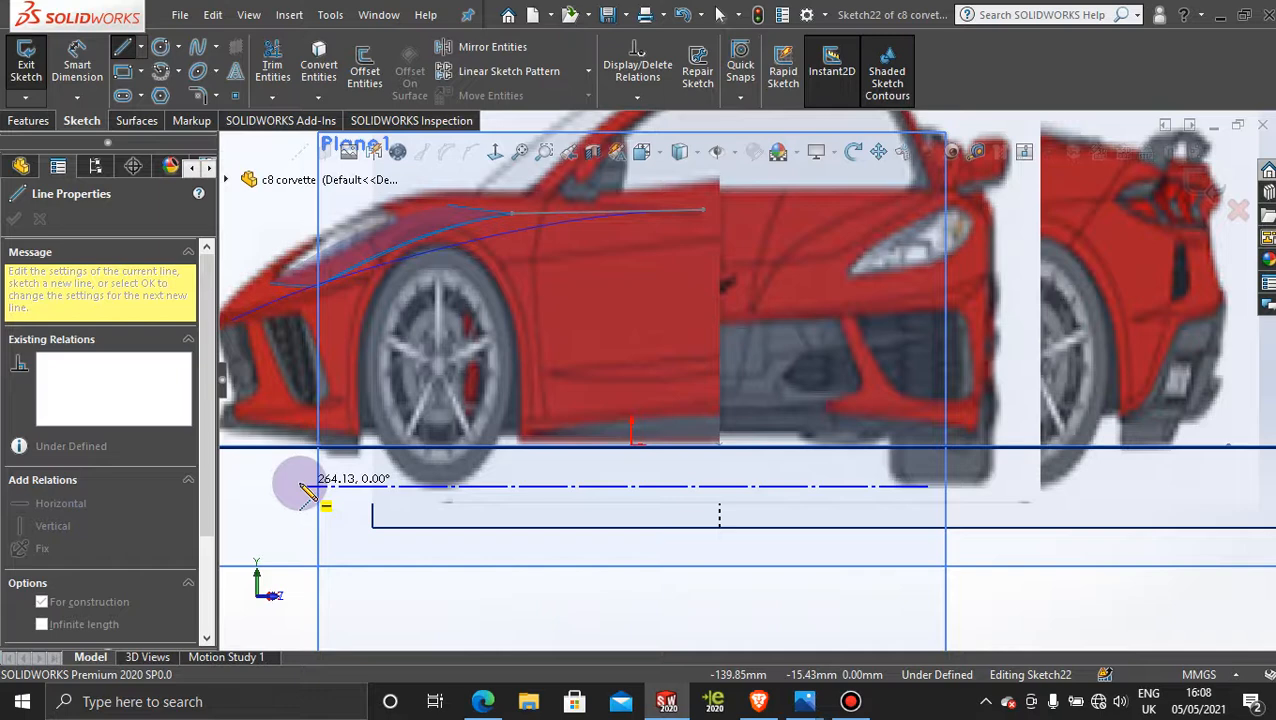
left_click(300, 486)
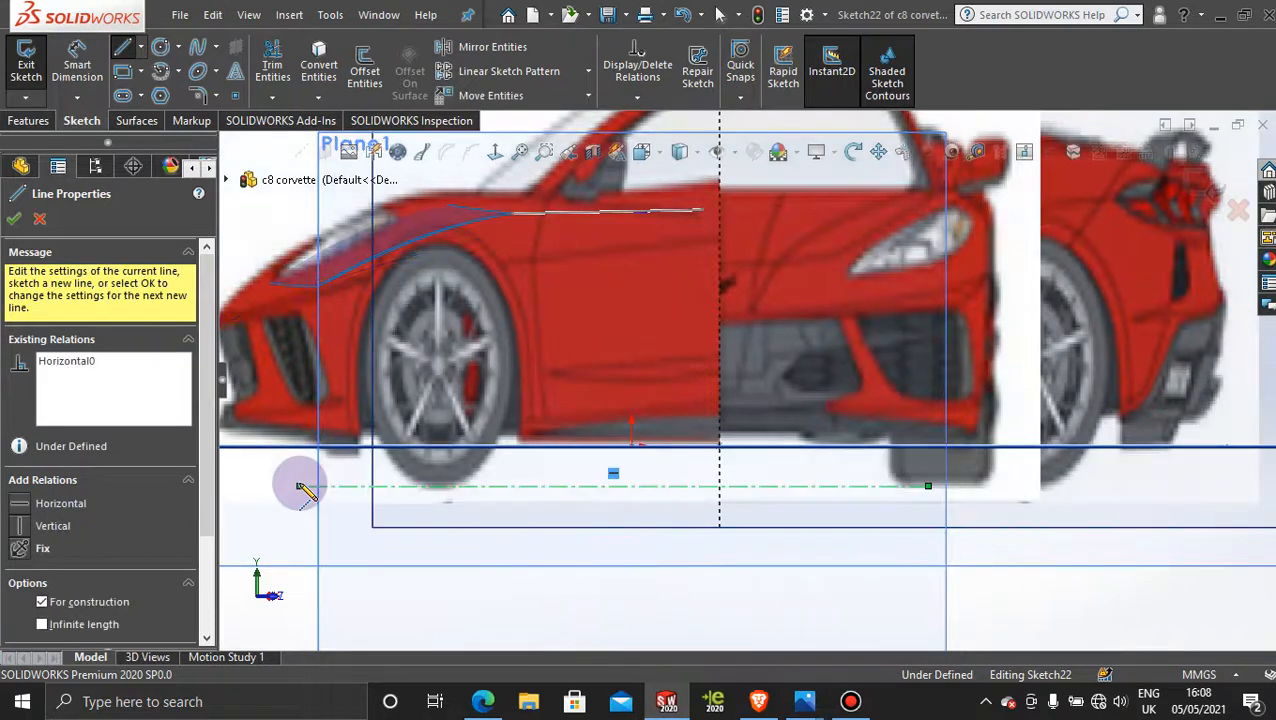
key("Escape")
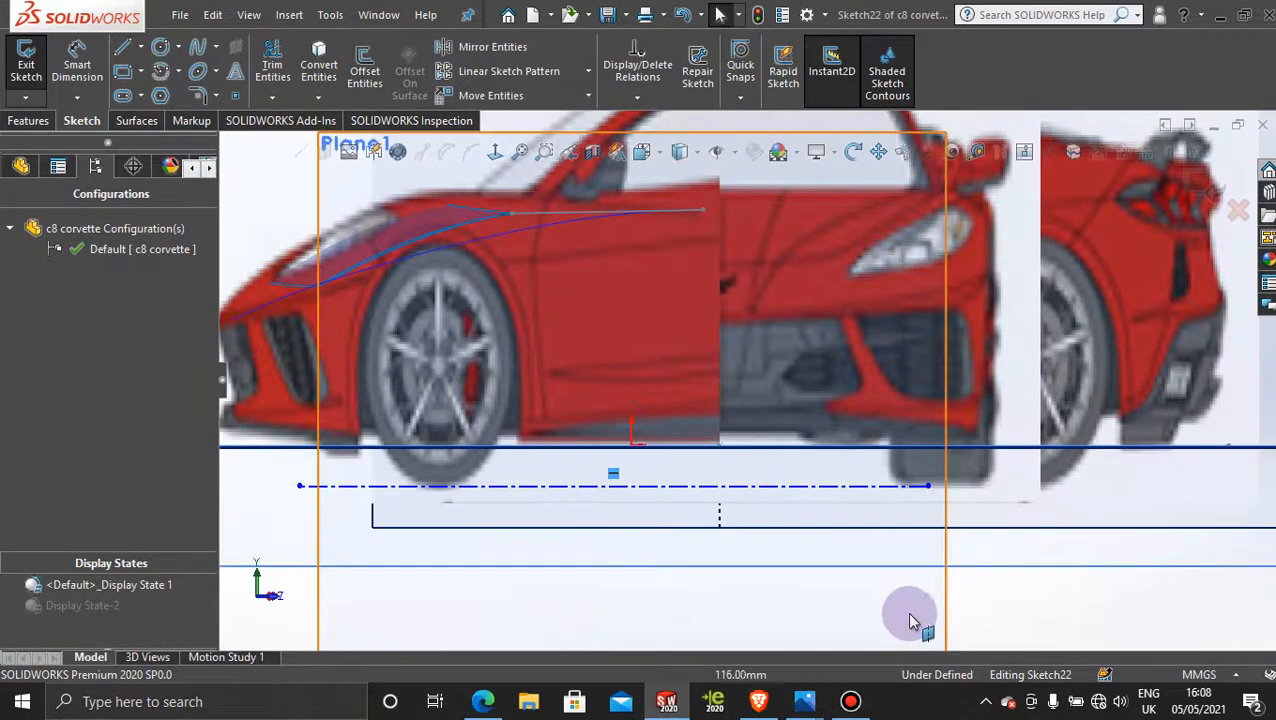
scroll(933, 610, "up", 3)
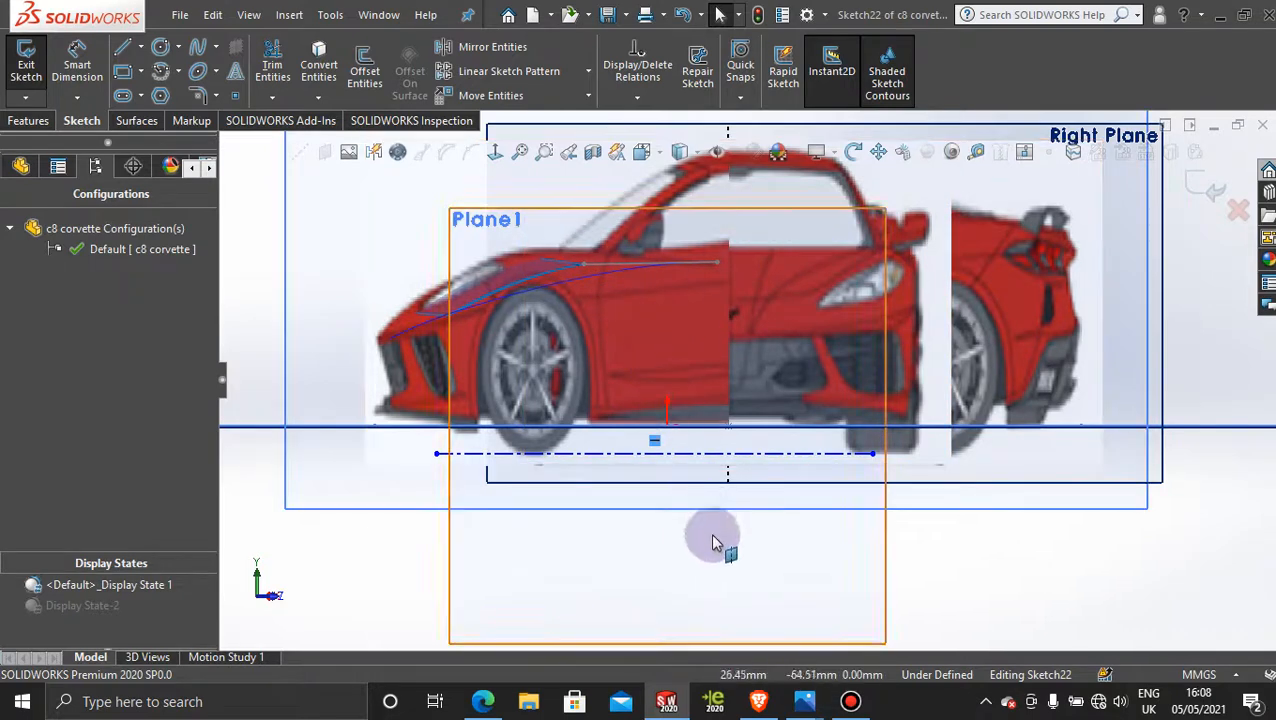
scroll(788, 352, "up", 2)
scroll(748, 230, "down", 1)
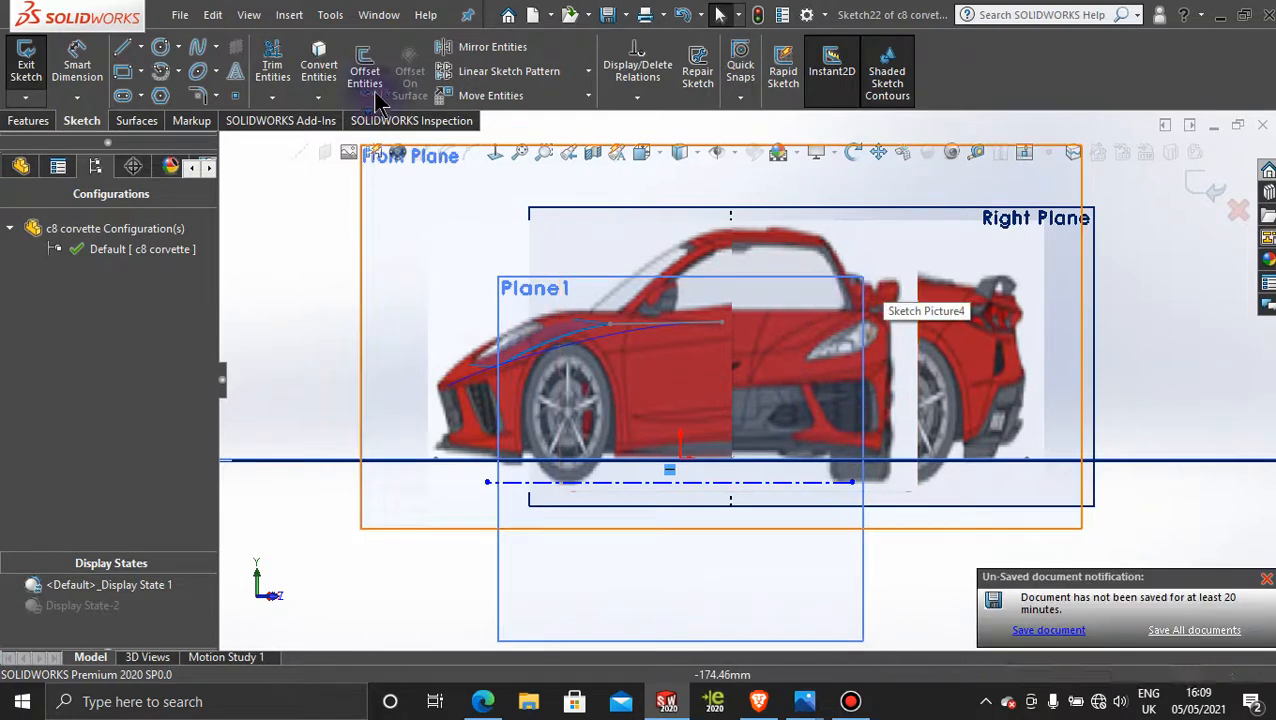
left_click(142, 48)
left_click(185, 91)
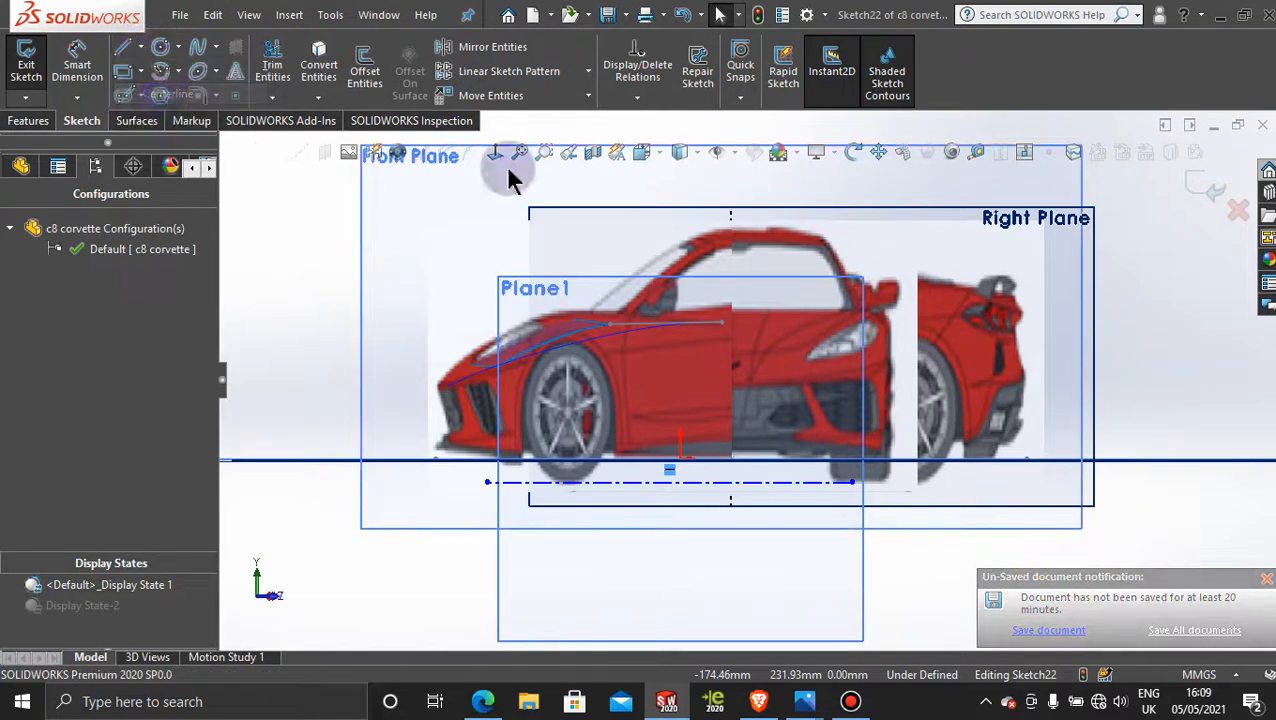
left_click(895, 282)
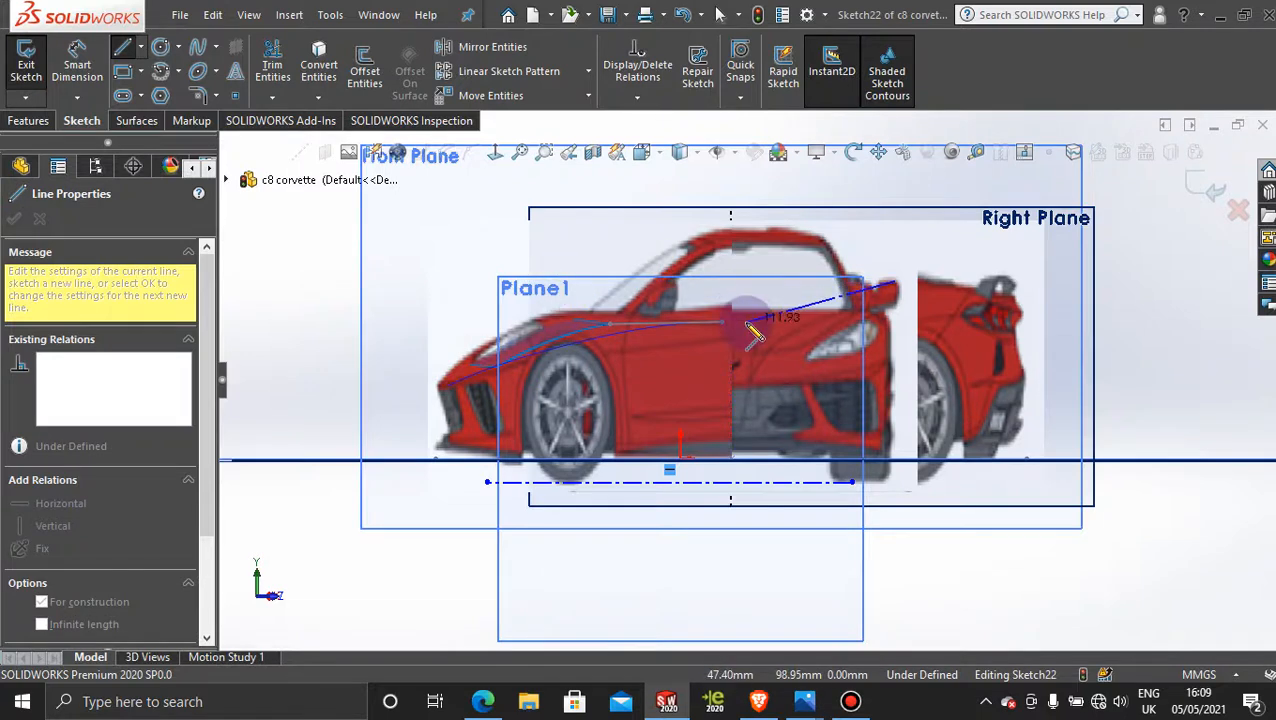
key("Escape")
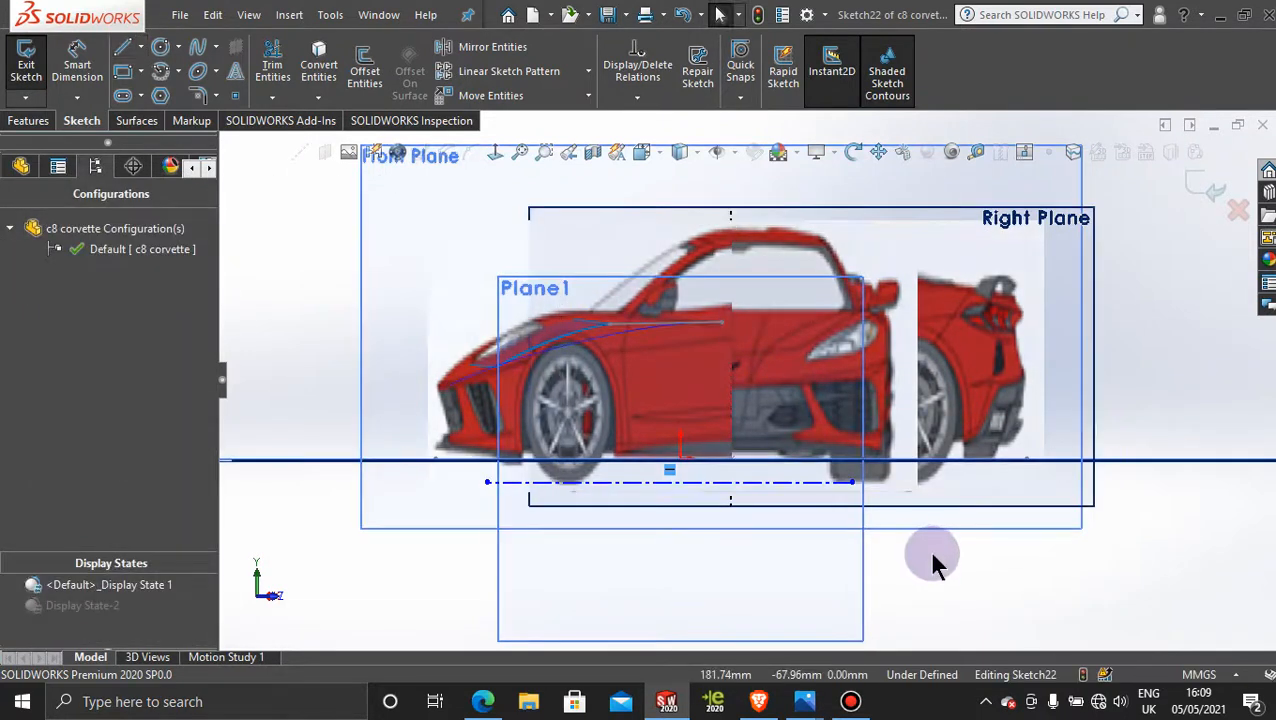
Step: Exit the sketch on the angled plane and select the Right Plane
scroll(937, 553, "up", 3)
middle_click_drag(1070, 327, 1112, 346)
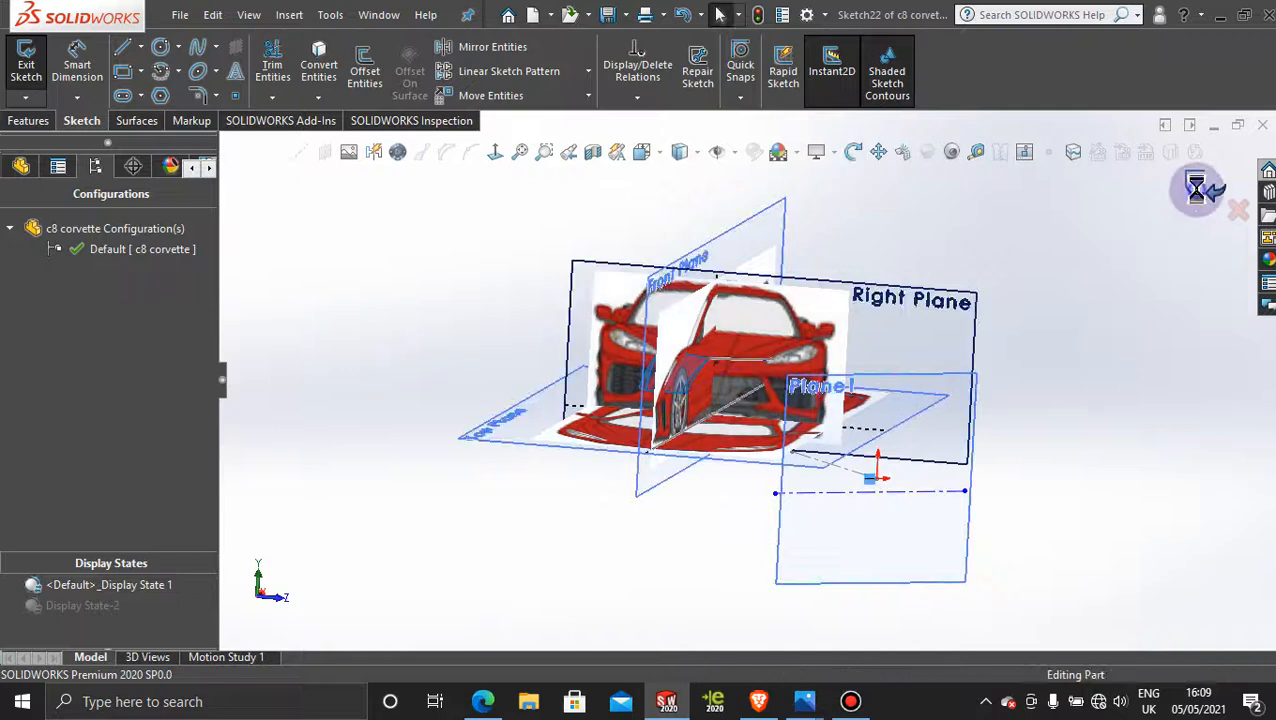
left_click(1191, 186)
left_click(1131, 318)
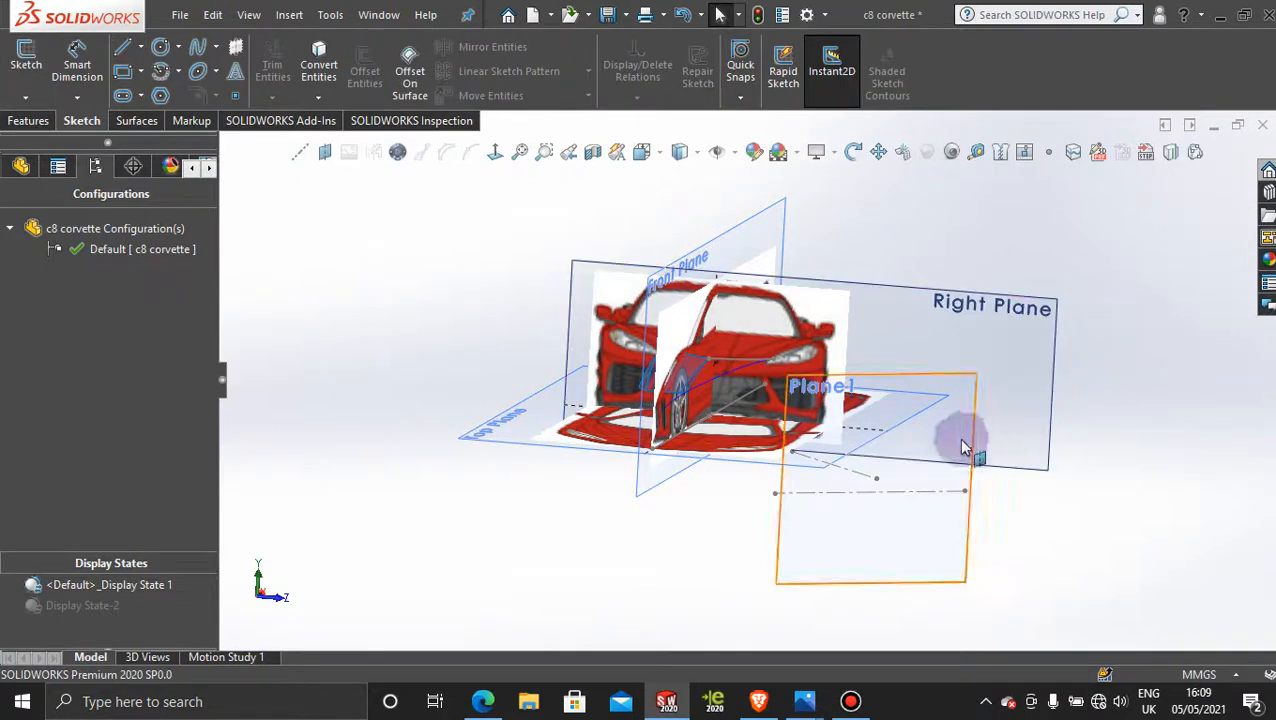
left_click(1060, 300)
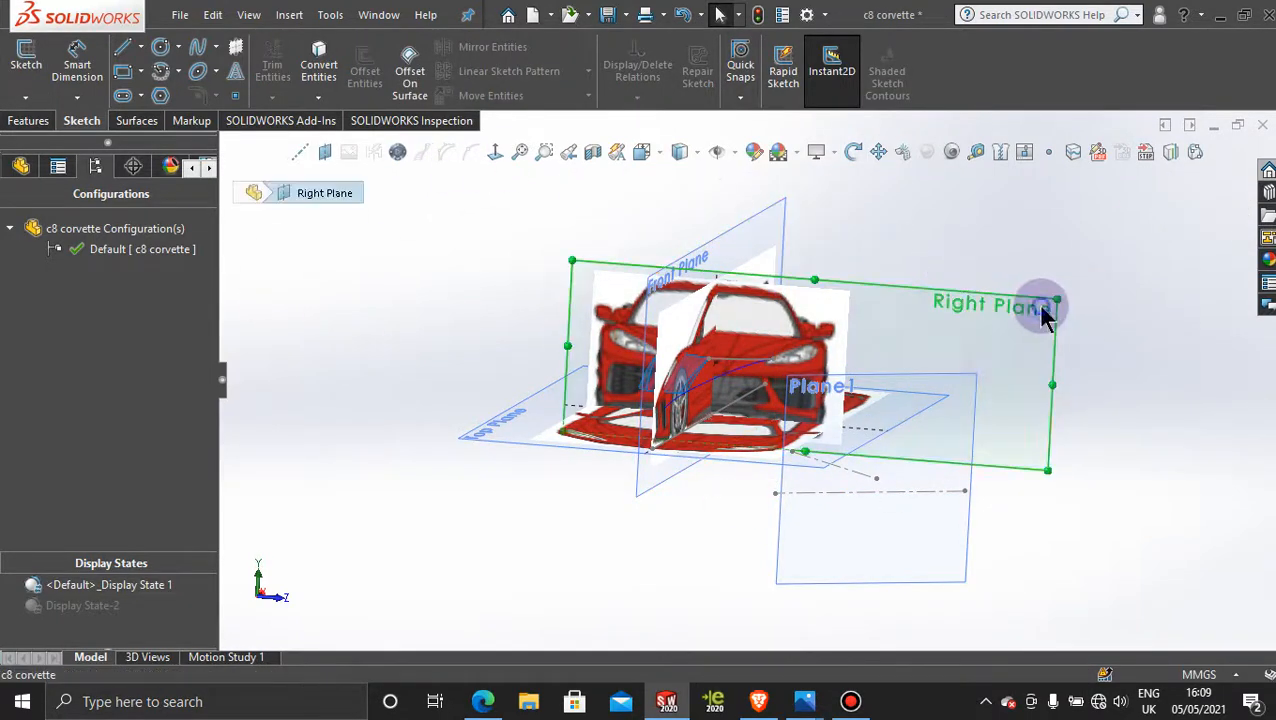
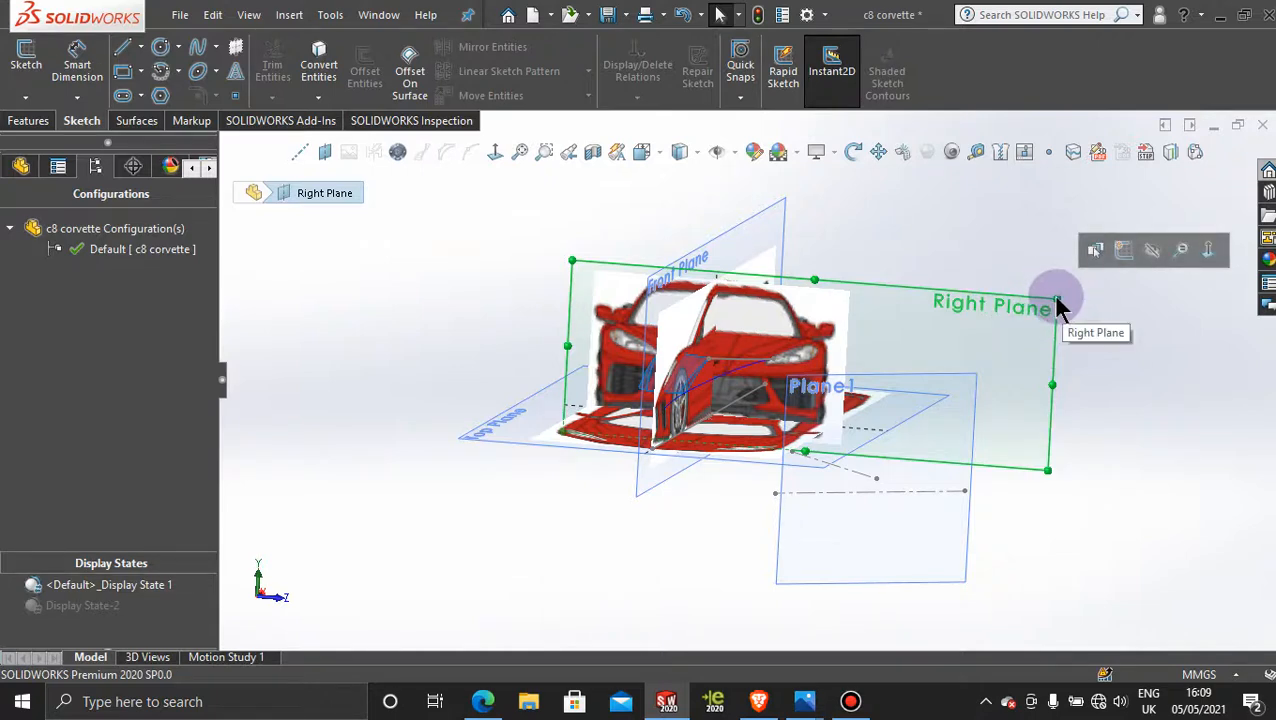
Step: Shrink the Right Plane's border to frame the front-view picture more closely and view the plane straight on
left_click_drag(1062, 298, 880, 278)
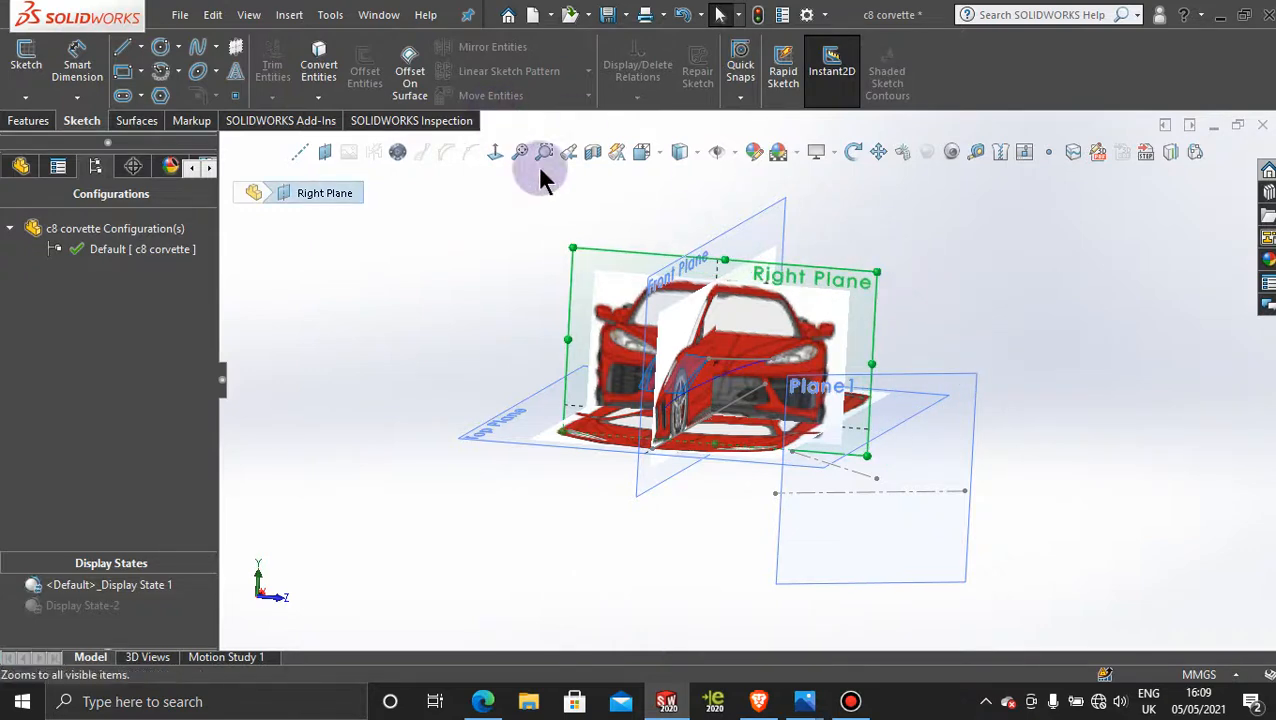
left_click(494, 152)
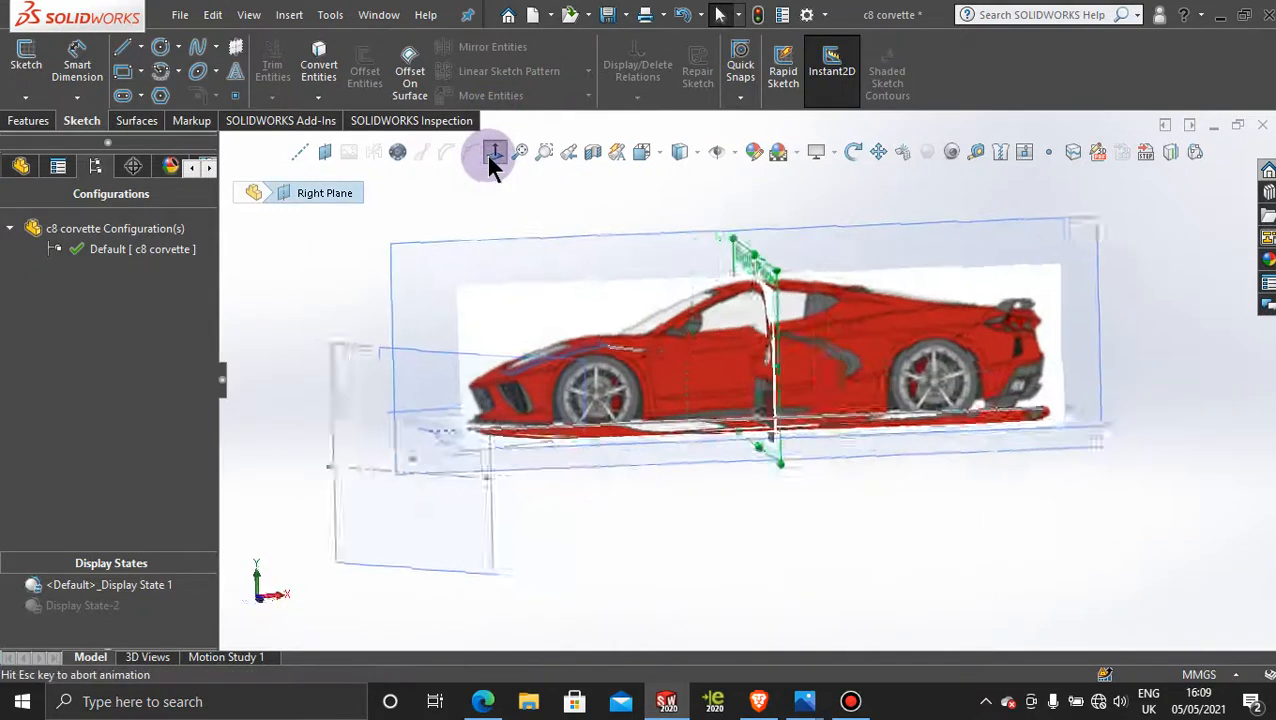
left_click(492, 155)
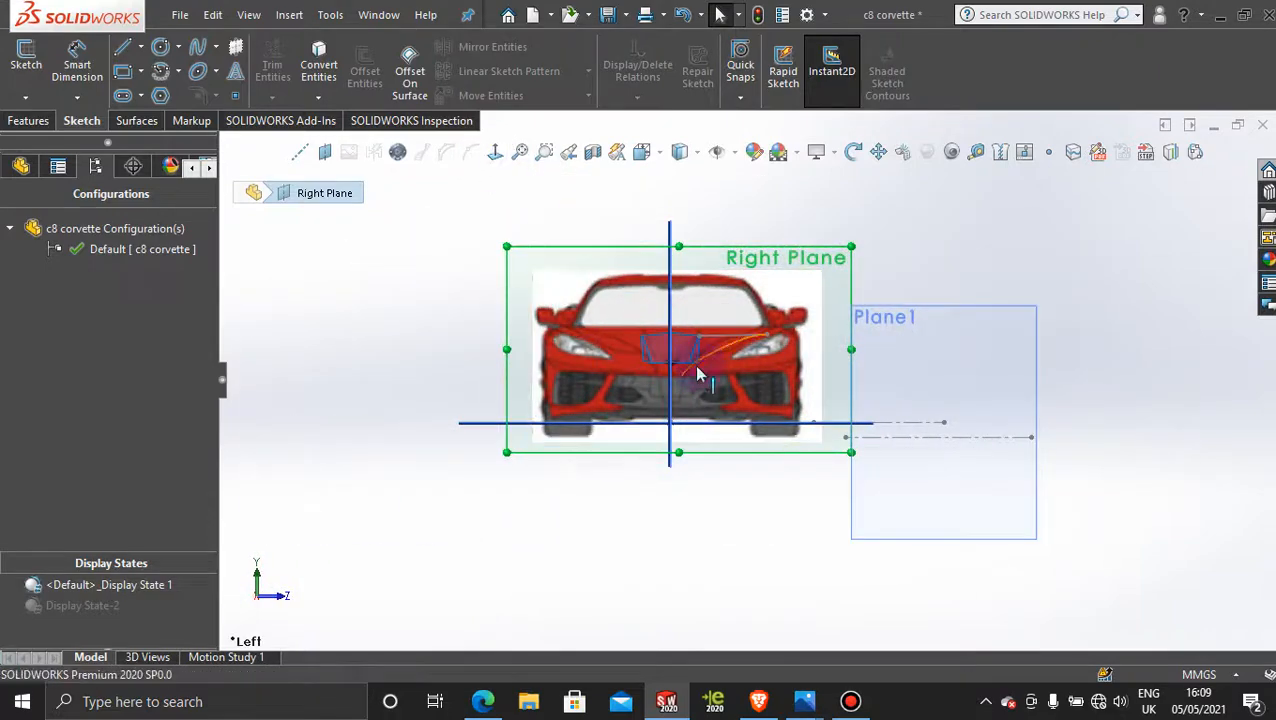
Step: Nudge the front-view picture horizontally to about X -169.5 mm so it centers on the hood surface, and accept it
scroll(698, 374, "down", 3)
scroll(660, 412, "down", 4)
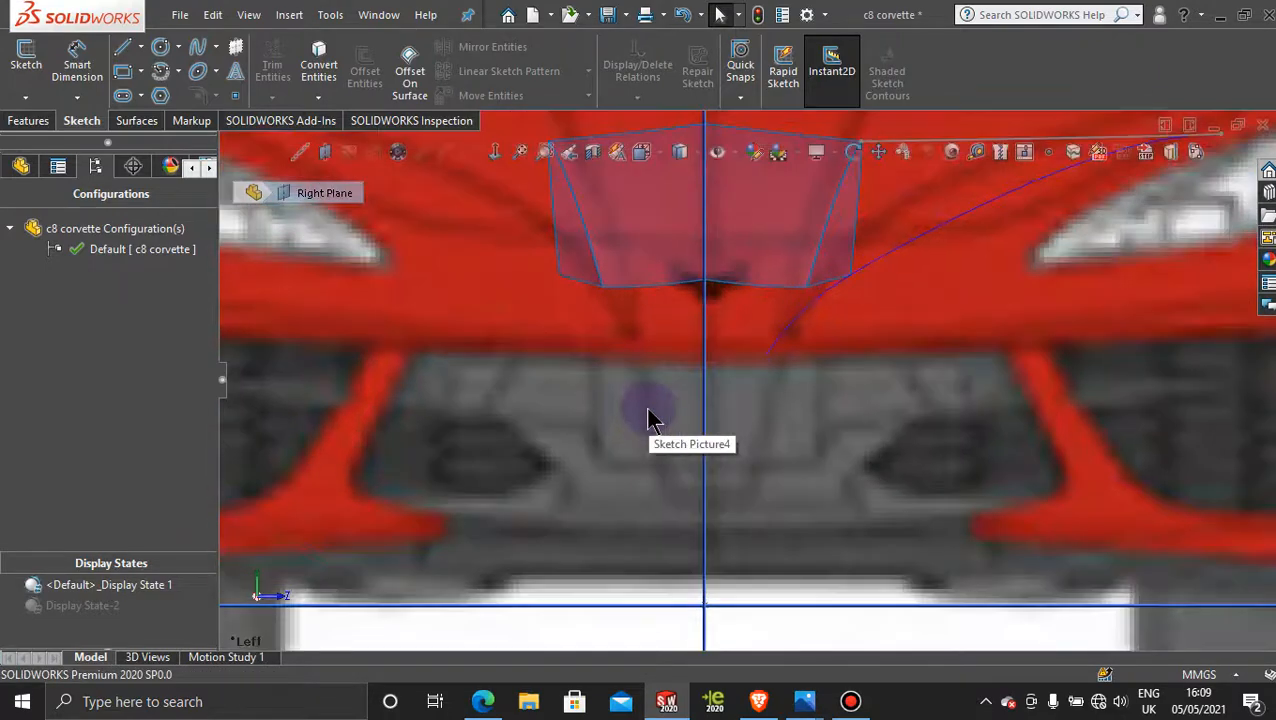
left_click(720, 313)
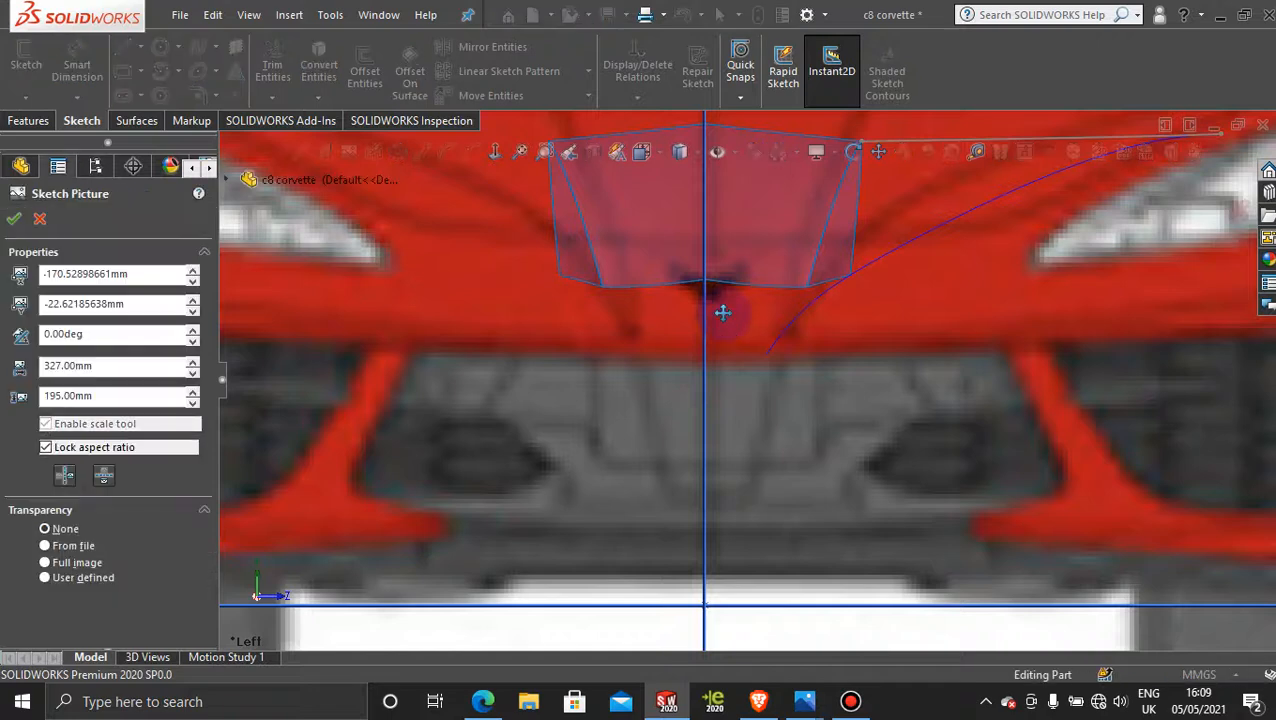
left_click_drag(729, 333, 725, 330)
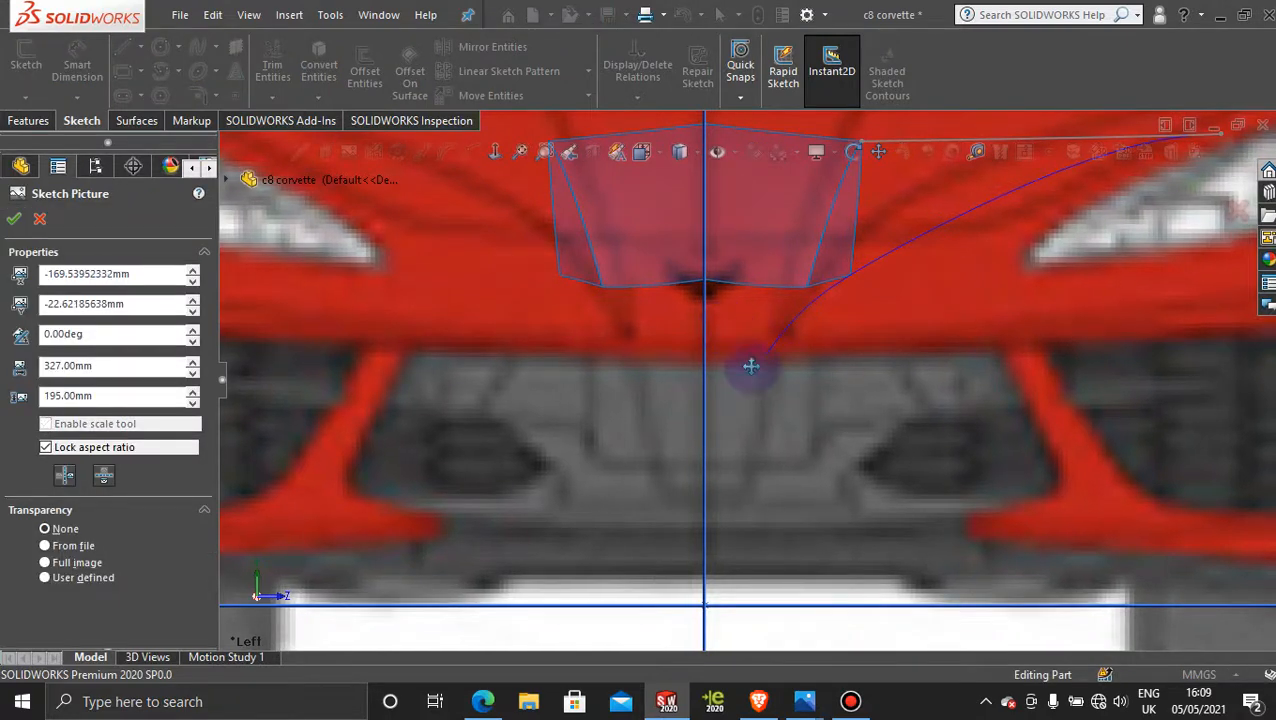
scroll(752, 366, "up", 5)
scroll(760, 370, "up", 4)
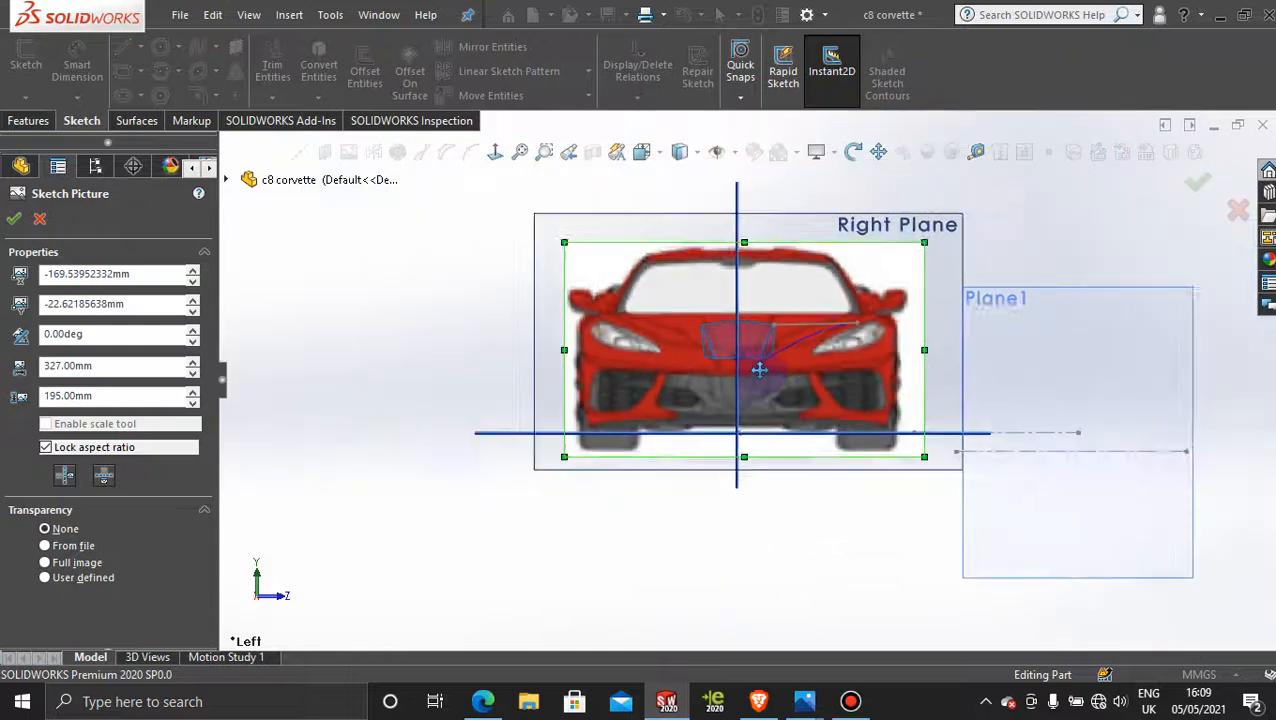
scroll(760, 370, "down", 2)
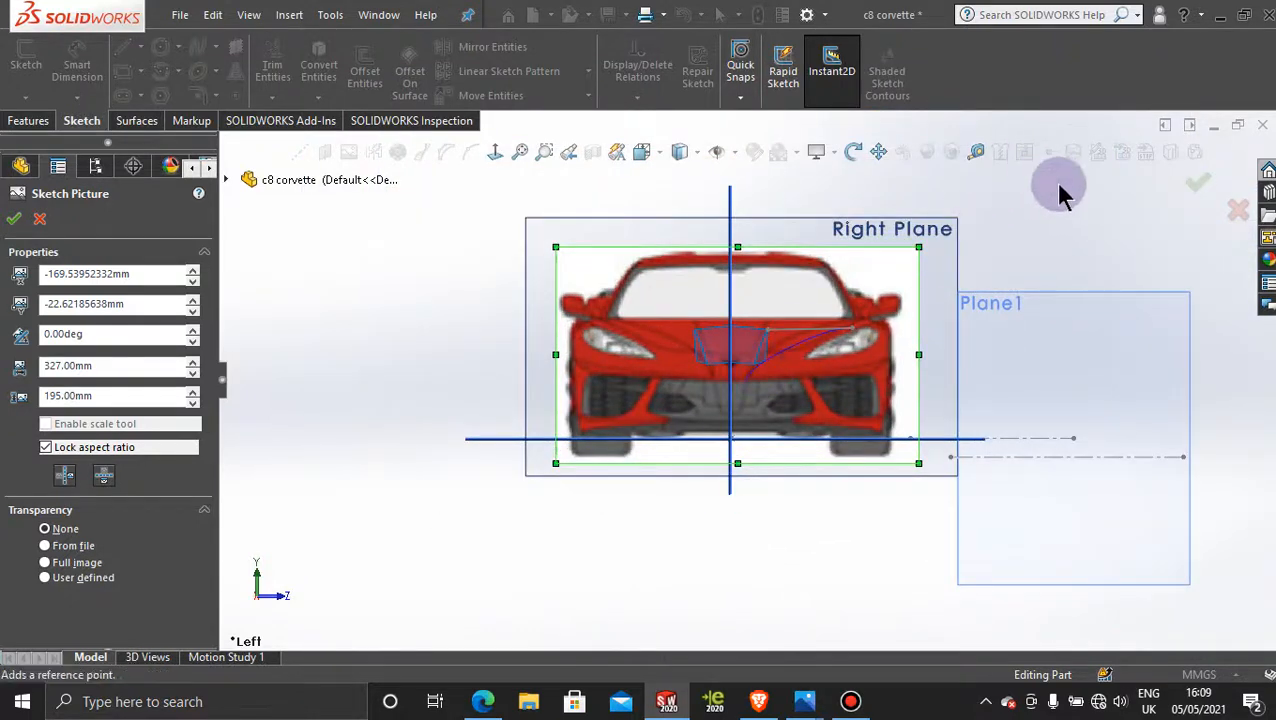
left_click(1198, 188)
Step: View the angled reference plane straight on and check how it lines up with the reference pictures
middle_click_drag(1012, 232, 1017, 282)
left_click(1038, 300)
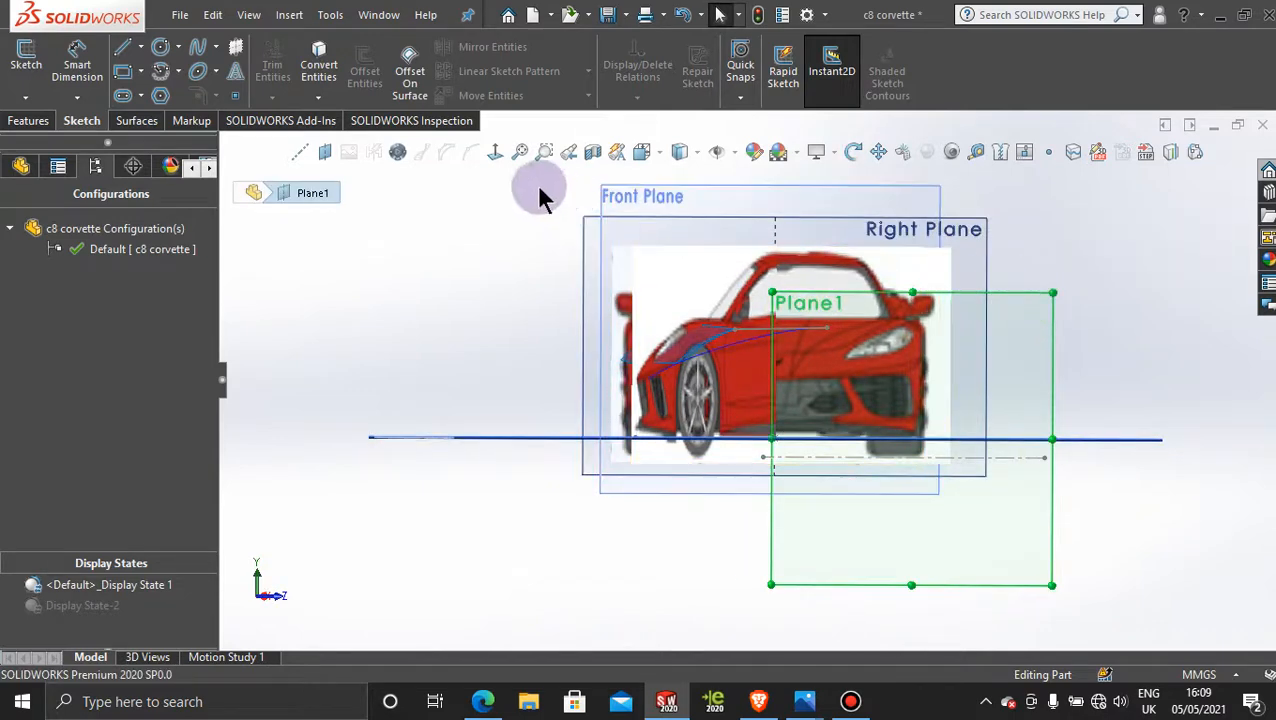
left_click(495, 155)
scroll(720, 480, "down", 5)
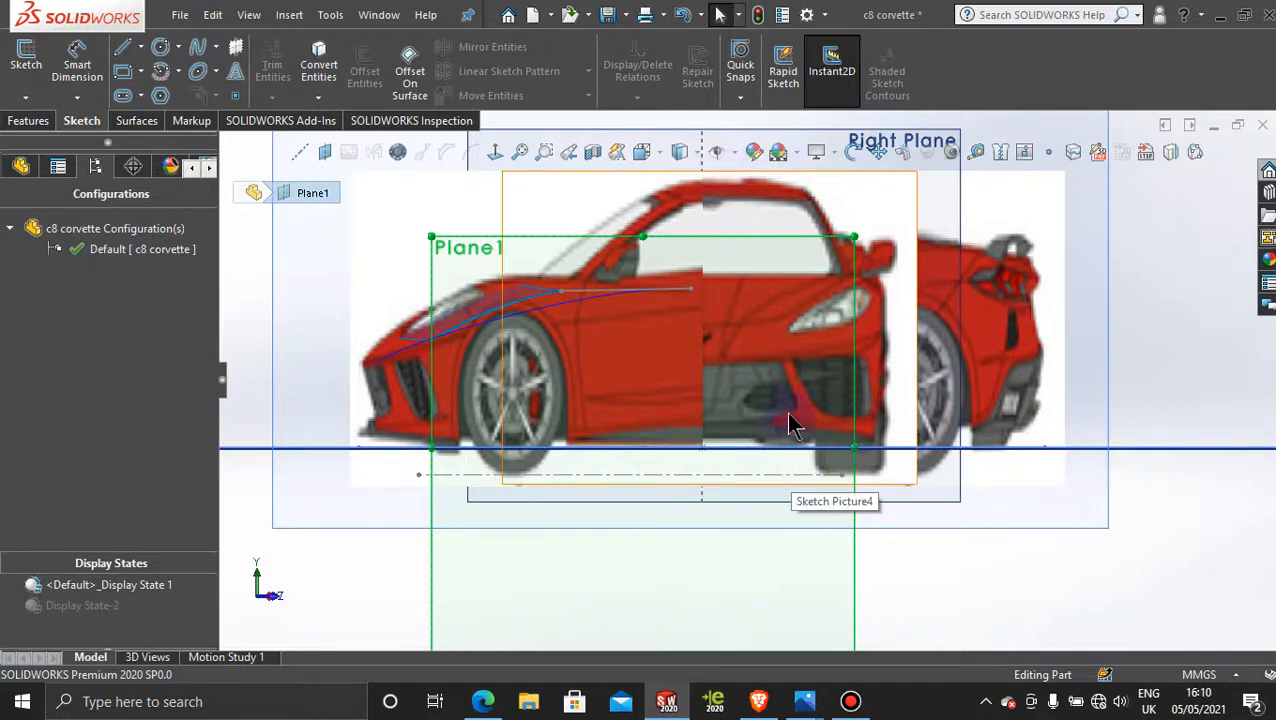
scroll(793, 424, "up", 4)
left_click(1078, 254)
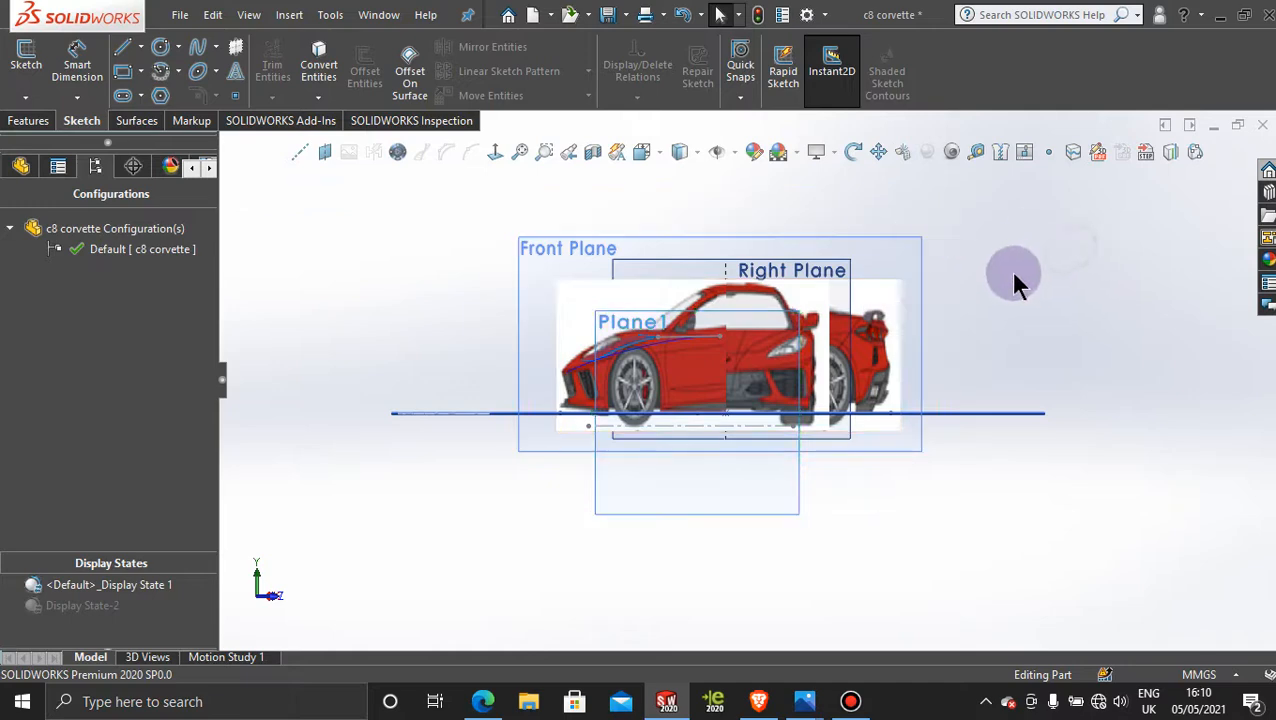
middle_click_drag(995, 323, 985, 365)
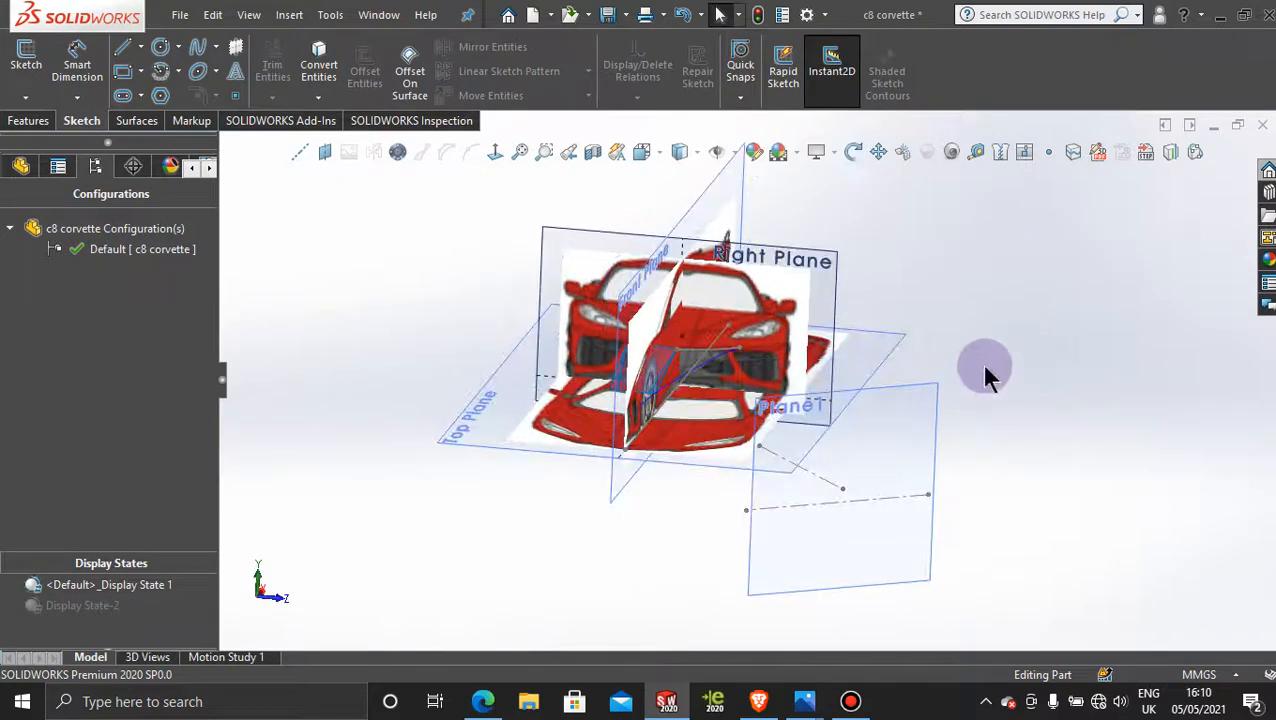
Step: Delete the angled reference plane together with its dependent sketches
right_click(938, 405)
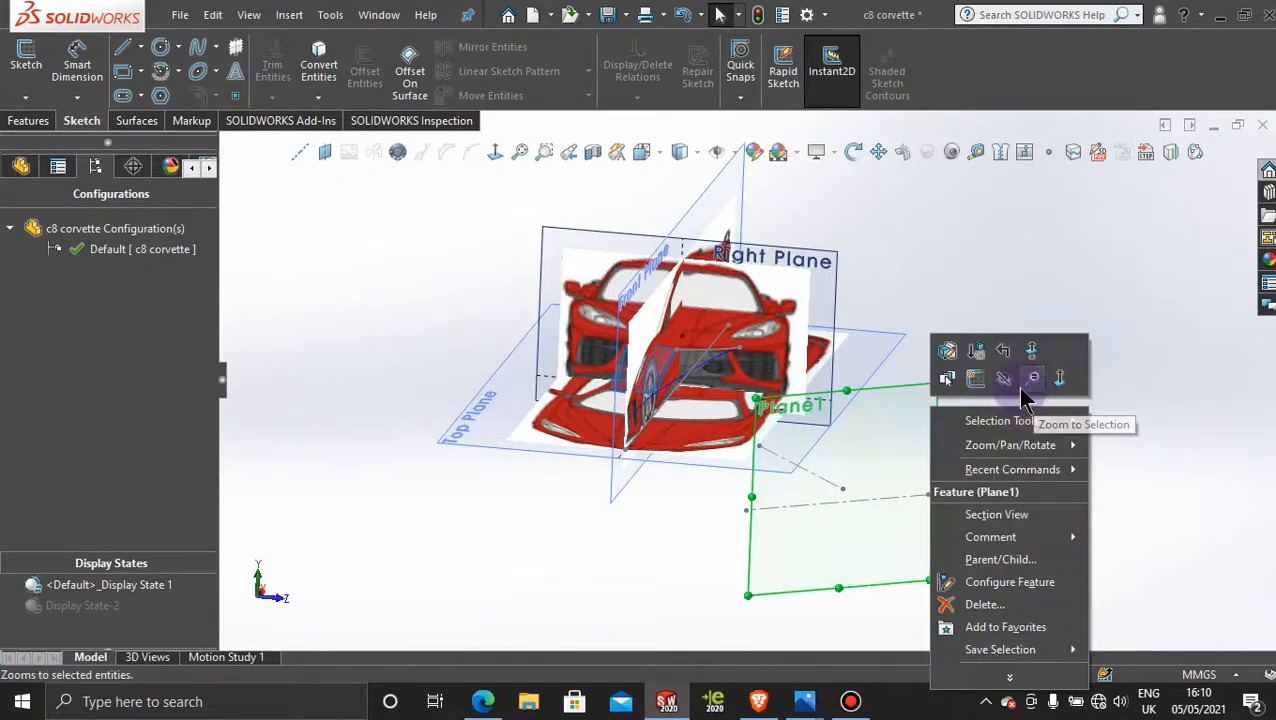
left_click(1012, 297)
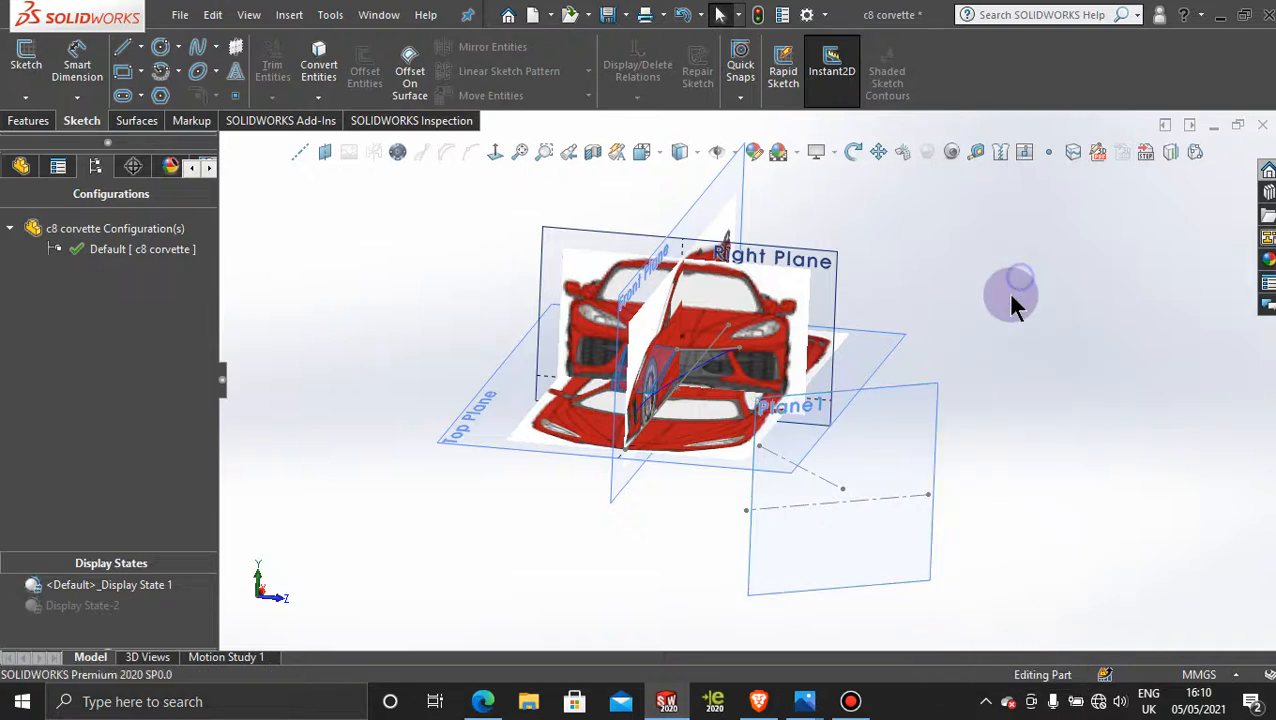
right_click(908, 410)
left_click(966, 604)
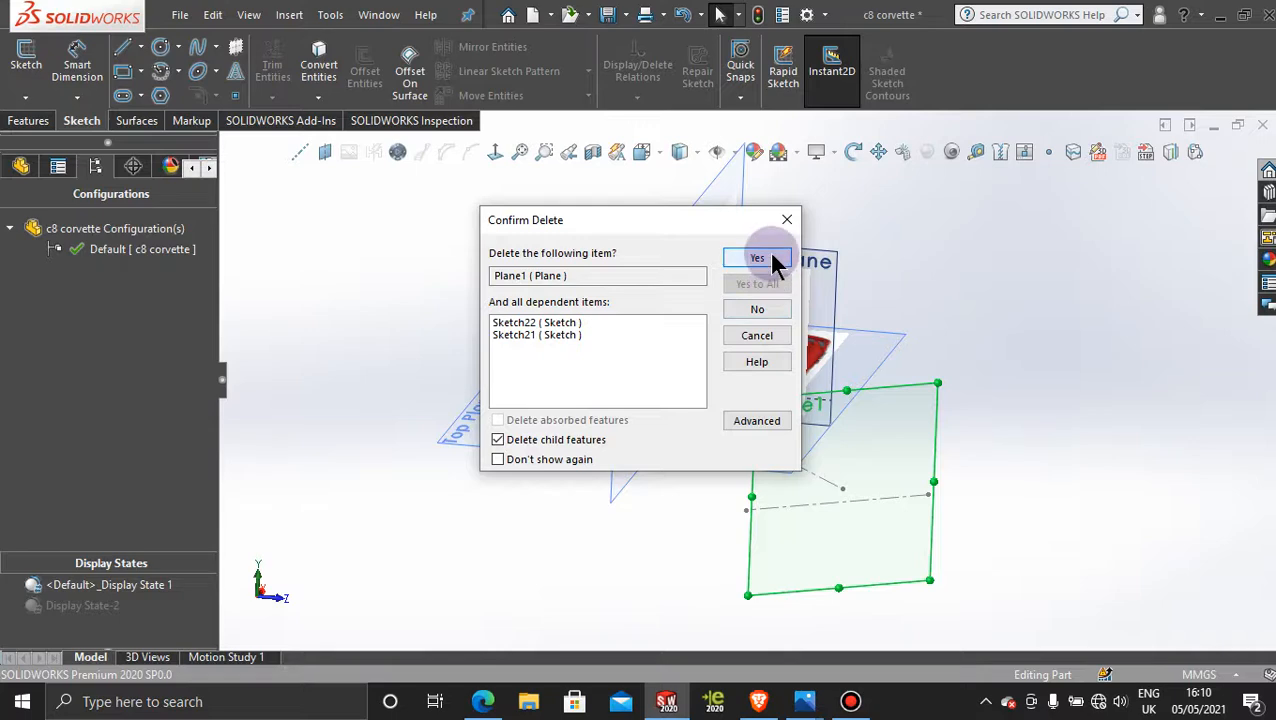
left_click(758, 258)
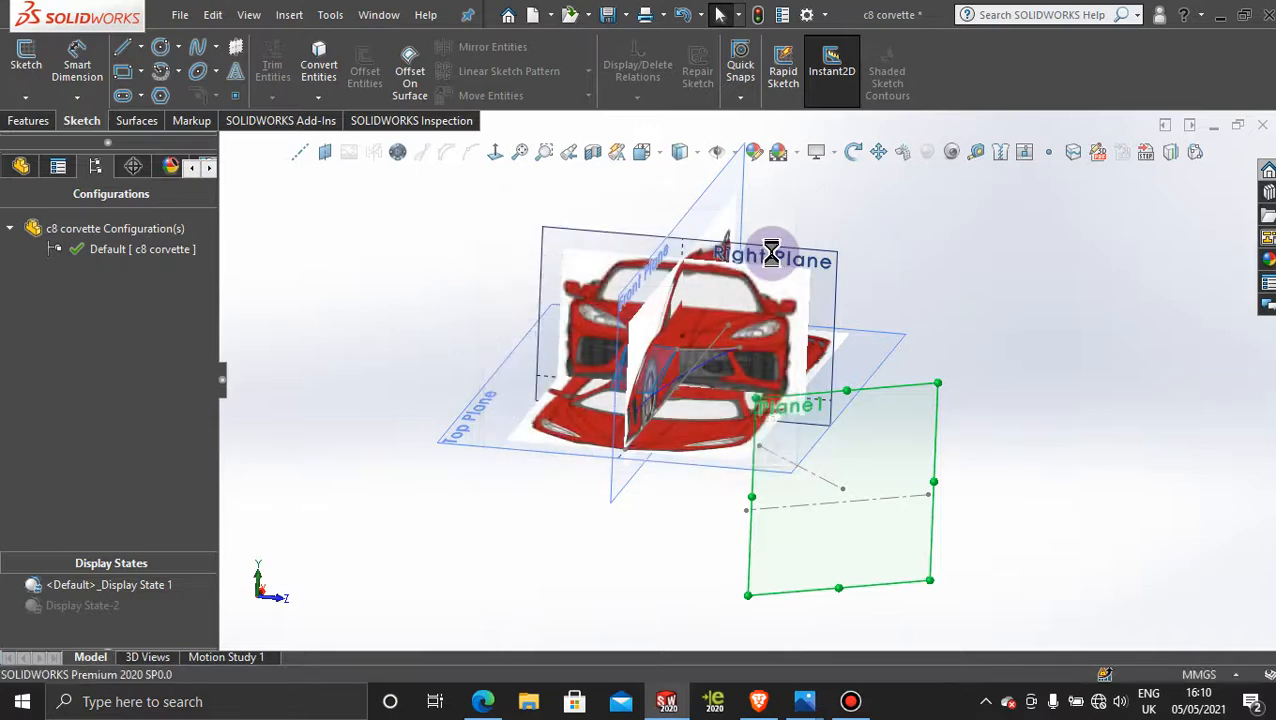
Step: Delete the leftover sketch containing the angled centerline in front of the car pictures
right_click(815, 480)
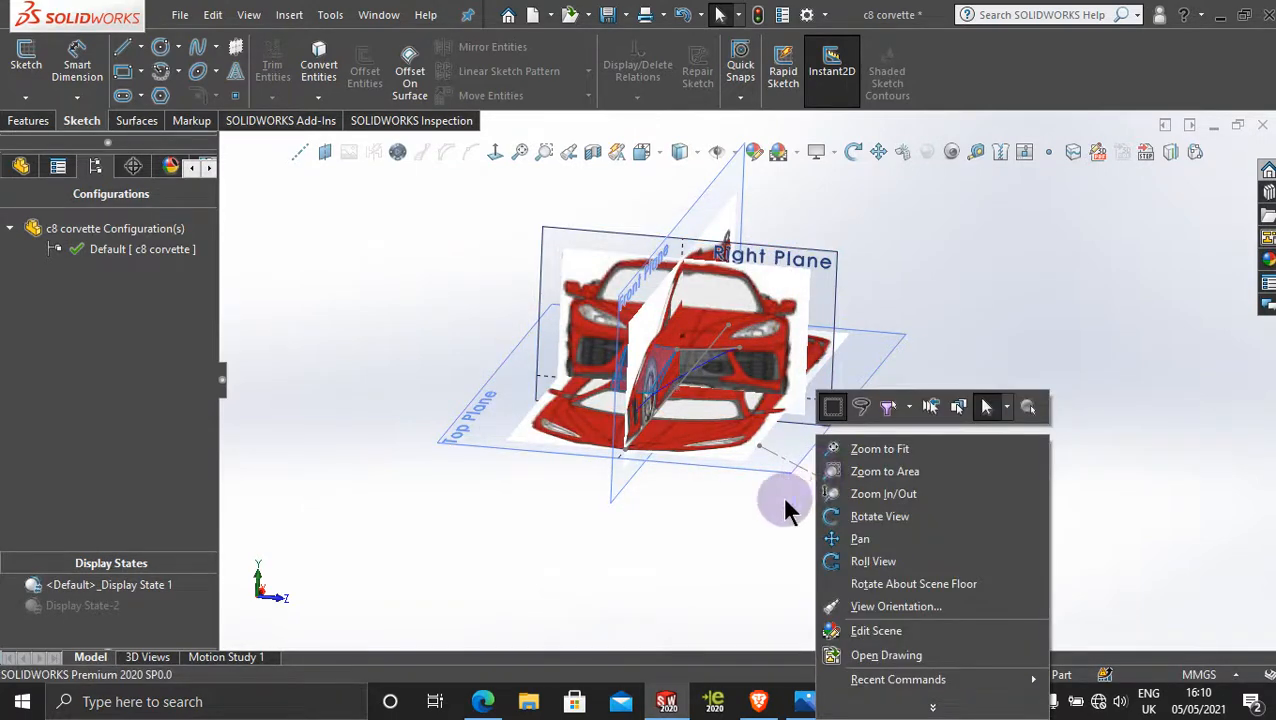
left_click(786, 503)
right_click(815, 480)
left_click(812, 490)
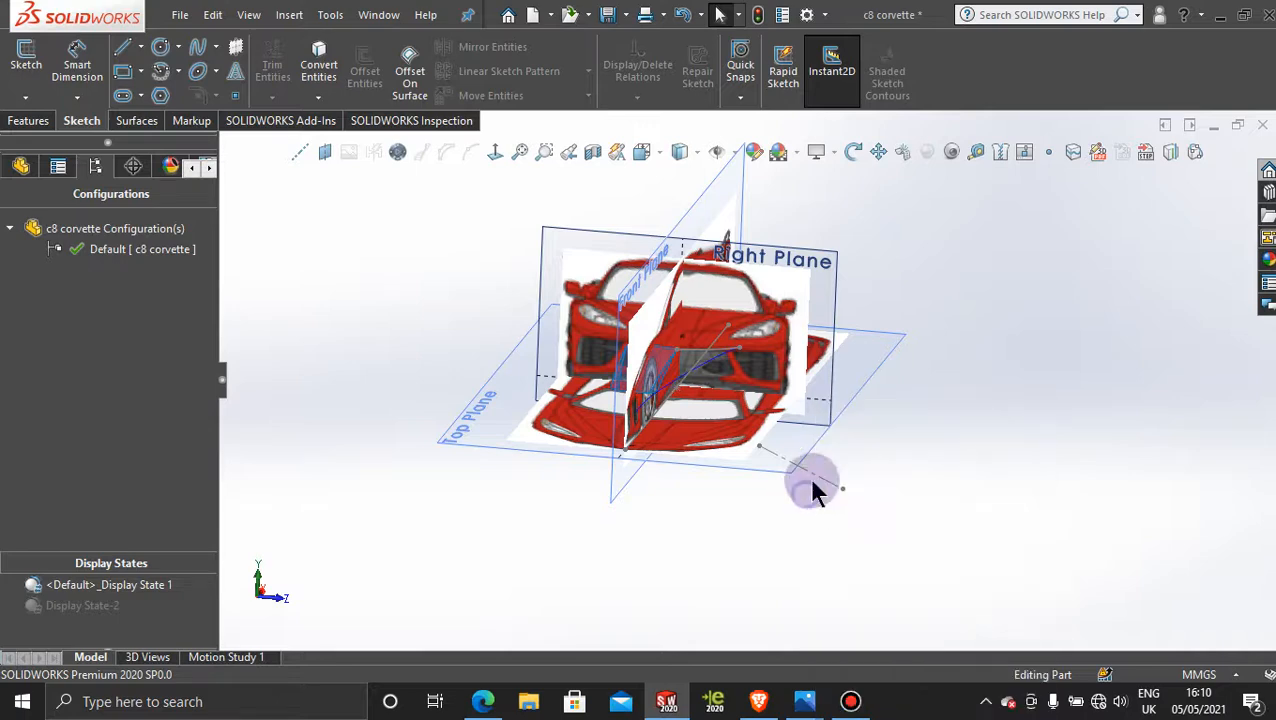
left_click(825, 487)
right_click(825, 484)
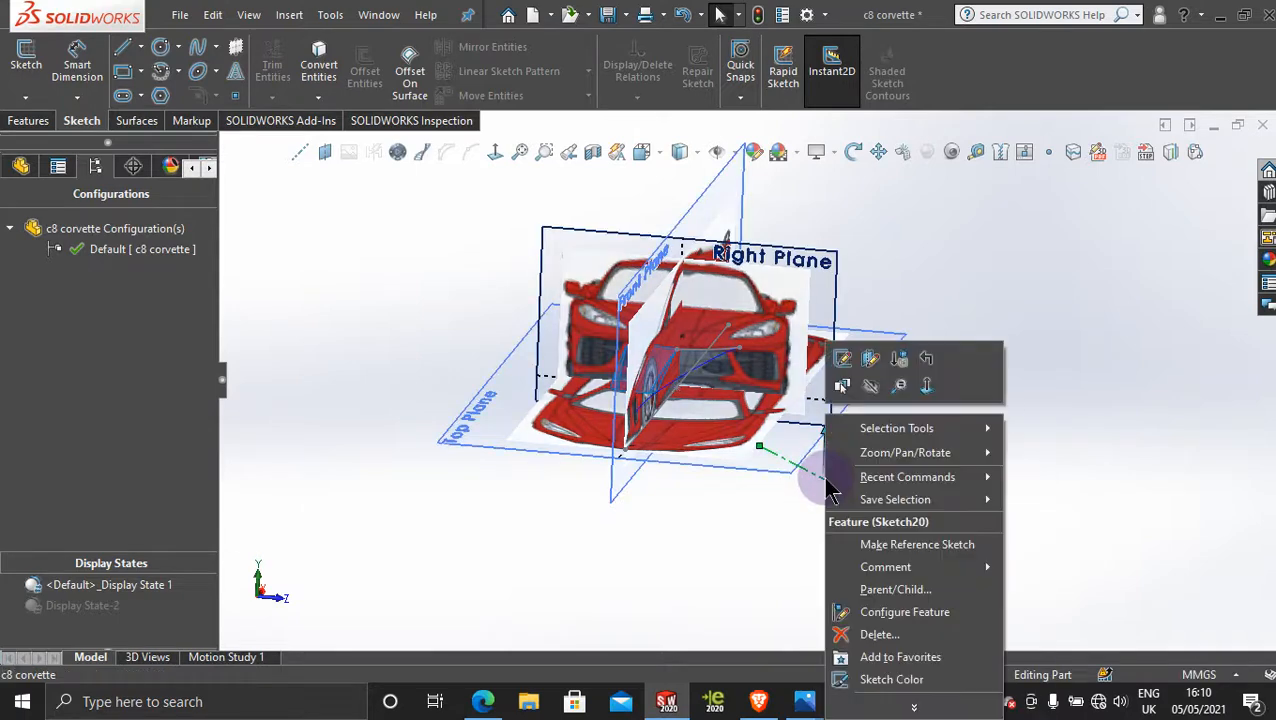
left_click(889, 630)
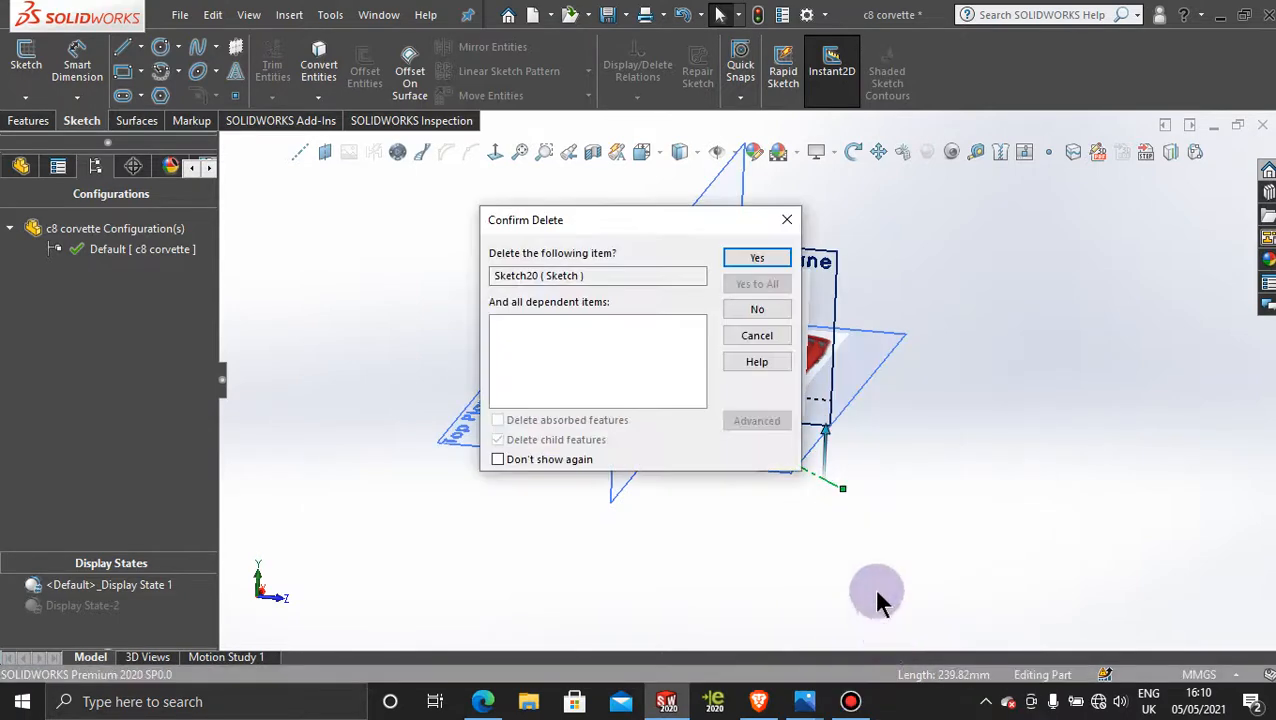
left_click(768, 258)
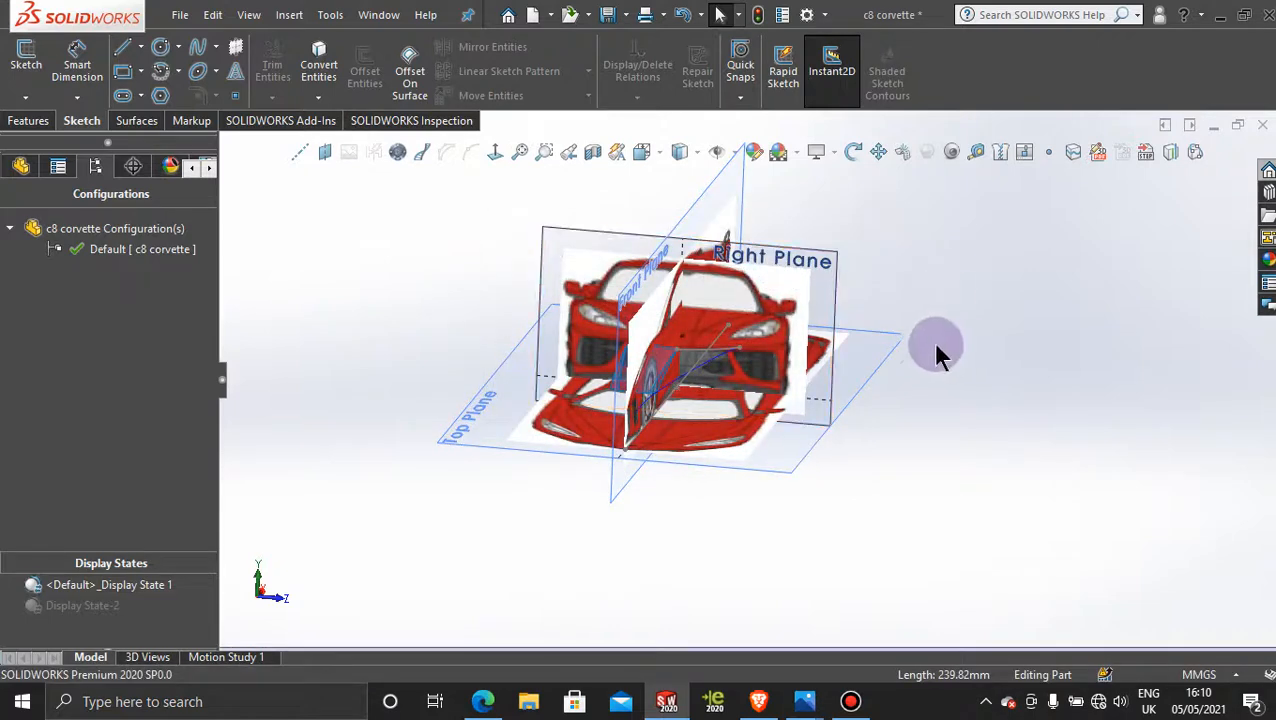
Step: Open the 3D sketch of the spline that runs outward from the hood surface's rear corner for editing
middle_click_drag(936, 348, 866, 360)
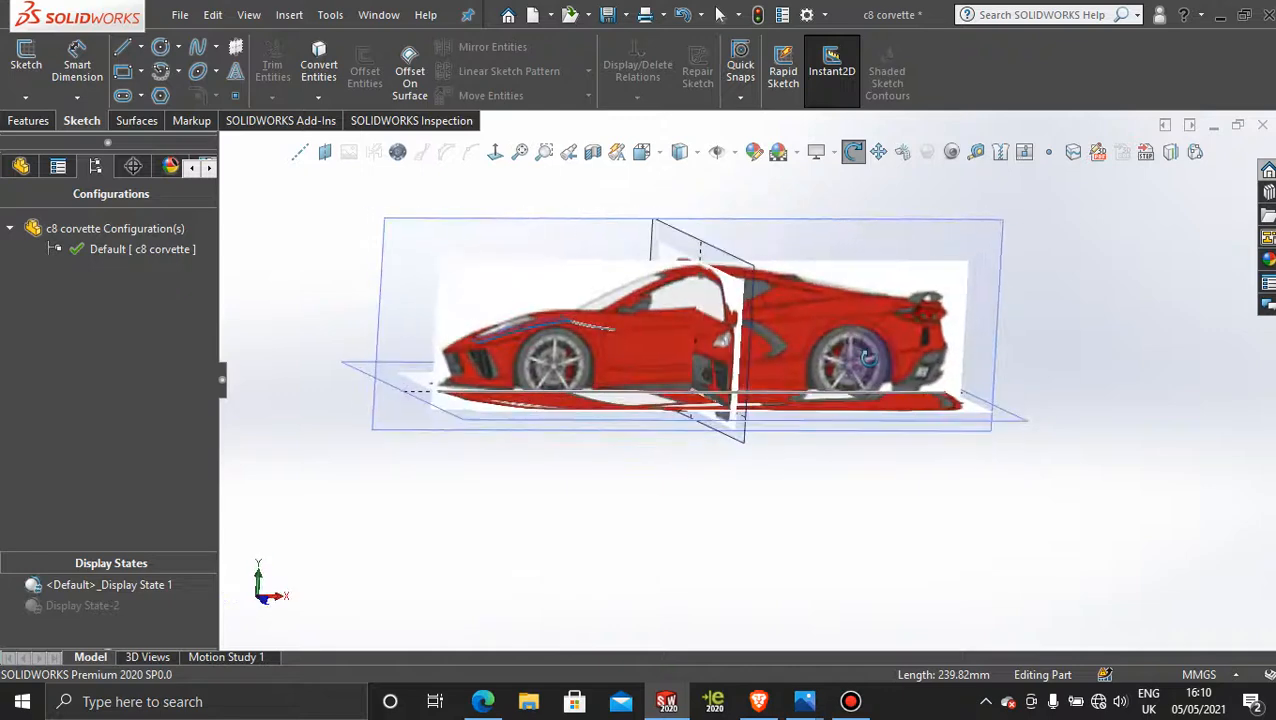
key("Escape")
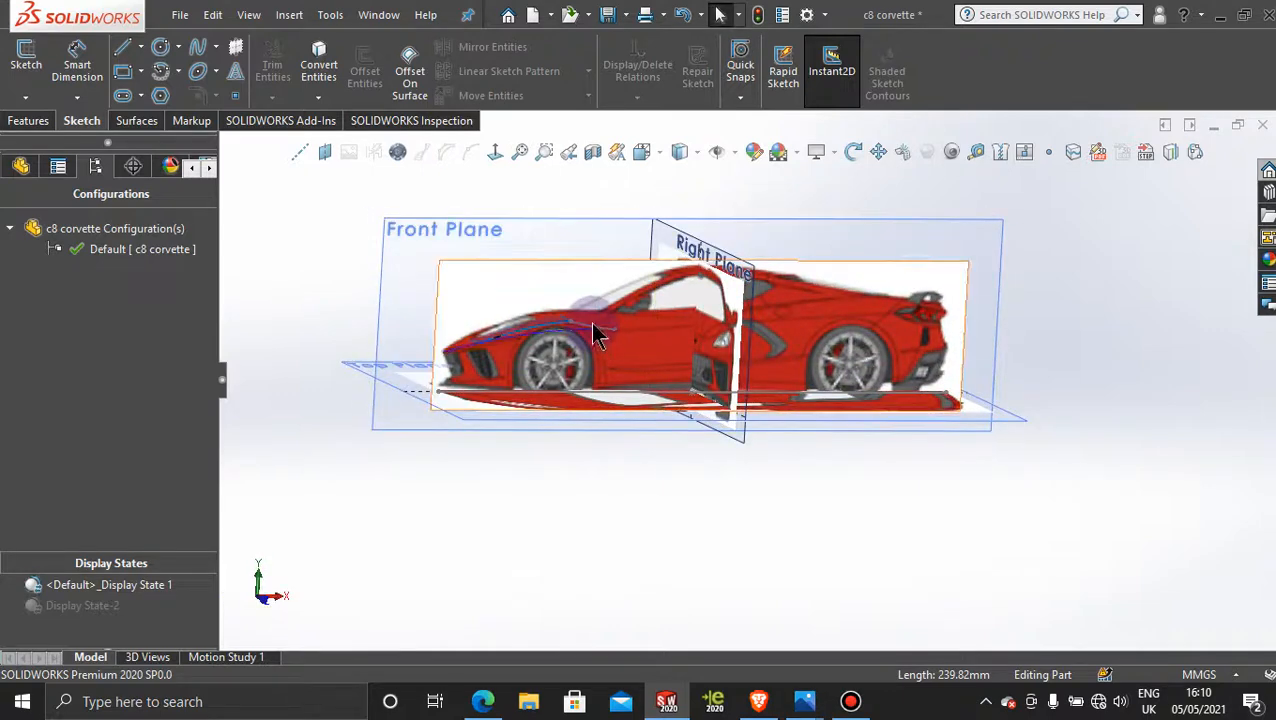
middle_click_drag(698, 478, 628, 420)
scroll(645, 373, "down", 5)
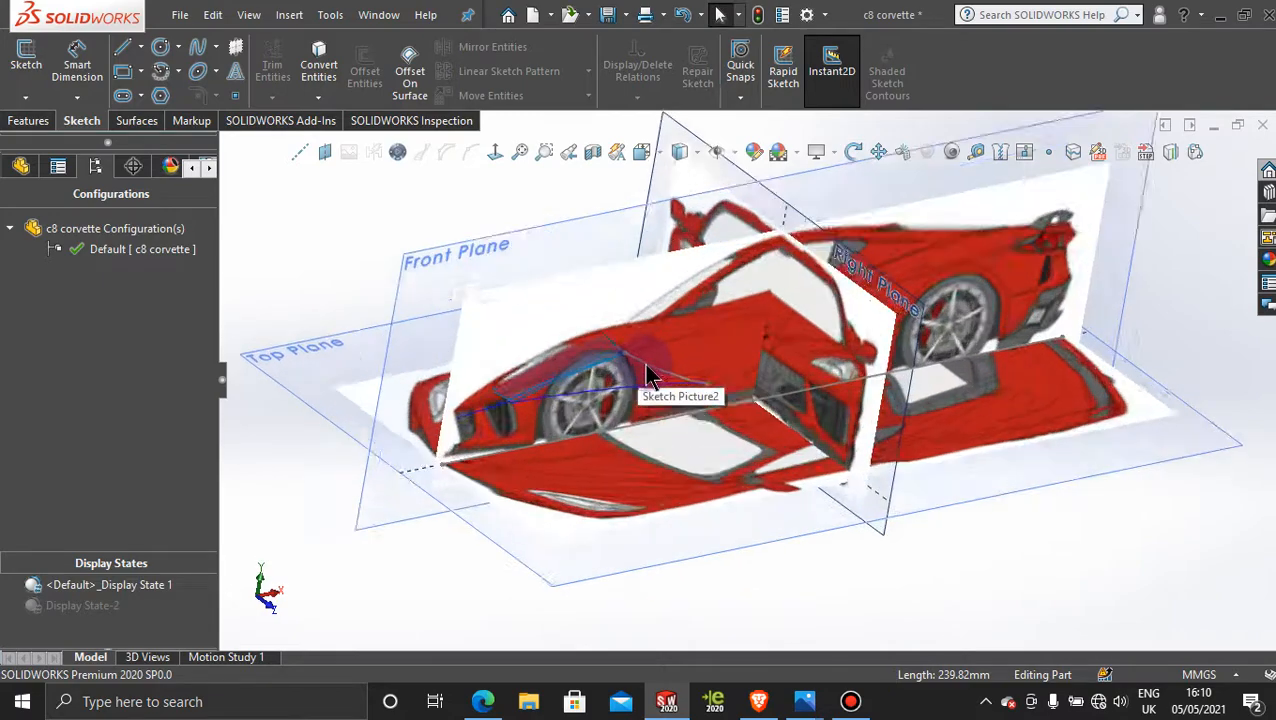
right_click(728, 400)
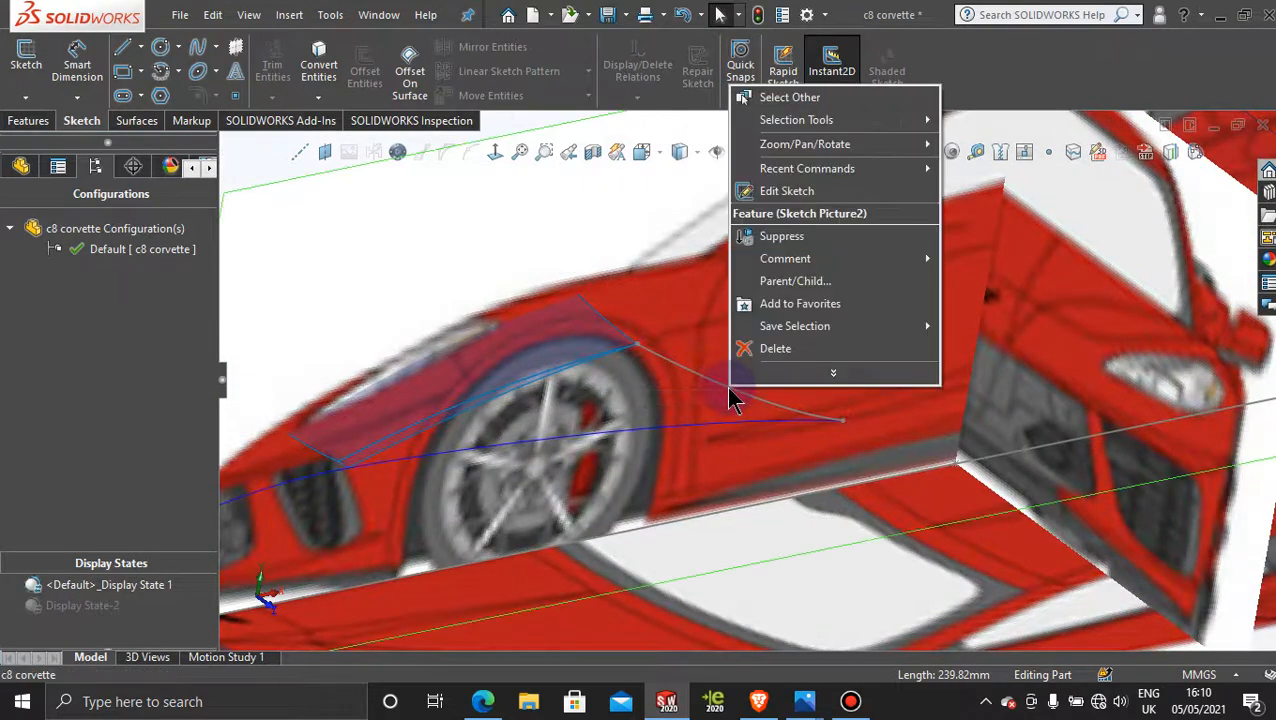
left_click(716, 390)
mouse_move(790, 360)
middle_mouse_down()
mouse_move(741, 365)
mouse_move(663, 415)
mouse_move(660, 449)
middle_mouse_up()
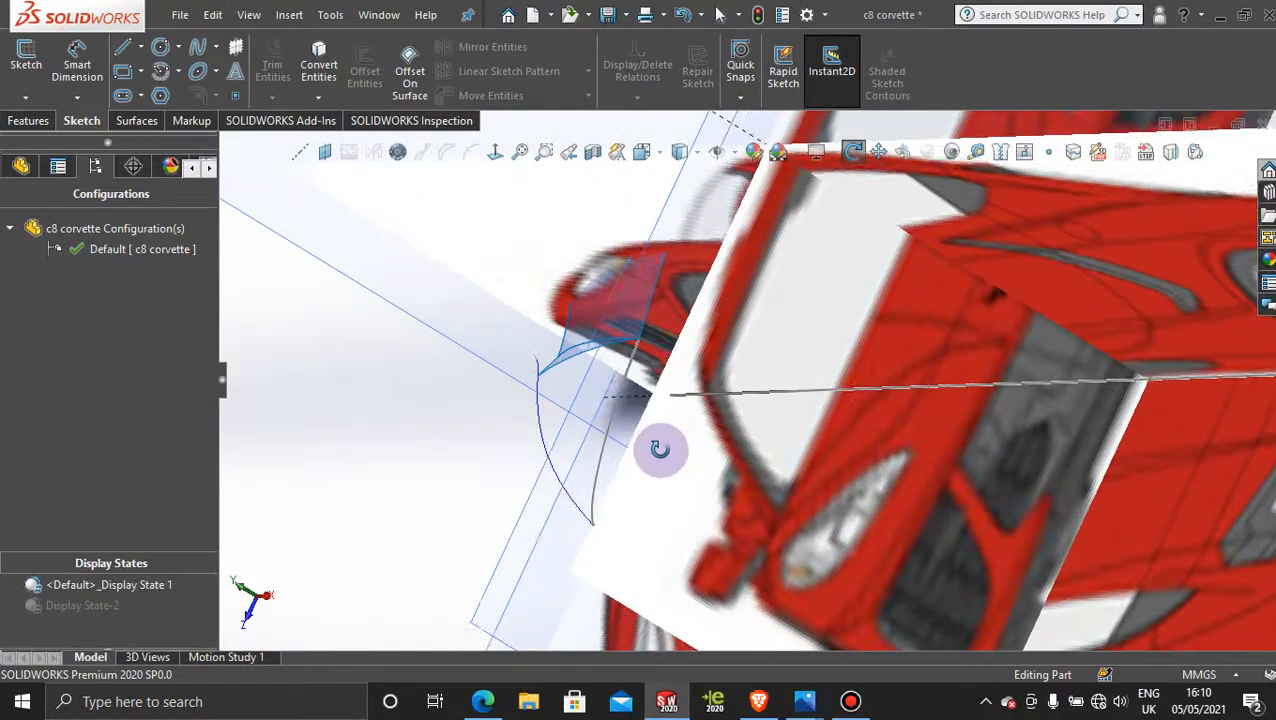
right_click(601, 462)
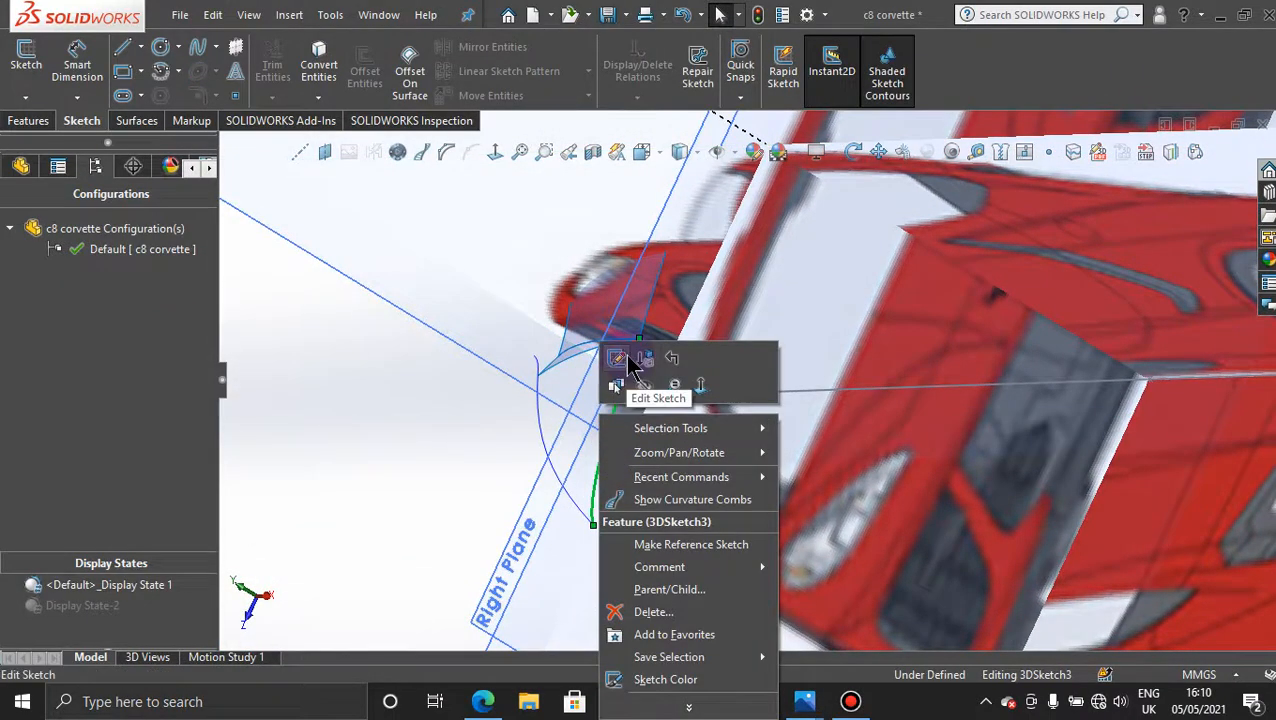
left_click(630, 366)
Step: Inspect the 3D spline square to the Right Plane and exit its sketch
scroll(846, 407, "up", 6)
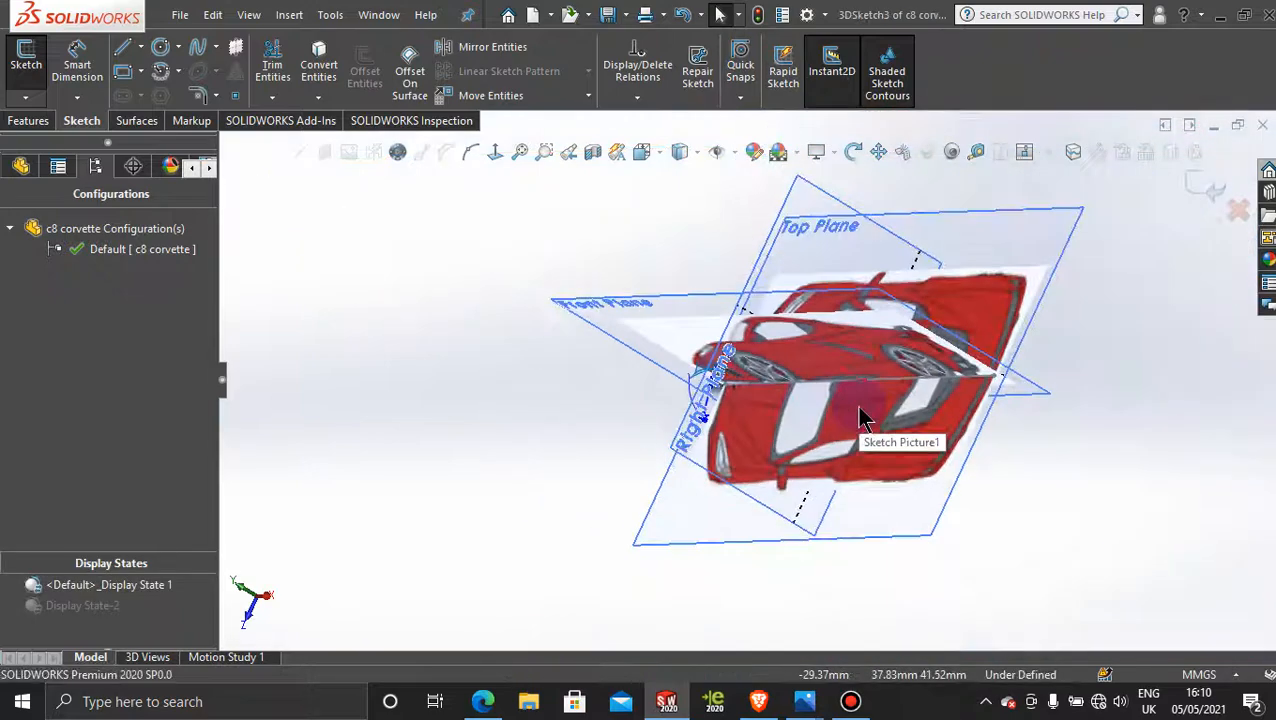
key("space")
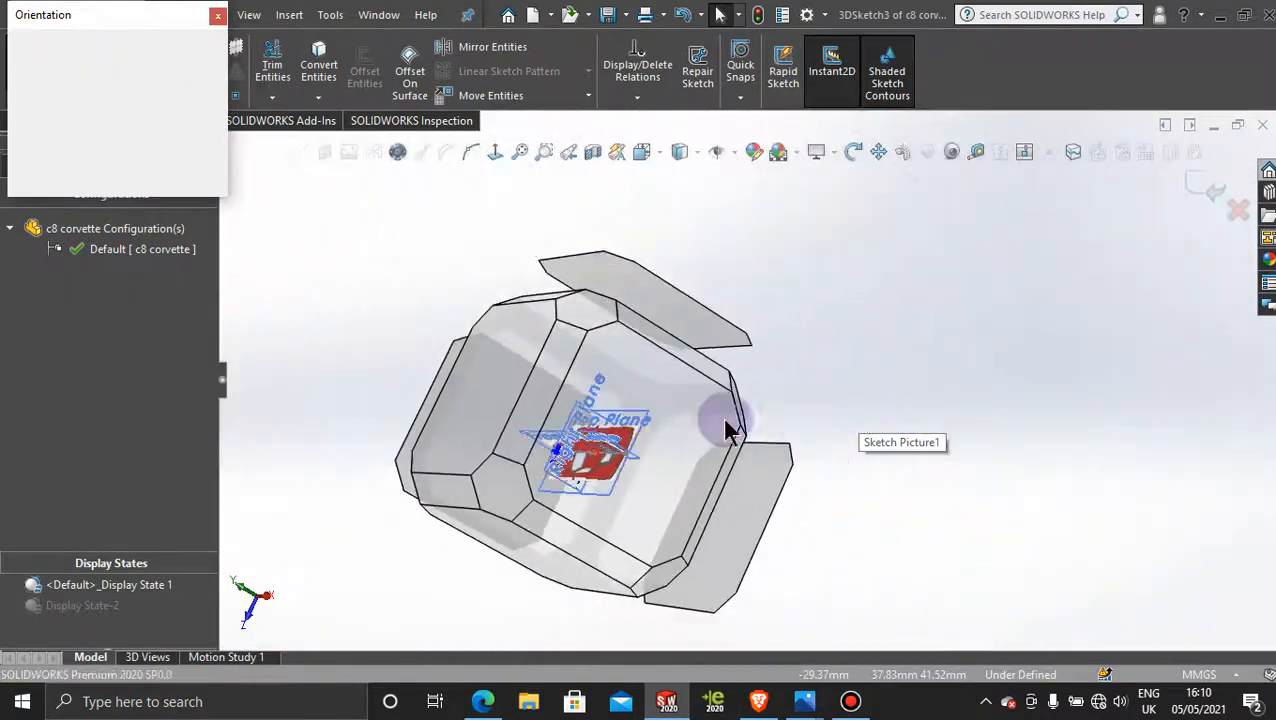
left_click(647, 428)
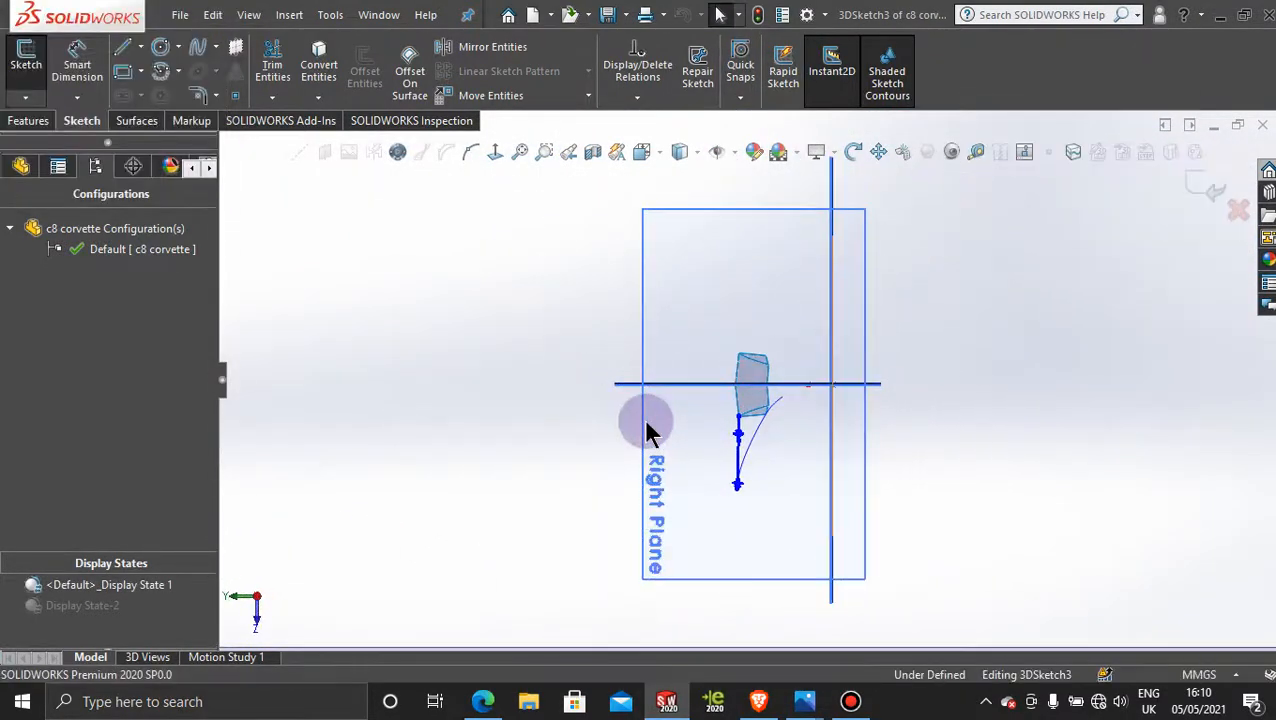
middle_click_drag(905, 425, 1063, 273)
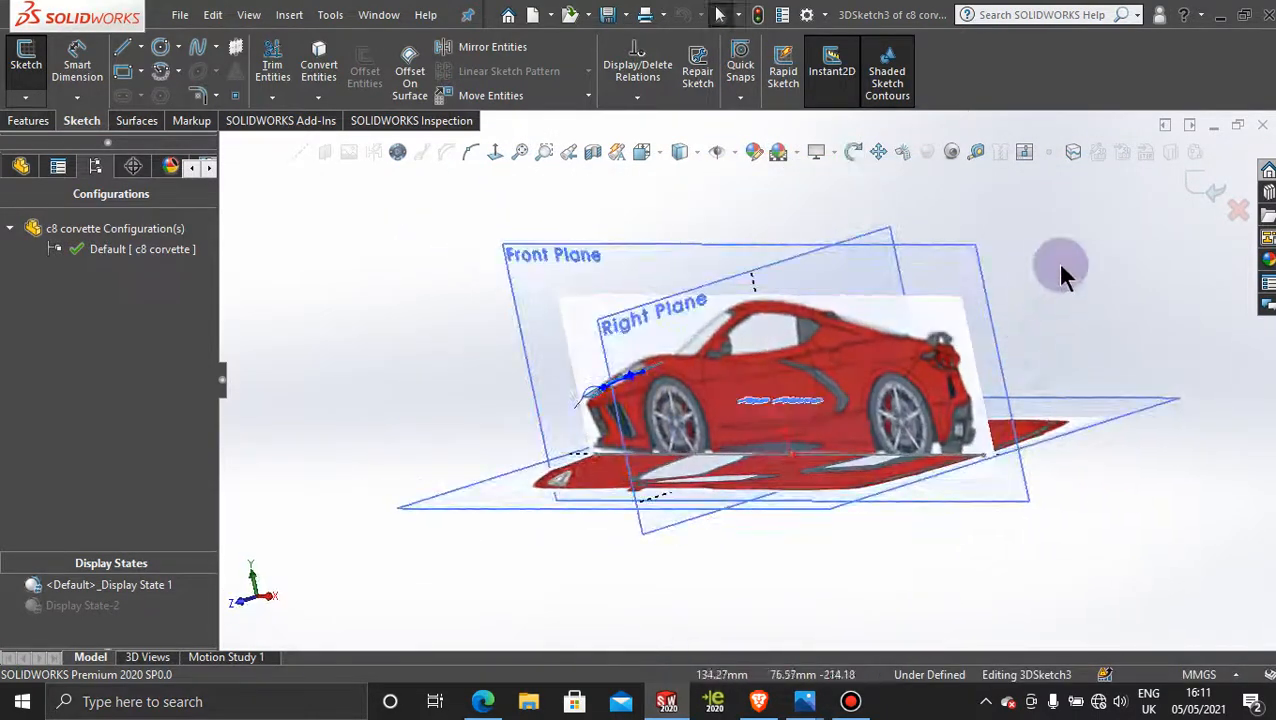
left_click(1195, 186)
Step: Try to give the front-view picture on the Right Plane user-defined transparency, and undo its accidental move
middle_click_drag(1047, 308, 1053, 339)
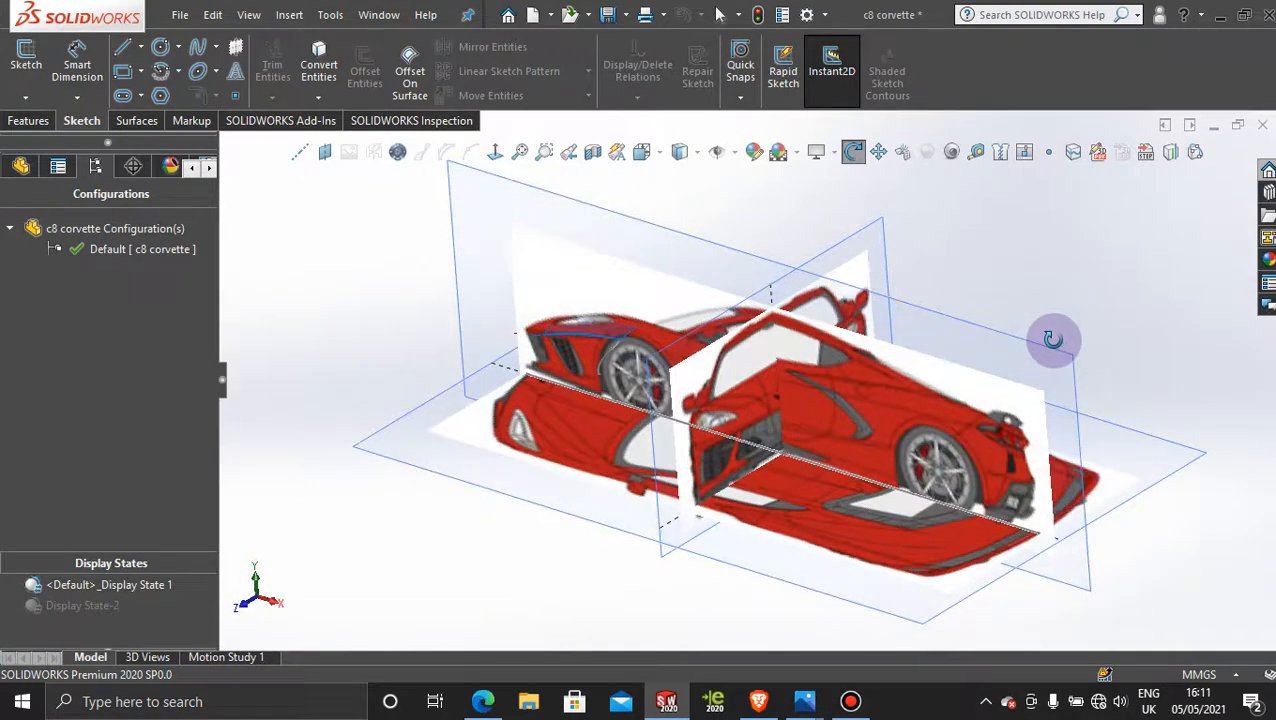
left_click(863, 267)
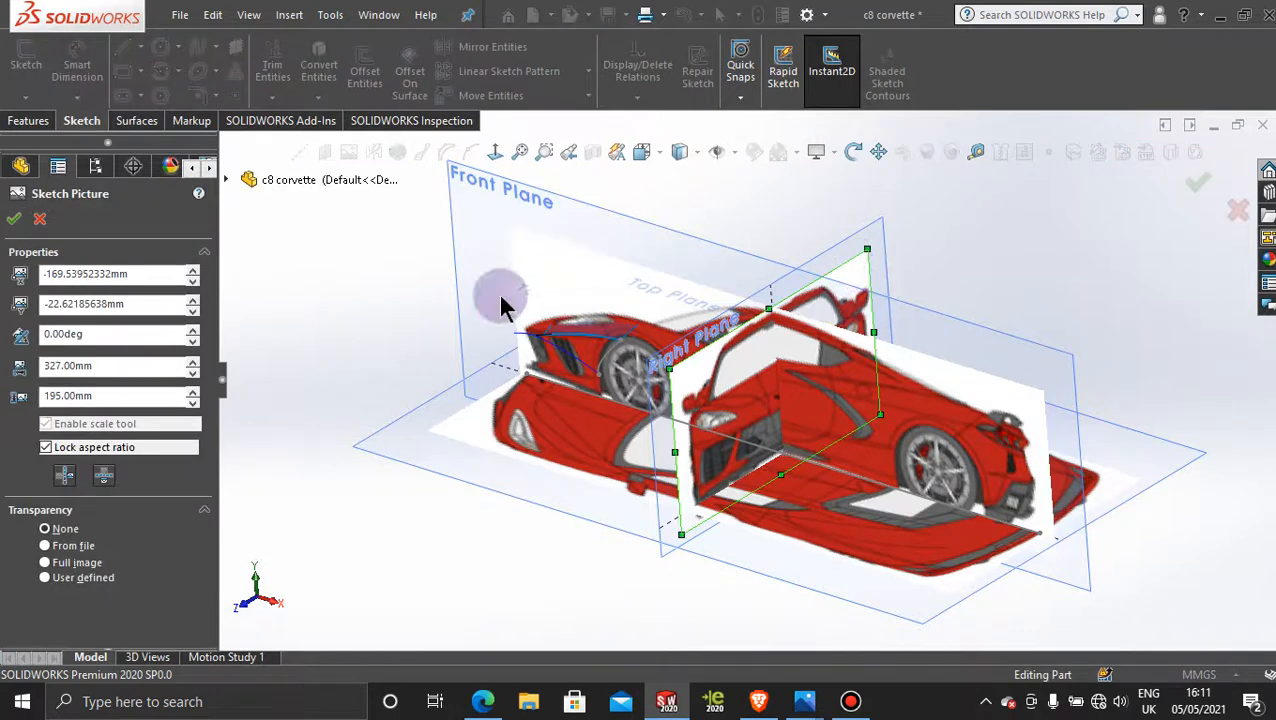
left_click(47, 579)
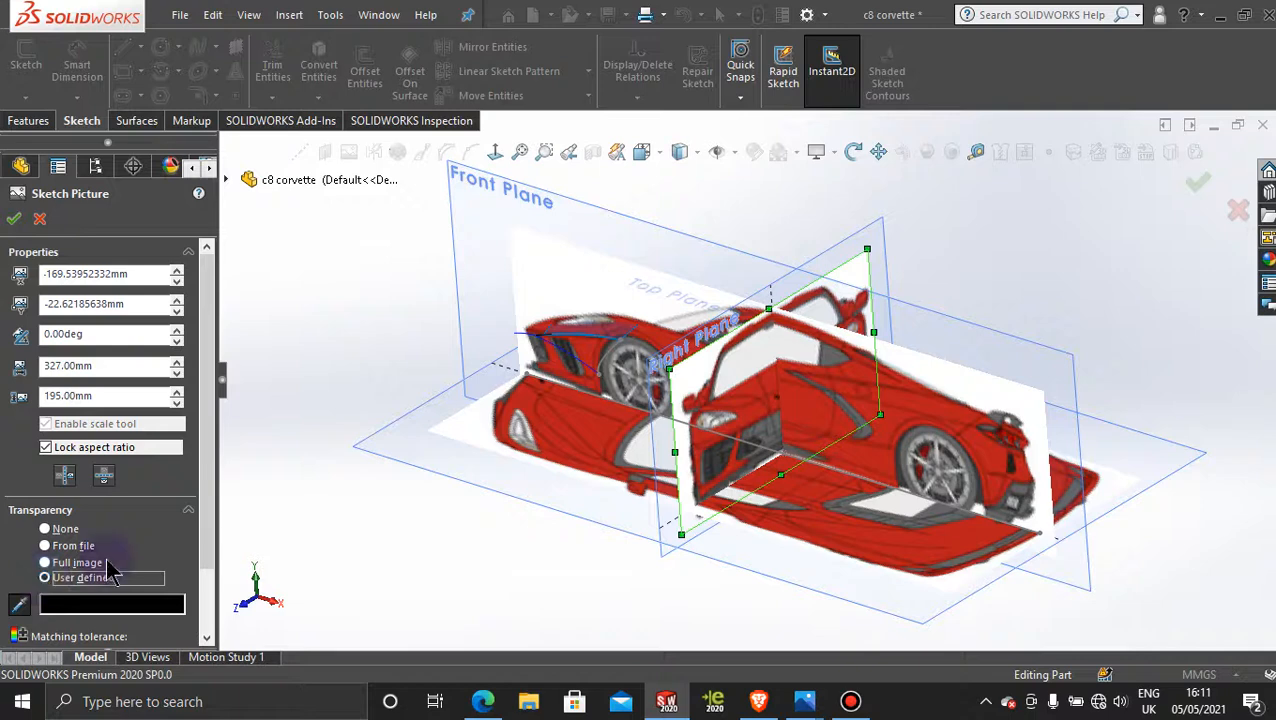
scroll(105, 572, "down", 2)
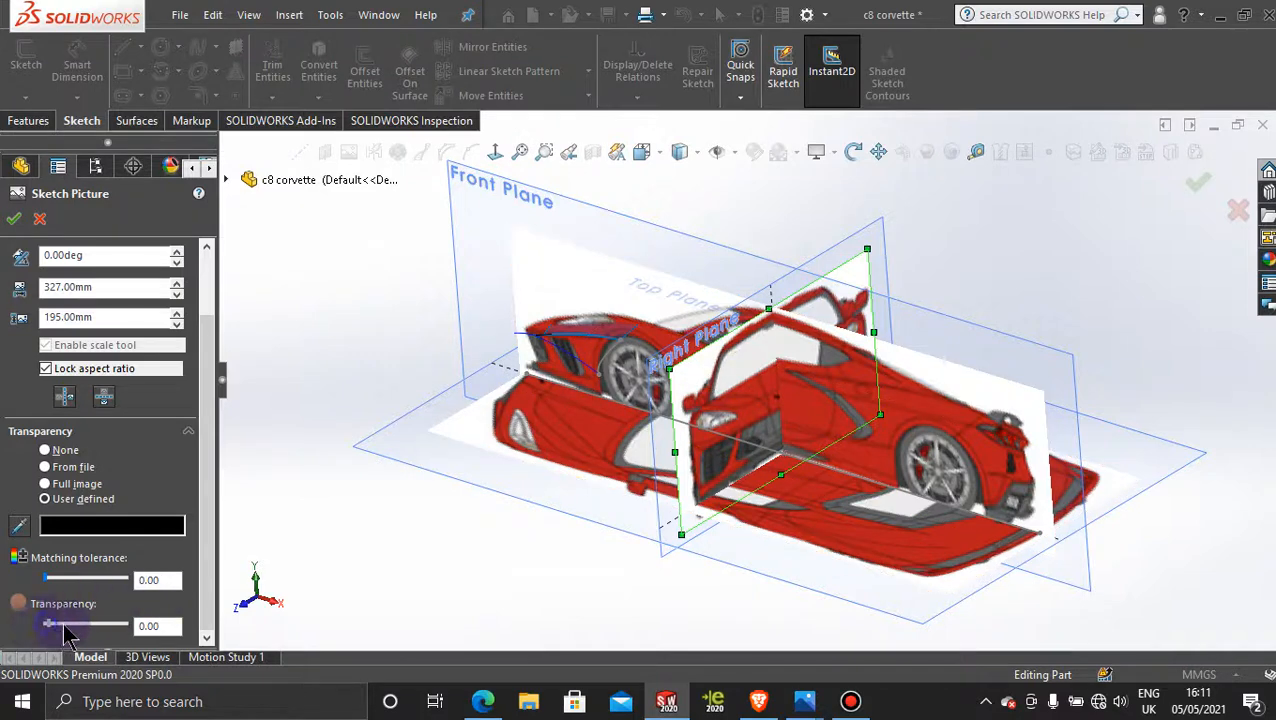
left_click_drag(64, 628, 146, 624)
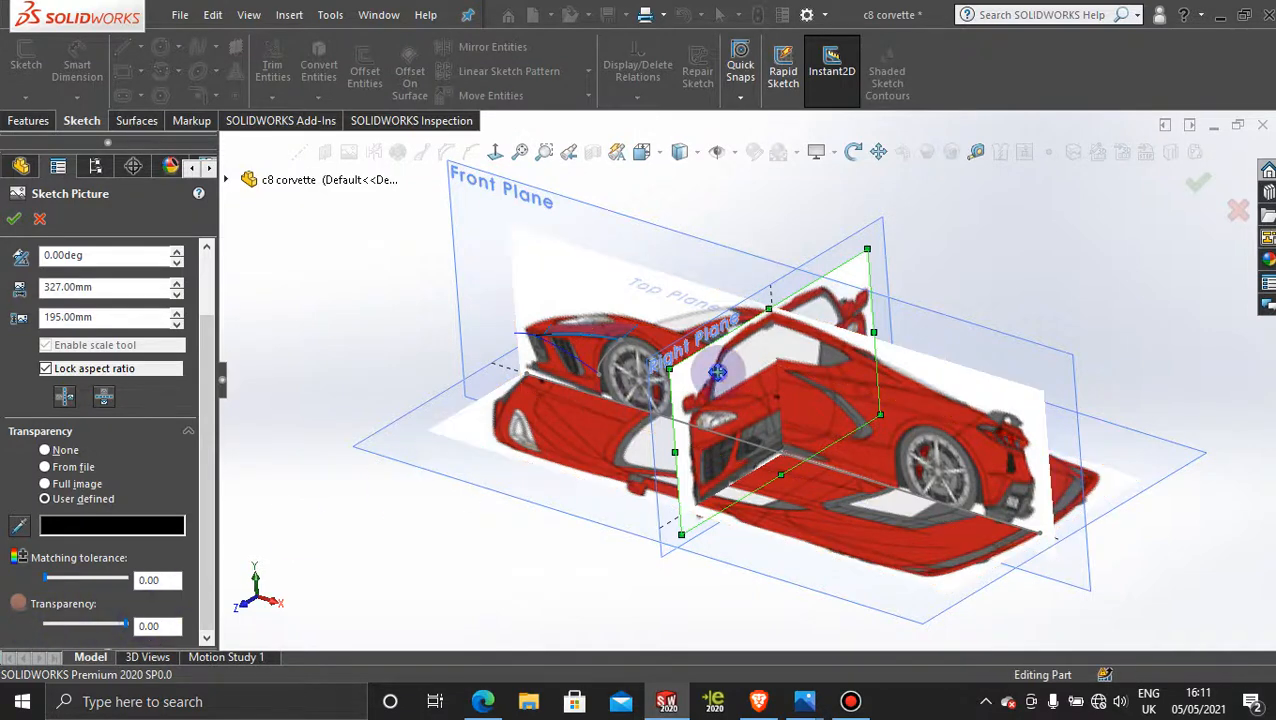
mouse_move(776, 398)
left_mouse_down()
mouse_move(450, 191)
mouse_move(206, 181)
left_mouse_up()
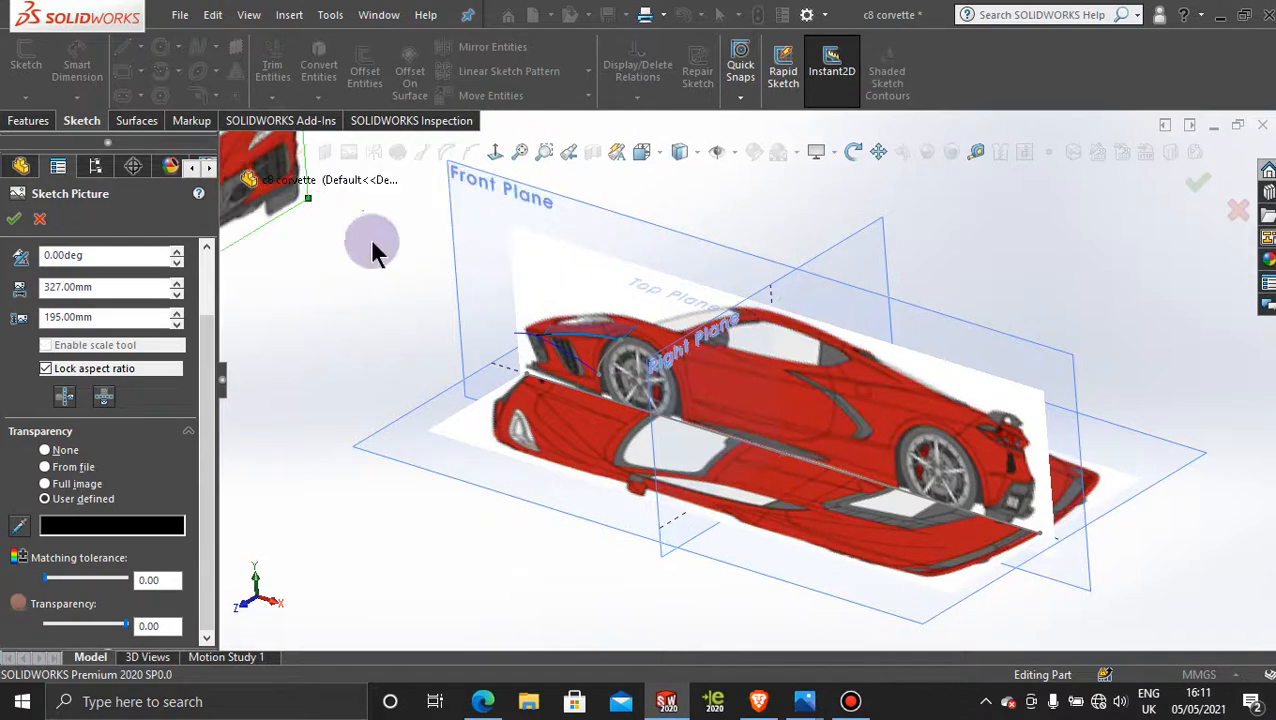
left_click(333, 289)
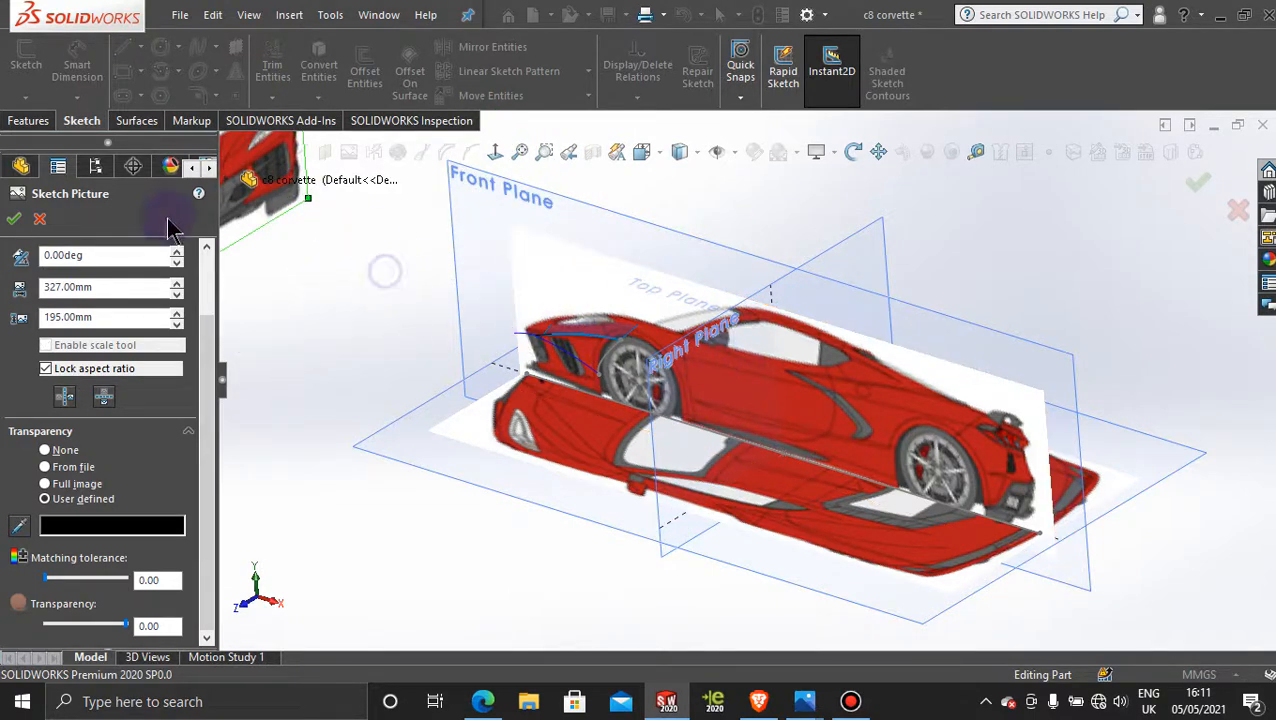
left_click(38, 220)
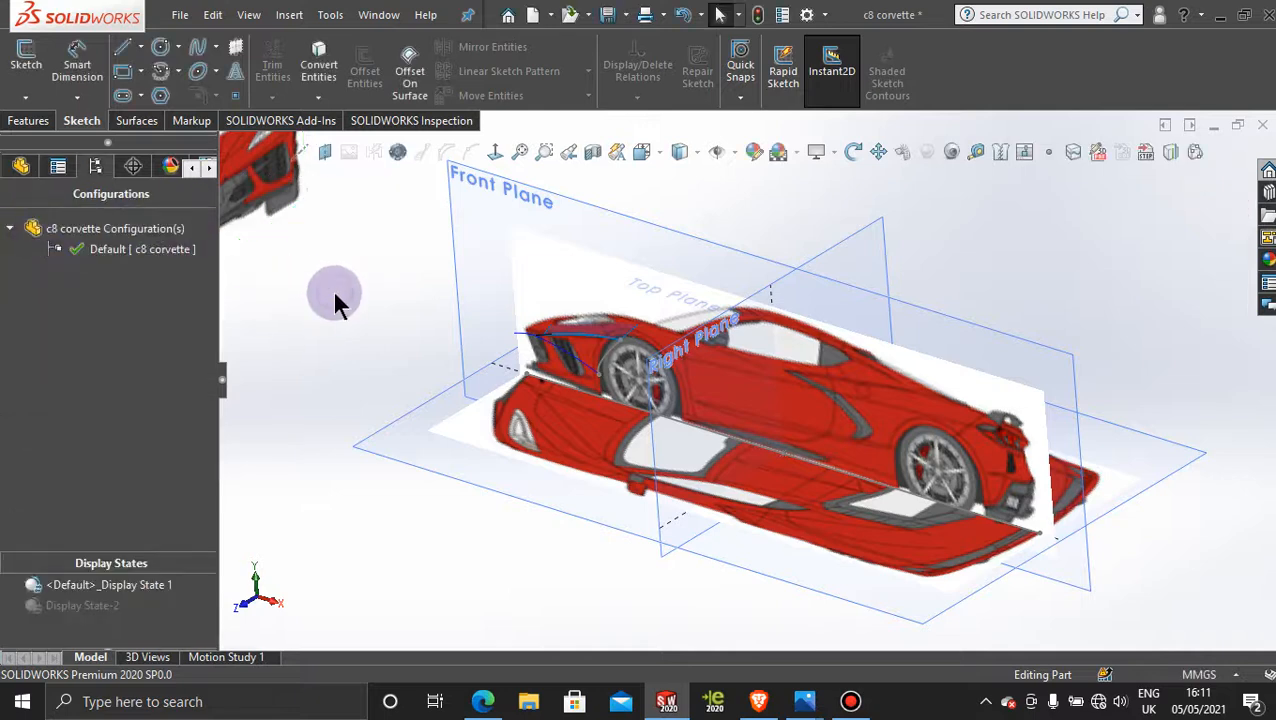
key("ctrl+z")
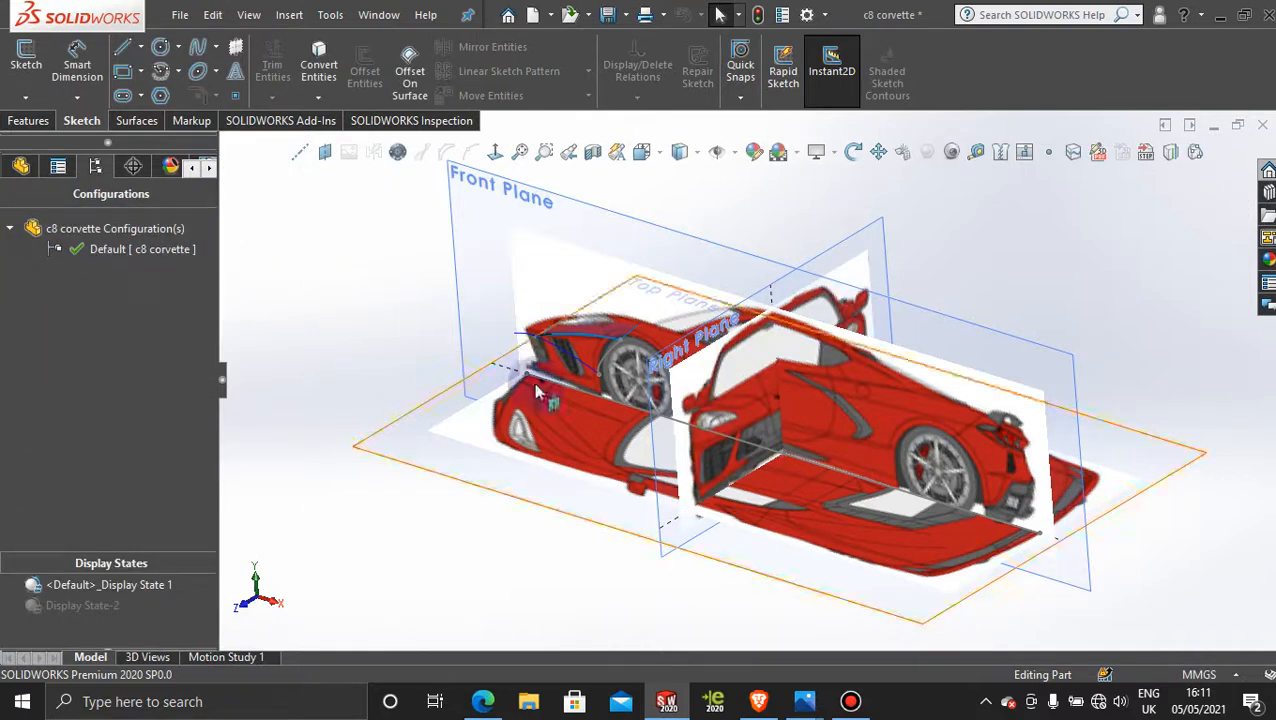
Step: Compare the 3D spline running outward from the hood with the front-view picture, square to both sides of the Right Plane
middle_click_drag(883, 423, 903, 316)
left_click(812, 304)
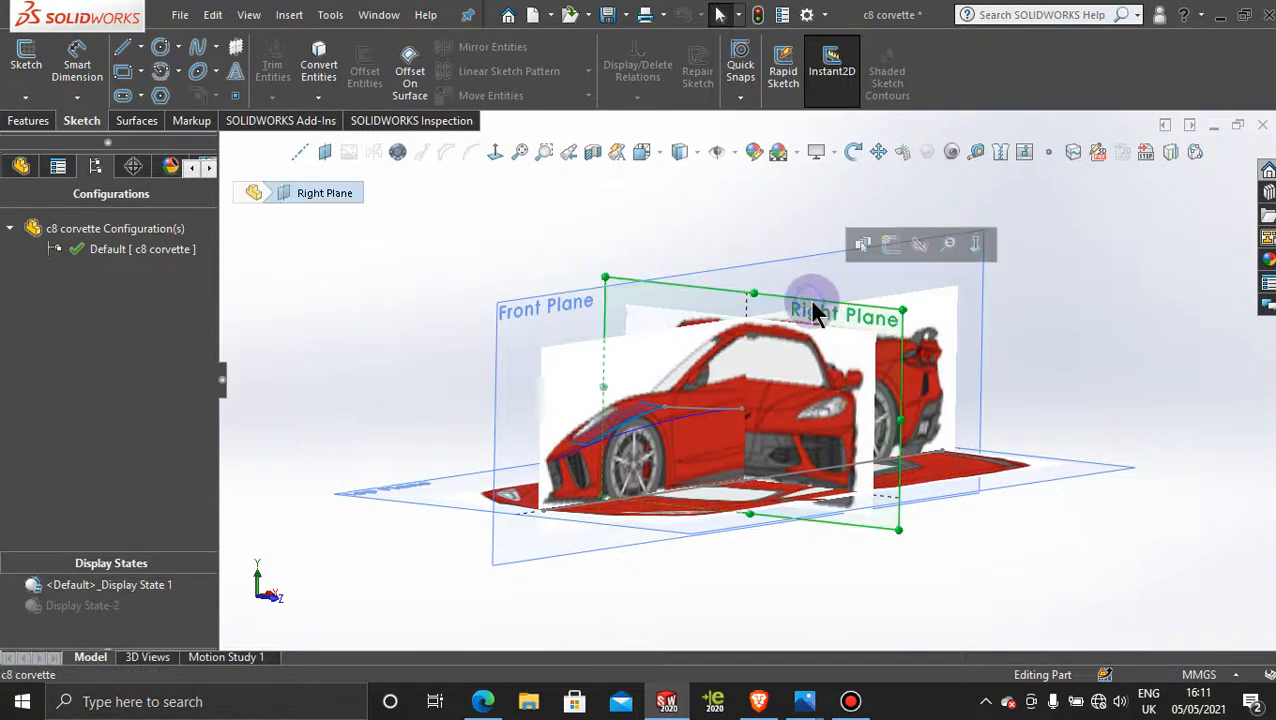
left_click(499, 152)
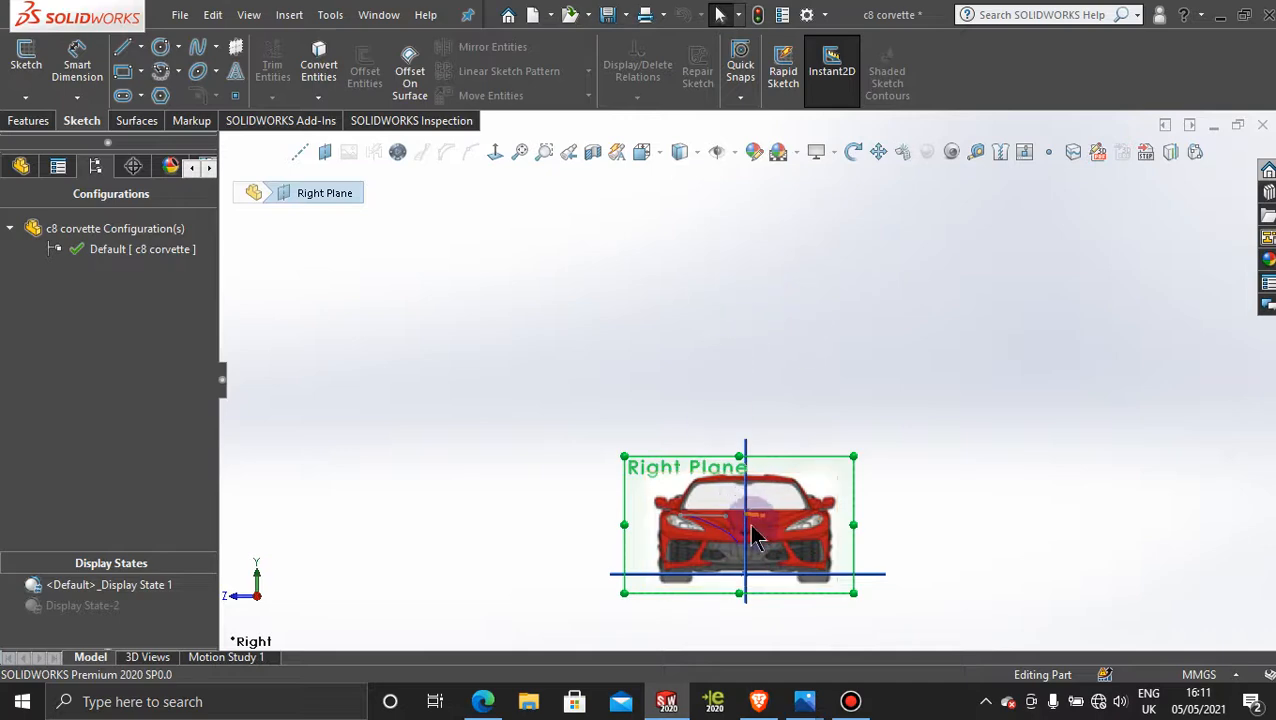
scroll(755, 533, "down", 8)
scroll(752, 525, "up", 10)
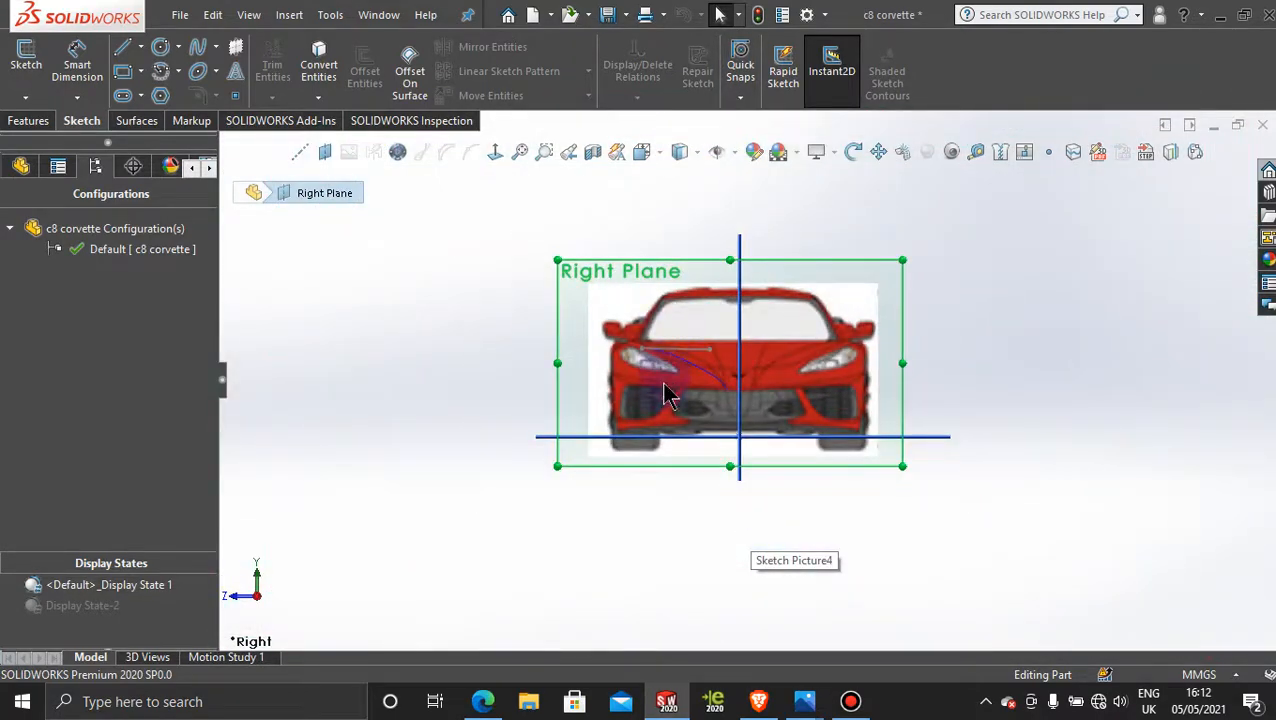
scroll(669, 393, "down", 4)
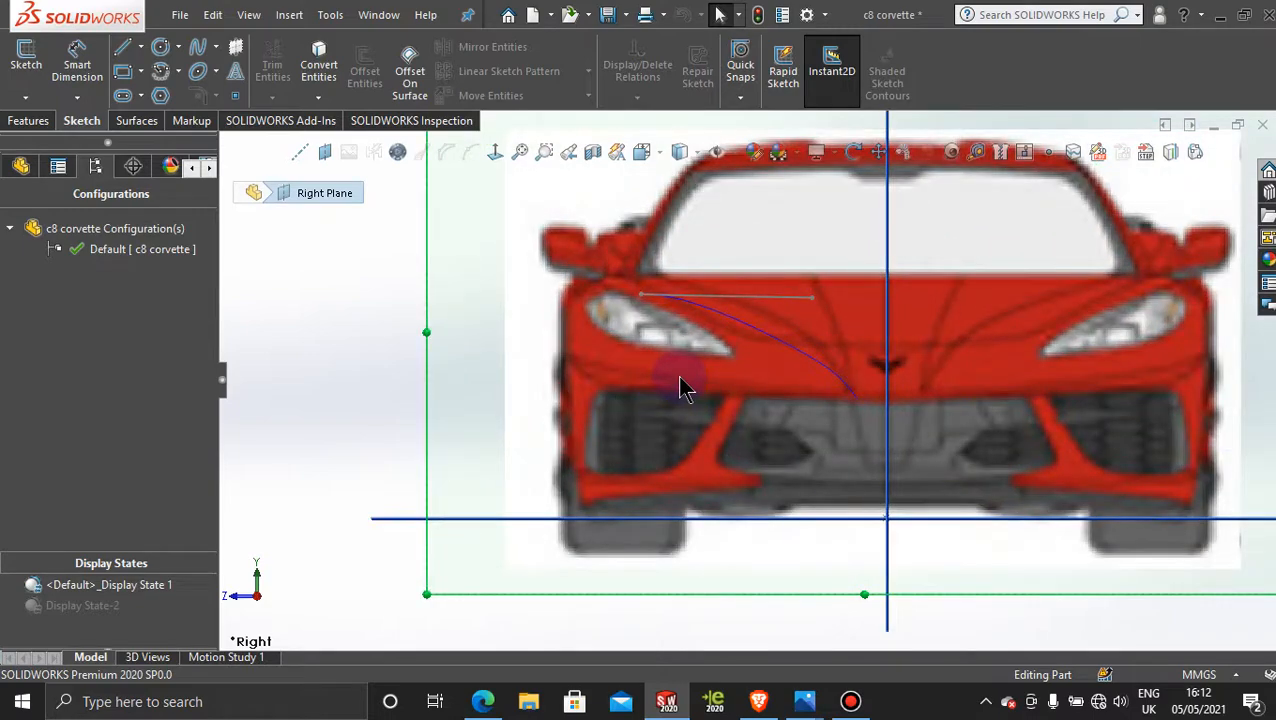
middle_click_drag(679, 378, 932, 380)
scroll(931, 373, "up", 5)
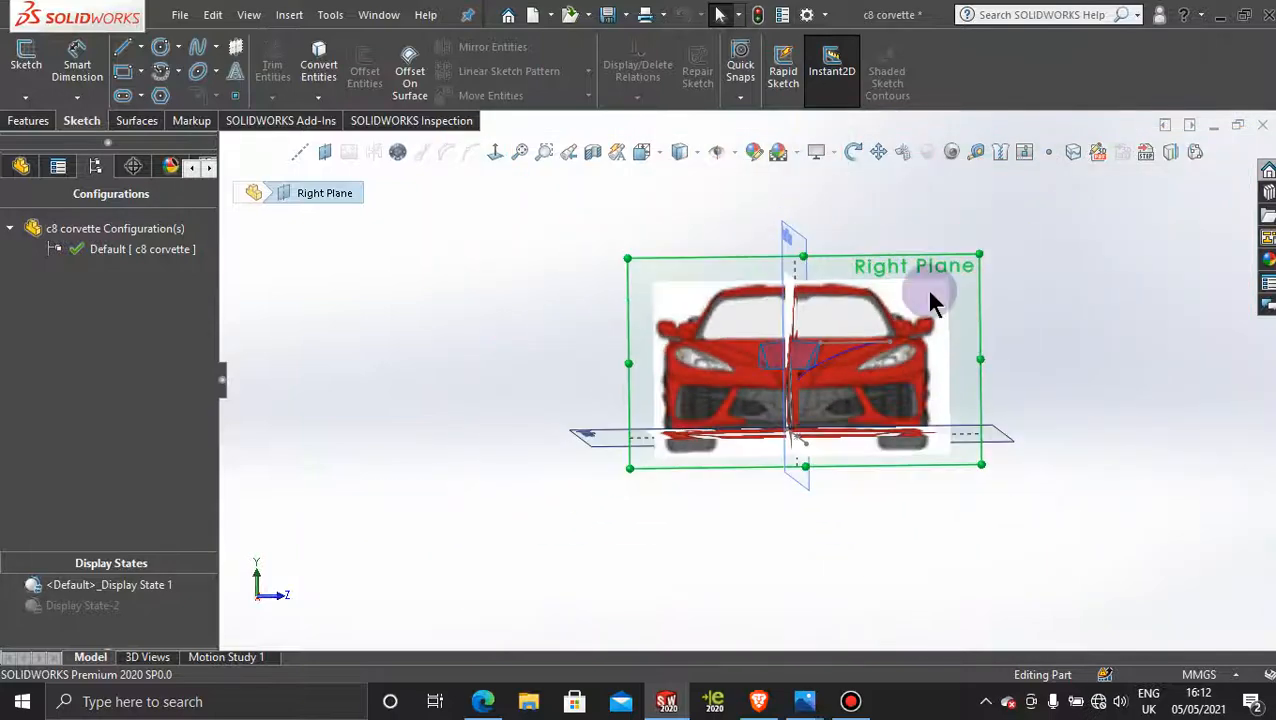
left_click(496, 152)
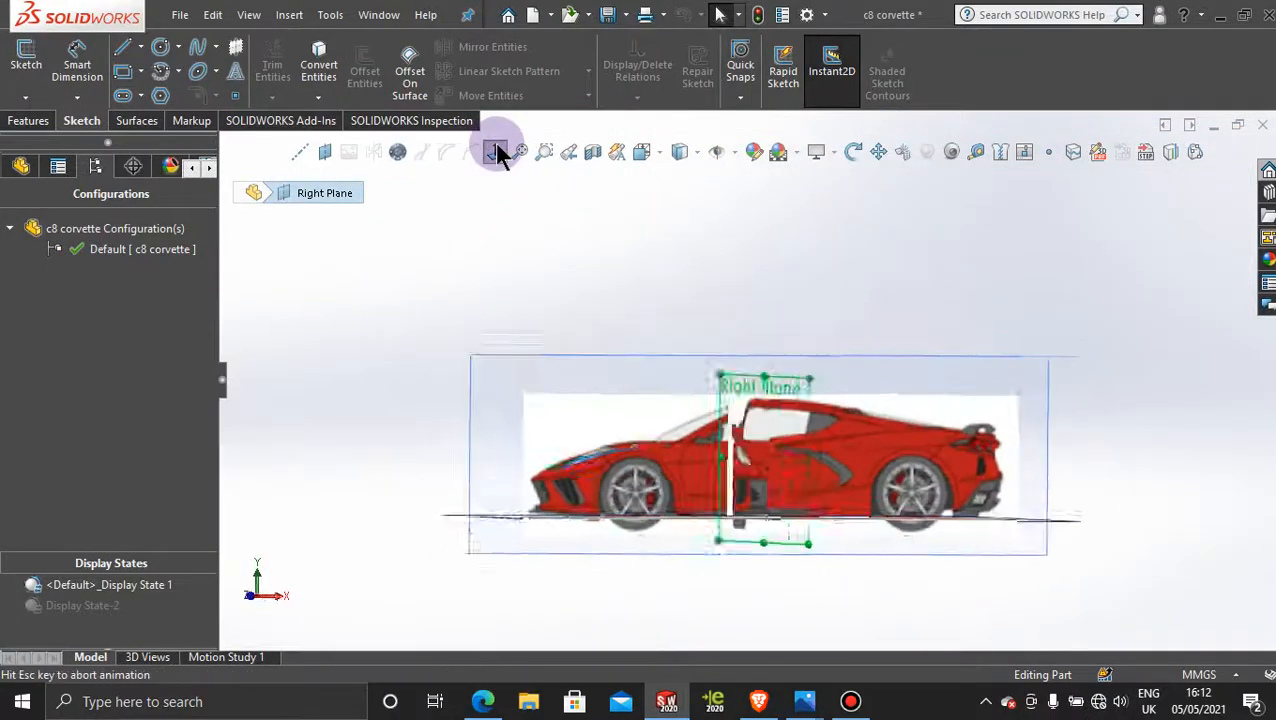
scroll(834, 530, "down", 8)
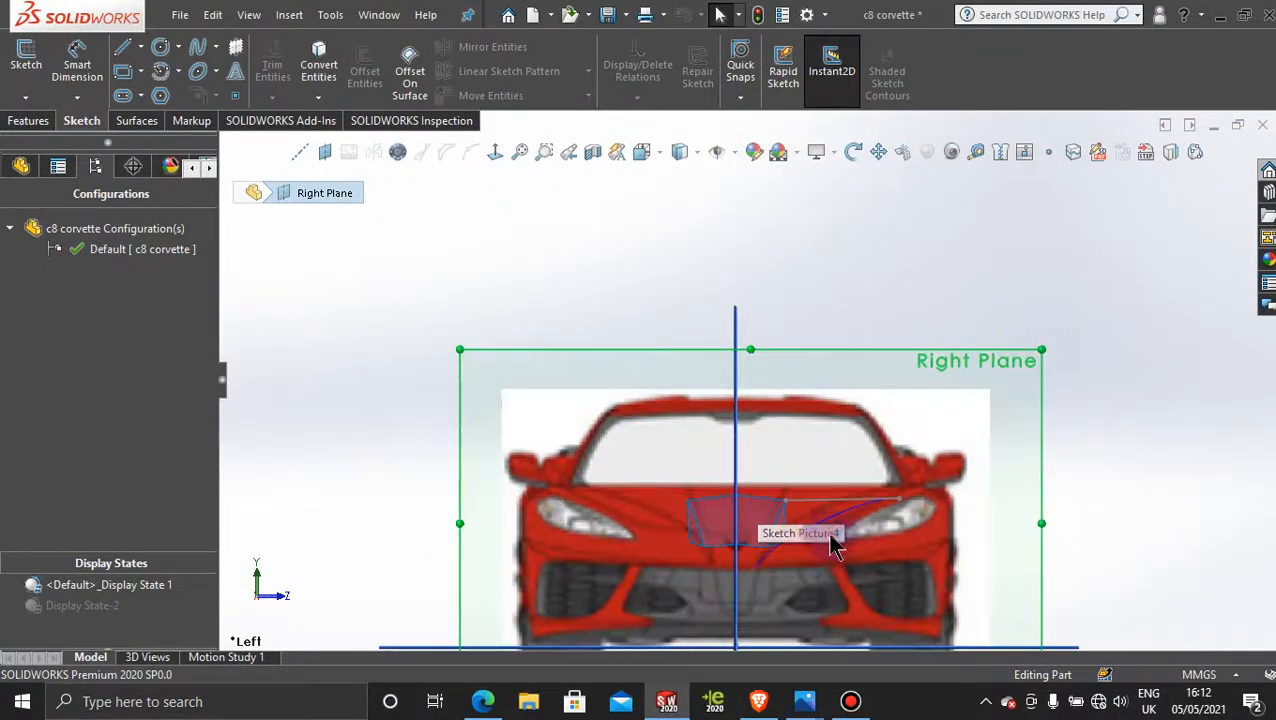
scroll(866, 540, "down", 2)
right_click(757, 410)
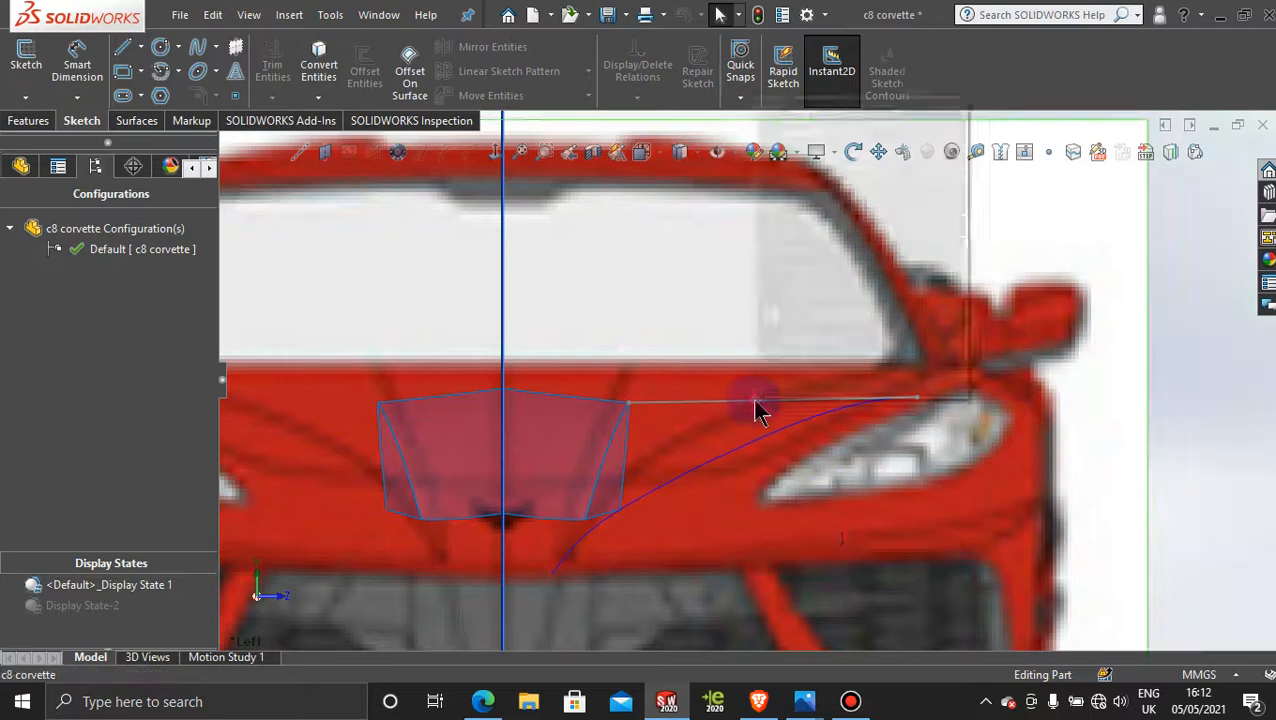
left_click(1187, 312)
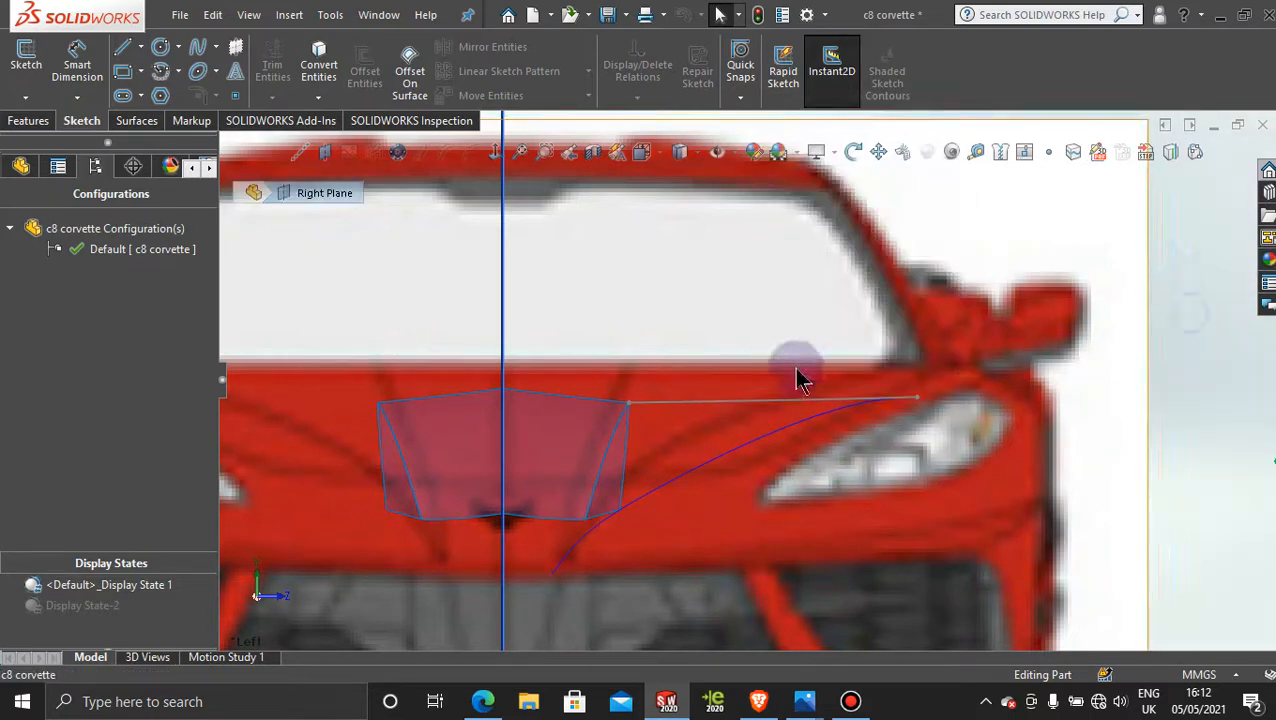
Step: Activate Display State-2 and check the hood's outward 3D spline inside its sketch, leaving the sketch again
double_click(90, 607)
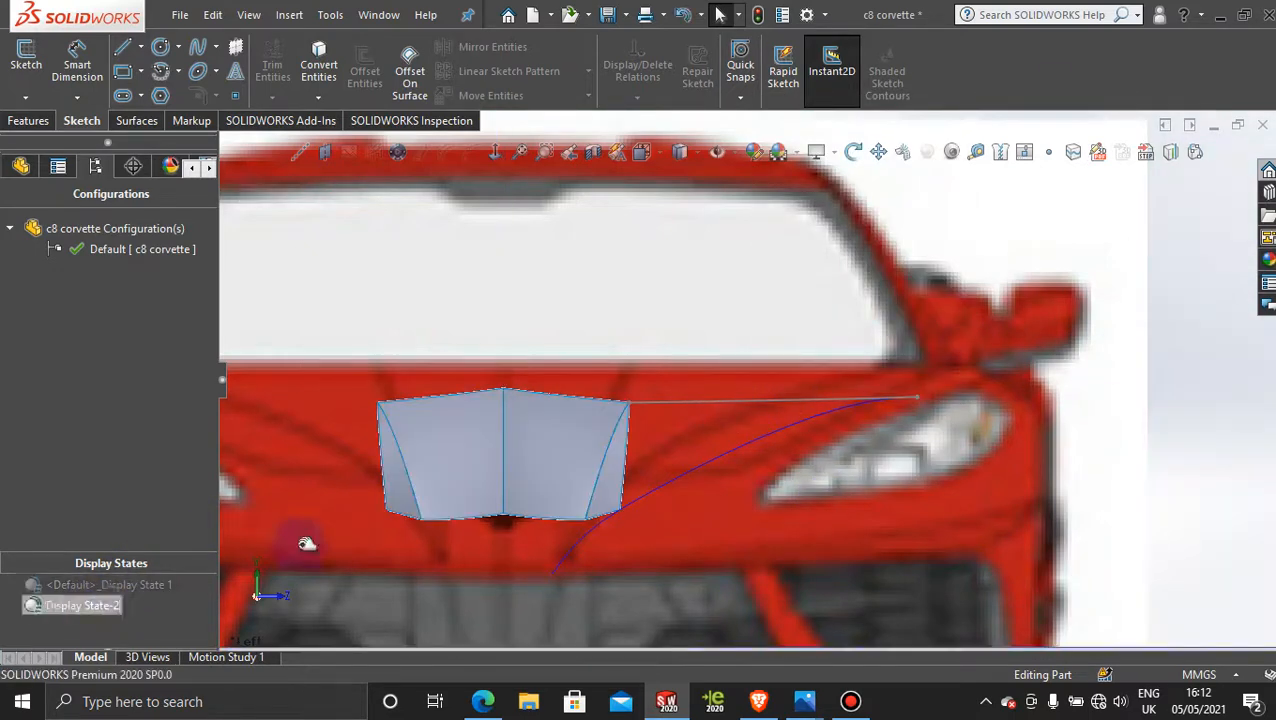
right_click(726, 400)
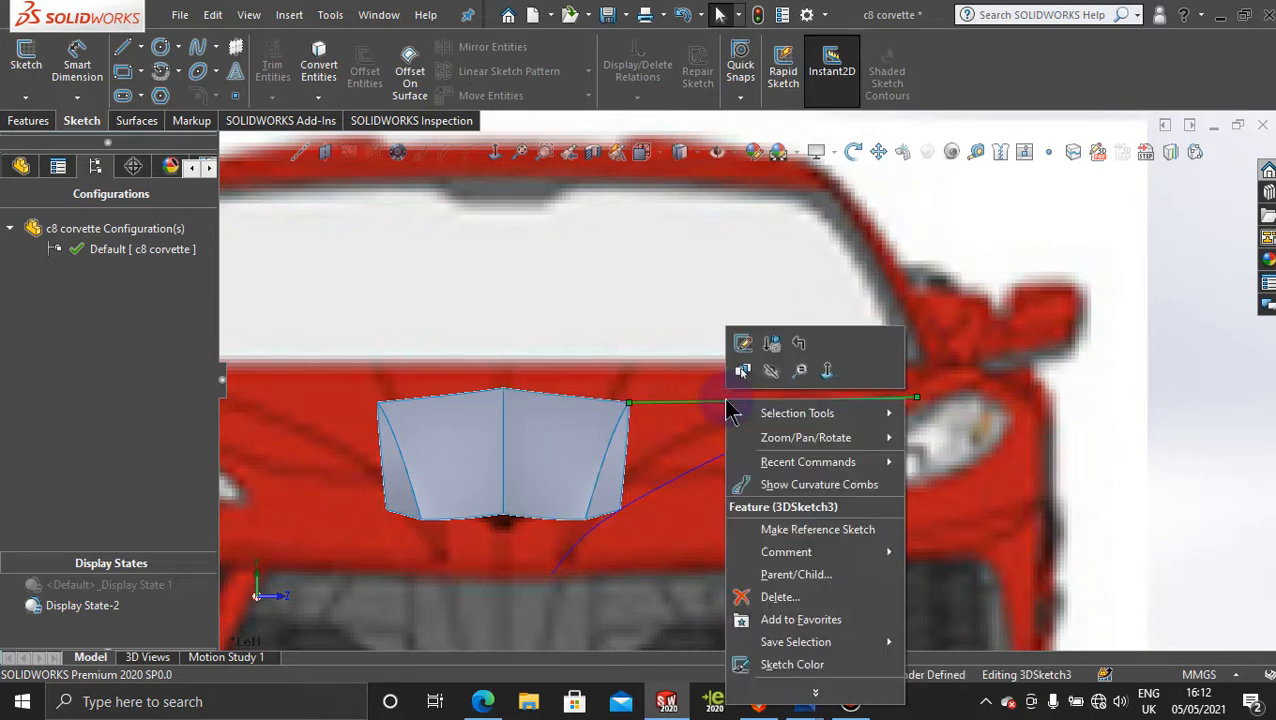
left_click(743, 348)
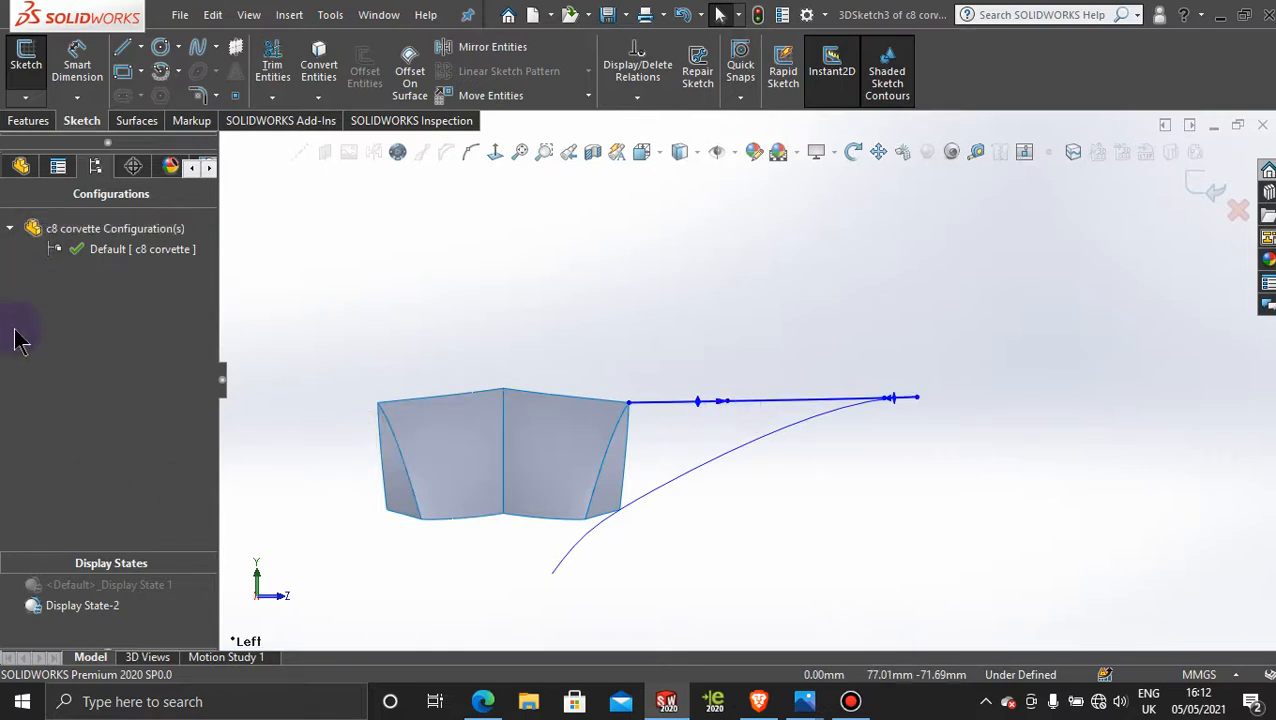
left_click(1200, 186)
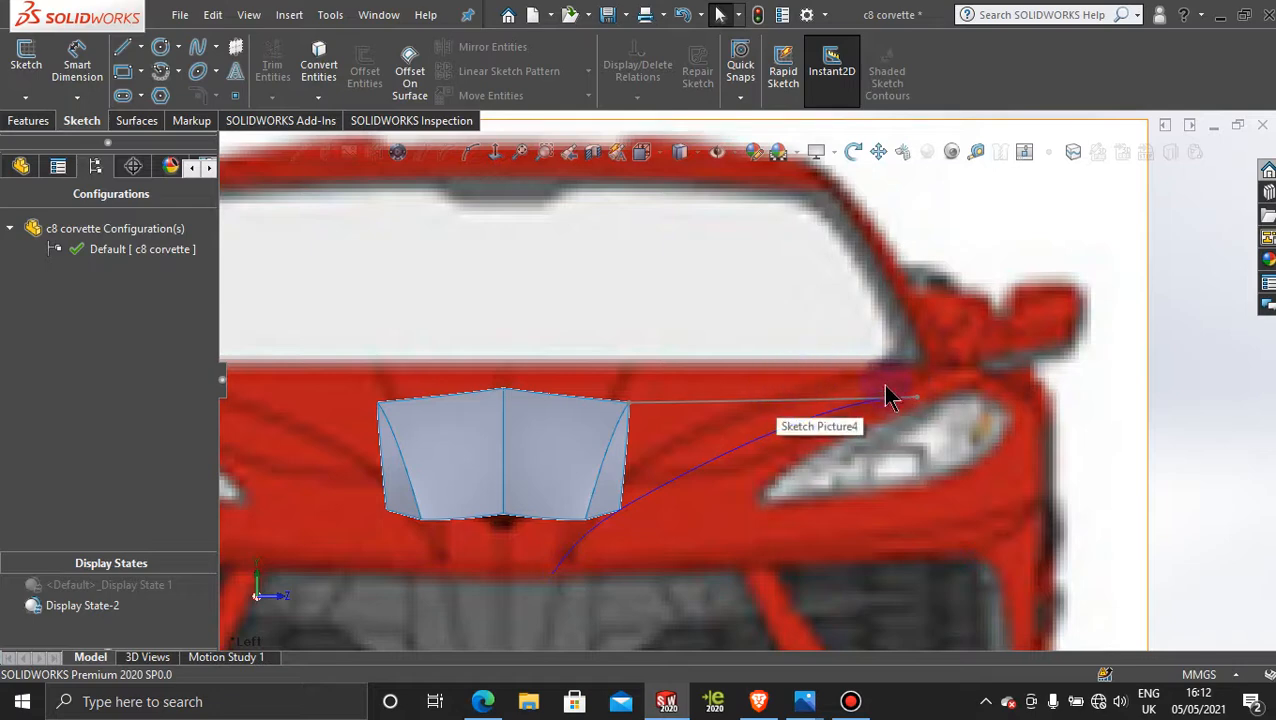
Step: Fine-tune the outward 3D spline by moving its tangent handles near the hood corner and near the headlight slightly, against the front-view picture
left_click(785, 400)
right_click(786, 401)
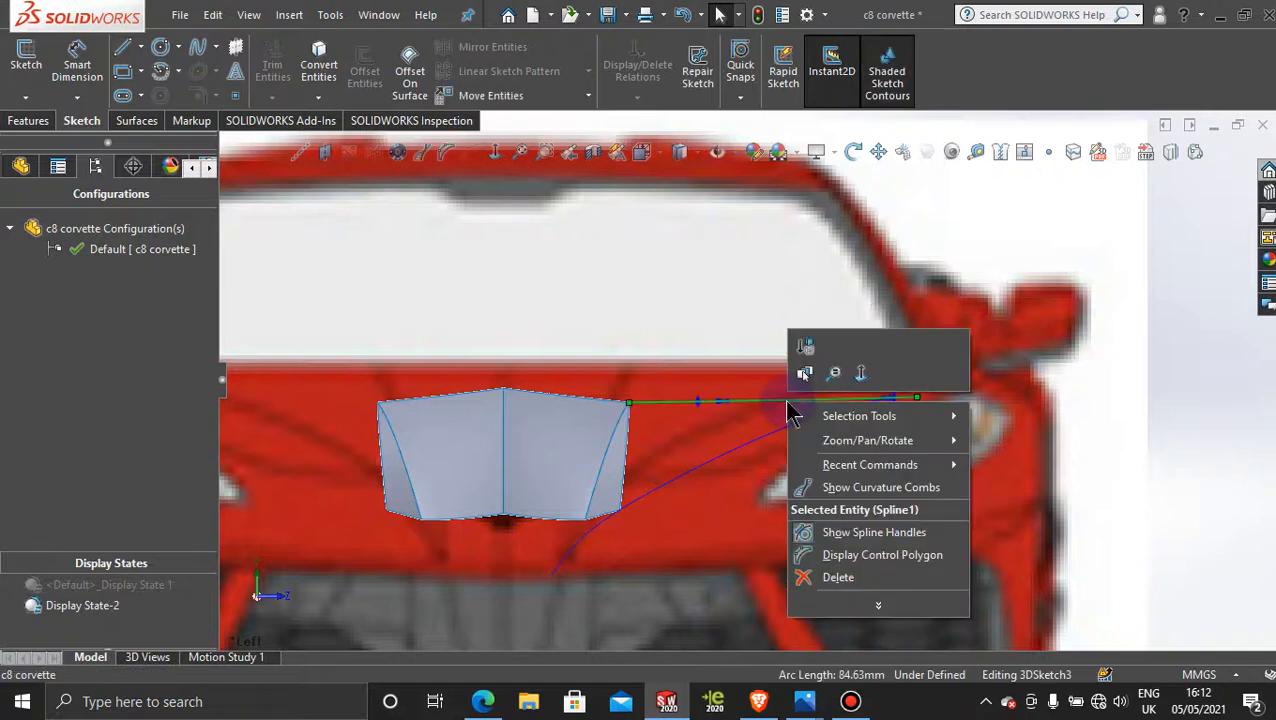
left_click(1139, 390)
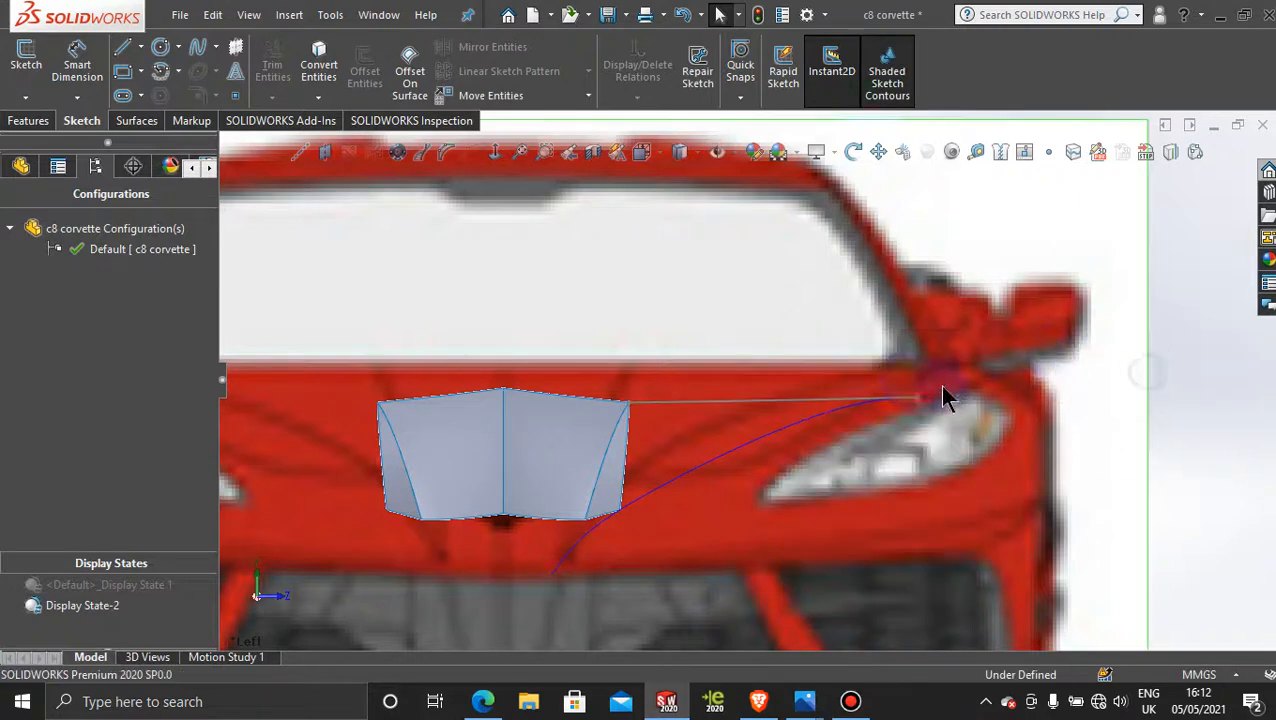
left_click(731, 401)
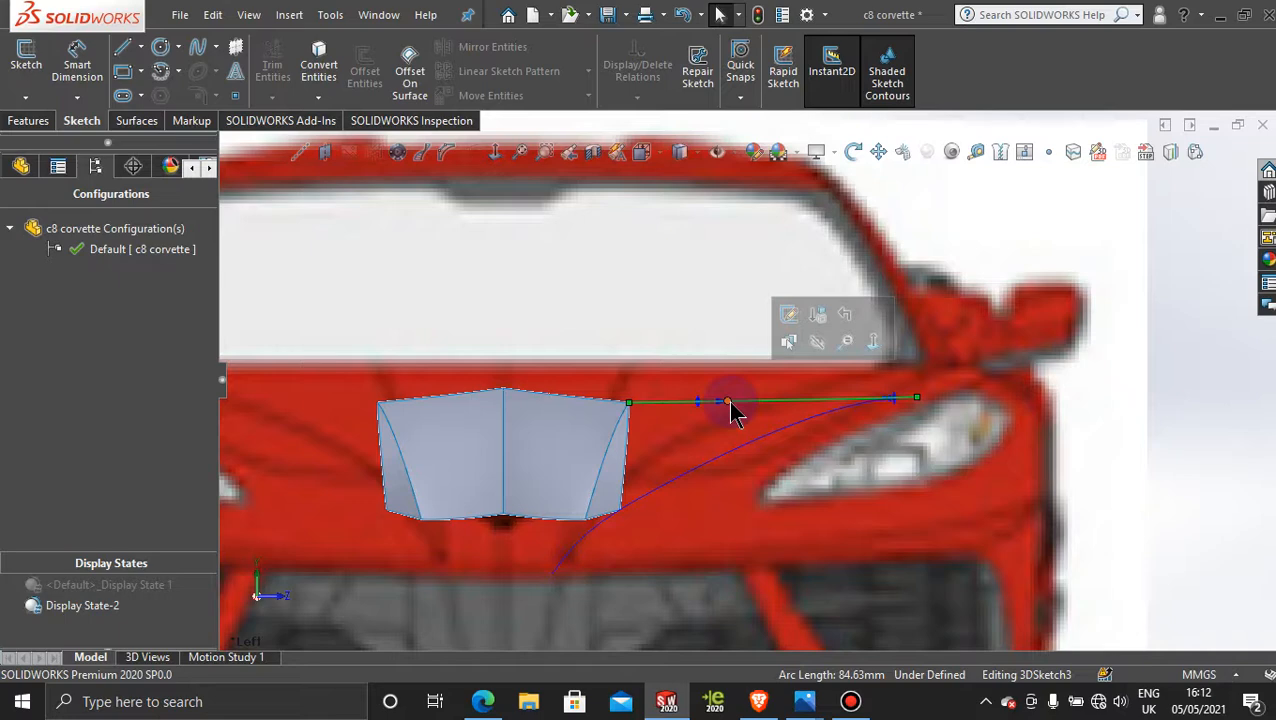
left_click_drag(729, 401, 730, 402)
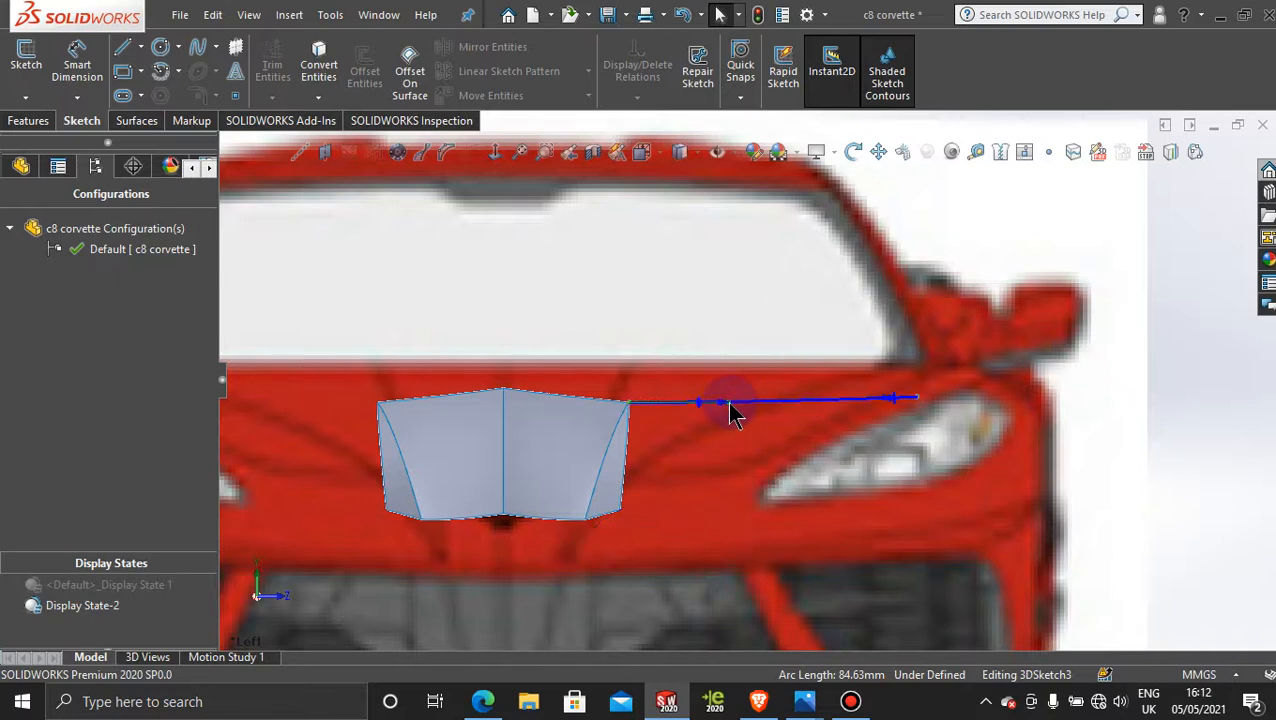
left_click_drag(730, 405, 967, 425)
scroll(967, 432, "down", 5)
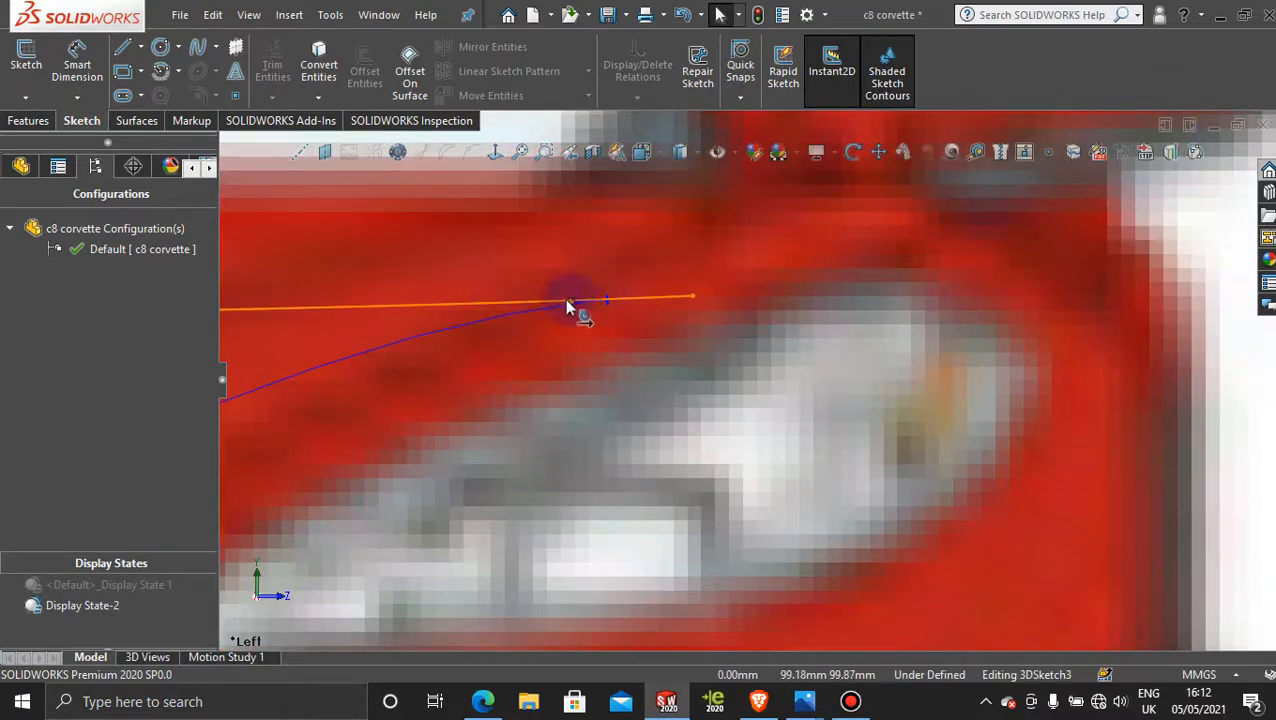
mouse_move(567, 301)
left_mouse_down()
mouse_move(570, 287)
mouse_move(572, 299)
left_mouse_up()
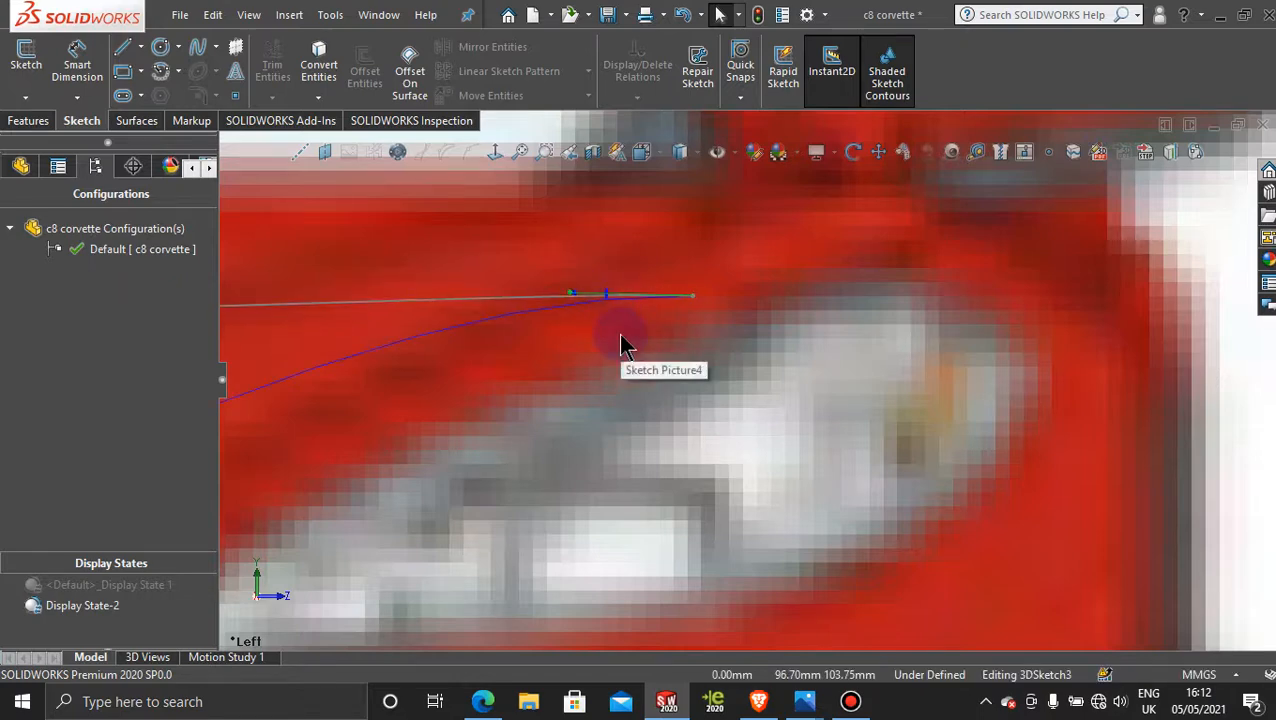
scroll(621, 345, "up", 3)
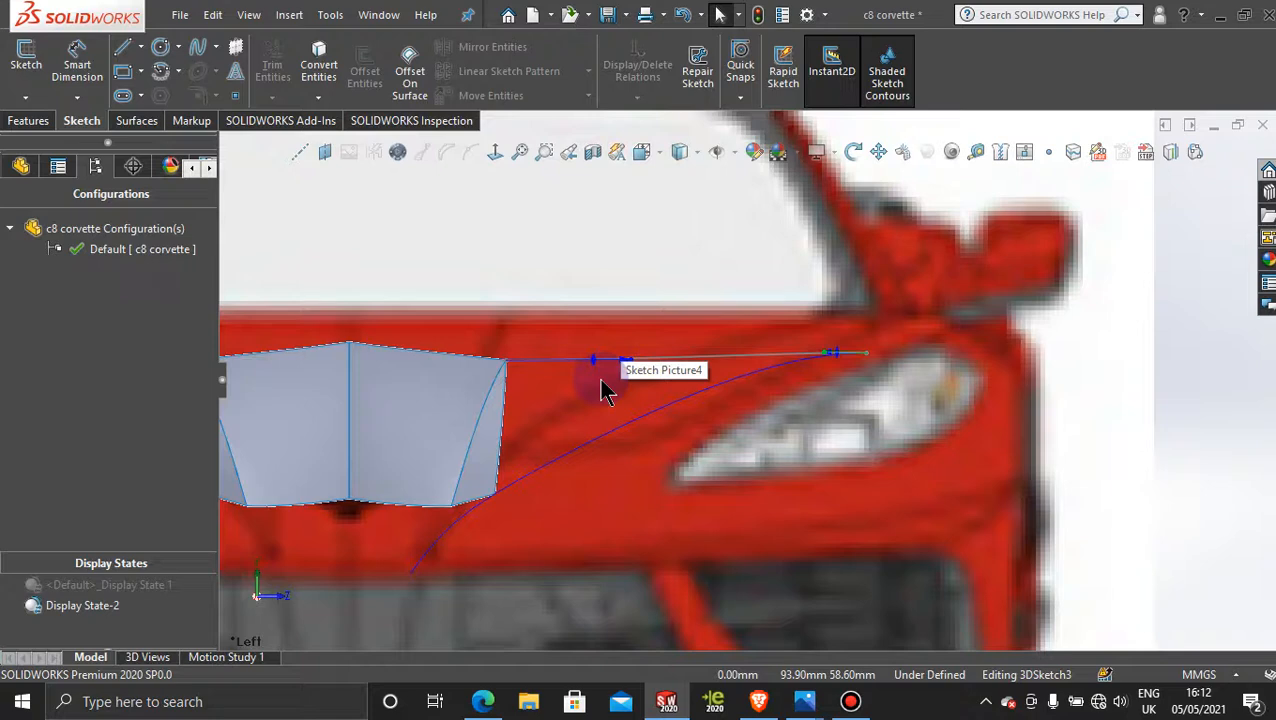
Step: Examine the adjusted 3D spline at an angle among all the reference pictures in Display State 1
scroll(605, 390, "up", 5)
mouse_move(758, 379)
middle_mouse_down()
mouse_move(649, 373)
mouse_move(666, 464)
mouse_move(1125, 427)
mouse_move(912, 277)
mouse_move(895, 290)
middle_mouse_up()
double_click(108, 585)
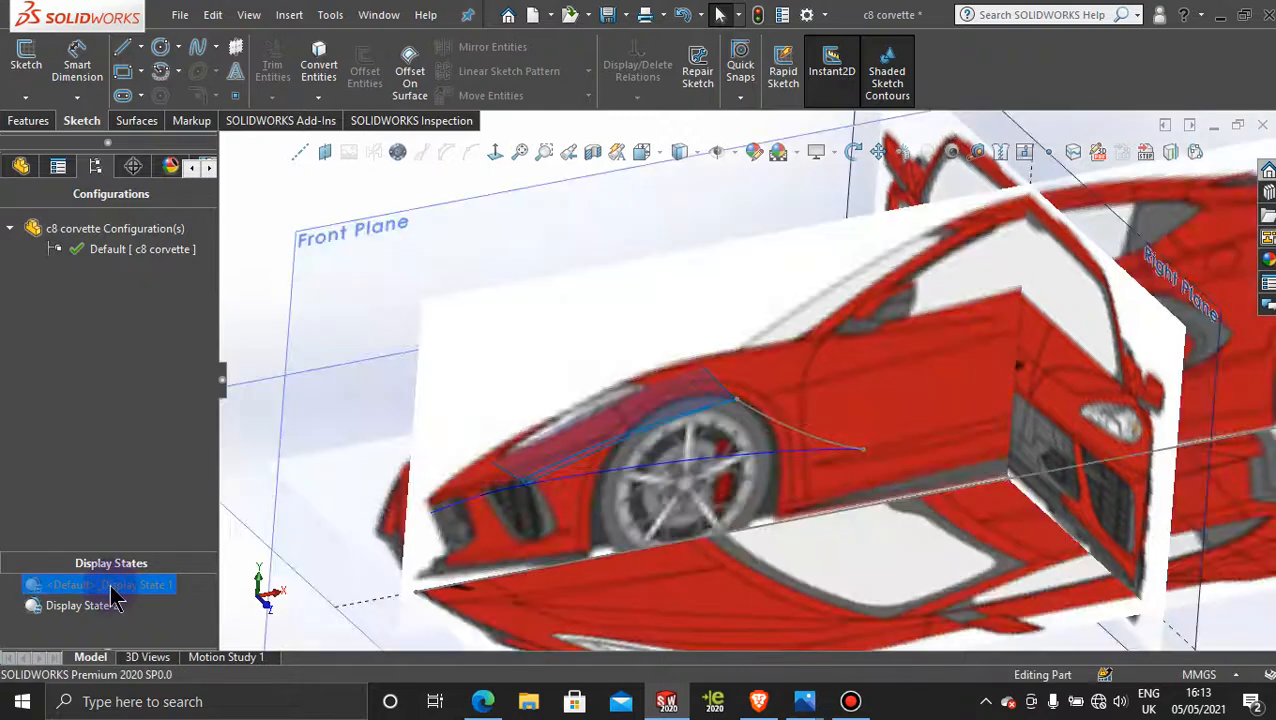
scroll(1118, 489, "up", 4)
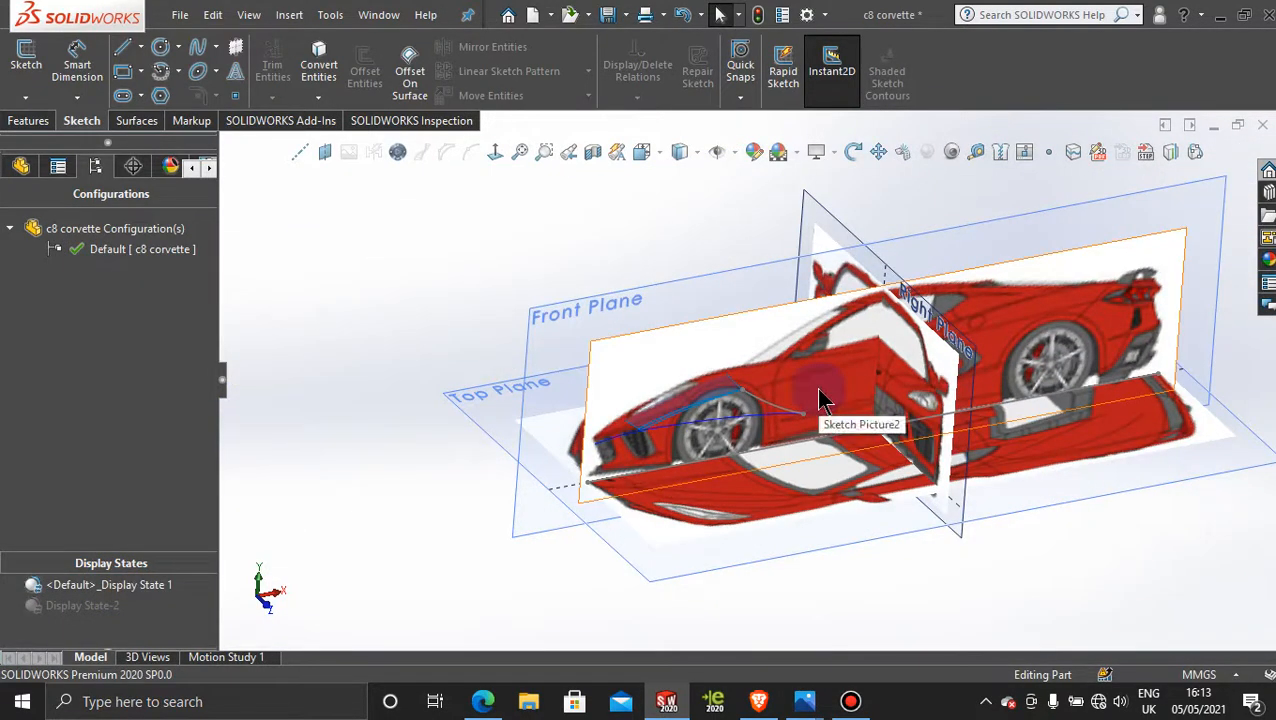
middle_click_drag(823, 396, 851, 385)
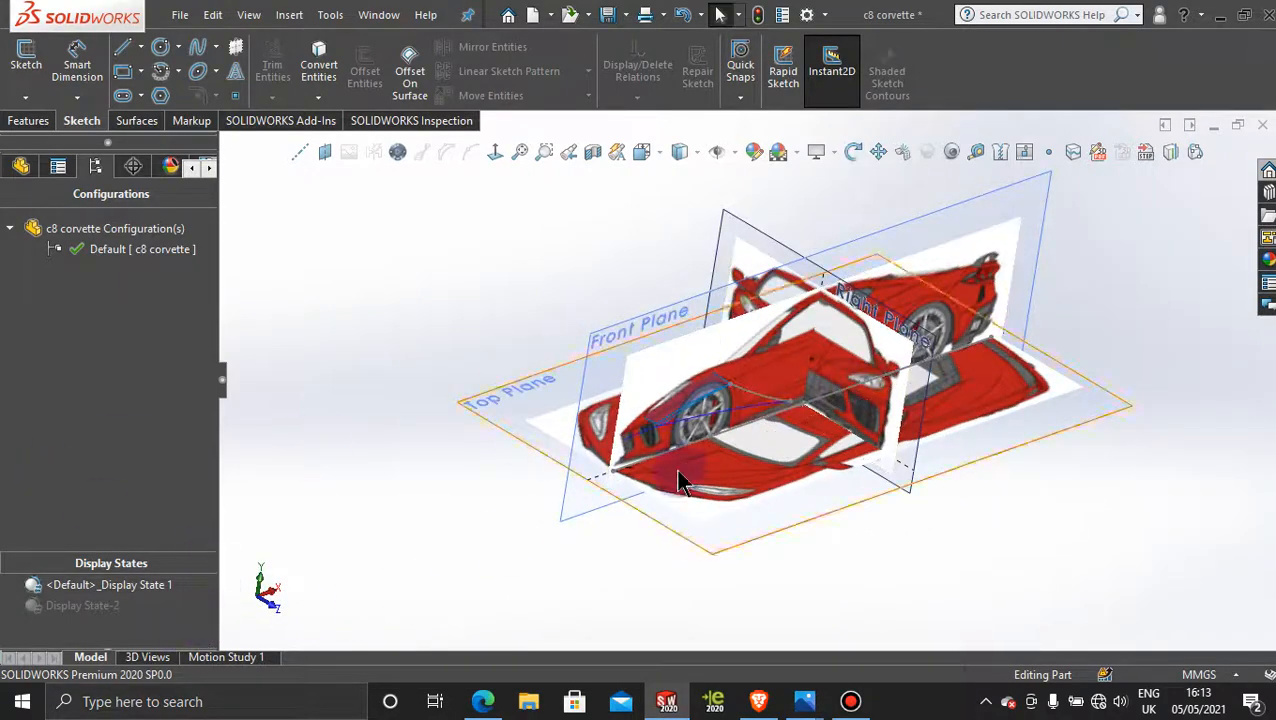
scroll(760, 380, "down", 3)
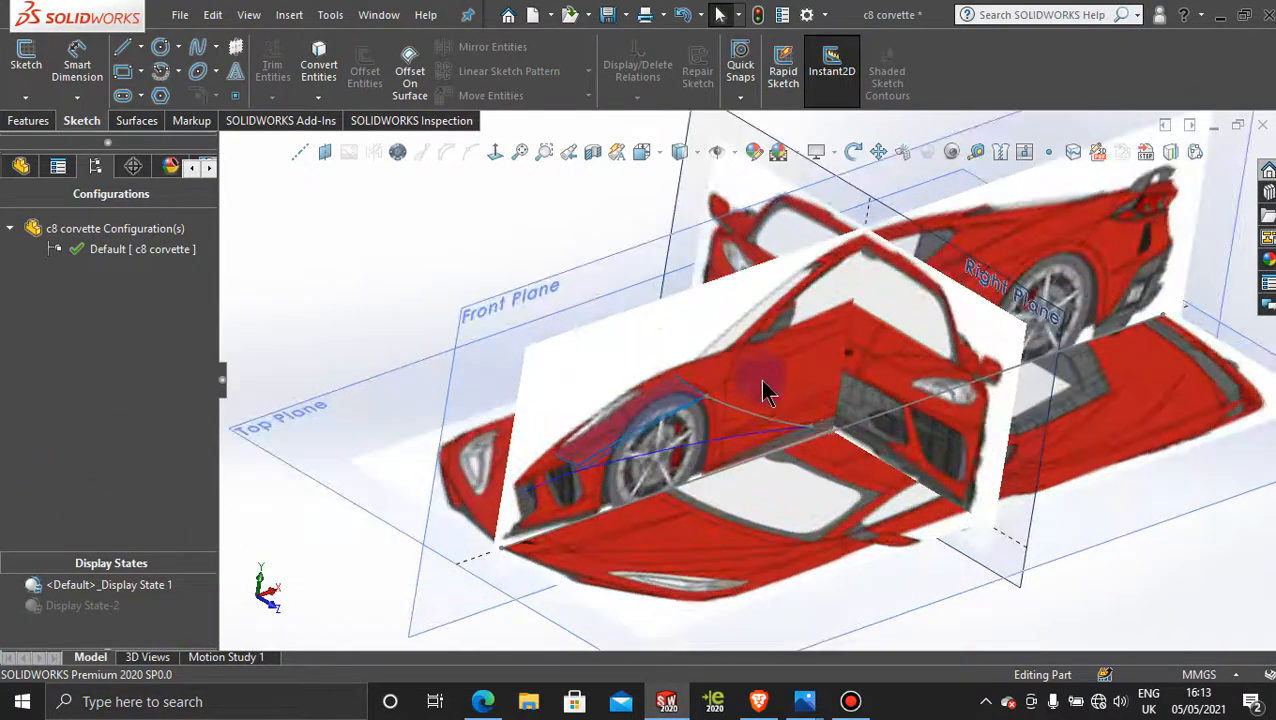
Step: Switch the part back to Display State-2, leaving nothing selected
double_click(97, 607)
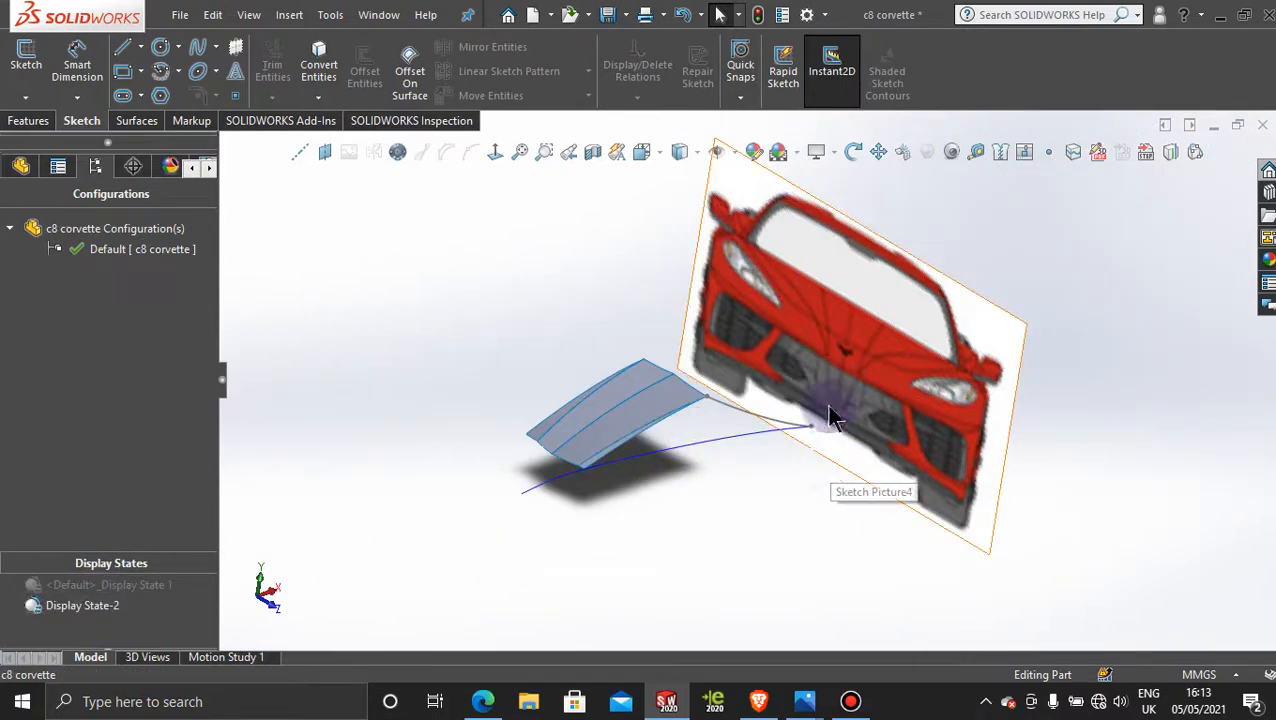
right_click(862, 320)
left_click(413, 305)
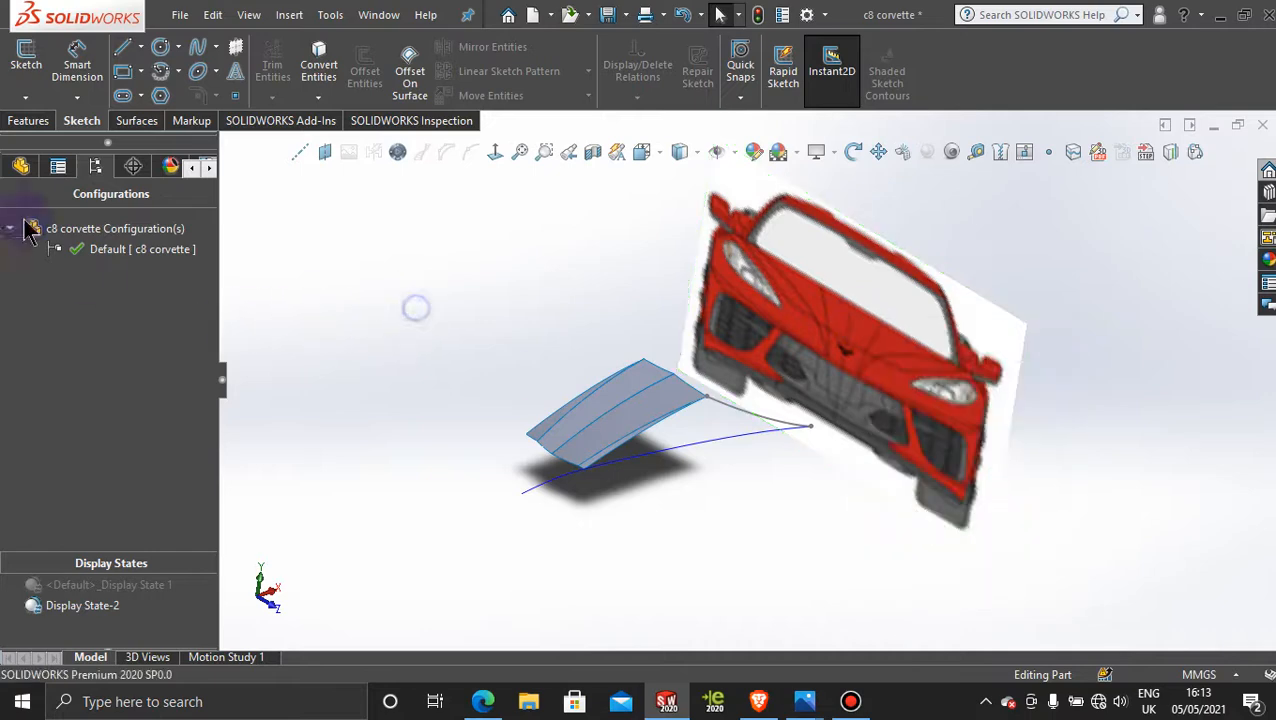
Step: Hide Sketch19, which holds the front-view reference picture of the car
left_click(21, 166)
scroll(40, 578, "down", 1)
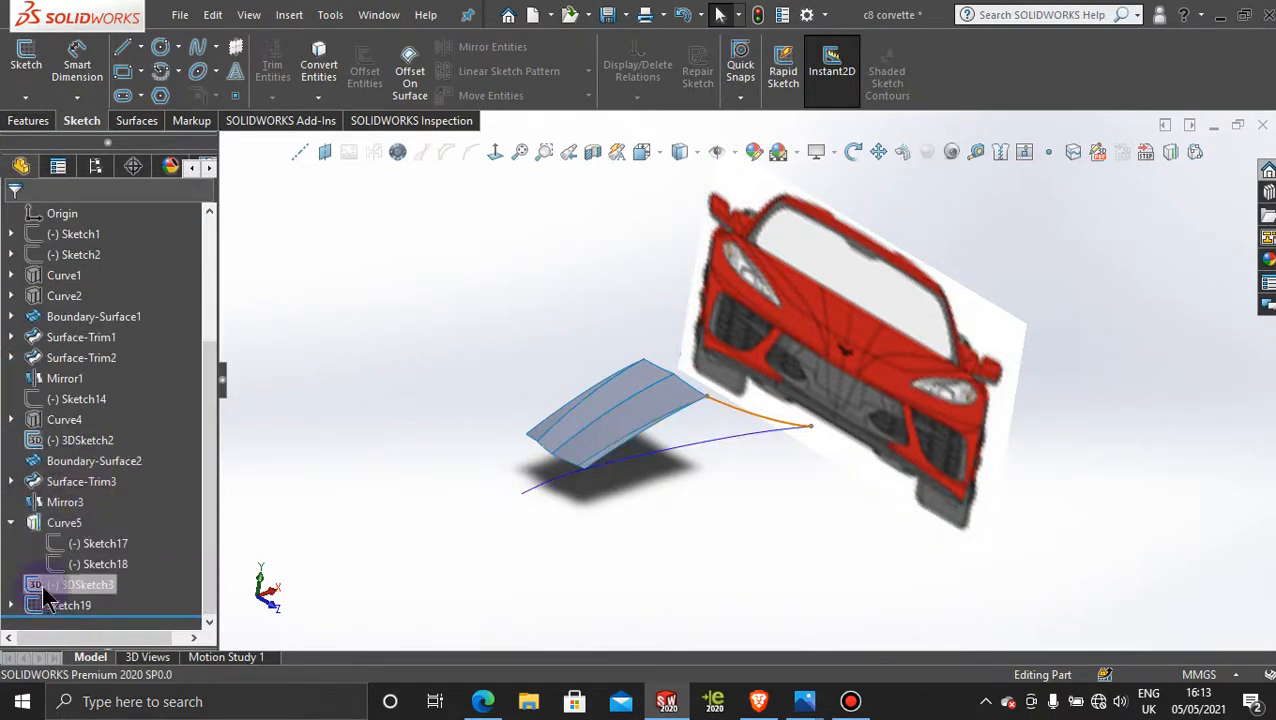
right_click(78, 607)
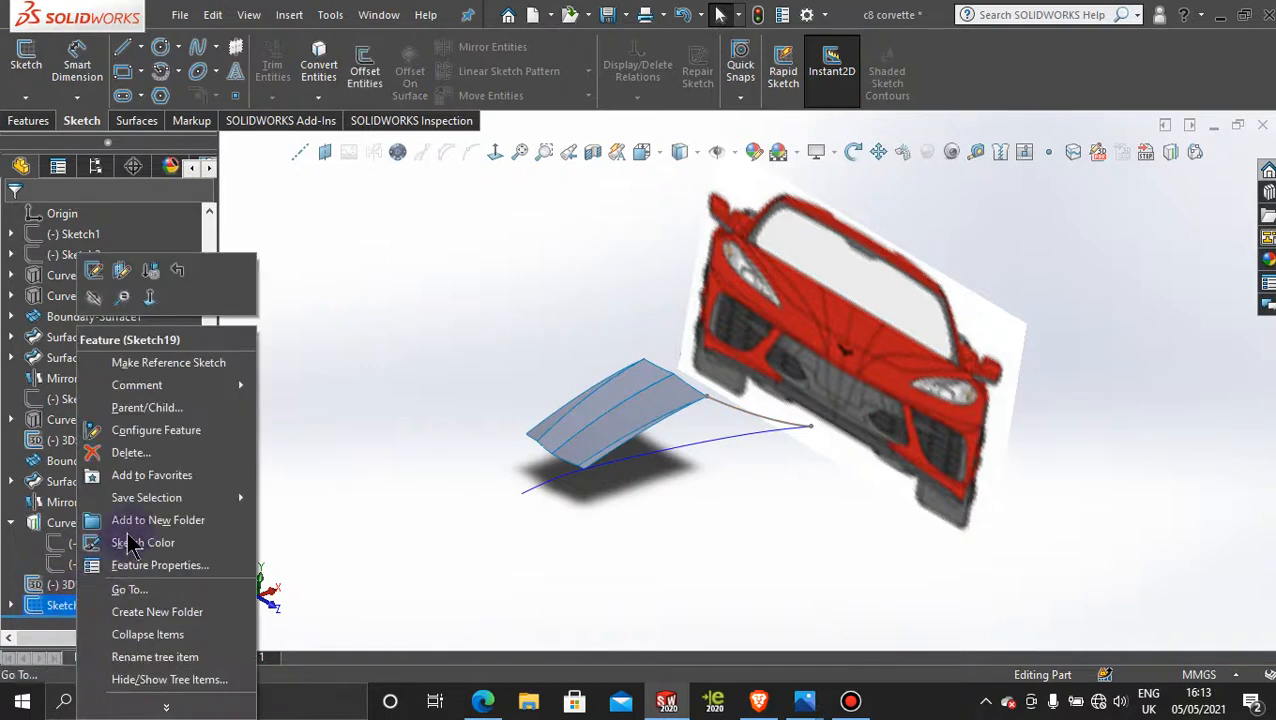
left_click(92, 299)
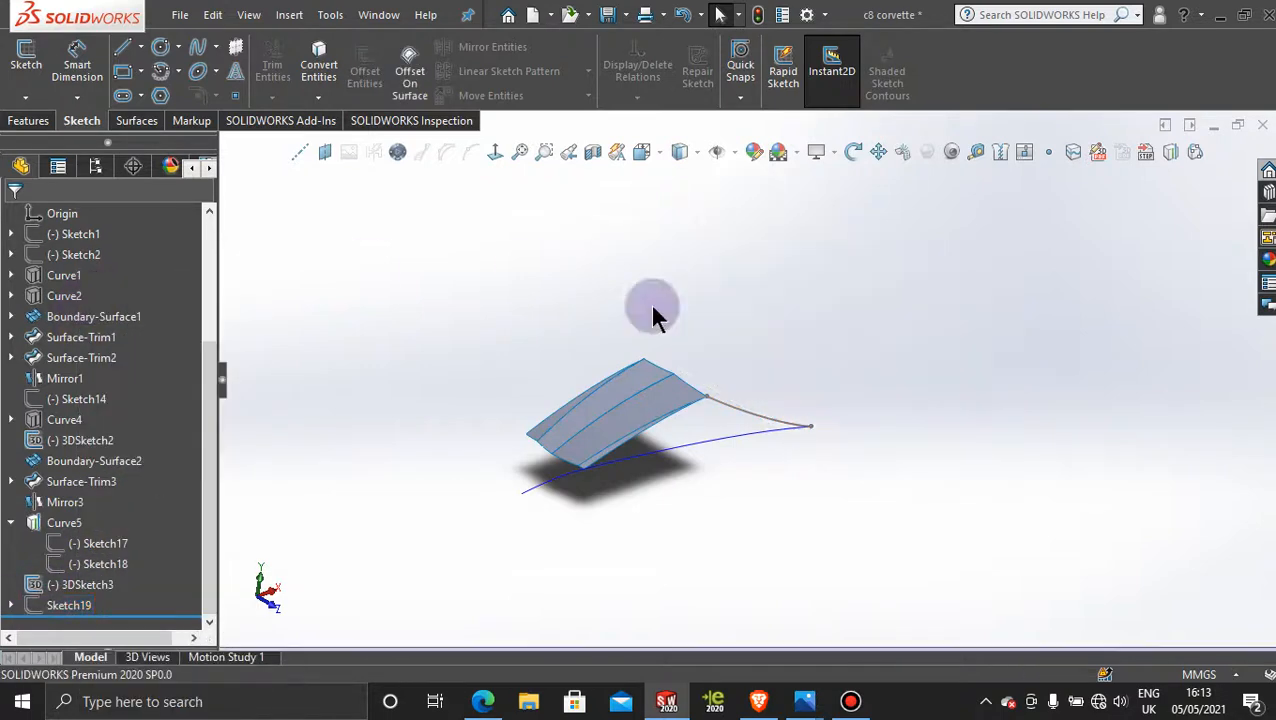
middle_click_drag(792, 516, 755, 502)
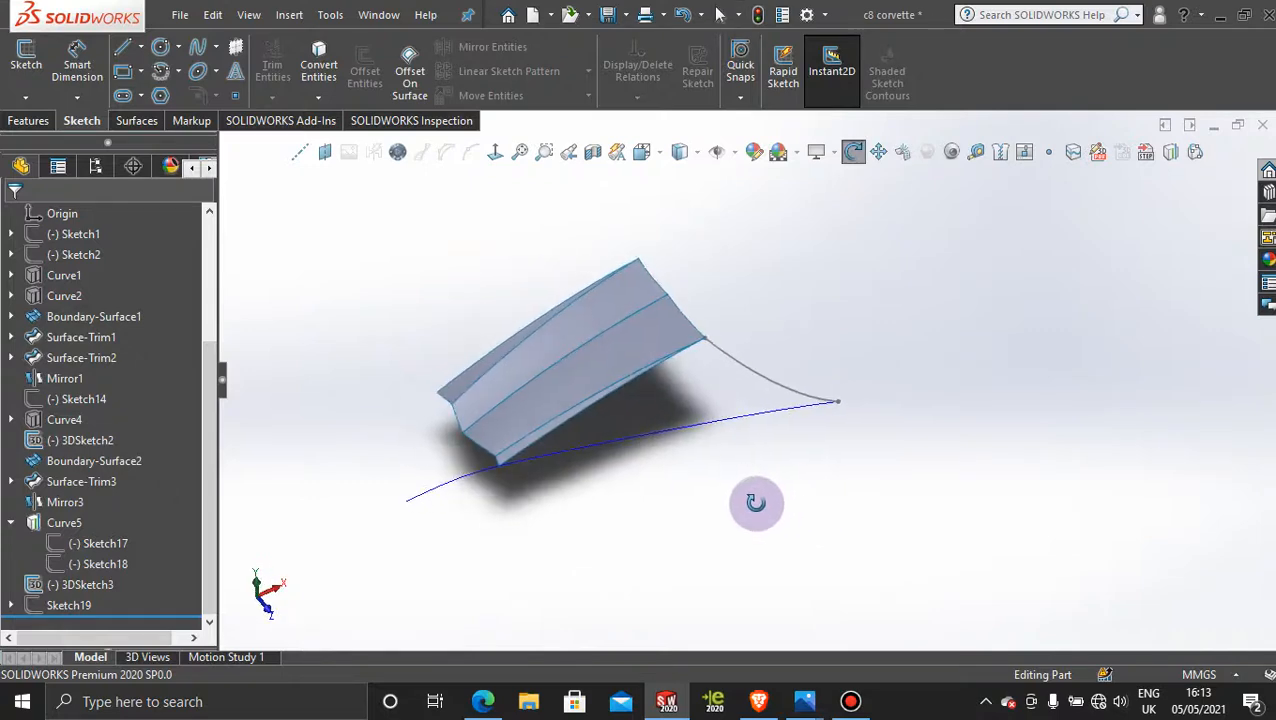
left_click(30, 100)
left_click(45, 140)
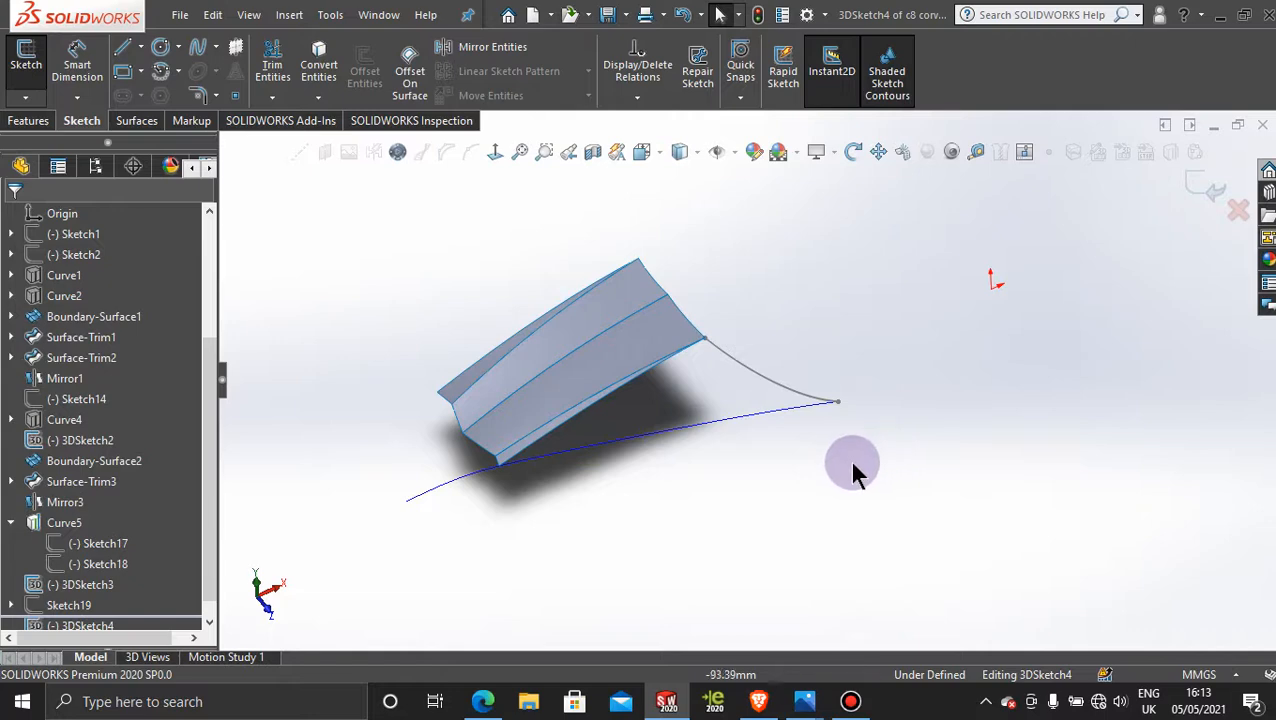
left_click(864, 706)
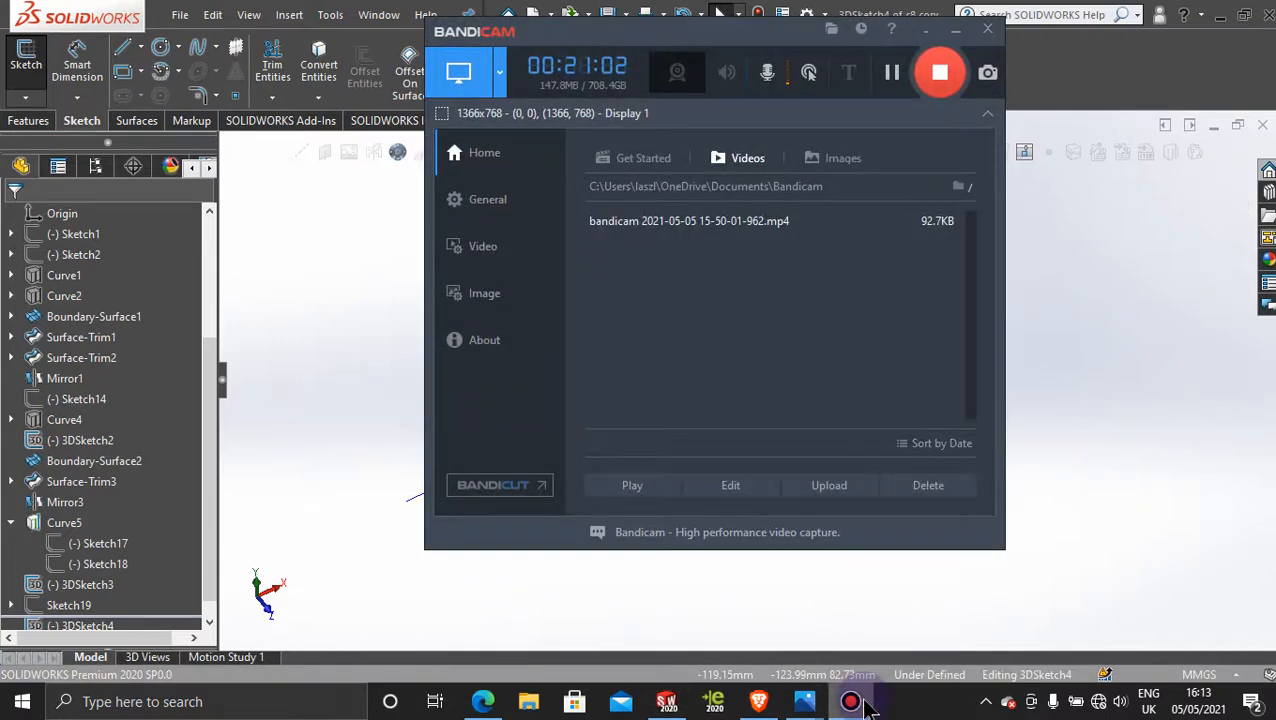
left_click(864, 706)
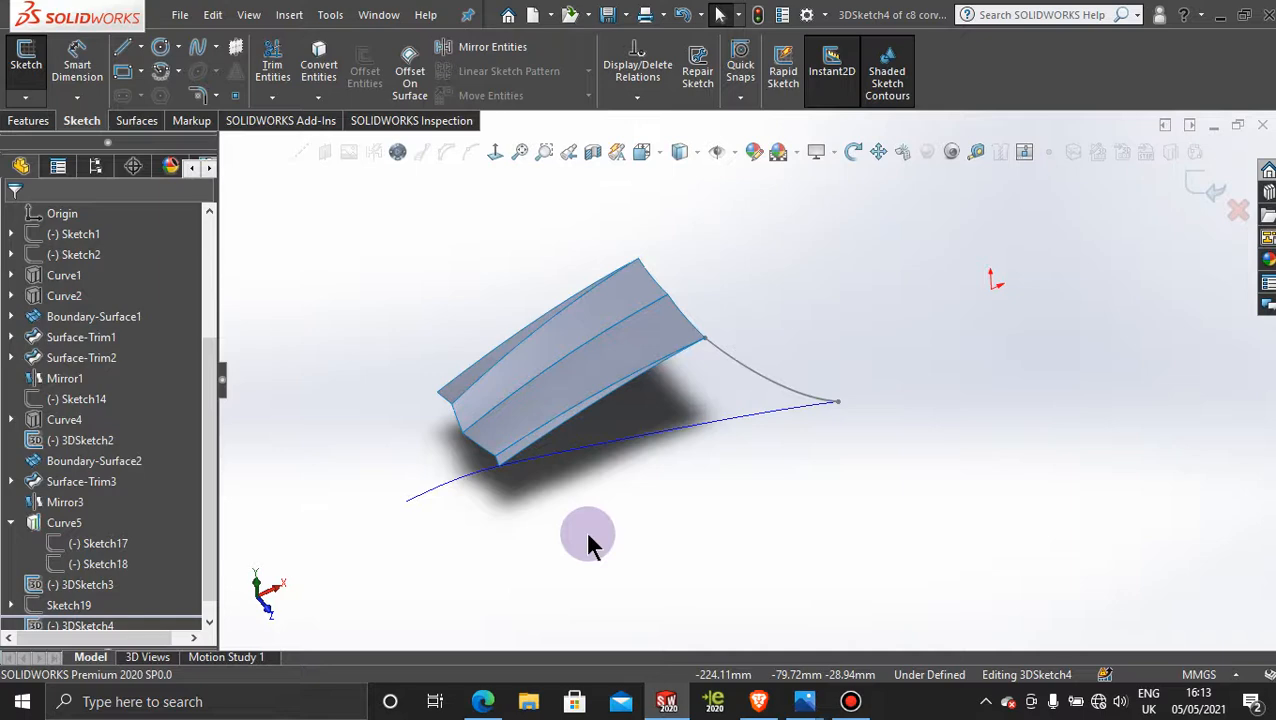
scroll(585, 505, "down", 2)
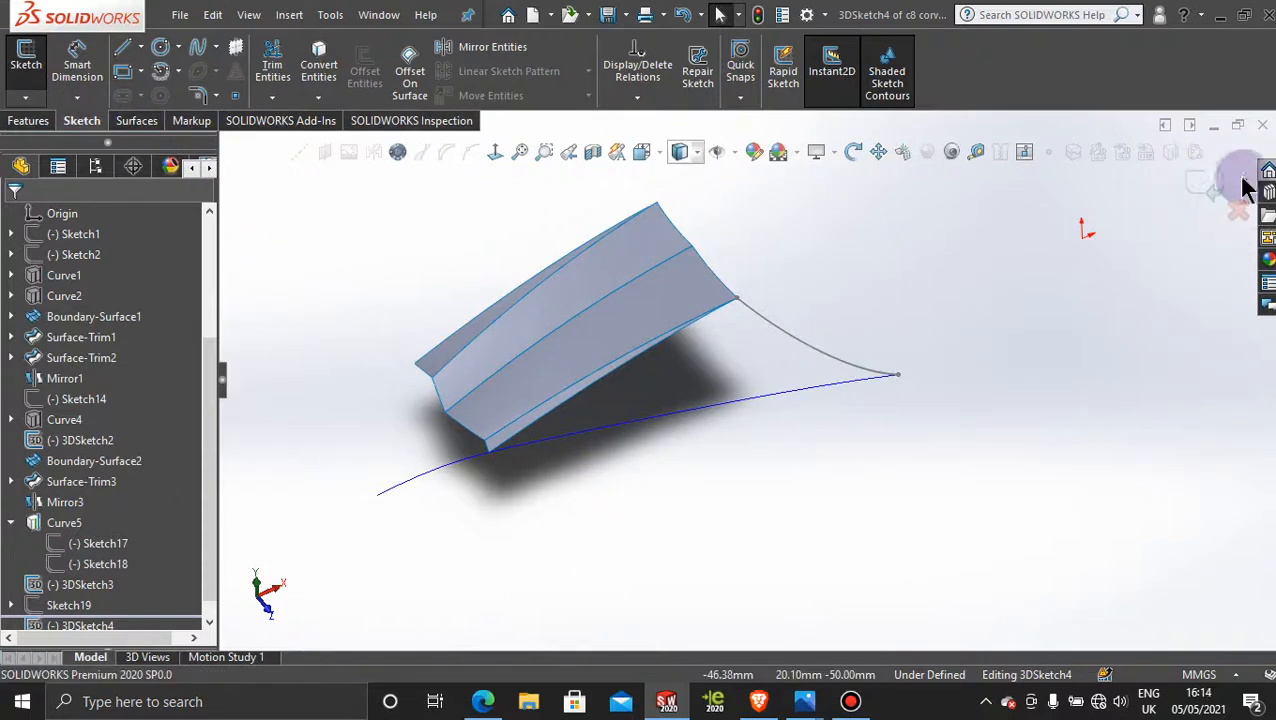
left_click(1196, 182)
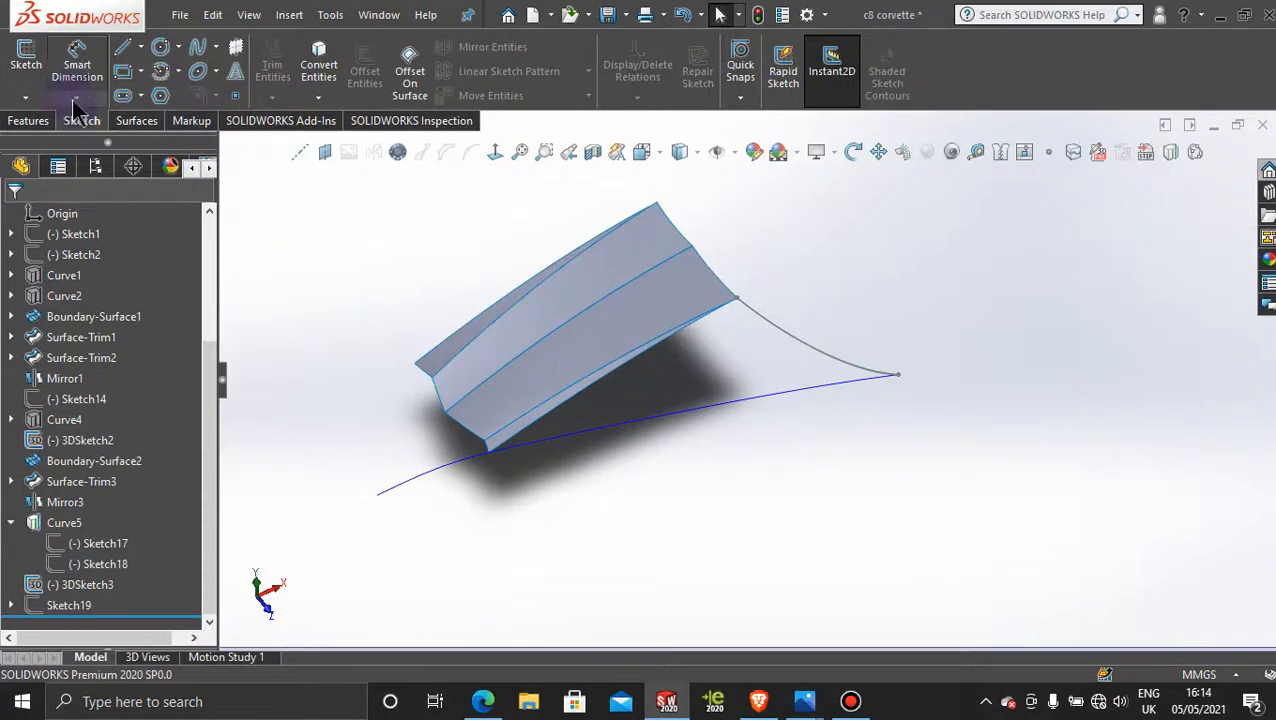
Step: In a new 3D sketch, trace the projected curve with a spline from its outer end to the hood's lower front corner, then leave the sketch
left_click(26, 97)
left_click(95, 142)
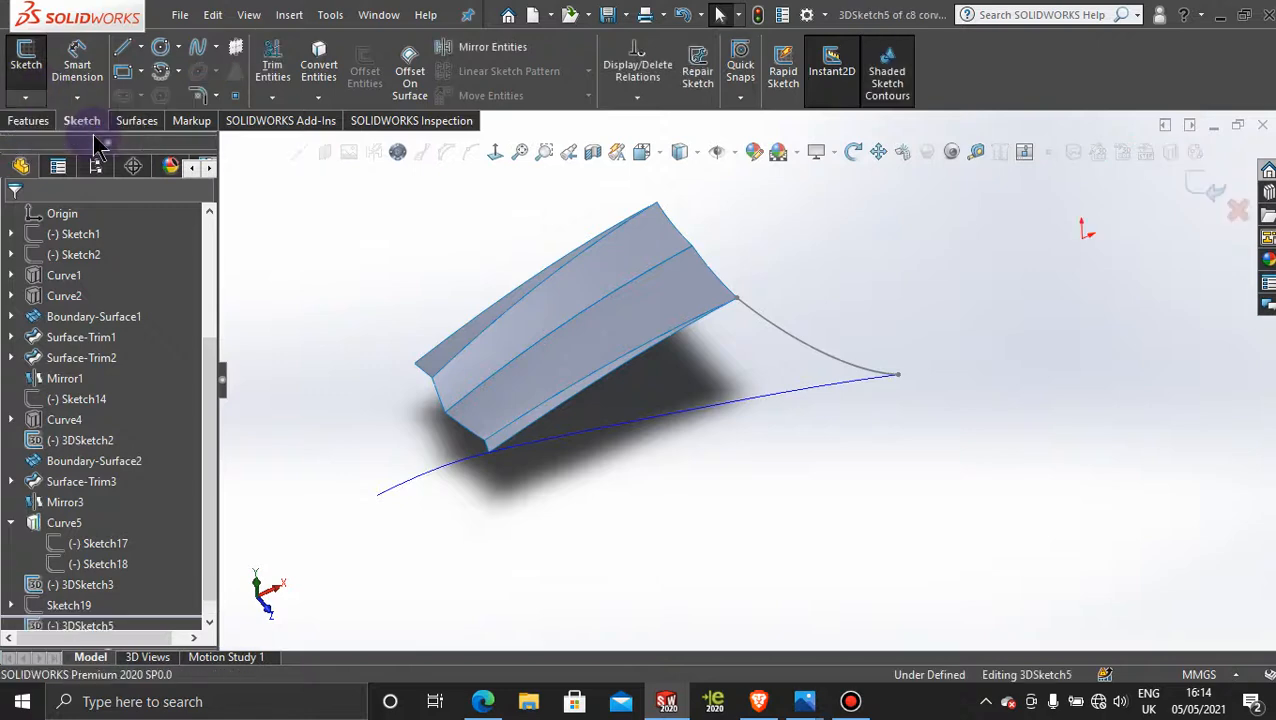
left_click(199, 62)
scroll(880, 450, "down", 2)
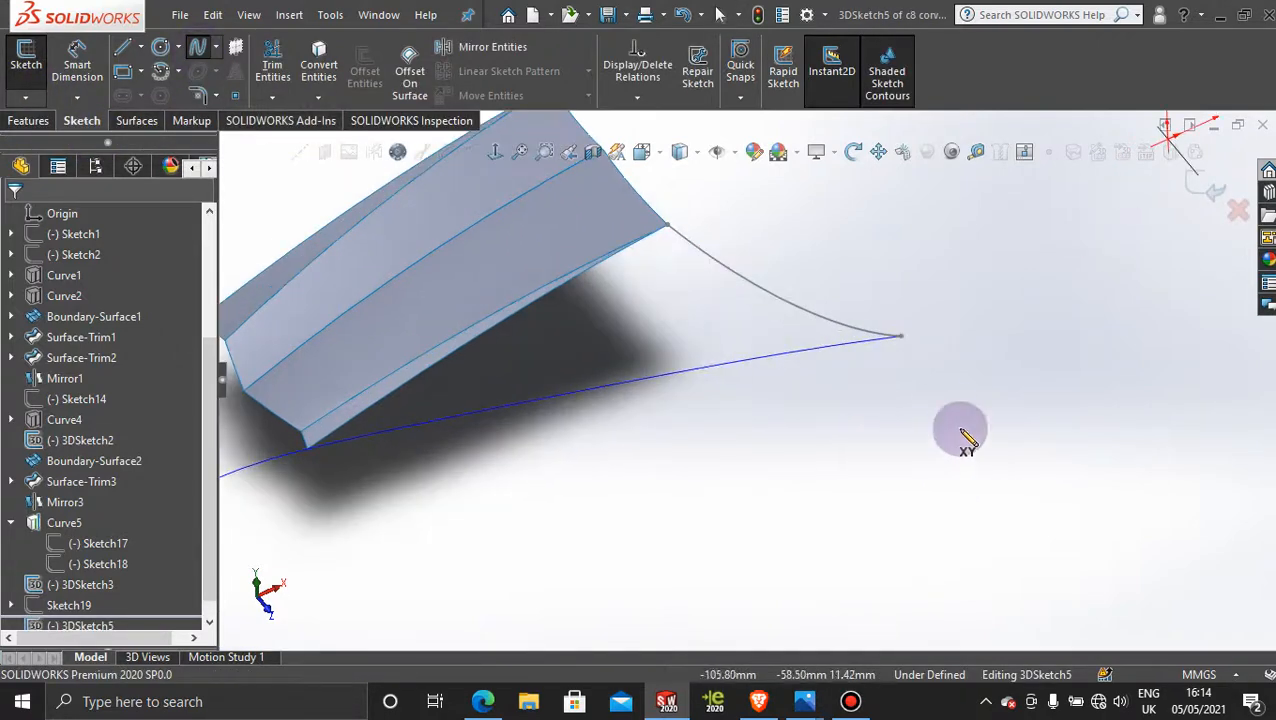
left_click(900, 337)
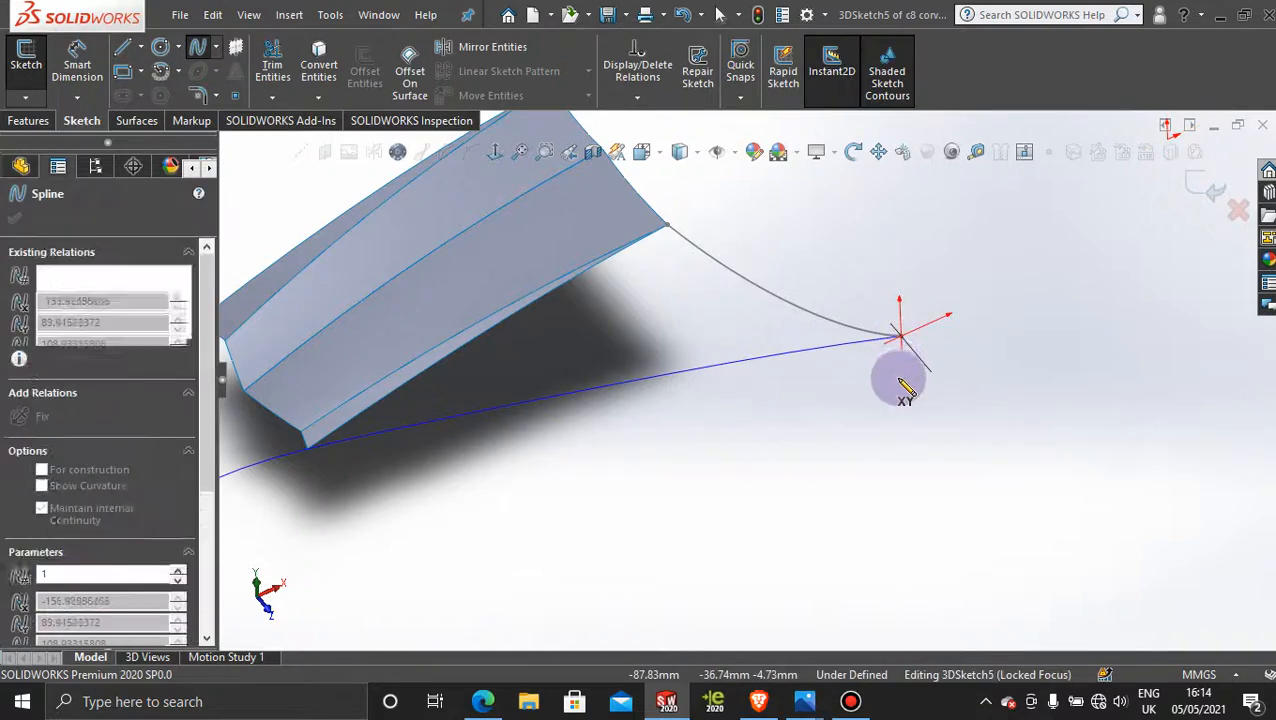
left_click(852, 341)
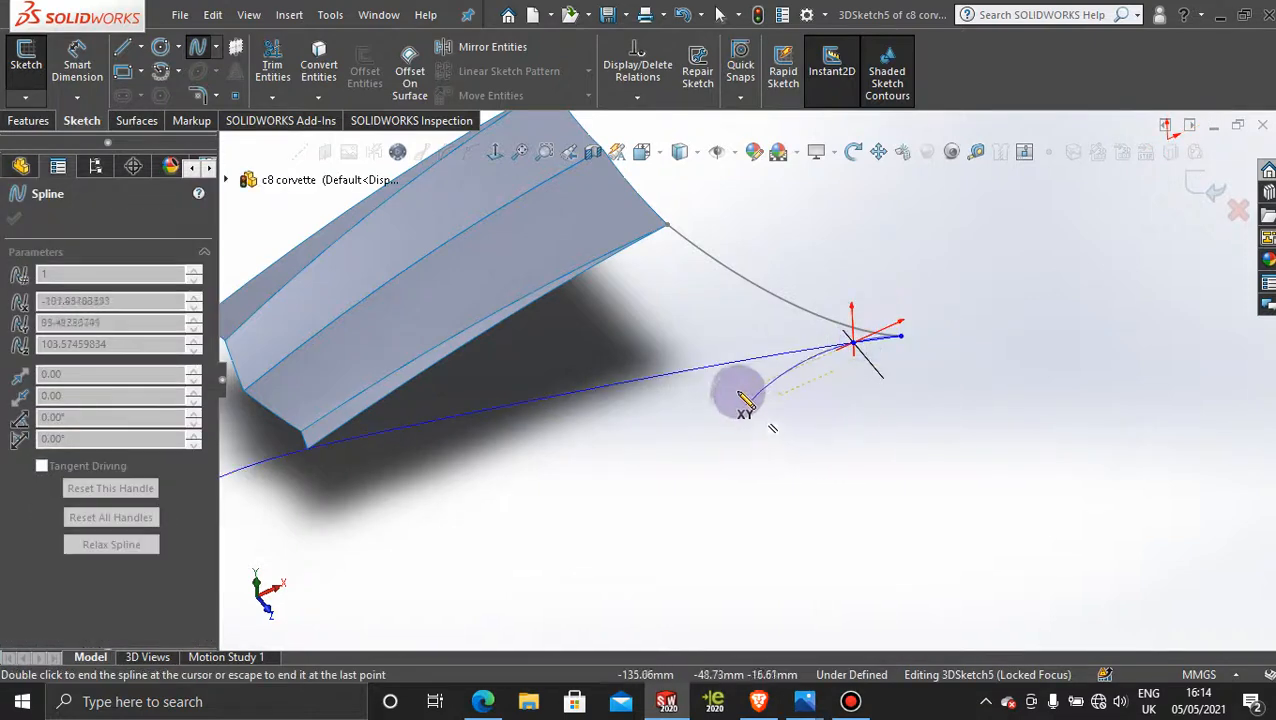
left_click(723, 364)
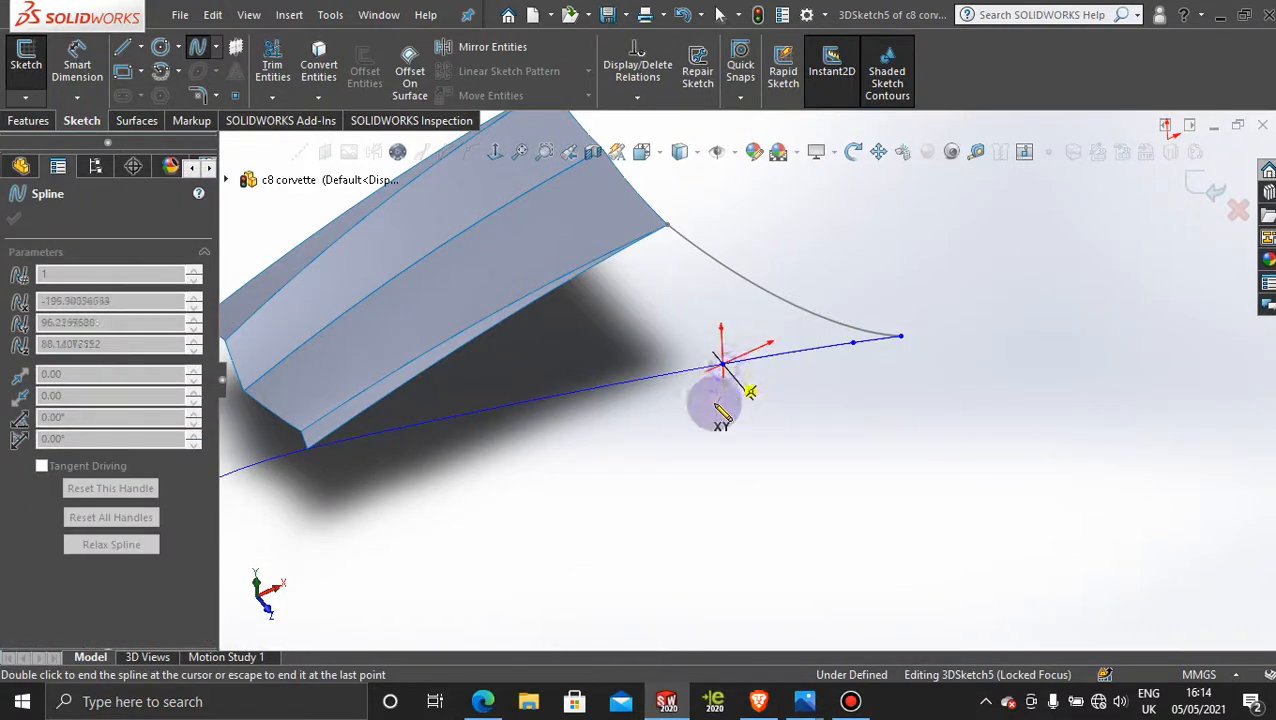
left_click(650, 378)
middle_click_drag(655, 385, 661, 447)
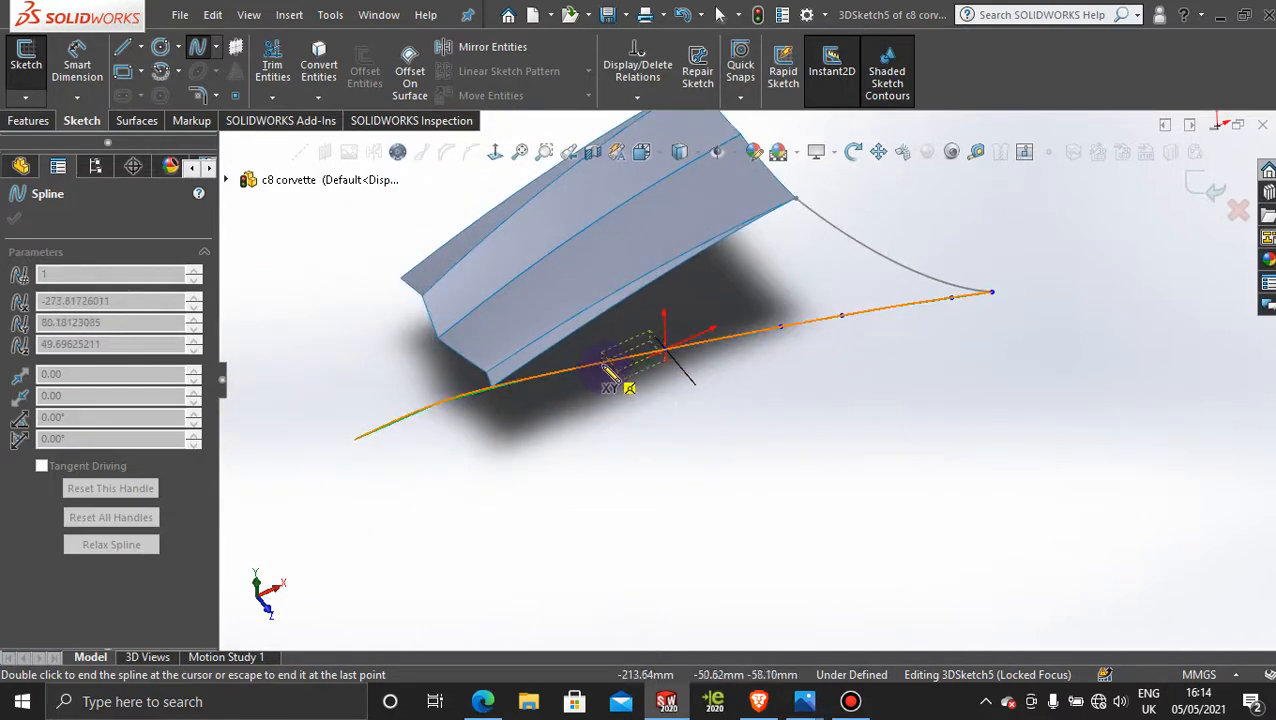
scroll(566, 411, "up", 2)
scroll(565, 403, "down", 4)
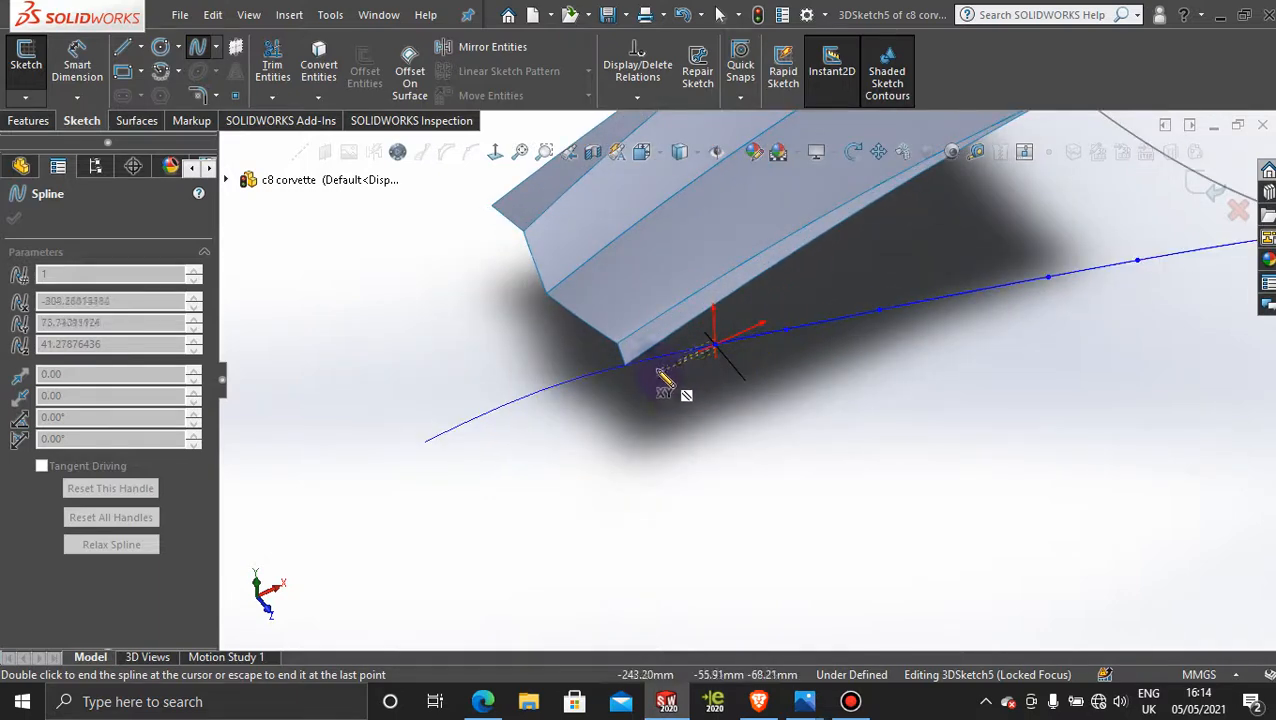
left_click(625, 366)
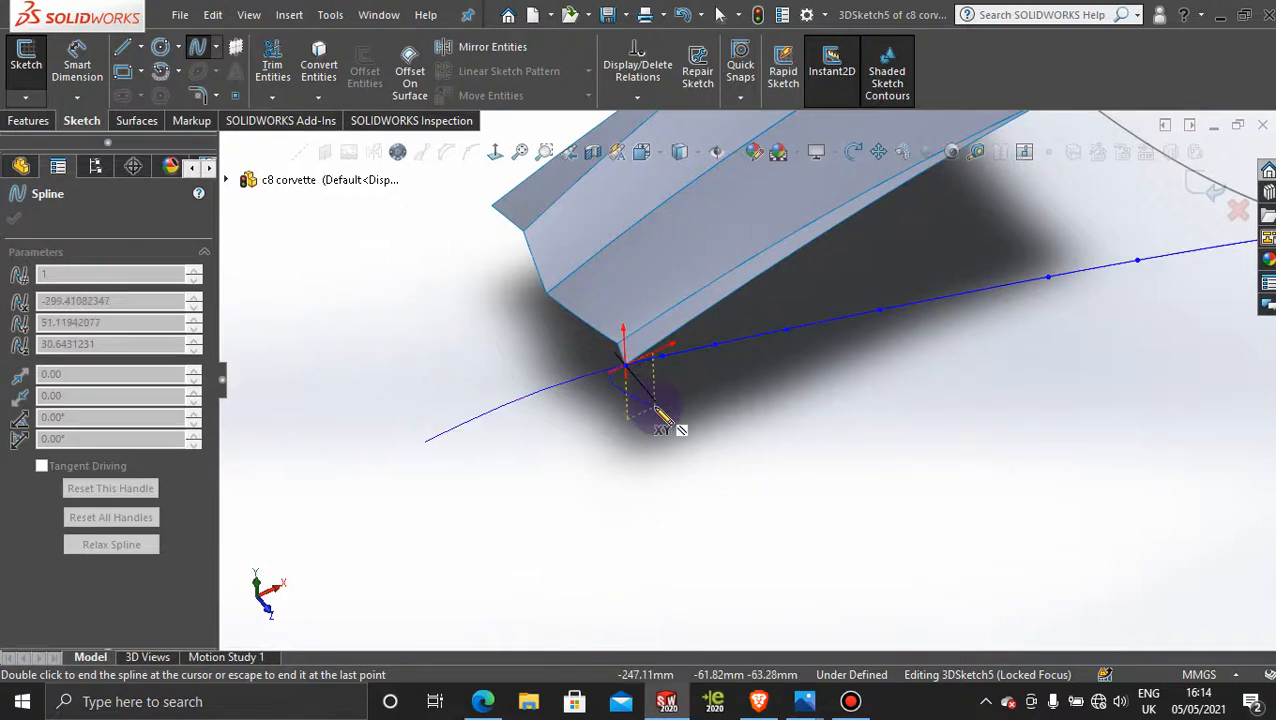
key("Escape")
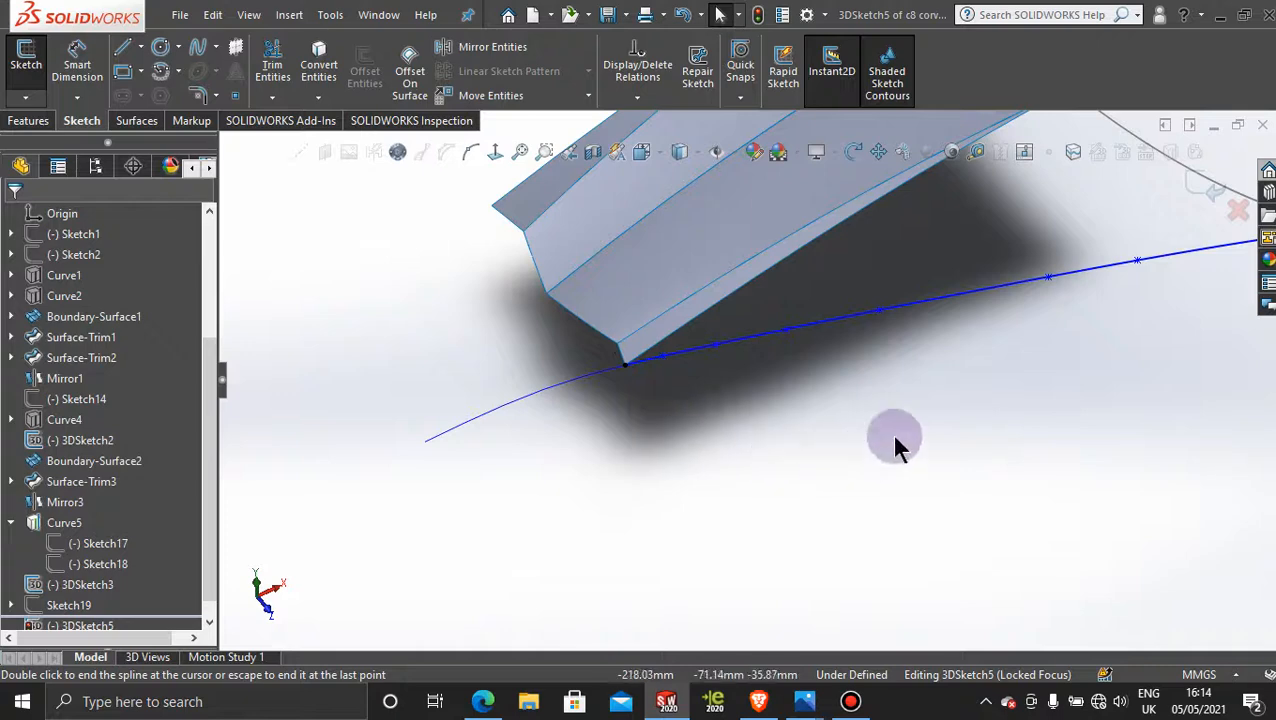
scroll(894, 437, "up", 4)
scroll(978, 212, "down", 2)
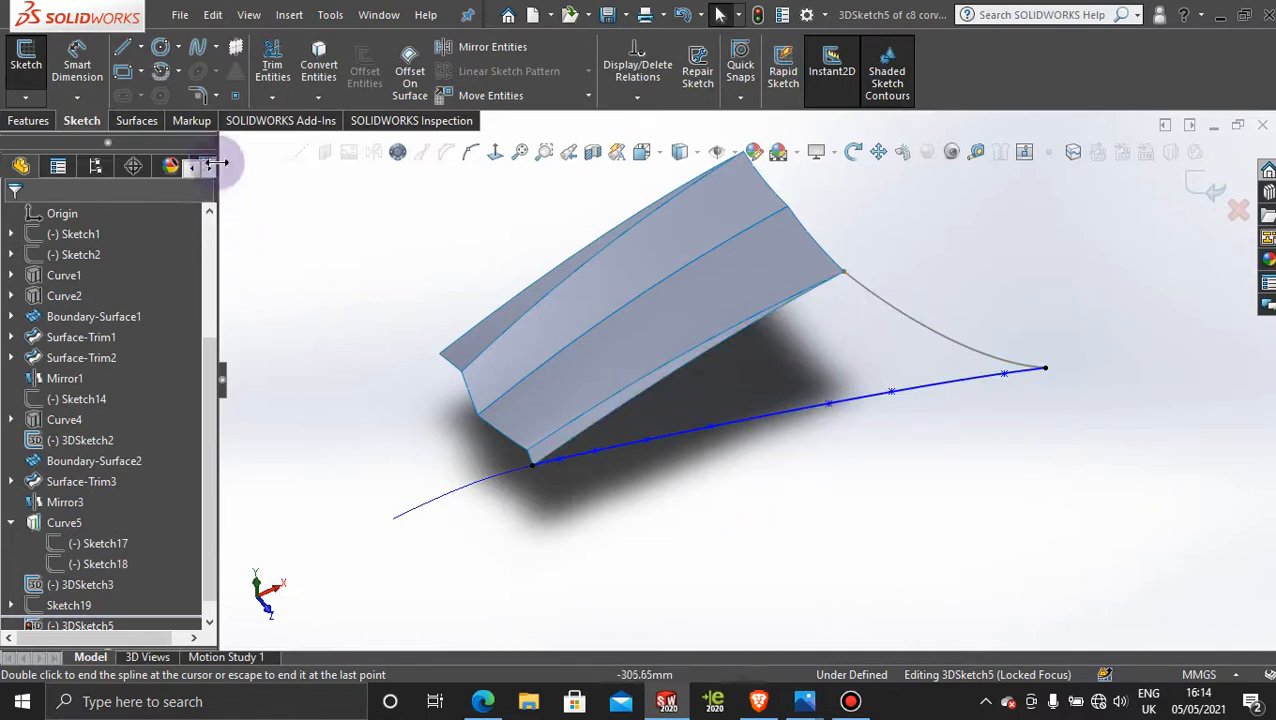
left_click(138, 121)
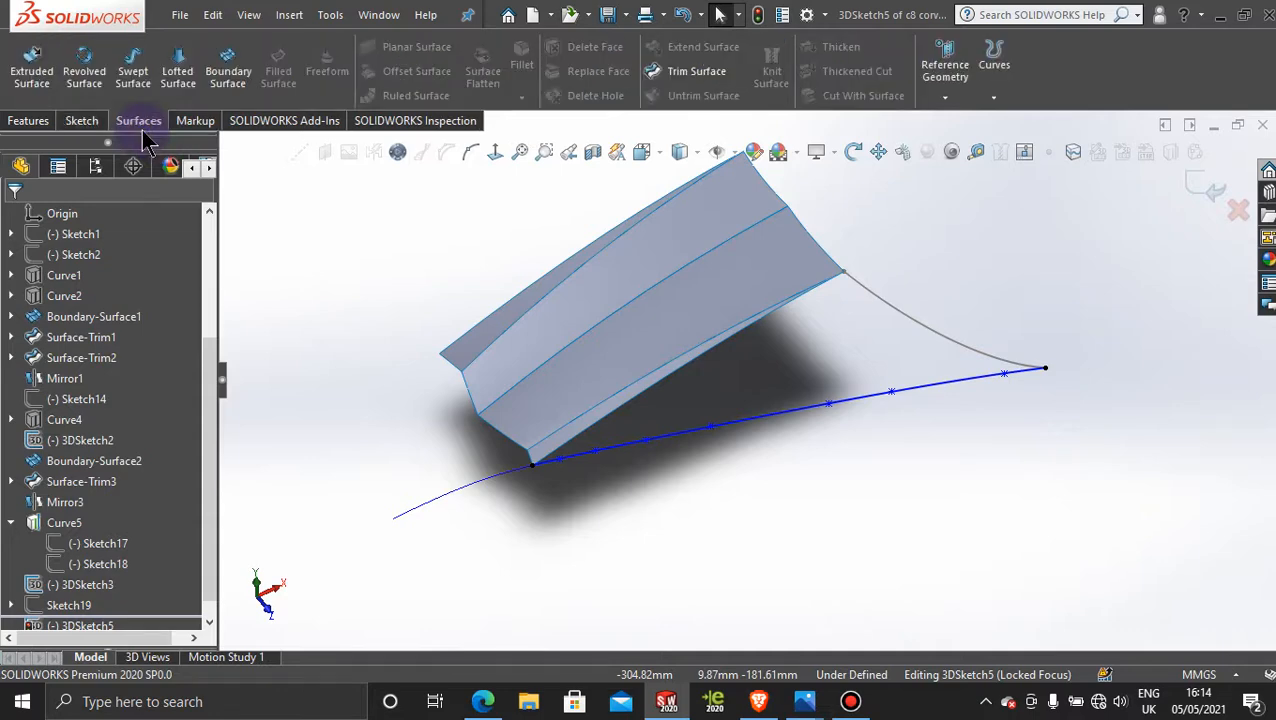
left_click(1194, 184)
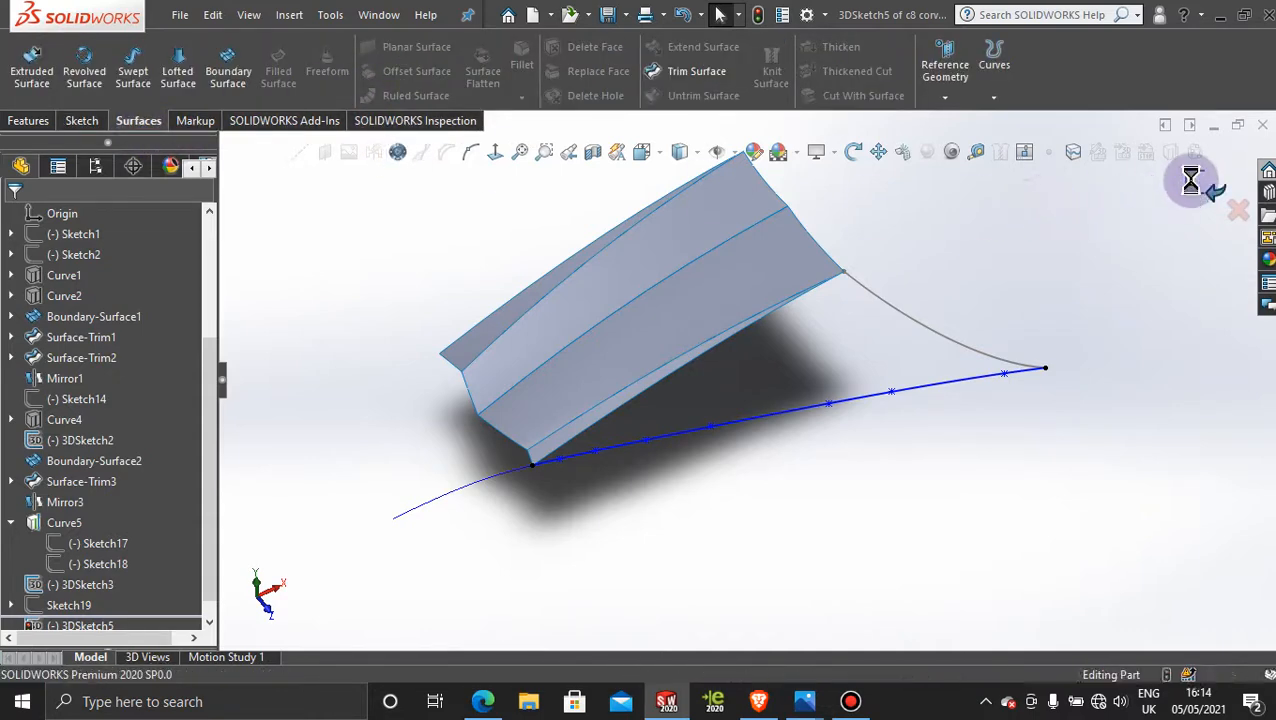
left_click(1052, 251)
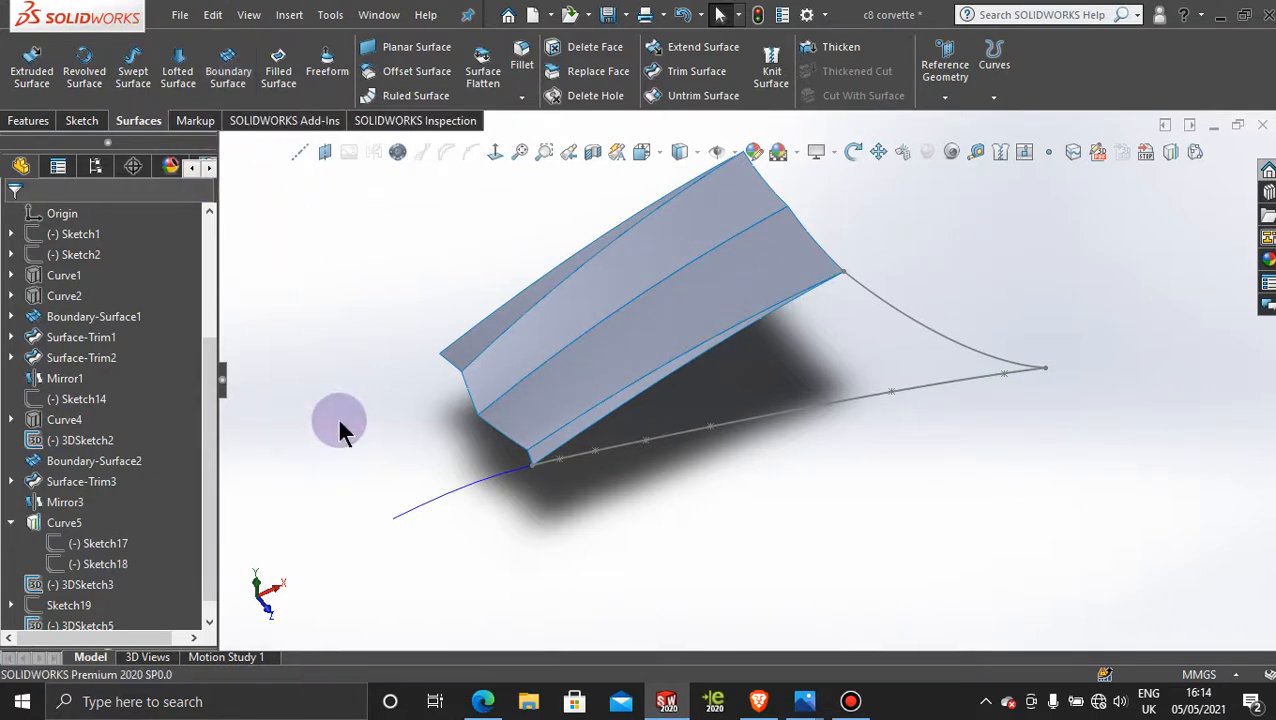
Step: Create a filled surface bounded by the hood's outer edge, 3DSketch3 and 3DSketch5, all with Contact edge settings
left_click(279, 76)
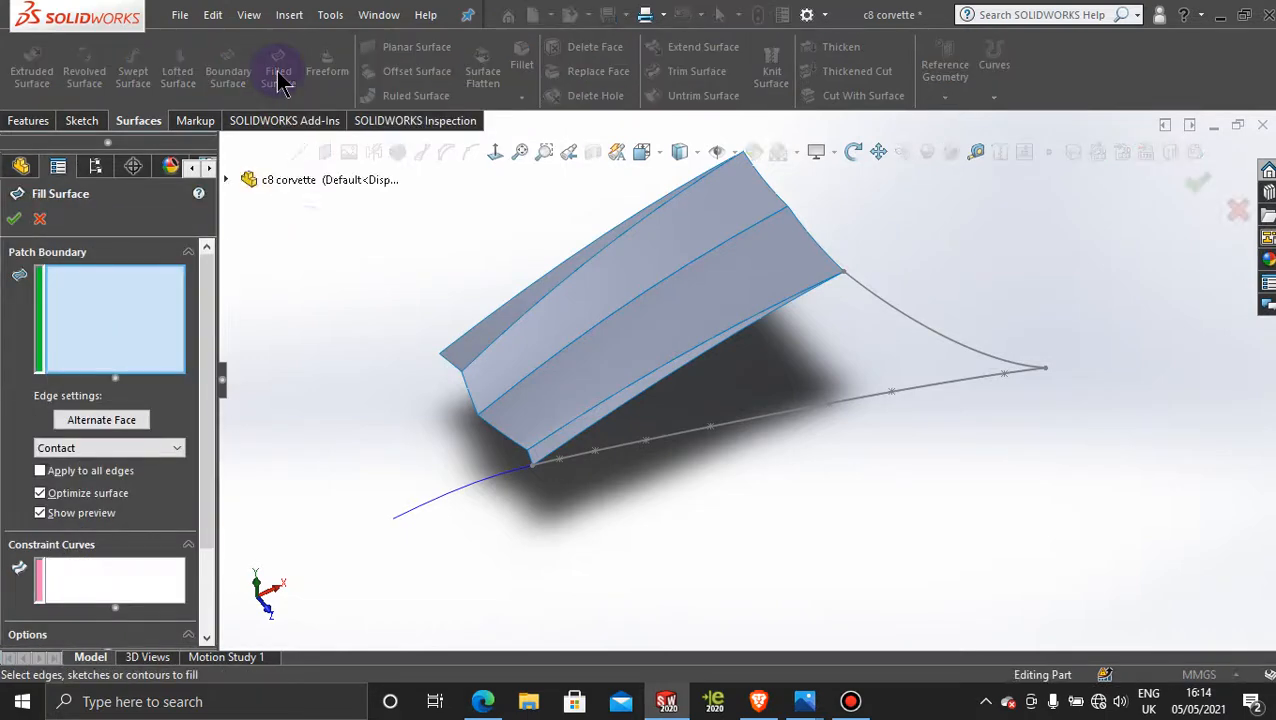
left_click(678, 367)
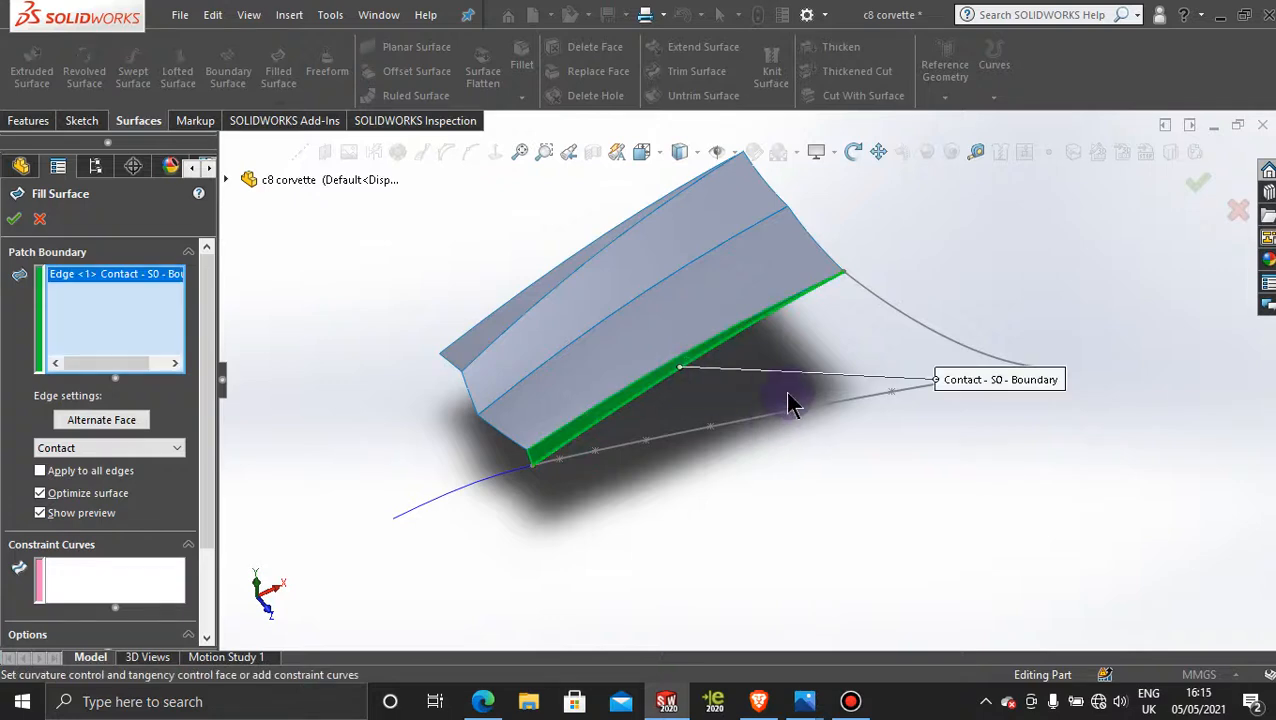
left_click(889, 302)
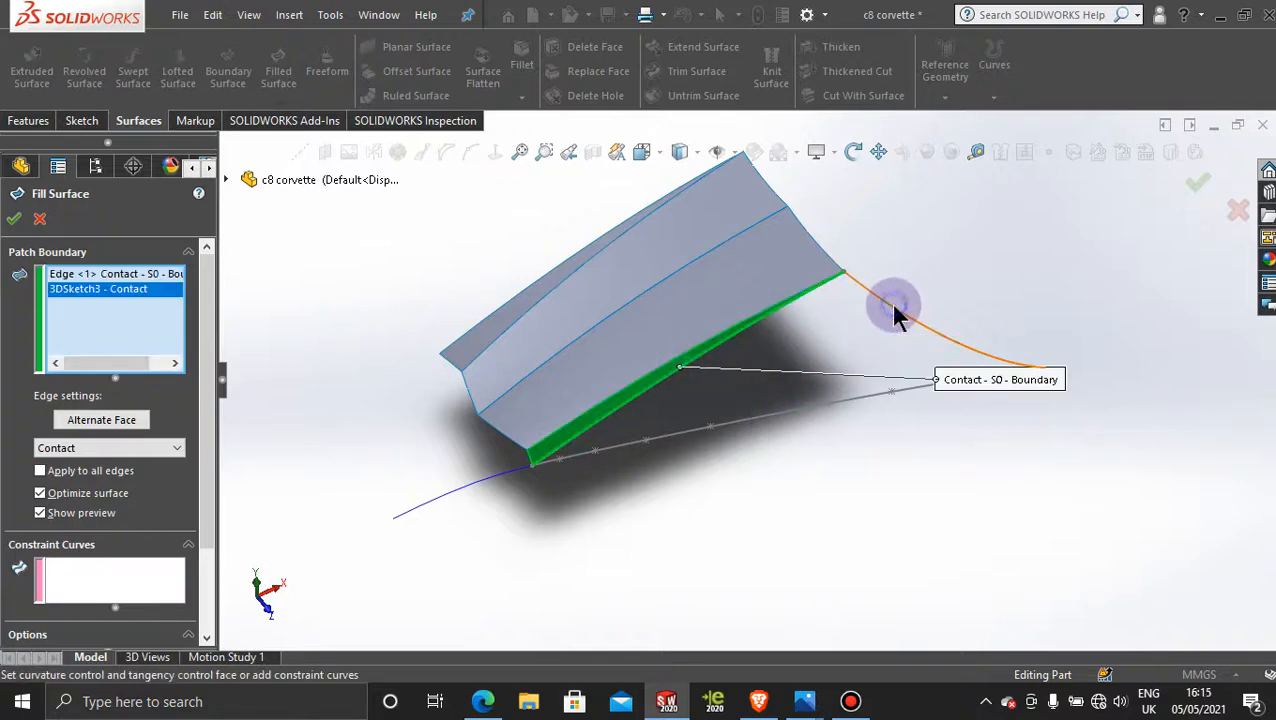
left_click(845, 406)
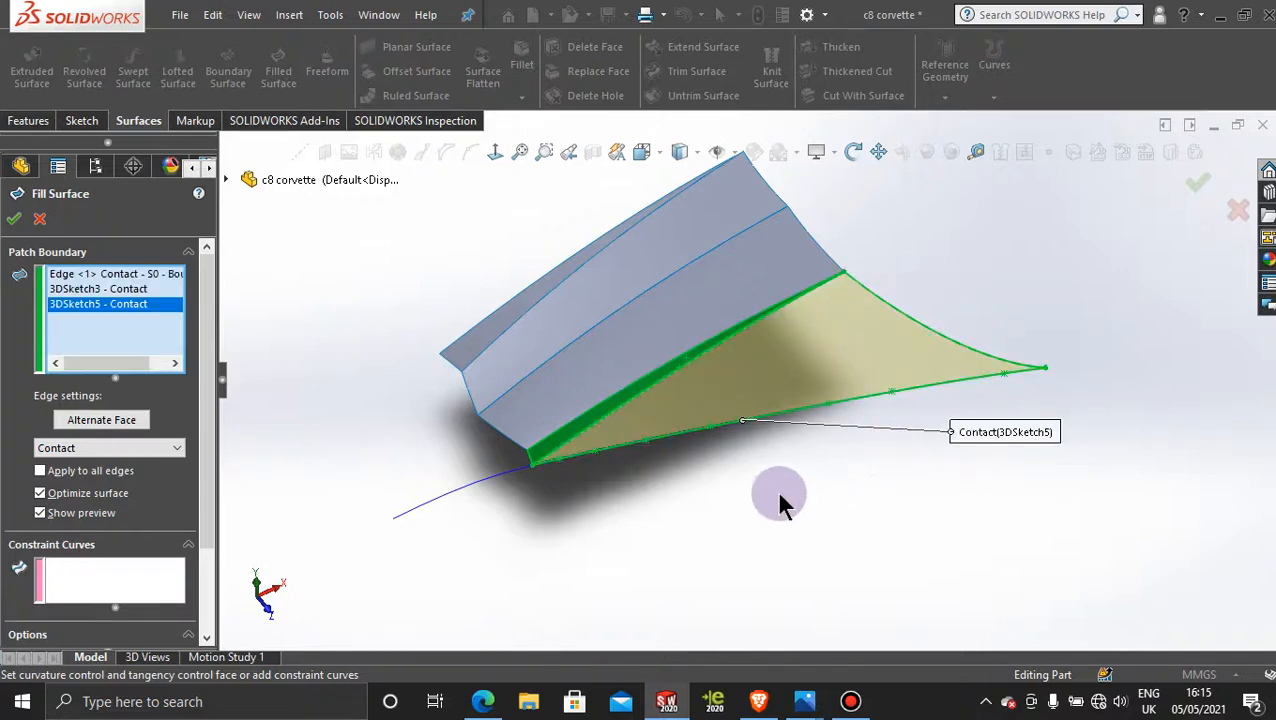
middle_click_drag(780, 495, 846, 507)
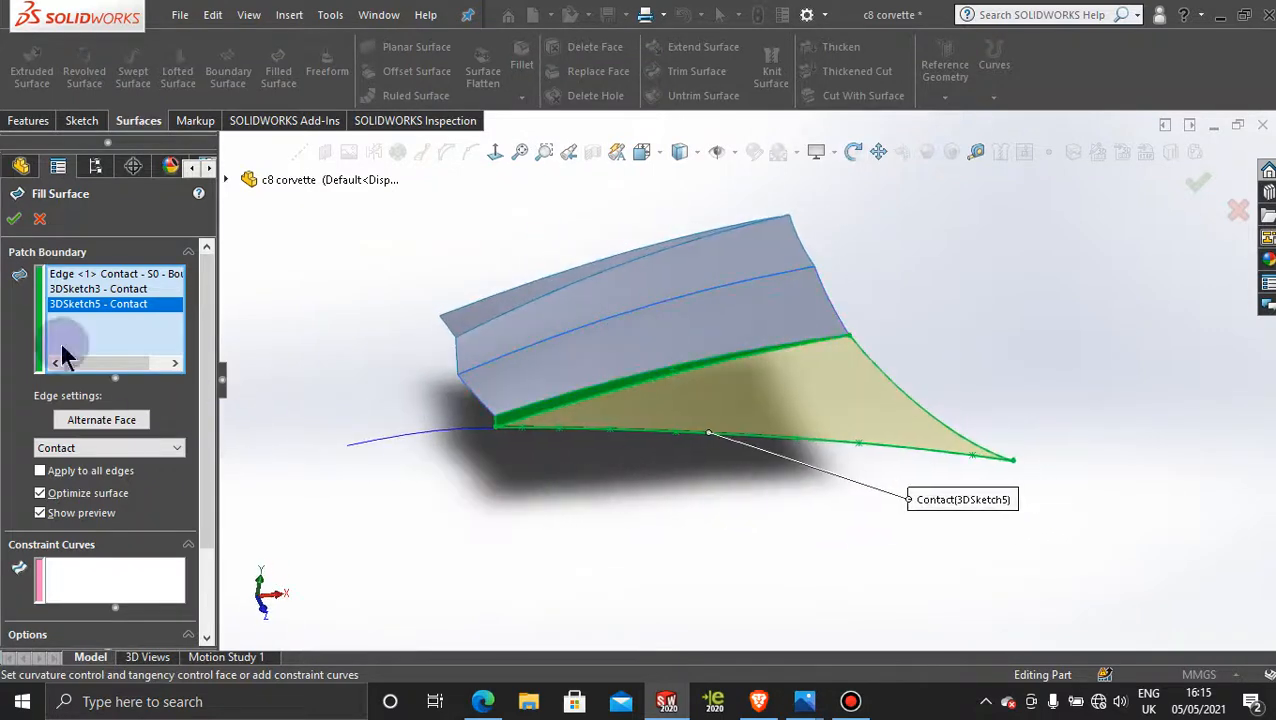
left_click(14, 219)
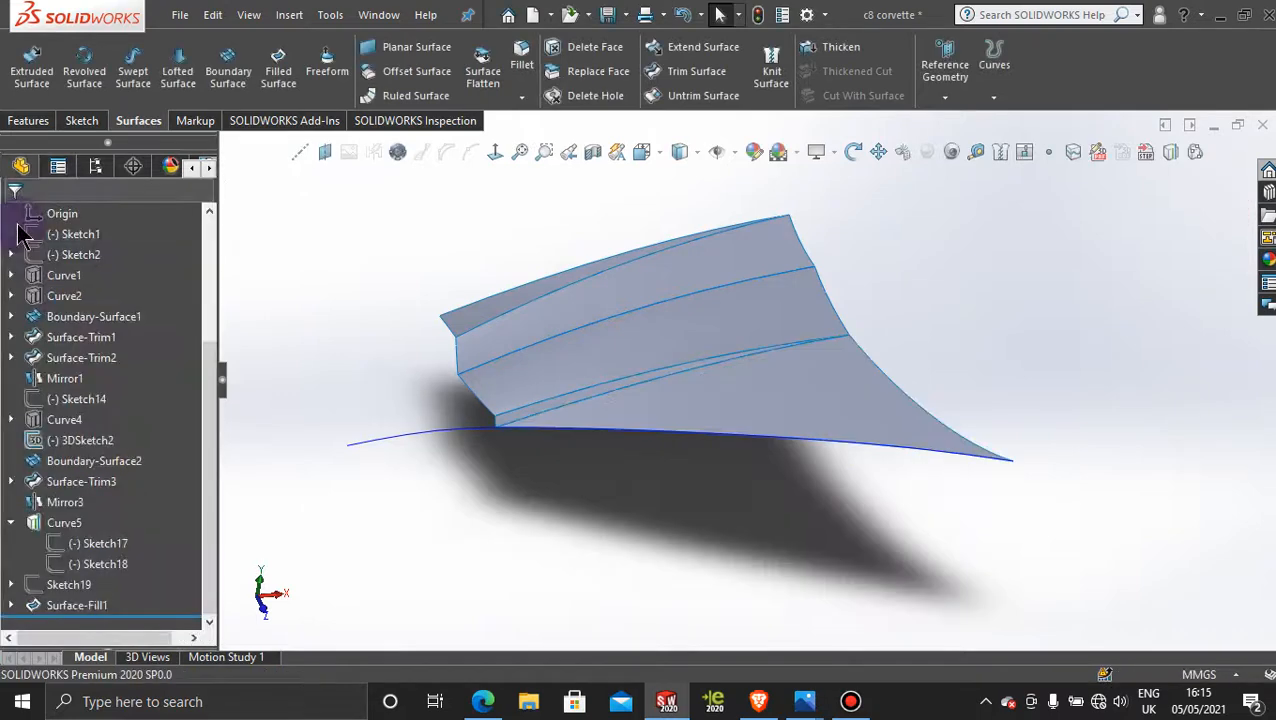
Step: Examine the filled hood surface from several angles, including the projected curve running along and beyond its lower edge
middle_click_drag(934, 275, 1062, 327)
middle_click_drag(940, 491, 1025, 497)
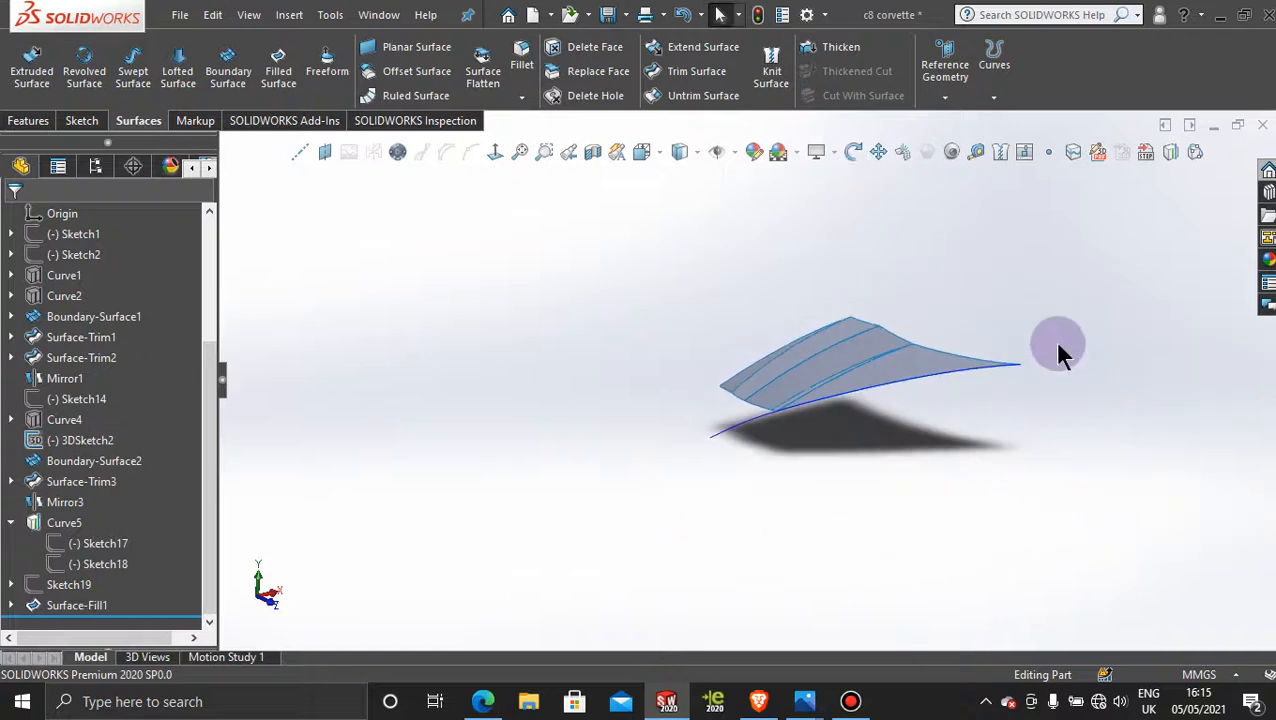
scroll(1054, 345, "down", 3)
left_click(519, 529)
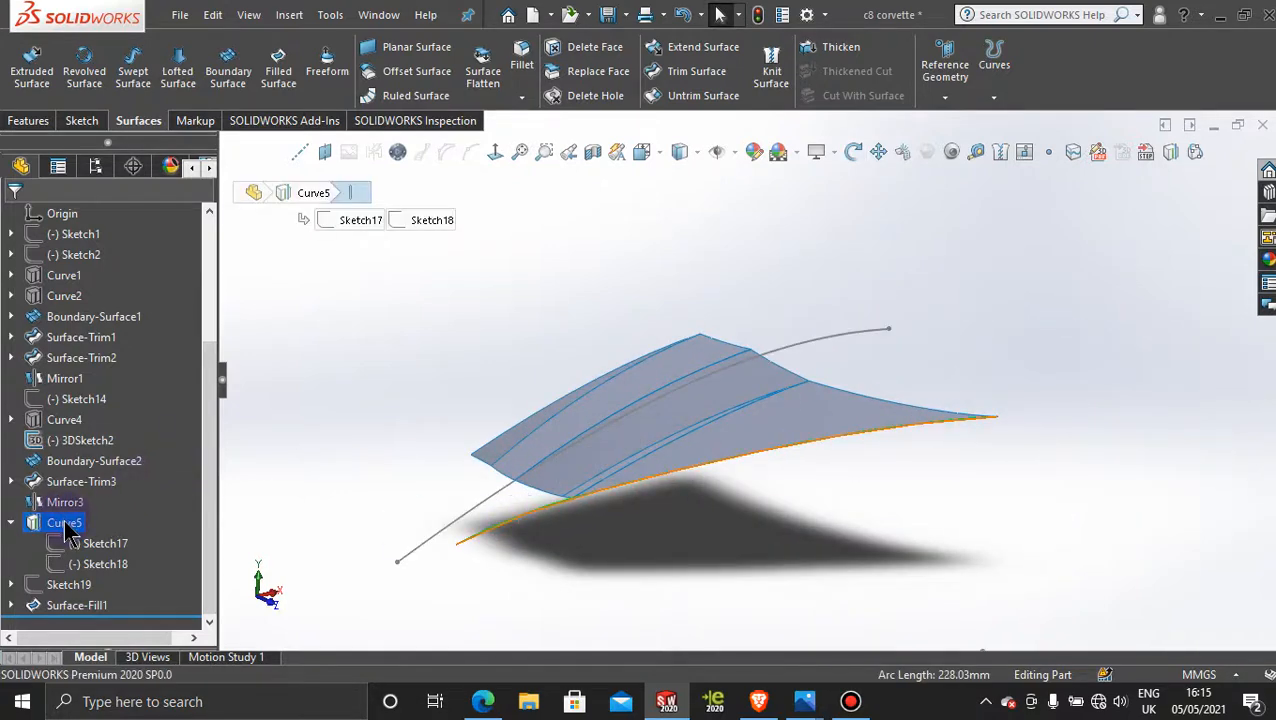
left_click(777, 507)
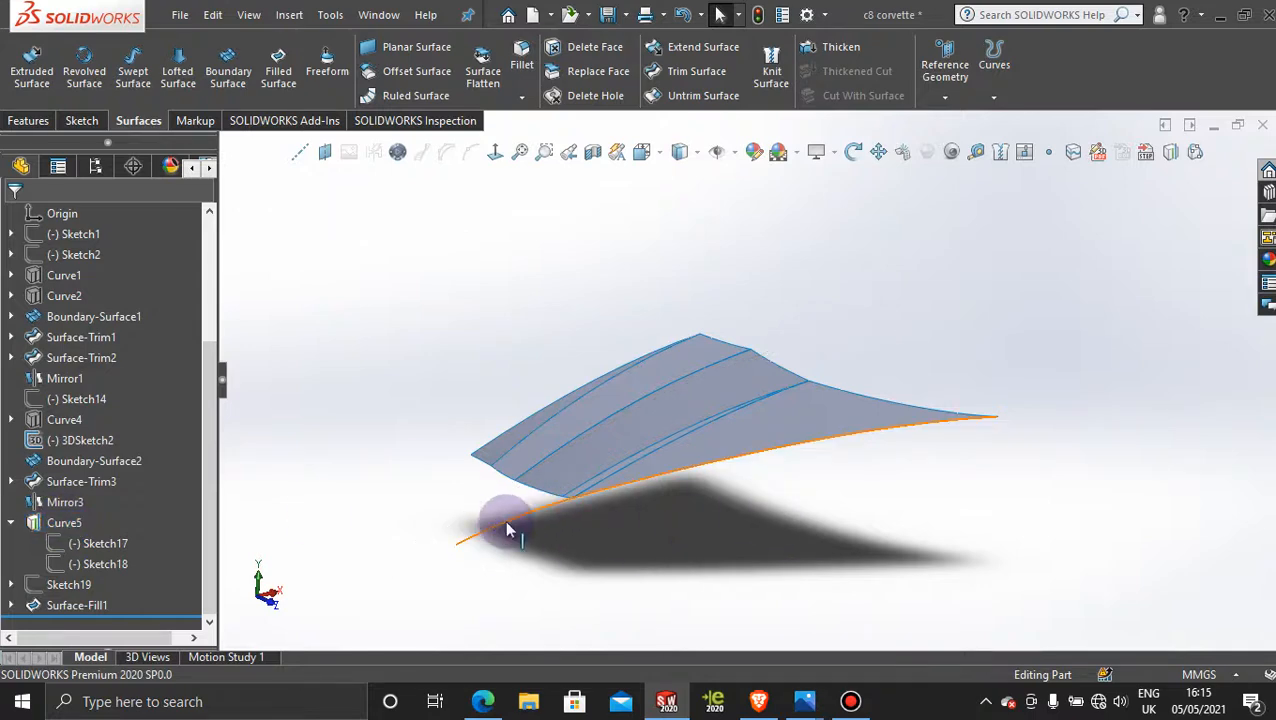
scroll(965, 528, "up", 2)
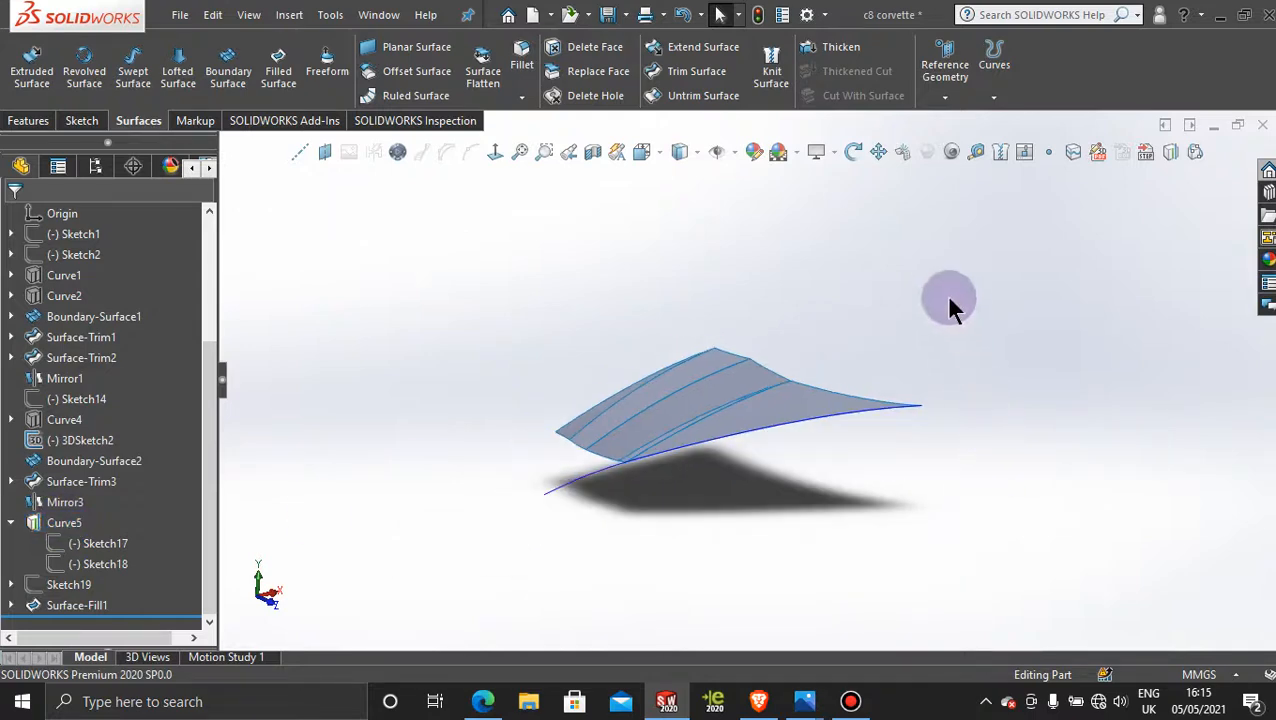
mouse_move(825, 328)
middle_mouse_down()
mouse_move(840, 319)
mouse_move(842, 347)
middle_mouse_up()
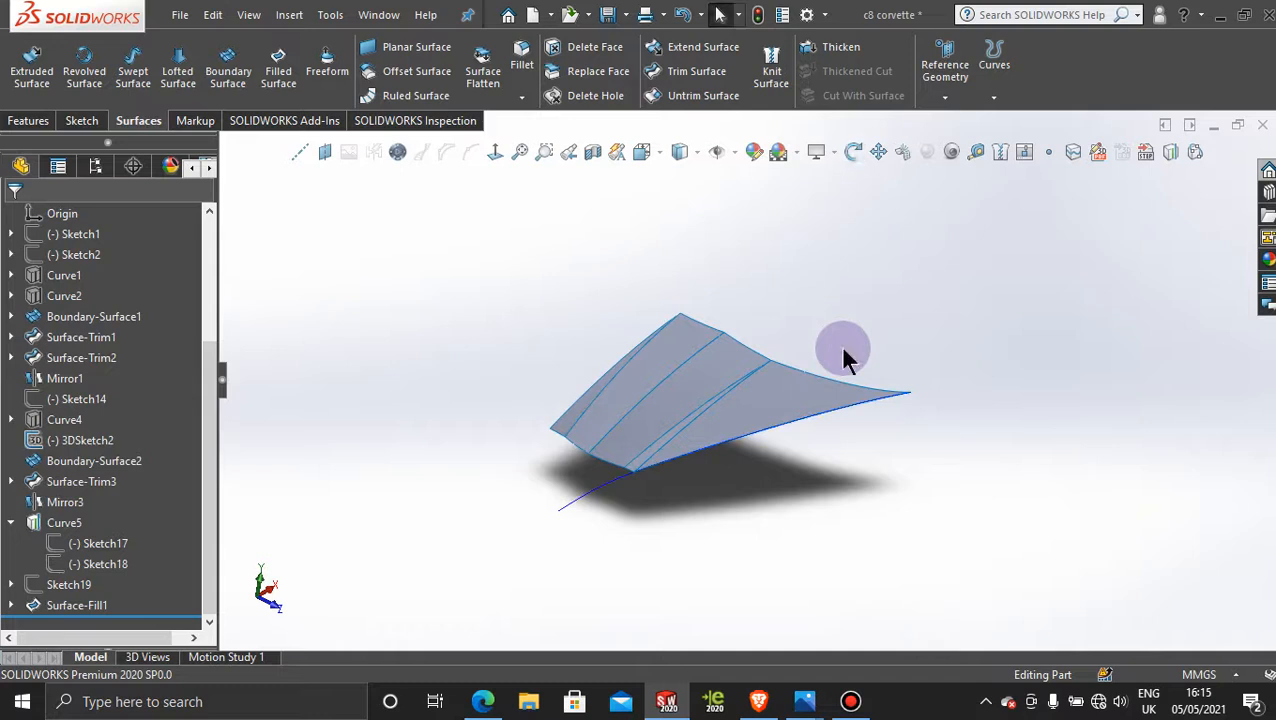
scroll(615, 272, "up", 2)
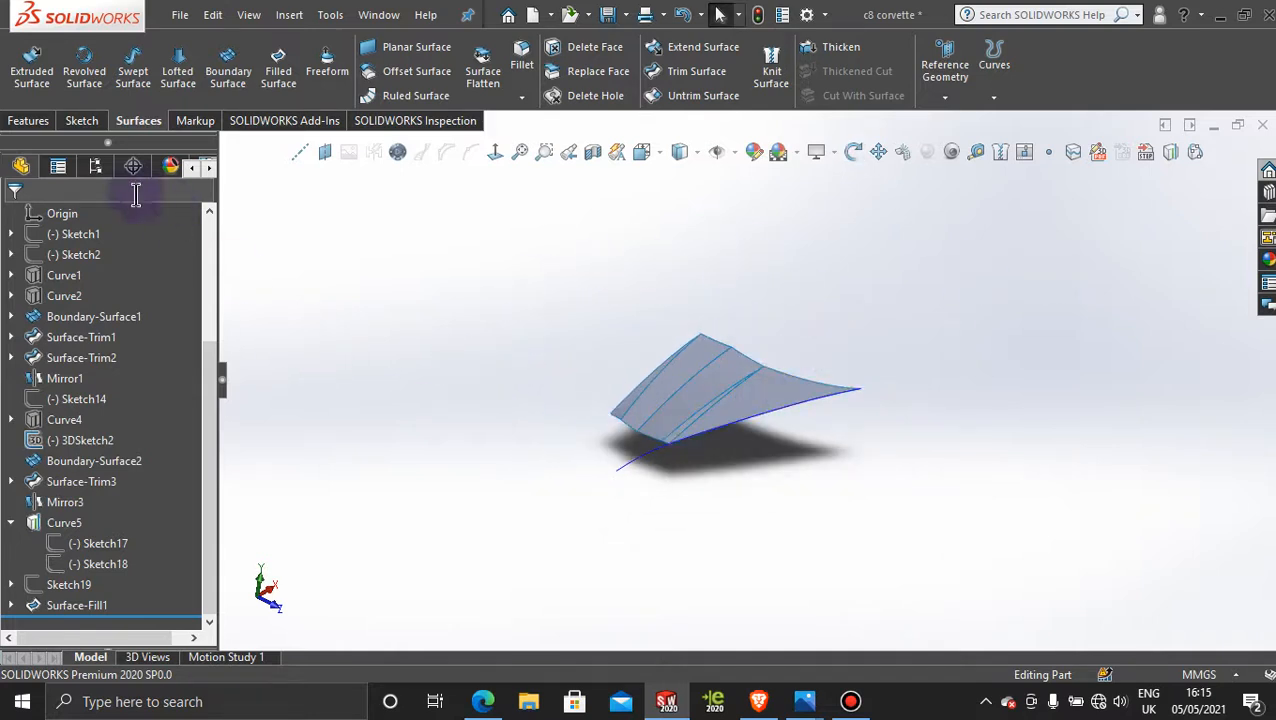
Step: Mirror the filled outer hood surface body, Surface-Fill1, about the Front Plane
left_click(28, 120)
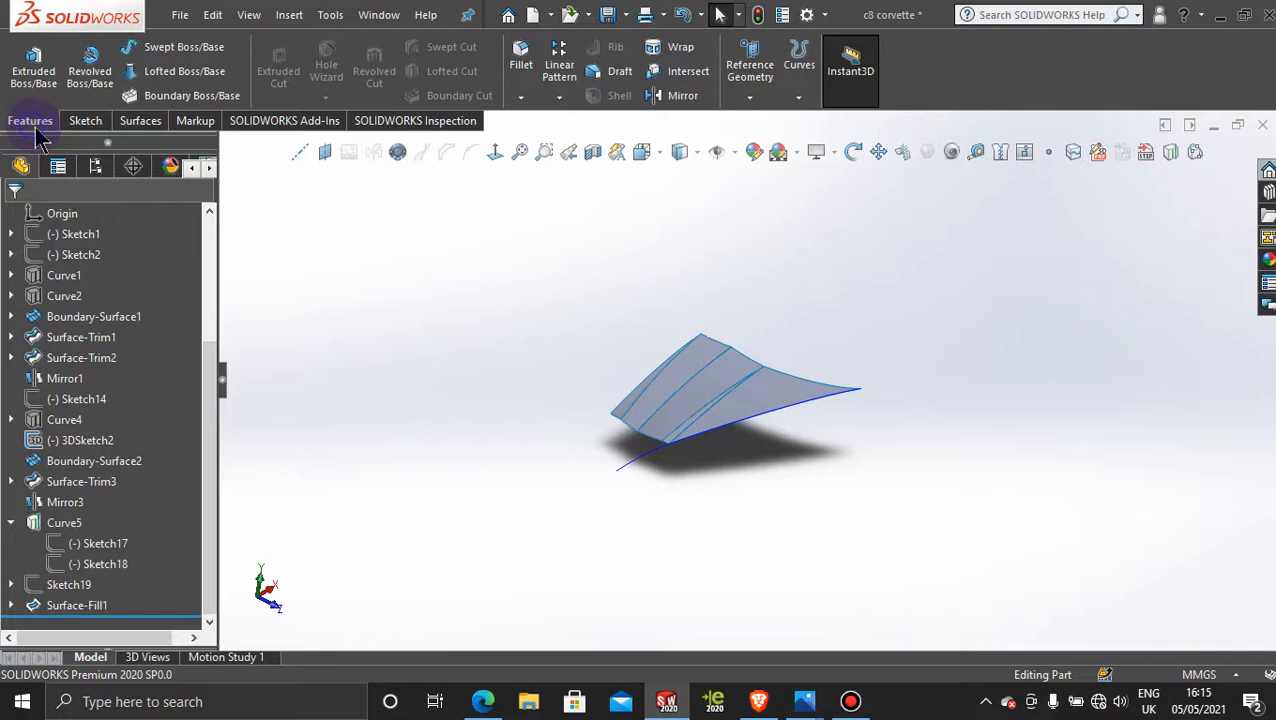
left_click(683, 96)
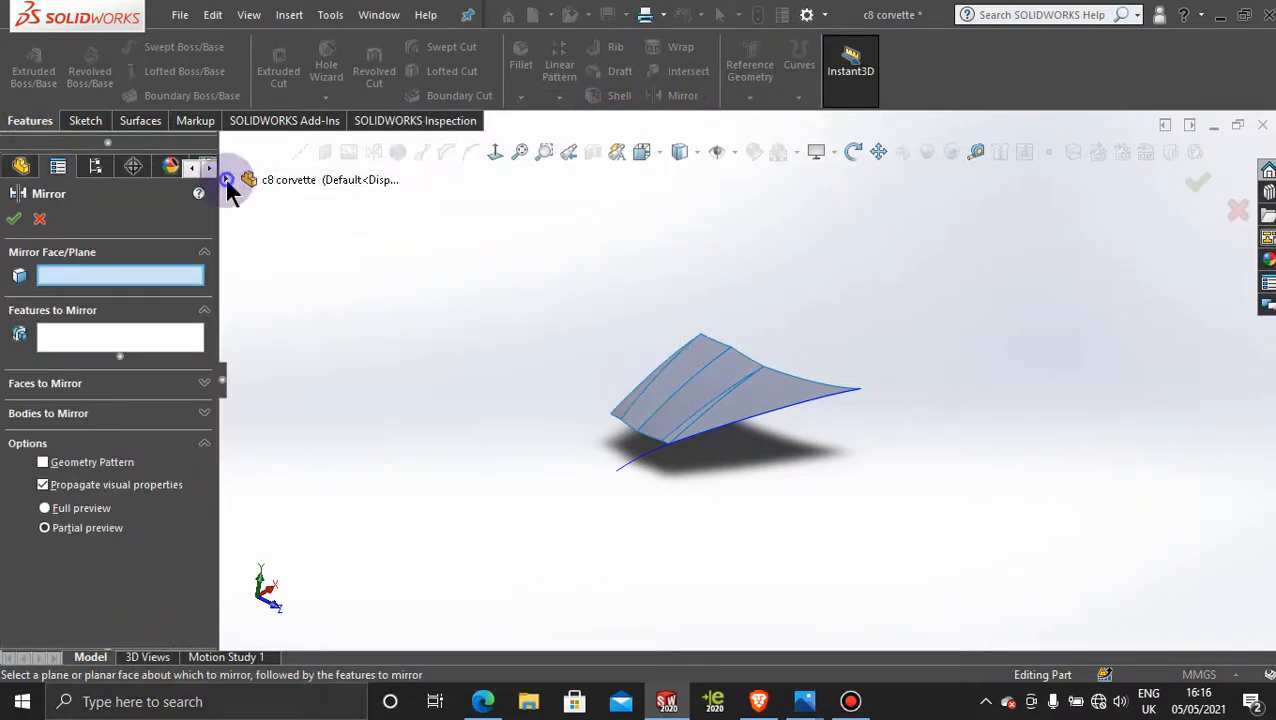
left_click(227, 181)
left_click(322, 306)
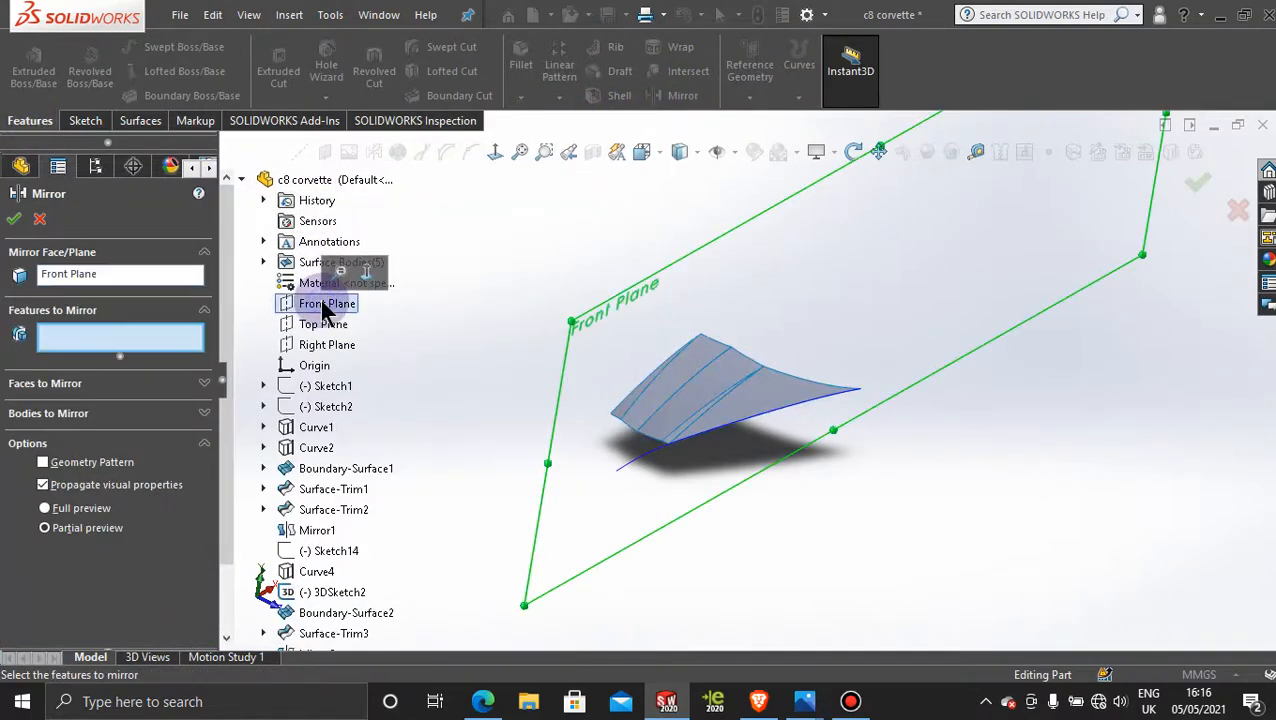
left_click(134, 414)
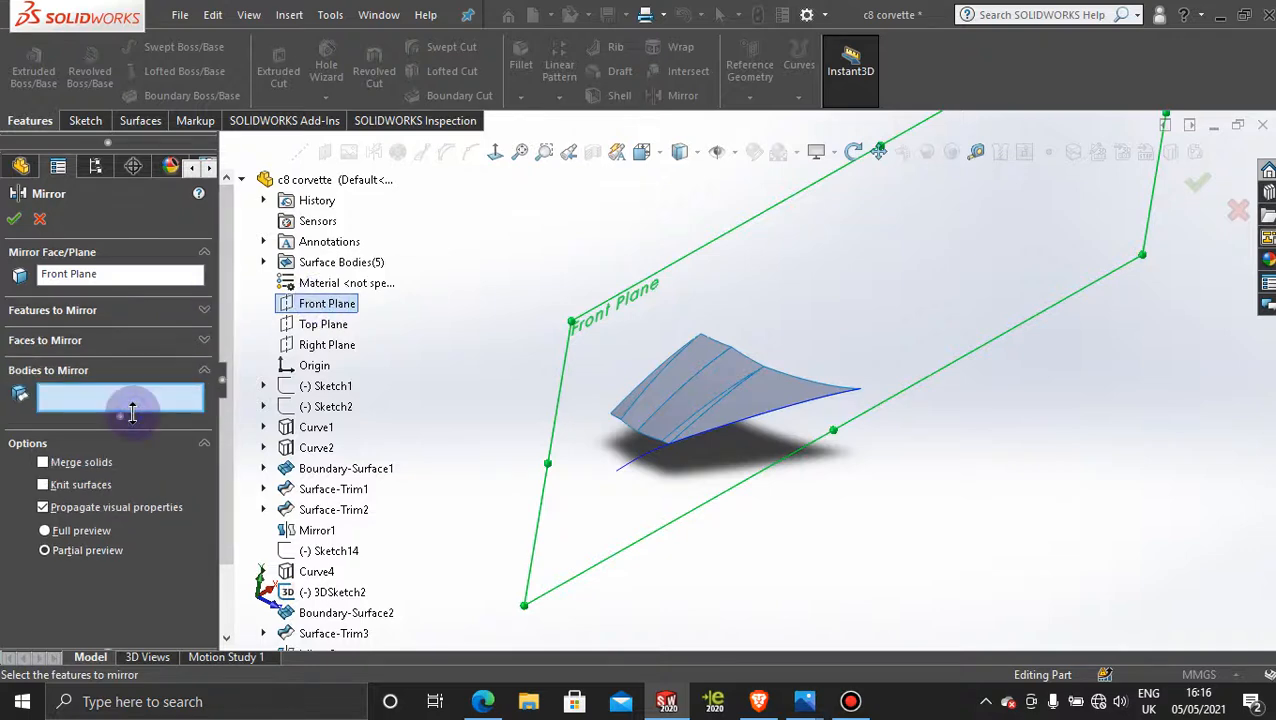
left_click(769, 398)
left_click(285, 305)
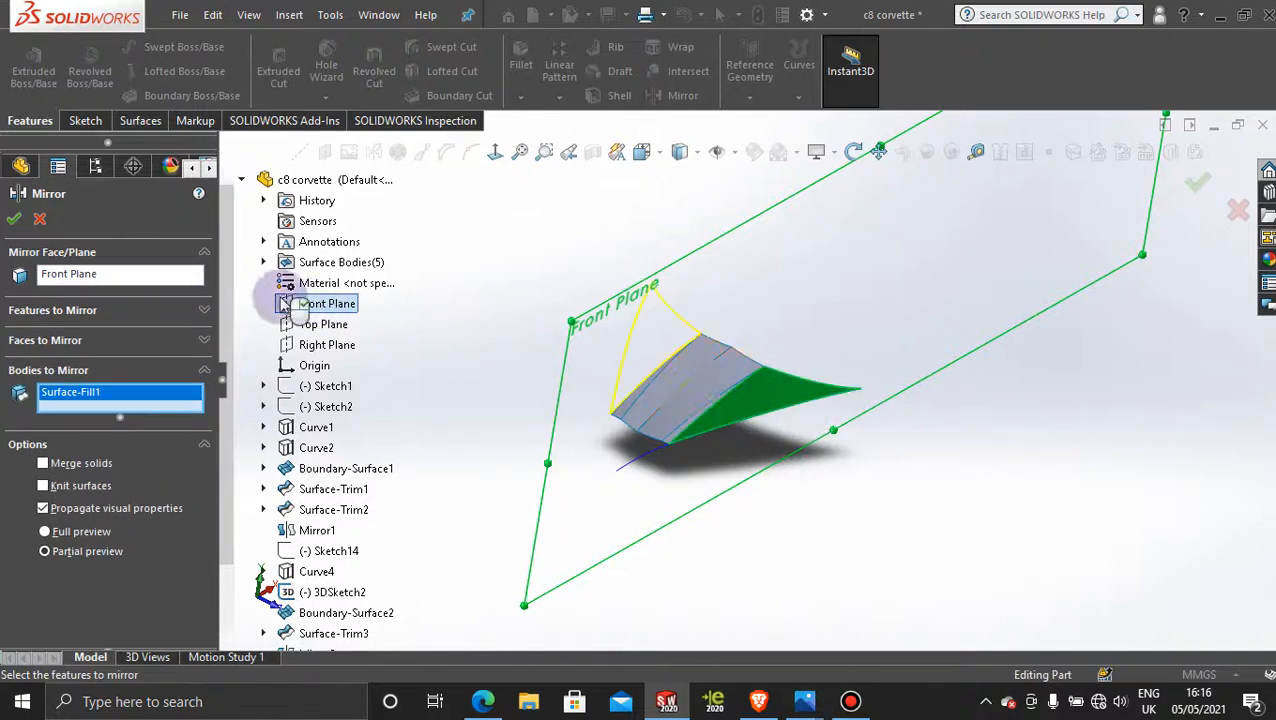
left_click(14, 219)
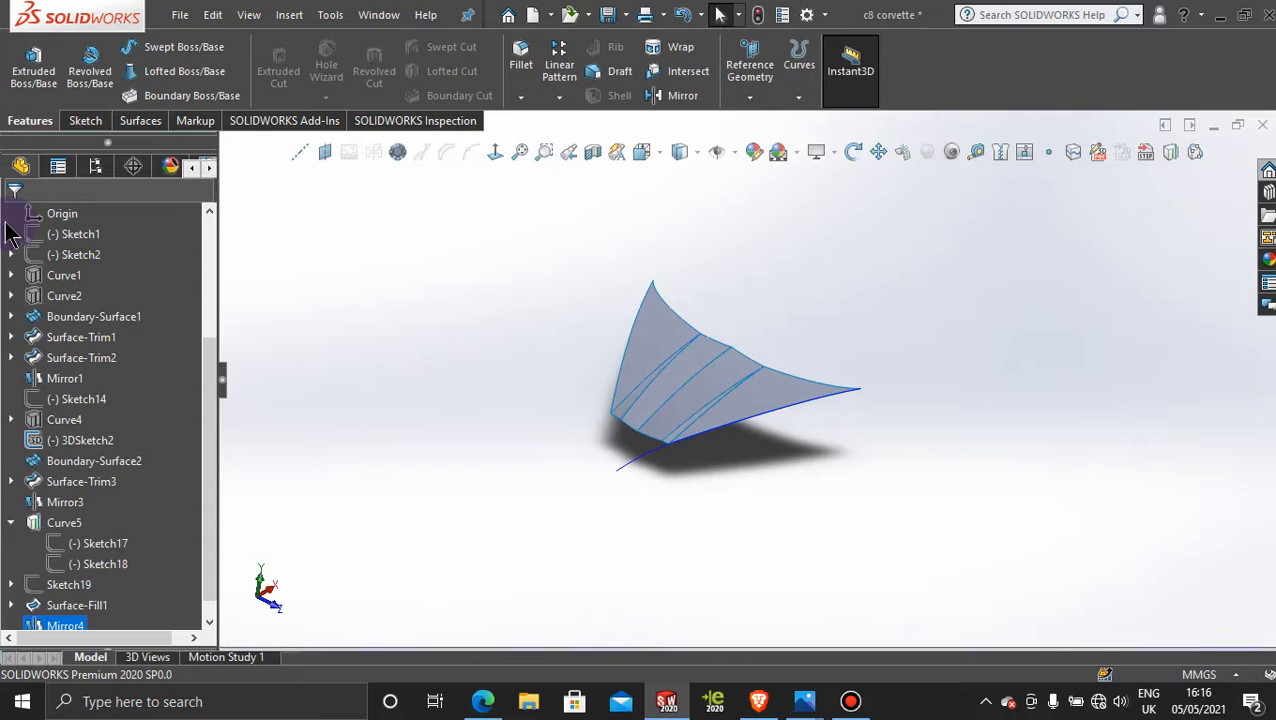
Step: Activate <Default>_Display State 1 to show the car's reference pictures and planes with the hood surfaces
mouse_move(867, 310)
middle_mouse_down()
mouse_move(906, 379)
mouse_move(891, 336)
mouse_move(826, 313)
mouse_move(834, 249)
mouse_move(911, 347)
mouse_move(957, 370)
mouse_move(877, 333)
middle_mouse_up()
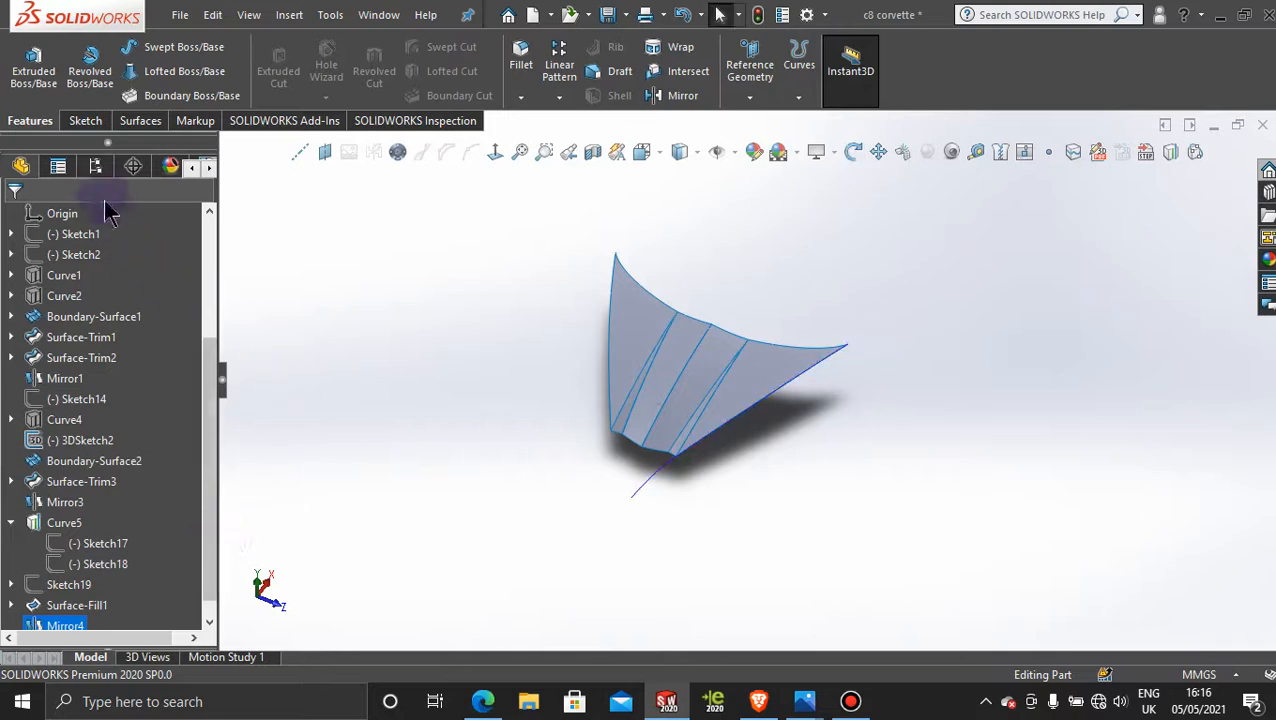
left_click(96, 167)
double_click(125, 586)
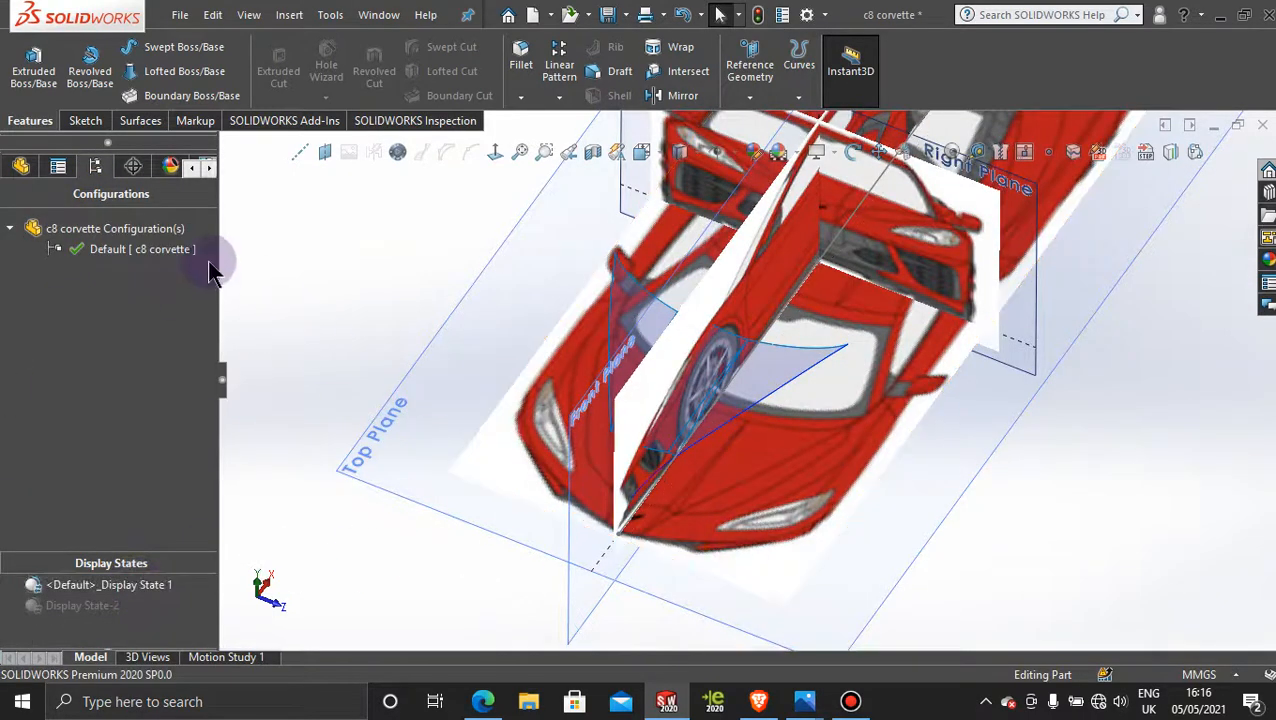
Step: View the model normal to the Top Plane and compare both outer hood surfaces and their rear corners with the top-view picture
left_click(170, 167)
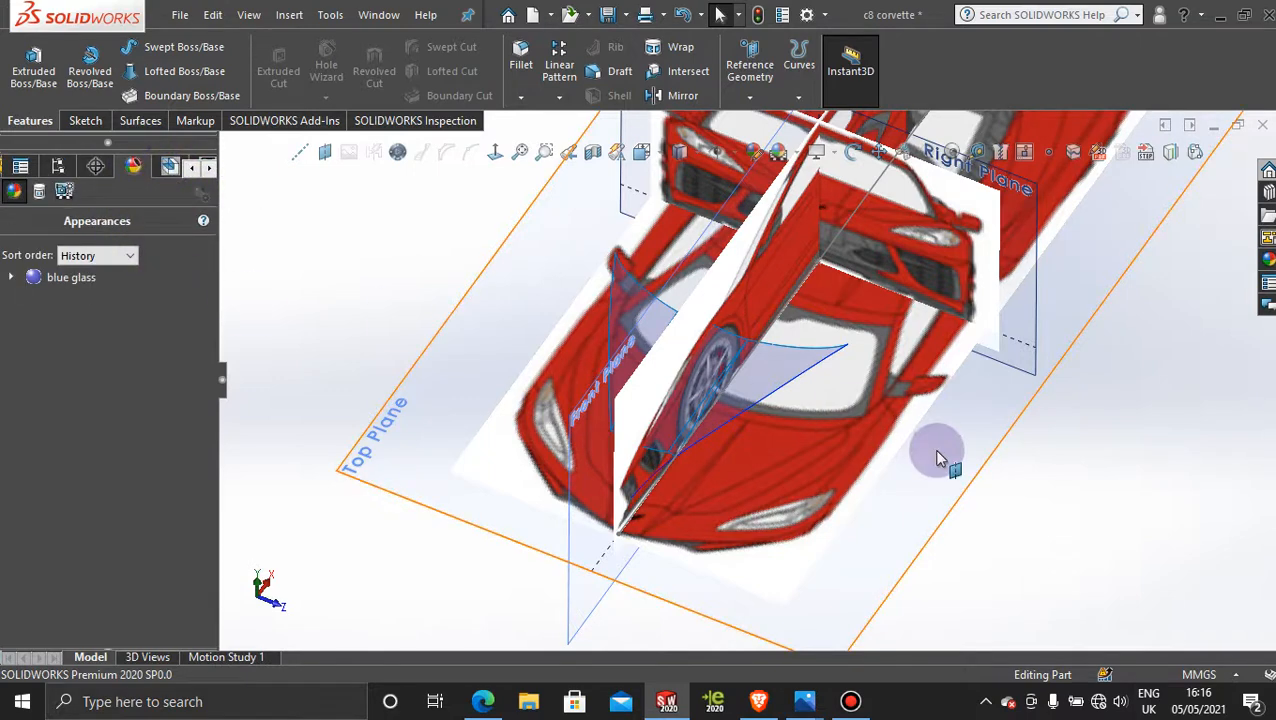
left_click(997, 430)
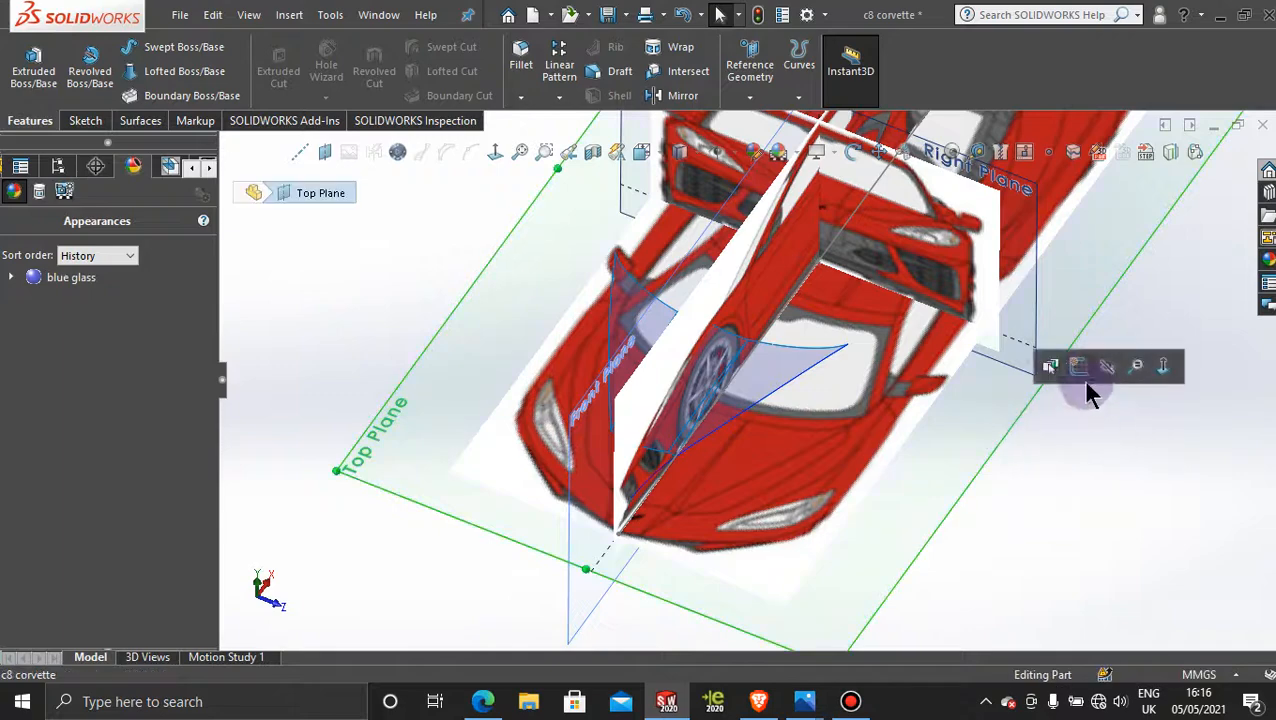
left_click(494, 152)
scroll(1025, 370, "up", 3)
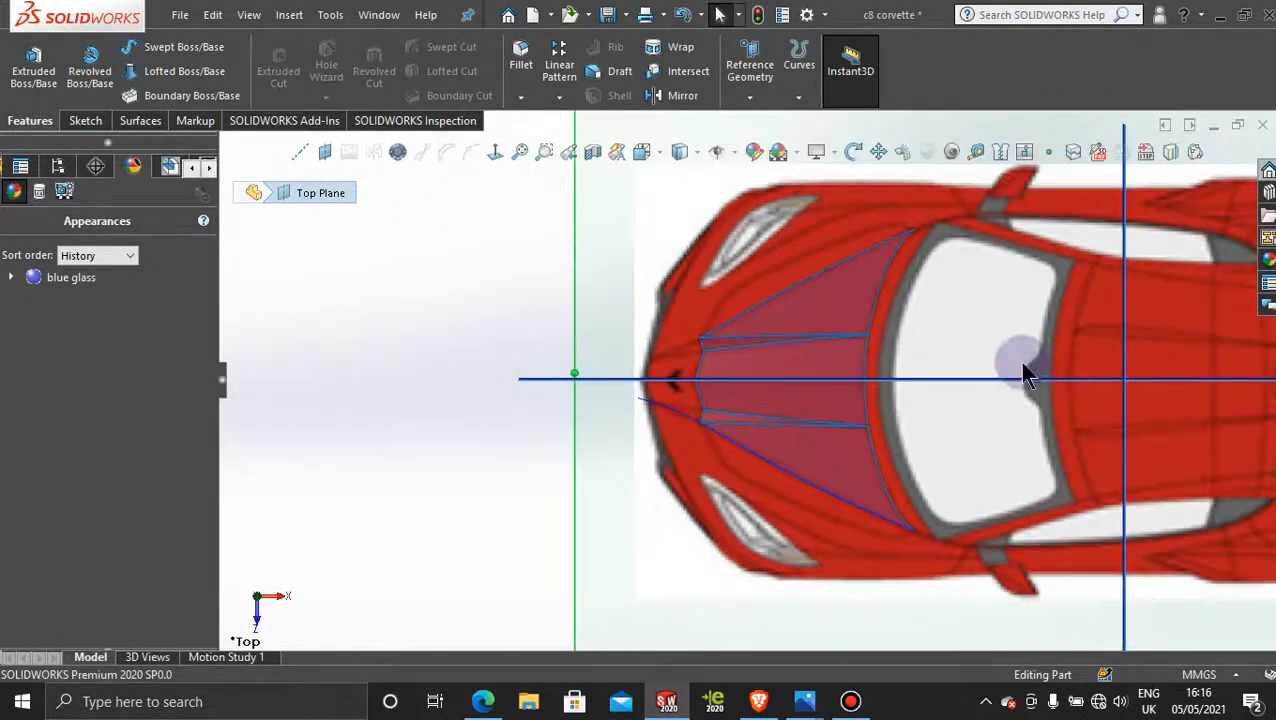
scroll(848, 327, "down", 4)
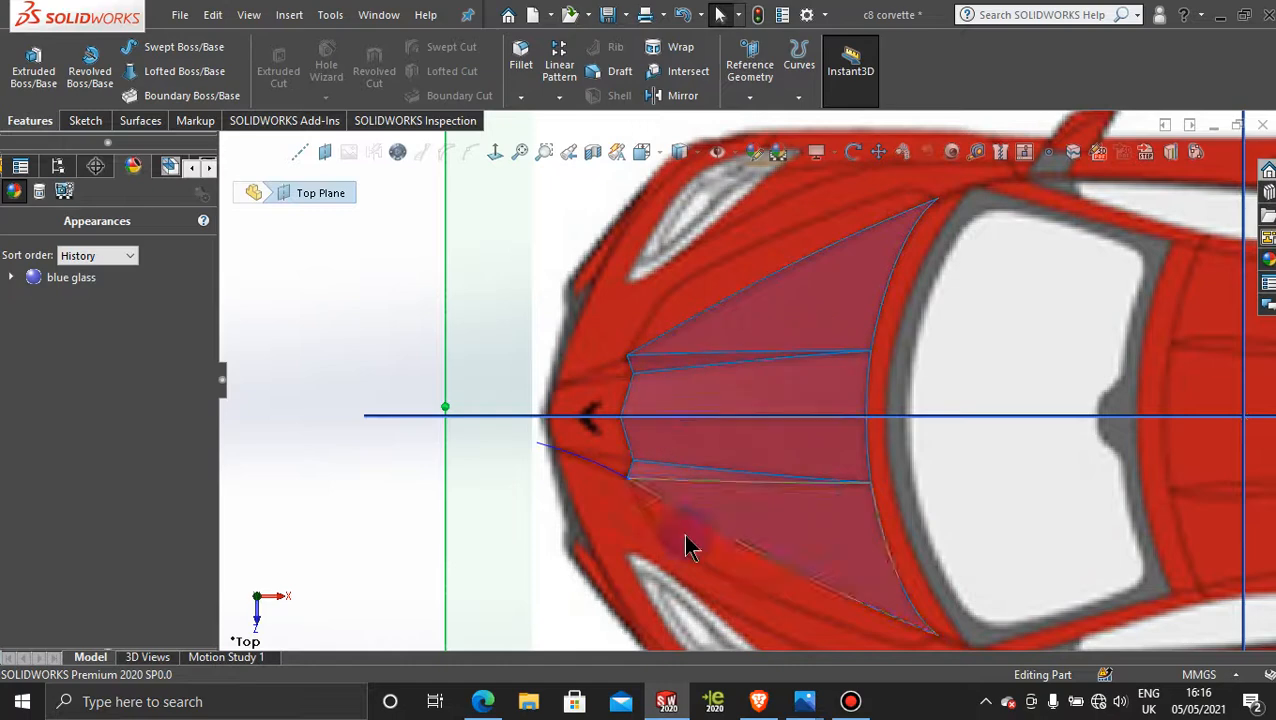
scroll(983, 392, "up", 2)
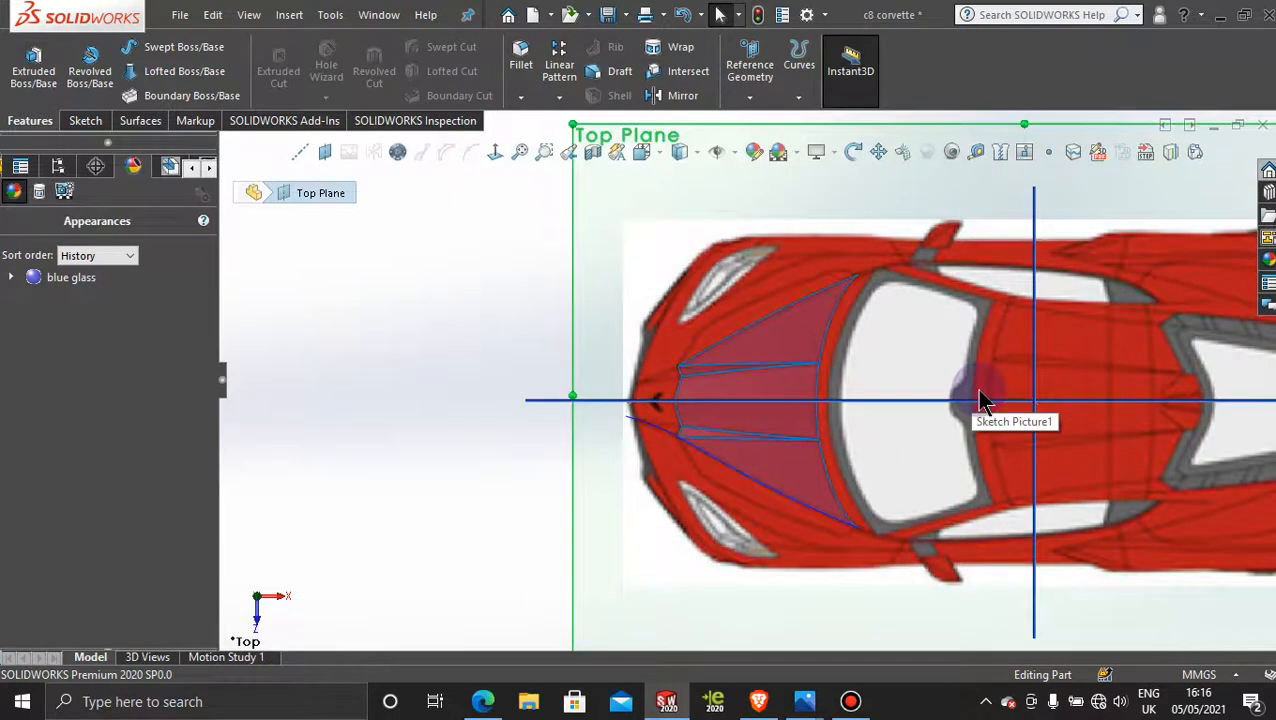
scroll(783, 441, "down", 2)
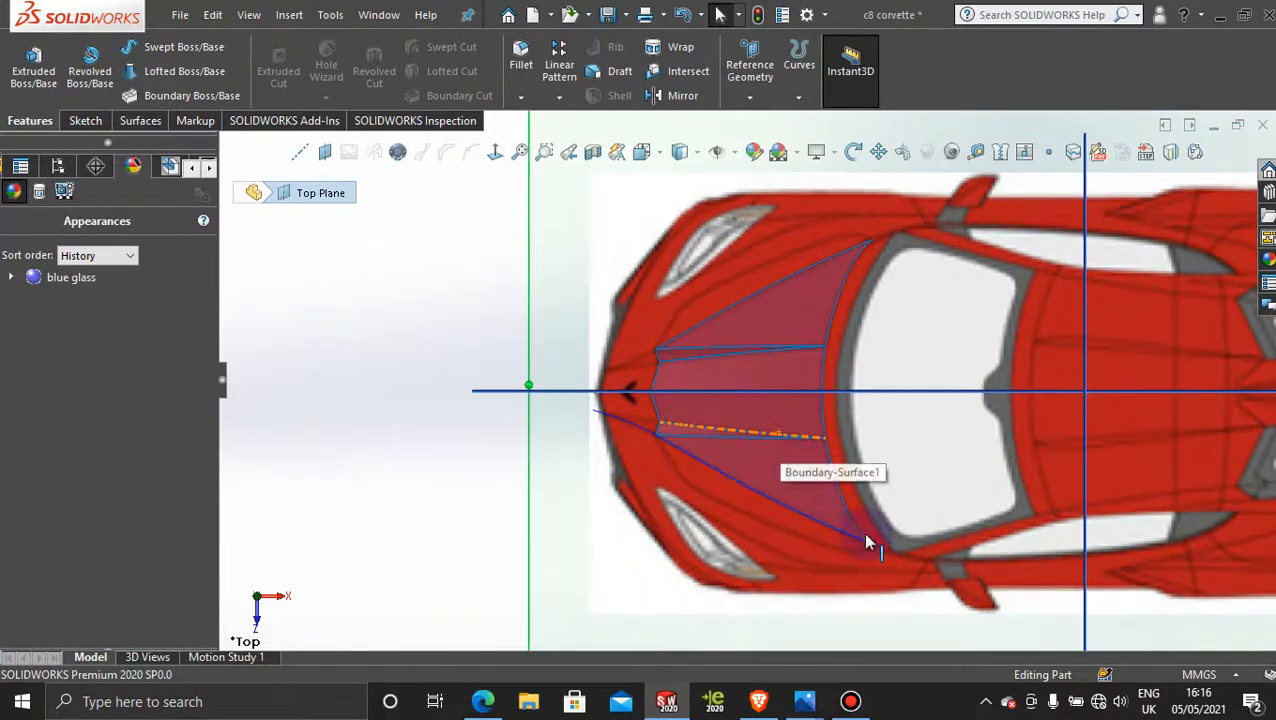
scroll(900, 276, "down", 3)
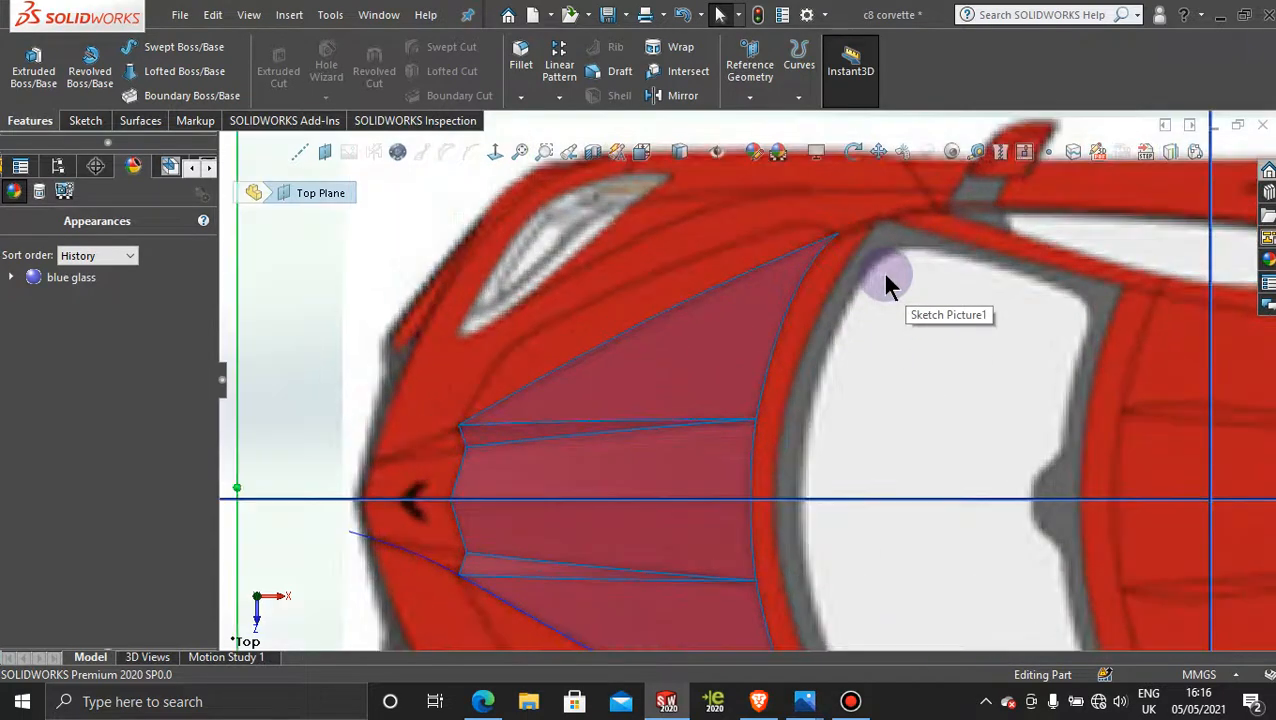
scroll(886, 280, "down", 2)
scroll(886, 280, "up", 2)
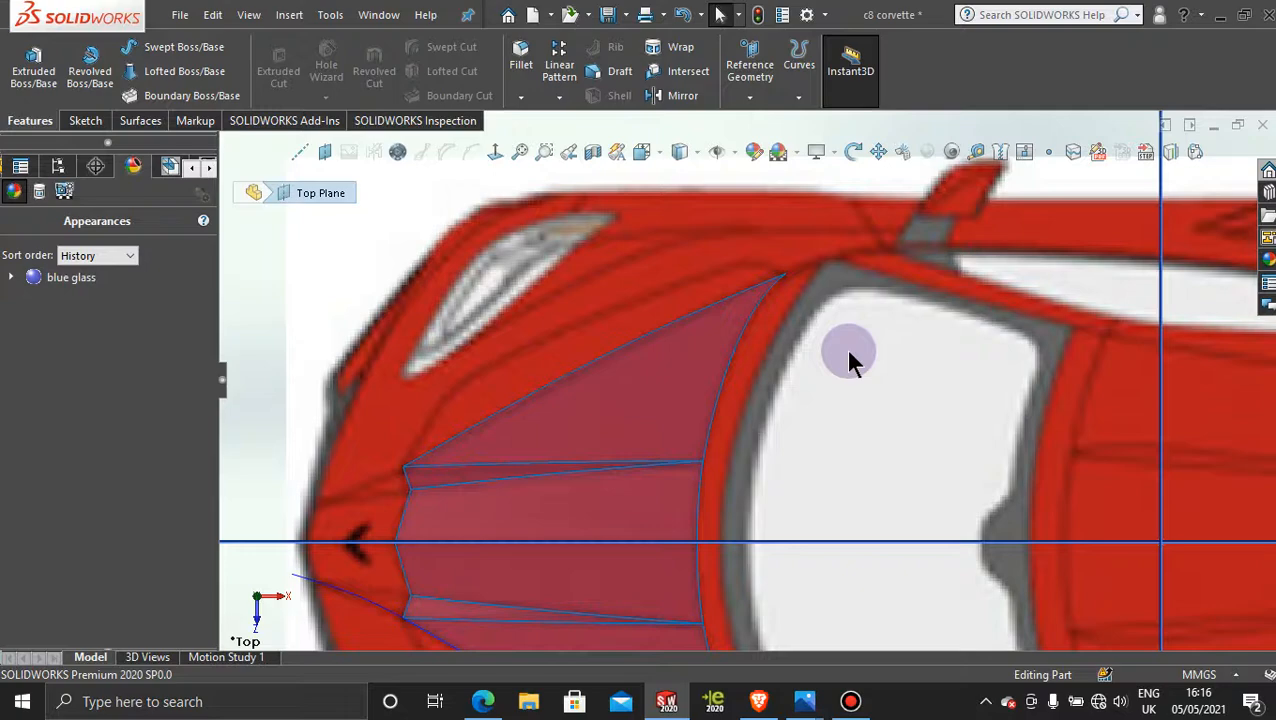
scroll(848, 355, "up", 3)
scroll(760, 628, "down", 5)
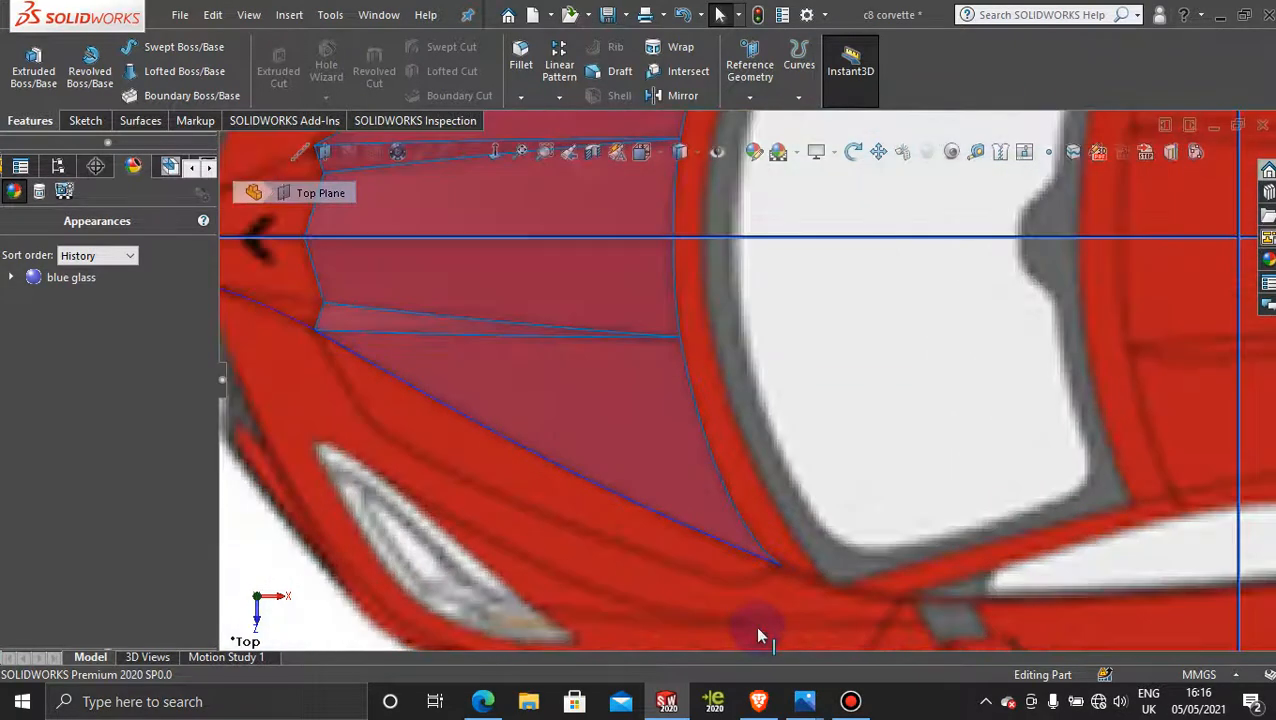
scroll(780, 540, "up", 5)
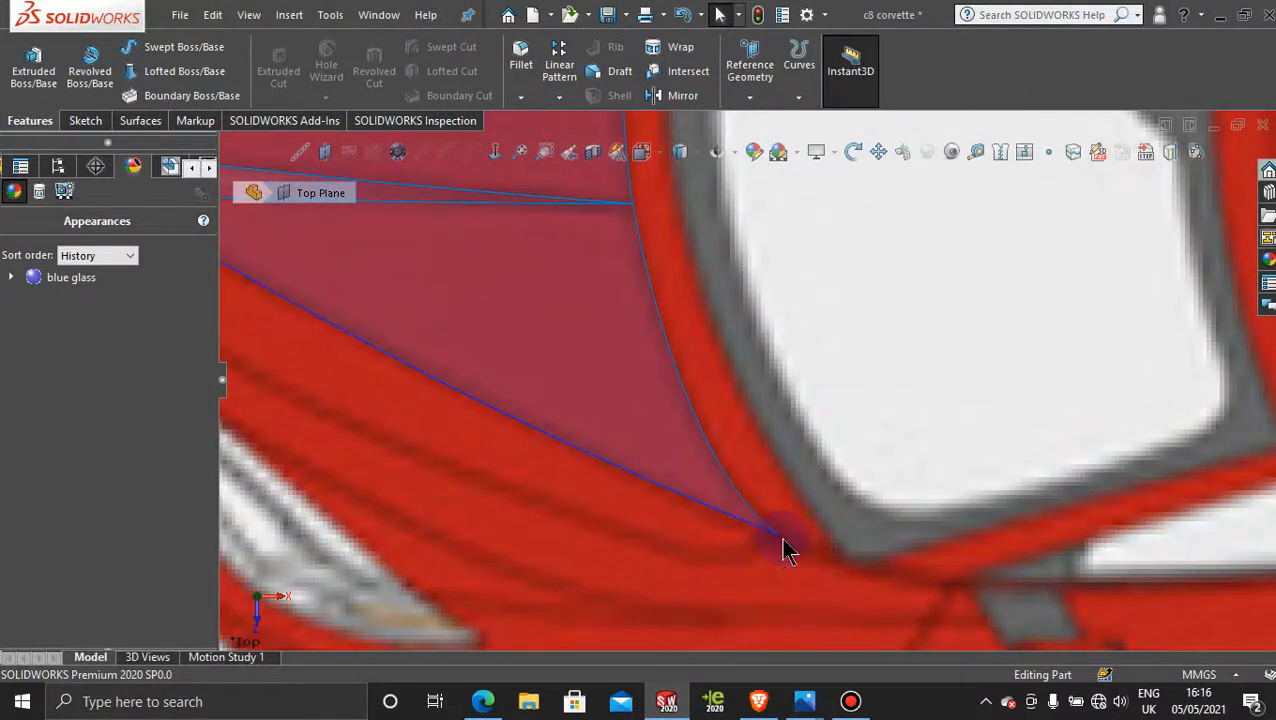
scroll(787, 318, "up", 4)
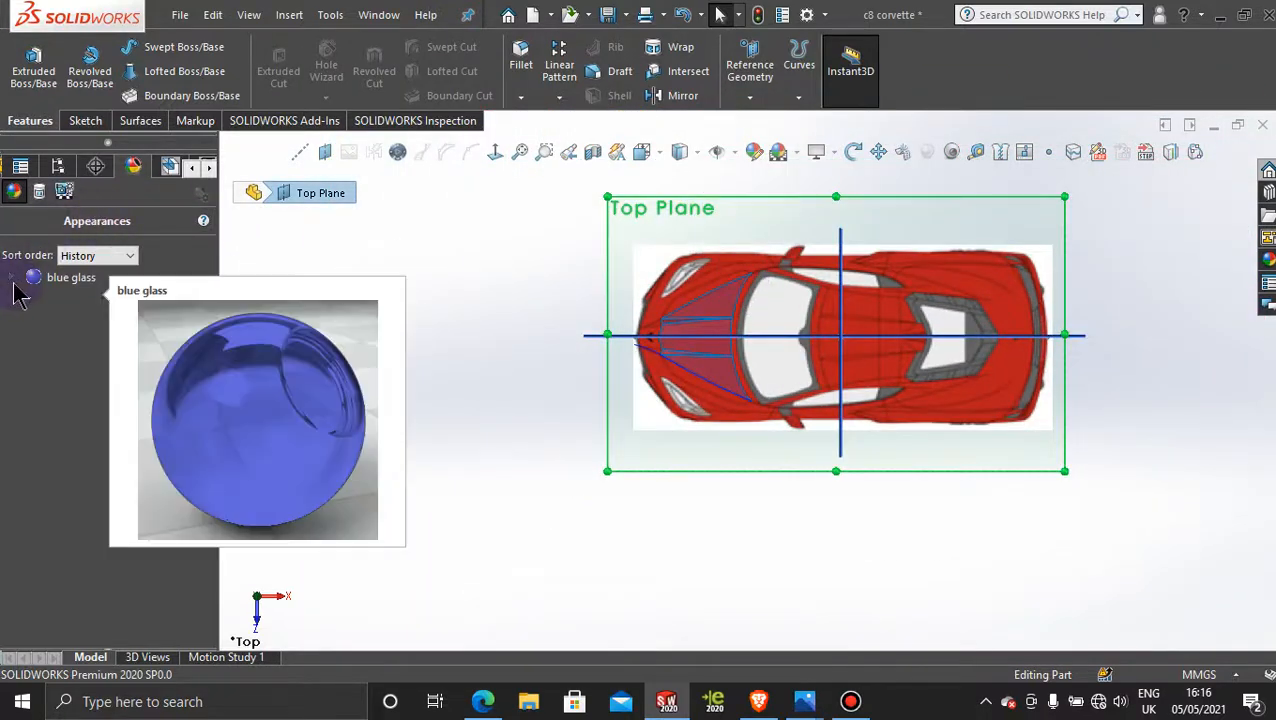
Step: Remove the blue glass appearance from the hood surfaces
right_click(76, 284)
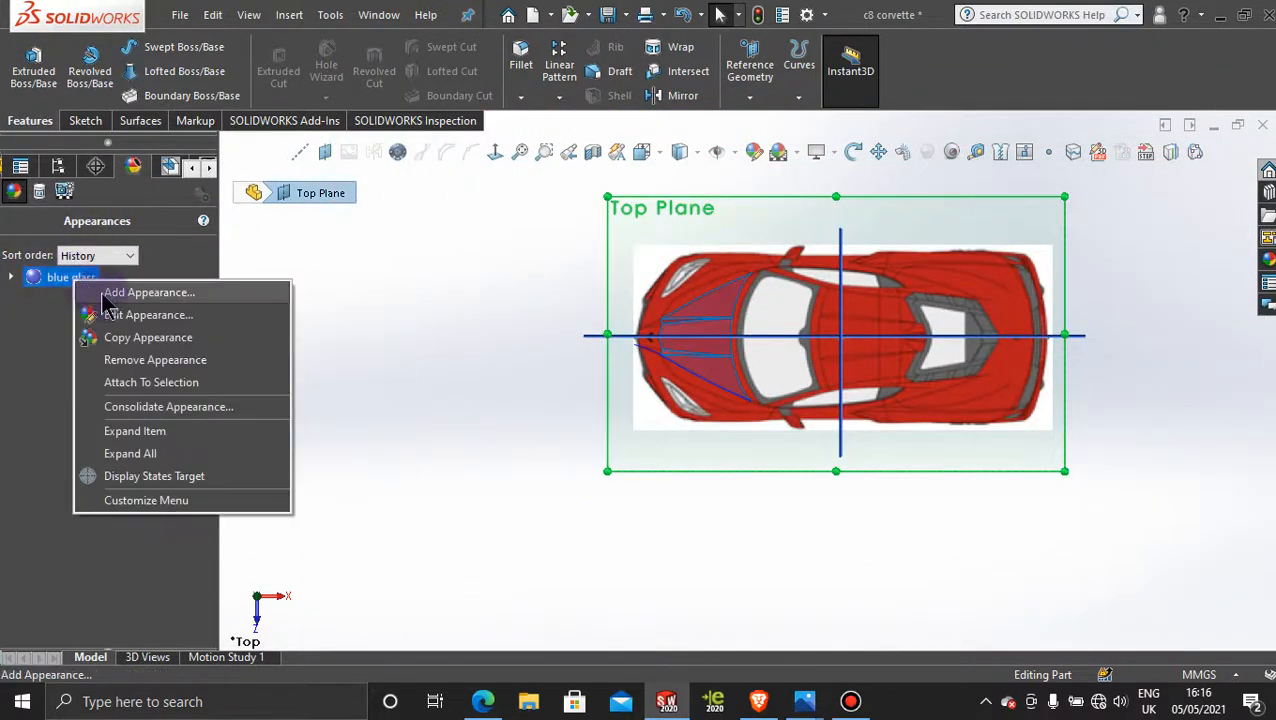
left_click(146, 360)
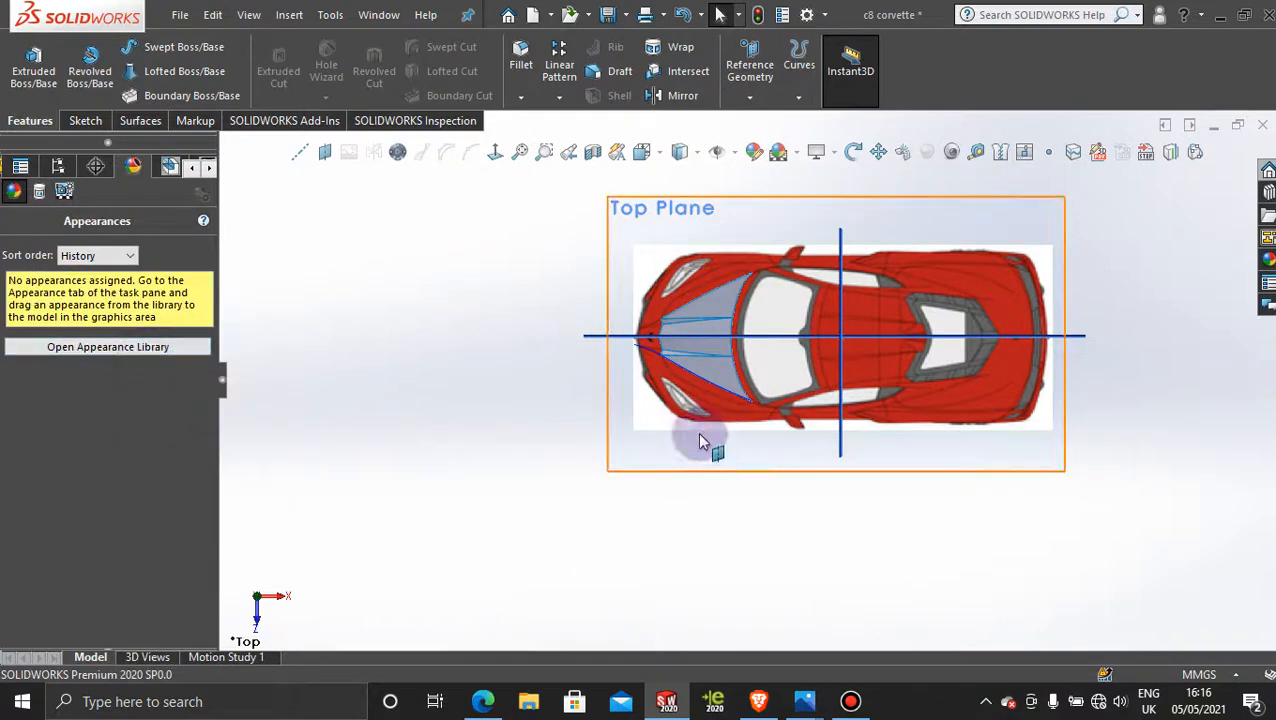
scroll(740, 325, "down", 5)
left_click(412, 436)
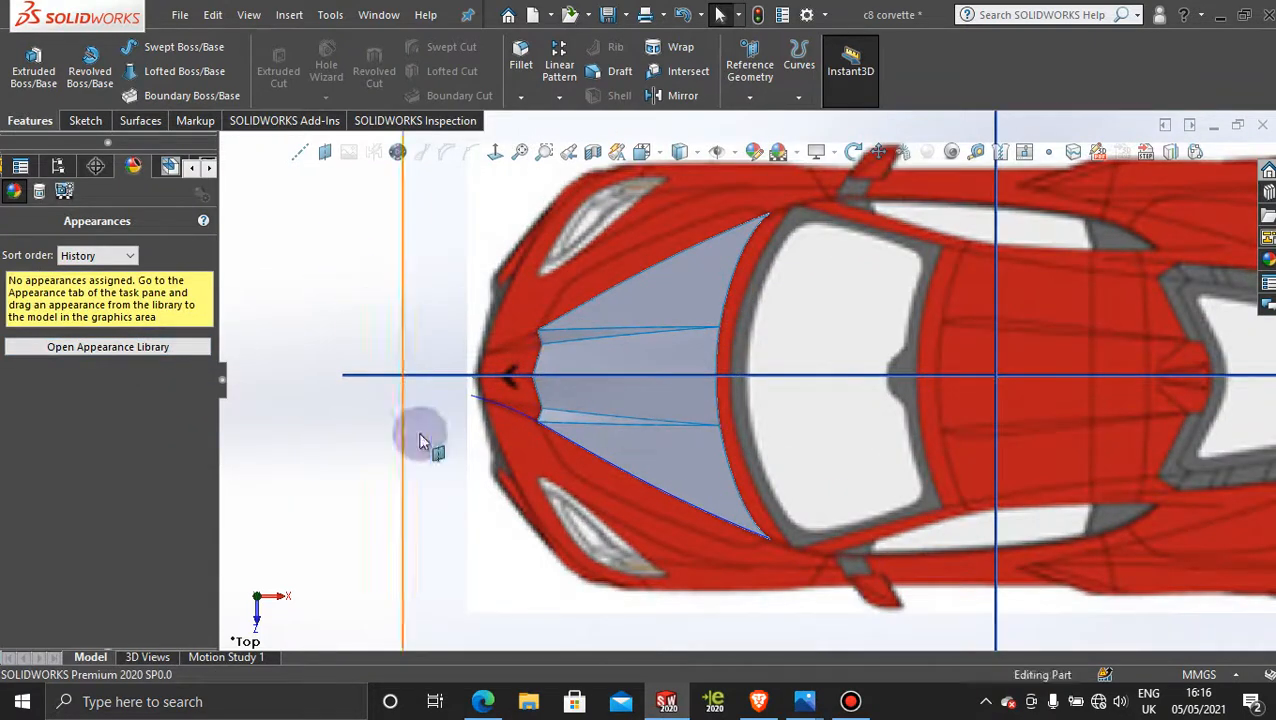
left_click(850, 702)
left_click(849, 700)
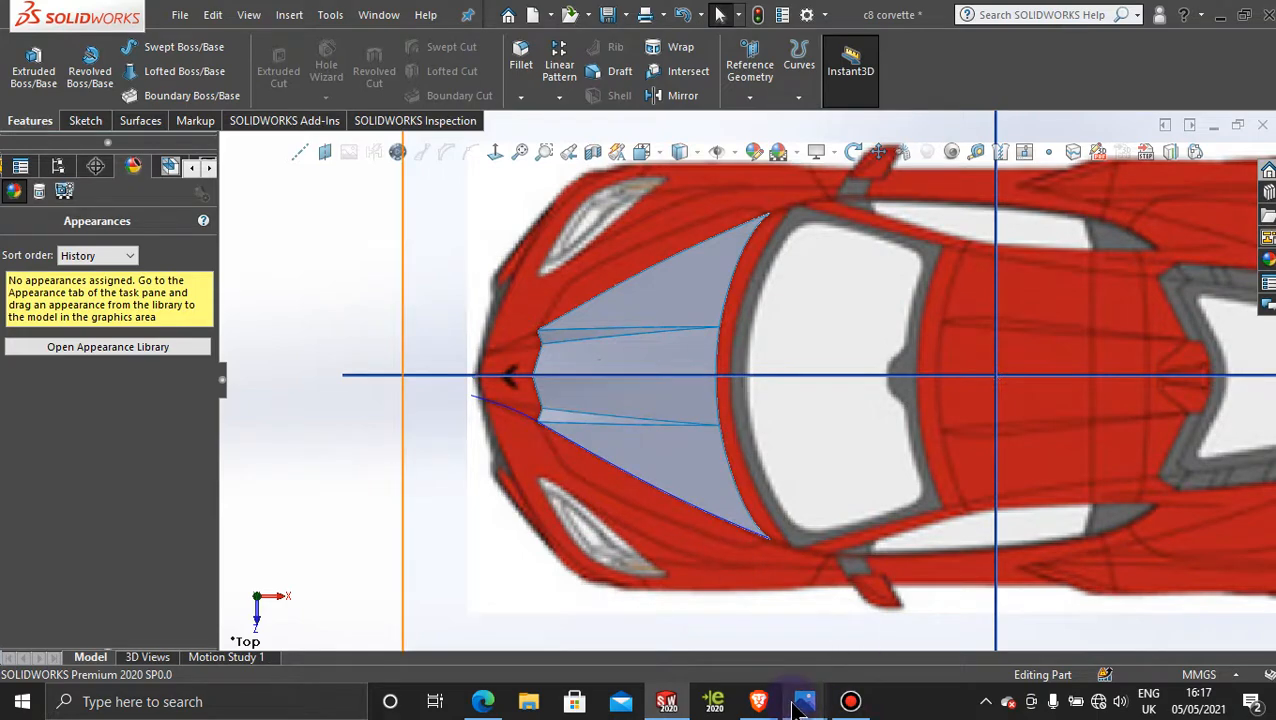
Step: Switch to Photos, examine the hood lines in an enlarged GM-SCOAST-C8TOP.jpg, and return to SOLIDWORKS
mouse_move(800, 706)
left_click(806, 608)
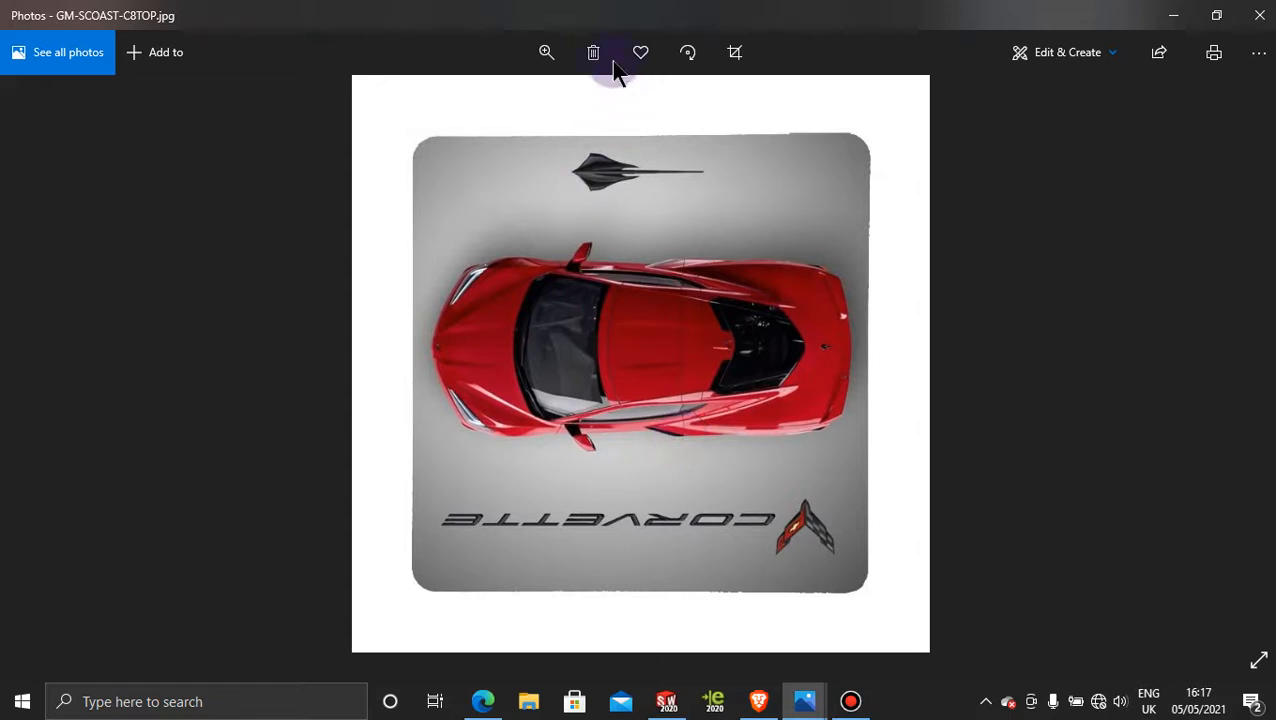
left_click(540, 54)
left_click(515, 100)
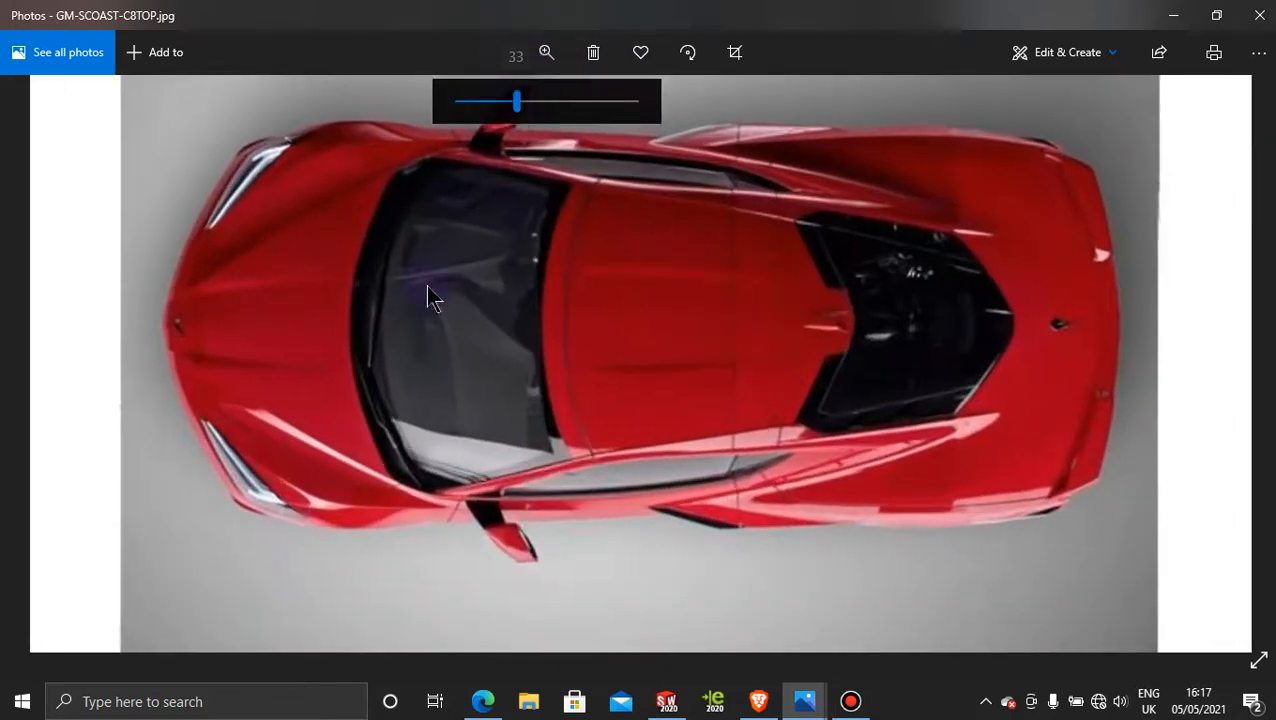
left_click_drag(427, 297, 370, 447)
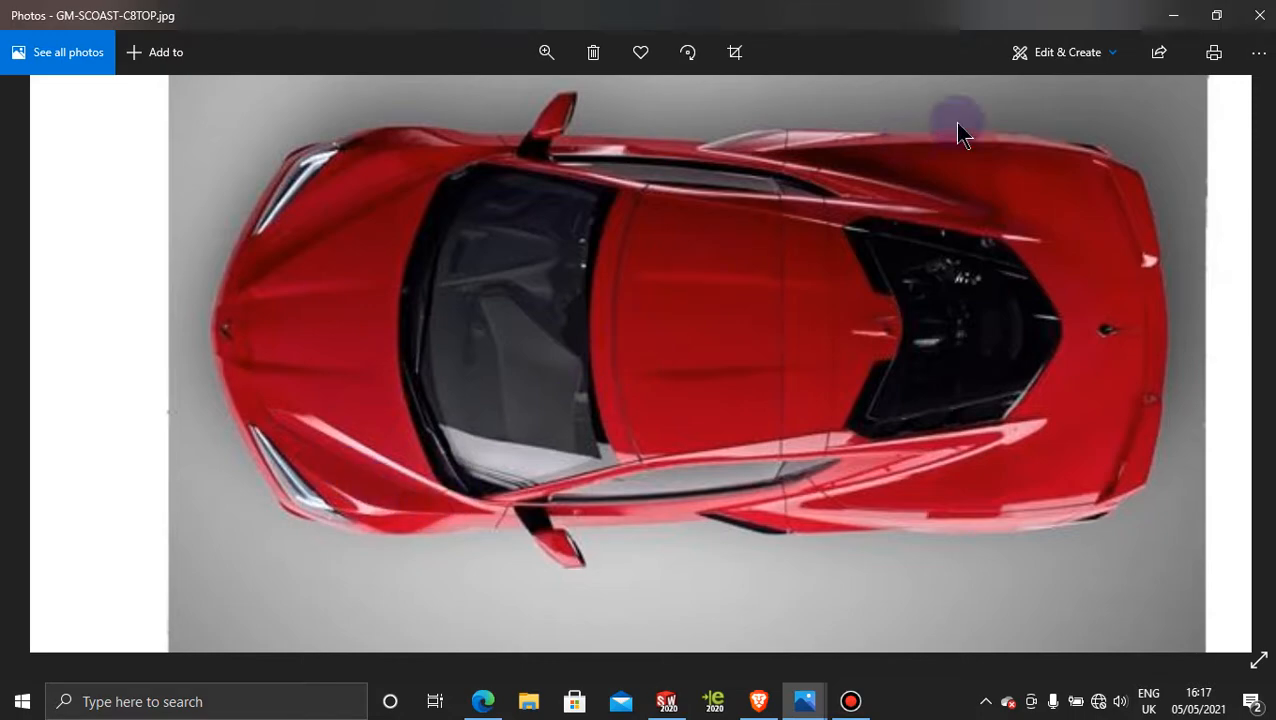
left_click(1173, 15)
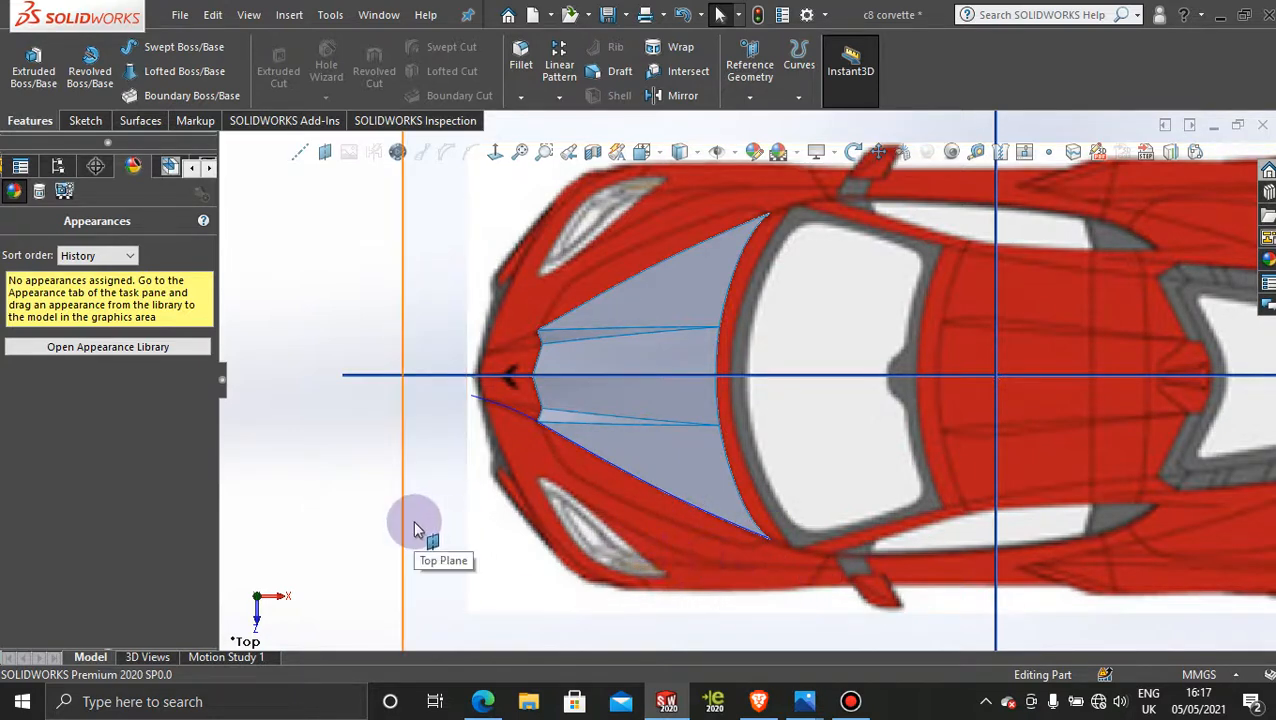
Step: View the model normal to the Right Plane and compare the hood surfaces with the front-view picture, including from an oblique angle
scroll(617, 514, "up", 4)
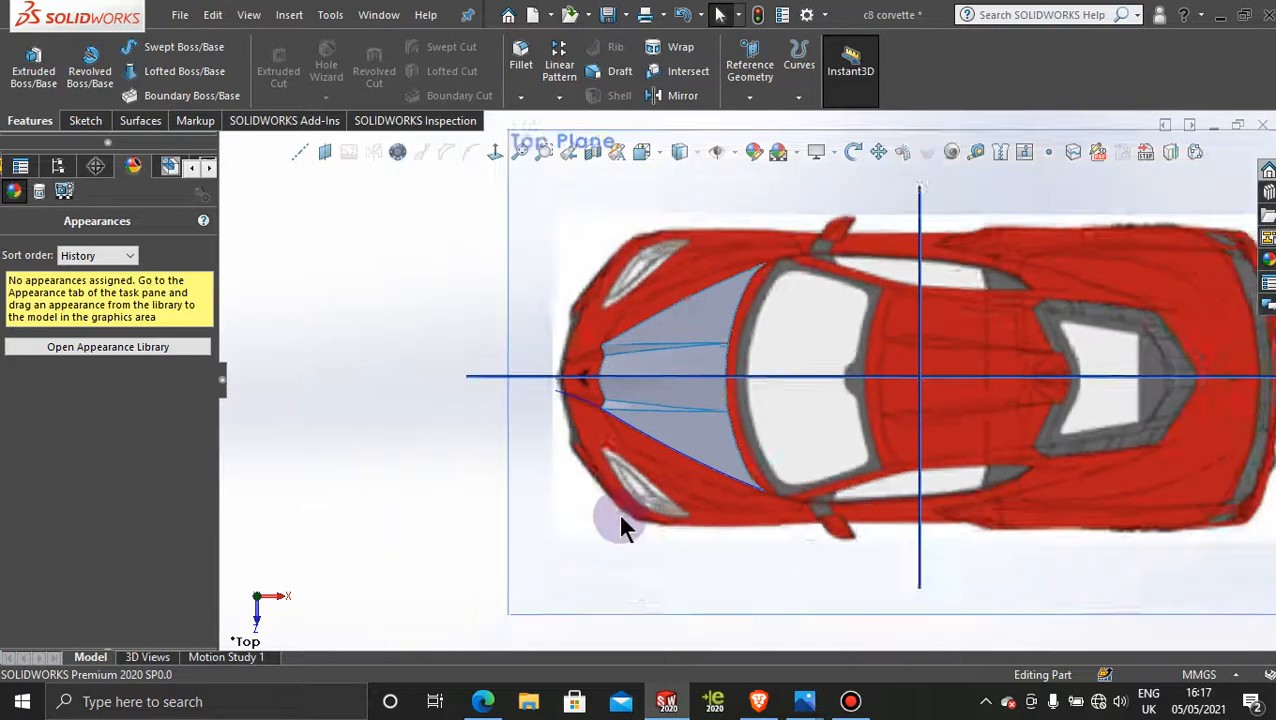
middle_click_drag(621, 484, 757, 353)
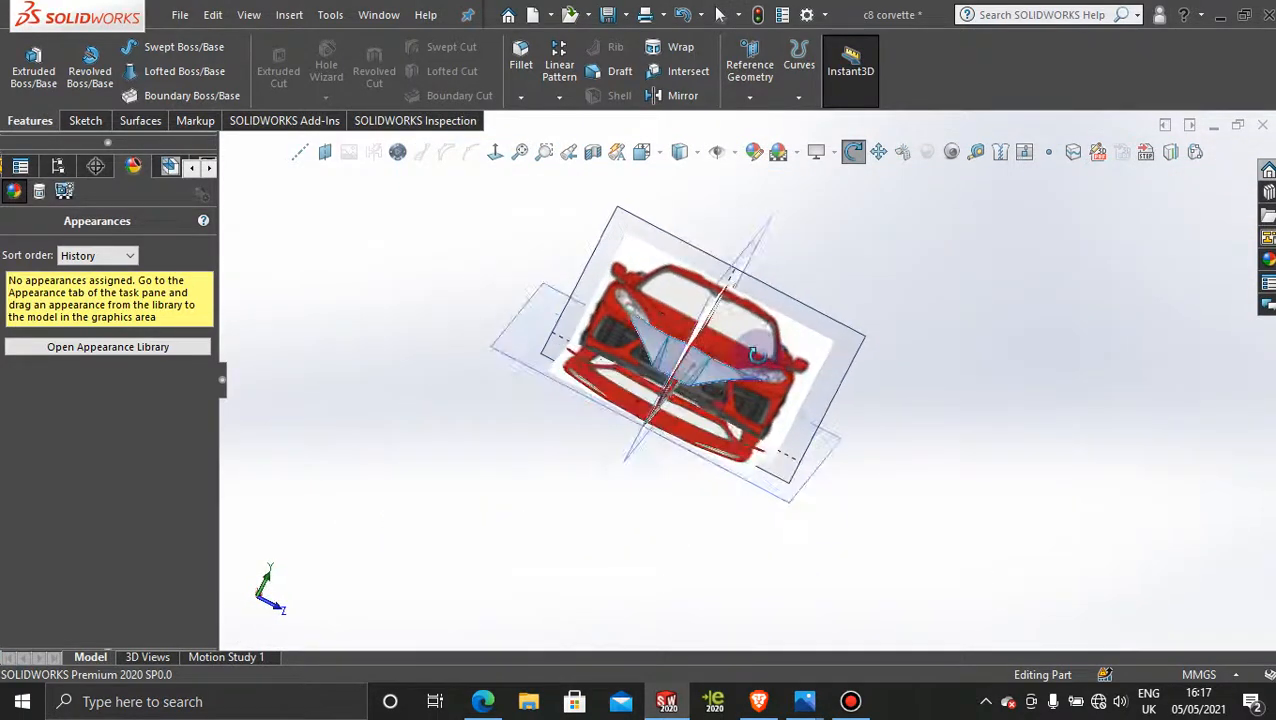
left_click(810, 326)
left_click(494, 151)
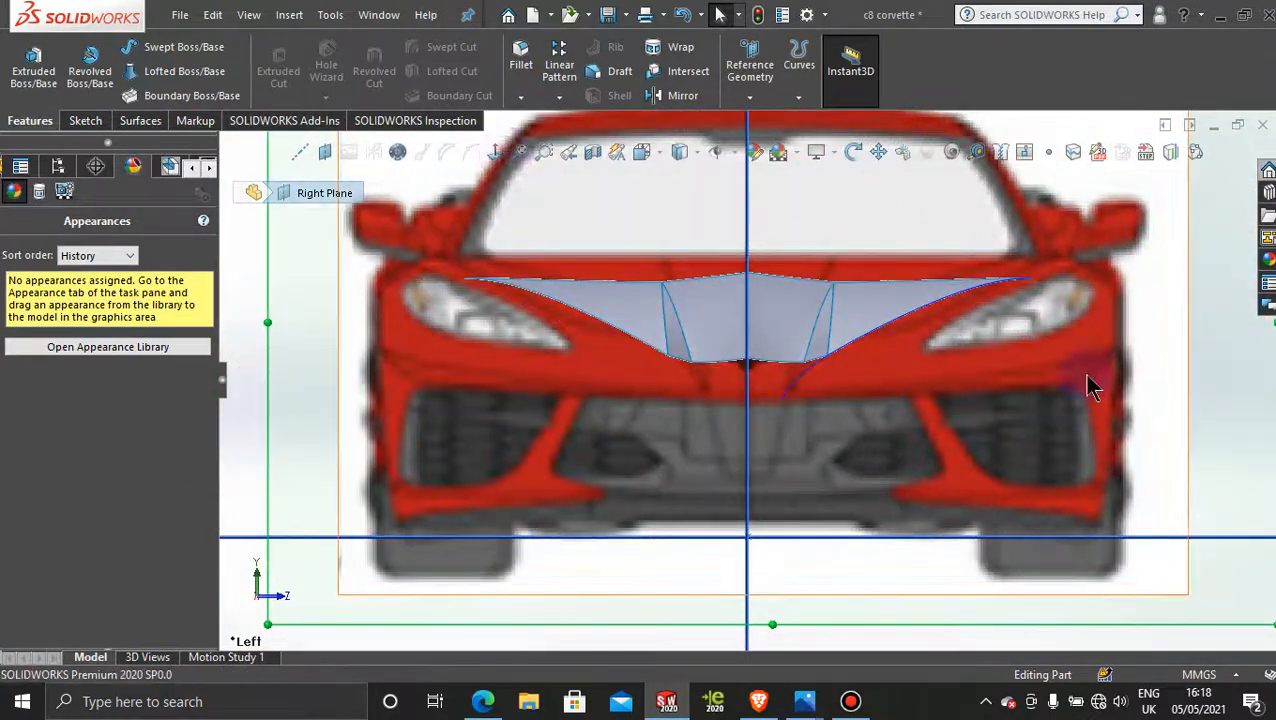
scroll(1086, 380, "up", 3)
scroll(838, 302, "down", 2)
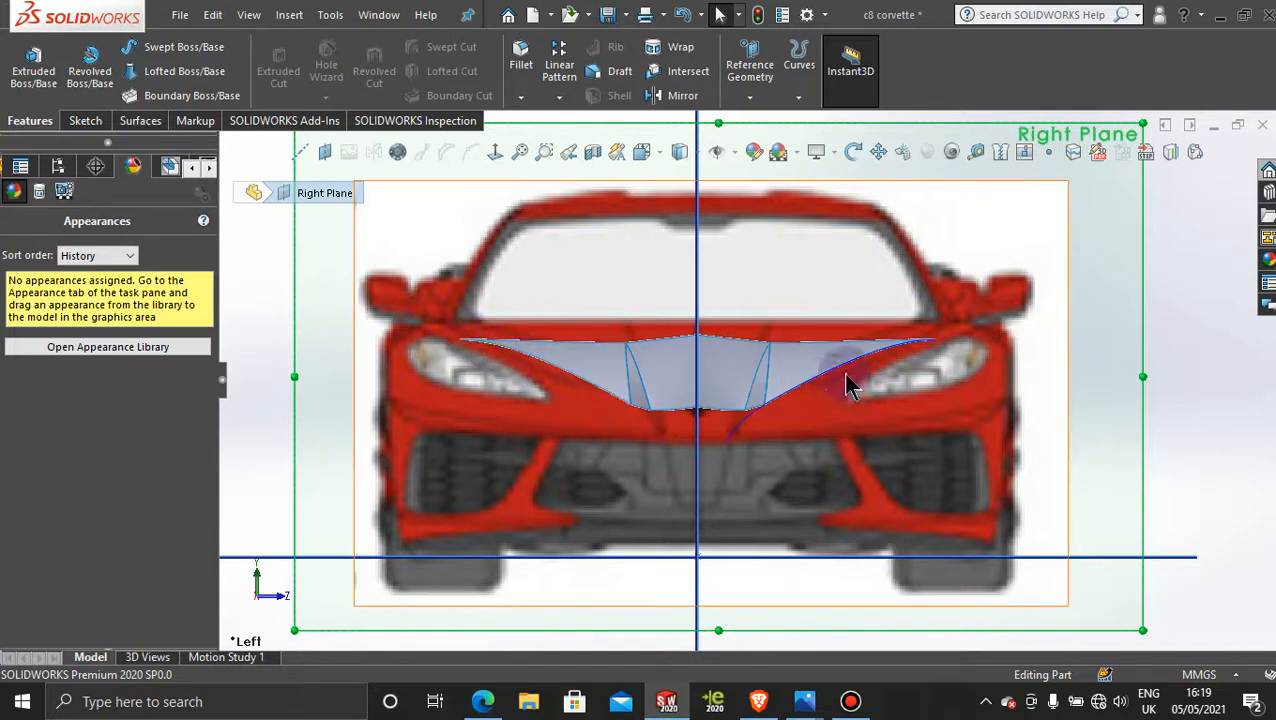
left_click(900, 355)
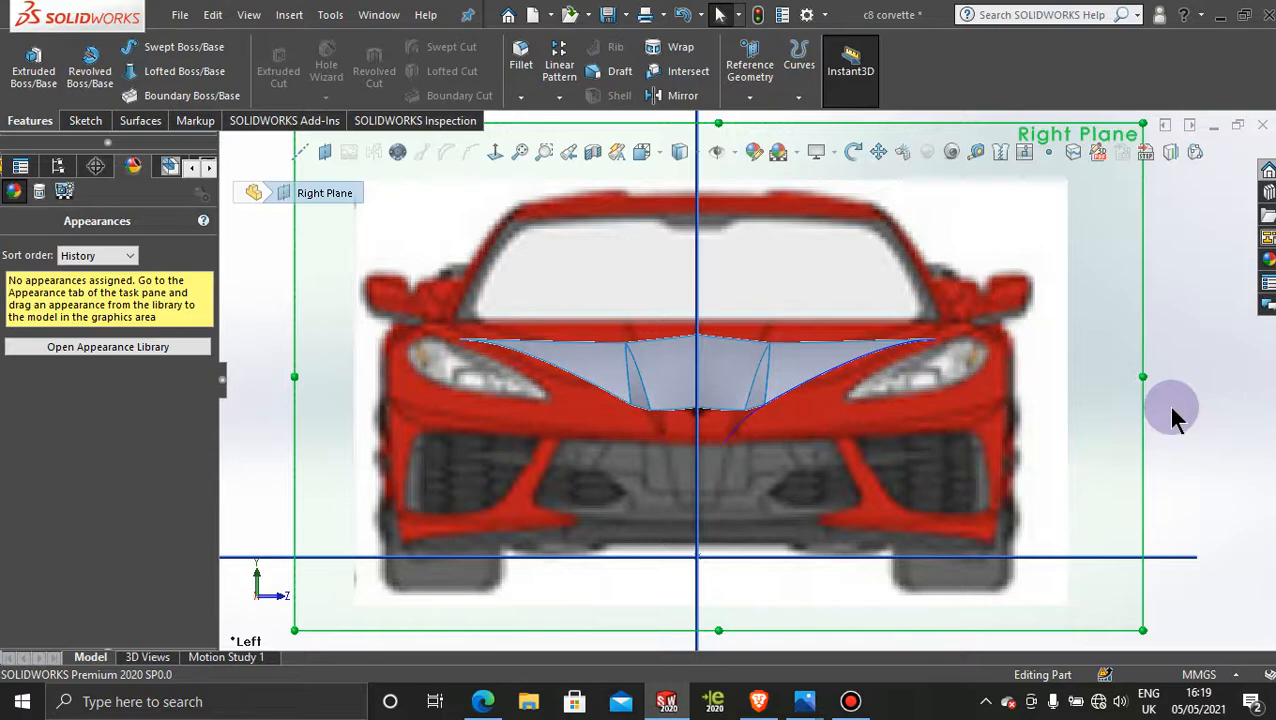
key("f")
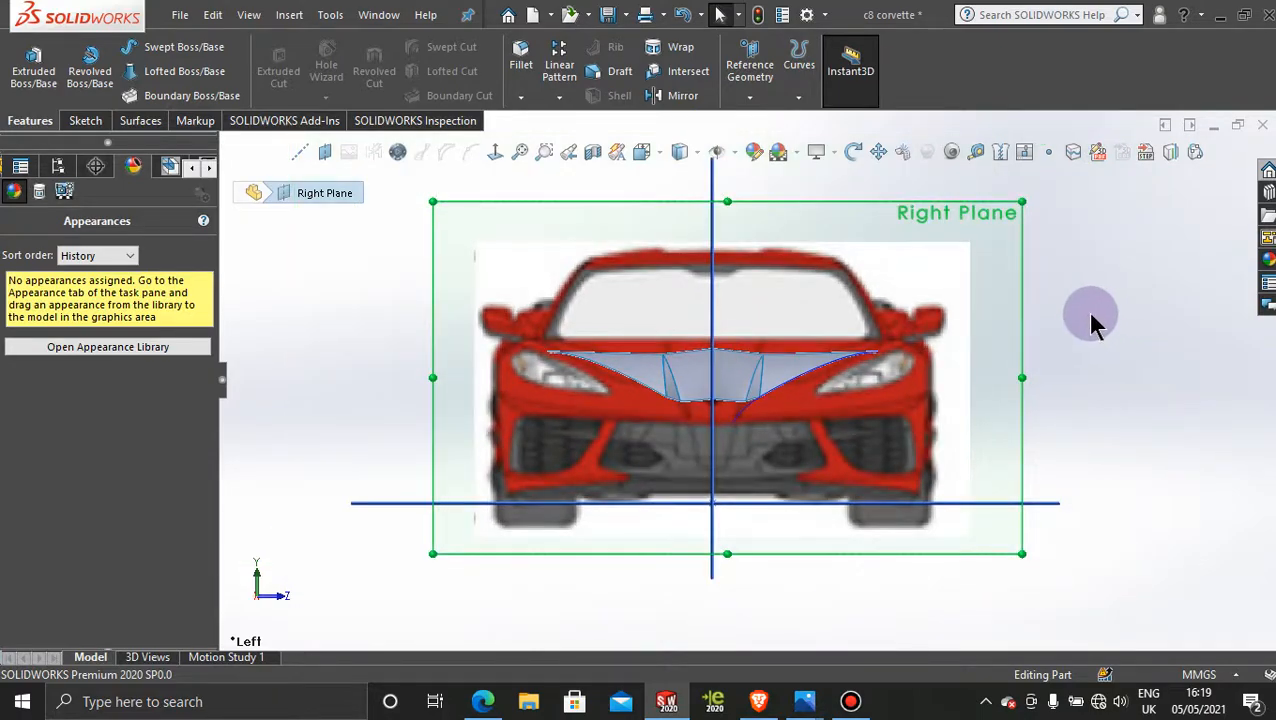
middle_click_drag(1092, 320, 1022, 590)
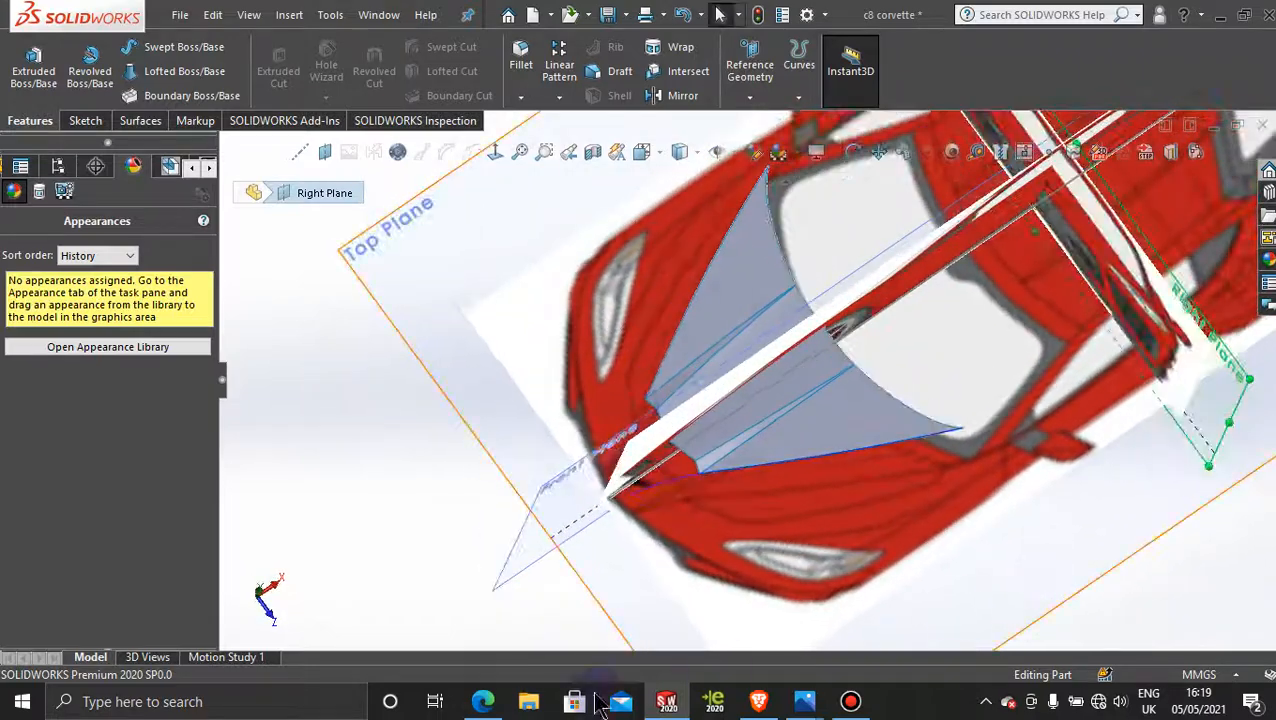
Step: Switch to Photos, examine the hood shape in an enlarged 2020-Chevrolet-Corvette-C8-front.jpg, and return to SOLIDWORKS
mouse_move(805, 702)
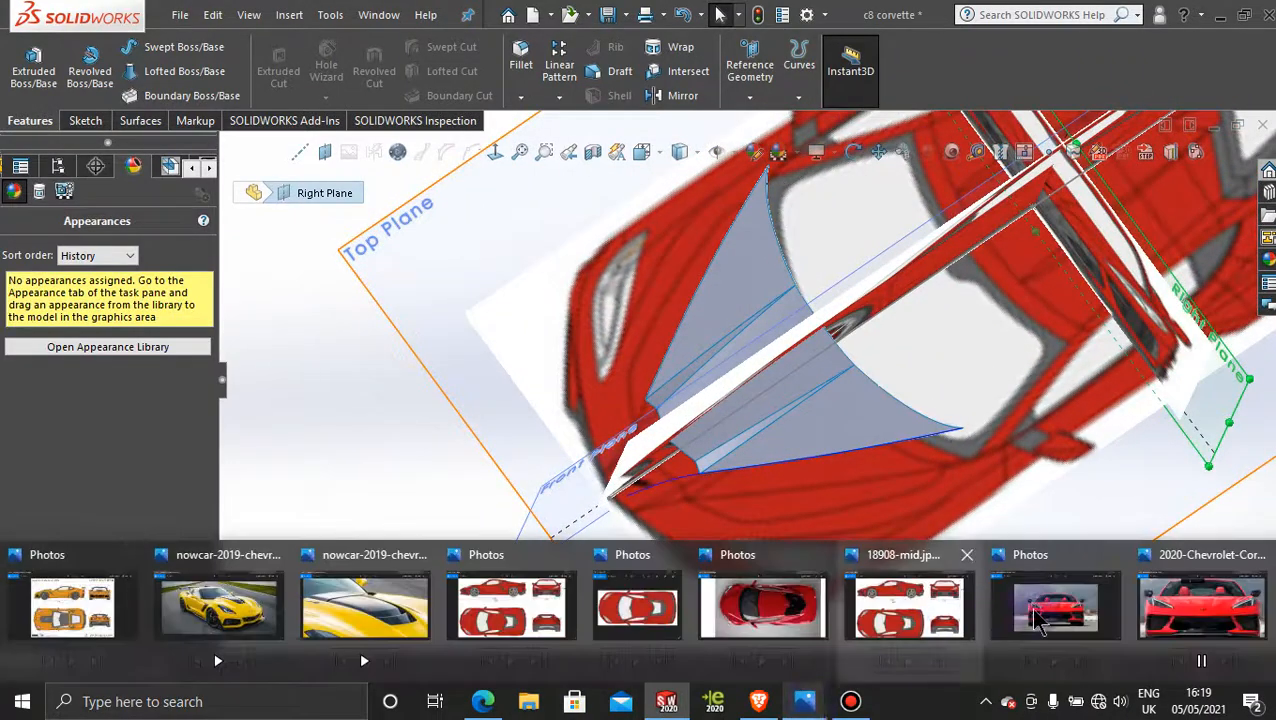
left_click(1185, 605)
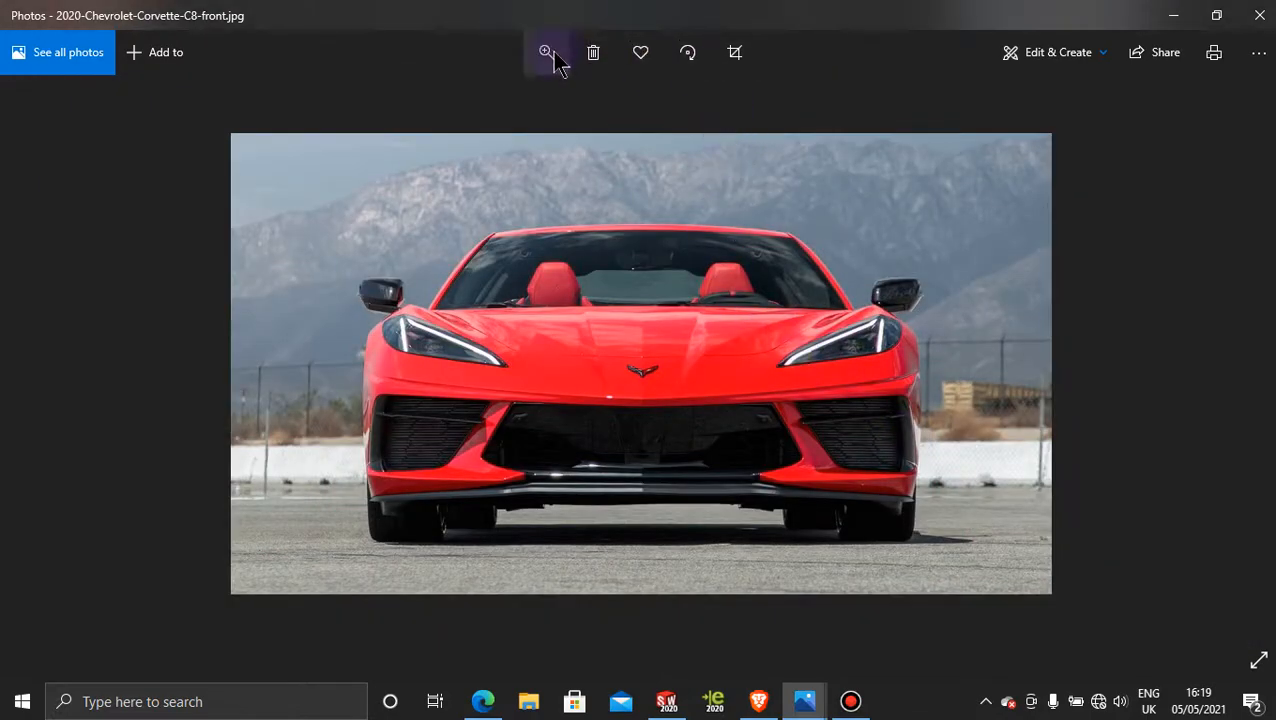
left_click(555, 58)
left_click_drag(458, 101, 513, 116)
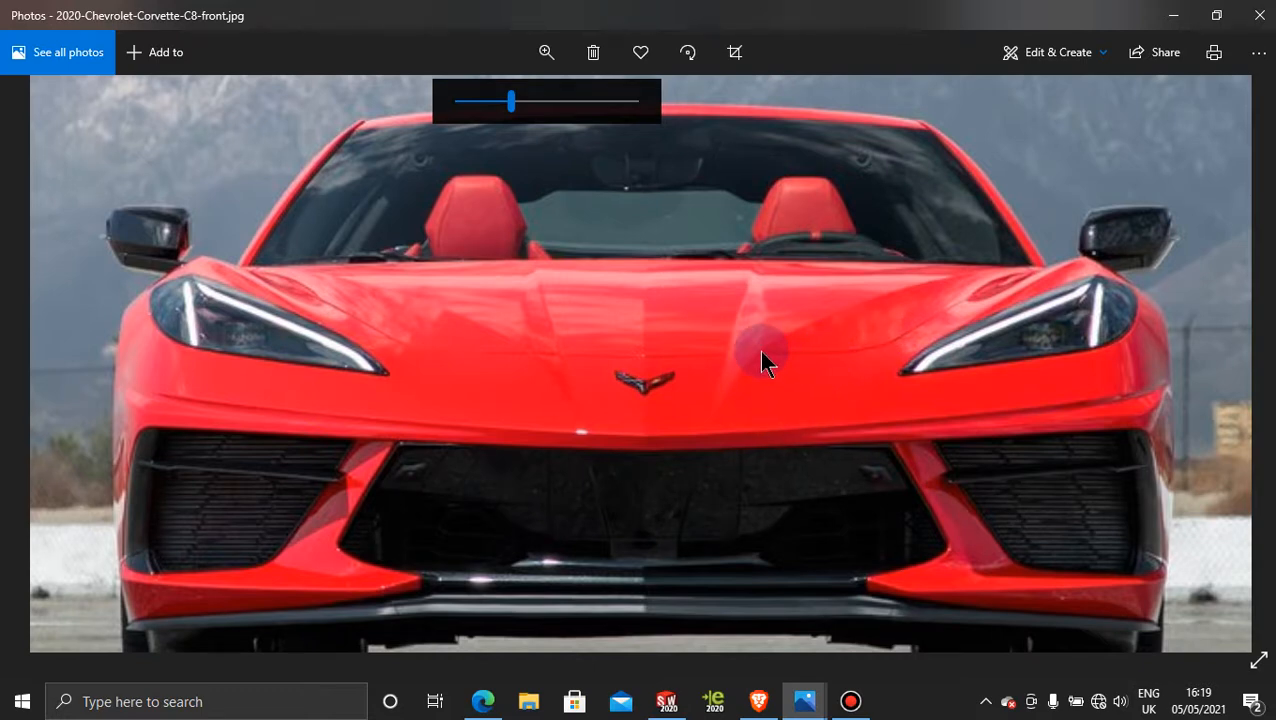
left_click(667, 700)
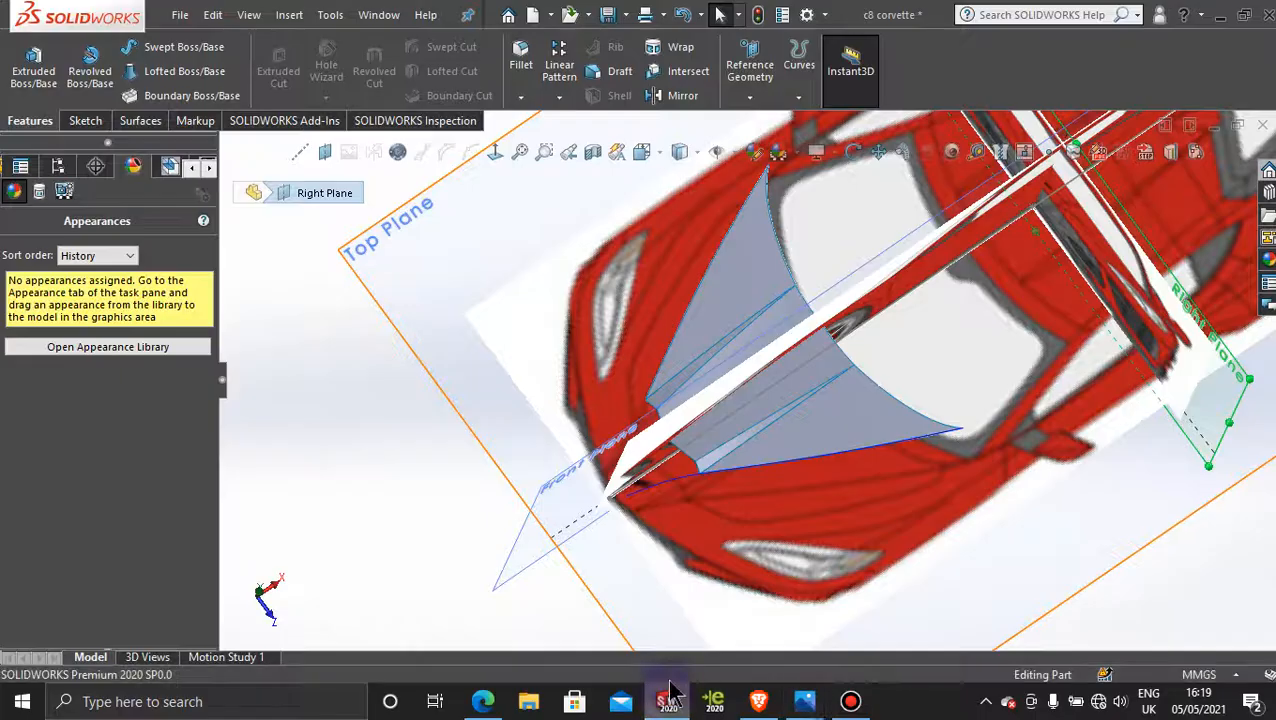
middle_click_drag(760, 504, 712, 510)
scroll(720, 508, "down", 3)
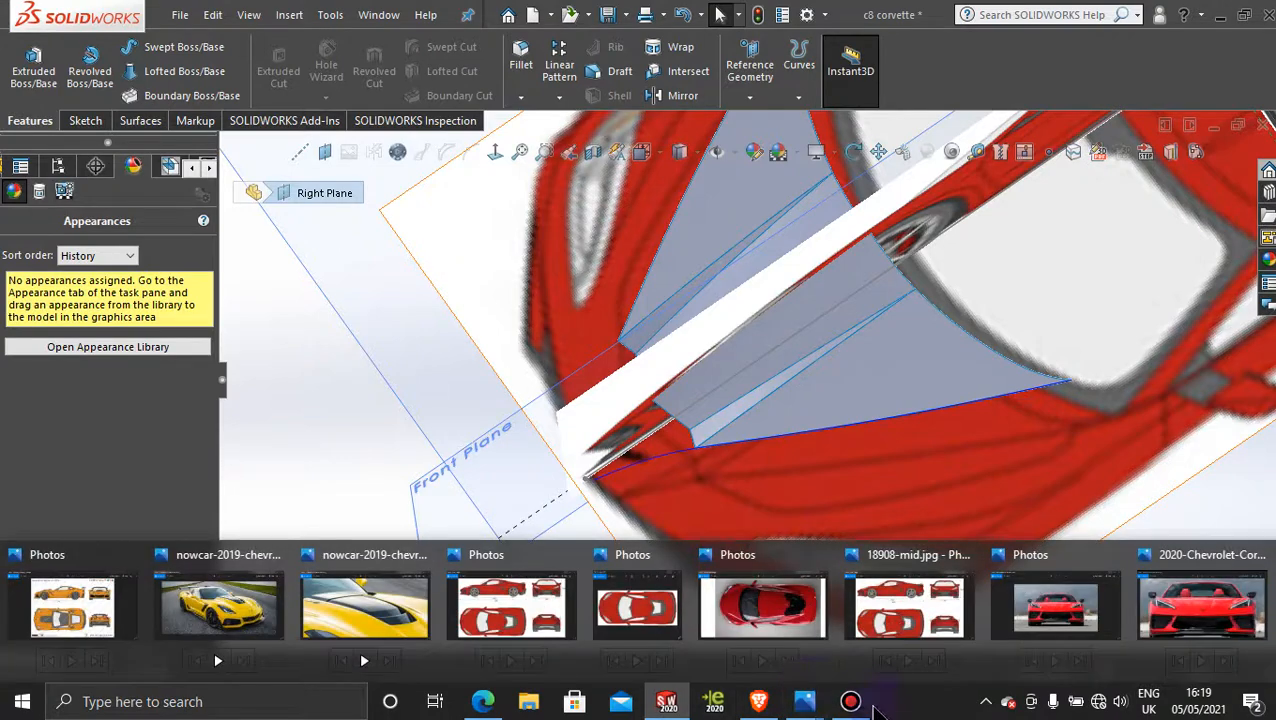
left_click(851, 703)
left_click(851, 703)
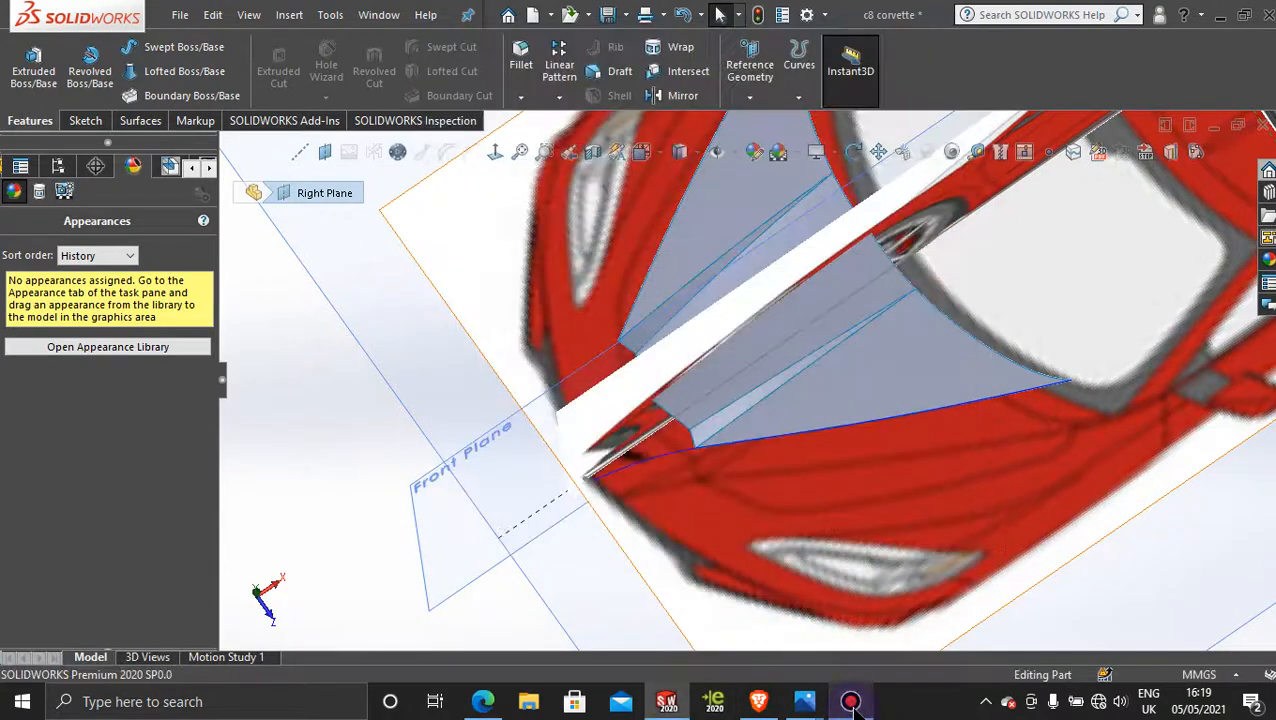
mouse_move(805, 706)
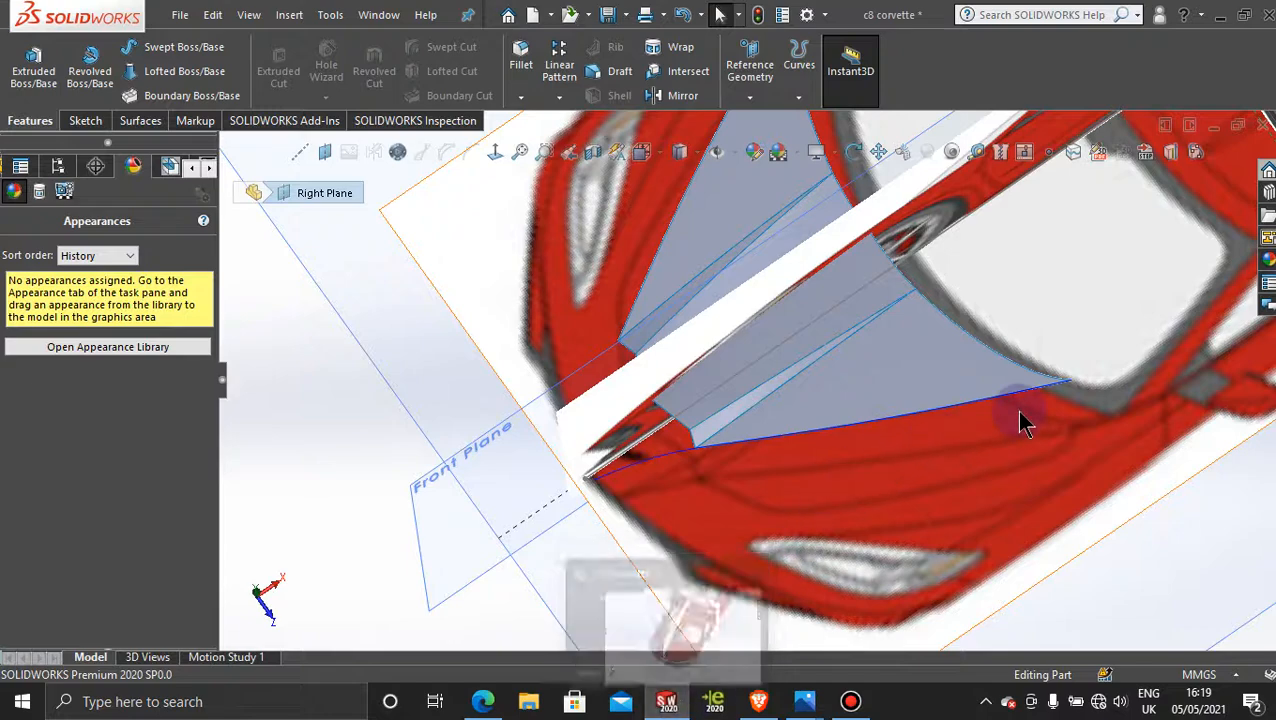
left_click(848, 703)
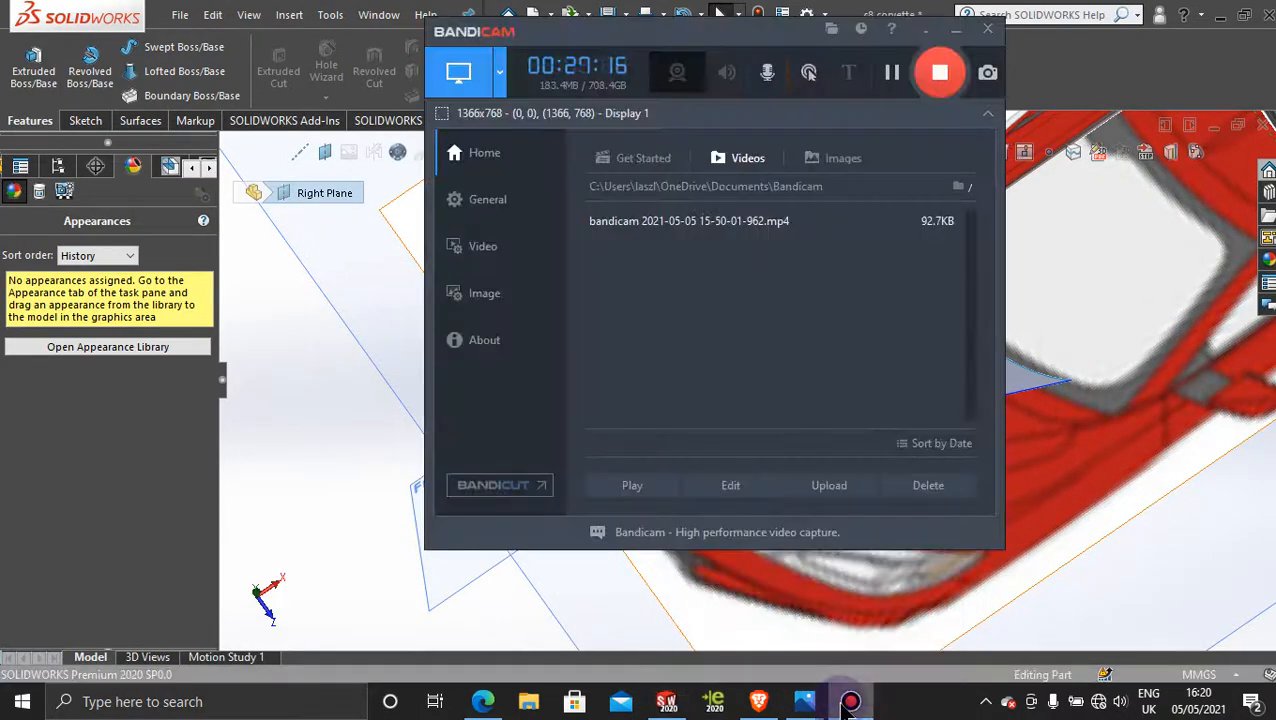
left_click(848, 703)
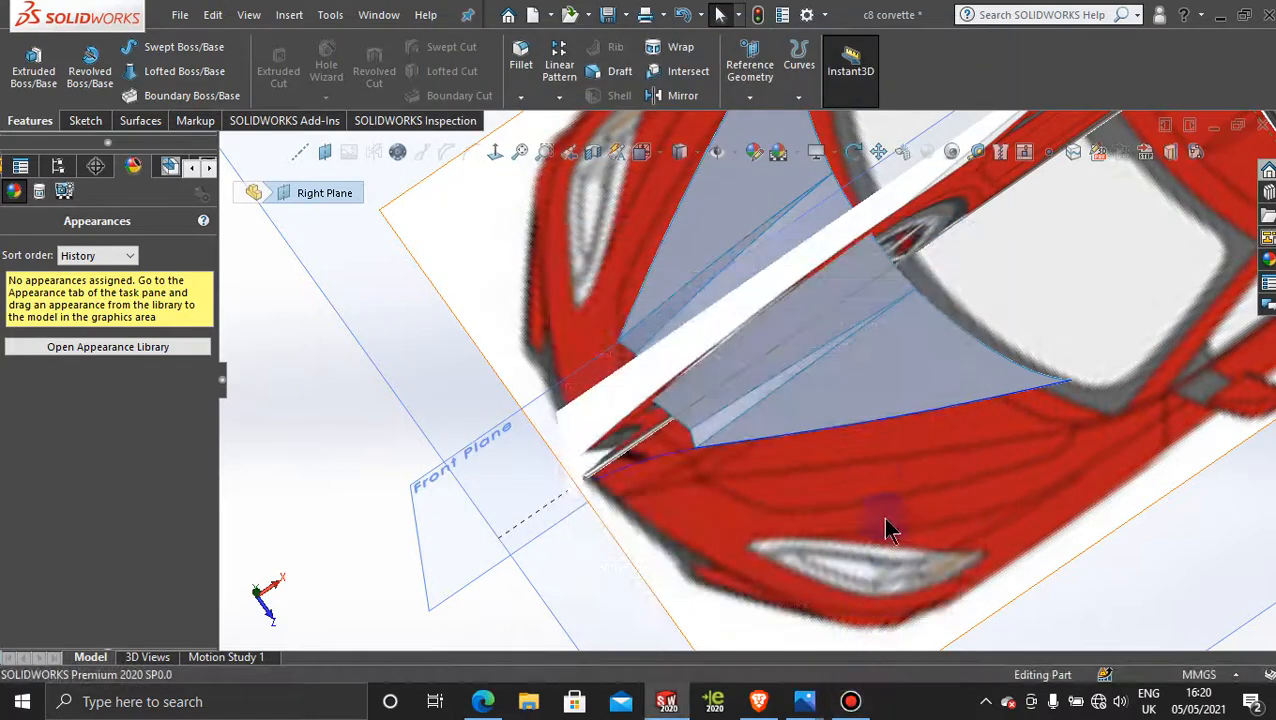
Step: Recheck the area between hood and headlights in the 2020-Chevrolet-Corvette-C8-front.jpg photo, and return to SOLIDWORKS
scroll(887, 488, "up", 1)
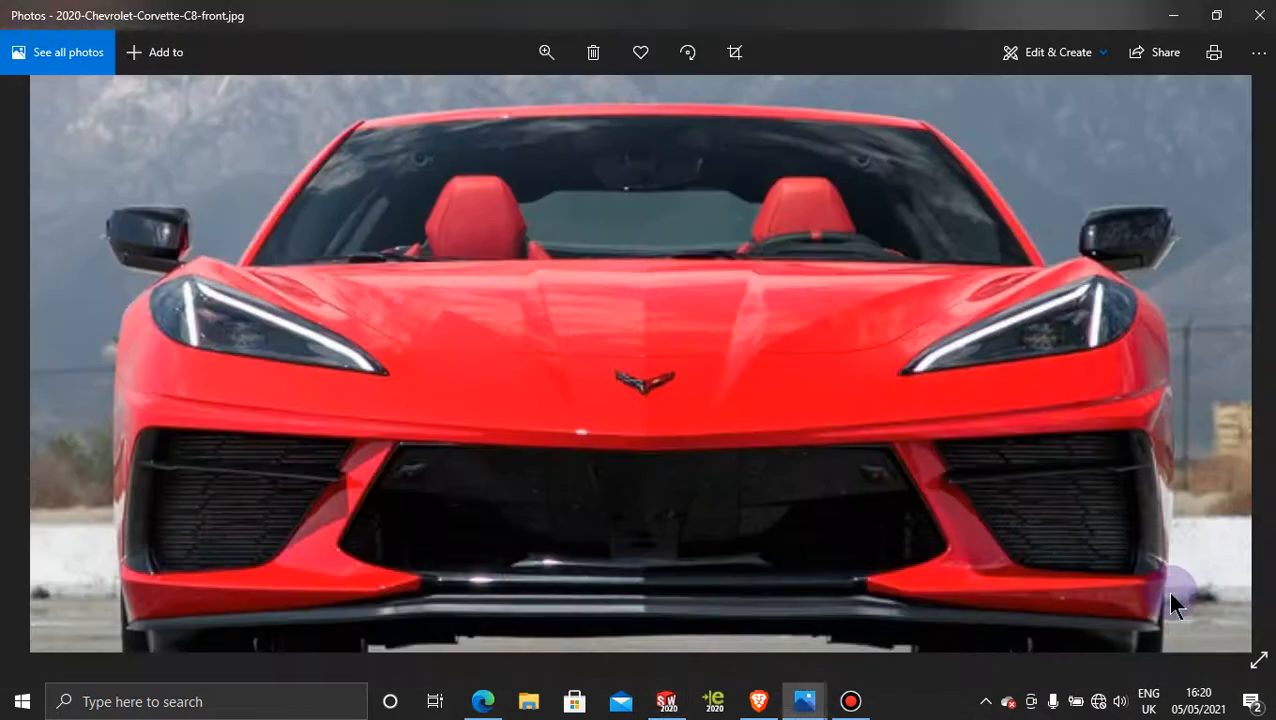
left_click(1180, 605)
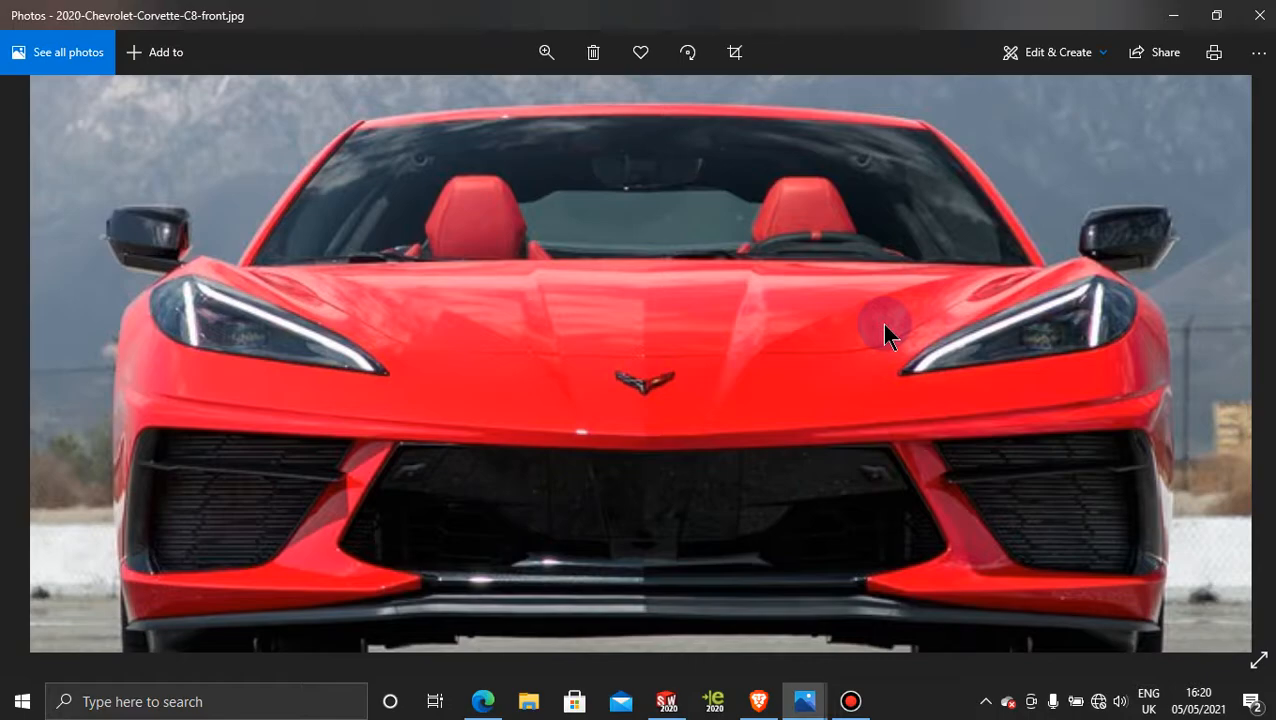
left_click(1173, 15)
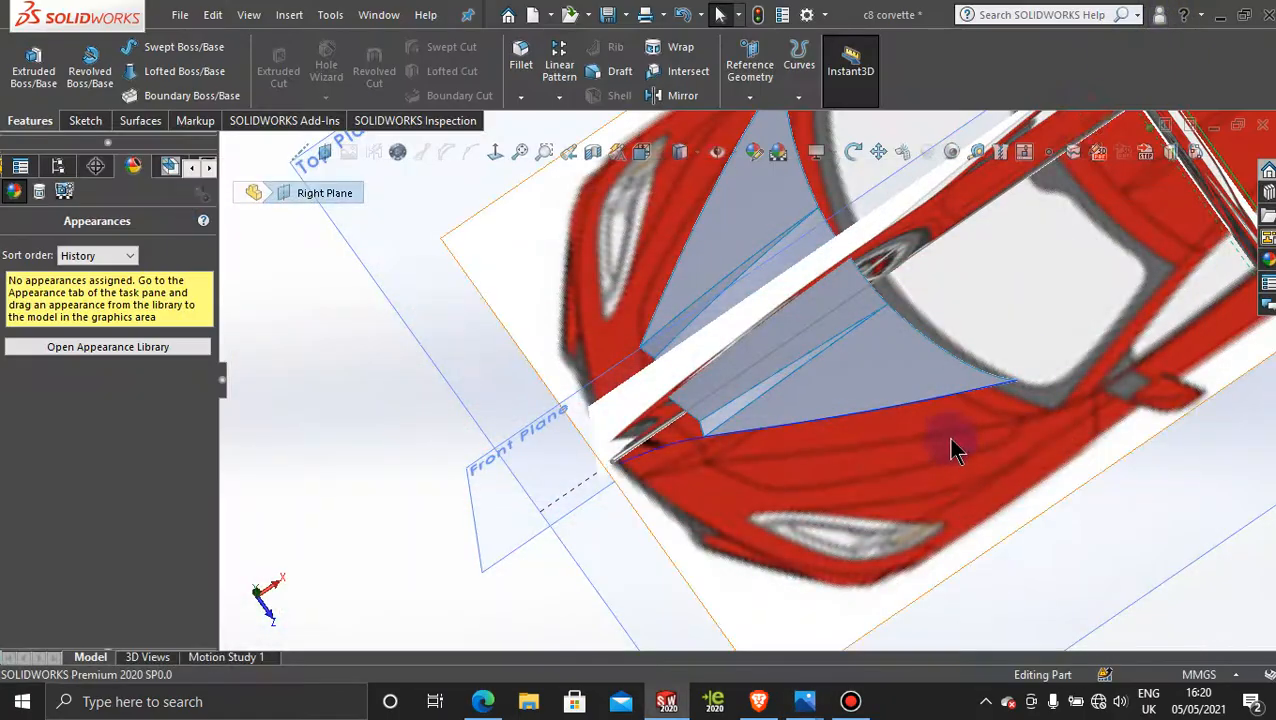
Step: Open a new sketch on the Top Plane and view it normal to the plane
scroll(940, 452, "up", 3)
left_click(833, 548)
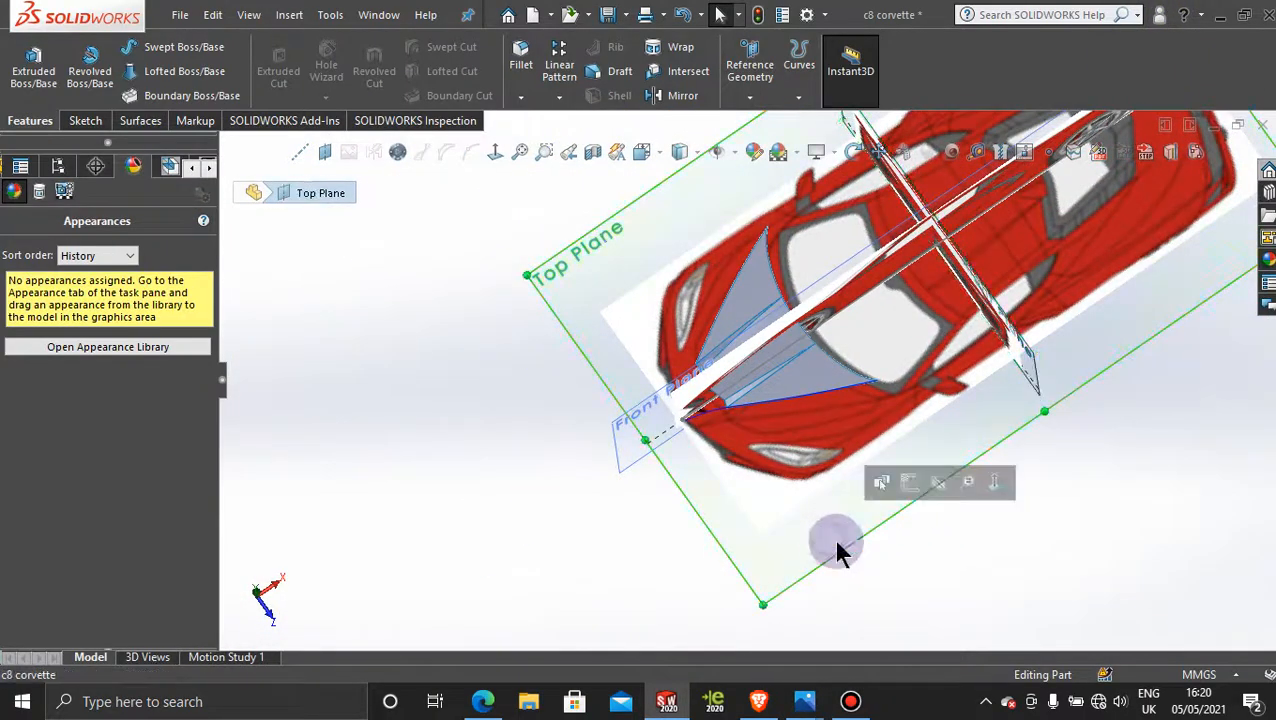
left_click(907, 484)
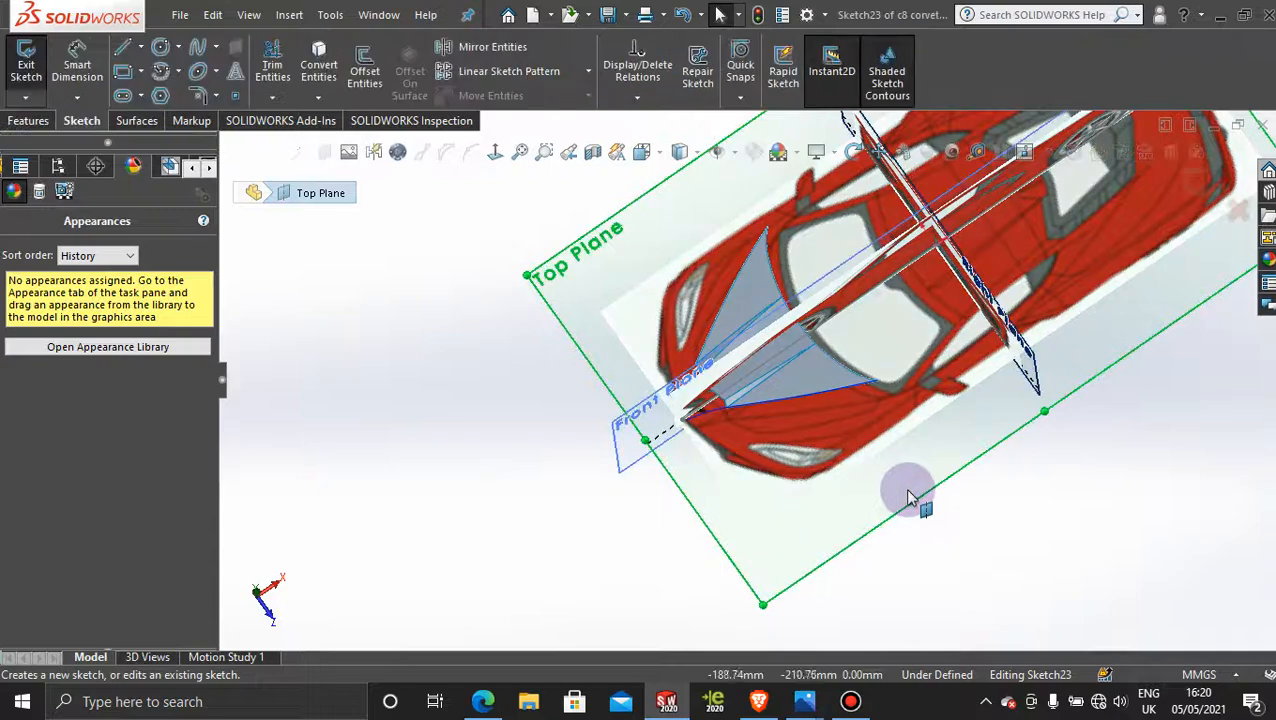
left_click(497, 152)
Step: Sketch a four-point spline about 190 mm long from the outer hood surface's front corner, bowing toward the headlight, to its rear corner
scroll(570, 412, "down", 5)
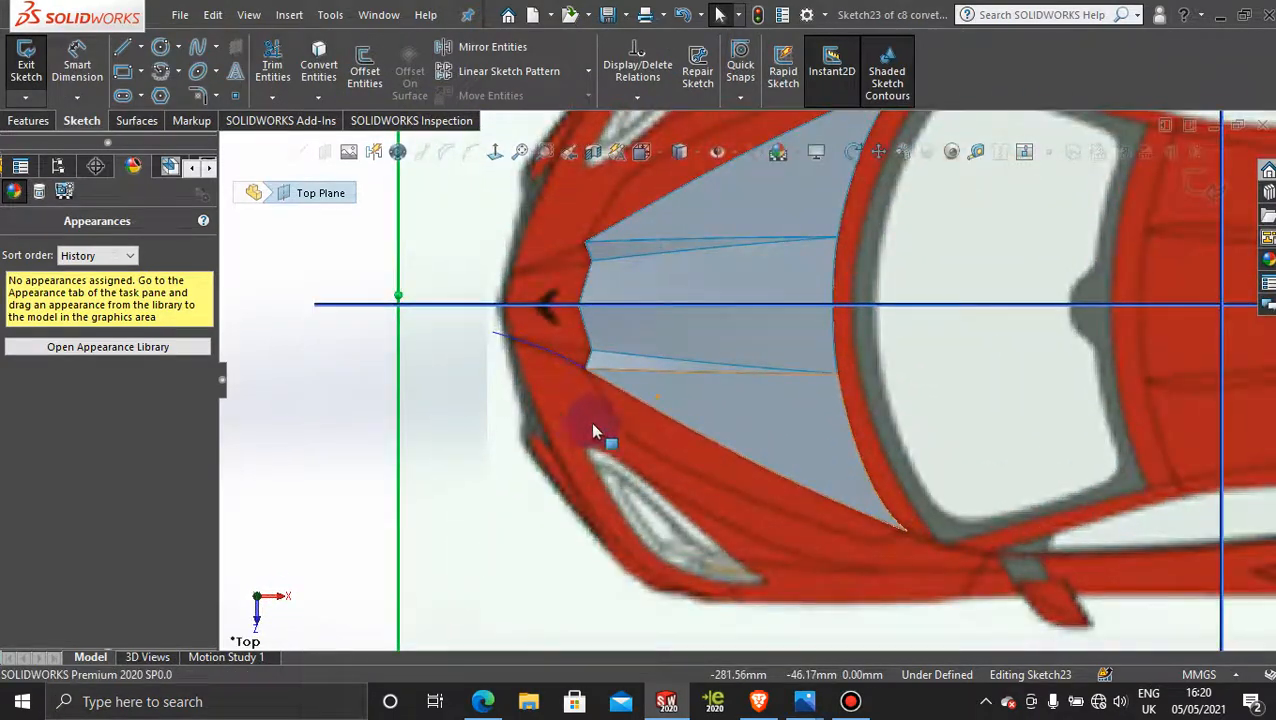
scroll(798, 516, "up", 2)
scroll(798, 521, "down", 2)
scroll(784, 541, "up", 2)
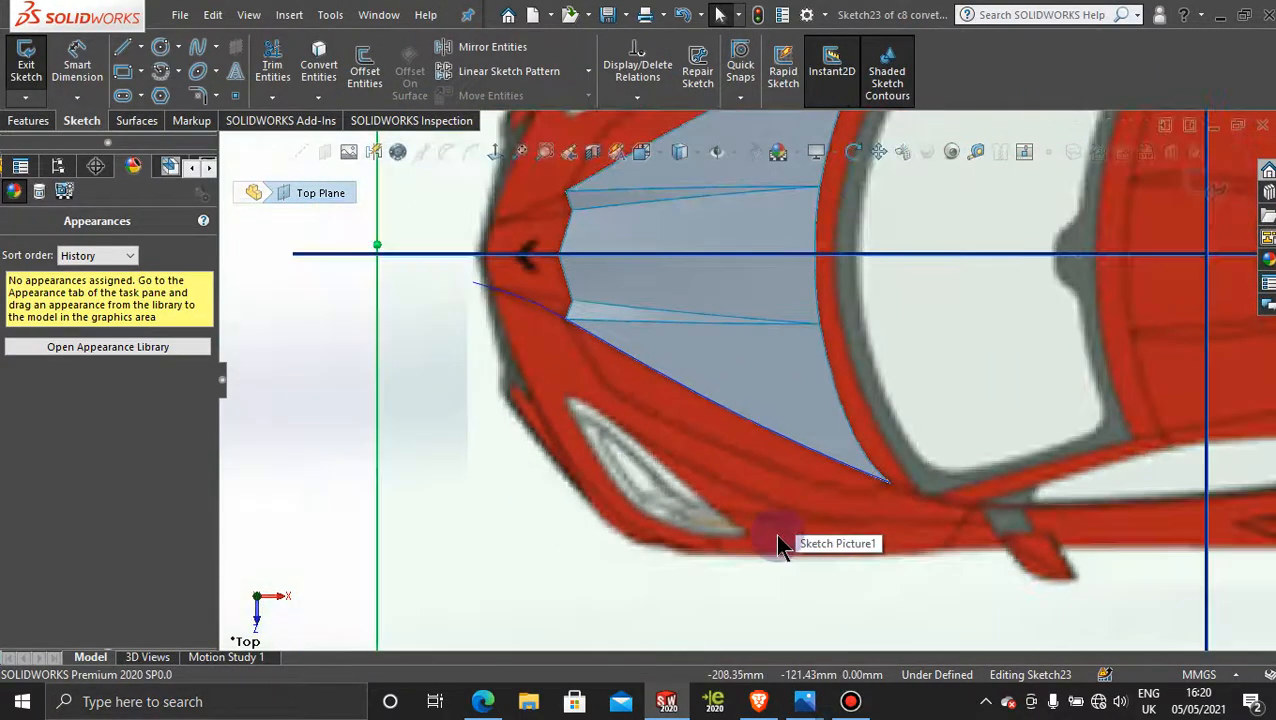
scroll(872, 480, "down", 2)
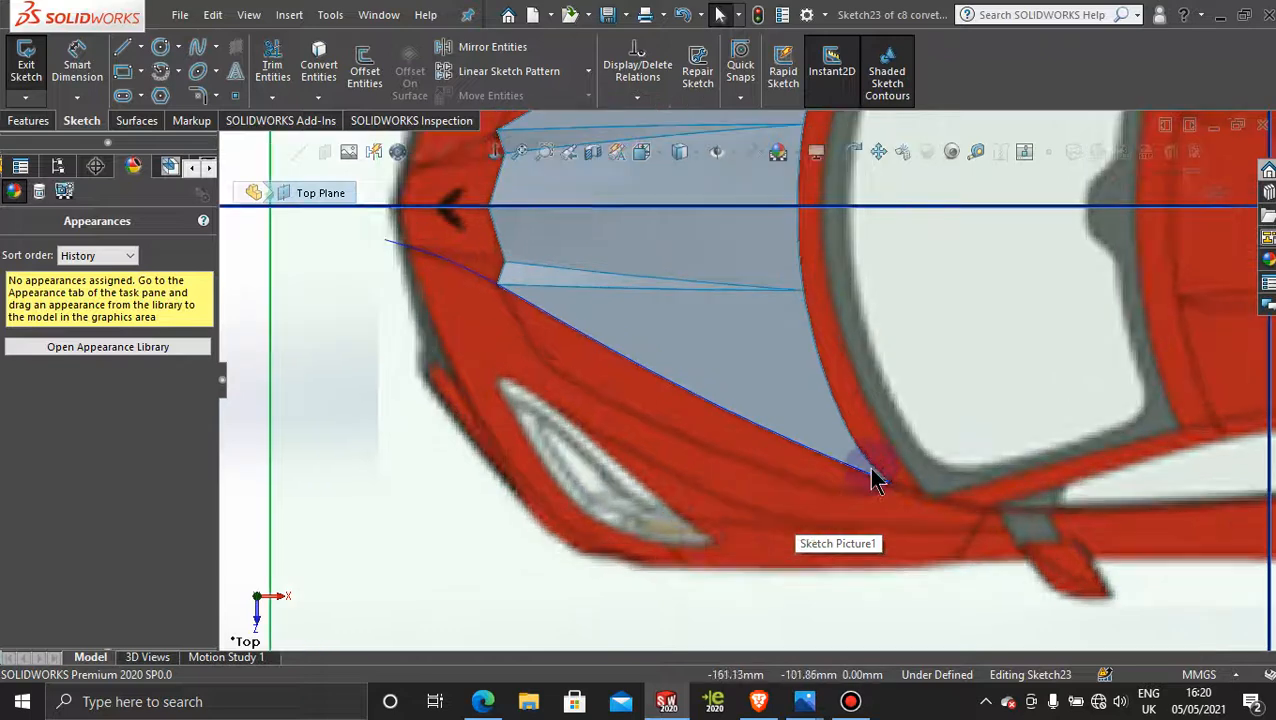
left_click(199, 52)
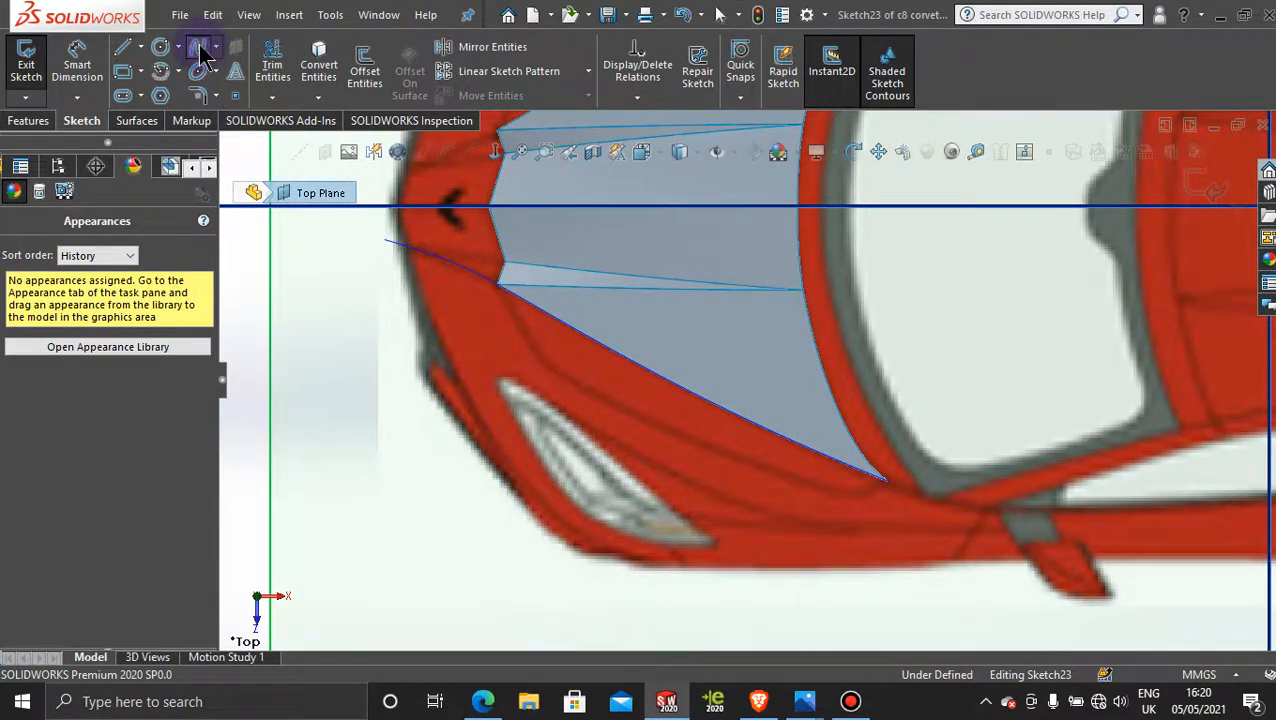
left_click(499, 286)
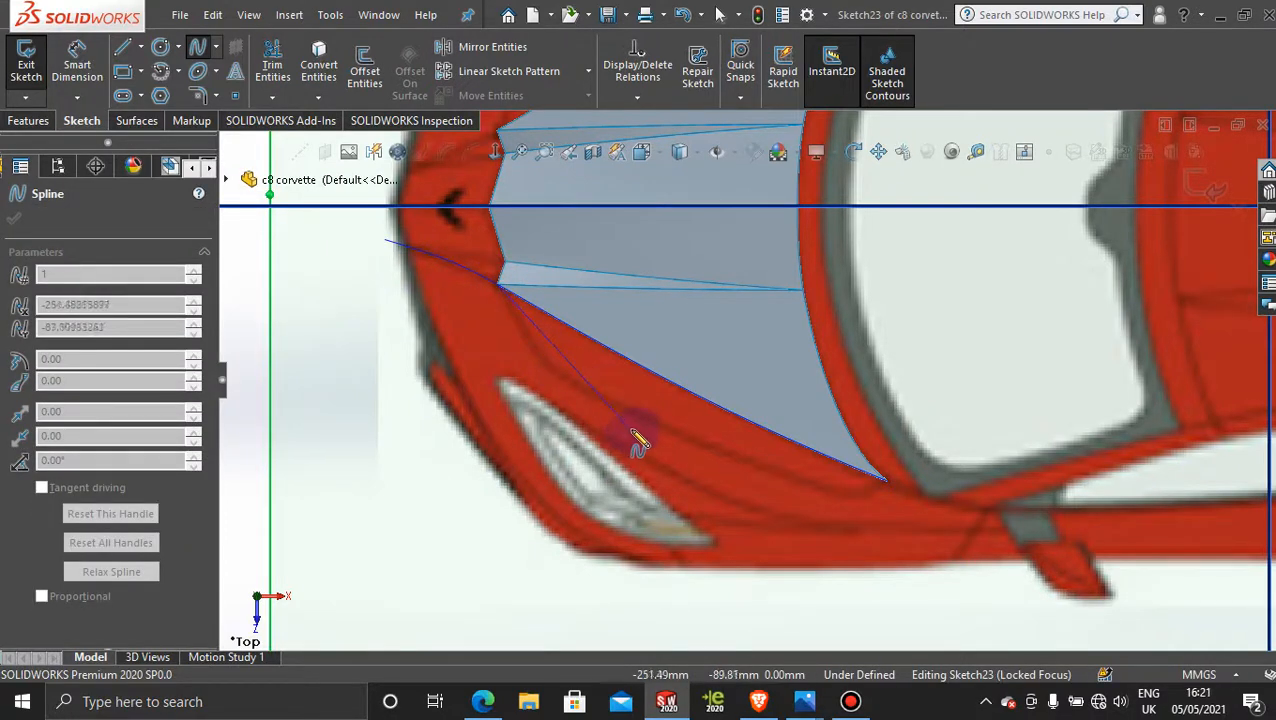
left_click(551, 369)
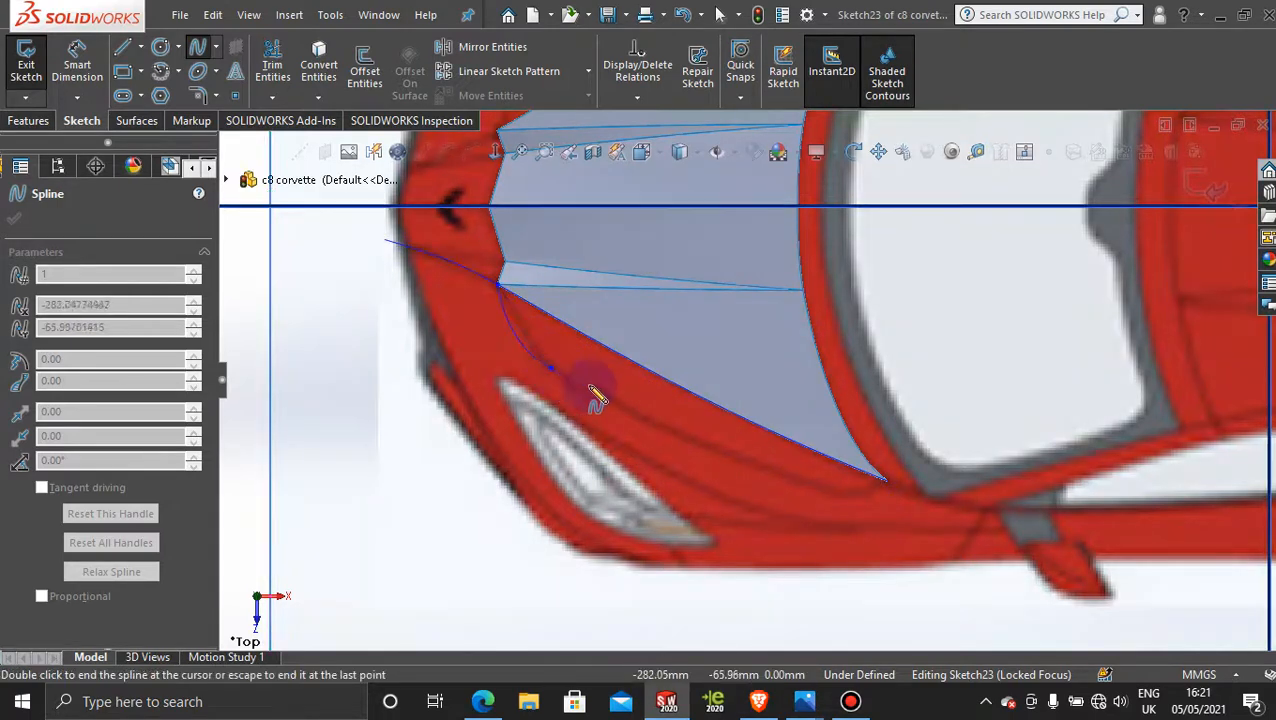
left_click(842, 494)
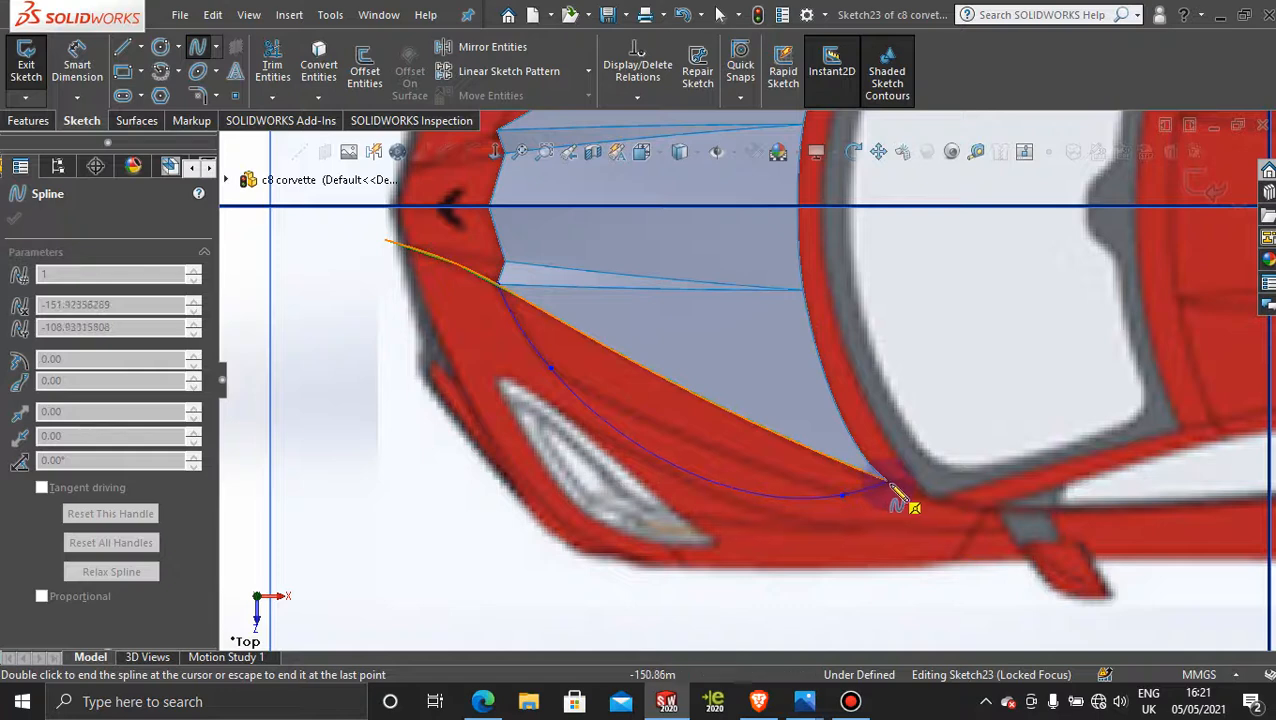
left_click(886, 482)
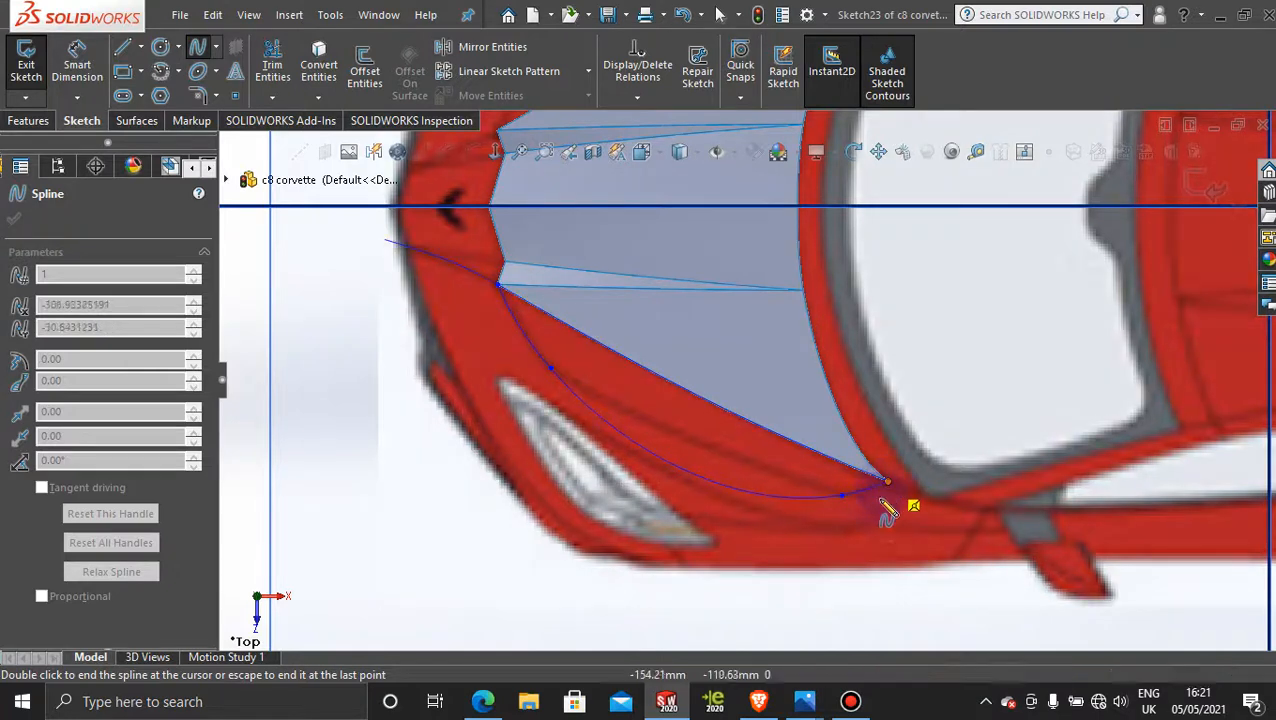
key("Escape")
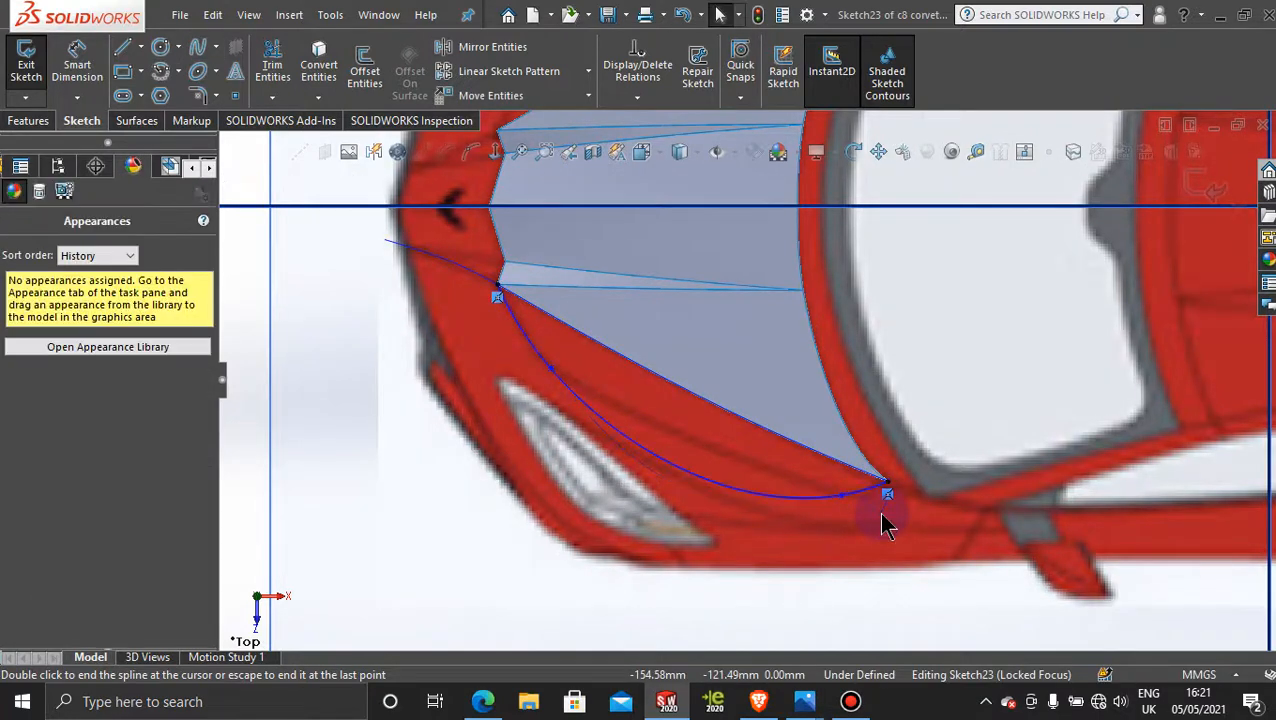
Step: Reshape the spline with the tangent handles at its two interior points to follow the body line above the headlight
left_click(704, 484)
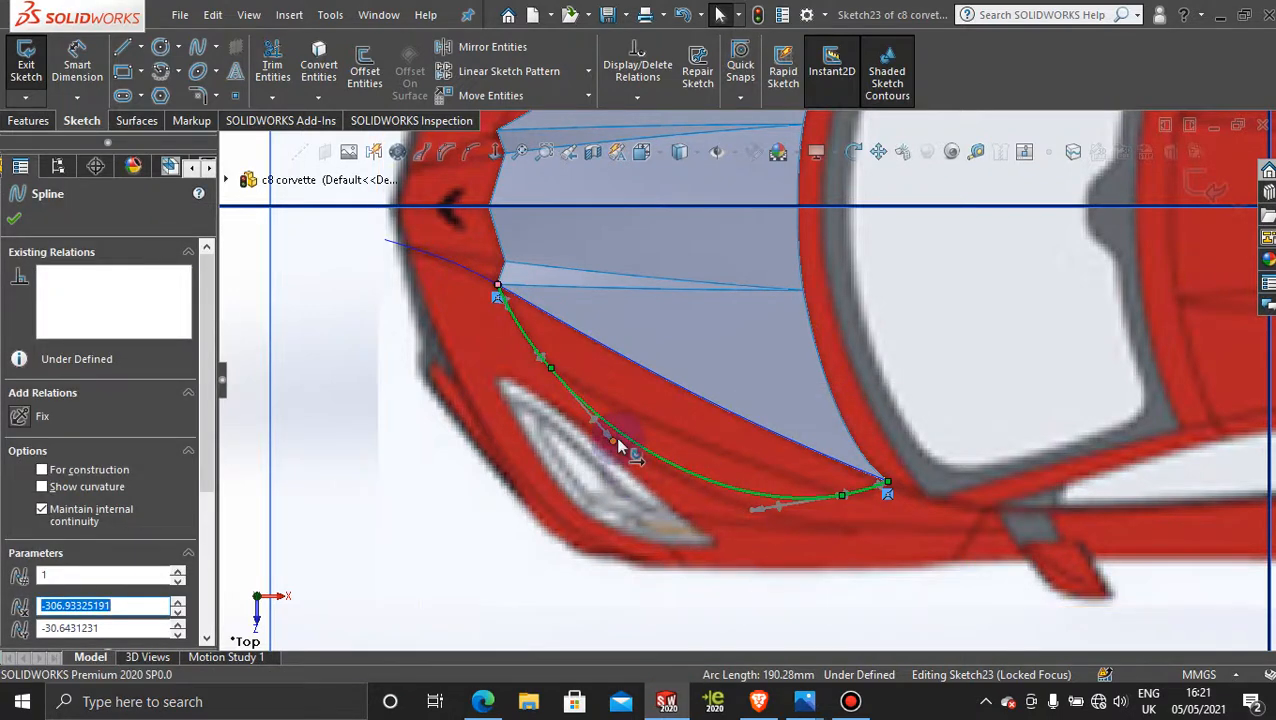
mouse_move(617, 450)
left_mouse_down()
mouse_move(617, 422)
mouse_move(584, 407)
mouse_move(598, 413)
left_mouse_up()
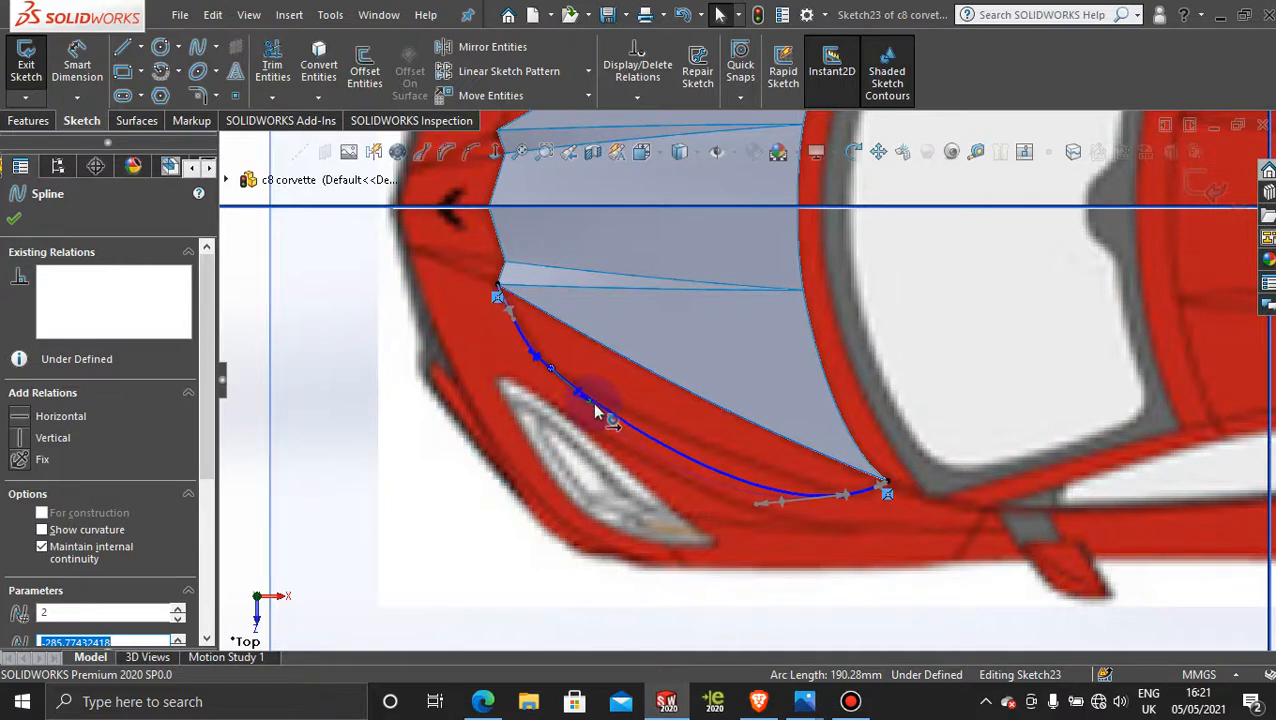
left_click_drag(757, 508, 771, 490)
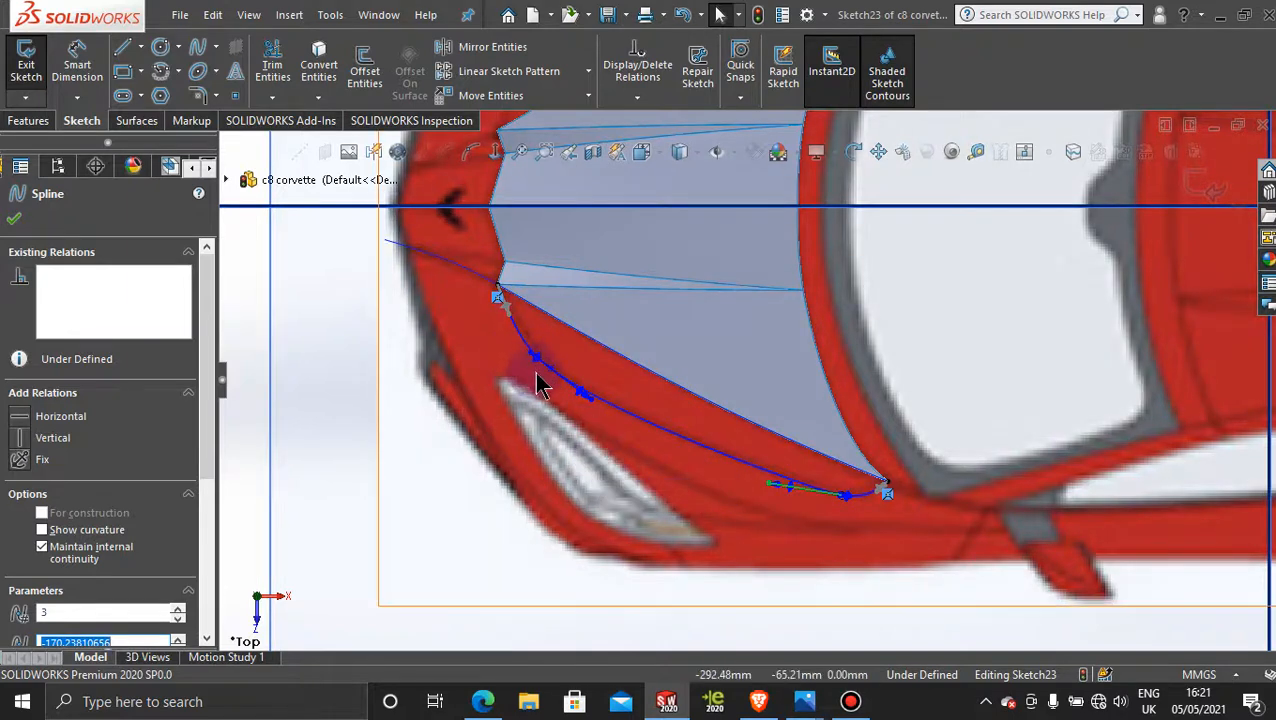
mouse_move(528, 362)
left_mouse_down()
mouse_move(545, 352)
mouse_move(541, 370)
mouse_move(531, 357)
left_mouse_up()
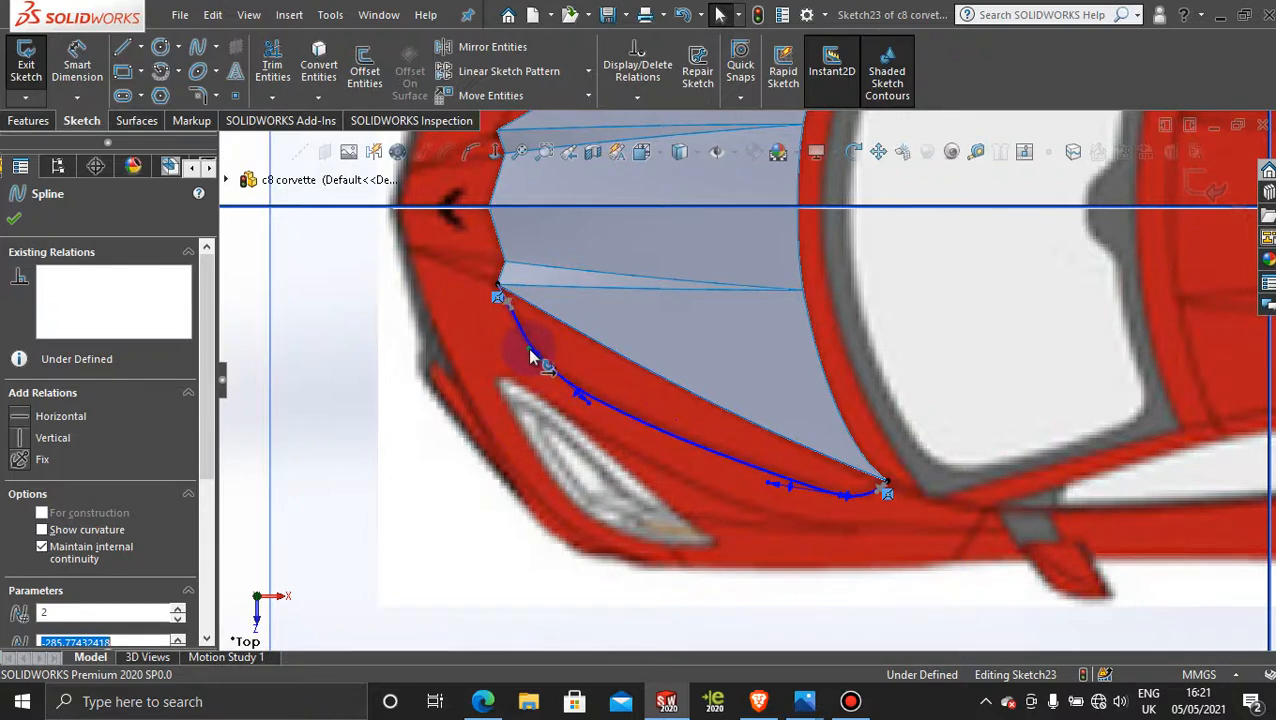
left_click_drag(531, 355, 532, 353)
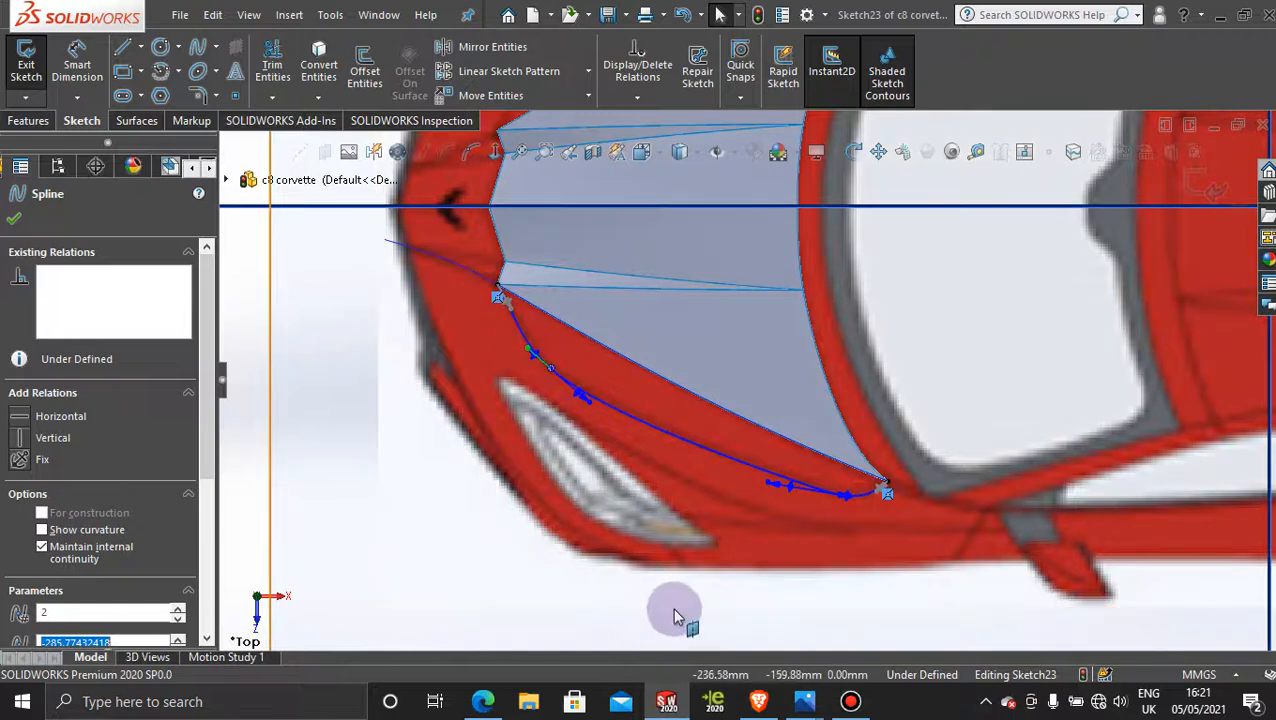
Step: Fine-tune the spline's long middle section with the facing tangent handles of its front and rear interior points
scroll(806, 541, "down", 3)
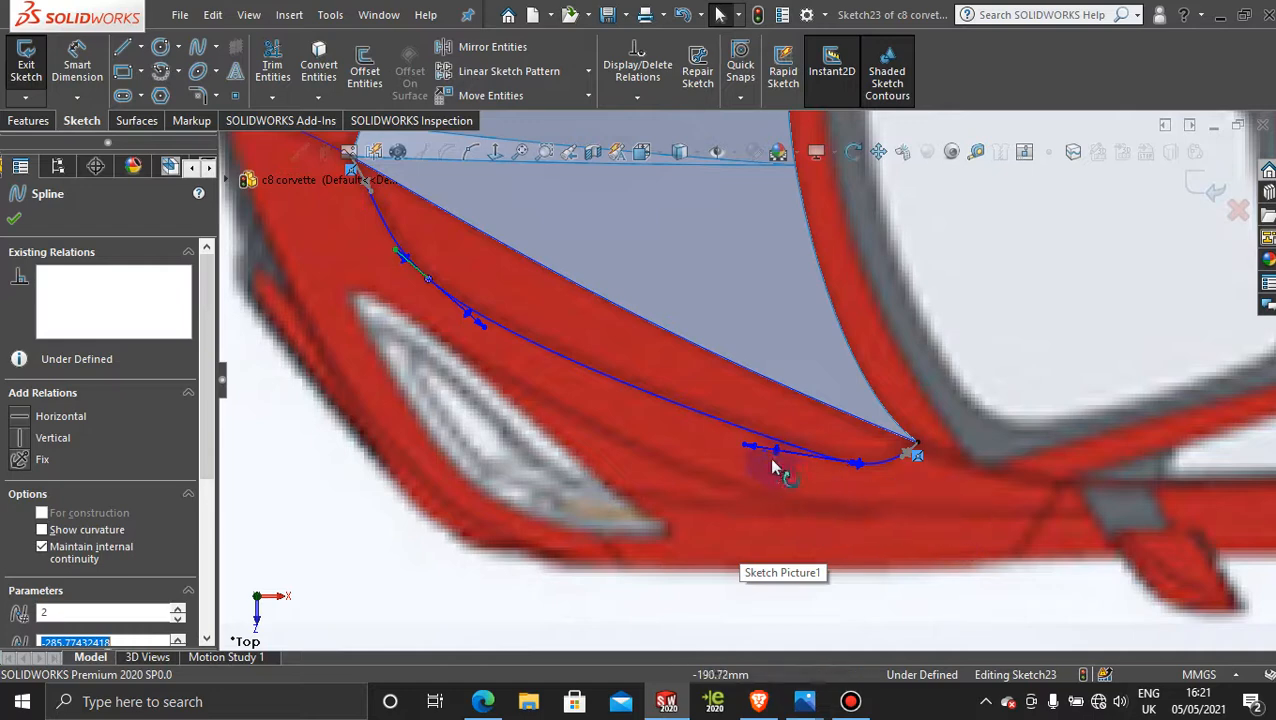
left_click(735, 443)
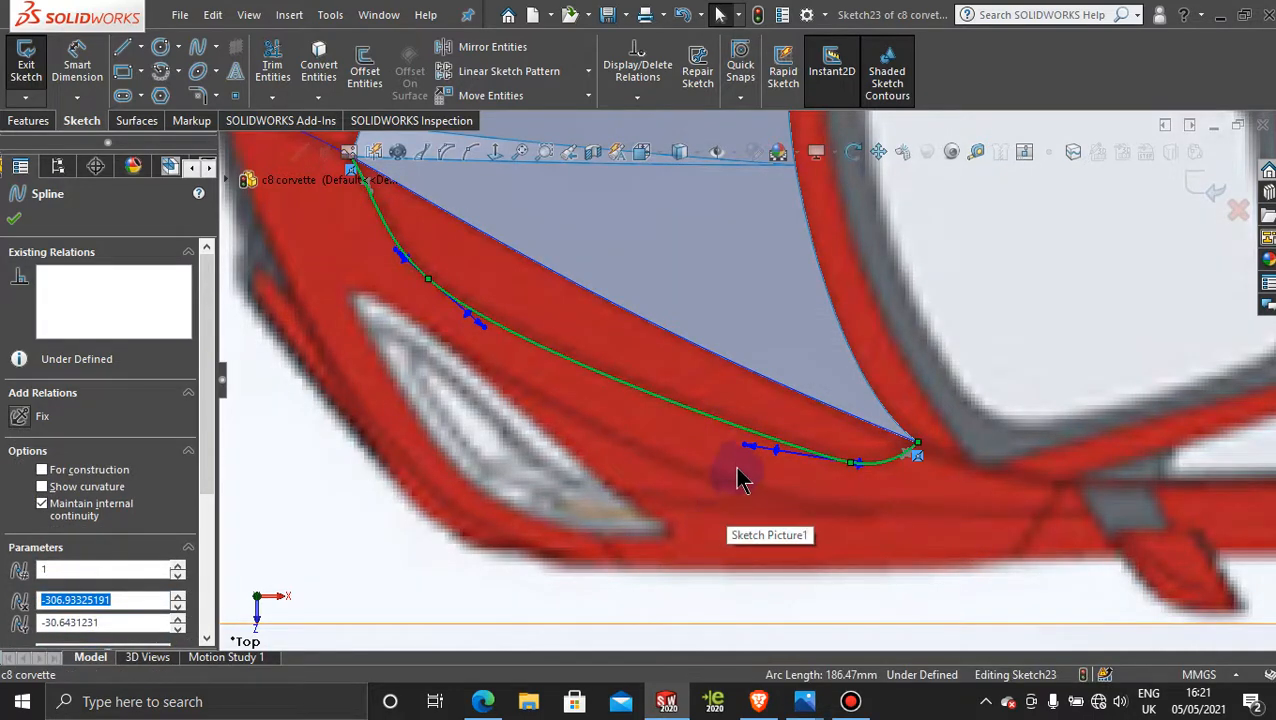
mouse_move(741, 448)
left_mouse_down()
mouse_move(750, 435)
mouse_move(752, 450)
left_mouse_up()
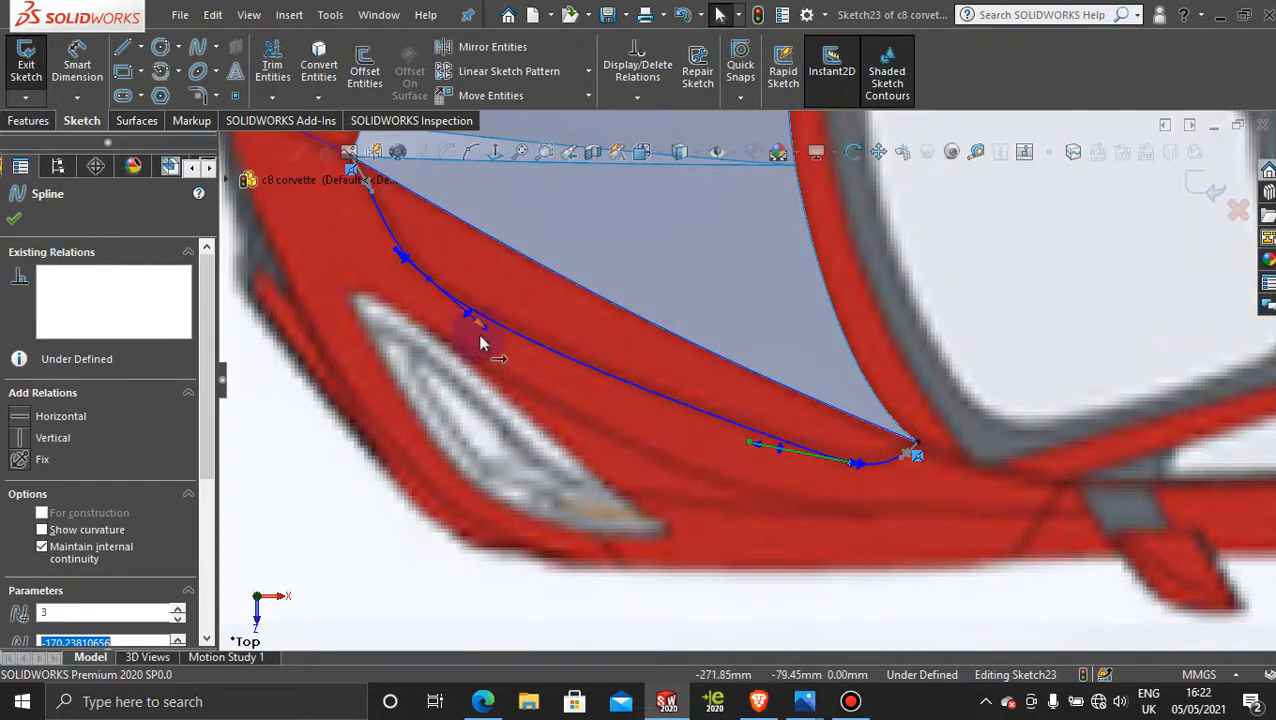
left_click_drag(492, 330, 492, 327)
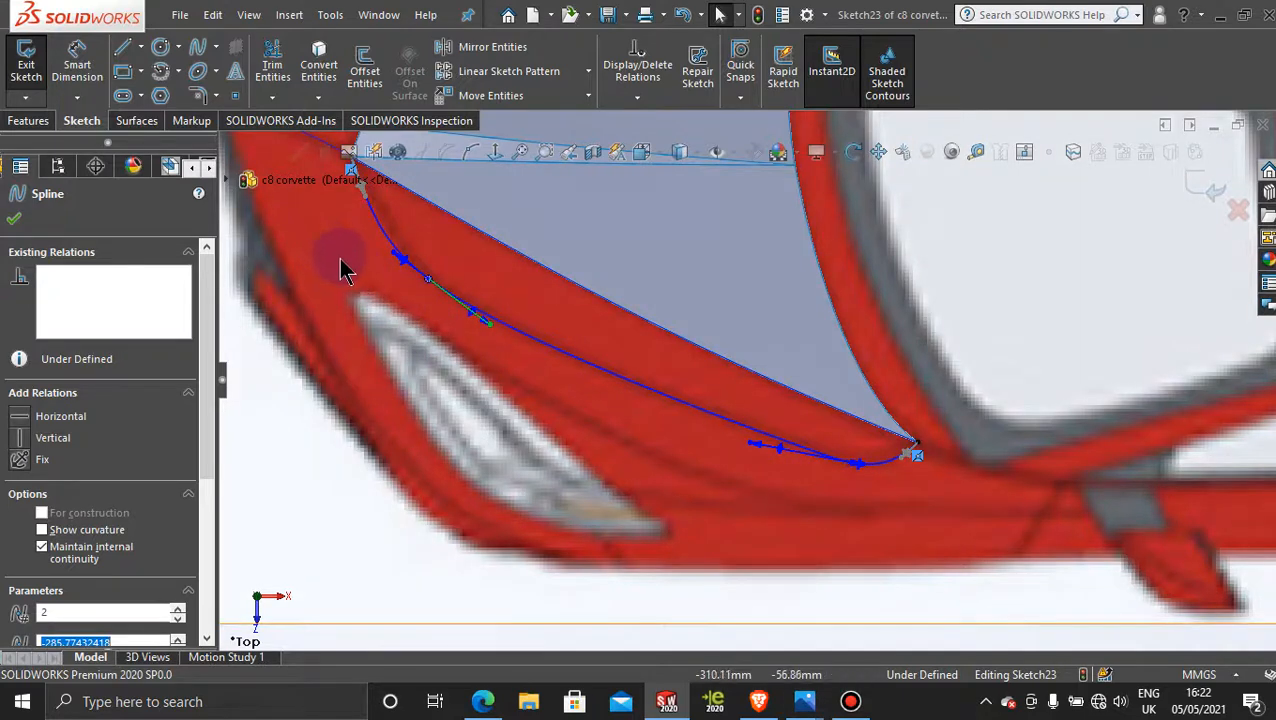
Step: Adjust the forward tangent handle of the spline's front interior point to refine the curve near the hood's front corner
scroll(393, 305, "up", 3)
scroll(547, 353, "down", 4)
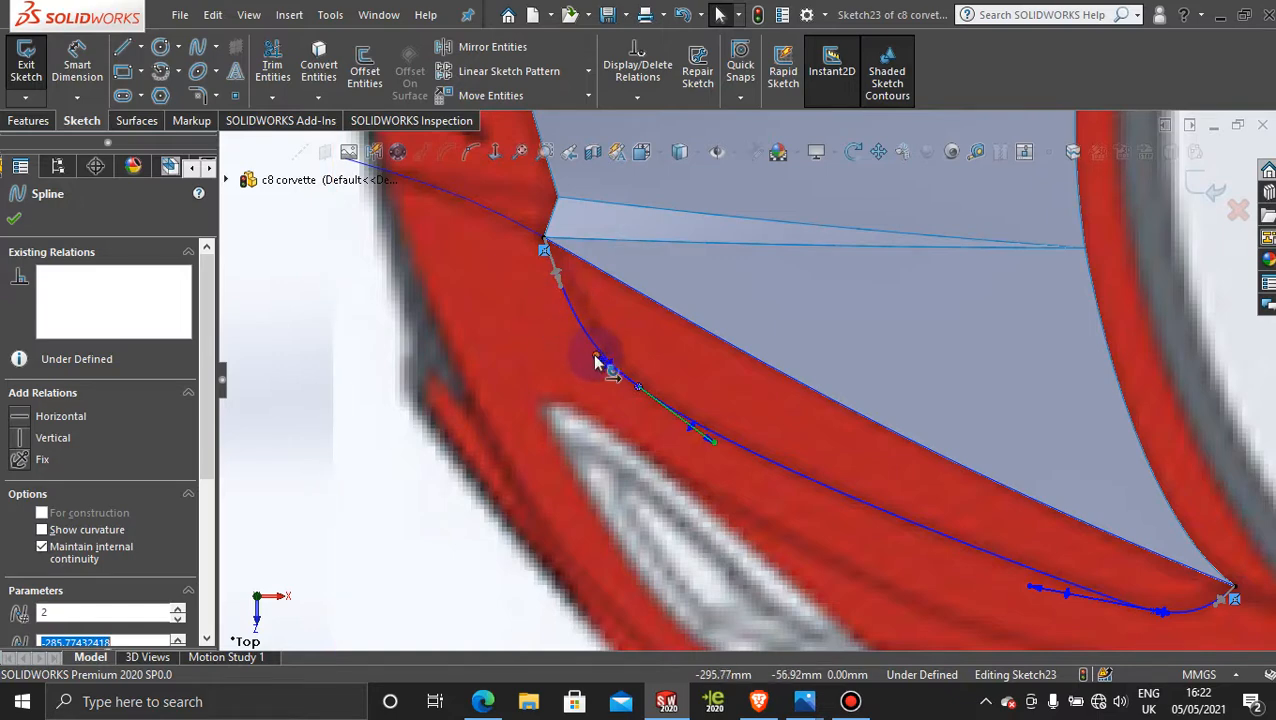
left_click_drag(596, 357, 610, 365)
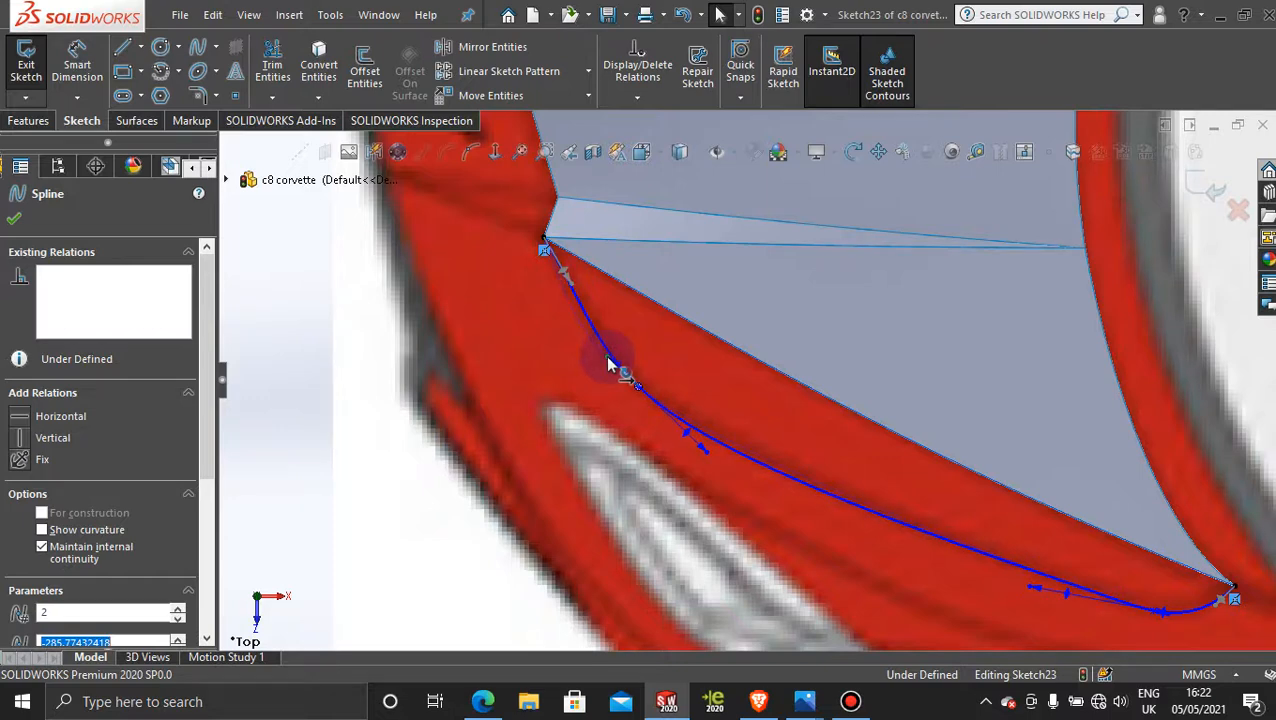
left_click_drag(607, 365, 607, 363)
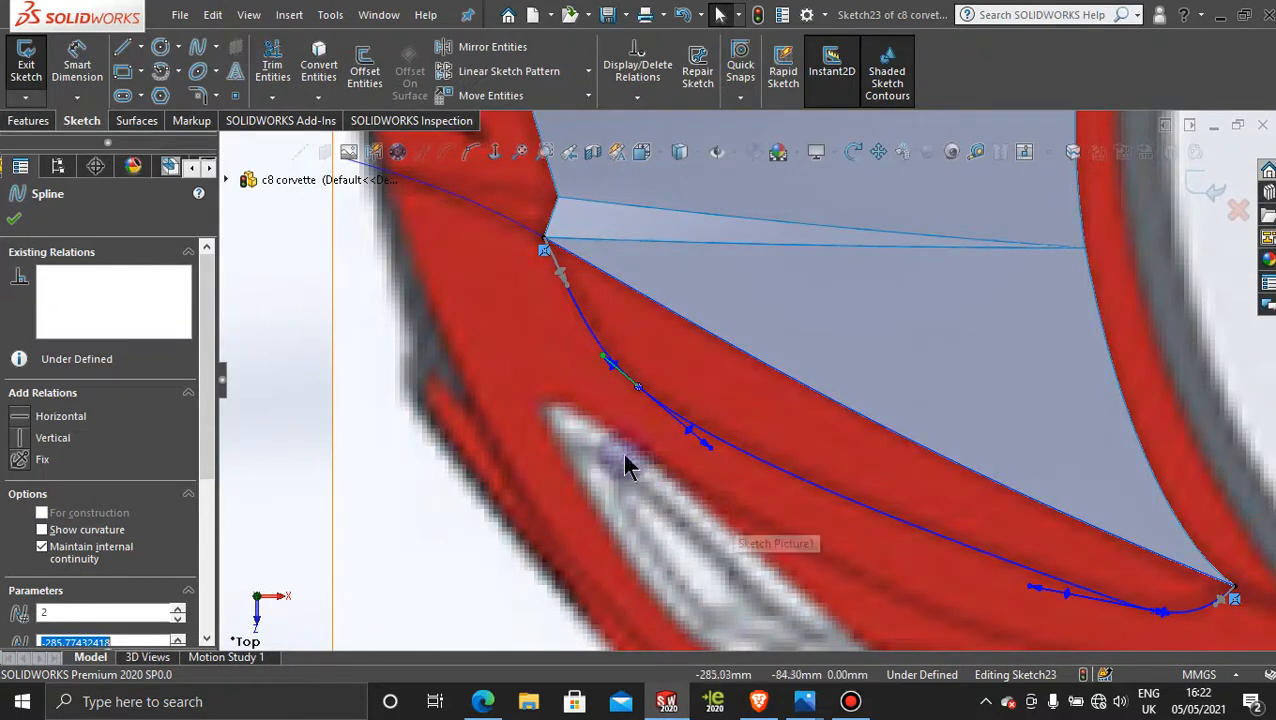
Step: Move the spline's front interior point slightly toward the headlight and refine the curve with its rearward tangent handle
mouse_move(638, 399)
left_mouse_down()
mouse_move(661, 419)
mouse_move(651, 402)
left_mouse_up()
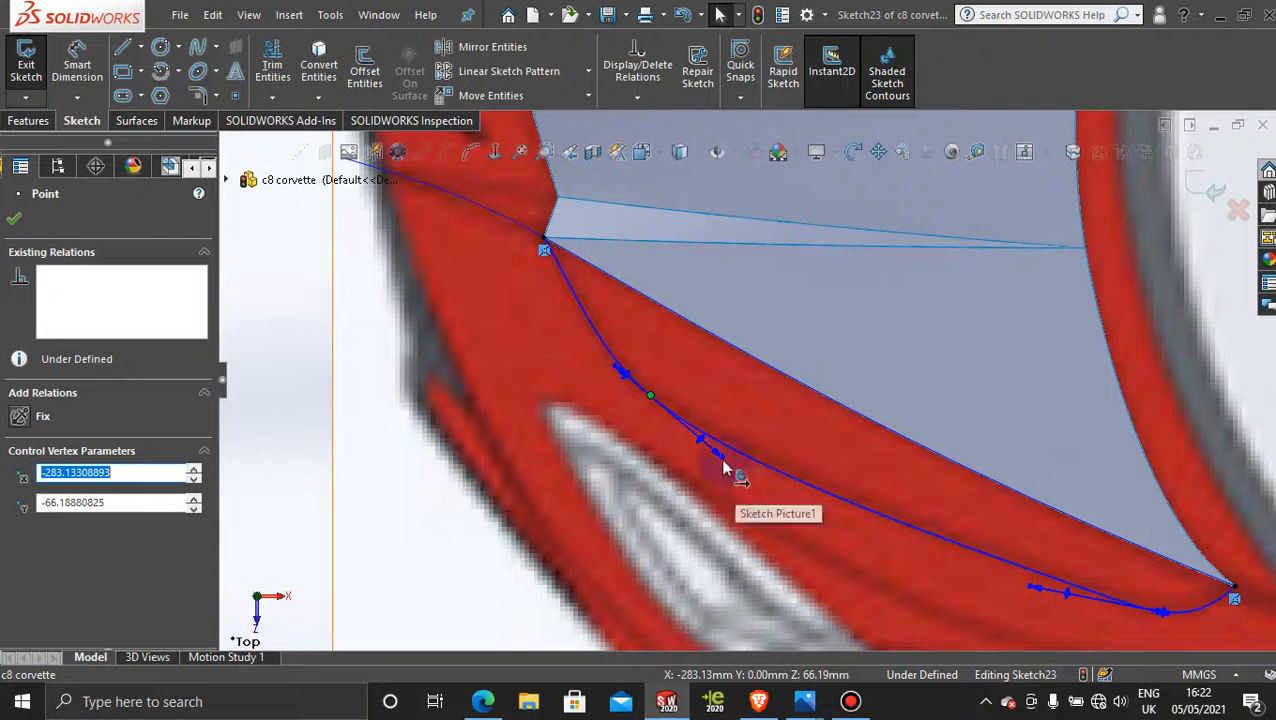
left_click(726, 465)
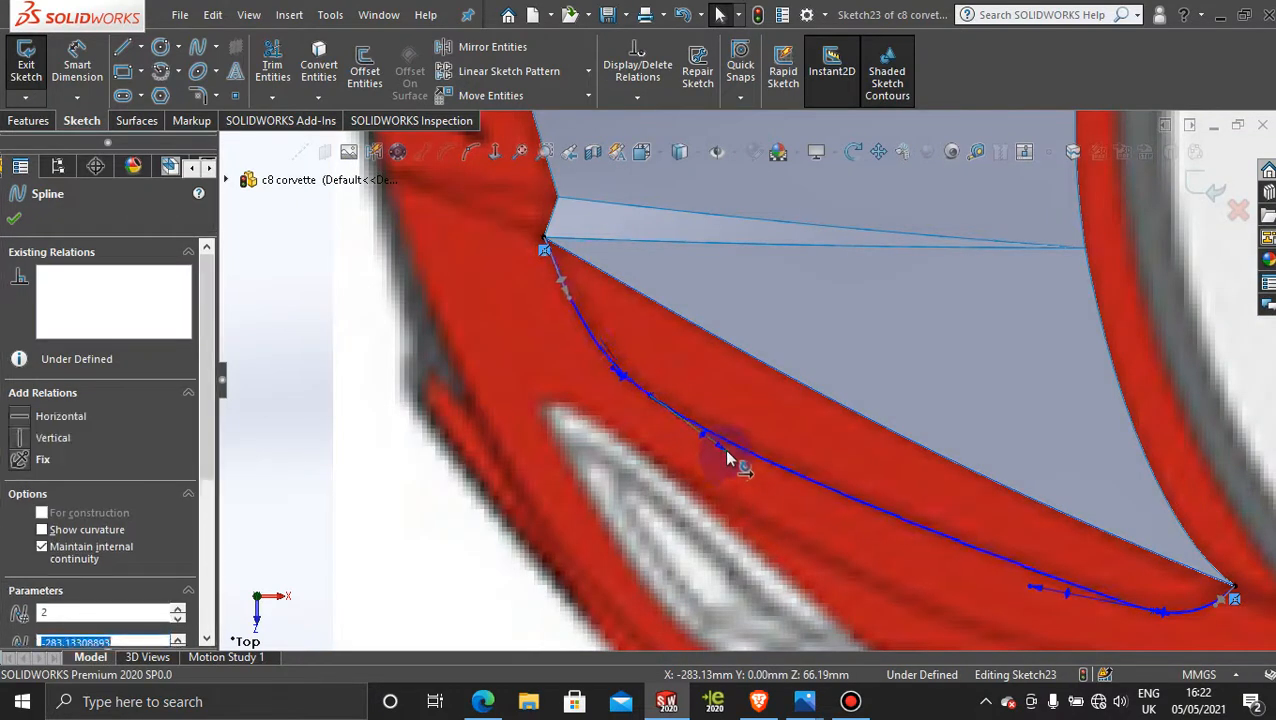
left_click_drag(722, 460, 721, 459)
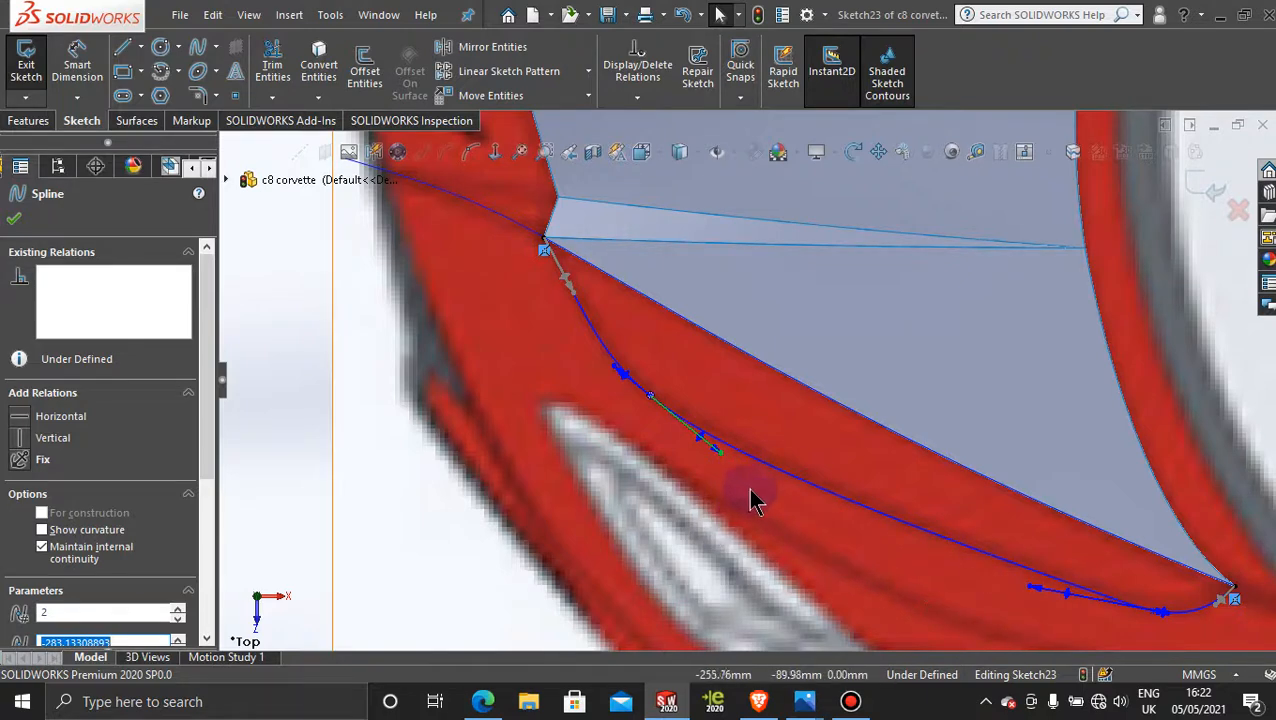
left_click_drag(740, 480, 724, 458)
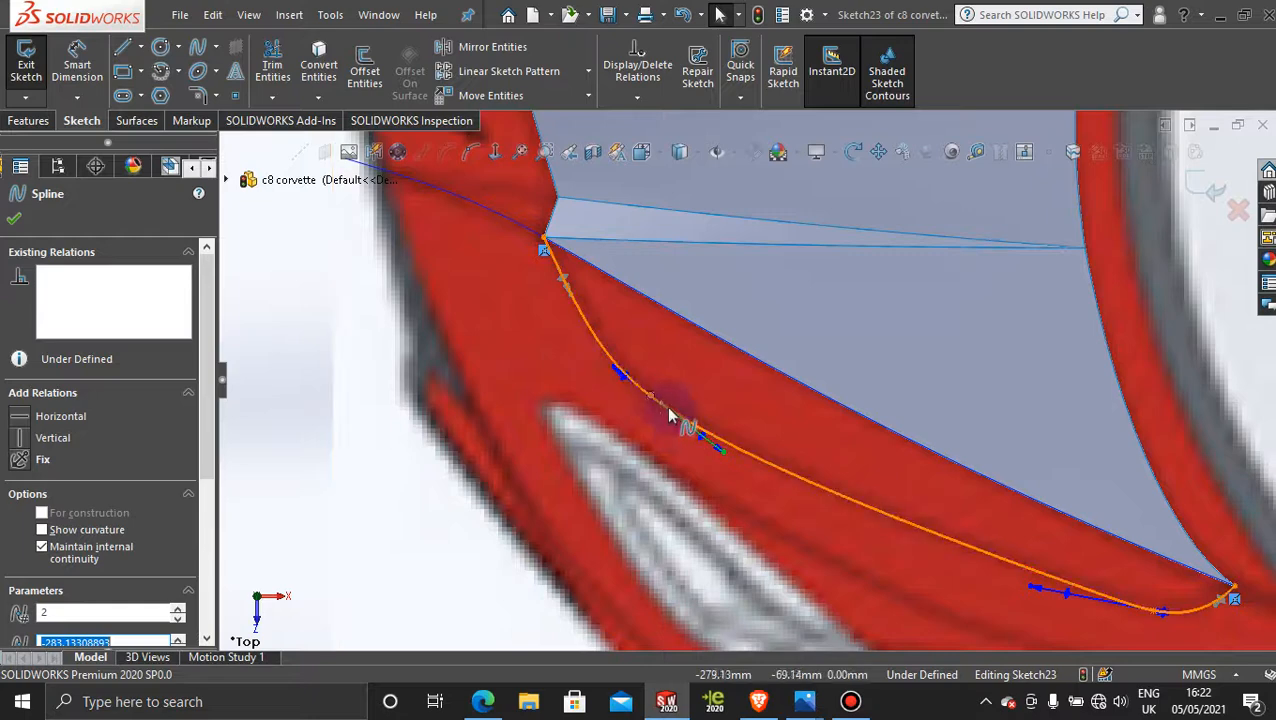
Step: Settle the spline's front interior point at about X -283.13, Y -65.14 mm and exit the sketch
left_click(650, 397)
mouse_move(650, 397)
left_mouse_down()
mouse_move(630, 375)
mouse_move(661, 411)
mouse_move(646, 395)
left_mouse_up()
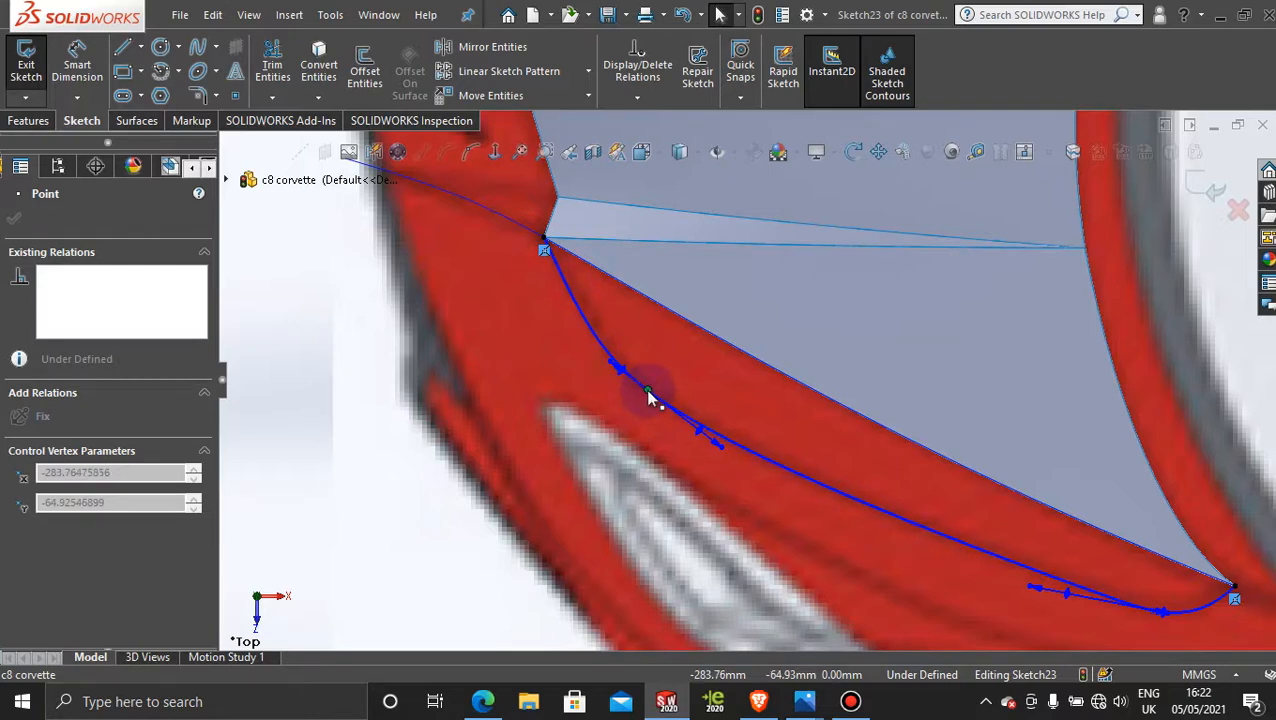
left_click_drag(648, 392, 651, 394)
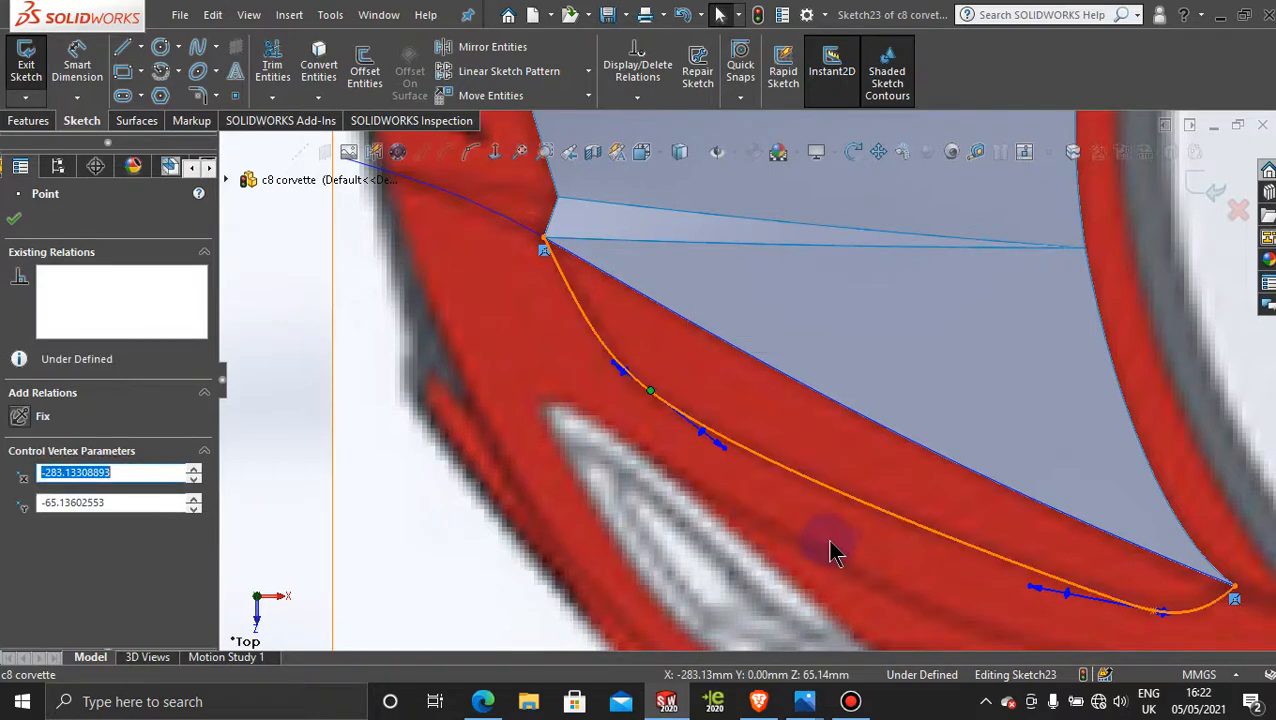
scroll(845, 563, "up", 3)
scroll(846, 563, "up", 3)
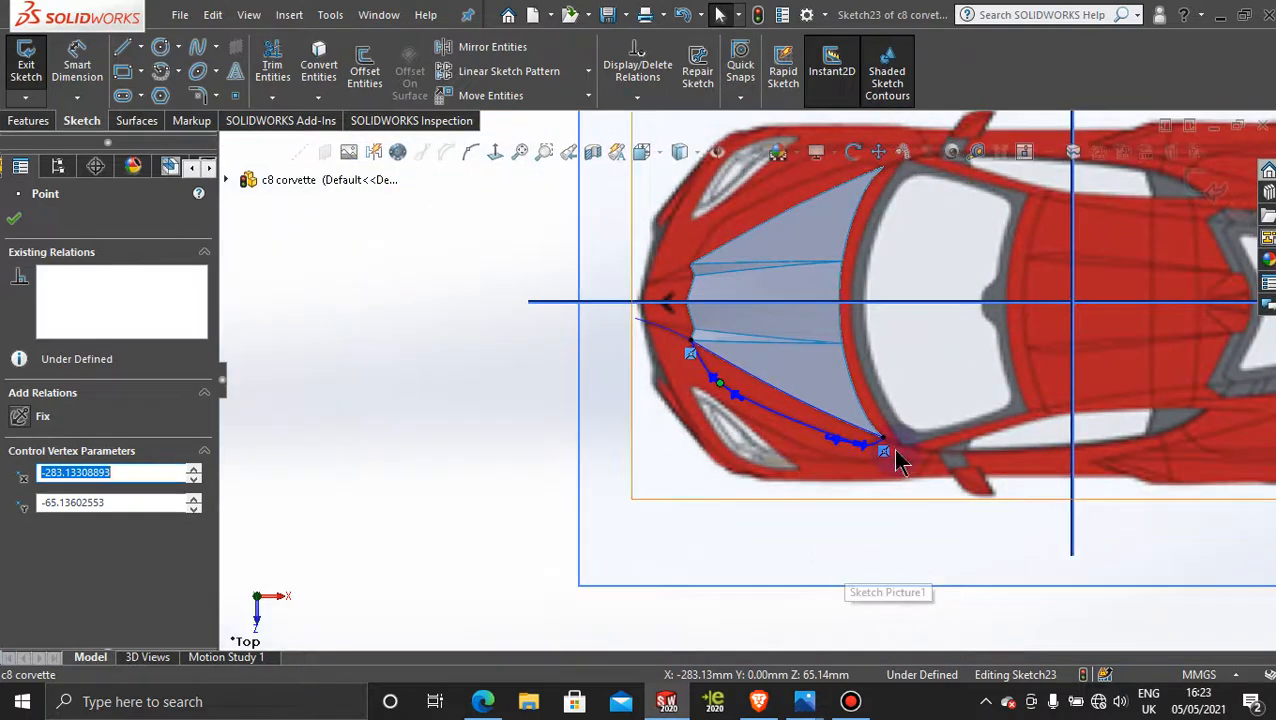
scroll(900, 456, "down", 3)
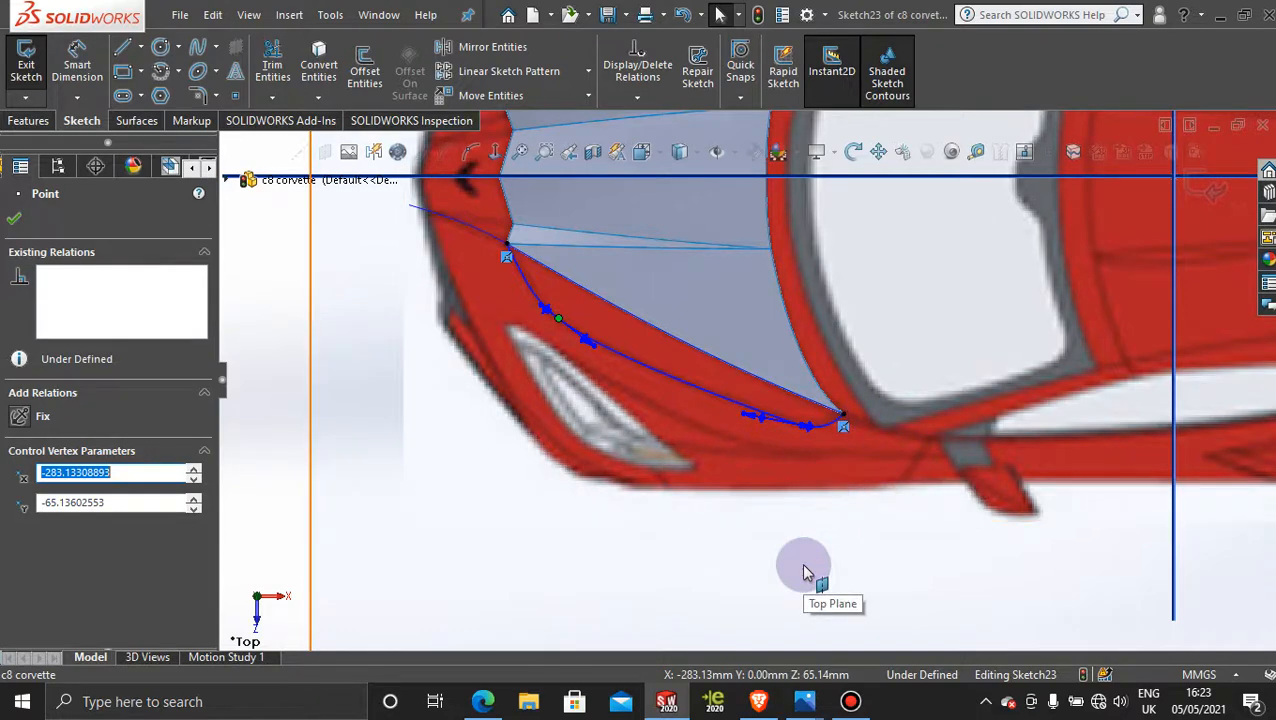
left_click(1204, 192)
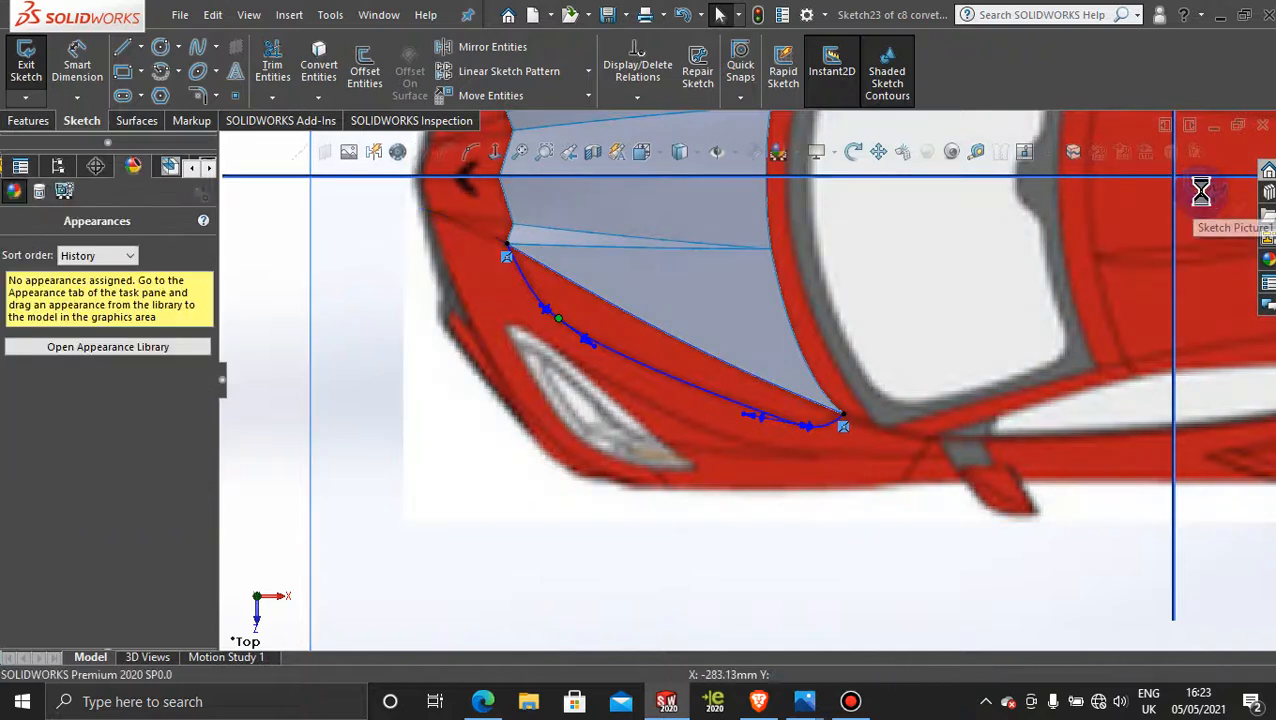
left_click(584, 574)
scroll(590, 576, "up", 4)
middle_click_drag(635, 588, 665, 537)
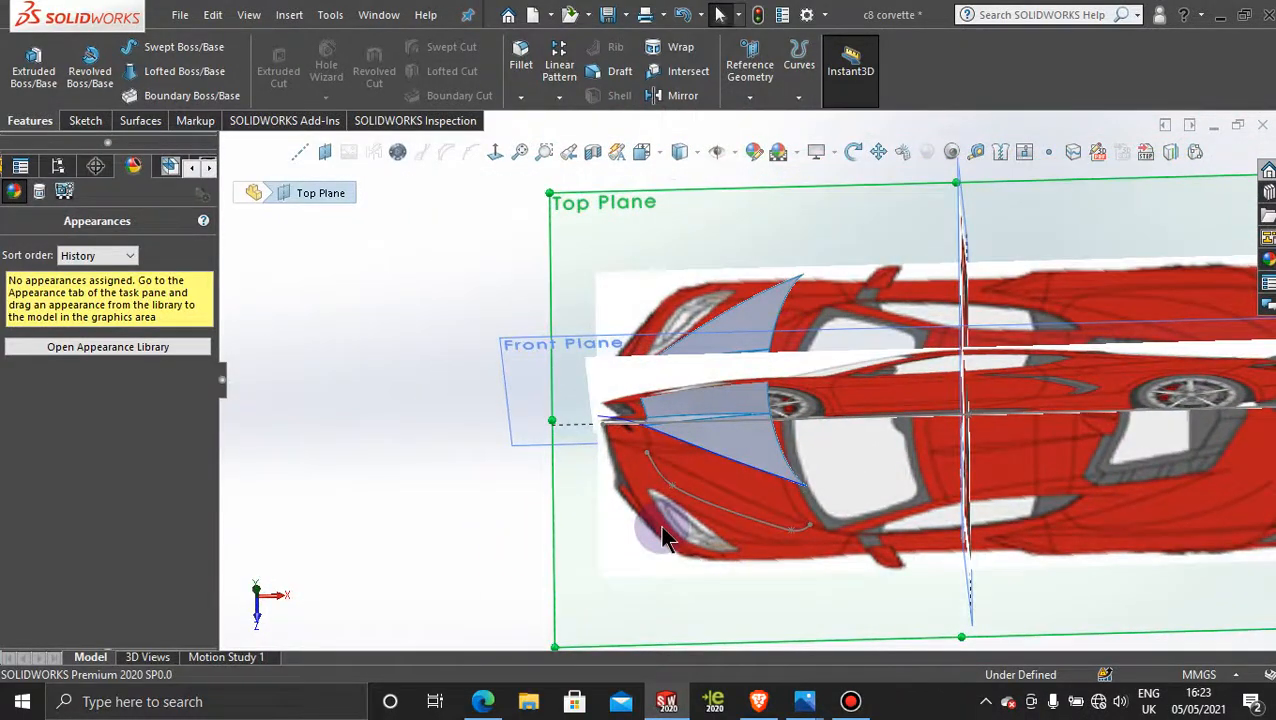
left_click(850, 701)
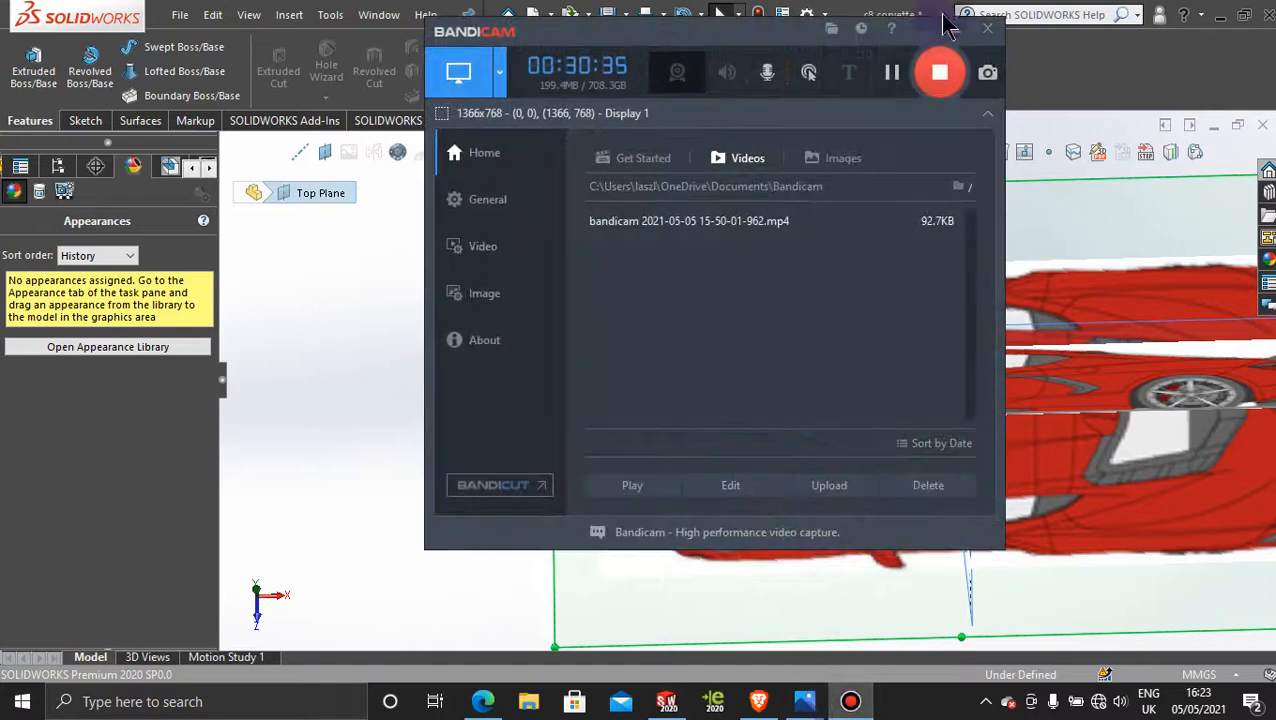
left_click(892, 73)
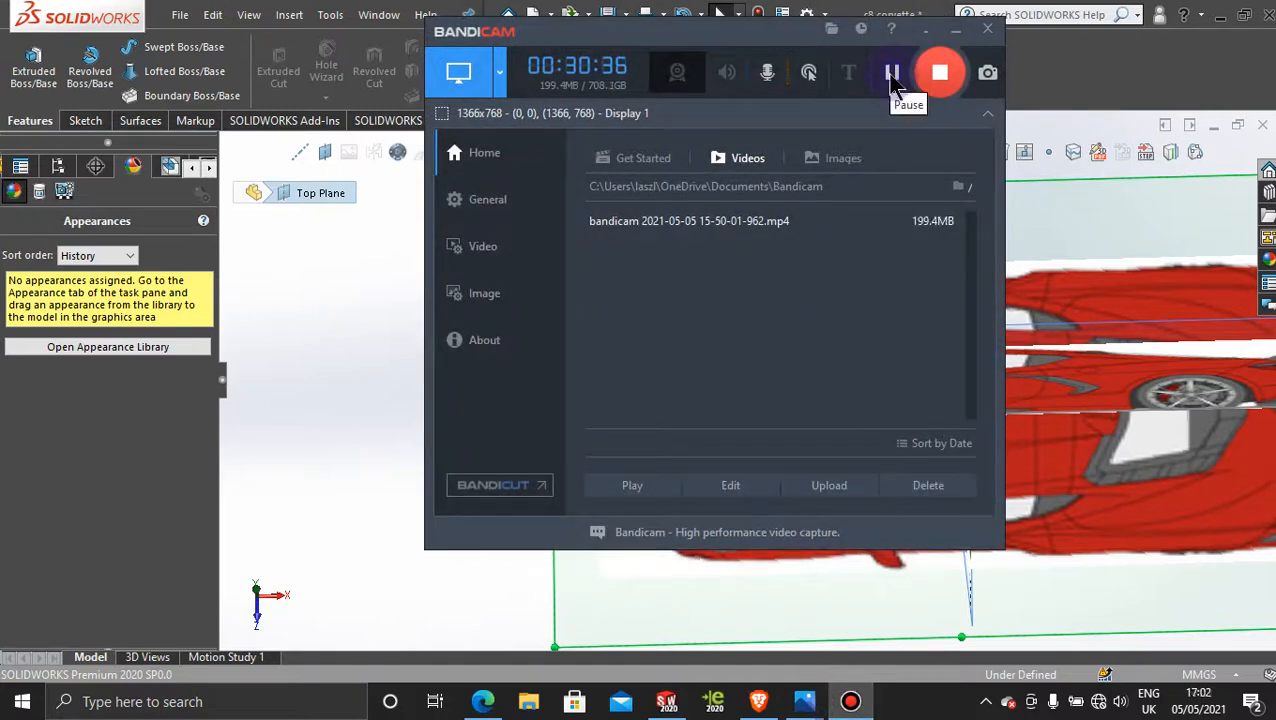
left_click(956, 30)
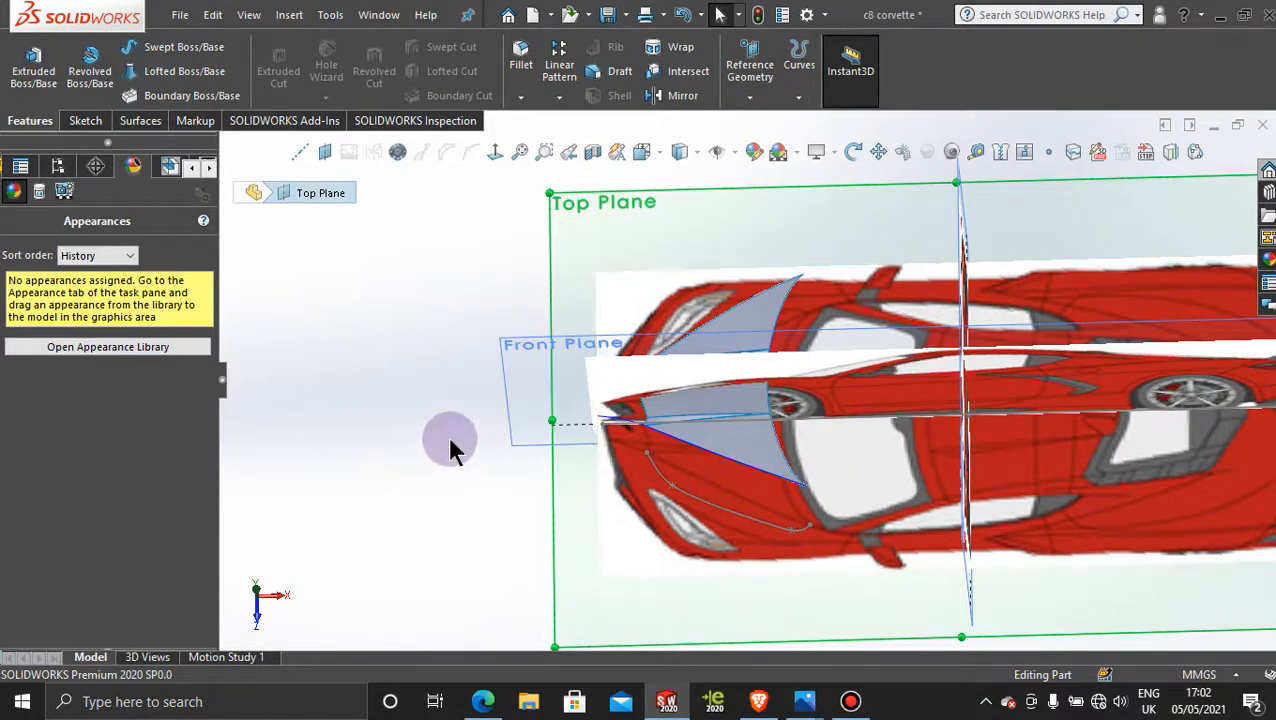
middle_click_drag(450, 450, 466, 353)
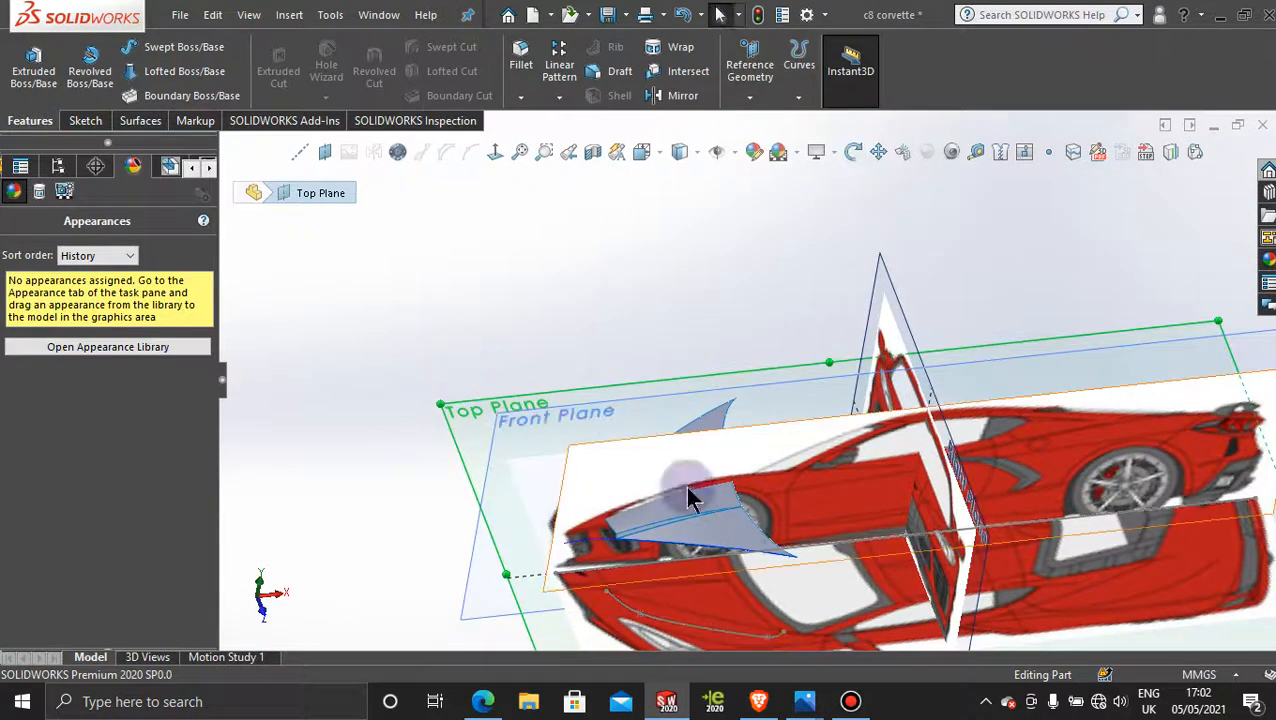
scroll(783, 525, "up", 3)
scroll(737, 483, "down", 3)
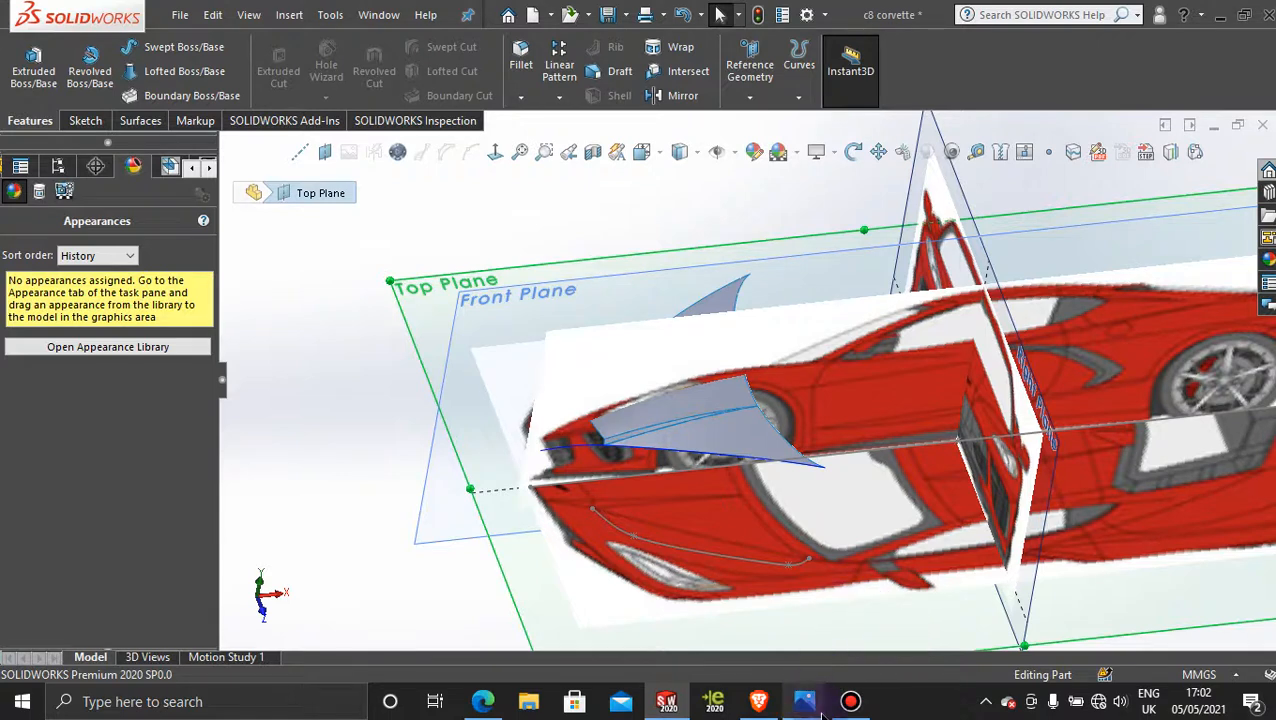
Step: Switch to the Photos picture 2020-Chevrolet-Corvette-C8-front.jpg and enlarge it to examine the body lines between hood and headlights
mouse_move(814, 690)
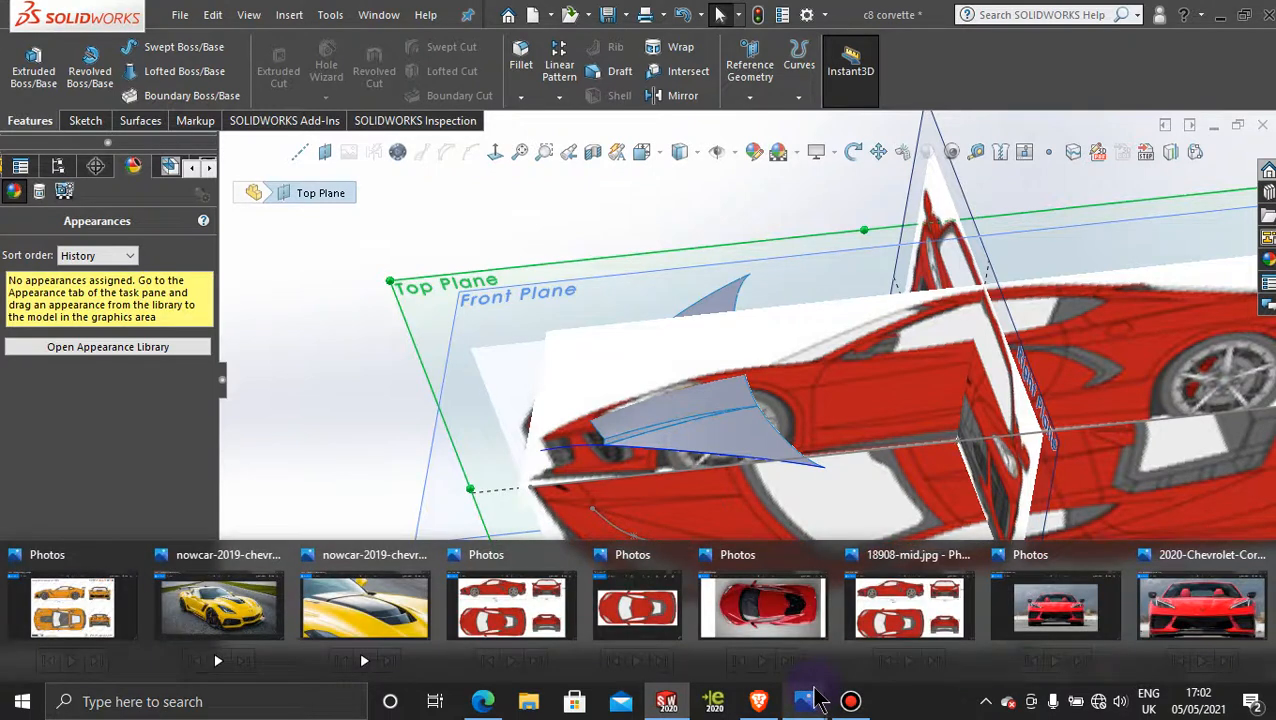
left_click(1195, 610)
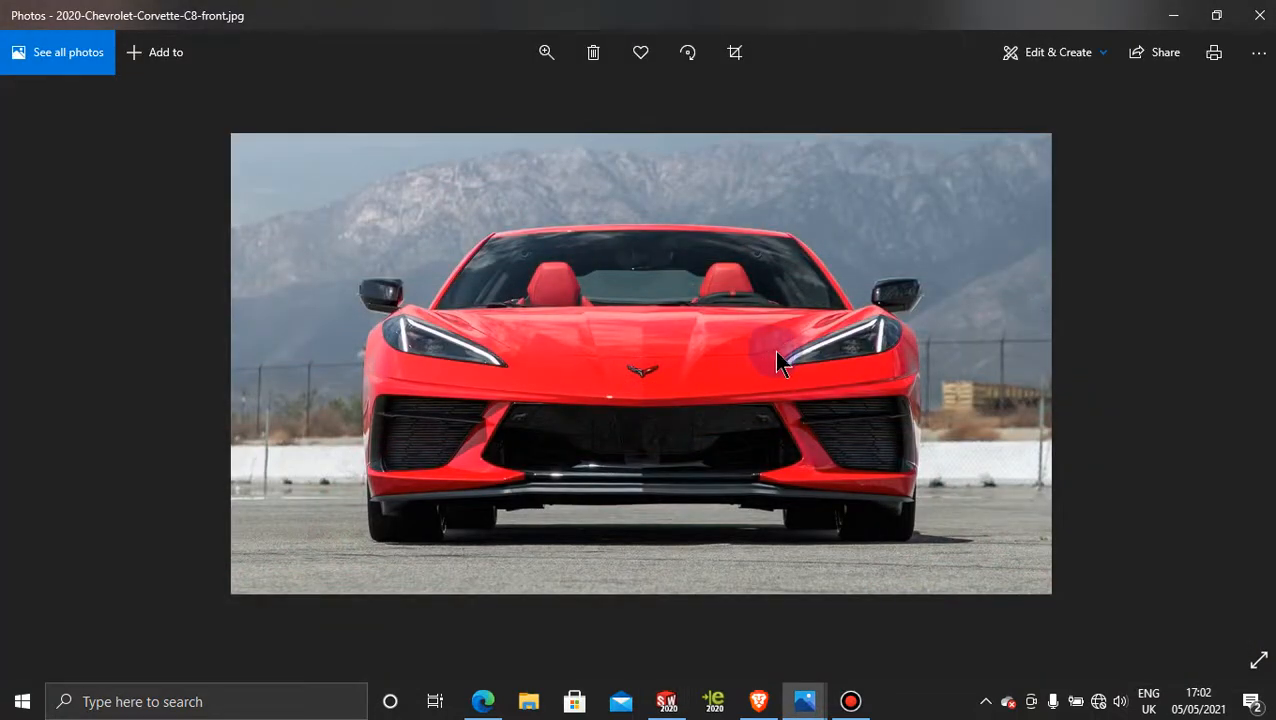
left_click(550, 56)
left_click_drag(462, 101, 530, 101)
left_click(862, 337)
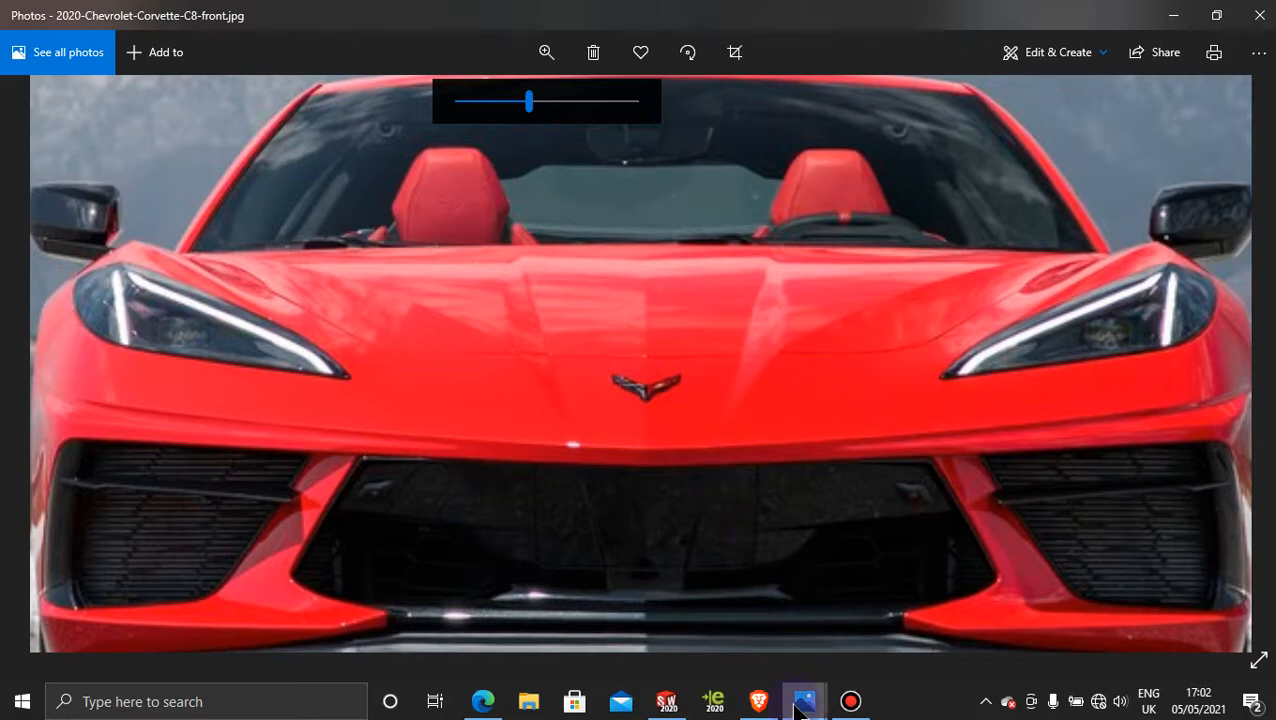
Step: Rotate and enlarge the GM-SCOAST-C8TOP.jpg photo to examine the front hood's body lines from above, and return to SOLIDWORKS
mouse_move(797, 708)
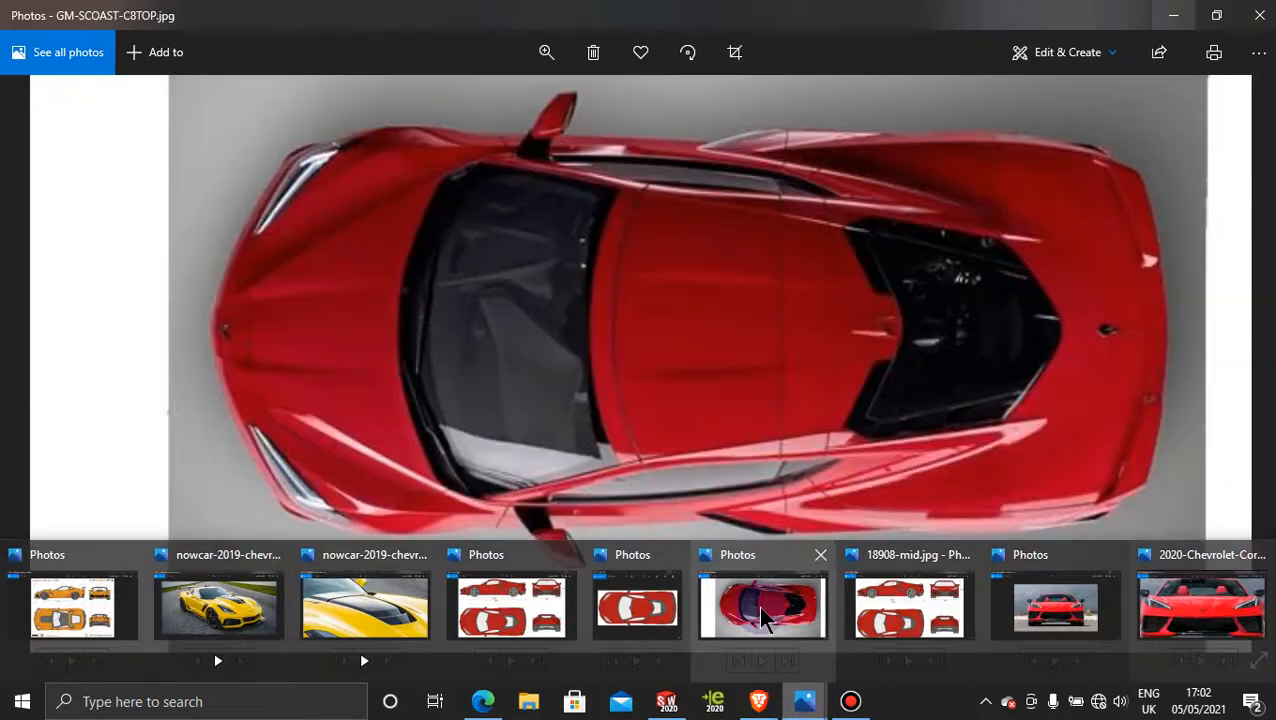
left_click(758, 605)
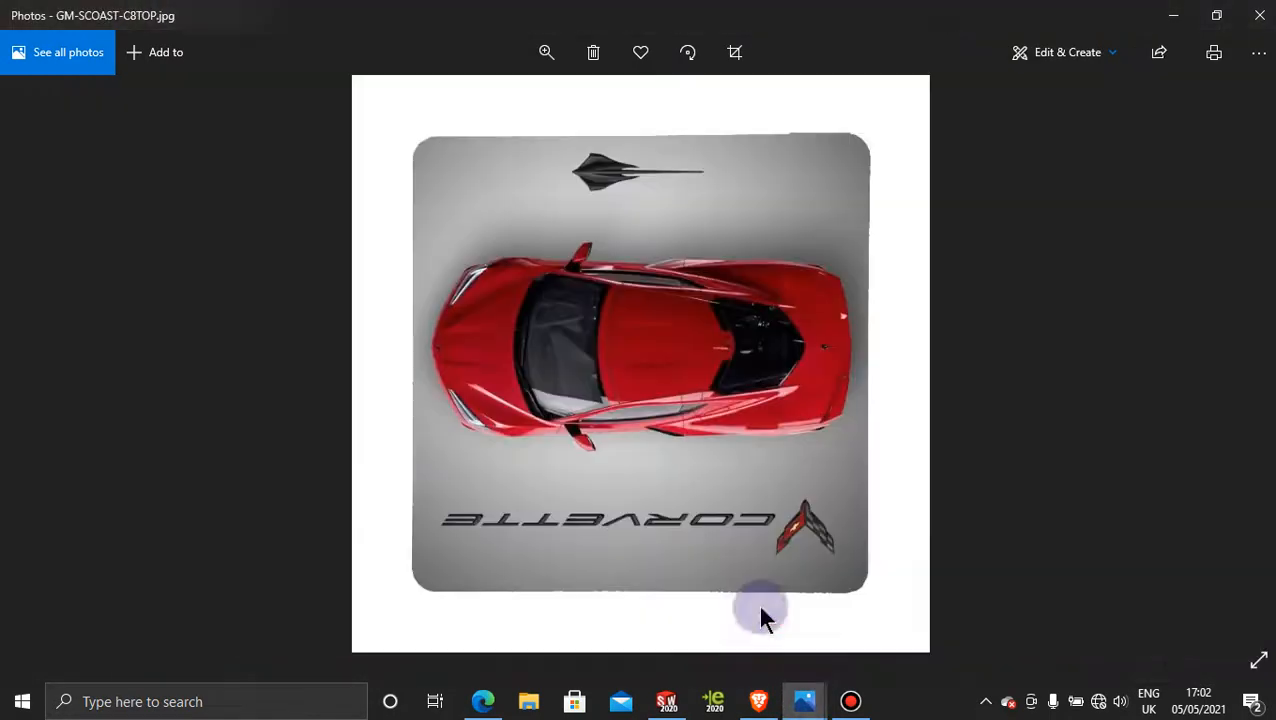
left_click(688, 52)
left_click(546, 56)
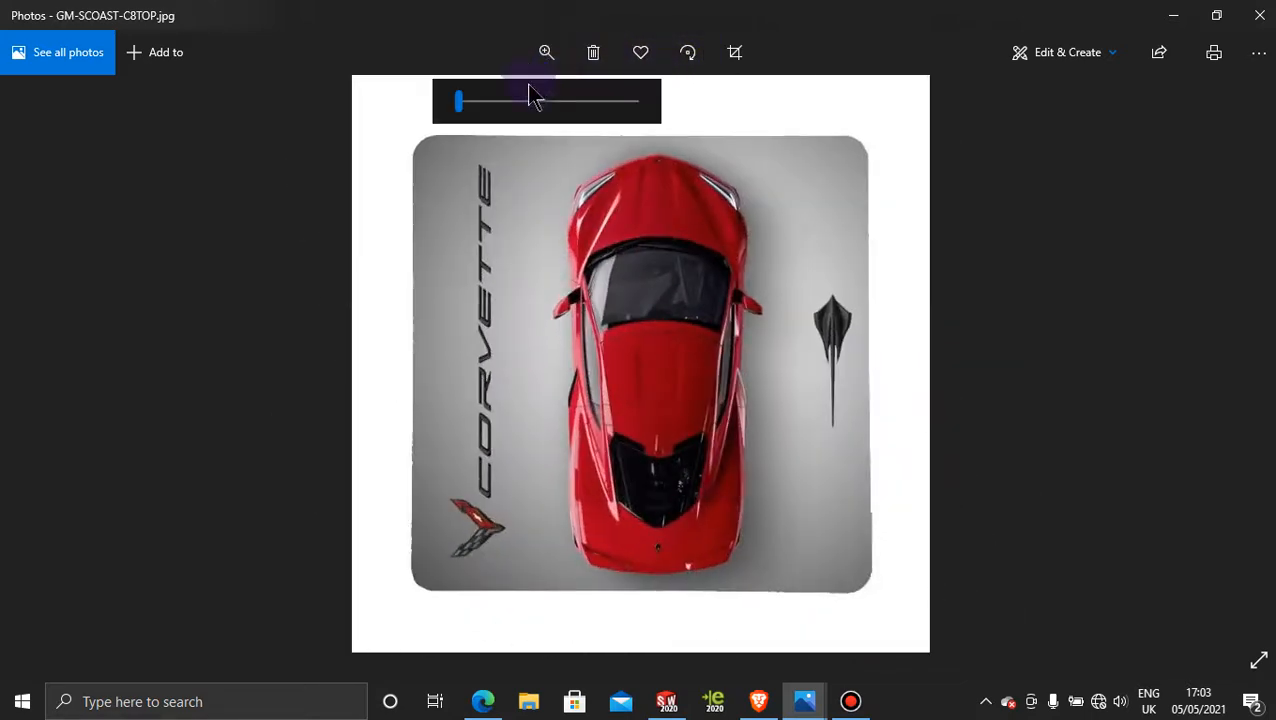
left_click(489, 101)
left_click_drag(489, 101, 536, 99)
left_click_drag(731, 375, 713, 590)
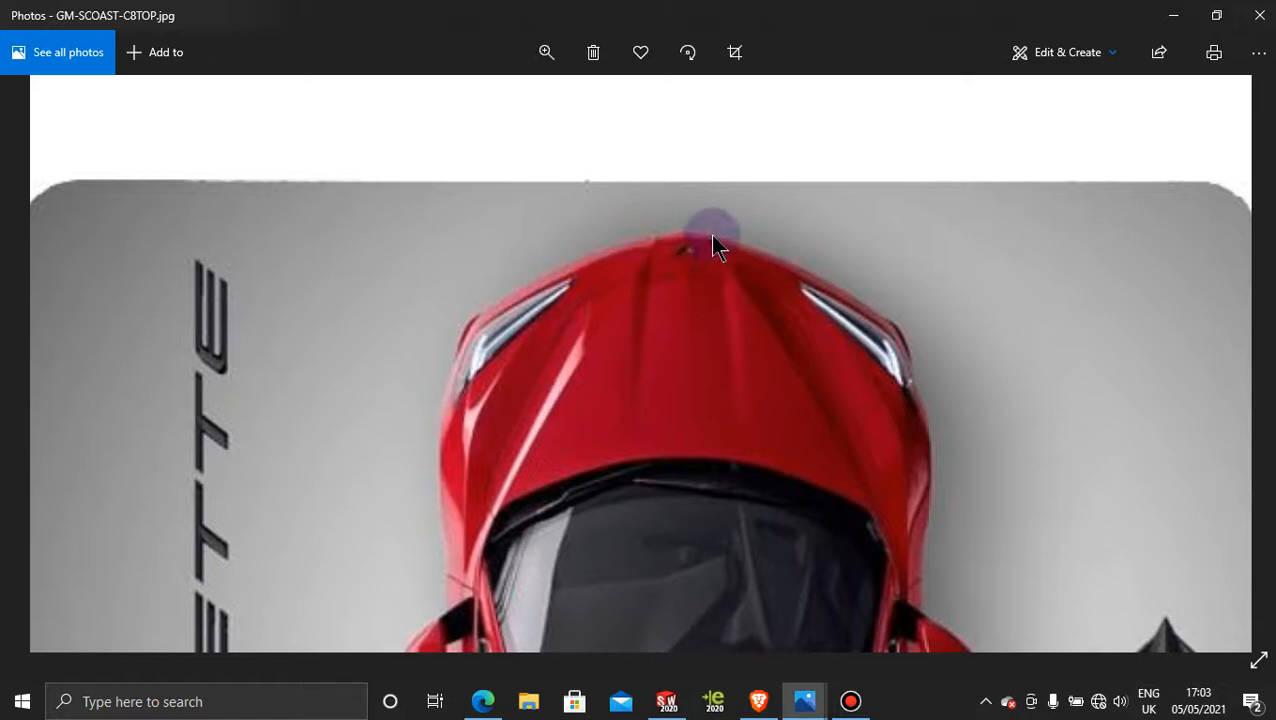
left_click(1174, 16)
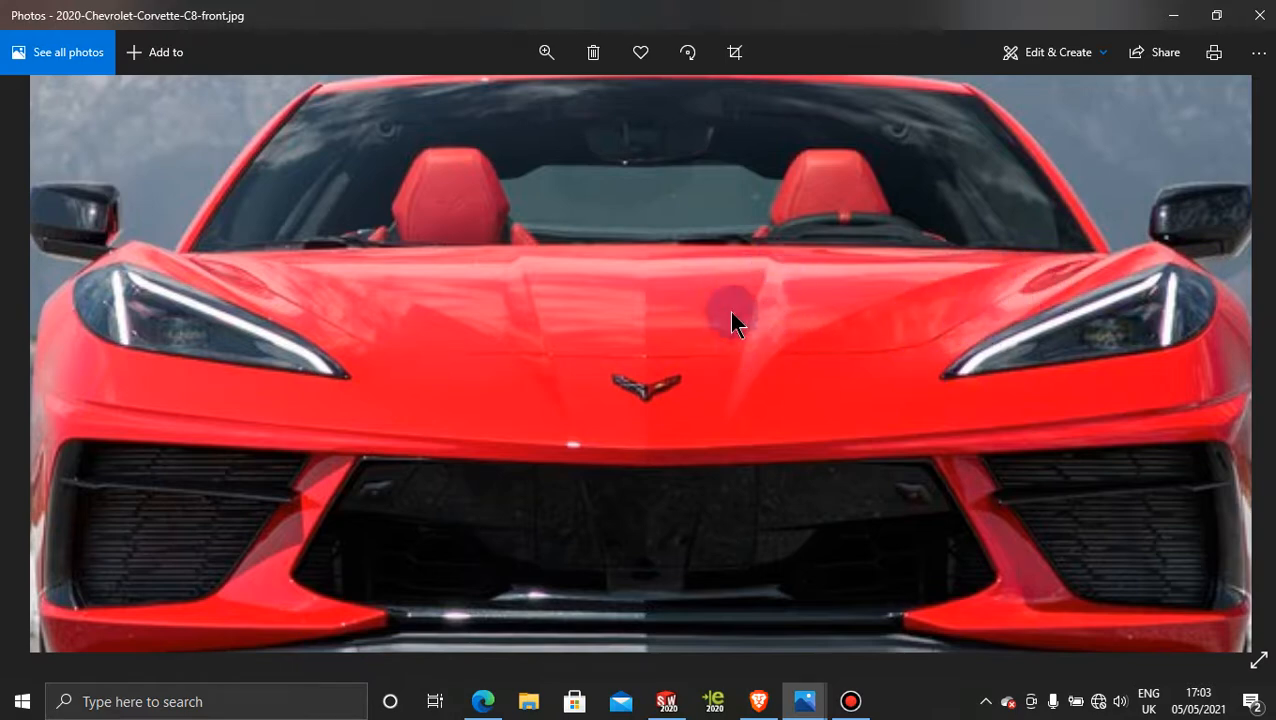
left_click(1173, 15)
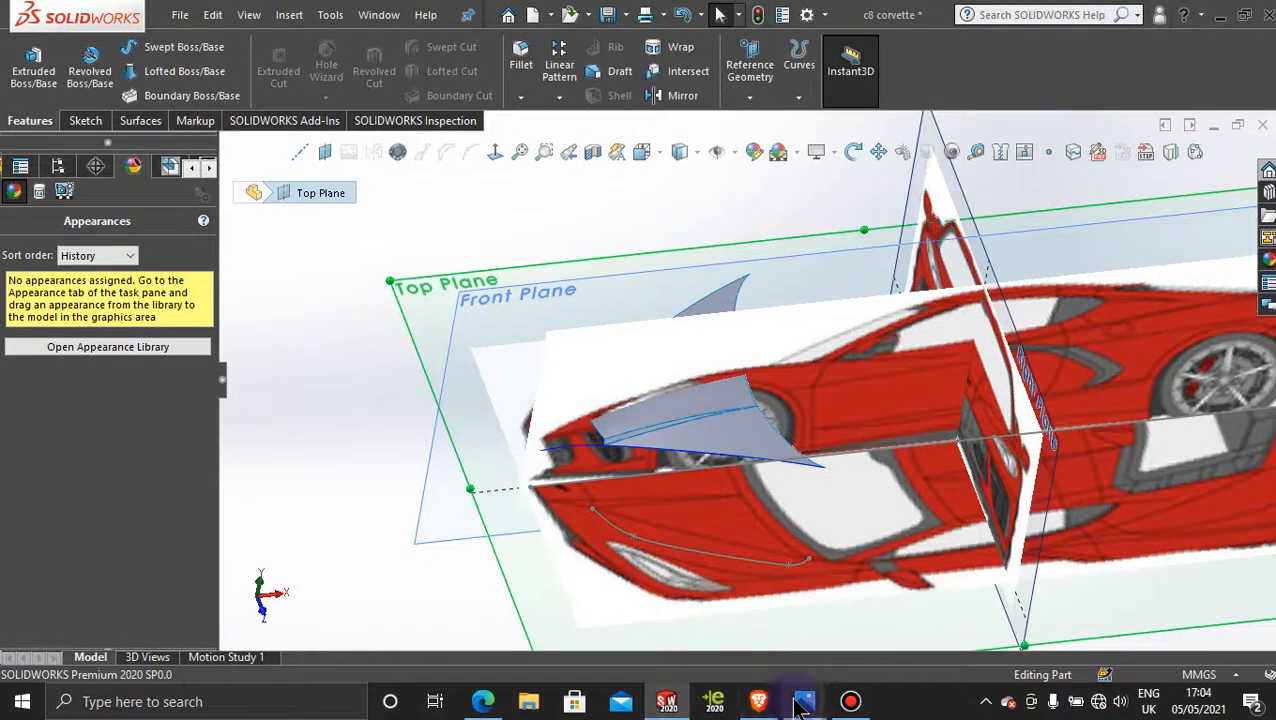
mouse_move(804, 706)
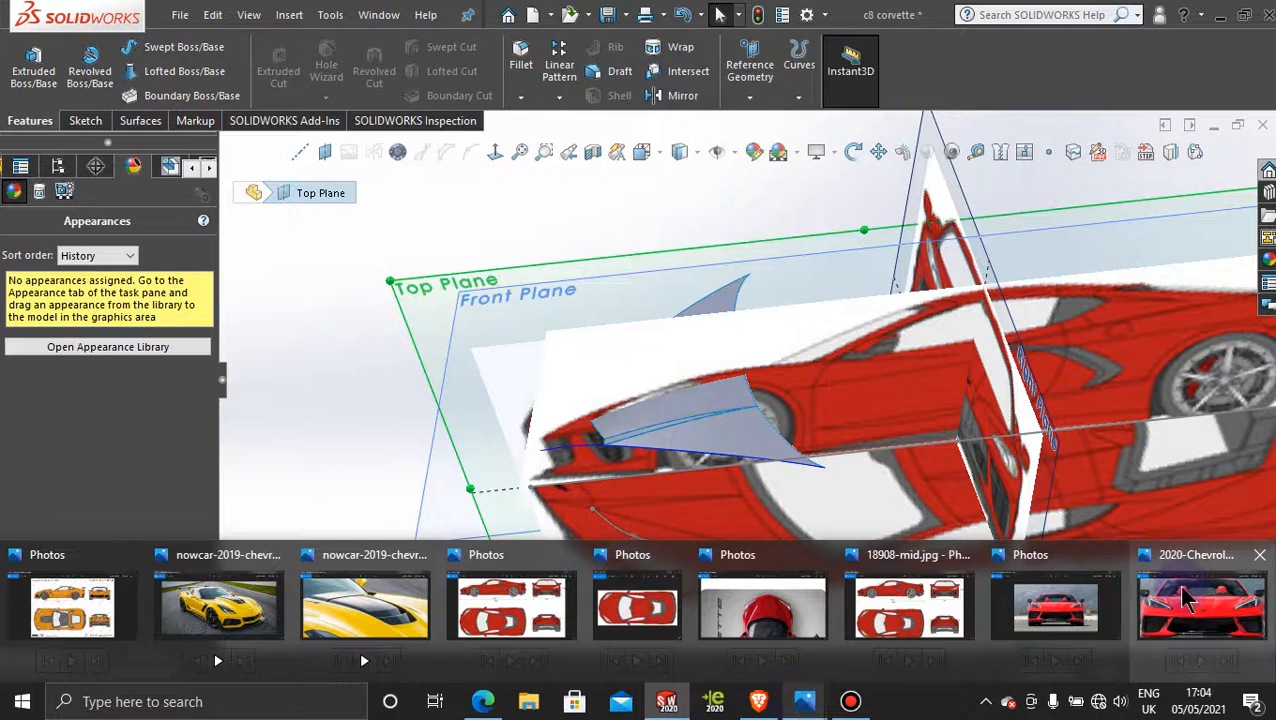
mouse_move(1185, 597)
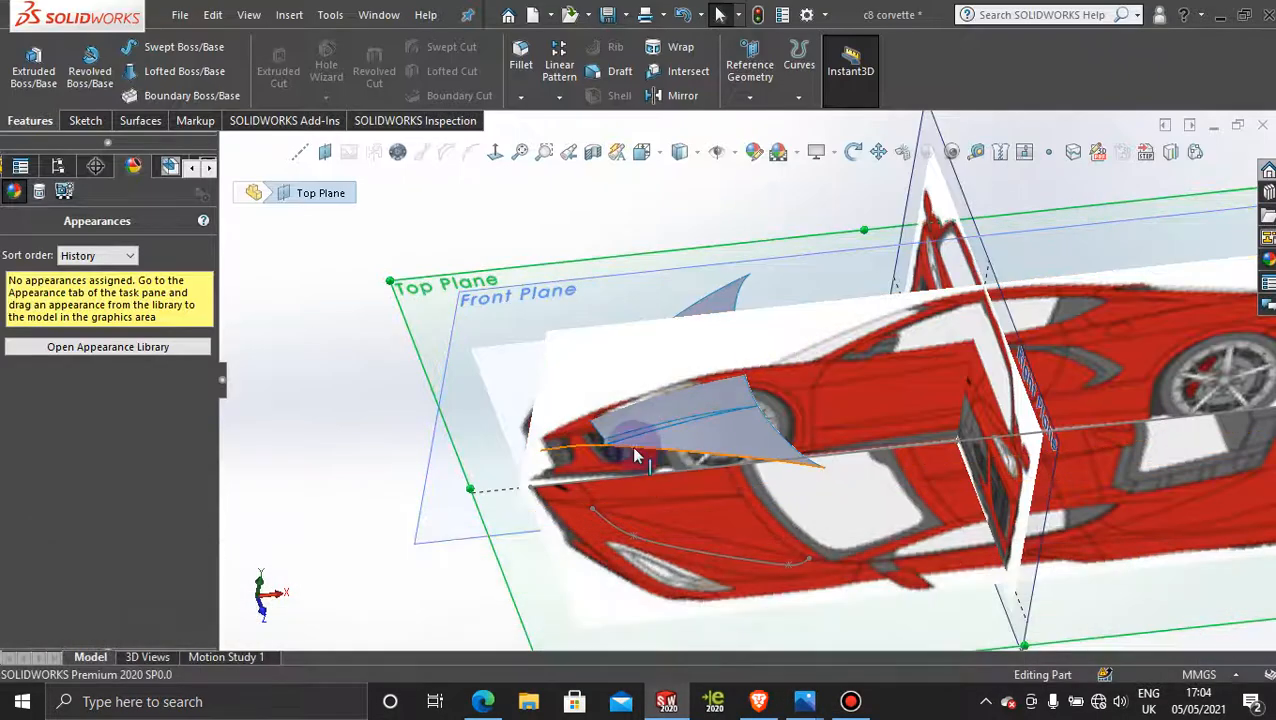
Step: Start a sketch on the Front Plane and copy the inner edge of the hood's crease strip with a 0 mm offset
middle_click_drag(621, 431, 703, 499)
scroll(568, 476, "down", 6)
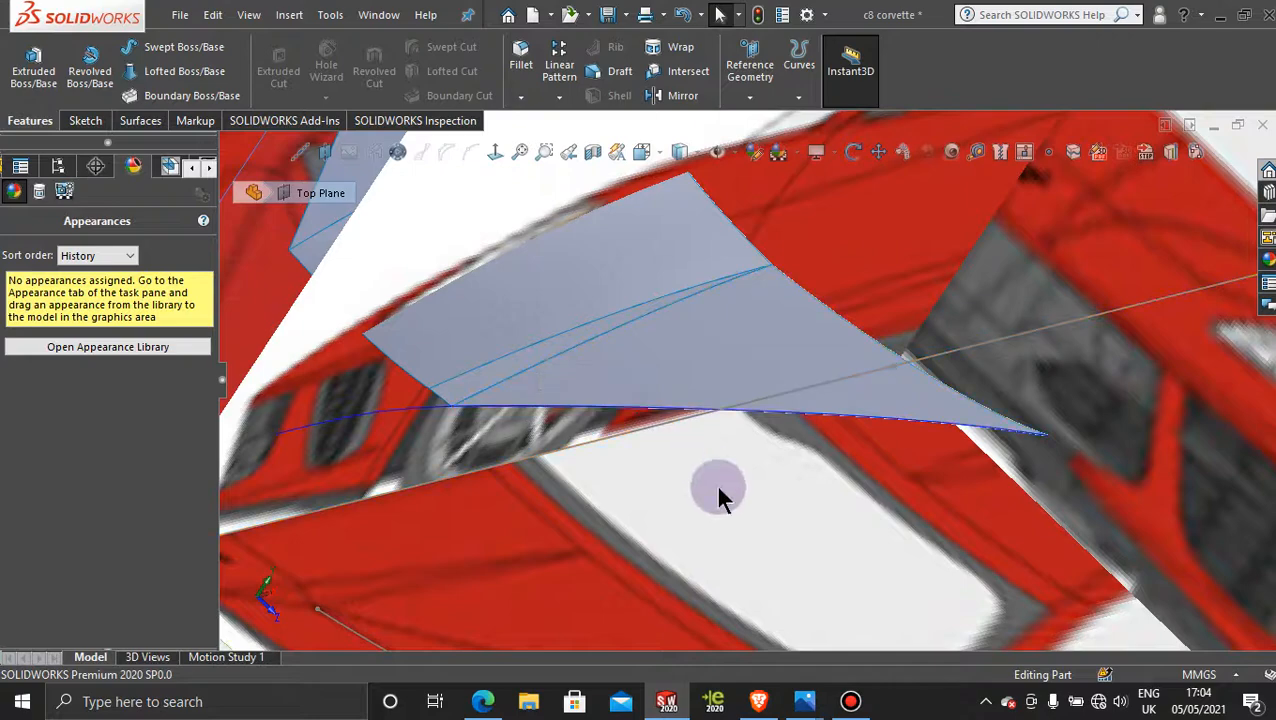
scroll(716, 485, "up", 4)
scroll(718, 490, "up", 5)
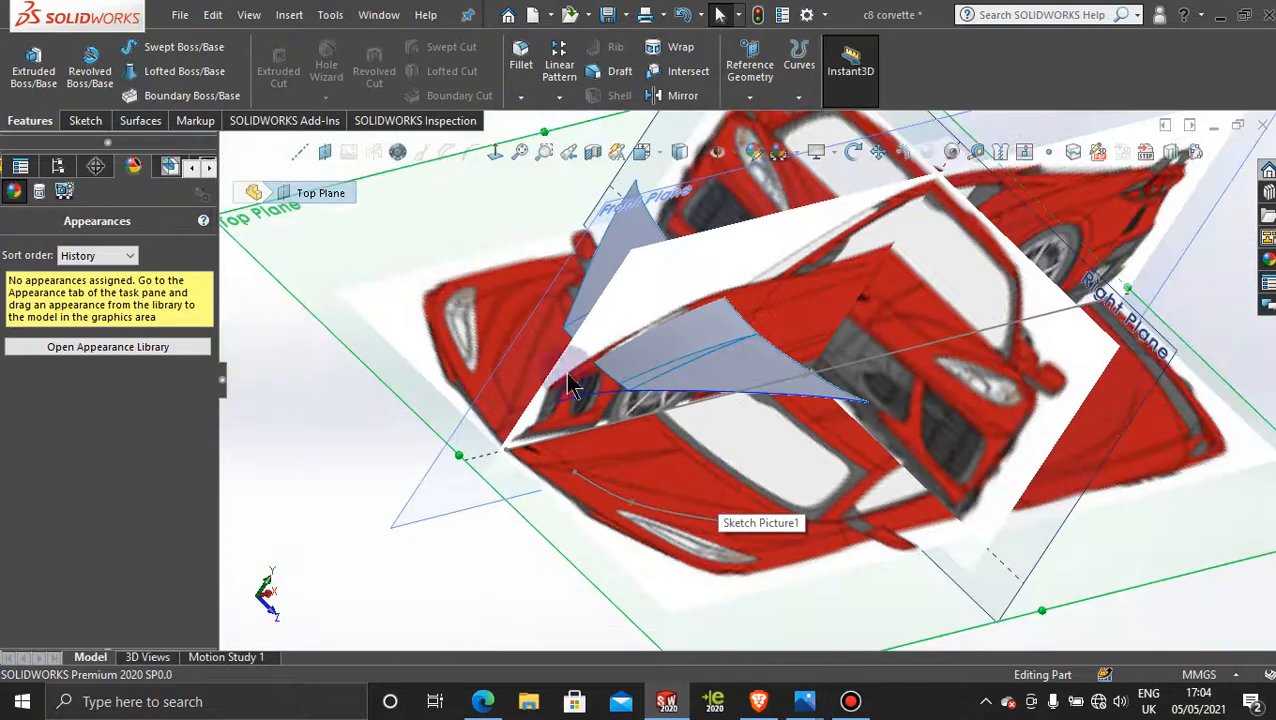
left_click(399, 525)
left_click(483, 462)
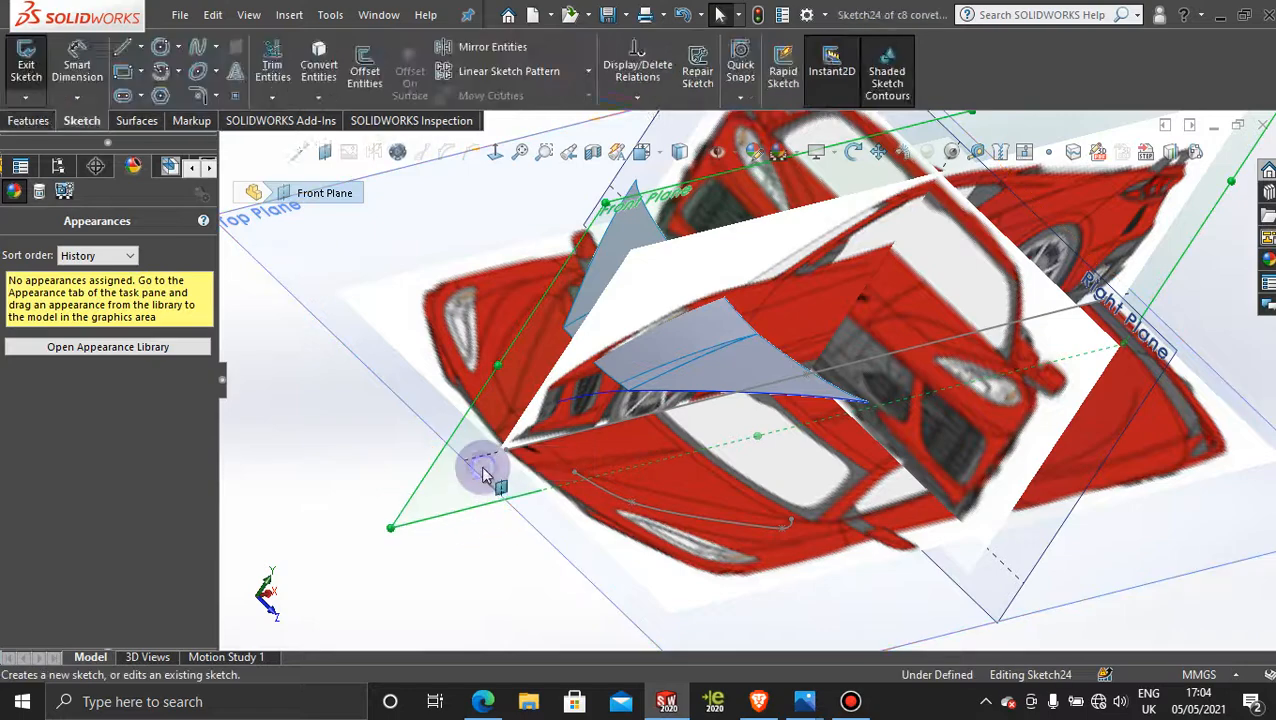
left_click(366, 66)
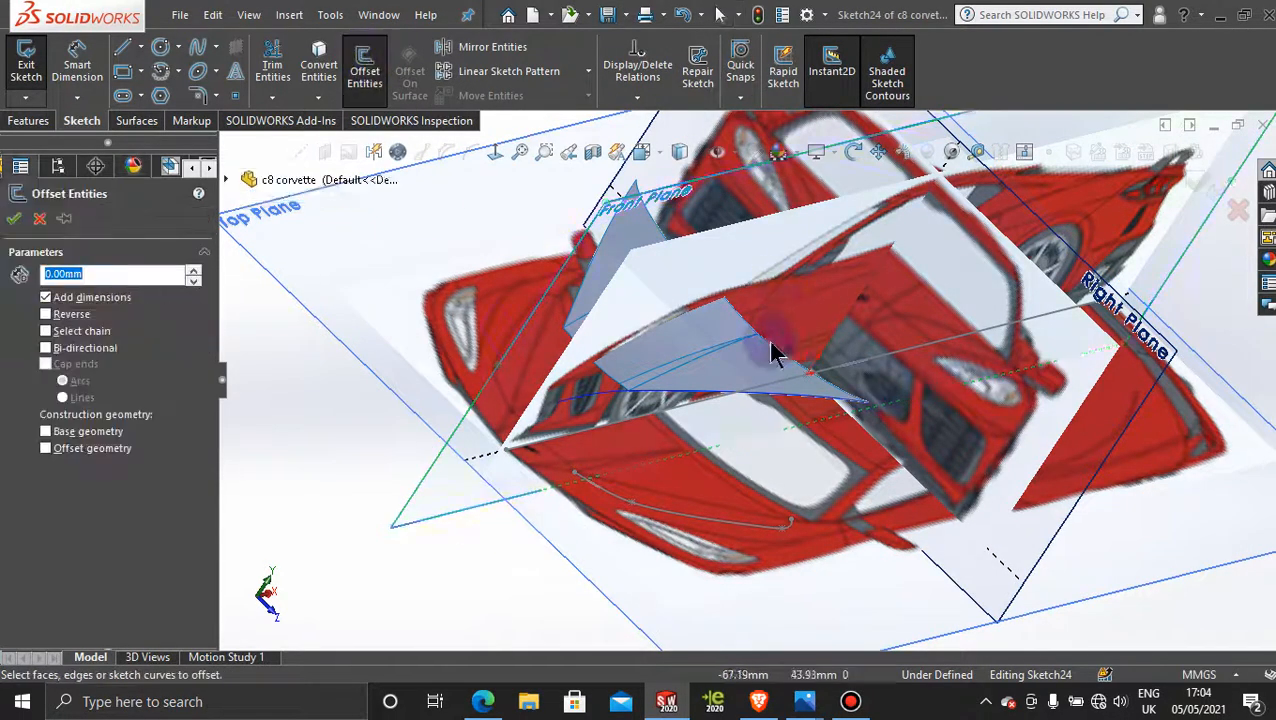
left_click(657, 374)
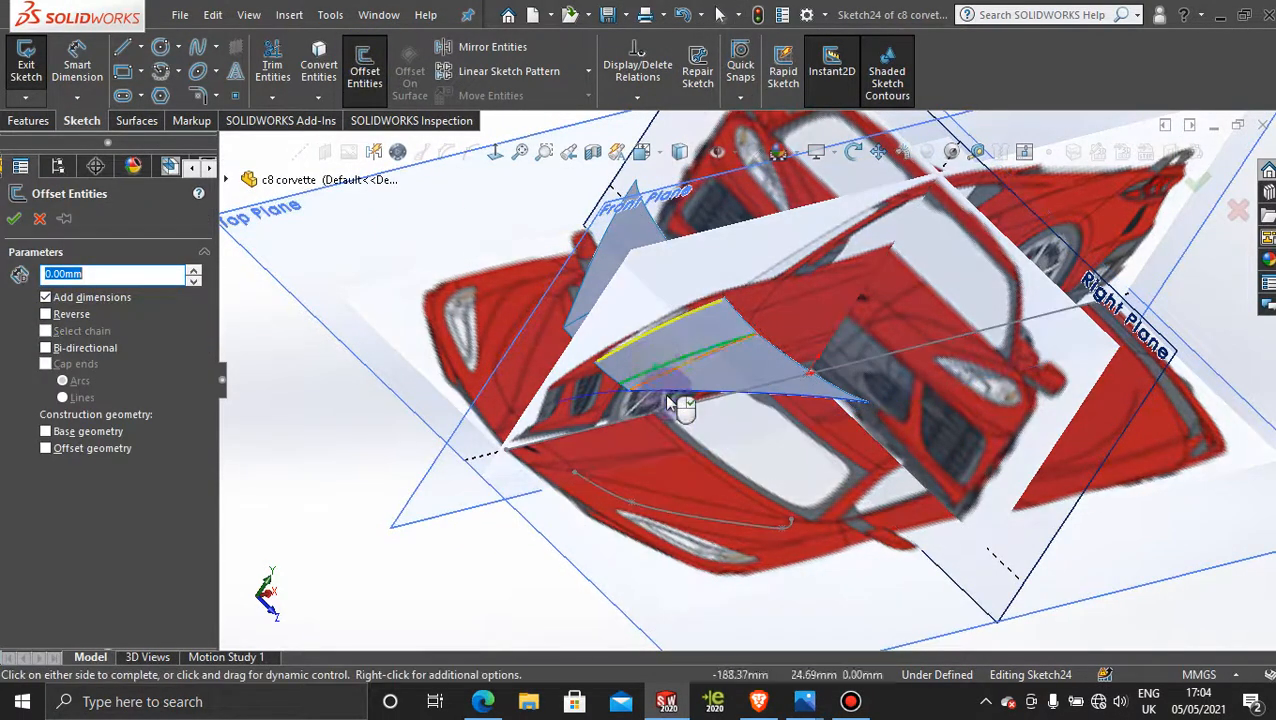
left_click(14, 218)
Step: Extend both ends of the offset curve in front view, rearward to about X -62, Y 97 mm and forward to about X -370, Y 35 mm
scroll(955, 474, "up", 4)
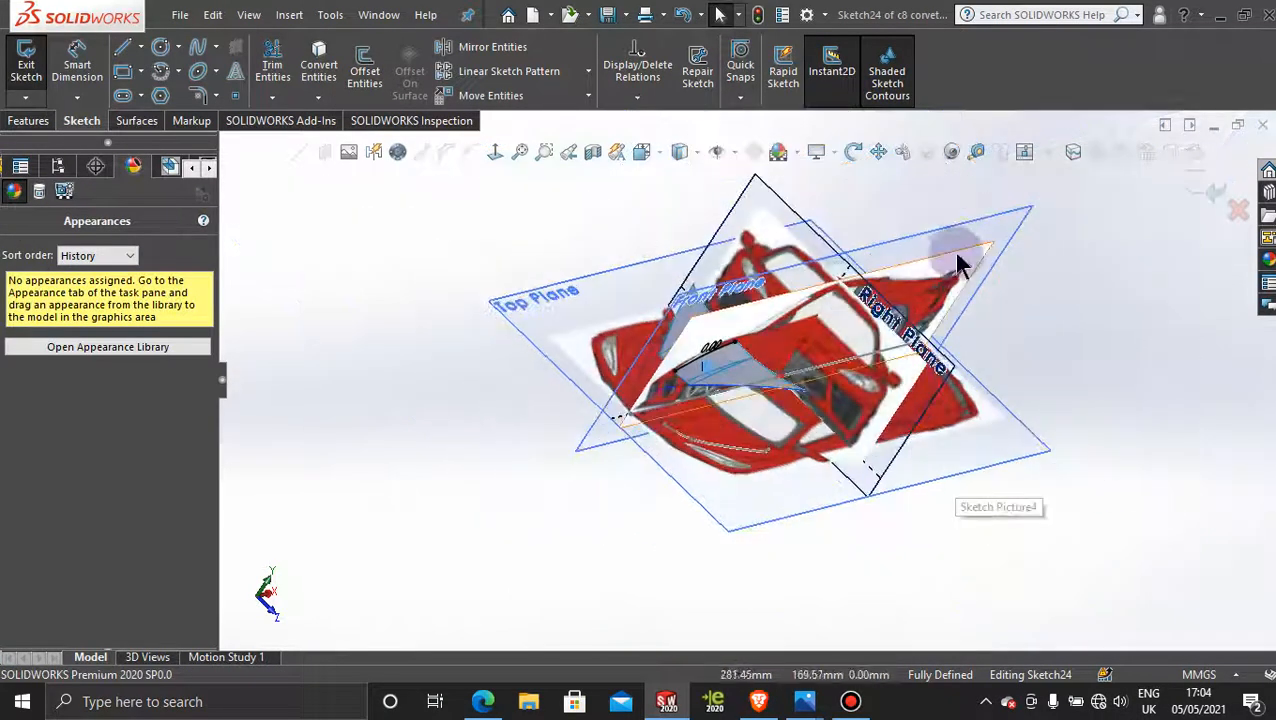
left_click(1011, 213)
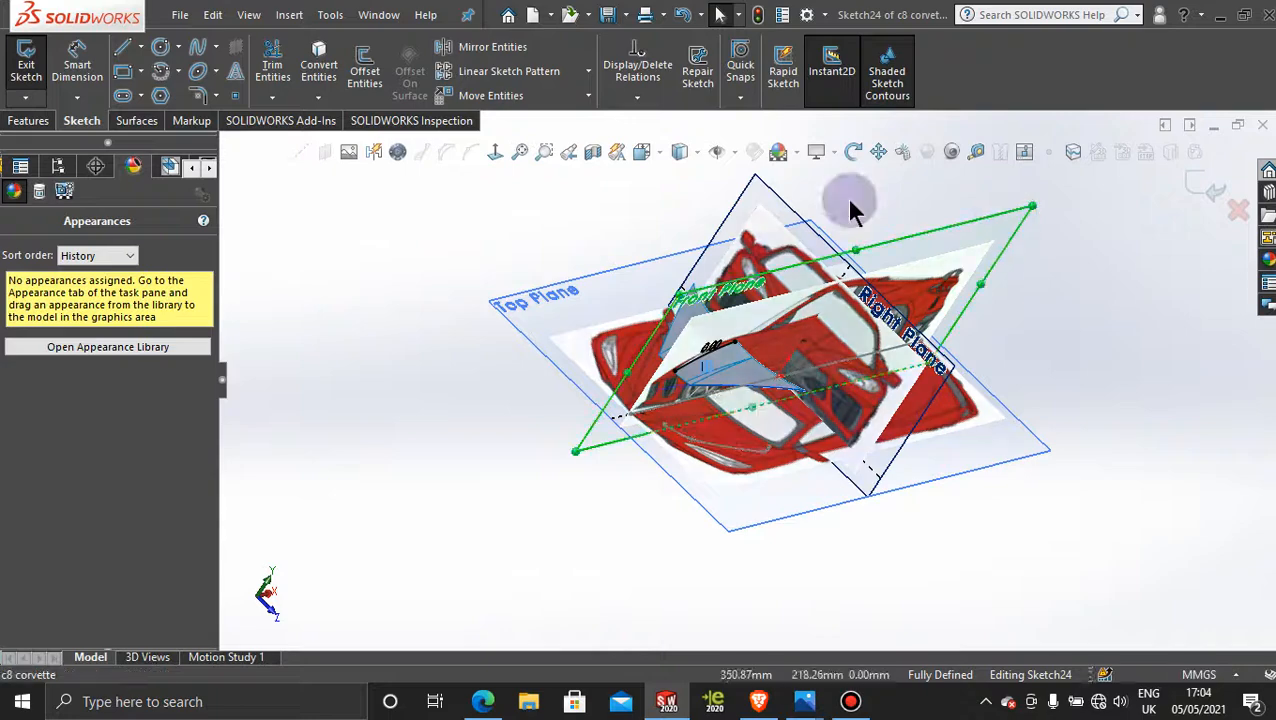
left_click(496, 152)
scroll(633, 498, "down", 6)
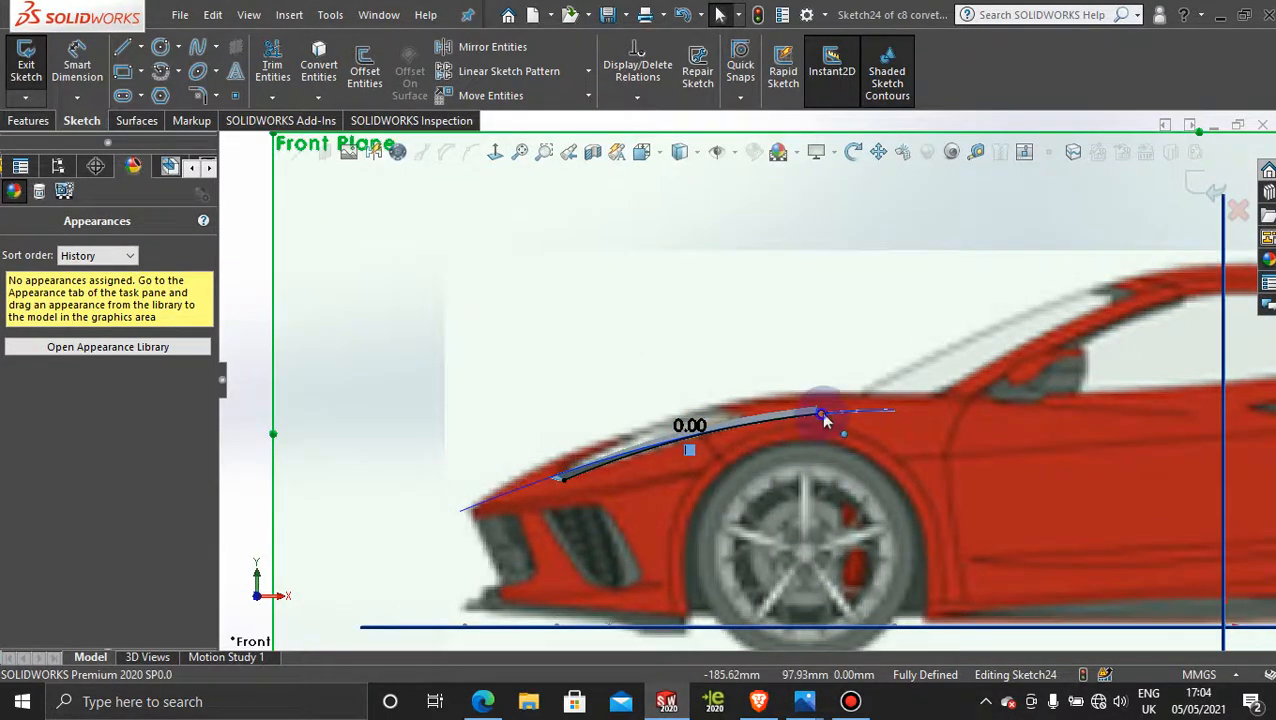
left_click_drag(824, 420, 1089, 415)
left_click(565, 481)
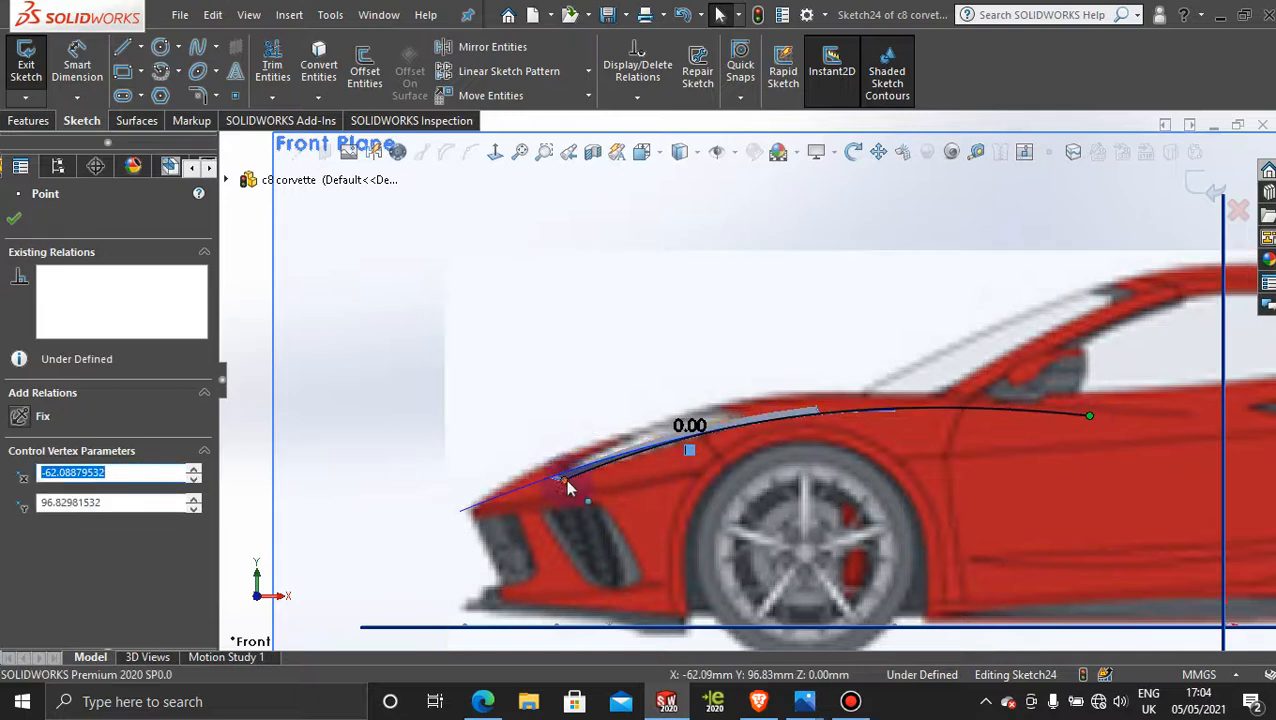
left_click_drag(565, 481, 420, 549)
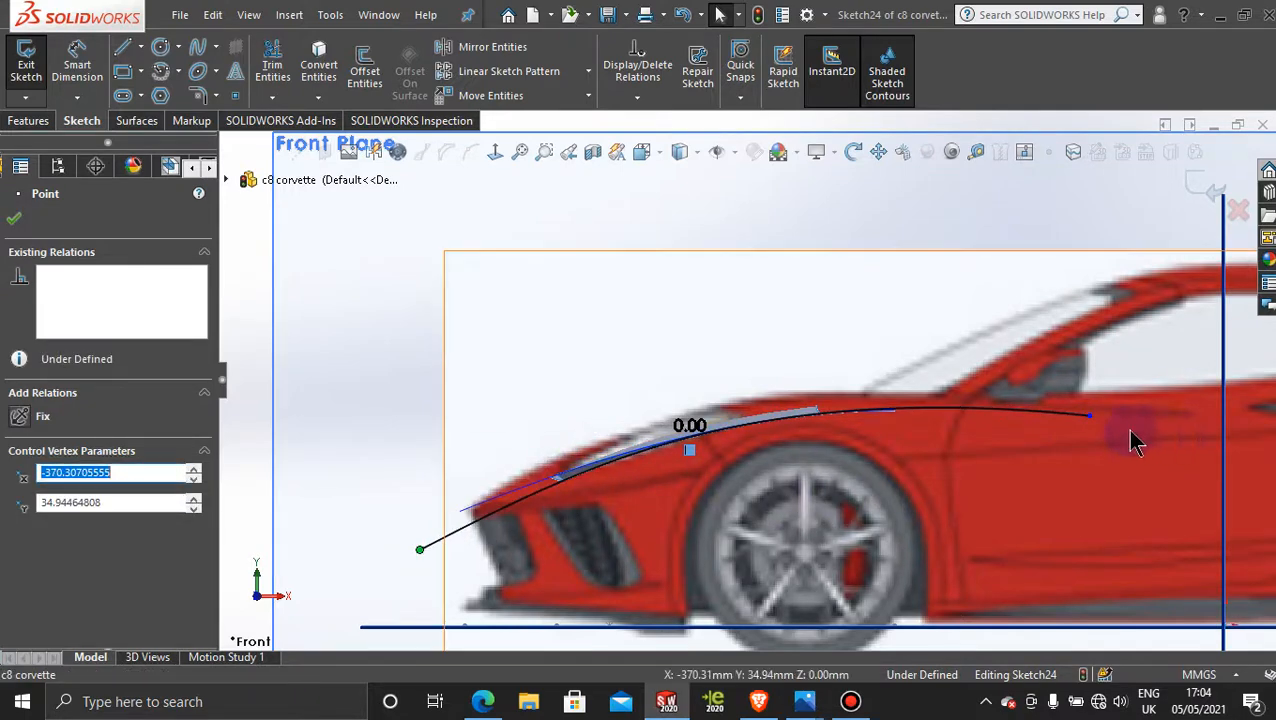
Step: Shorten the offset curve at the rear to about X -111, Y 100 mm and pull its front end back to the car's nose, then close the sketch
left_click_drag(1089, 415, 984, 410)
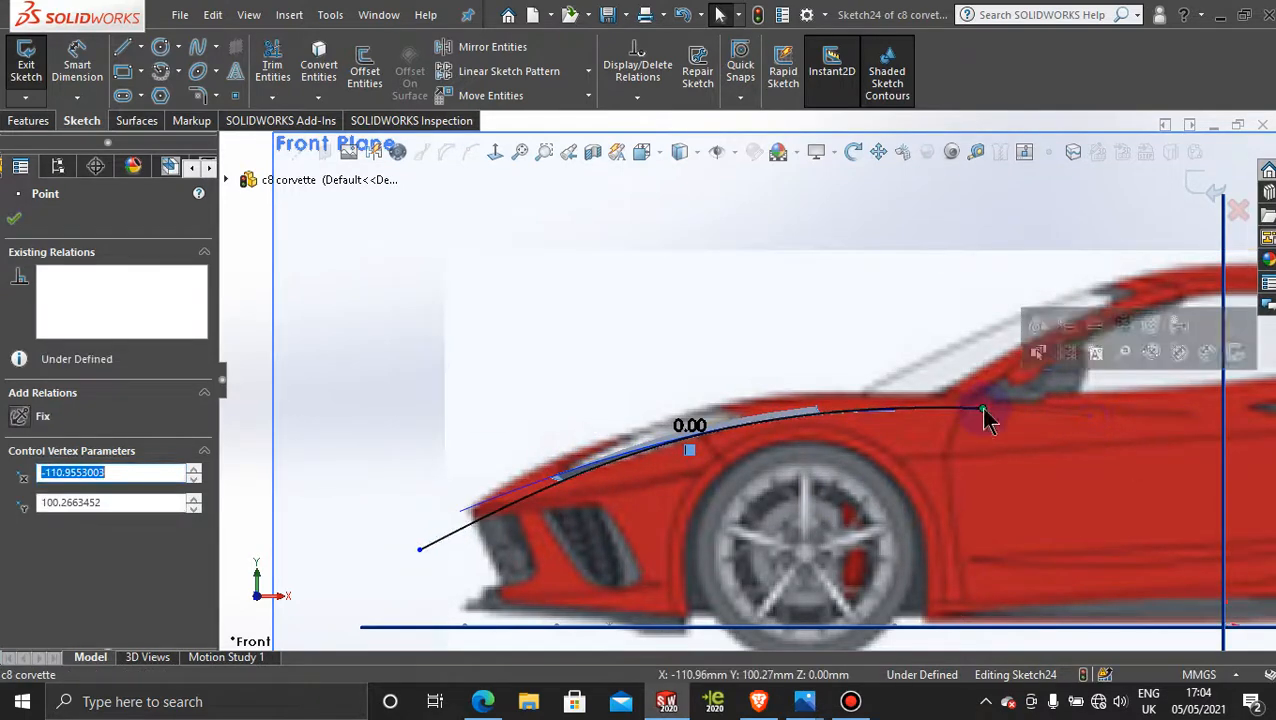
scroll(920, 567, "up", 3)
middle_click_drag(918, 568, 840, 450)
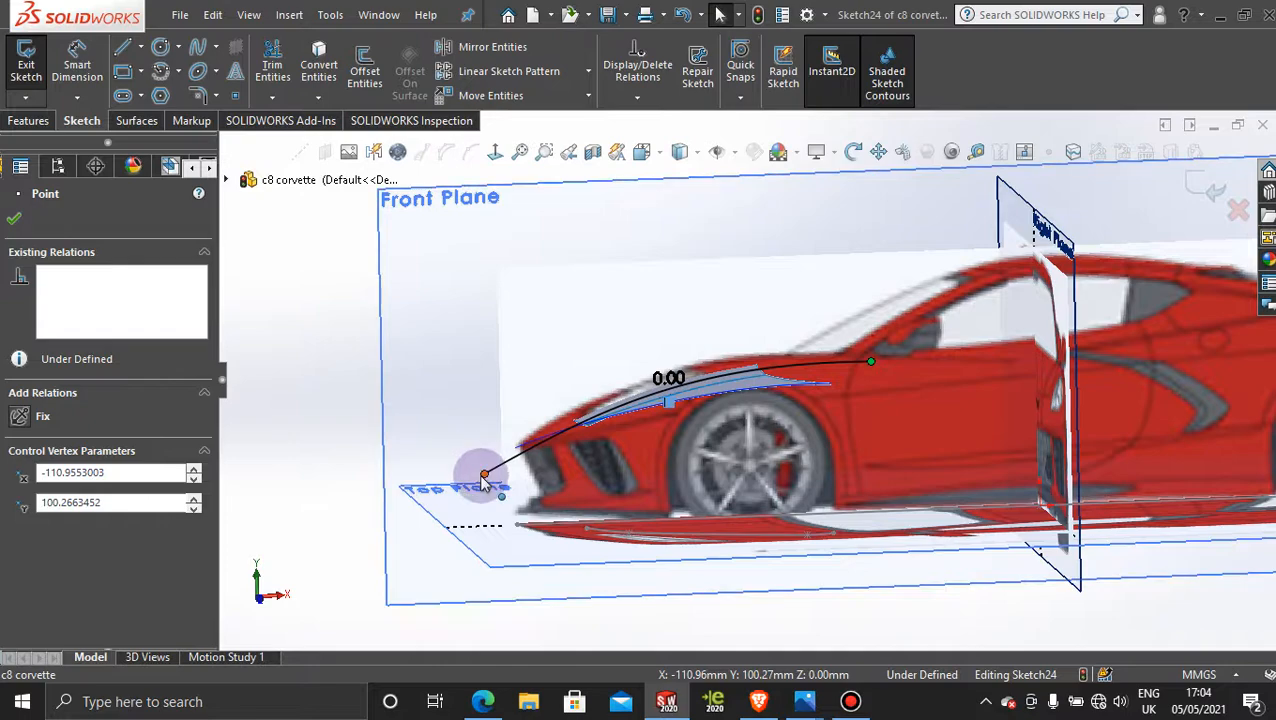
left_click_drag(484, 476, 516, 459)
mouse_move(911, 447)
middle_mouse_down()
mouse_move(875, 505)
mouse_move(920, 456)
mouse_move(851, 390)
mouse_move(872, 389)
middle_mouse_up()
left_click(1193, 180)
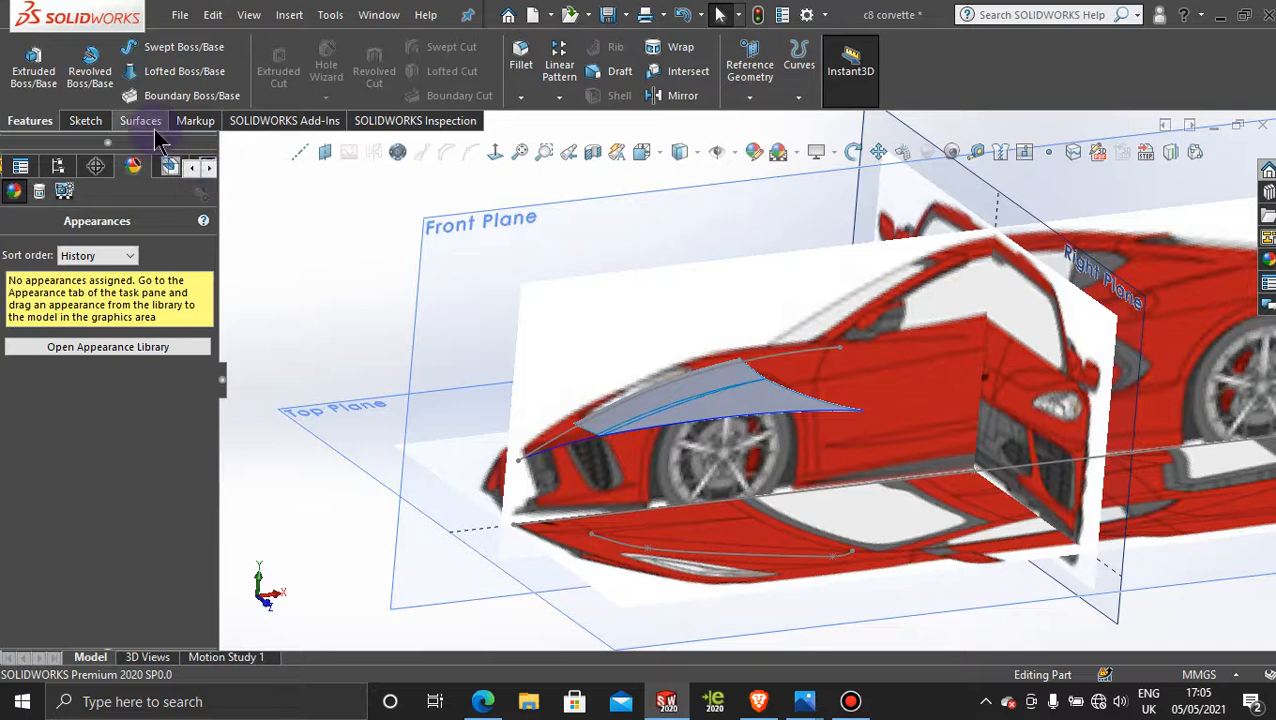
Step: Create a sketch-on-sketch projected curve from the side-view curve Sketch24 and the top-view curve Sketch23
left_click(1170, 152)
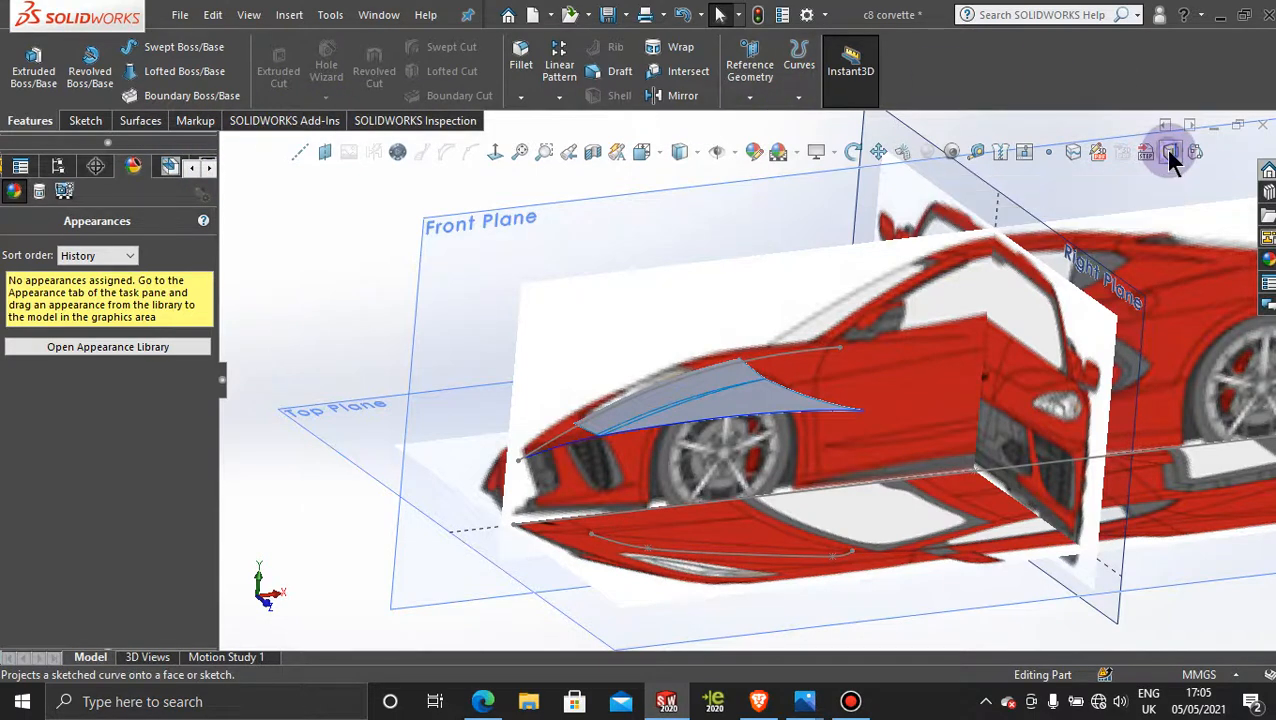
left_click(799, 356)
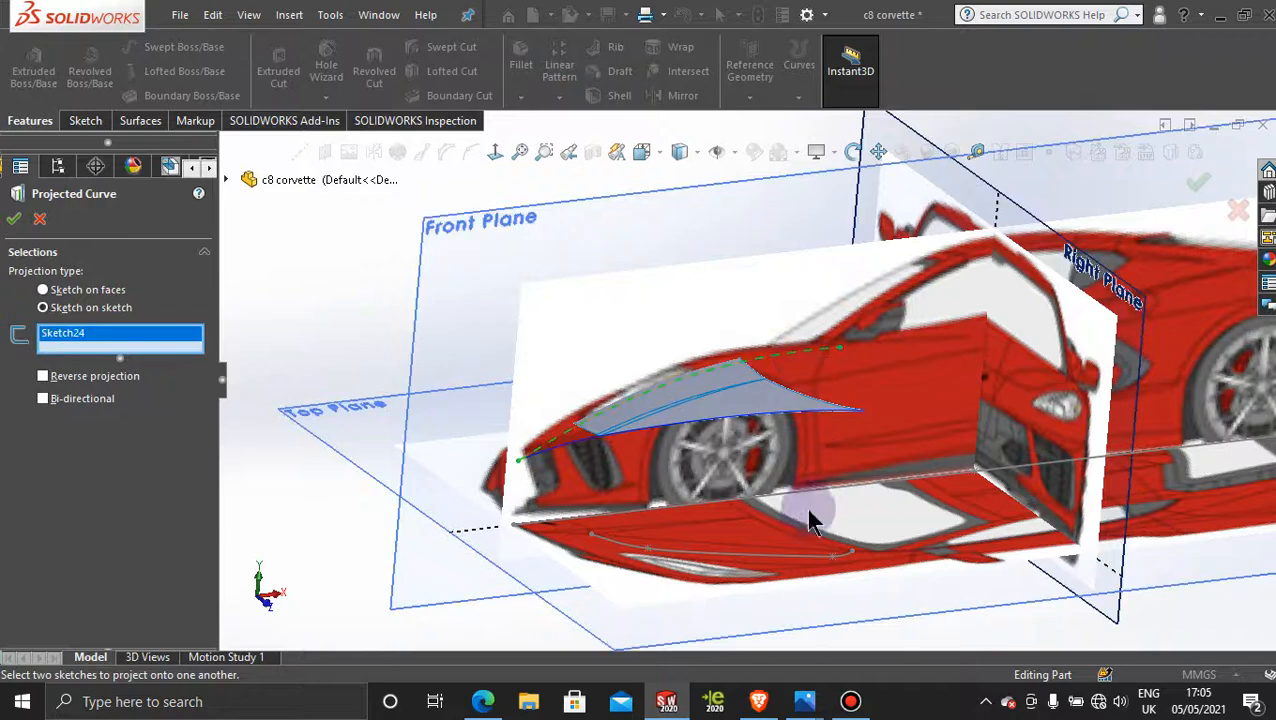
left_click(792, 556)
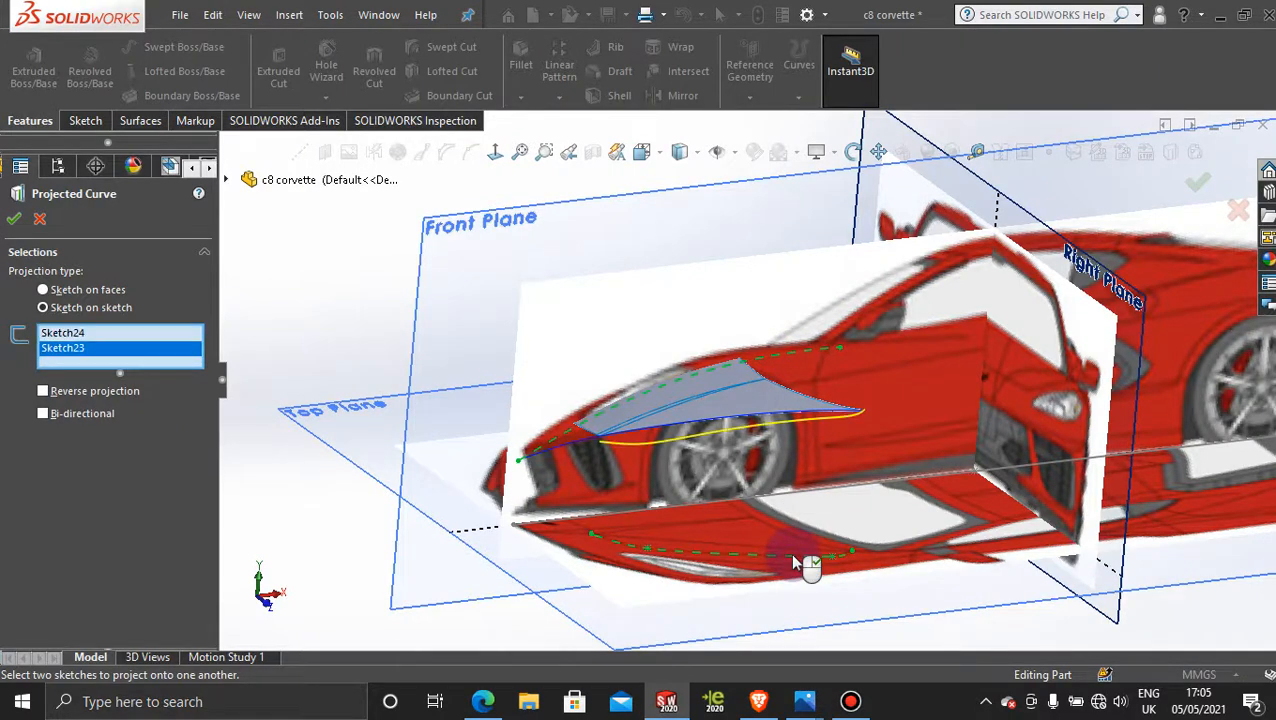
scroll(620, 455, "down", 5)
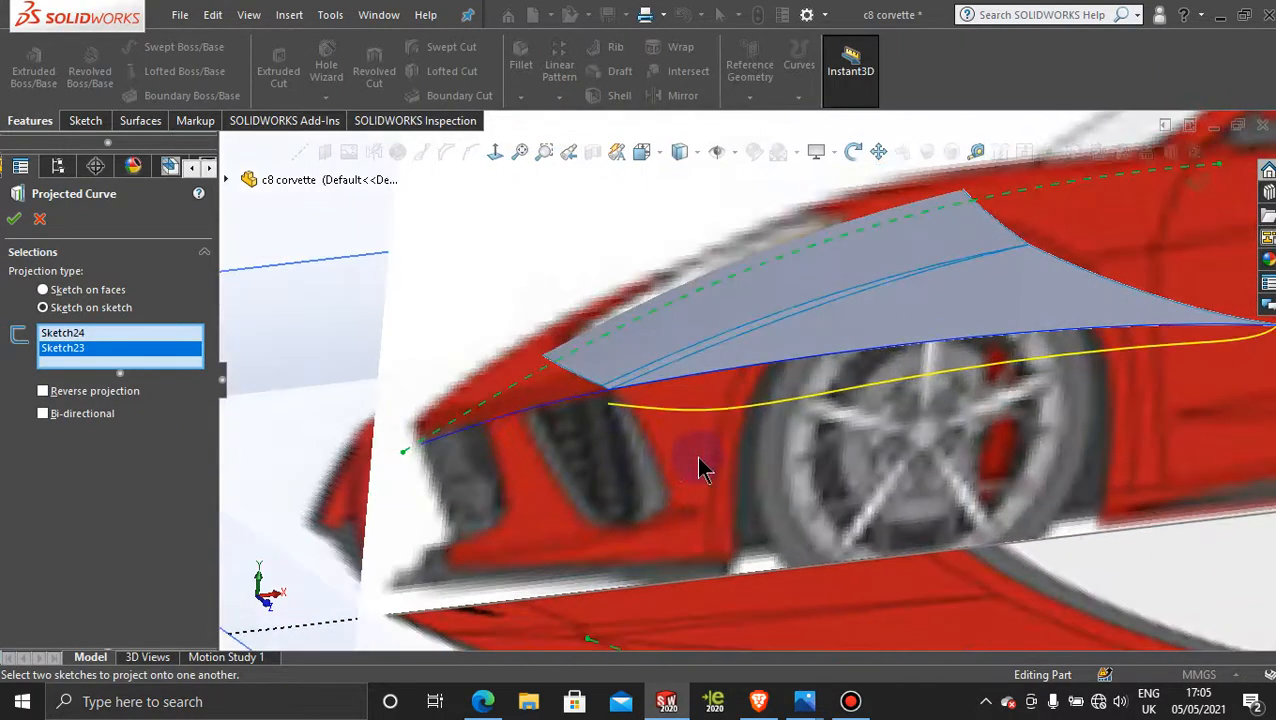
middle_click_drag(699, 459, 595, 452)
middle_click_drag(597, 453, 715, 460)
scroll(715, 458, "up", 3)
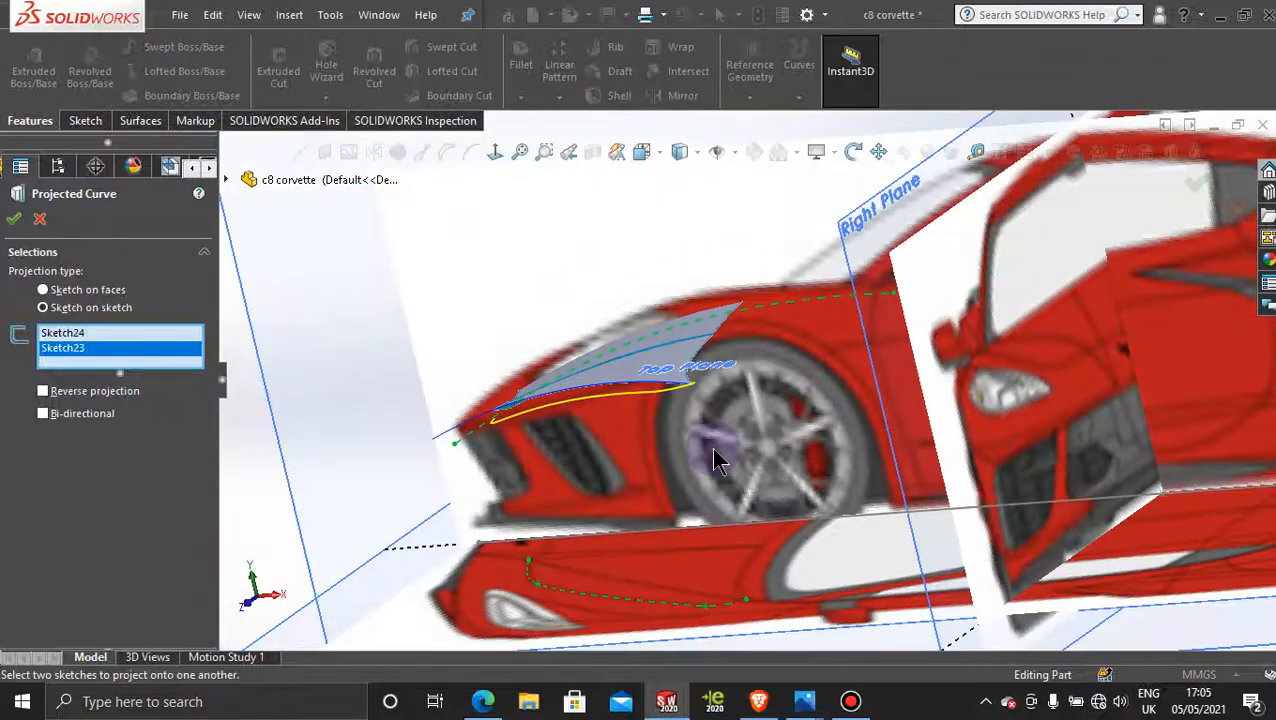
scroll(613, 450, "up", 1)
middle_click_drag(613, 450, 690, 445)
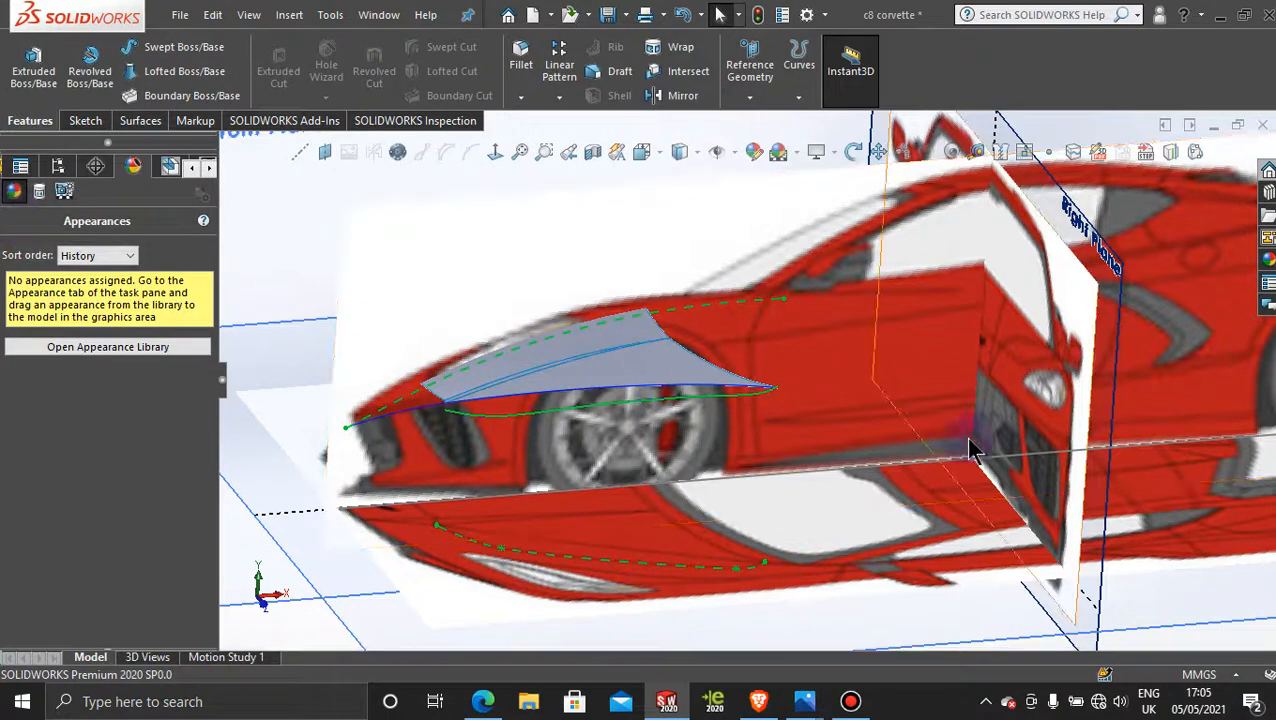
scroll(509, 388, "up", 4)
left_click(799, 565)
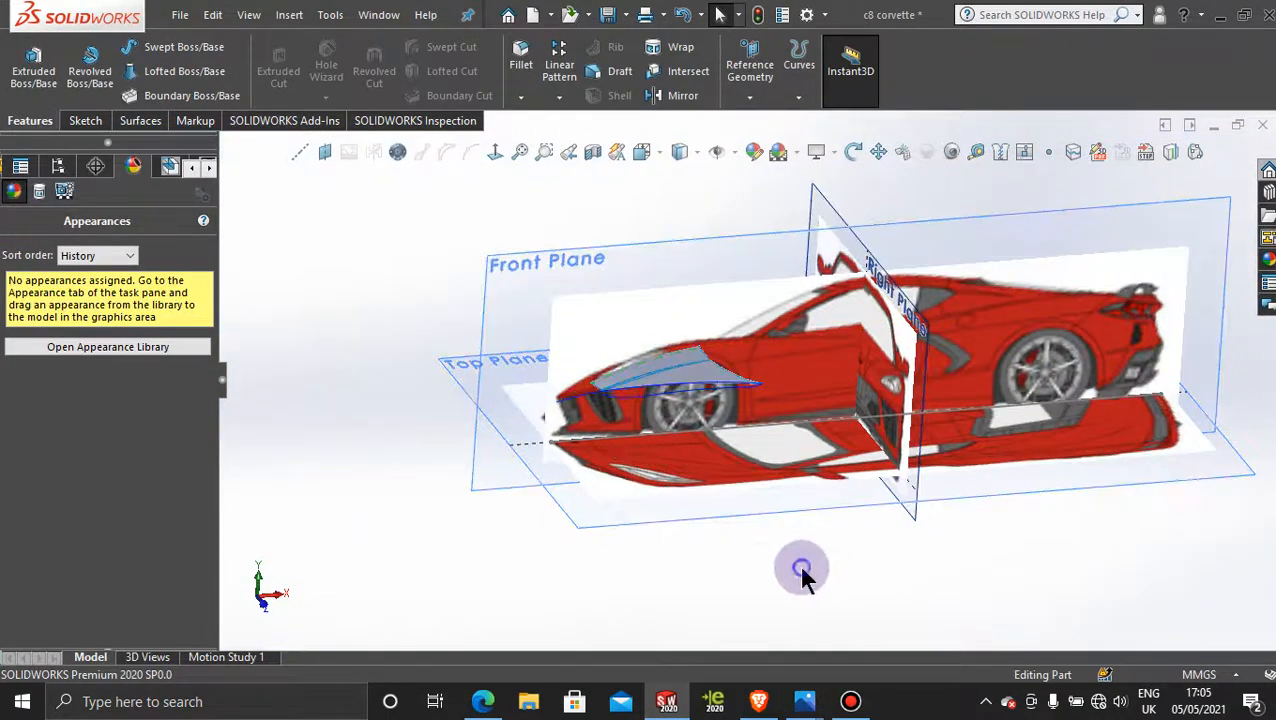
Step: Activate Display State-2 to show the hood surfaces and curves without the planes and reference pictures
middle_click_drag(384, 535, 420, 570)
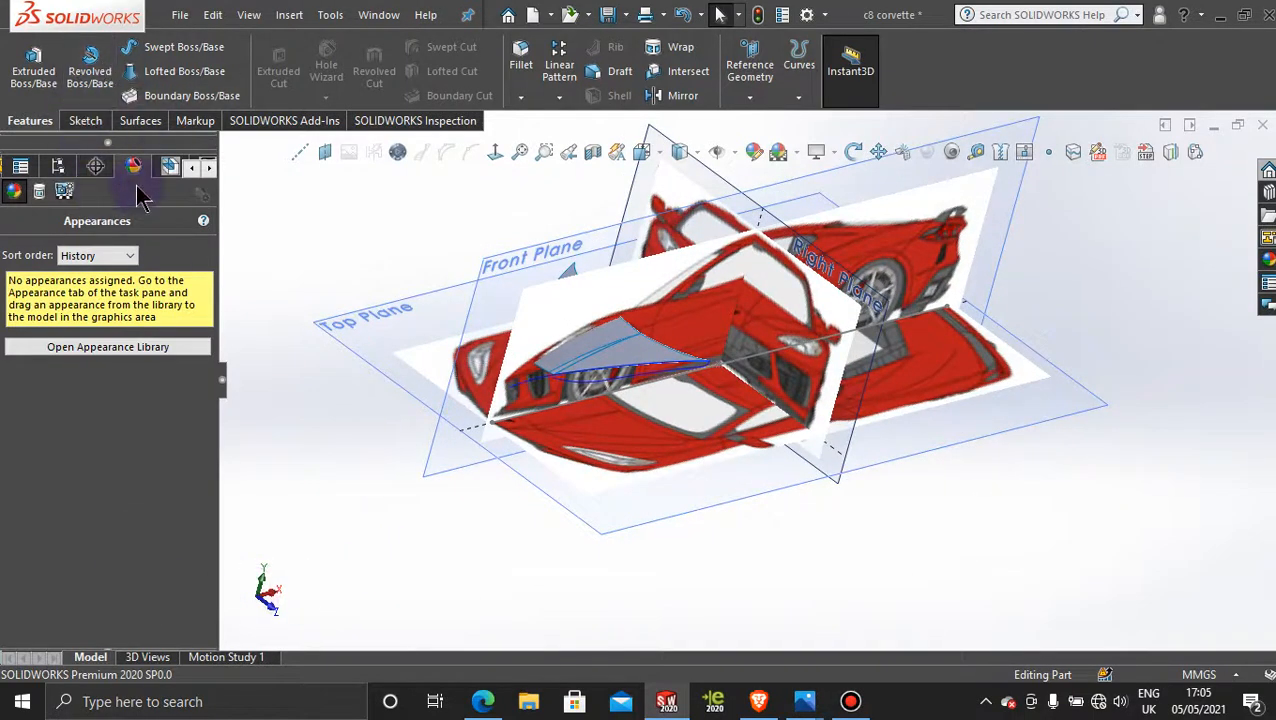
left_click(211, 168)
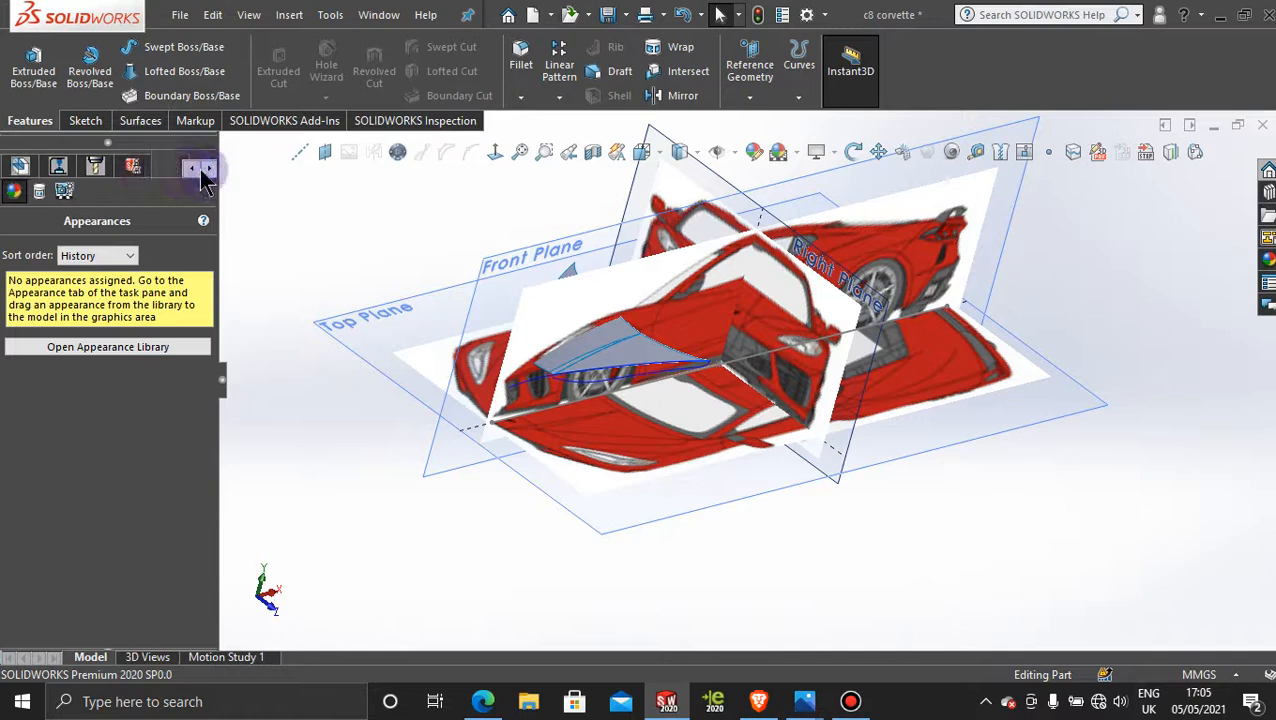
left_click(191, 169)
left_click(191, 169)
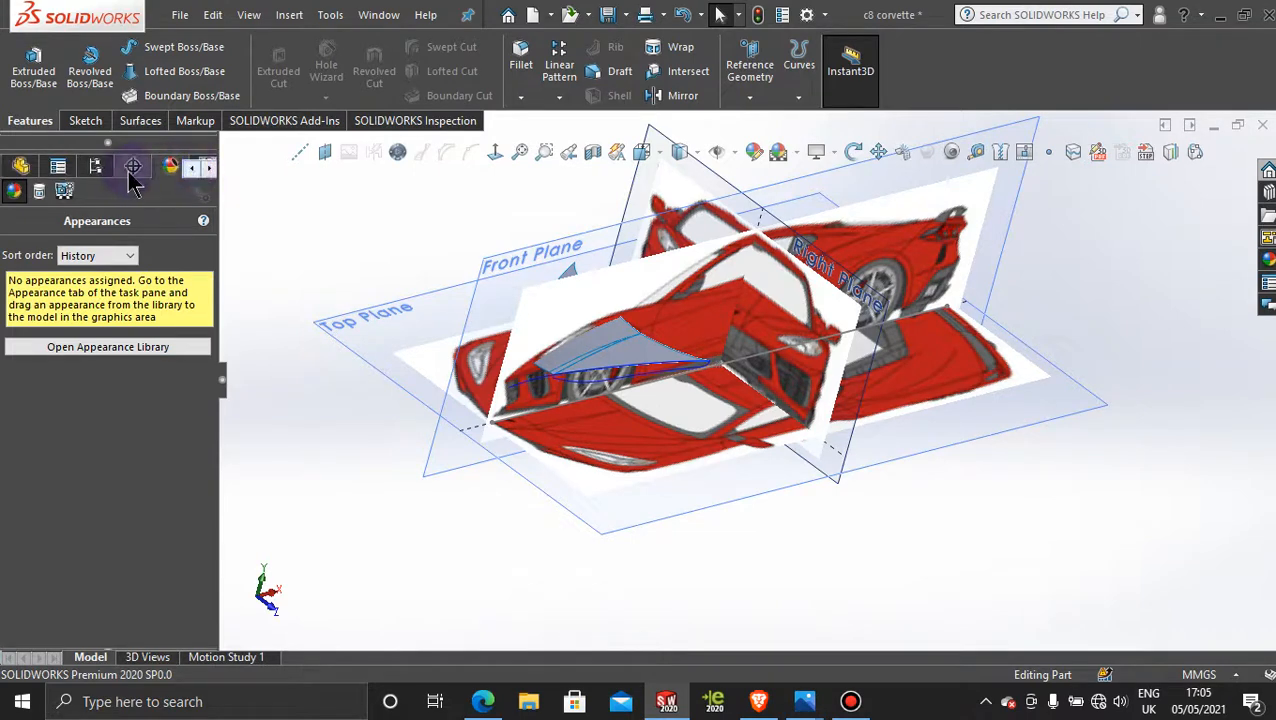
left_click(95, 166)
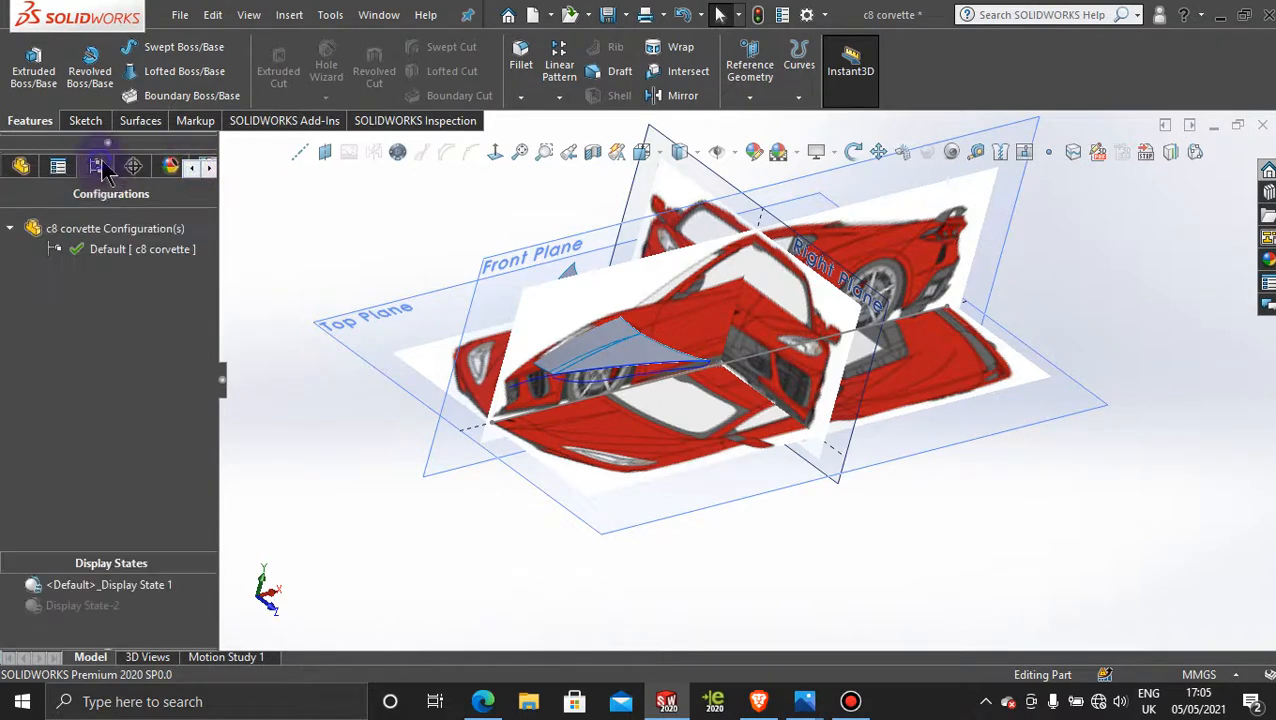
double_click(72, 607)
left_click(298, 487)
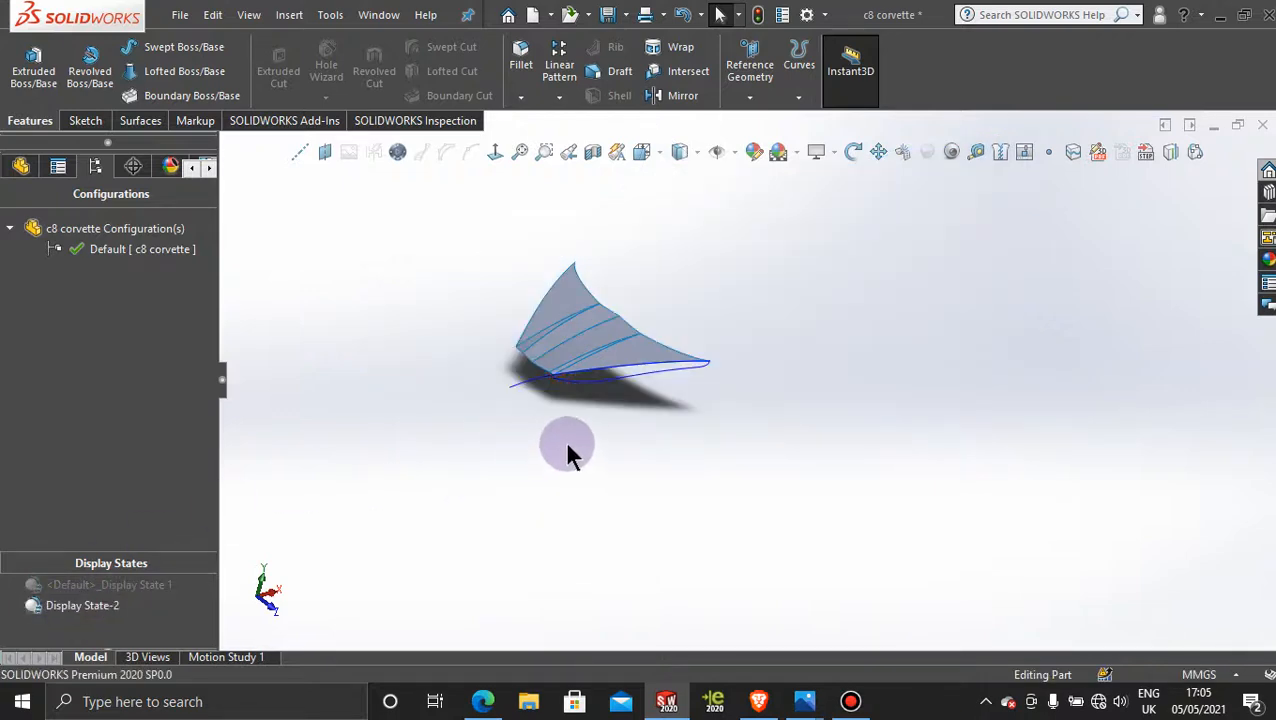
Step: Examine the projected curve against the hood's outer edge from several angles, including its rear end
middle_click_drag(570, 450, 688, 366)
scroll(688, 366, "down", 5)
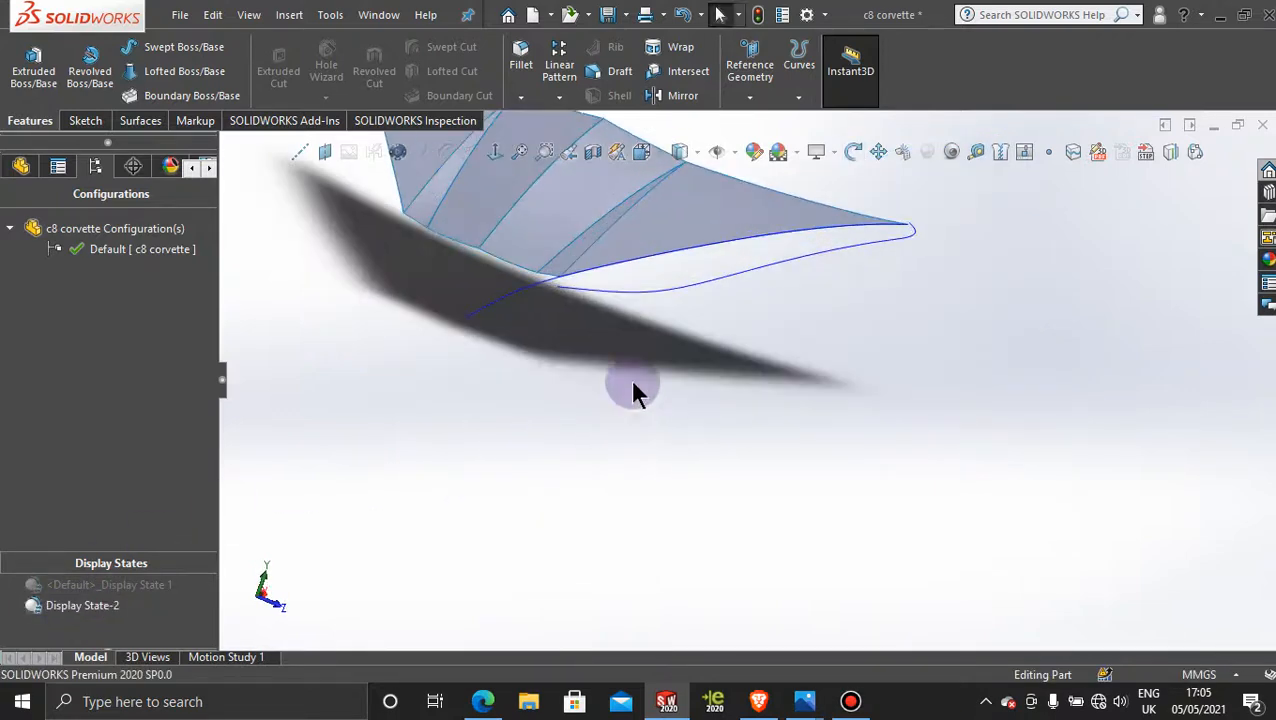
scroll(755, 272, "down", 5)
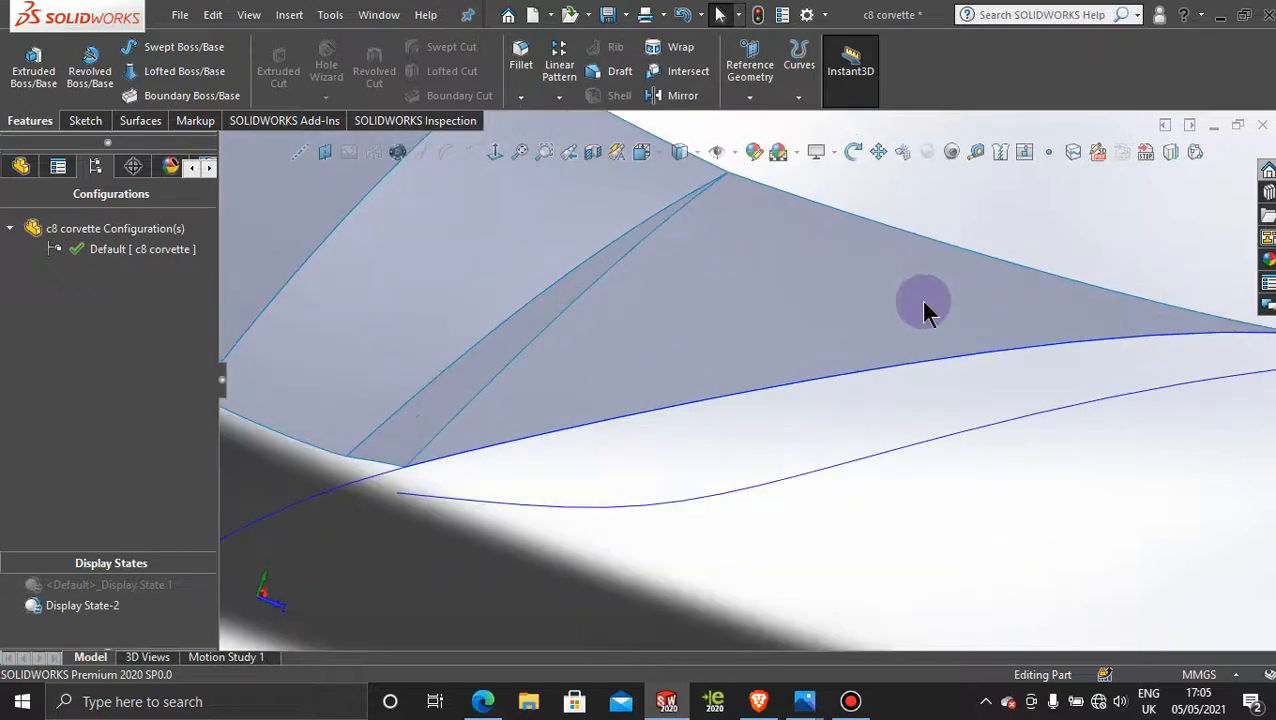
scroll(919, 300, "up", 2)
middle_click_drag(977, 308, 724, 488)
scroll(877, 440, "down", 5)
scroll(724, 488, "down", 10)
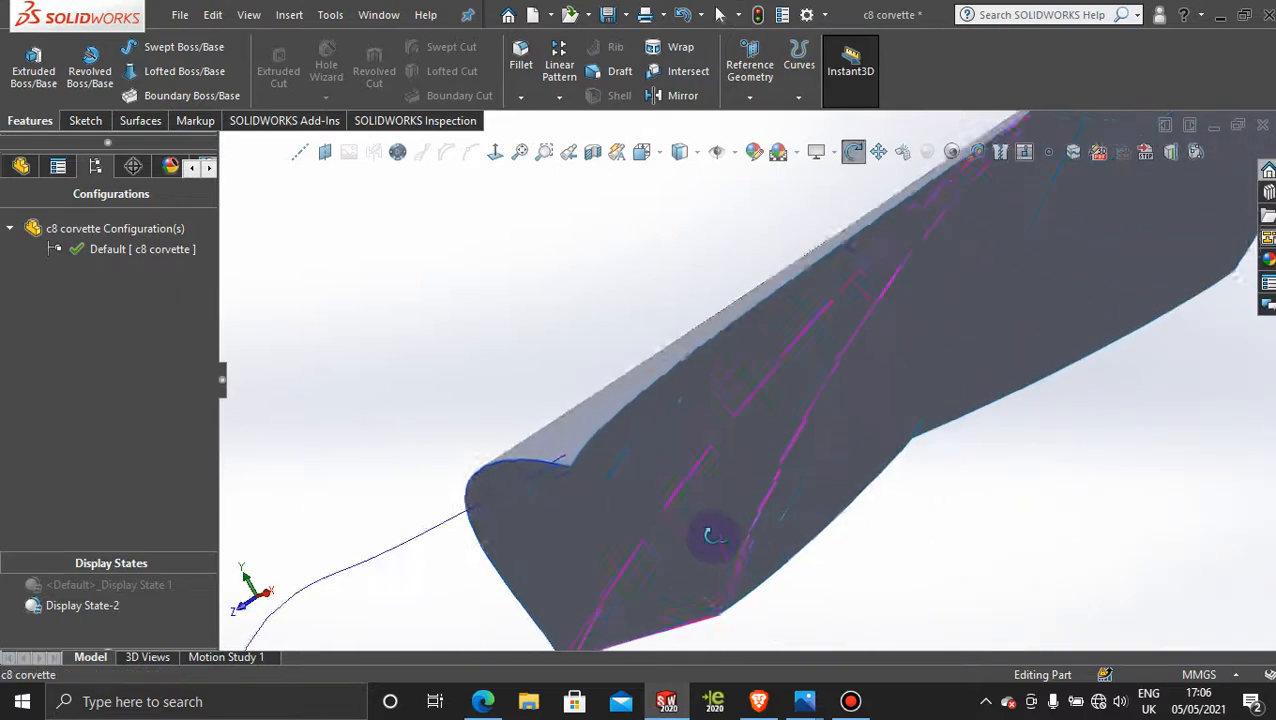
key("Escape")
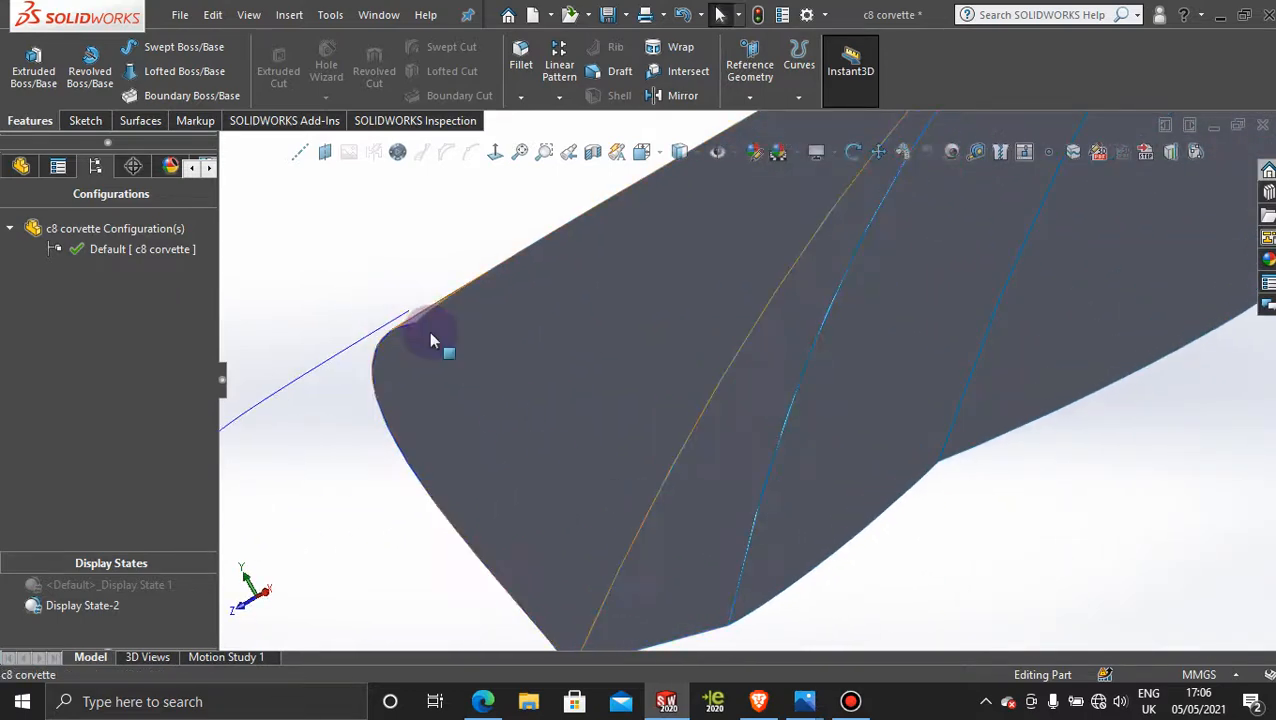
scroll(456, 384, "up", 5)
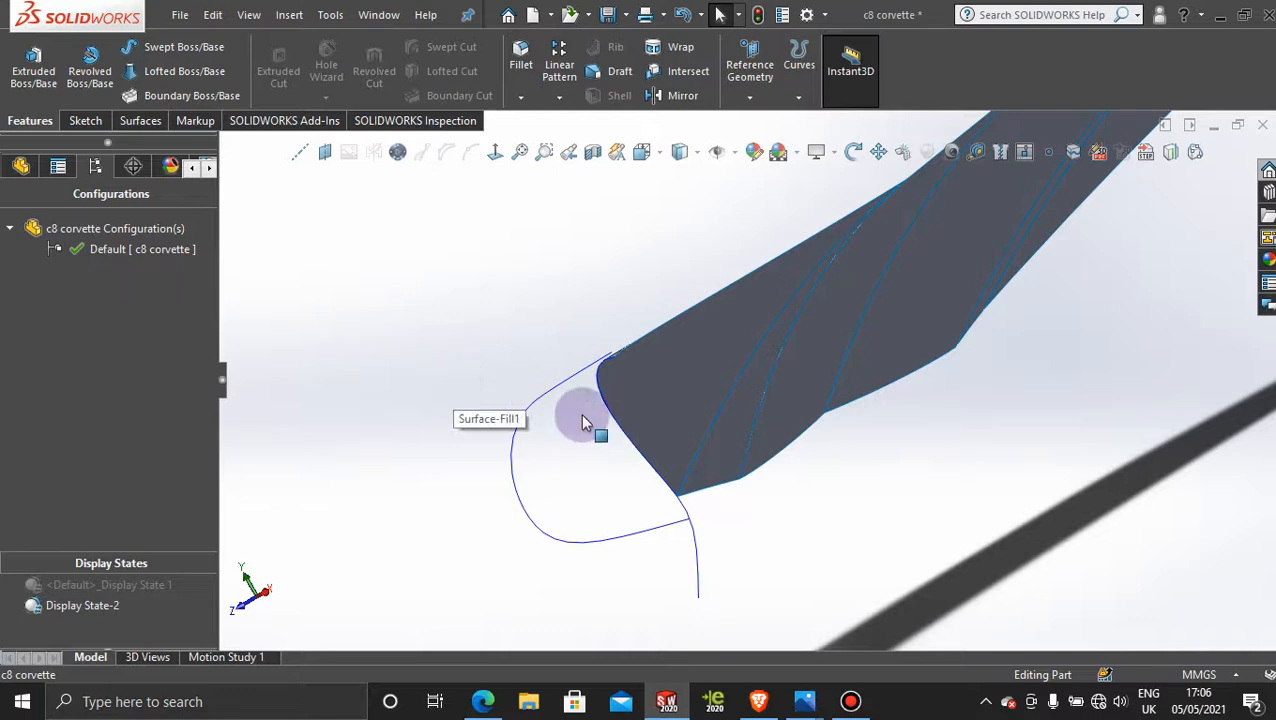
mouse_move(584, 421)
middle_mouse_down()
mouse_move(649, 424)
mouse_move(823, 316)
mouse_move(842, 328)
mouse_move(823, 330)
mouse_move(624, 527)
mouse_move(590, 475)
mouse_move(604, 452)
mouse_move(592, 508)
middle_mouse_up()
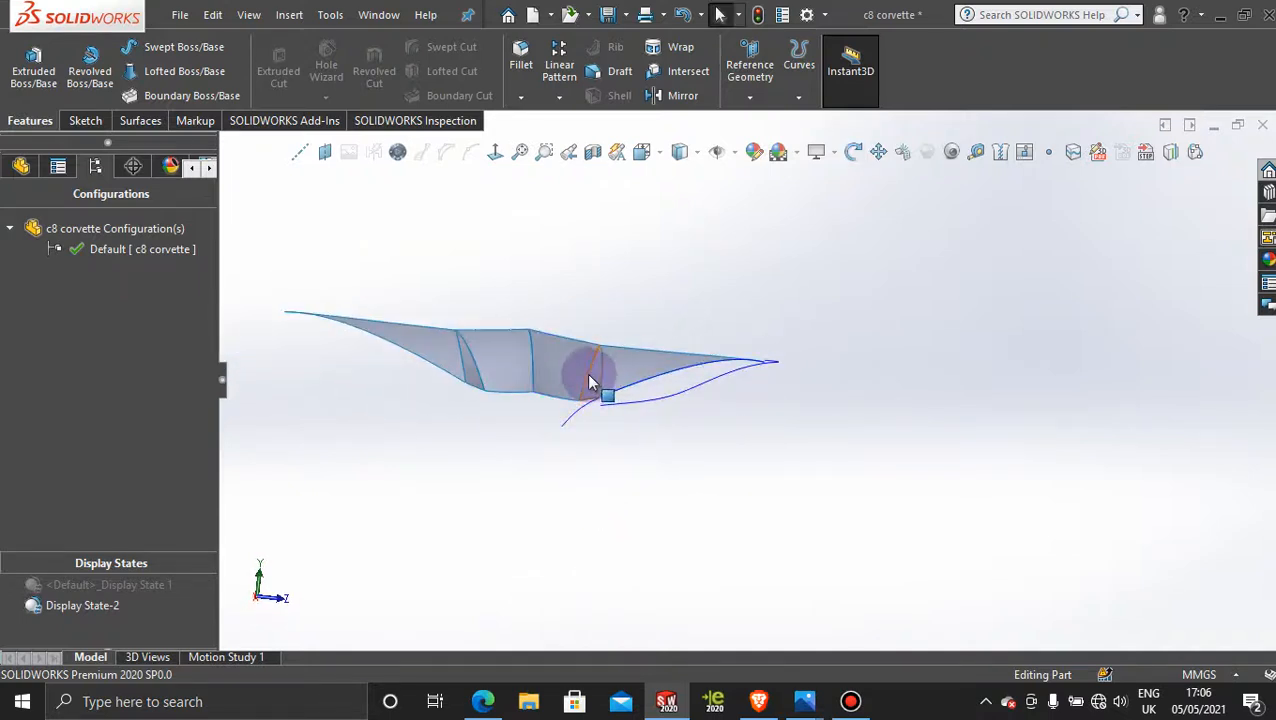
mouse_move(640, 408)
middle_mouse_down()
mouse_move(652, 390)
mouse_move(666, 450)
mouse_move(684, 416)
mouse_move(709, 436)
mouse_move(572, 487)
middle_mouse_up()
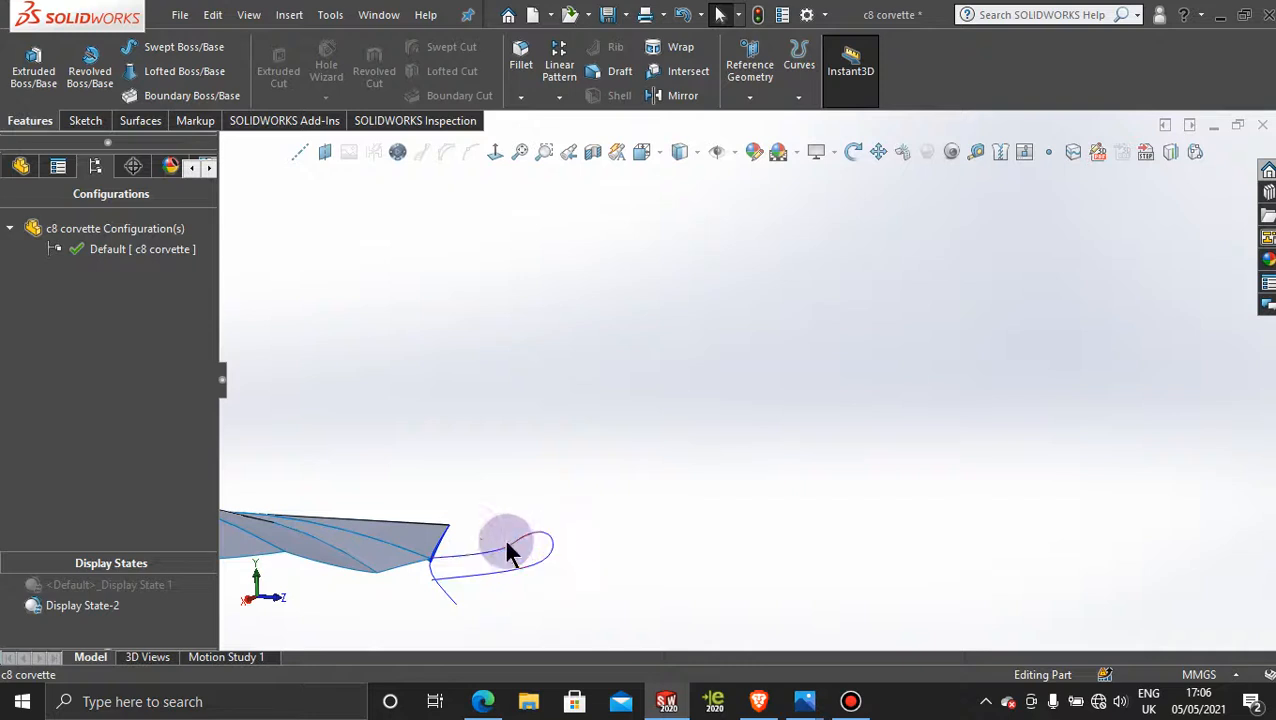
mouse_move(648, 450)
middle_mouse_down()
mouse_move(615, 447)
mouse_move(638, 472)
mouse_move(575, 293)
mouse_move(562, 416)
mouse_move(581, 501)
mouse_move(590, 265)
mouse_move(602, 276)
middle_mouse_up()
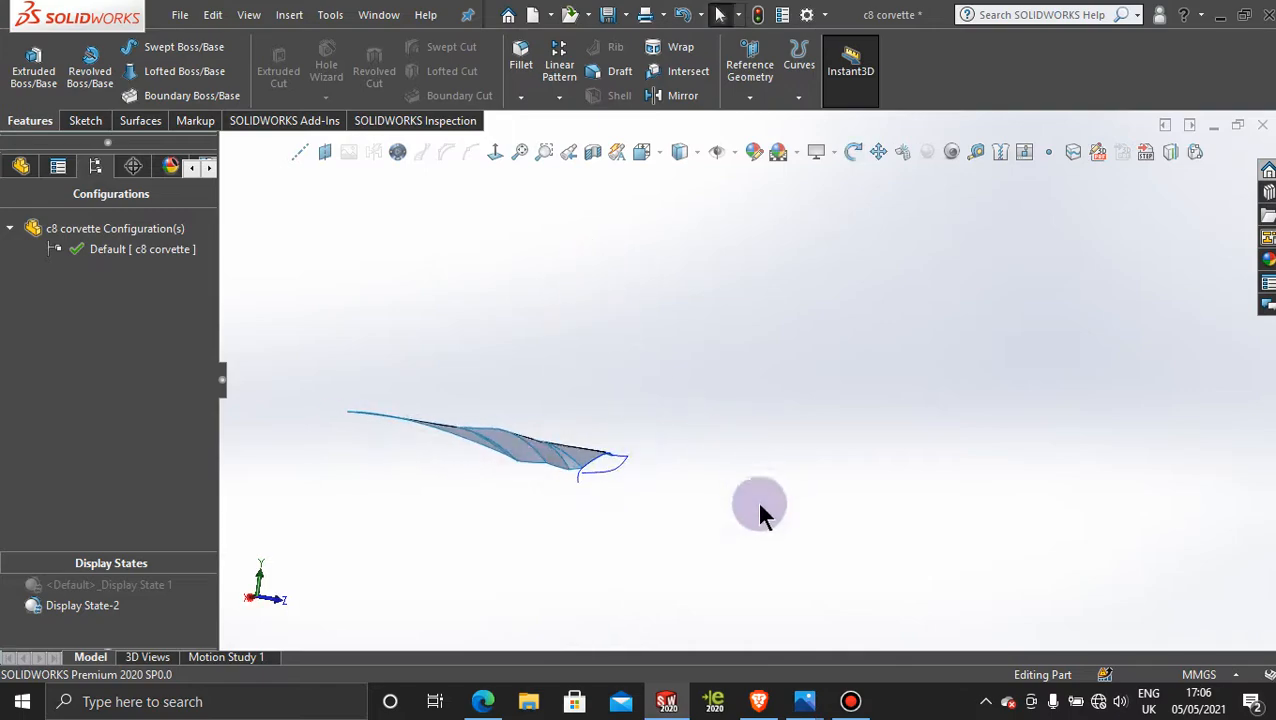
Step: Switch to the Photos picture 2020-Chevrolet-Corvette-C8-front.jpg and enlarge the hood and headlight area to compare the body line
mouse_move(815, 703)
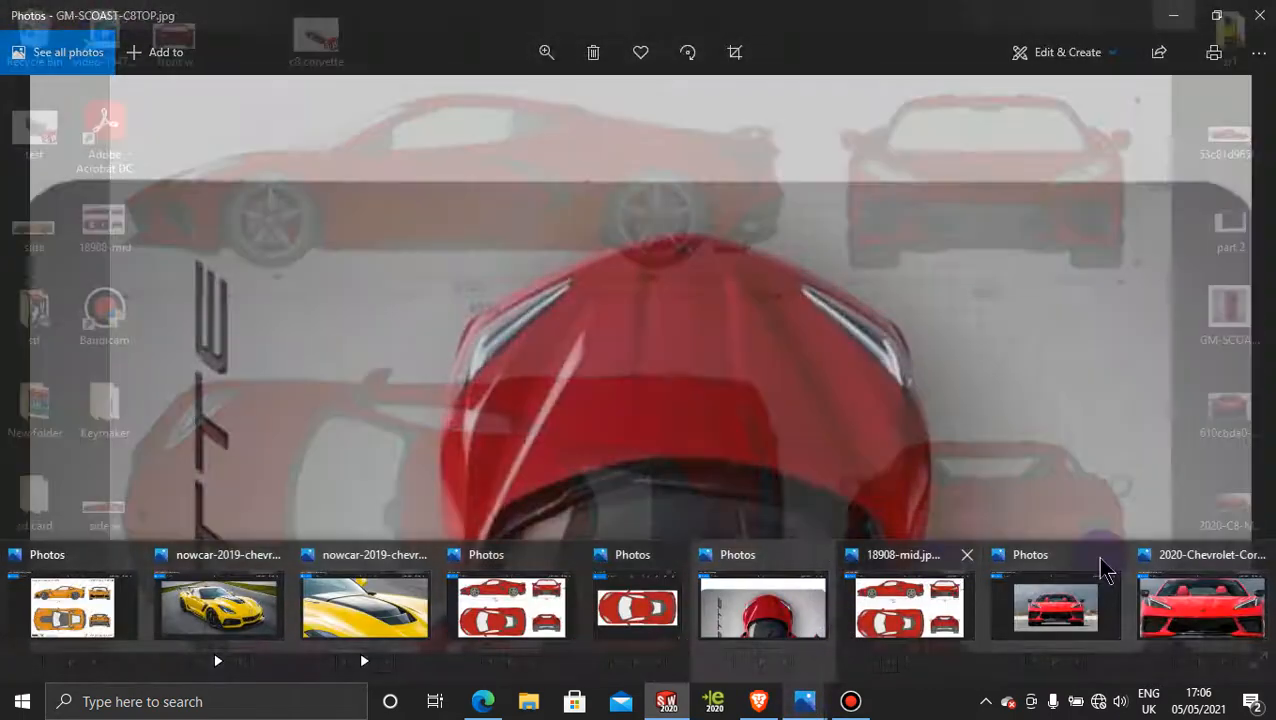
mouse_move(1243, 630)
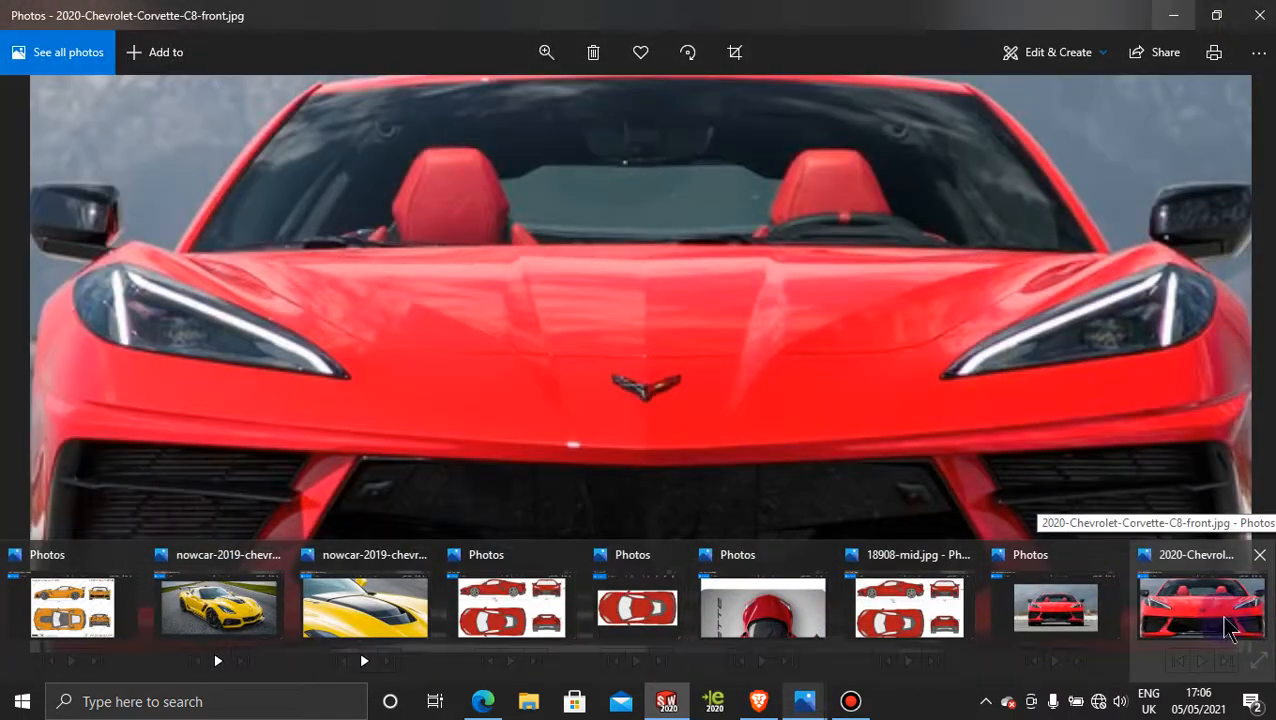
left_click(1230, 628)
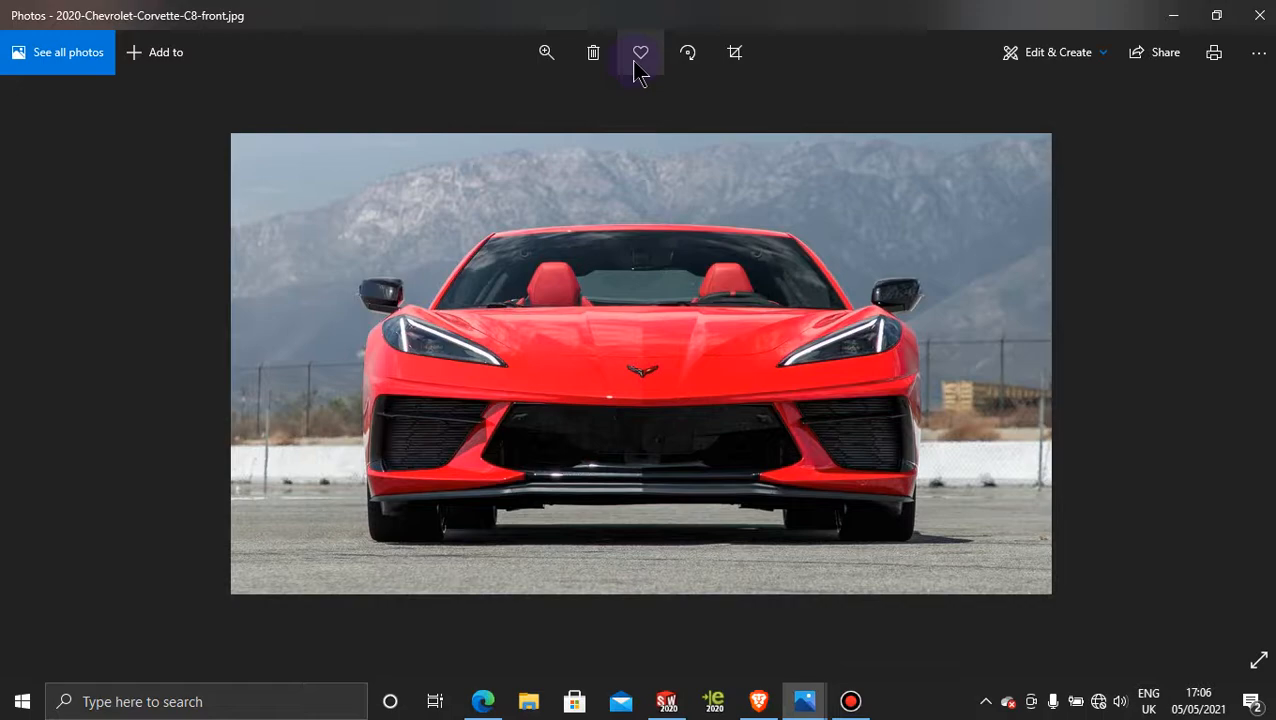
left_click(546, 52)
left_click_drag(490, 104, 562, 106)
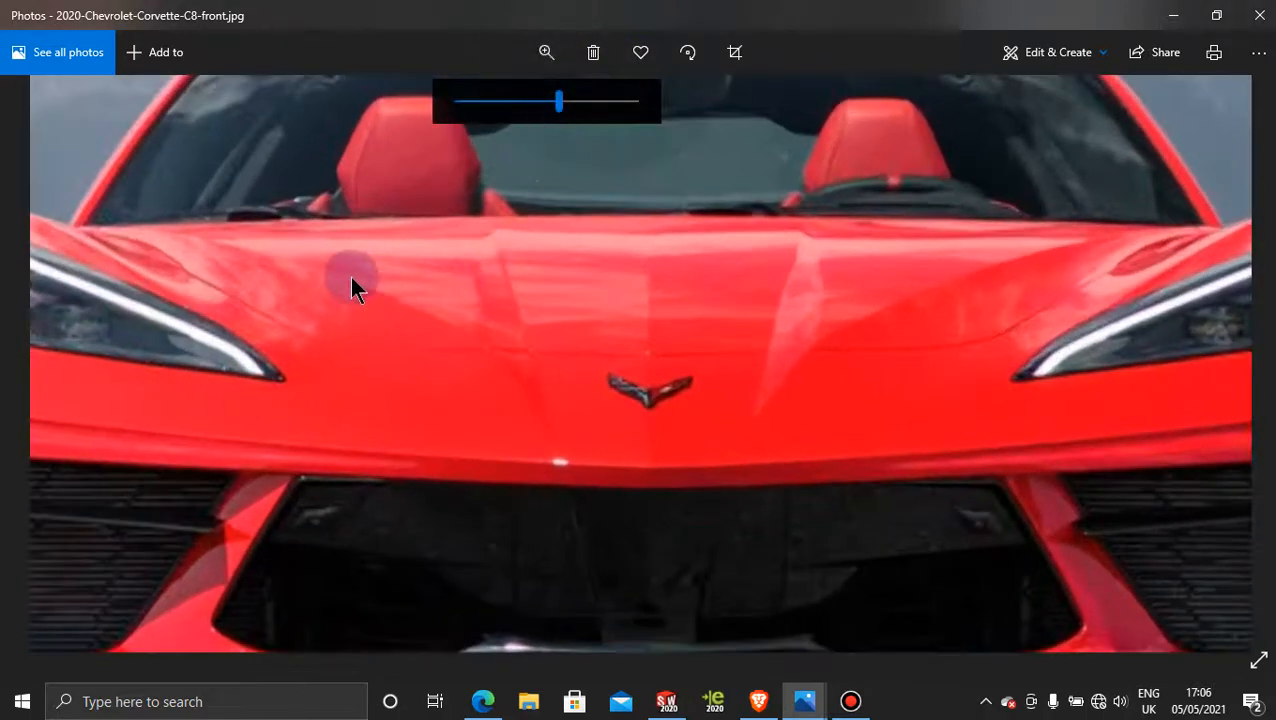
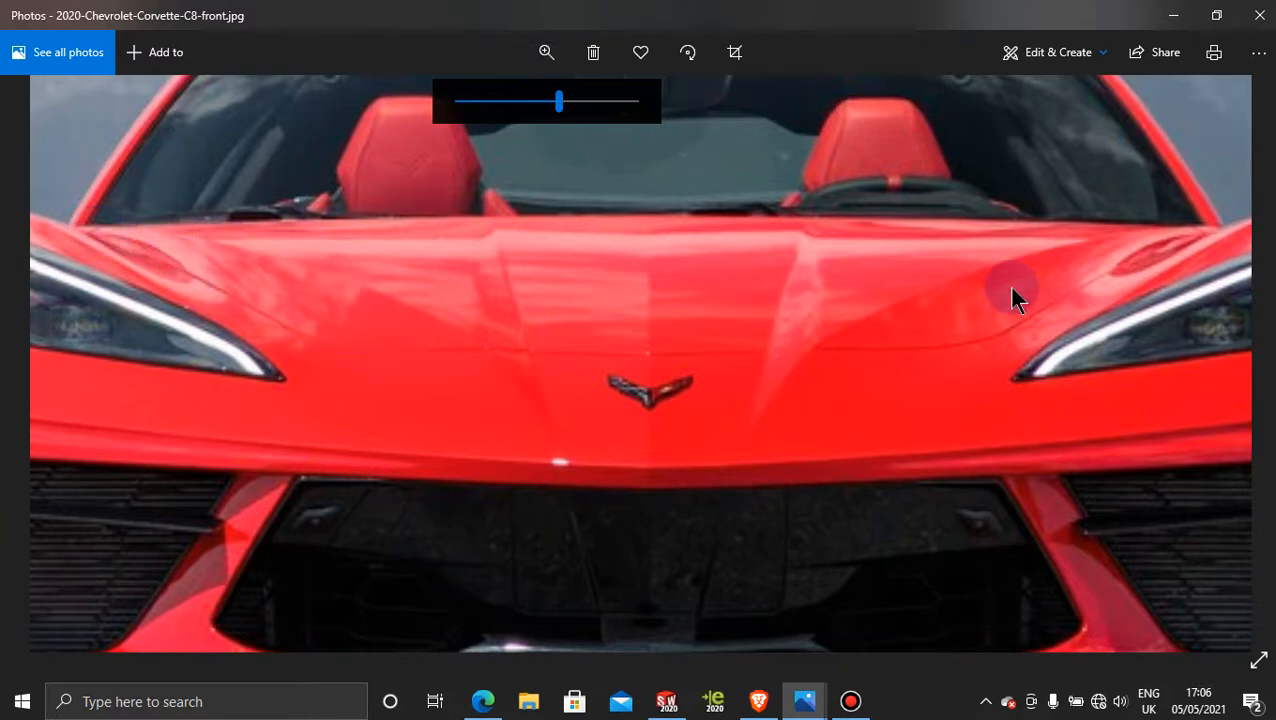
Step: Return to SOLIDWORKS and examine the gap between the hood's outer edge and the projected curve, especially at its front end
left_click(1176, 16)
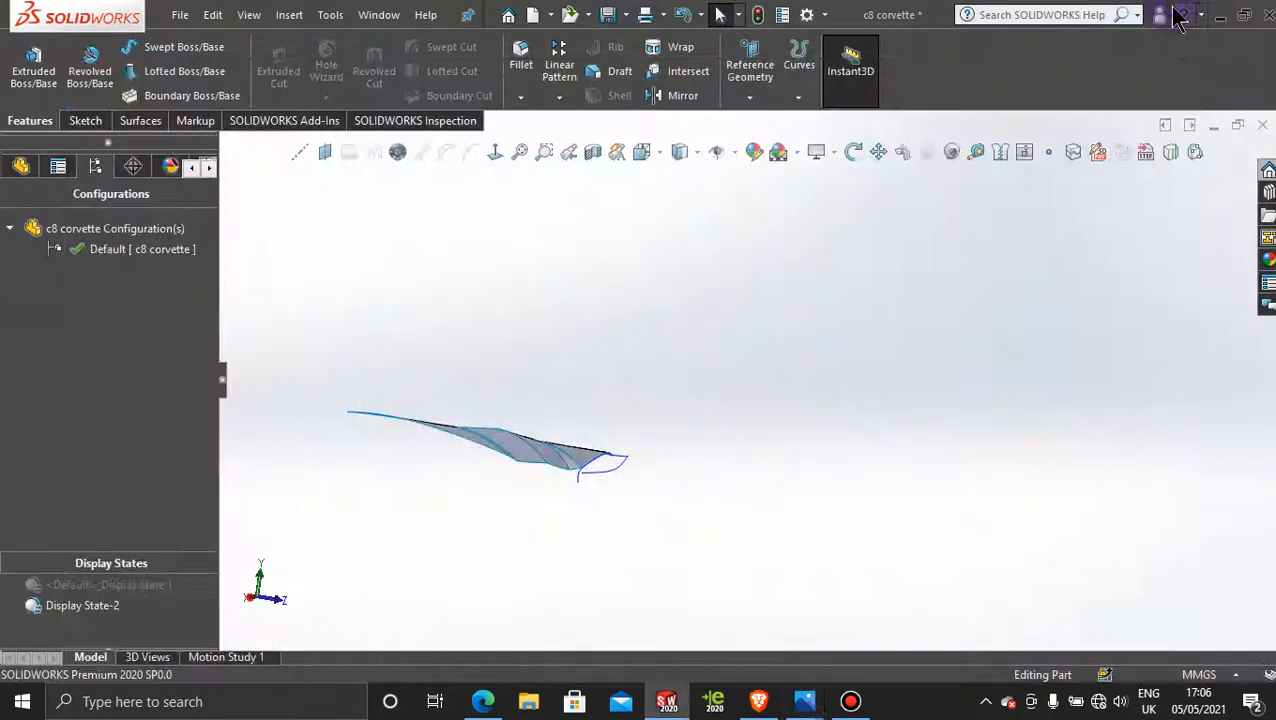
scroll(612, 430, "down", 3)
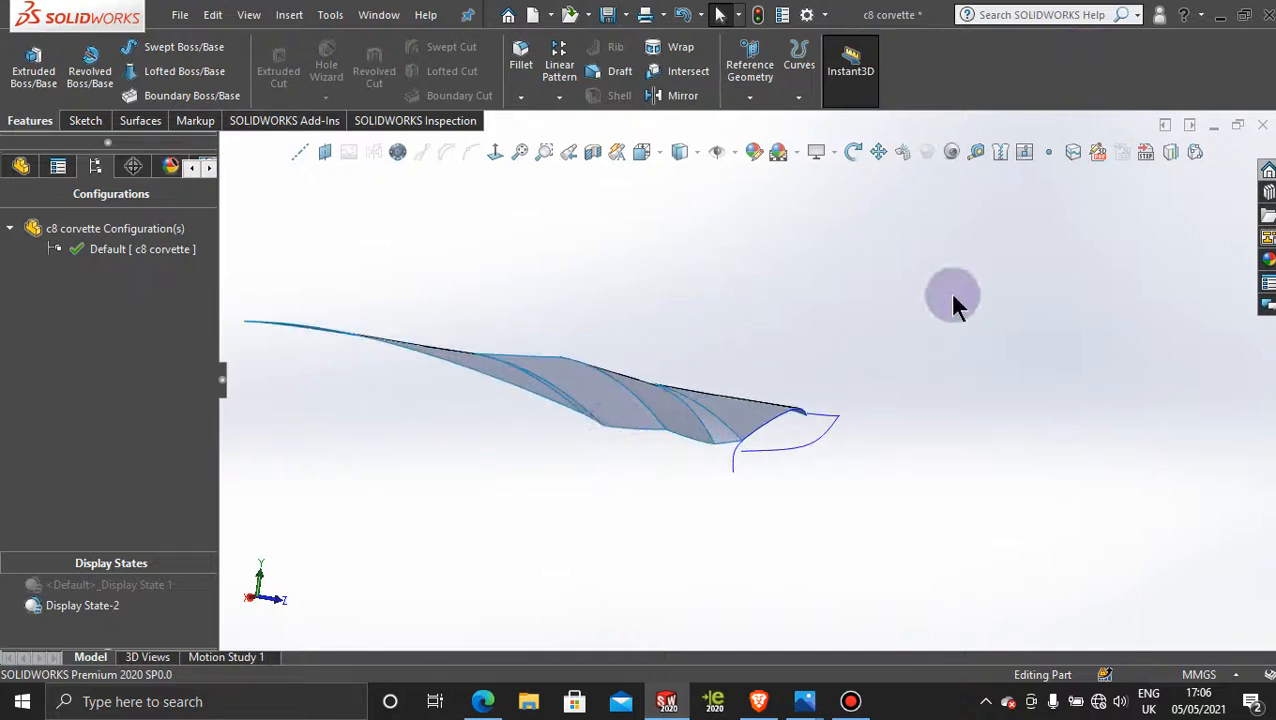
middle_click_drag(953, 300, 490, 500)
scroll(478, 495, "down", 5)
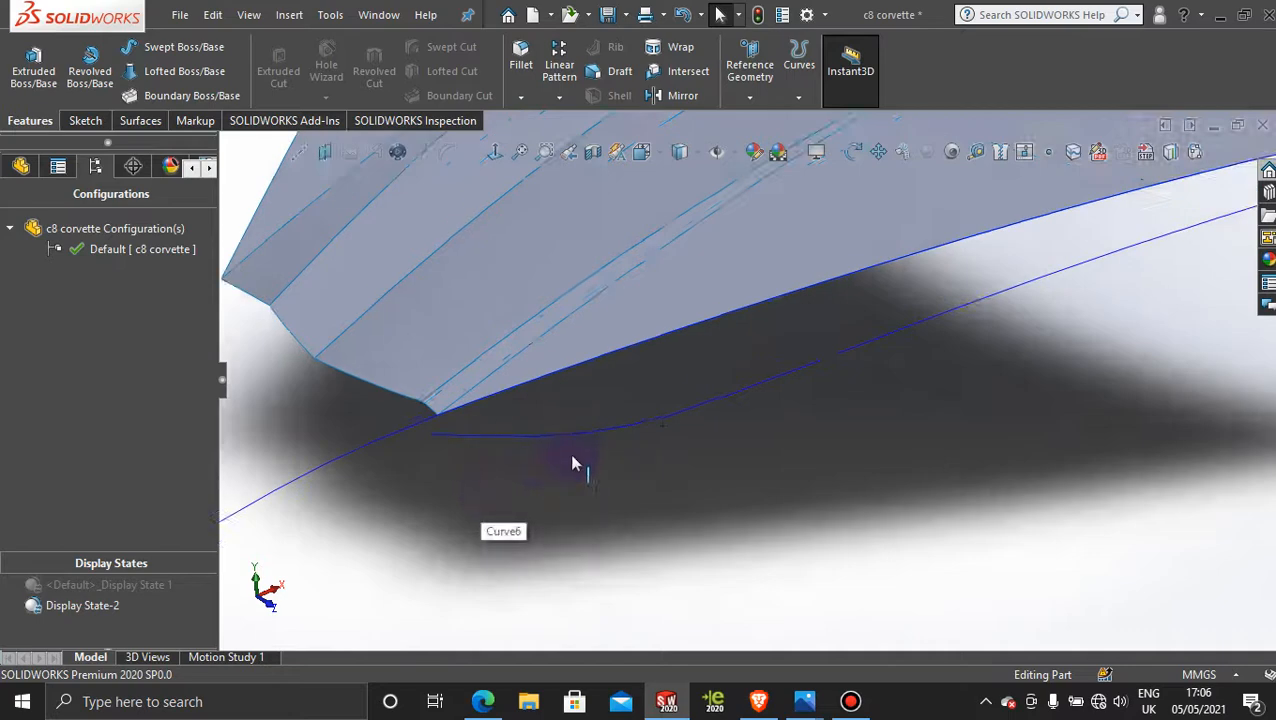
scroll(580, 450, "up", 3)
scroll(621, 382, "down", 2)
middle_click_drag(547, 484, 536, 435)
scroll(570, 478, "up", 4)
middle_click_drag(805, 415, 812, 470)
Step: Activate Display State 1 and compare the projected curve with the top-view reference picture, looking normal to the Top Plane
left_click(131, 584)
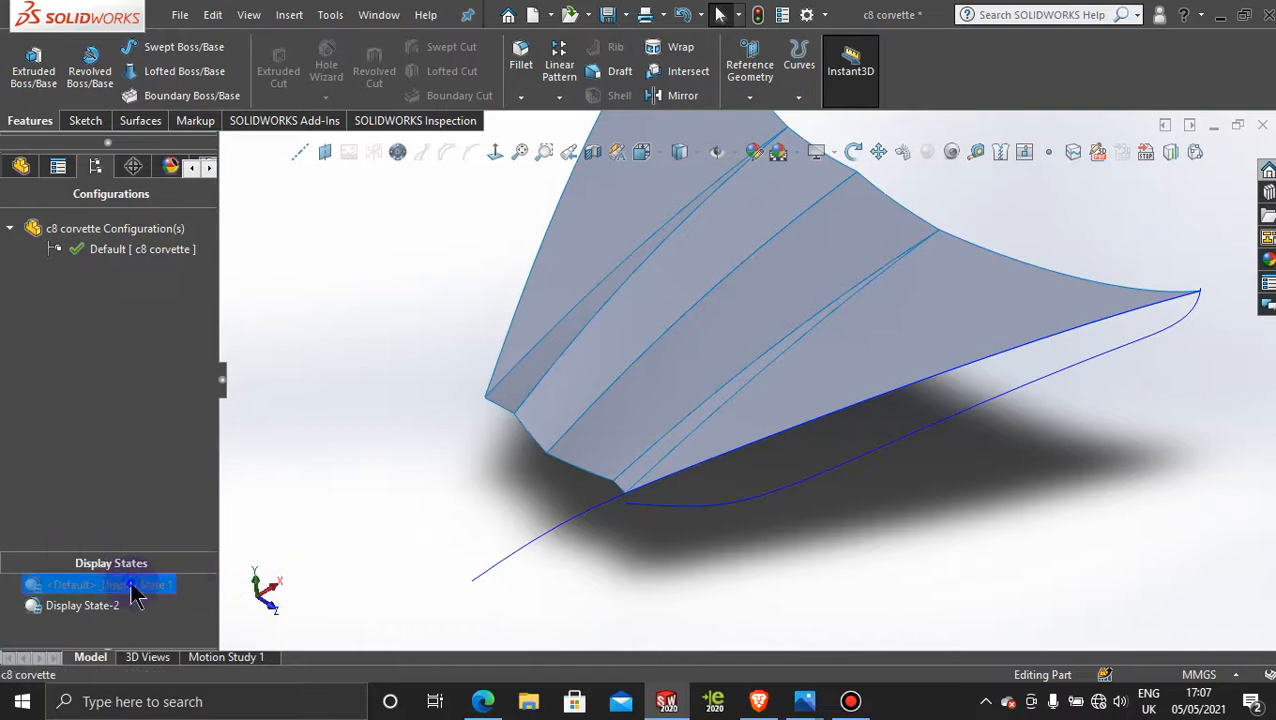
double_click(131, 584)
scroll(931, 491, "up", 4)
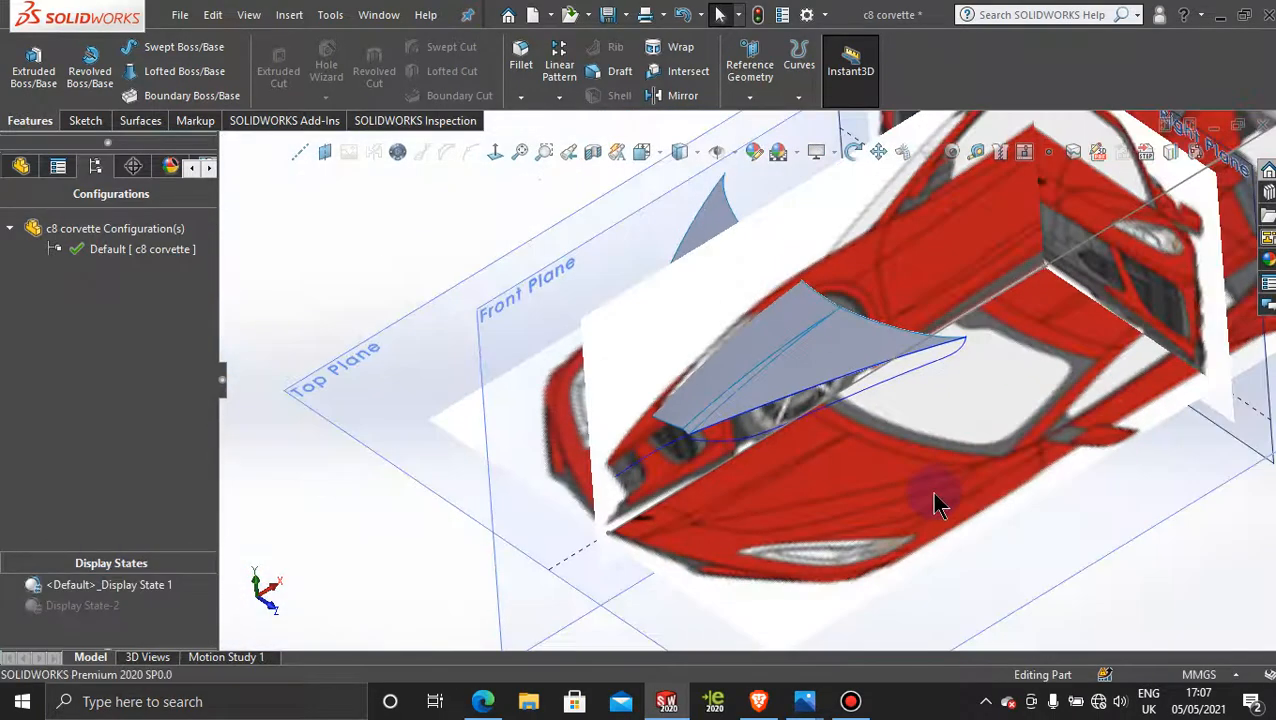
left_click(1163, 527)
left_click(500, 152)
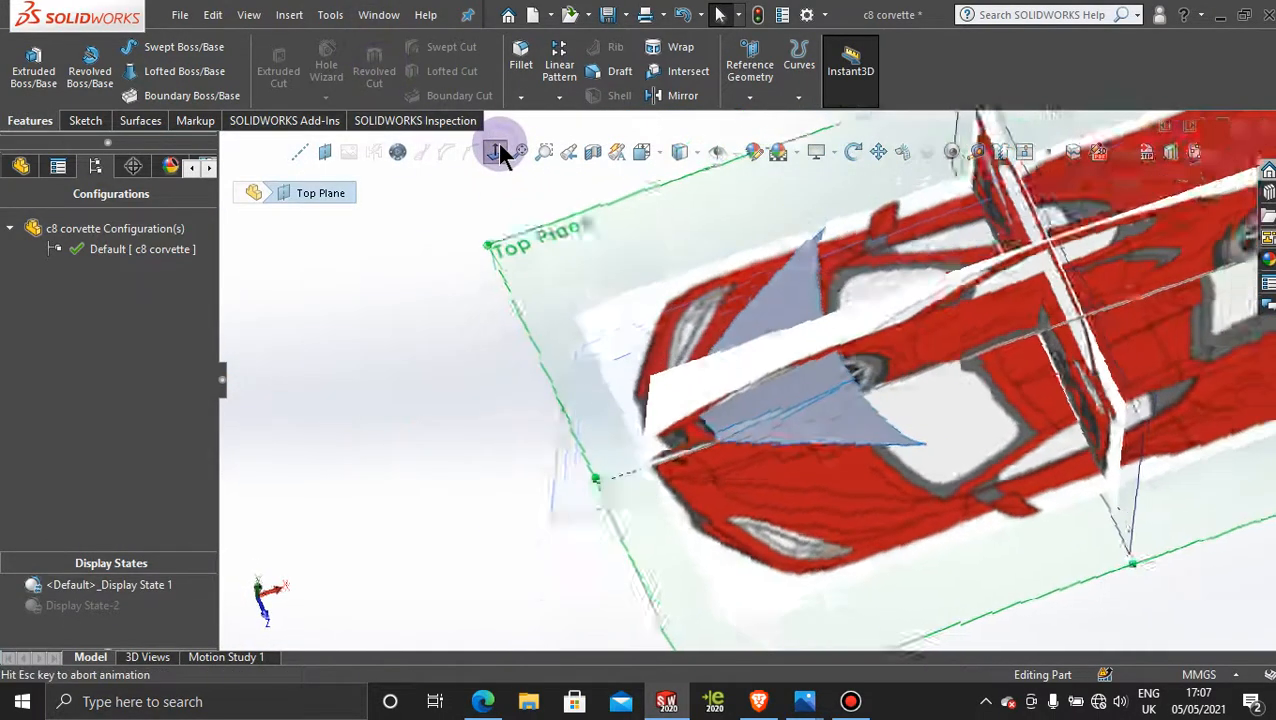
scroll(592, 460, "down", 6)
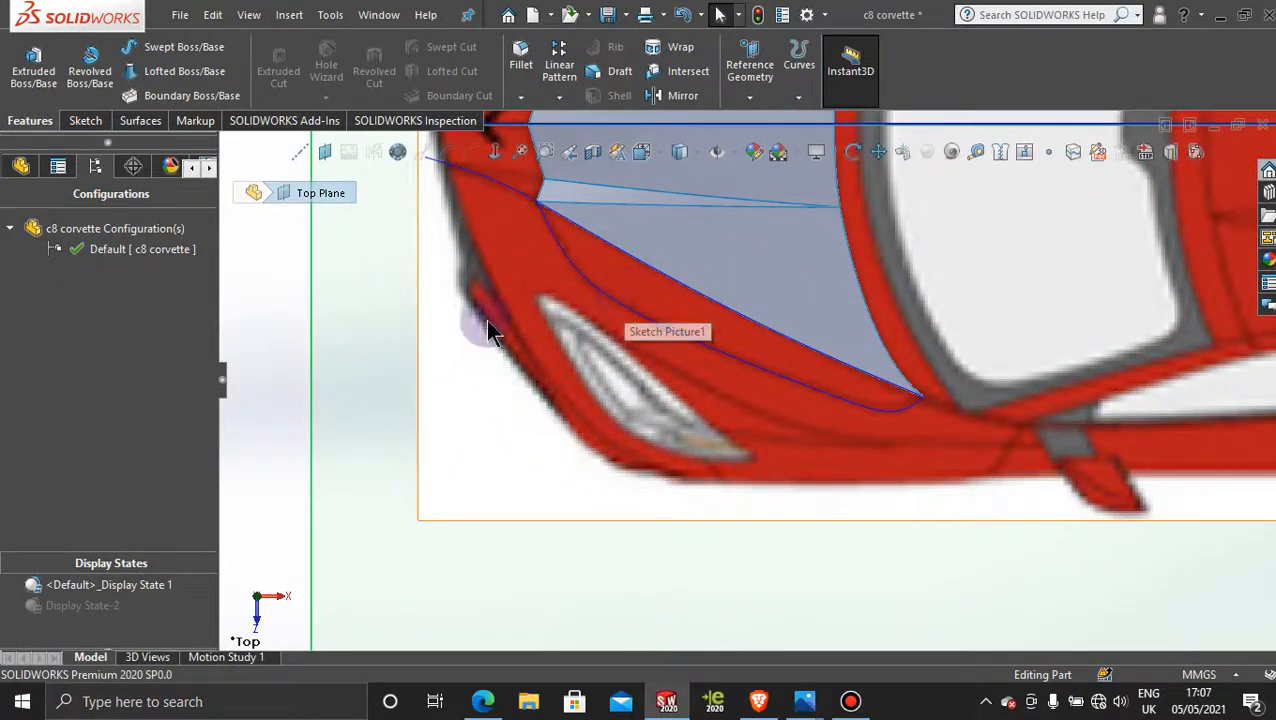
scroll(510, 290, "up", 2)
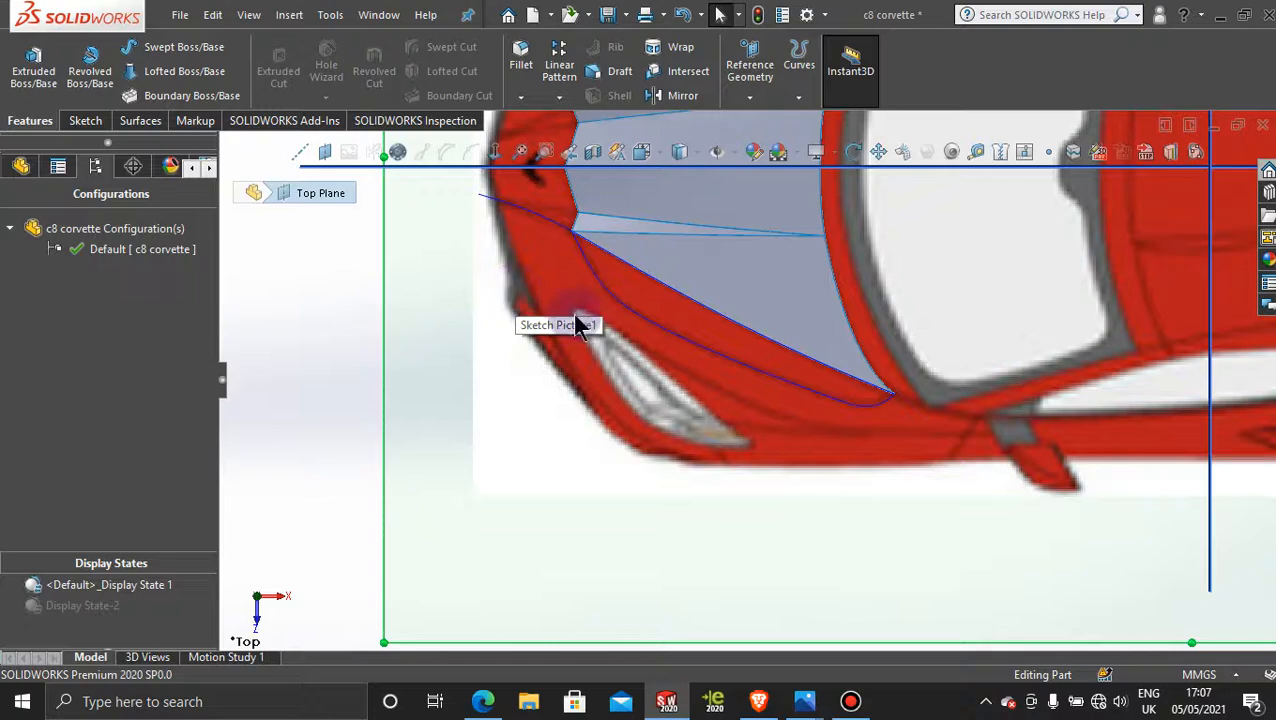
scroll(581, 322, "down", 3)
scroll(580, 318, "up", 3)
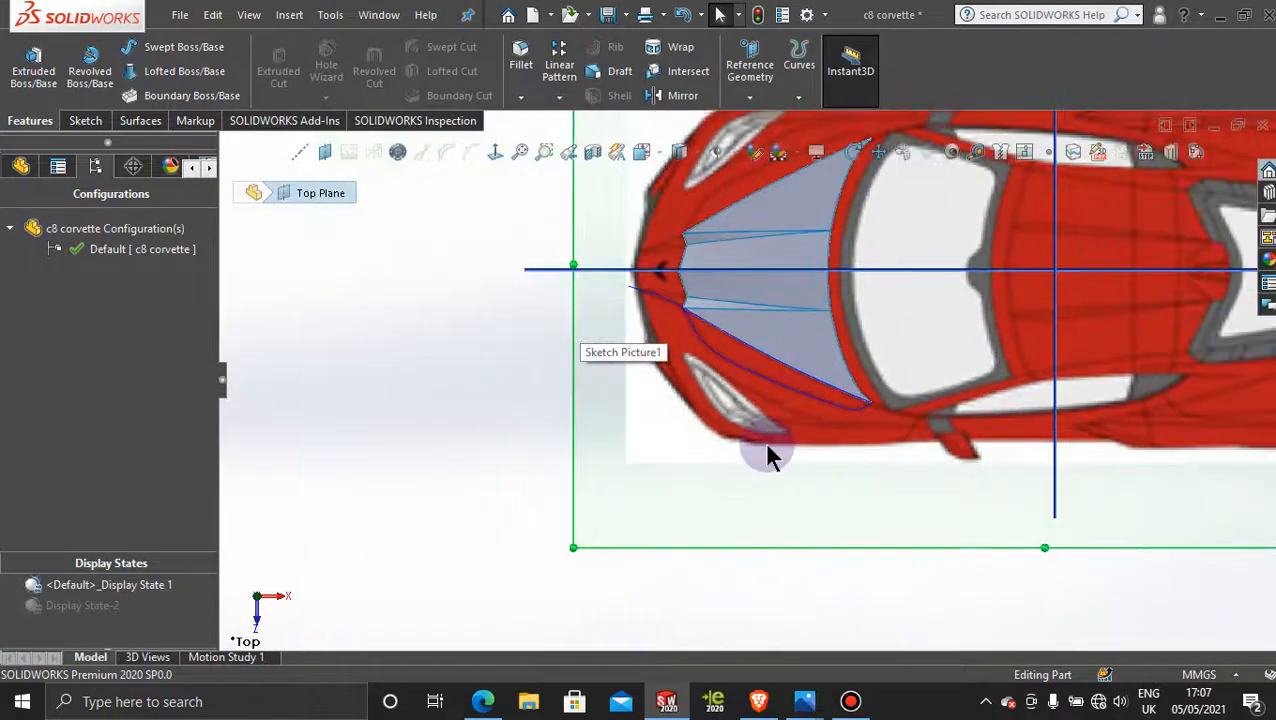
Step: Examine the hood surfaces and projected curve against the side, front and top reference pictures from several oblique angles
middle_click_drag(769, 450, 758, 350)
scroll(817, 288, "up", 4)
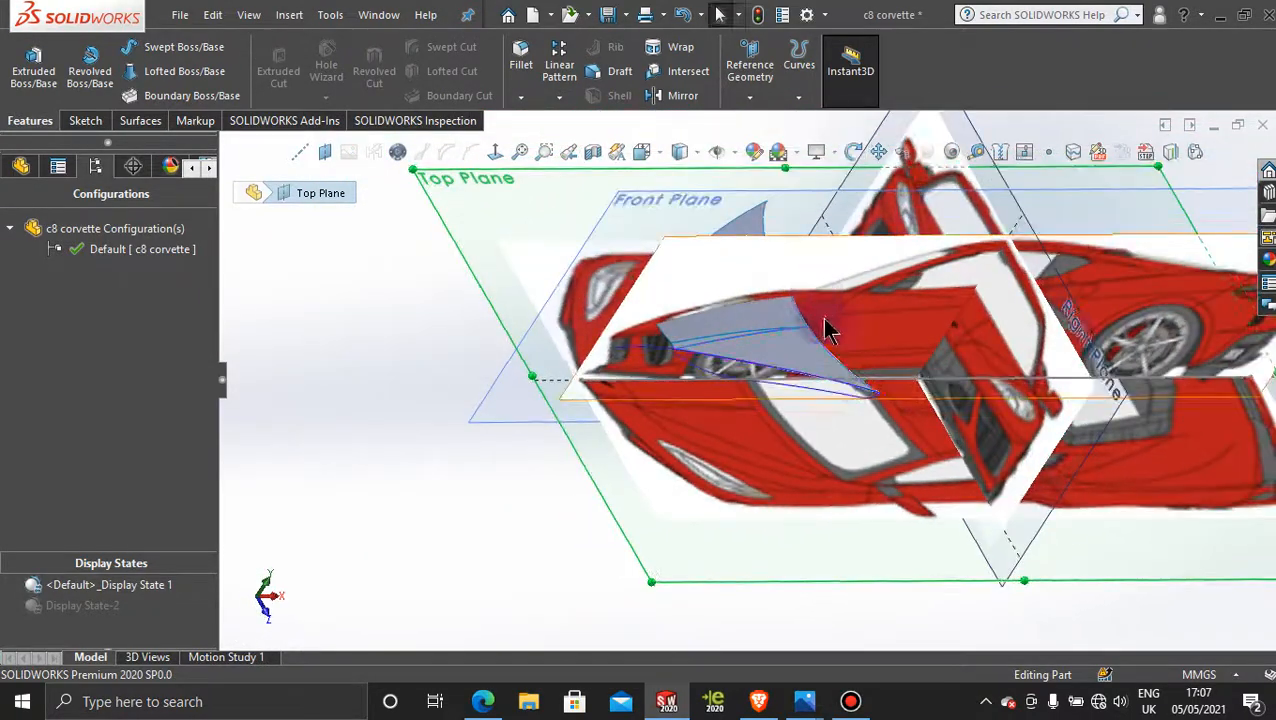
scroll(869, 455, "up", 1)
scroll(848, 435, "down", 4)
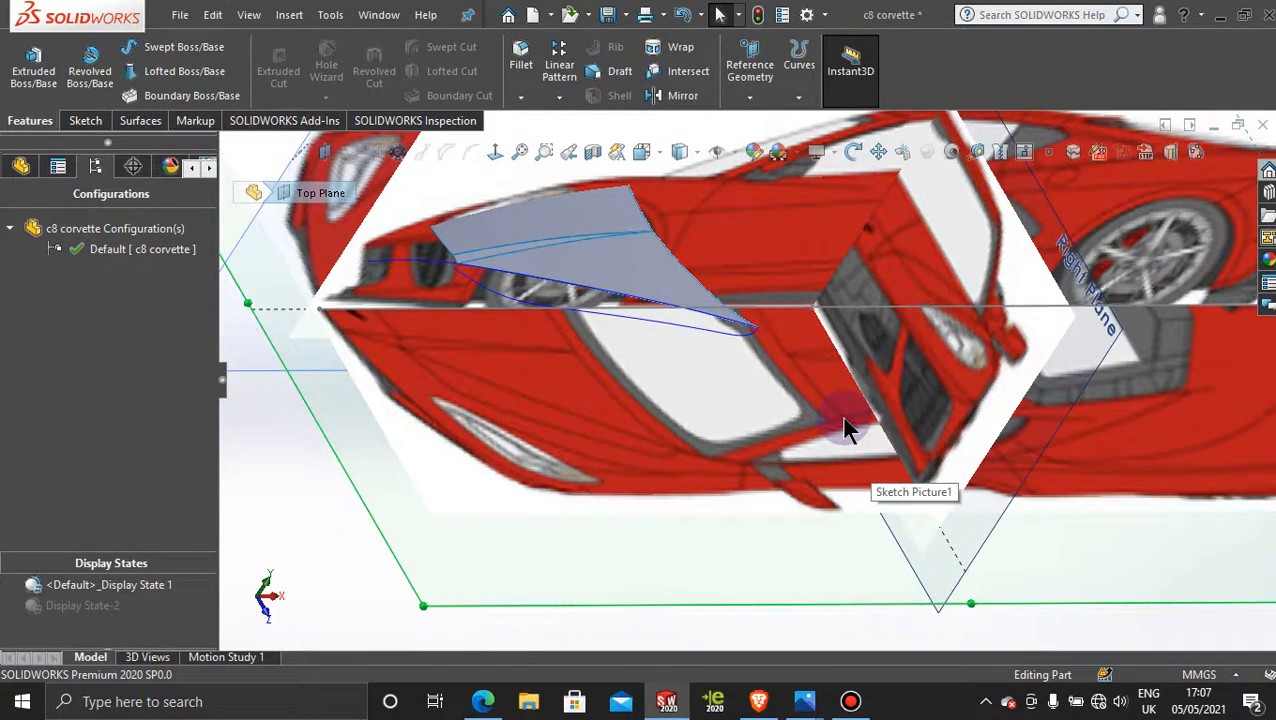
scroll(480, 250, "down", 3)
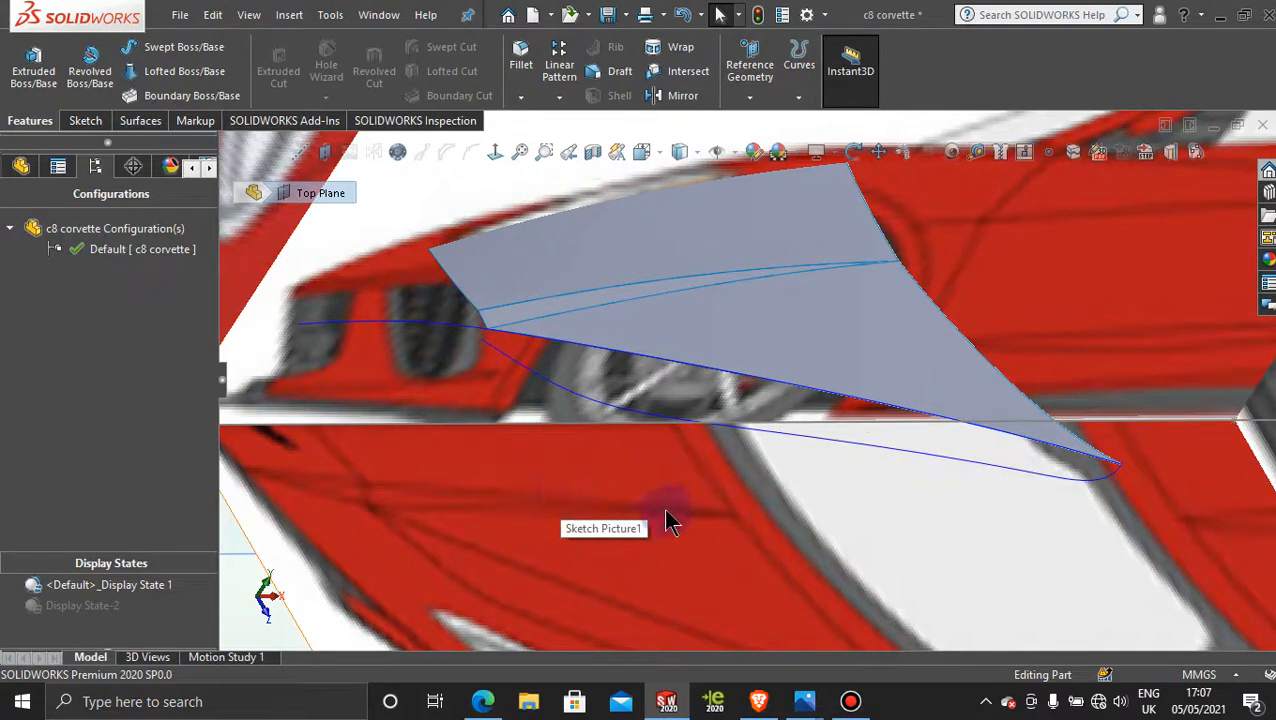
middle_click_drag(592, 464, 621, 447)
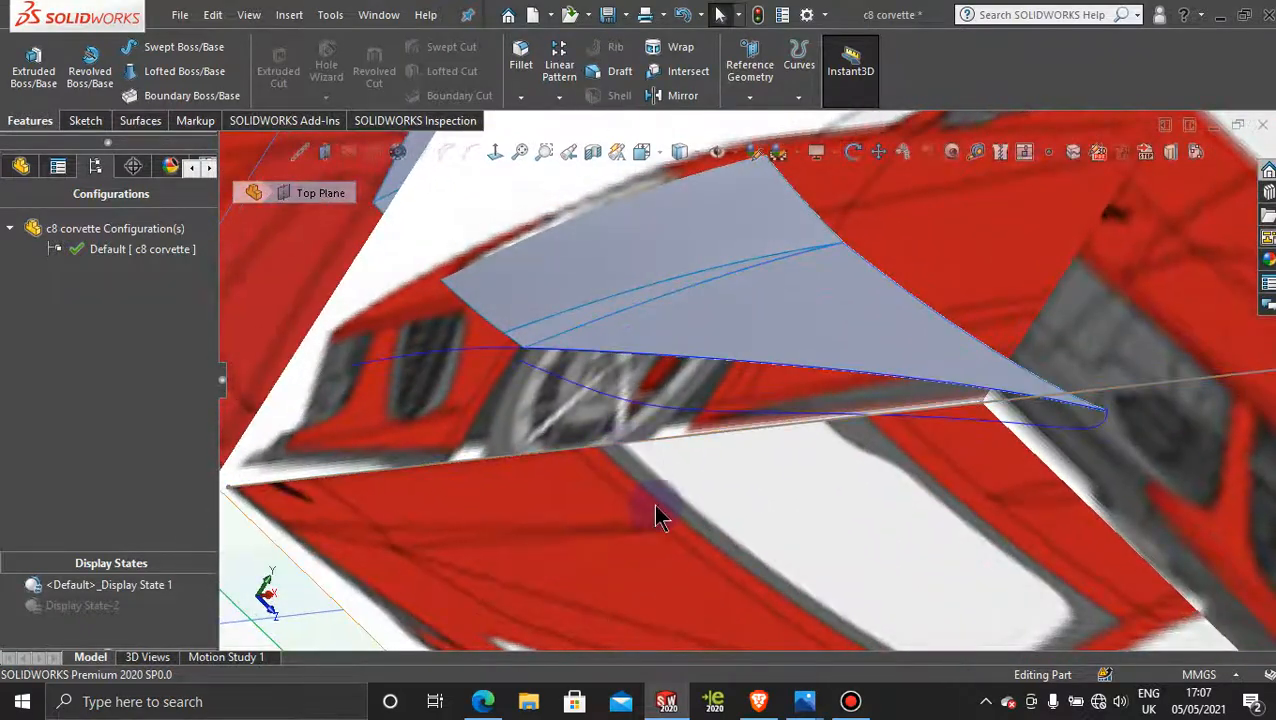
middle_click_drag(686, 523, 600, 440)
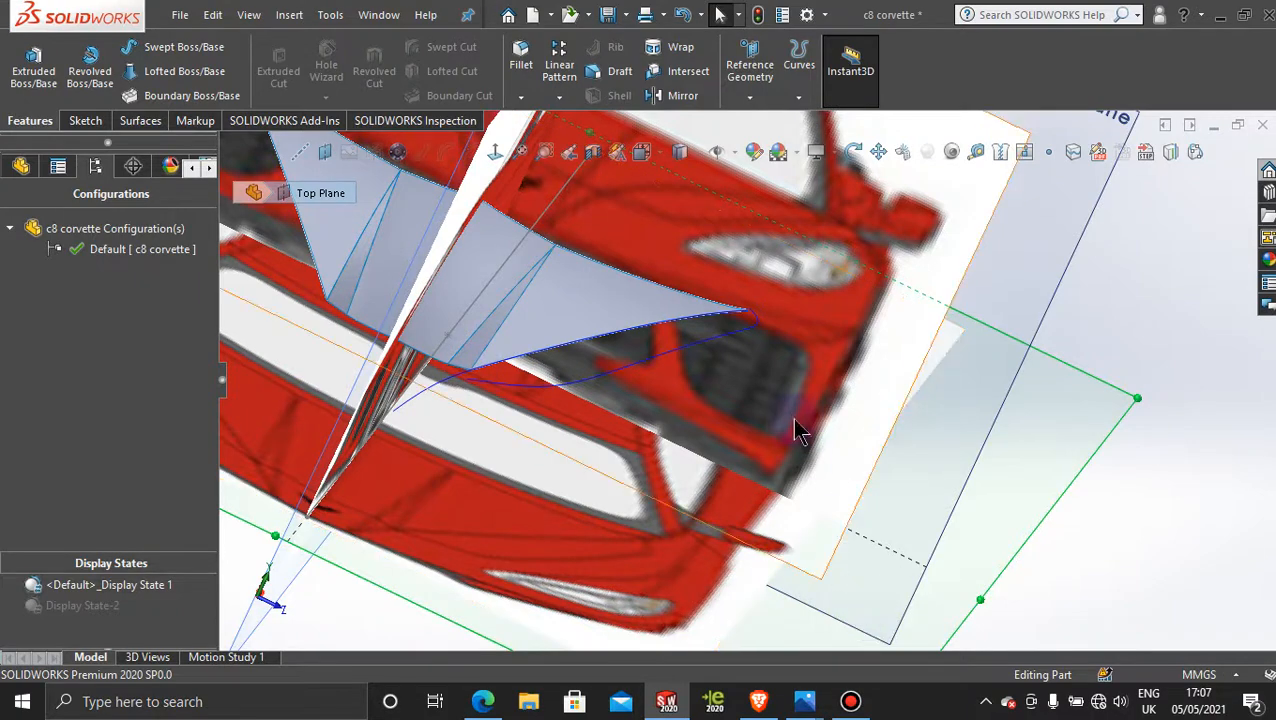
middle_click_drag(797, 427, 689, 436)
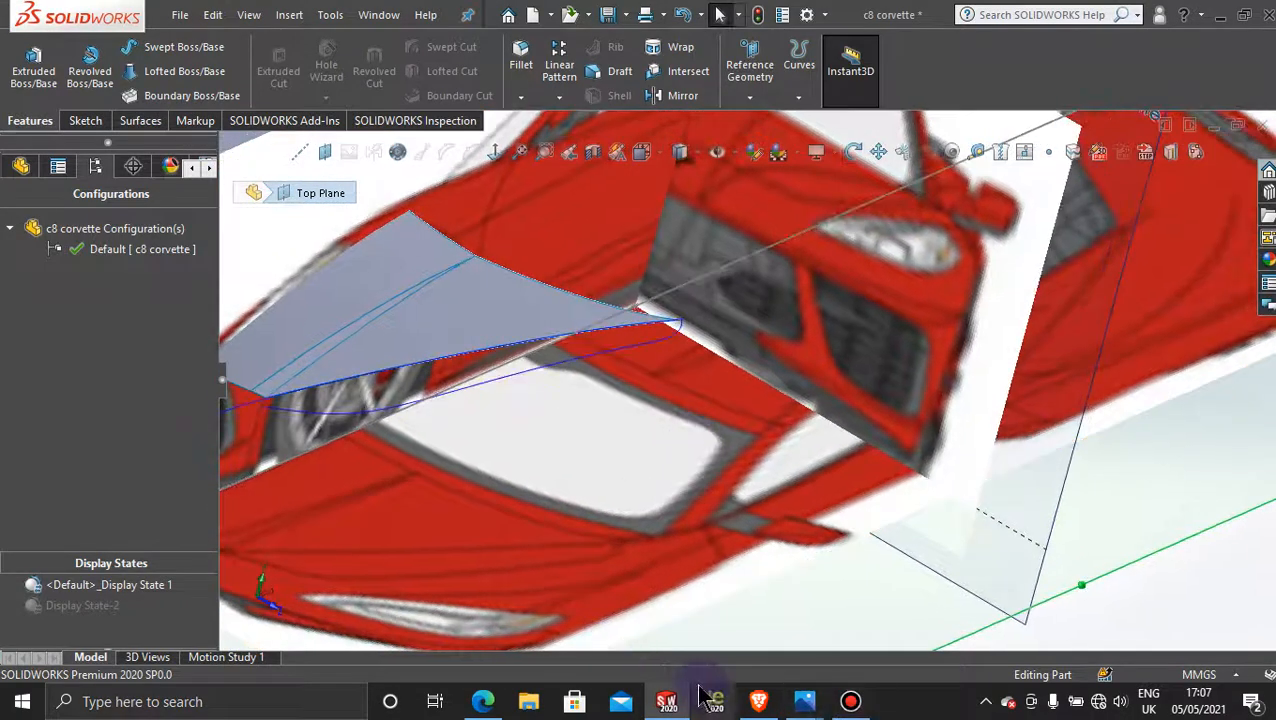
Step: Switch to the Photos picture 2020-Chevrolet-Corvette-C8-front.jpg and enlarge the hood to study its seam towards the headlights
mouse_move(818, 706)
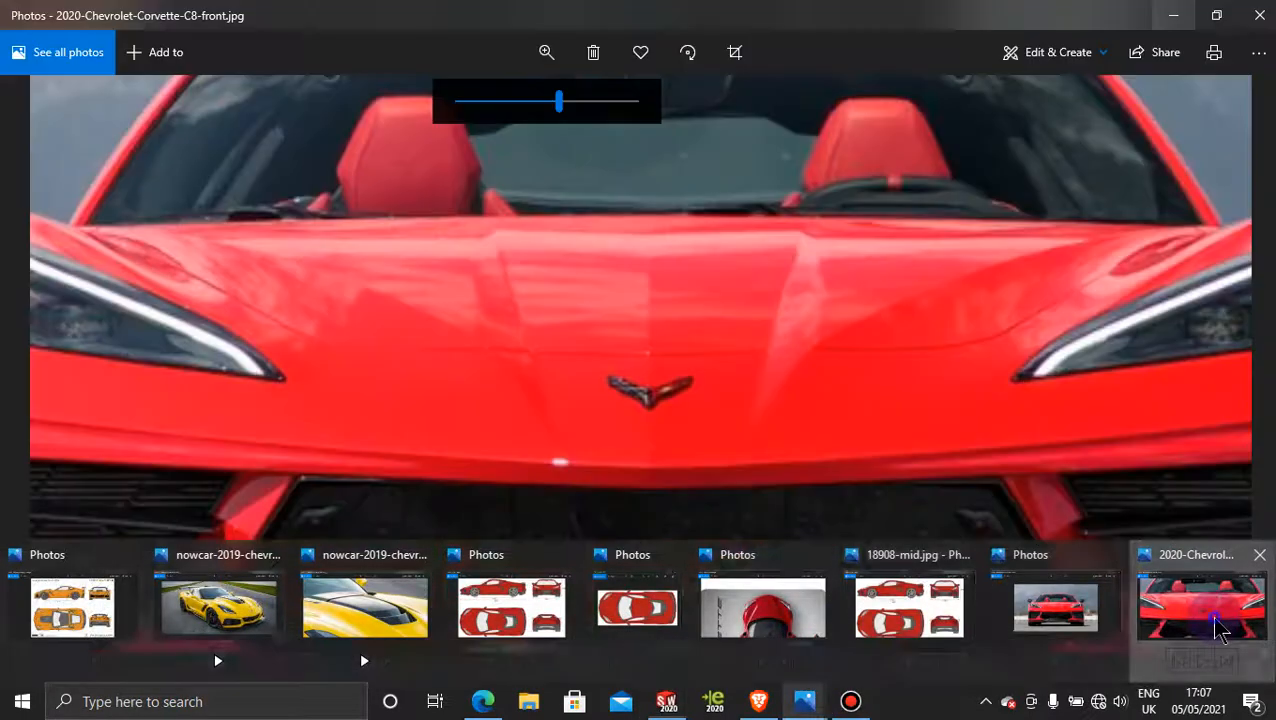
left_click(1215, 608)
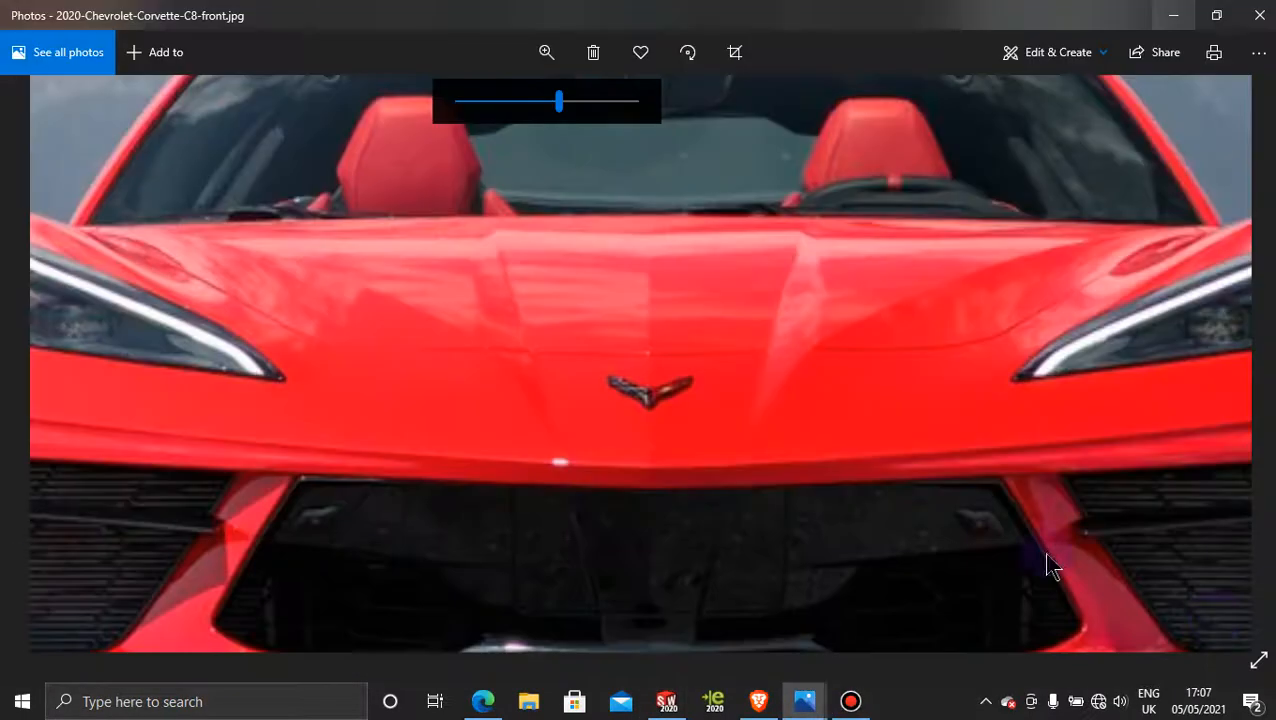
double_click(866, 338)
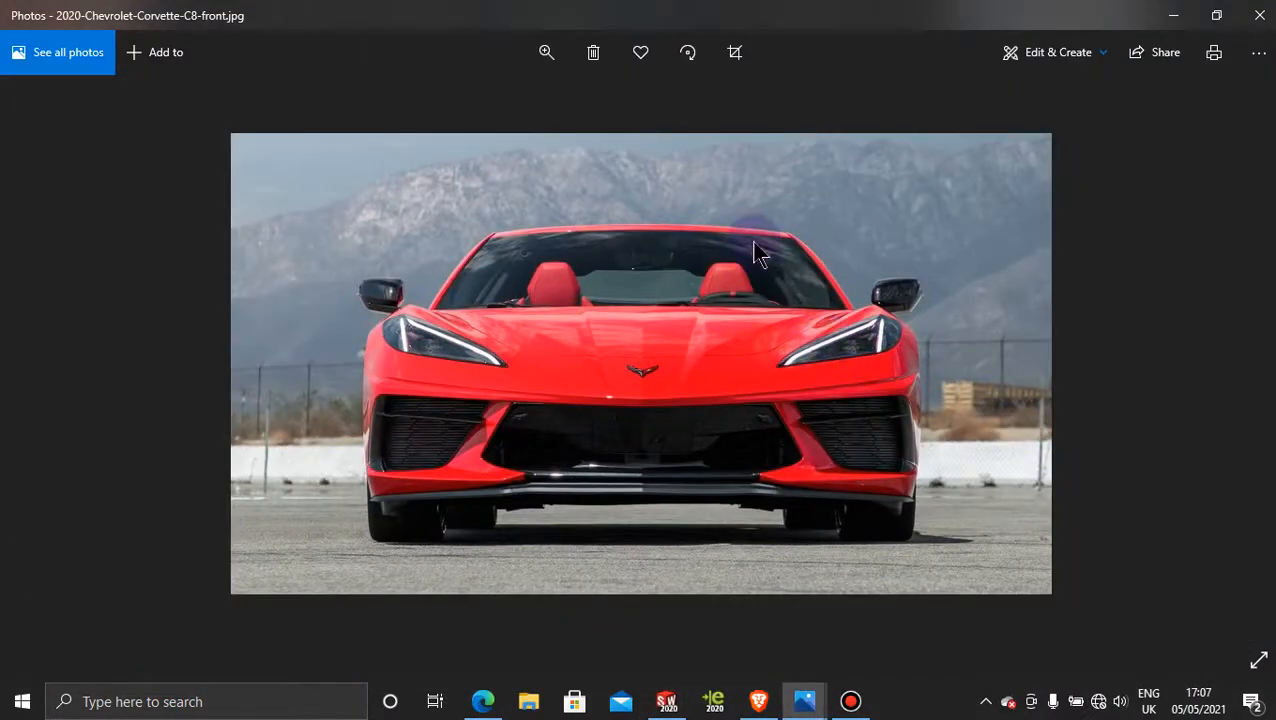
left_click(543, 52)
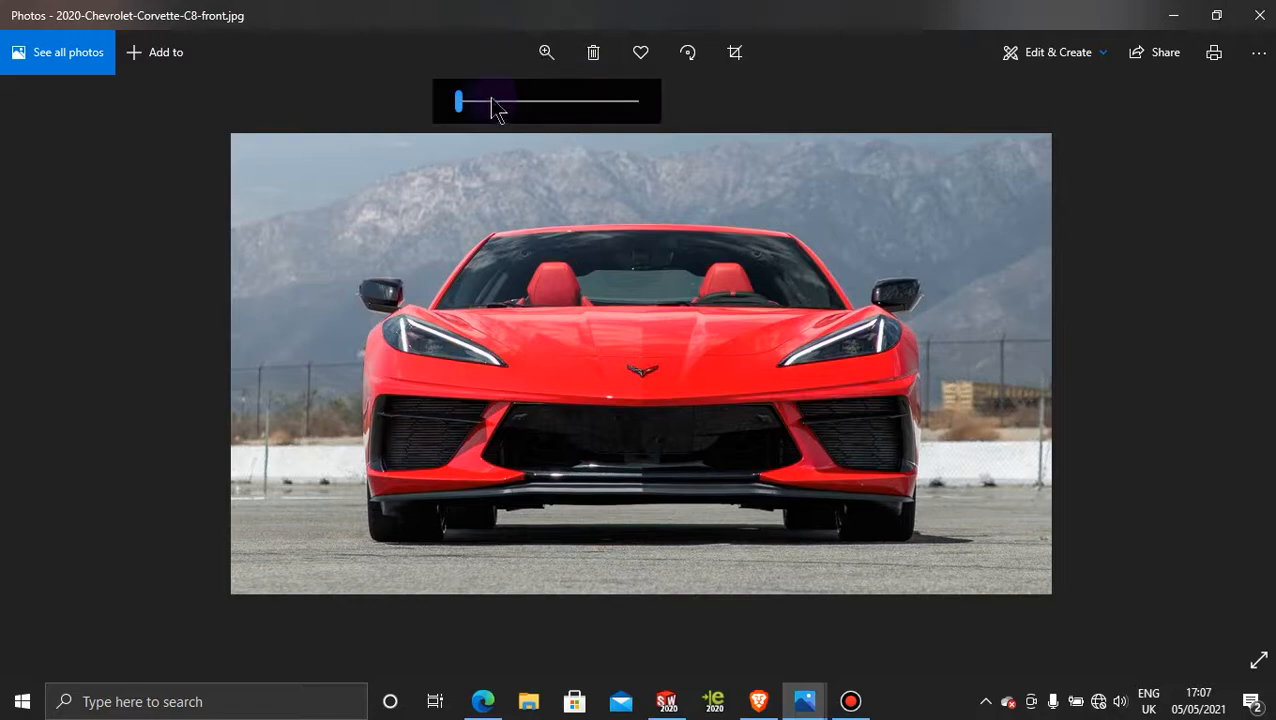
left_click_drag(497, 103, 552, 101)
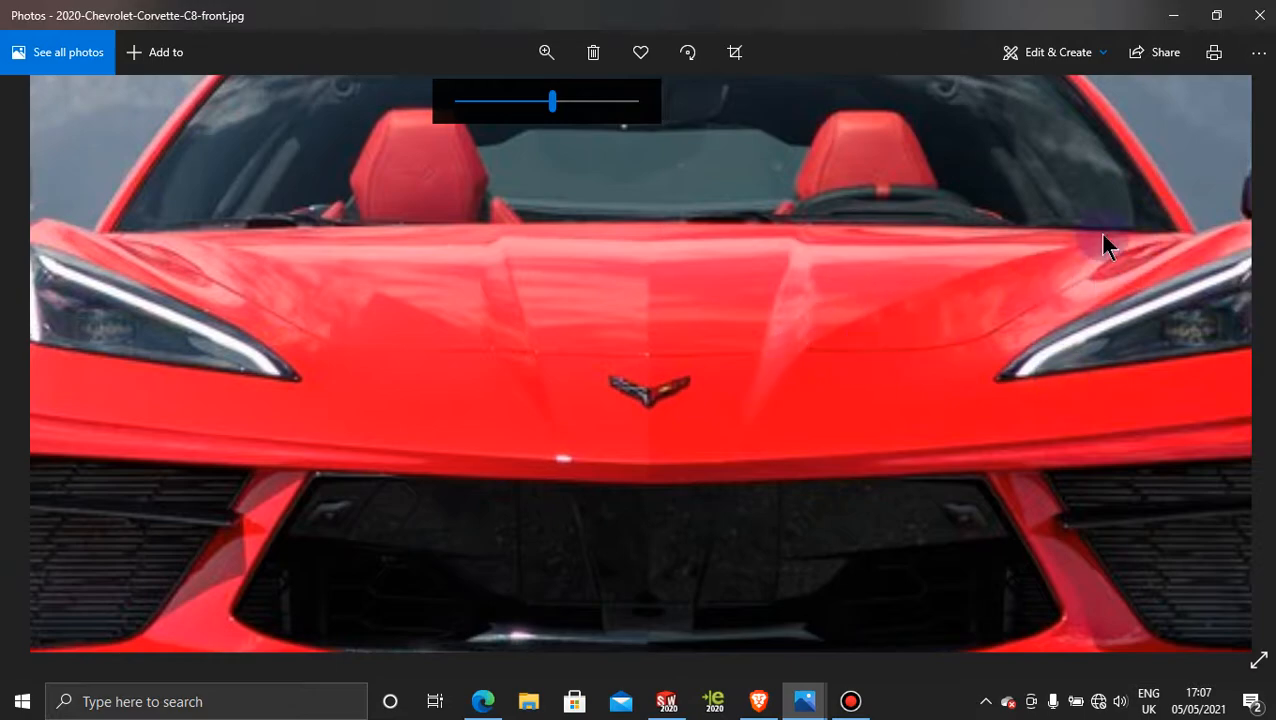
Step: Return to SOLIDWORKS and activate Display State-2, focusing on the hood's front outer corner and the start of the projected curve
left_click(1172, 16)
scroll(750, 411, "up", 4)
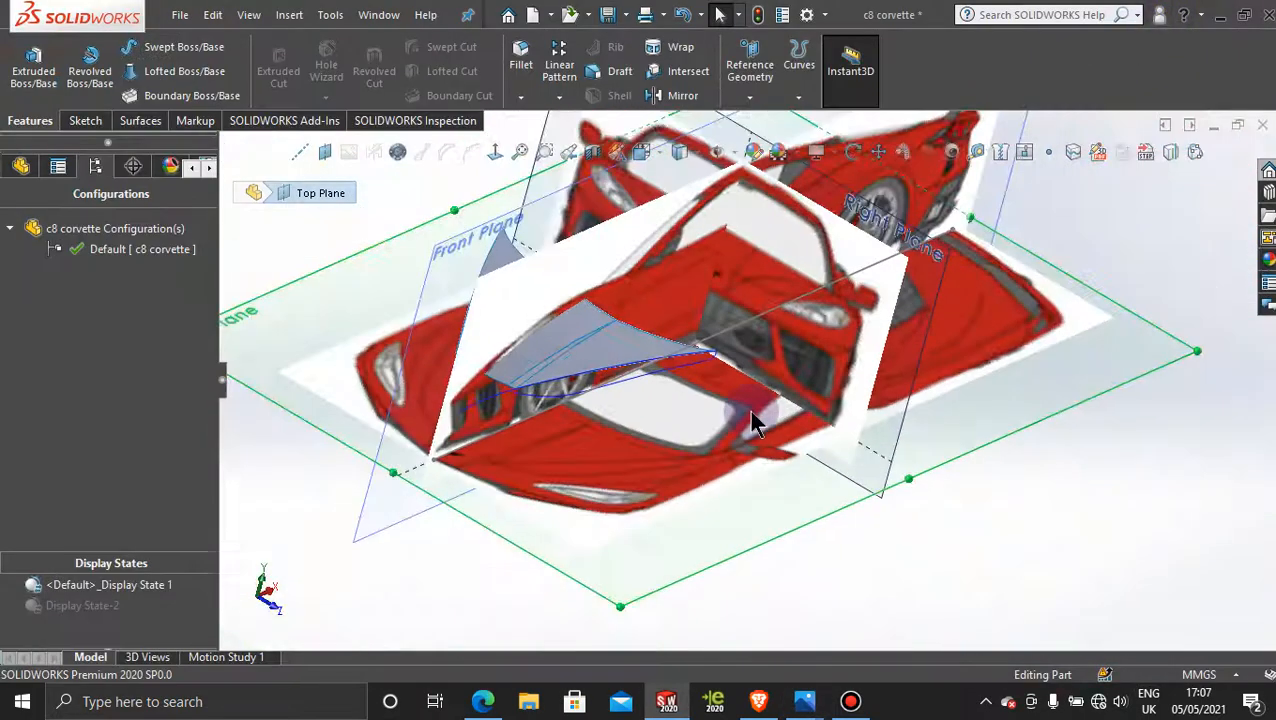
scroll(584, 322, "down", 4)
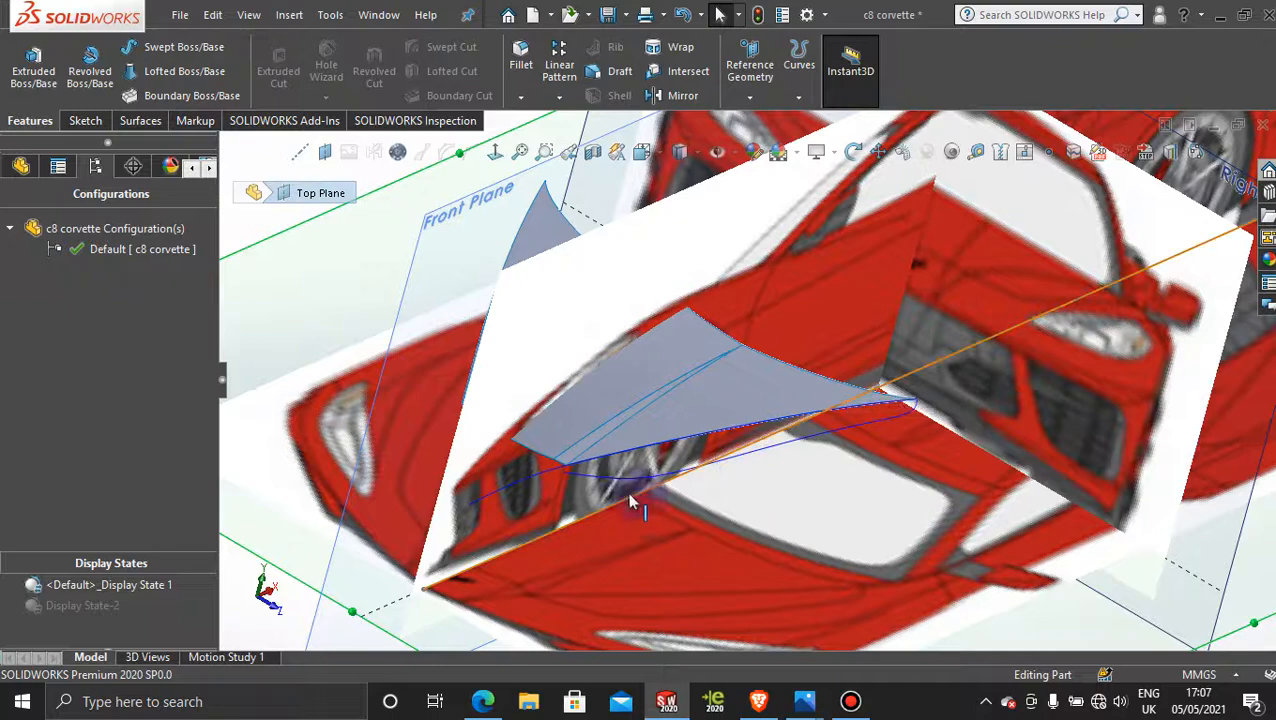
scroll(620, 505, "down", 2)
double_click(62, 607)
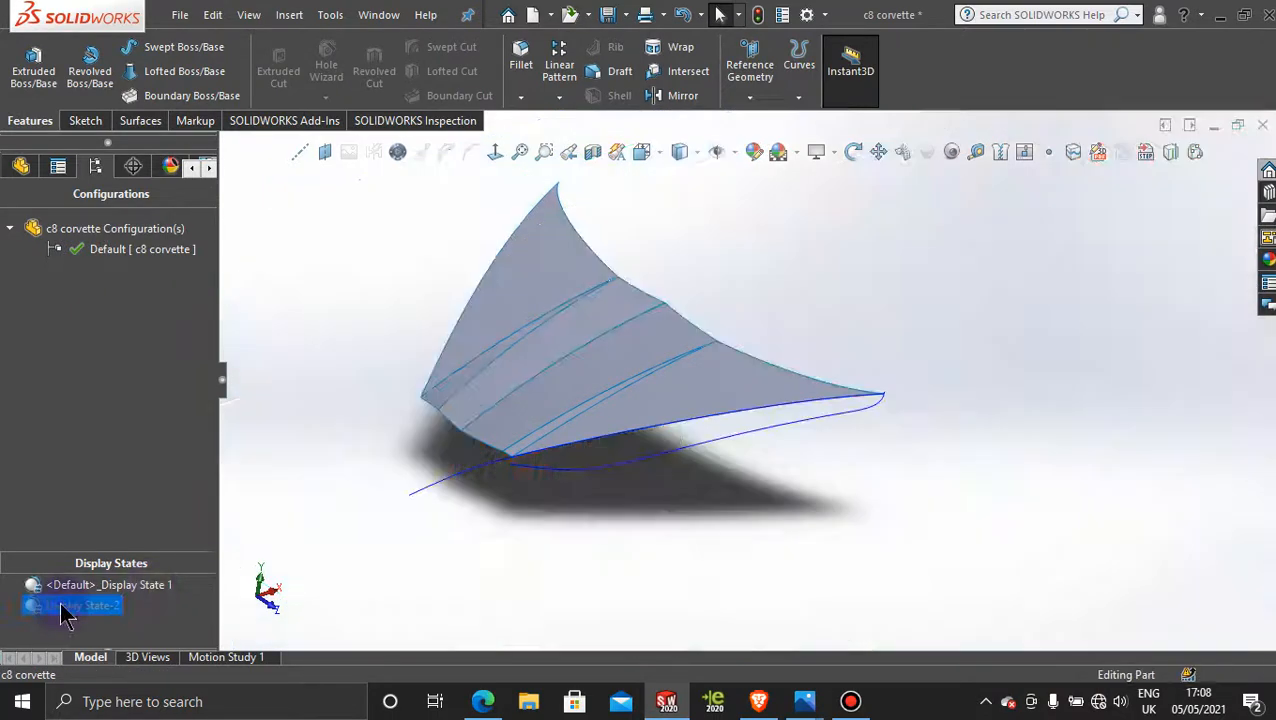
scroll(596, 510, "down", 4)
scroll(715, 353, "up", 5)
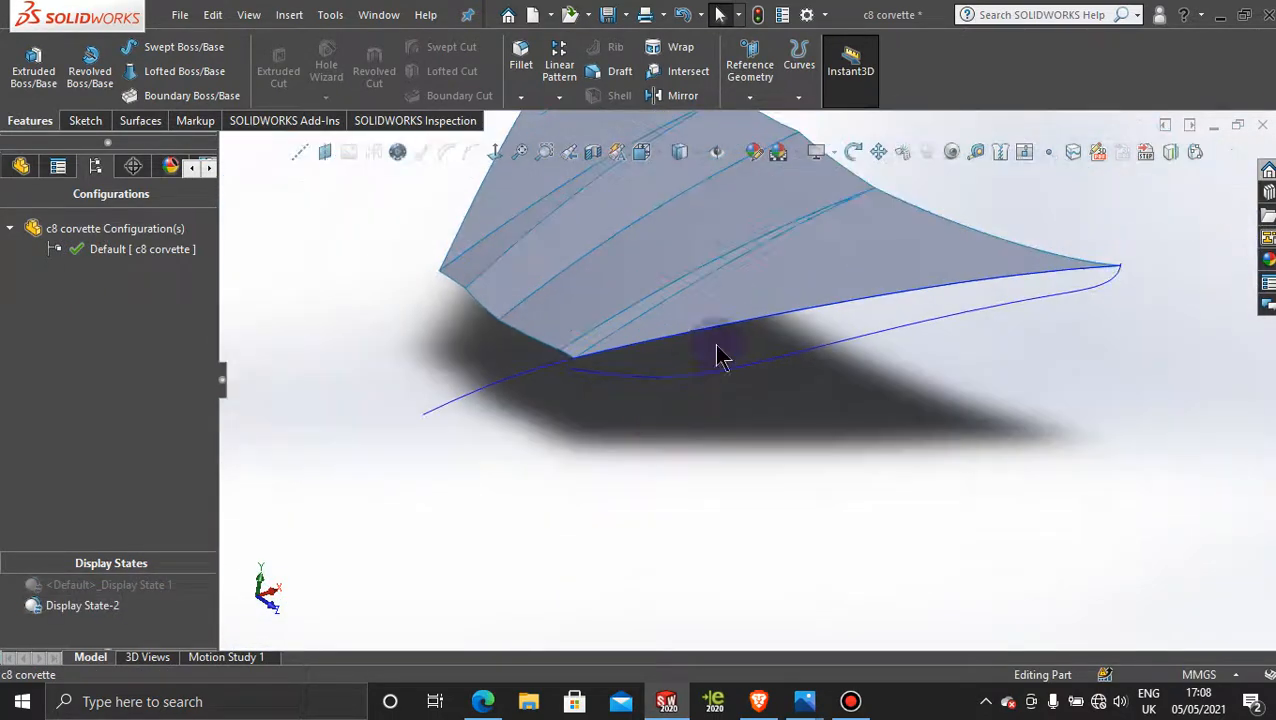
scroll(736, 245, "down", 5)
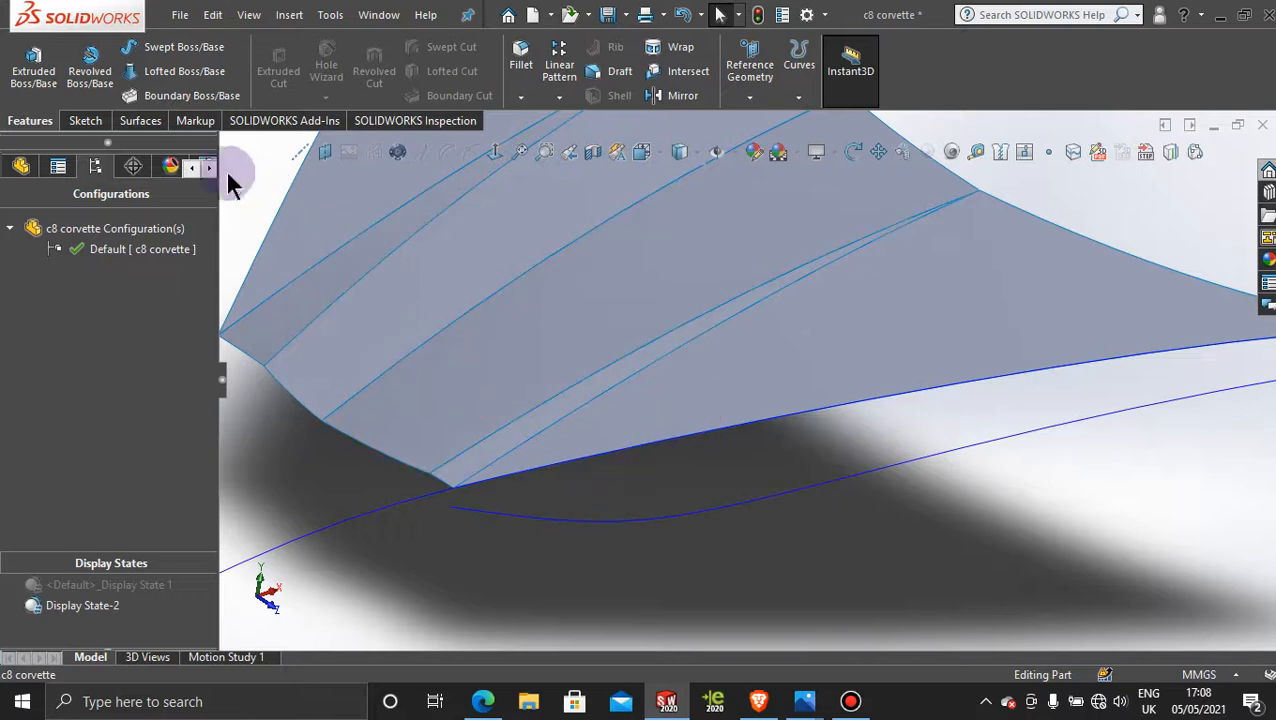
Step: Start a 3D sketch and begin a spline at the hood's front outer corner, following the front bend of the projected curve
left_click(85, 120)
left_click(25, 97)
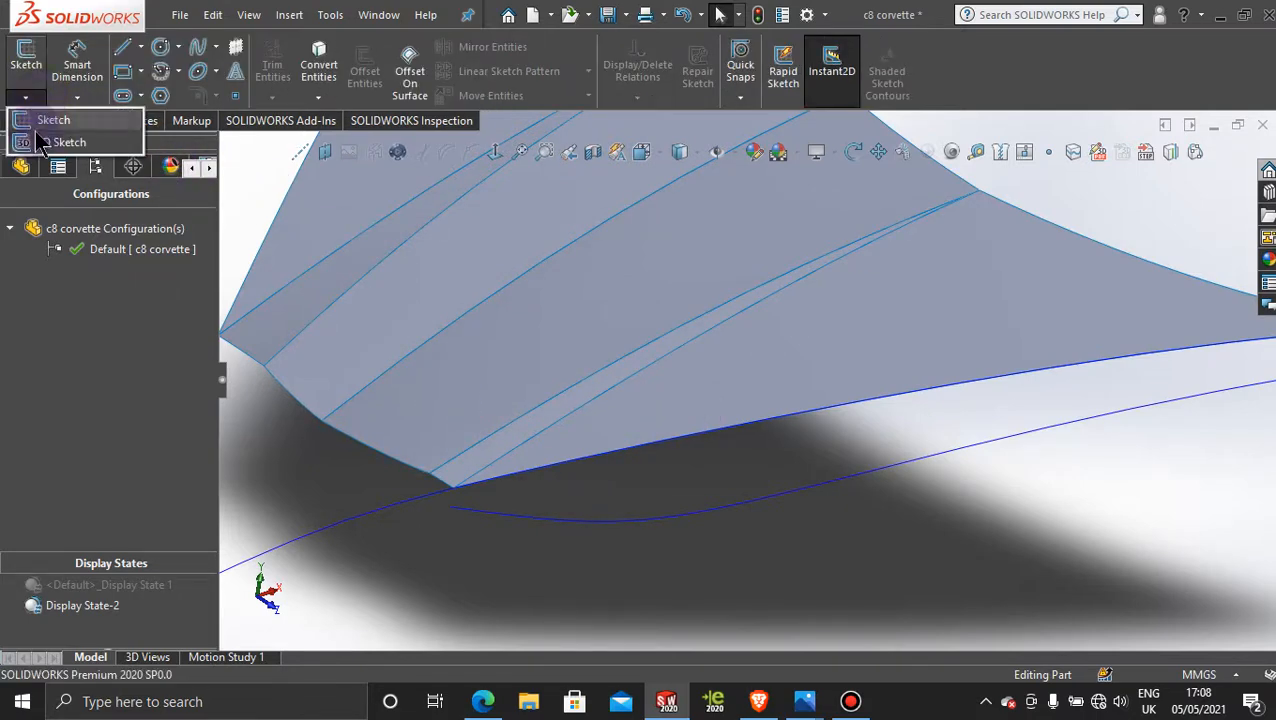
left_click(43, 140)
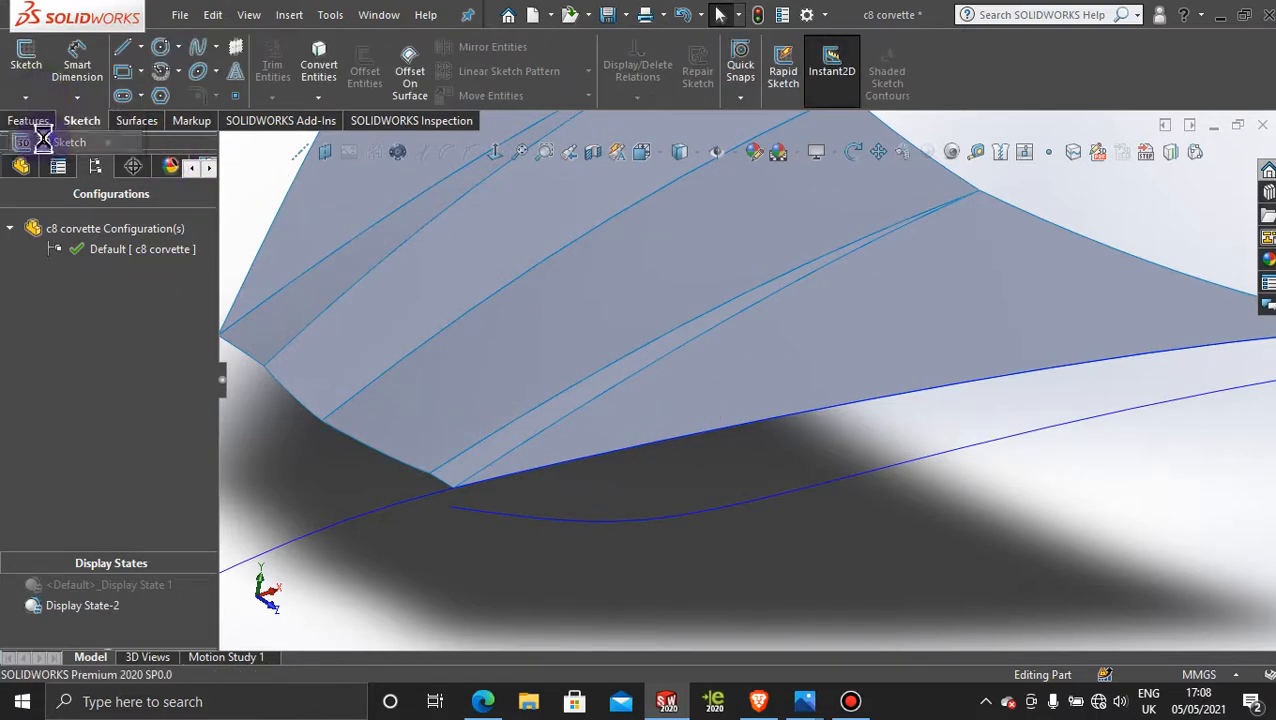
left_click(198, 52)
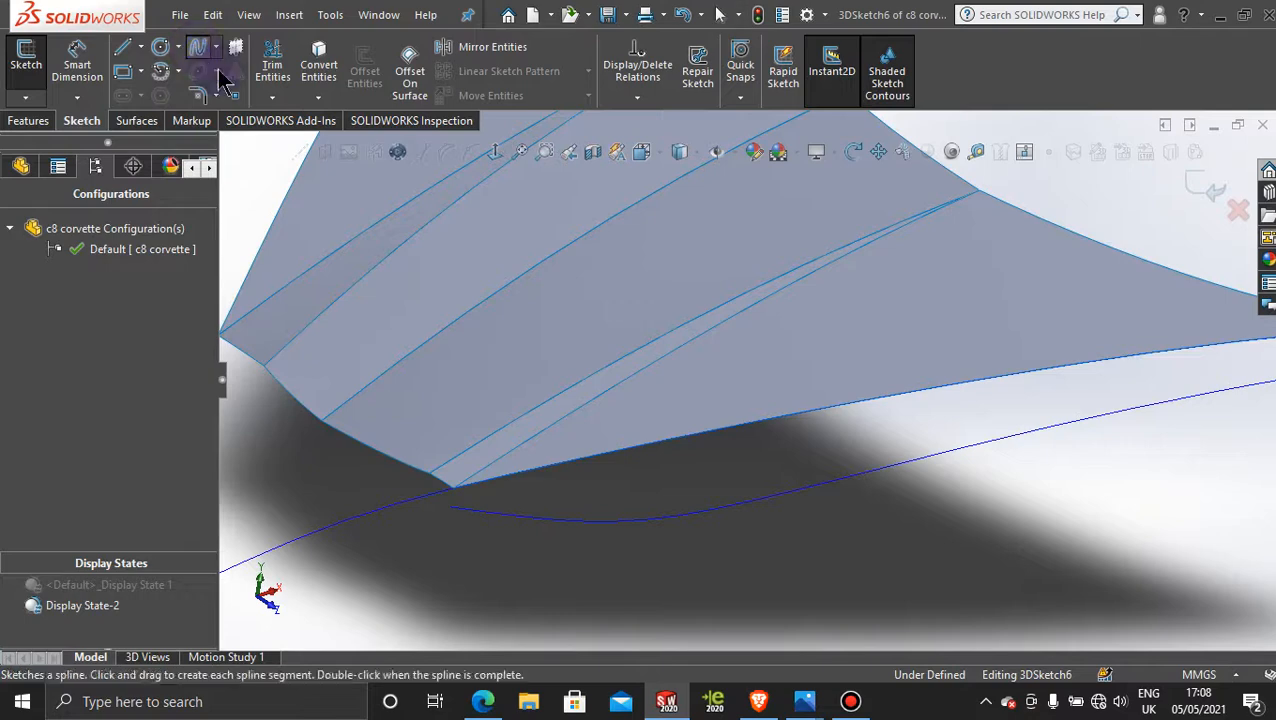
left_click(452, 490)
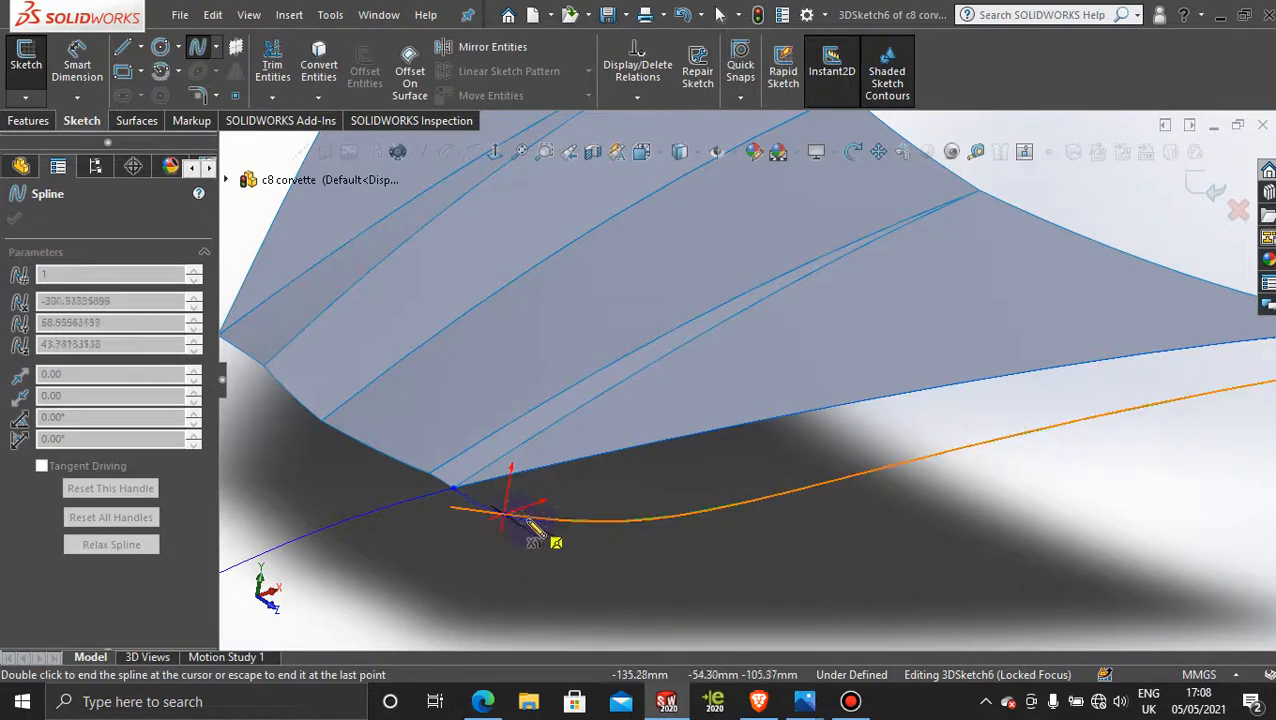
scroll(514, 492, "down", 5)
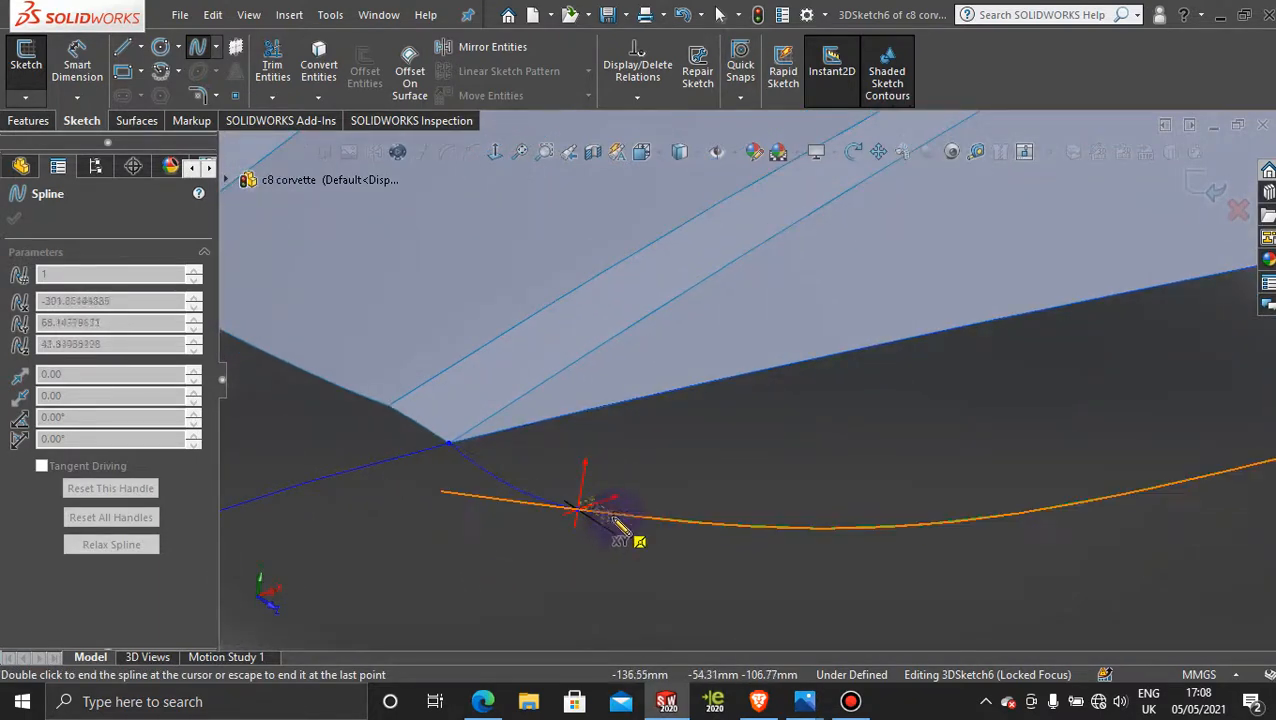
left_click(697, 525)
left_click(835, 528)
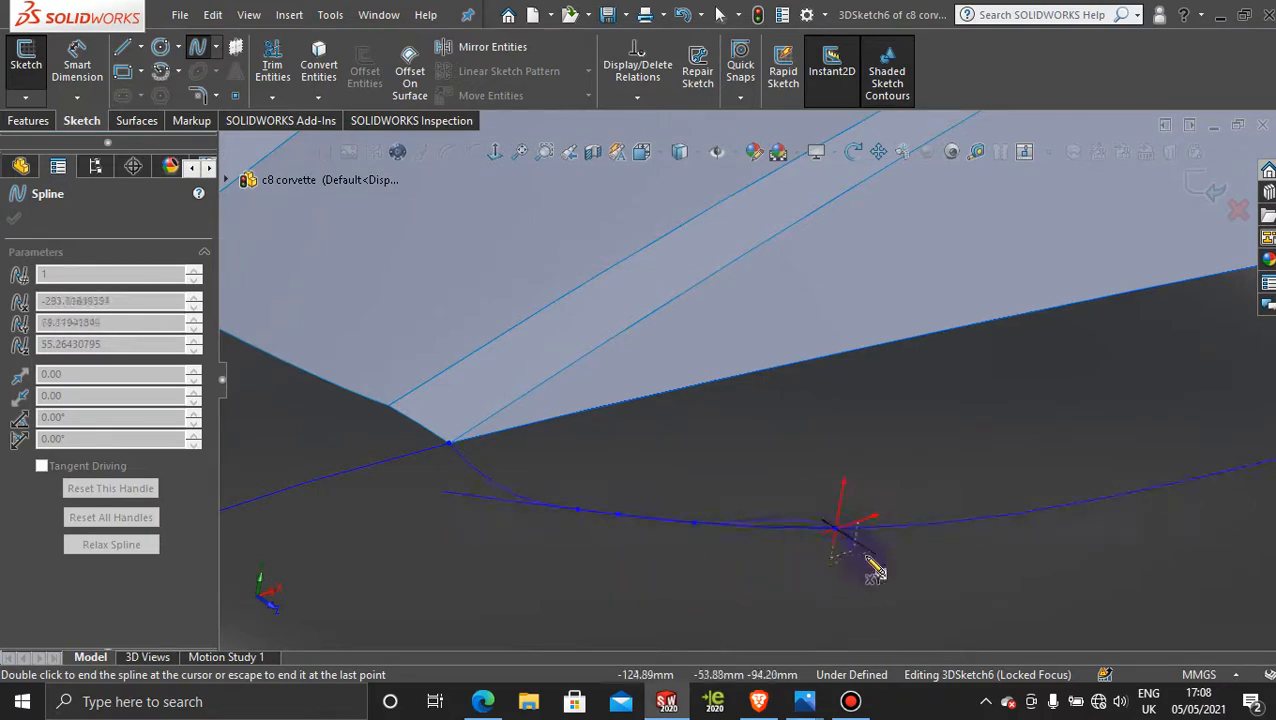
left_click(913, 525)
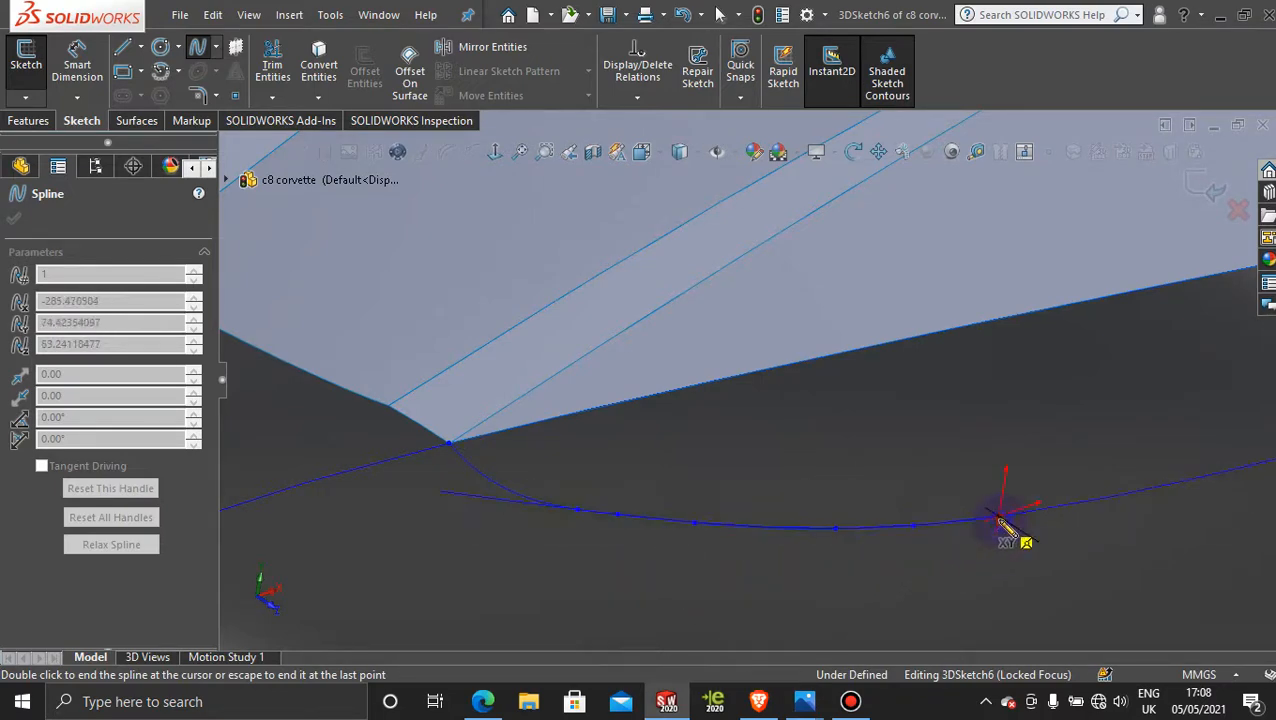
Step: Continue the spline with points along the middle stretch of the projected curve, beside the hood's outer edge
scroll(1175, 554, "up", 6)
scroll(1042, 420, "down", 4)
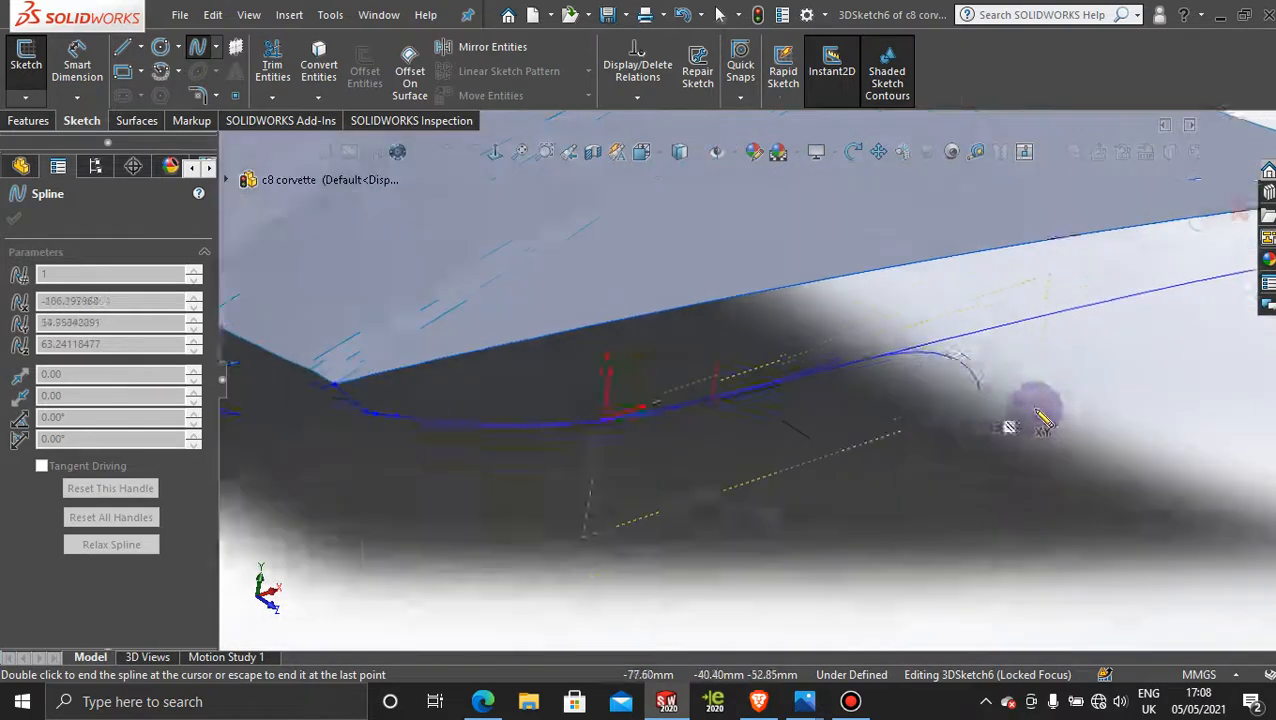
left_click(665, 386)
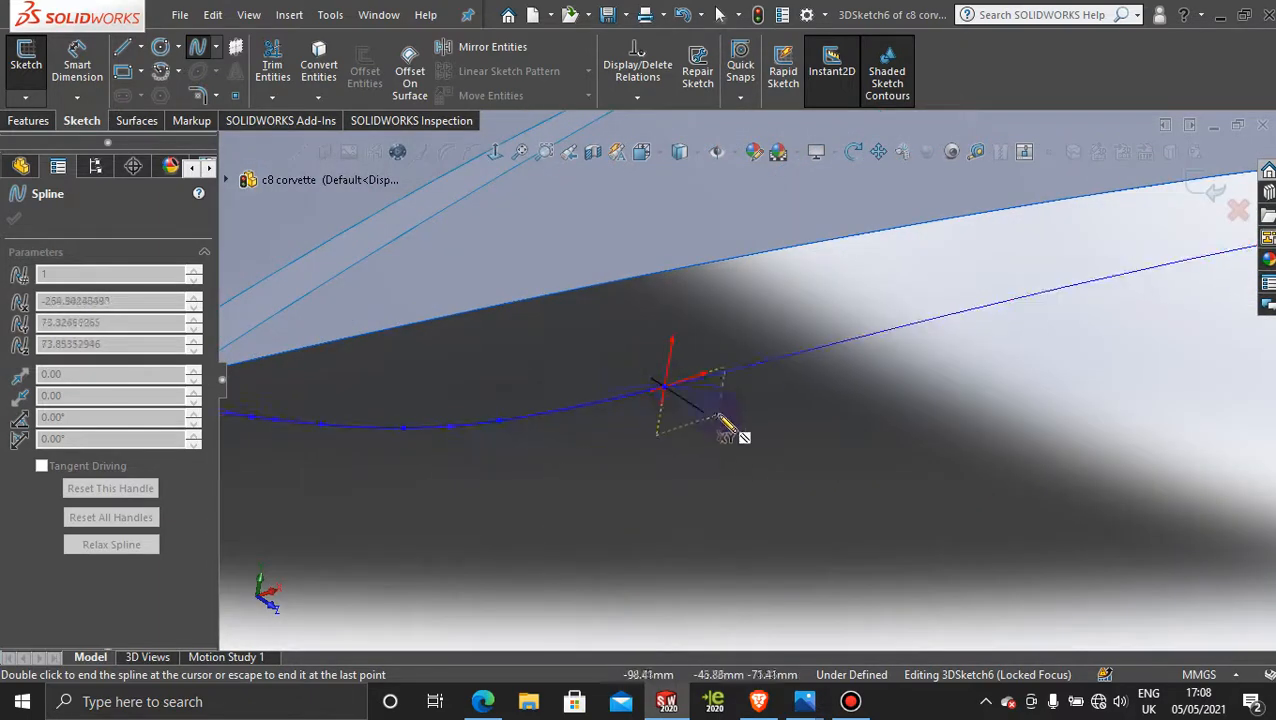
left_click(779, 357)
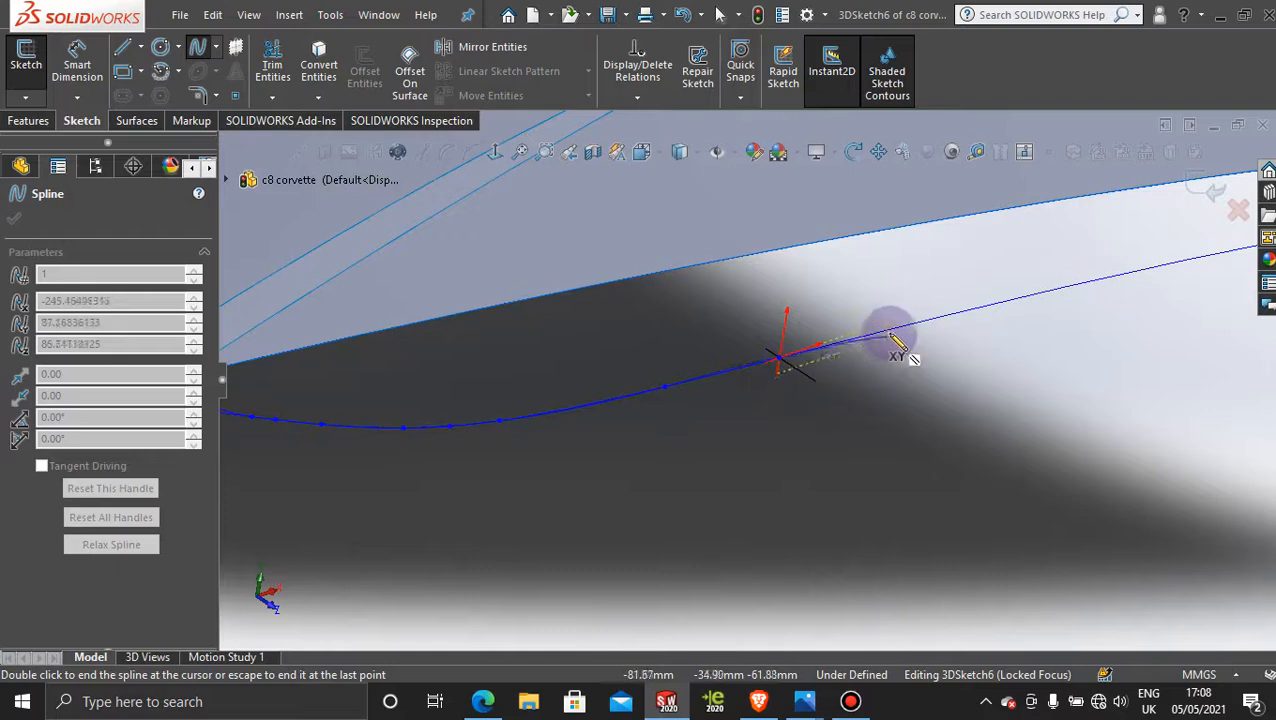
left_click(889, 330)
scroll(990, 355, "up", 4)
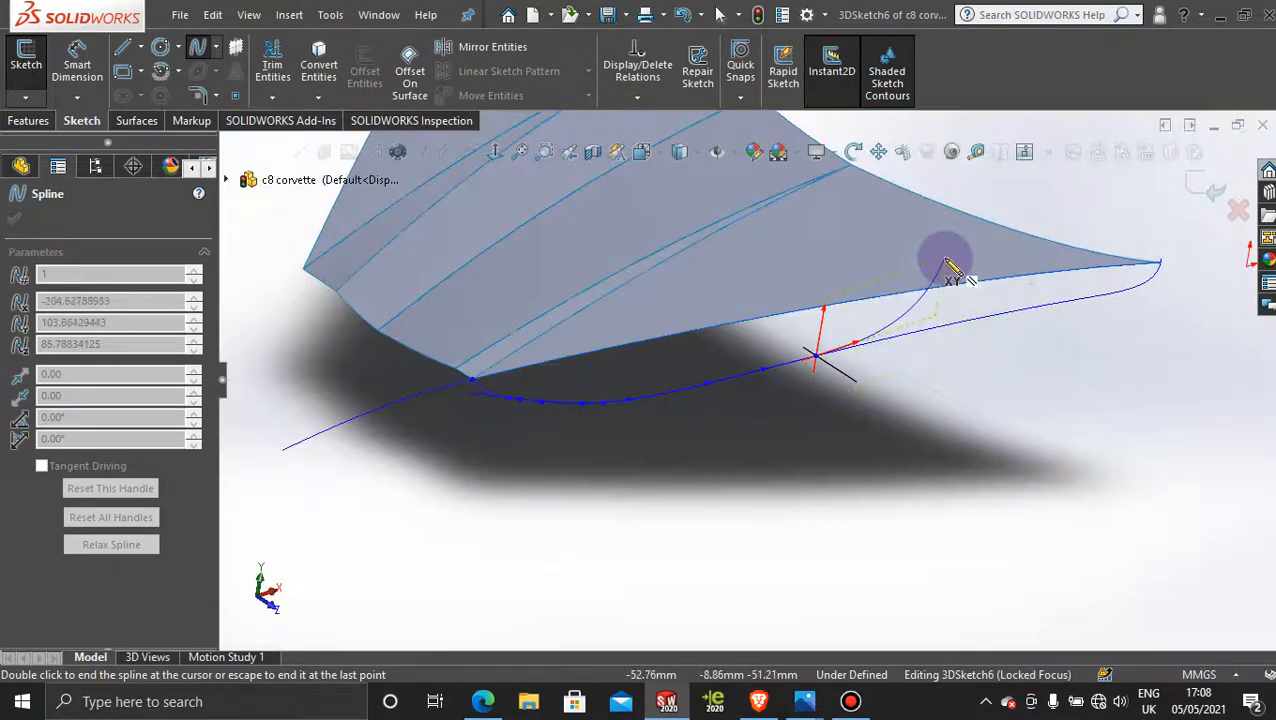
scroll(954, 276, "down", 4)
left_click(790, 456)
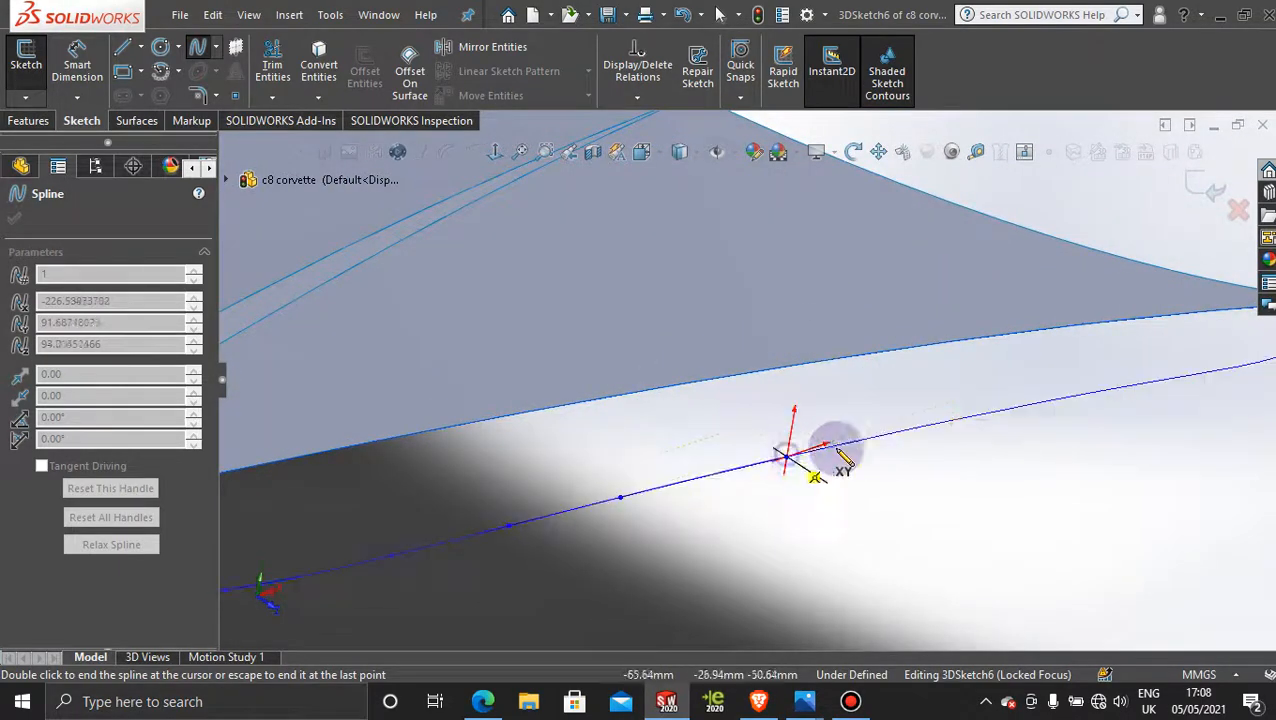
Step: Trace the rest of the projected curve around its rear bend and end the spline at the hood's rear outer corner
scroll(1010, 445, "up", 2)
scroll(1010, 450, "down", 3)
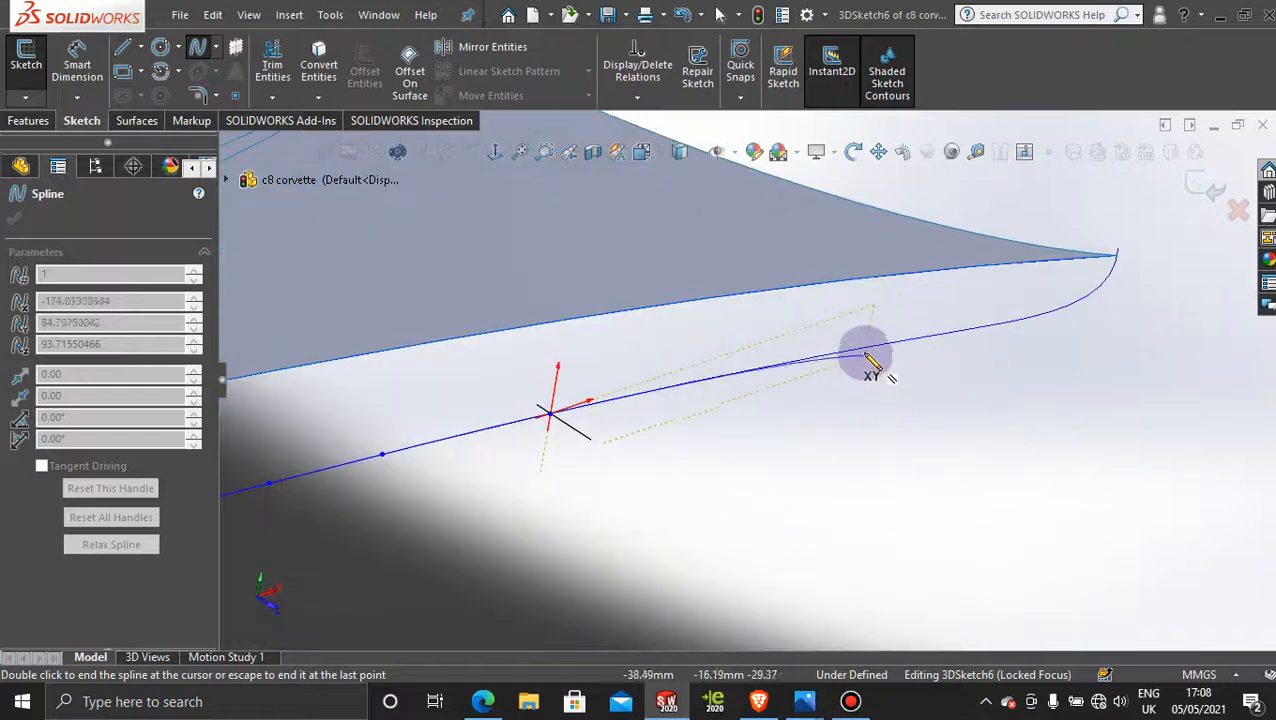
left_click(766, 371)
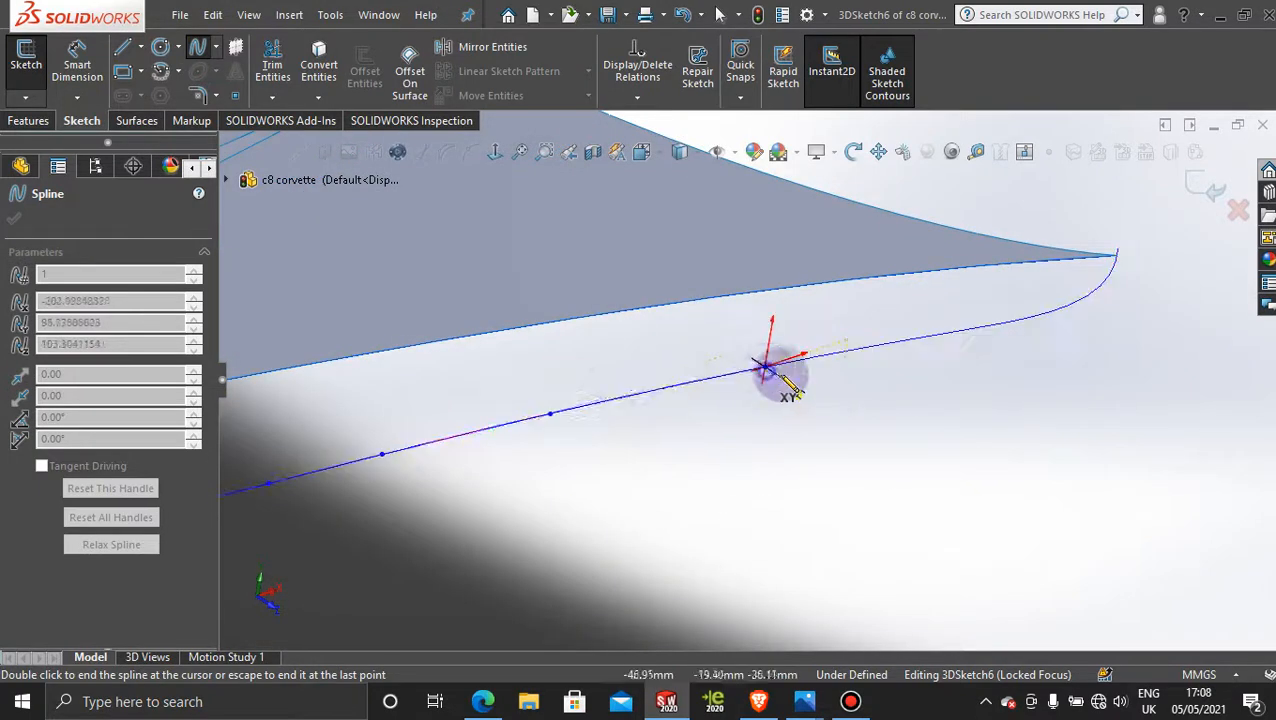
left_click(907, 340)
left_click(1001, 323)
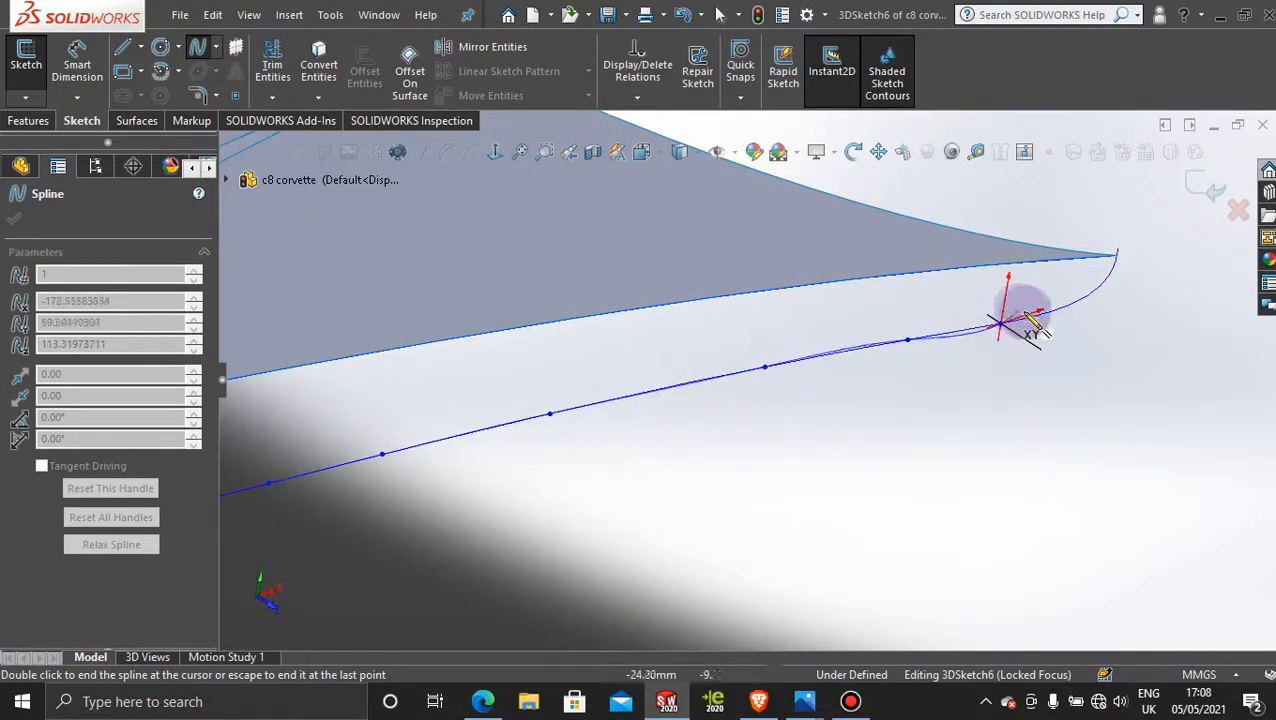
left_click(1031, 317)
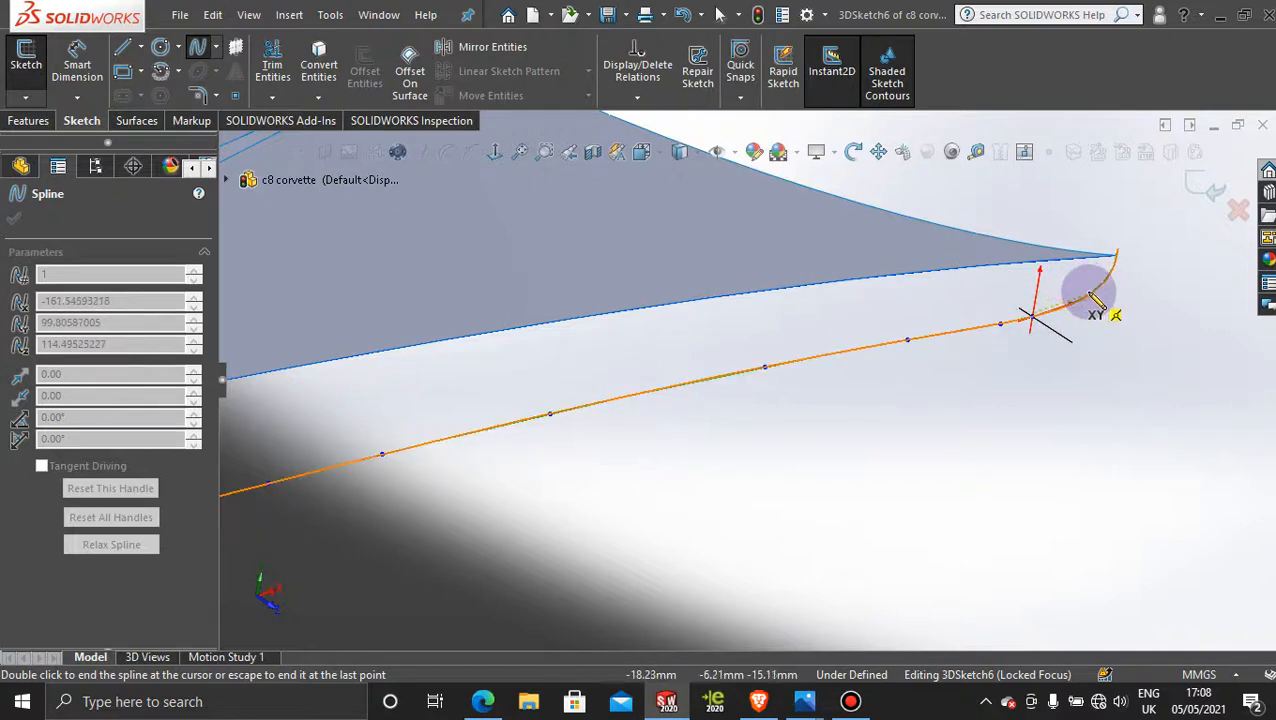
left_click(1091, 293)
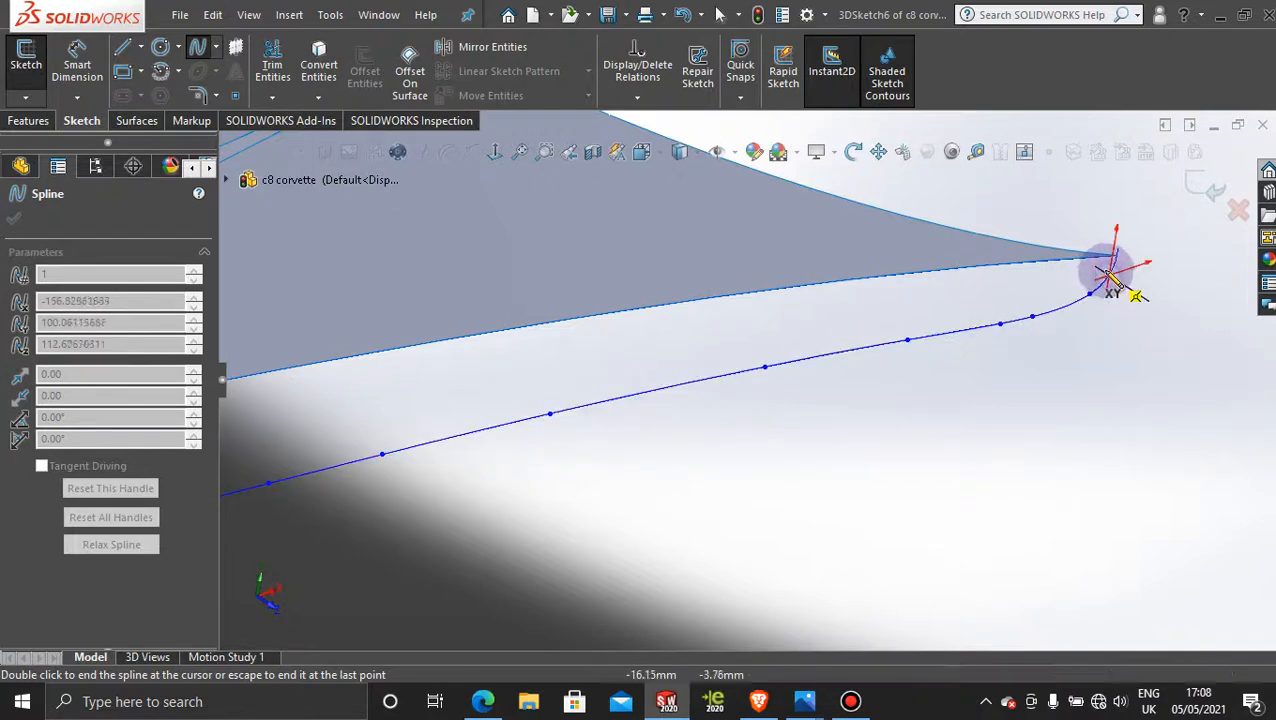
left_click(1117, 259)
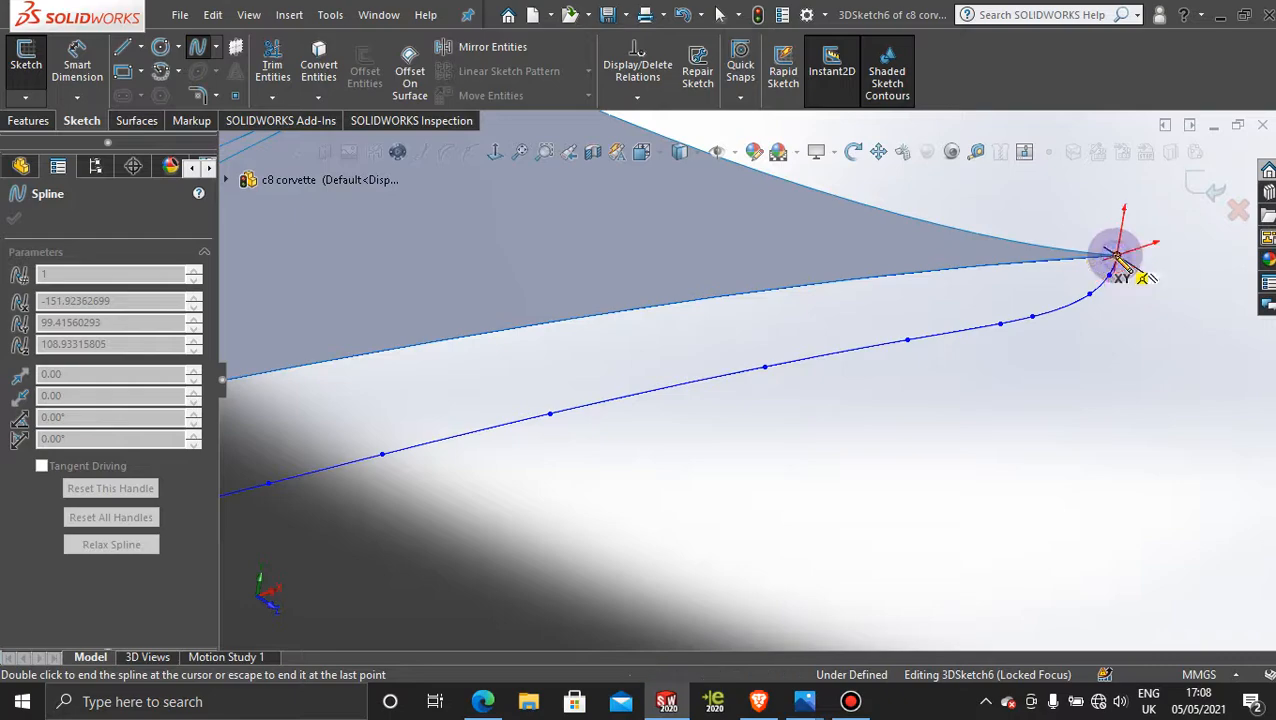
key("Escape")
Step: Check the hood-to-headlight area in the Photos picture 2020-Chevrolet-Corvette-C8-front.jpg and return to SOLIDWORKS
mouse_move(1182, 356)
middle_mouse_down()
mouse_move(846, 461)
mouse_move(555, 305)
mouse_move(590, 340)
mouse_move(607, 441)
mouse_move(533, 470)
mouse_move(518, 370)
mouse_move(436, 310)
mouse_move(459, 316)
mouse_move(578, 228)
mouse_move(566, 533)
mouse_move(584, 461)
mouse_move(579, 541)
mouse_move(612, 533)
mouse_move(826, 561)
mouse_move(789, 541)
mouse_move(763, 595)
mouse_move(673, 607)
mouse_move(650, 656)
mouse_move(800, 621)
mouse_move(729, 632)
mouse_move(790, 700)
middle_mouse_up()
mouse_move(800, 706)
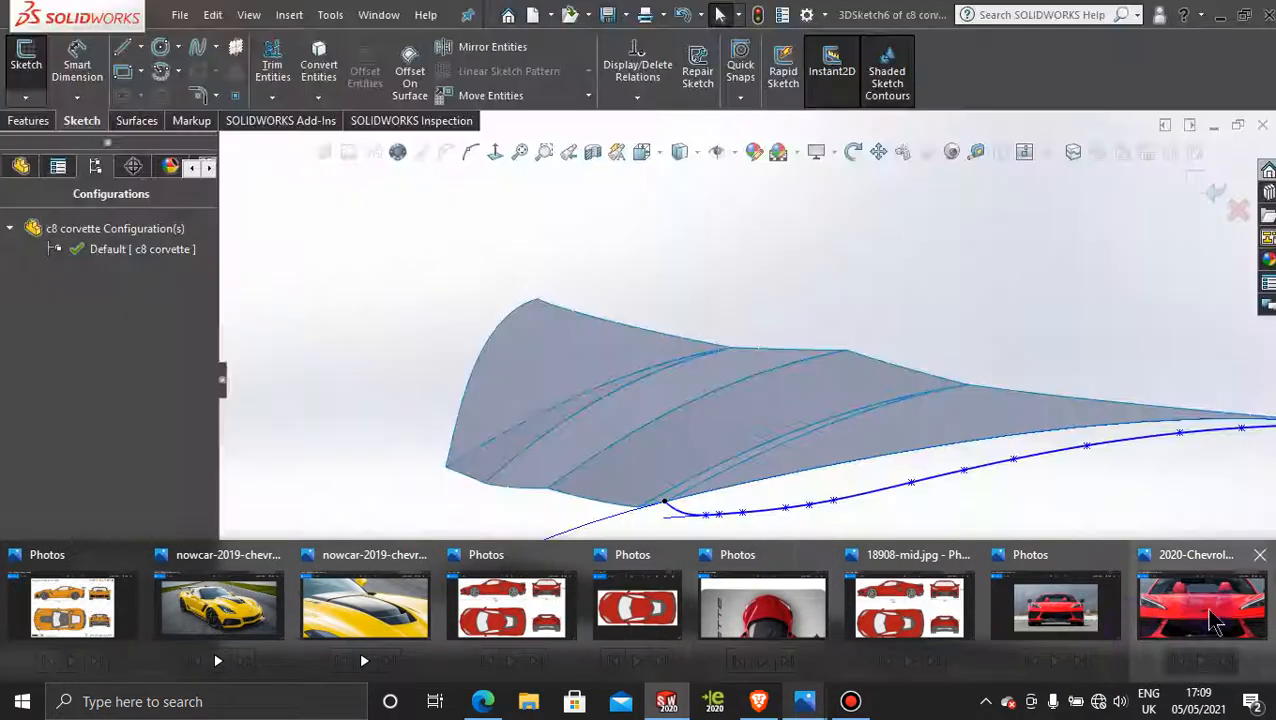
mouse_move(1240, 615)
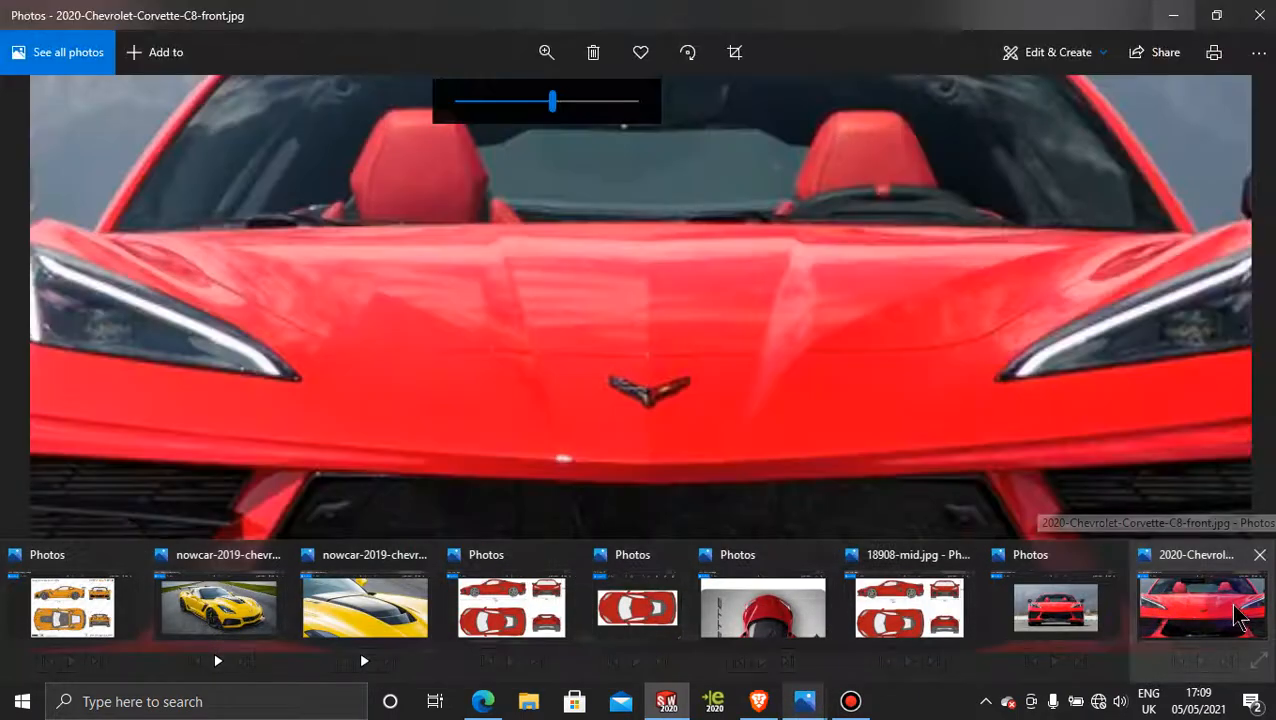
left_click(1240, 615)
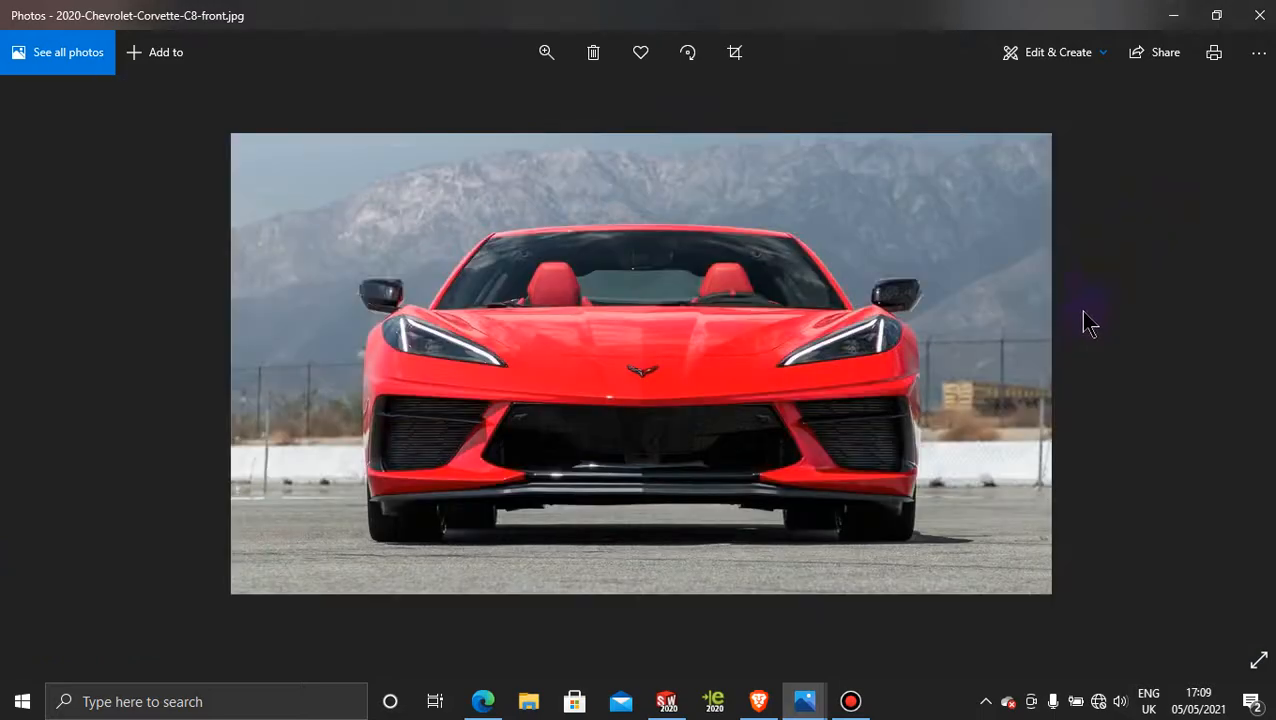
left_click(1172, 14)
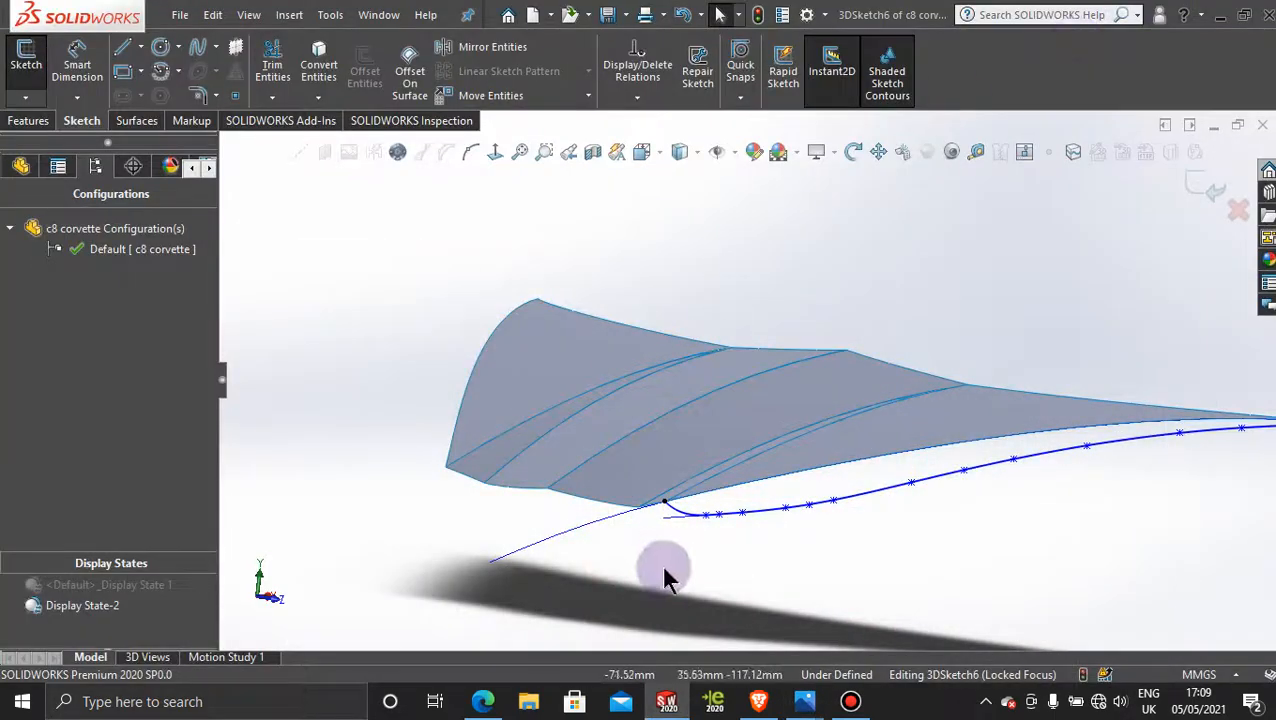
Step: Examine the new spline against the hood surfaces from the front and from an oblique angle
mouse_move(667, 565)
middle_mouse_down()
mouse_move(700, 563)
mouse_move(681, 552)
mouse_move(686, 535)
mouse_move(684, 561)
middle_mouse_up()
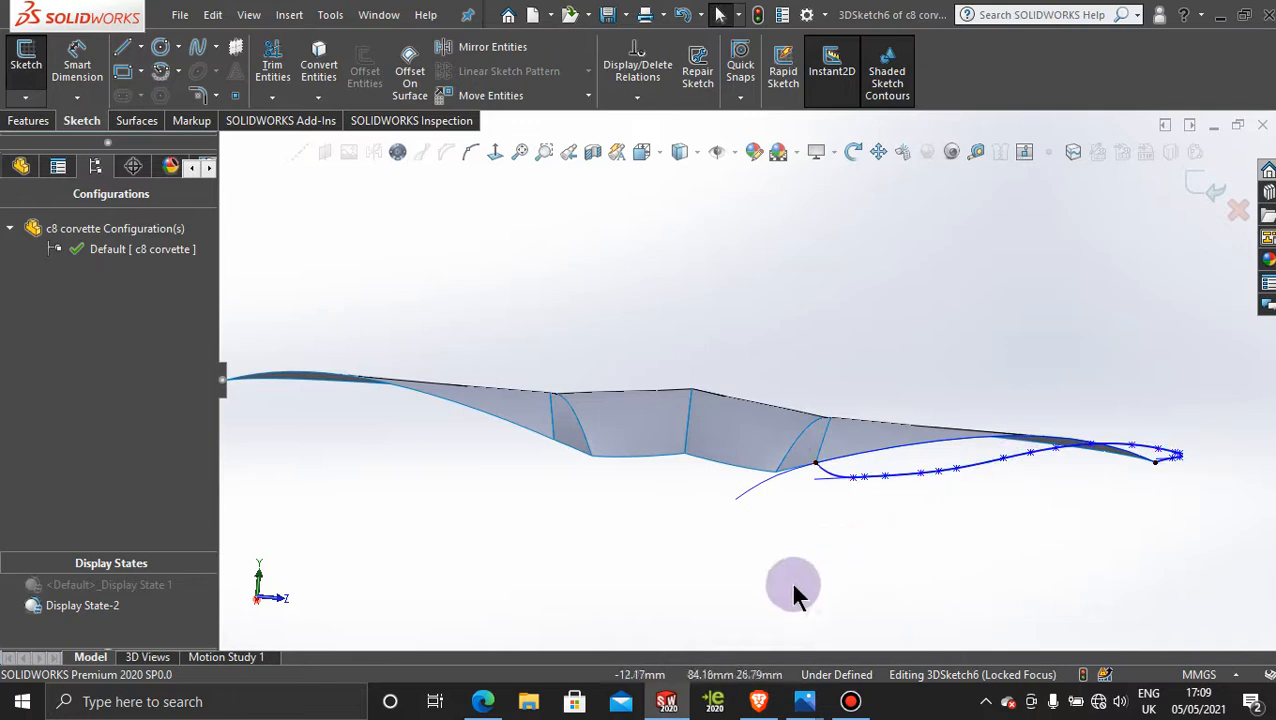
mouse_move(815, 705)
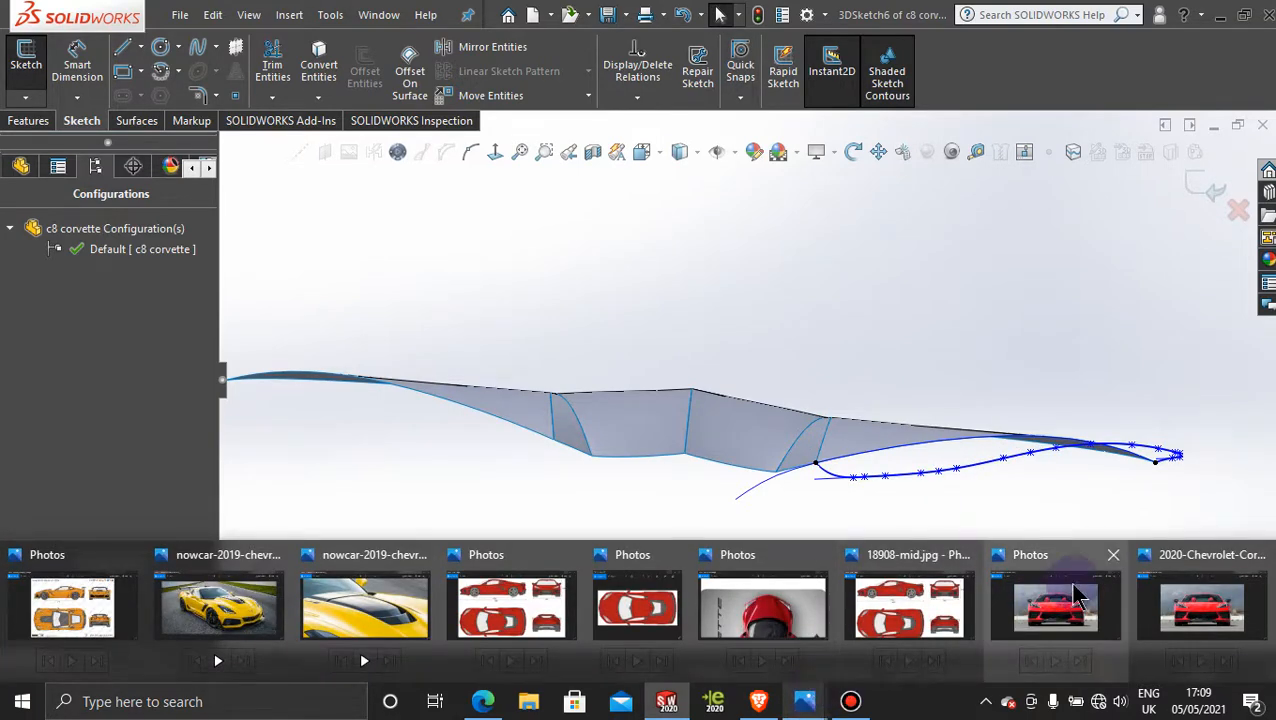
mouse_move(1072, 608)
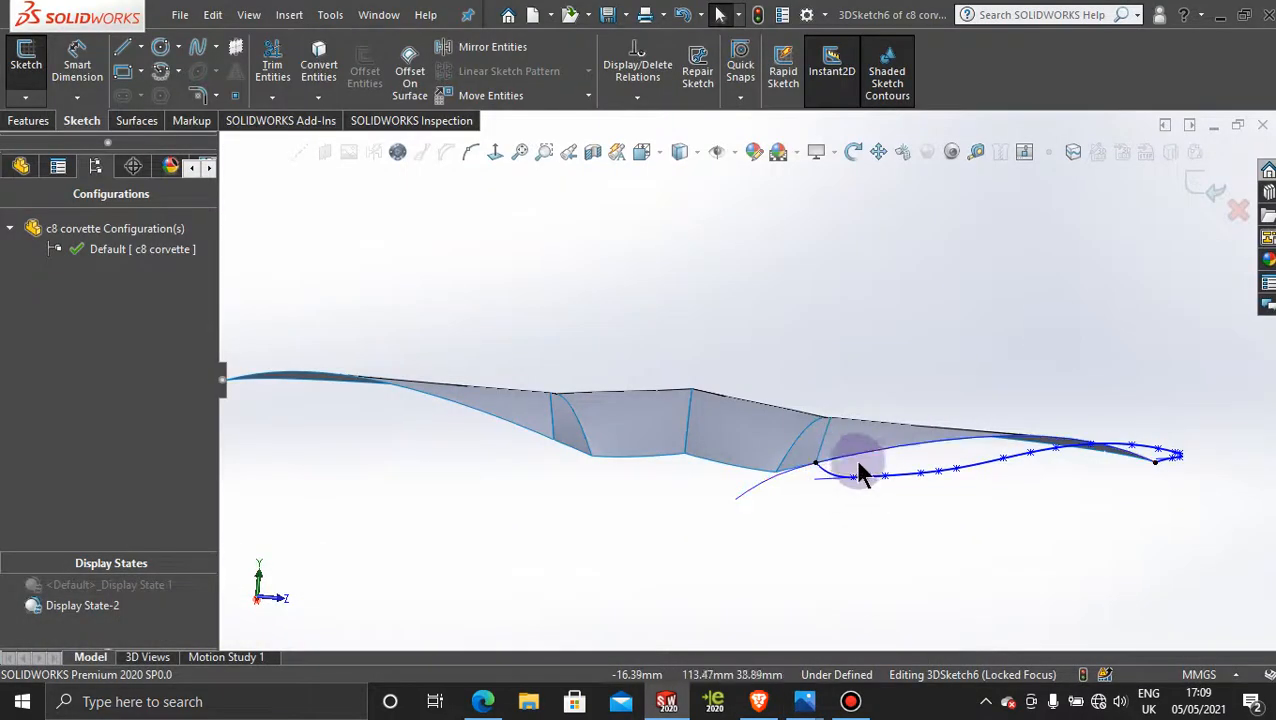
scroll(863, 500, "up", 3)
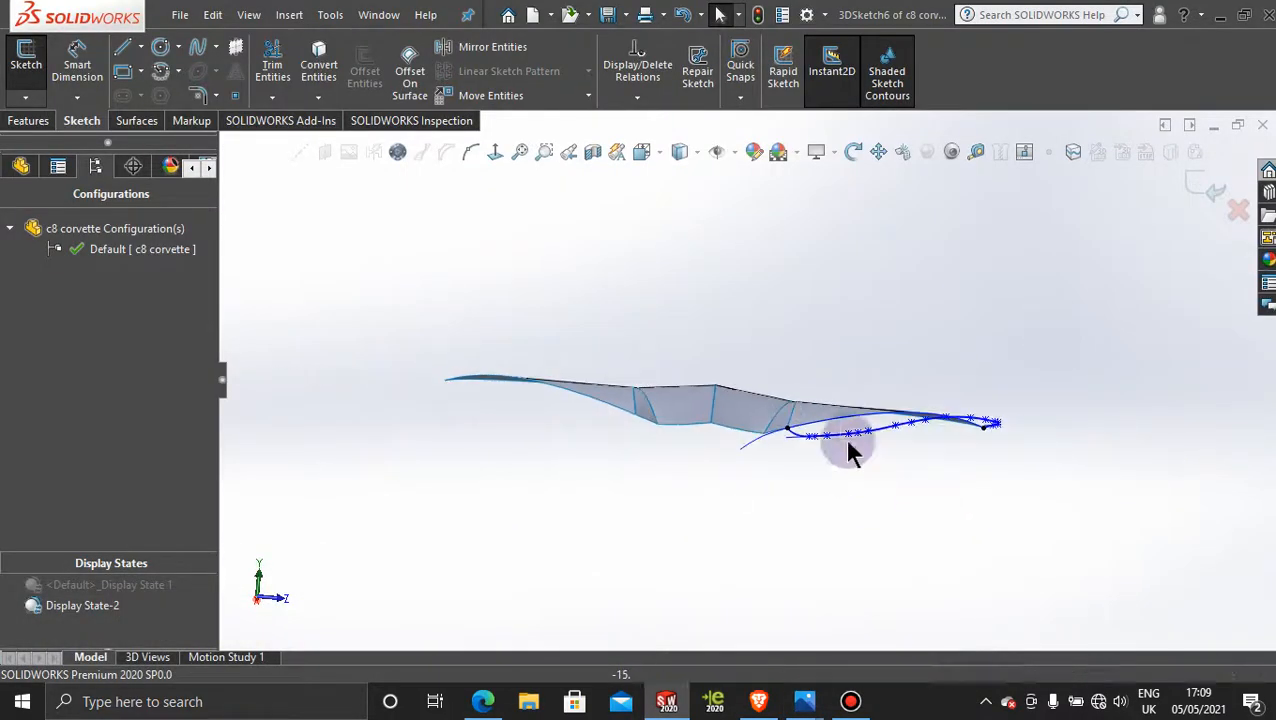
scroll(836, 429, "down", 3)
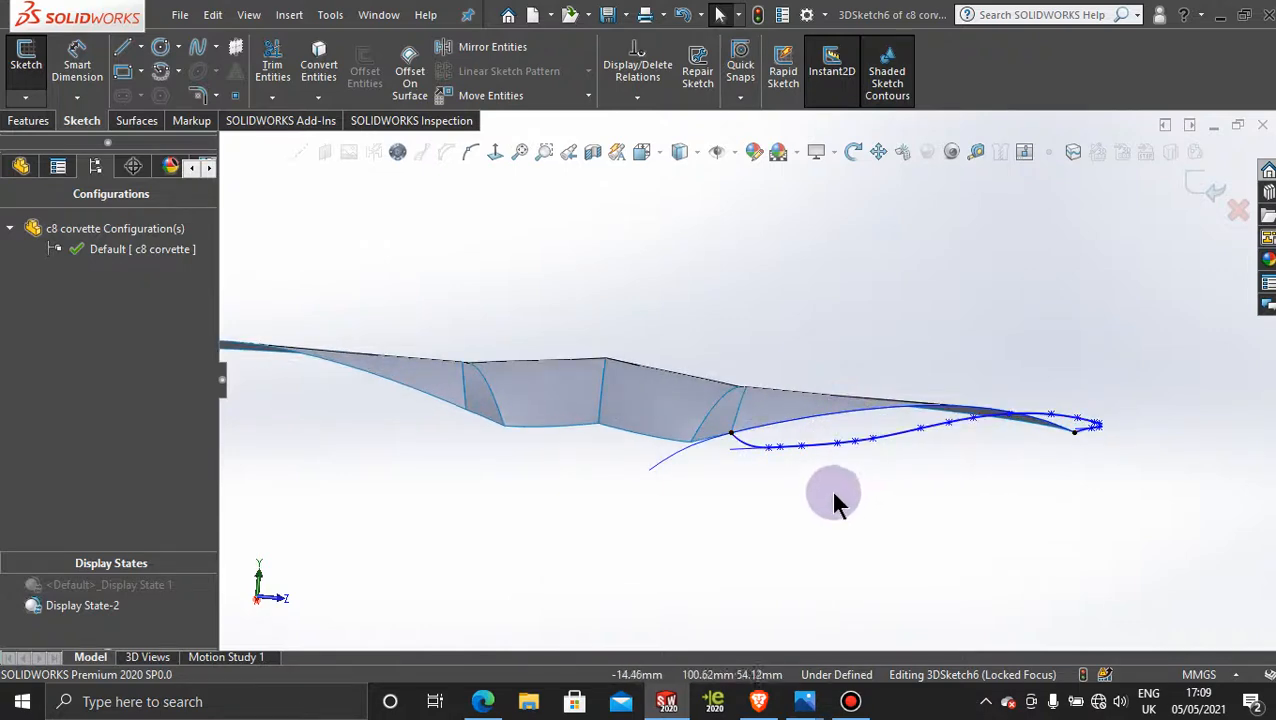
mouse_move(835, 497)
middle_mouse_down()
mouse_move(760, 535)
mouse_move(749, 598)
mouse_move(855, 495)
middle_mouse_up()
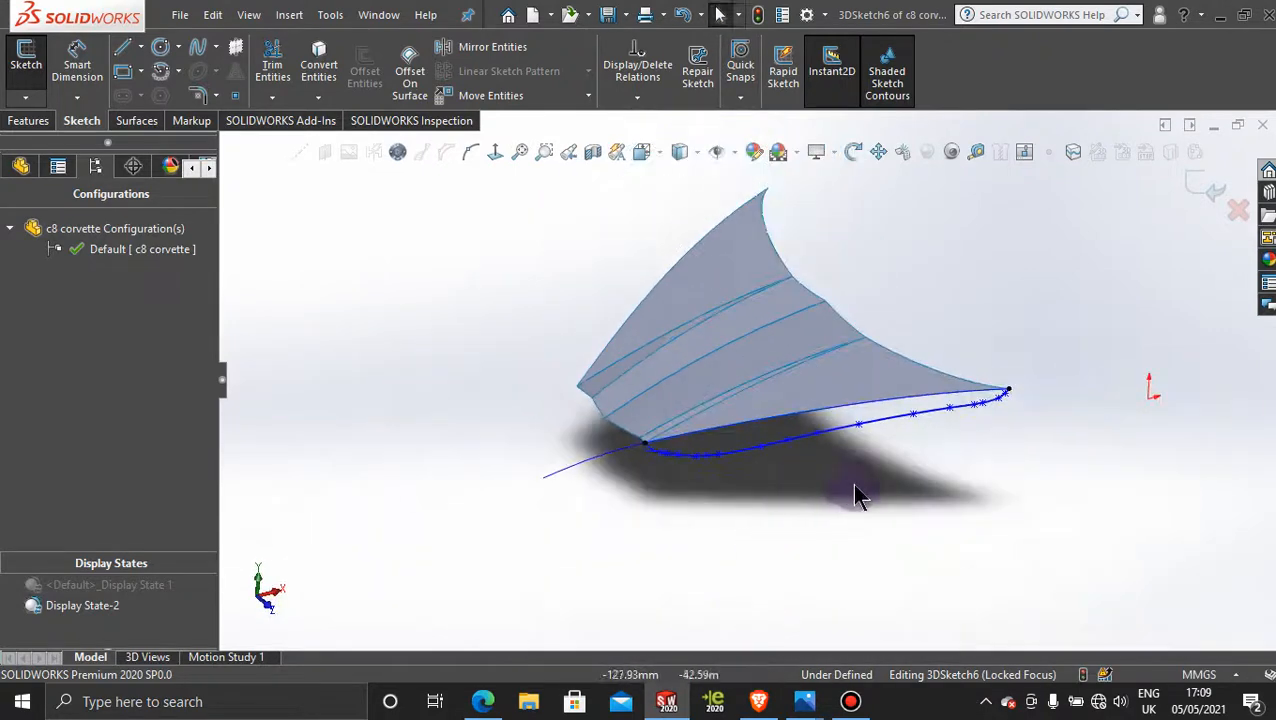
Step: Activate Display State 1 and compare the spline with the top-view reference picture, looking normal to the Top Plane
double_click(143, 588)
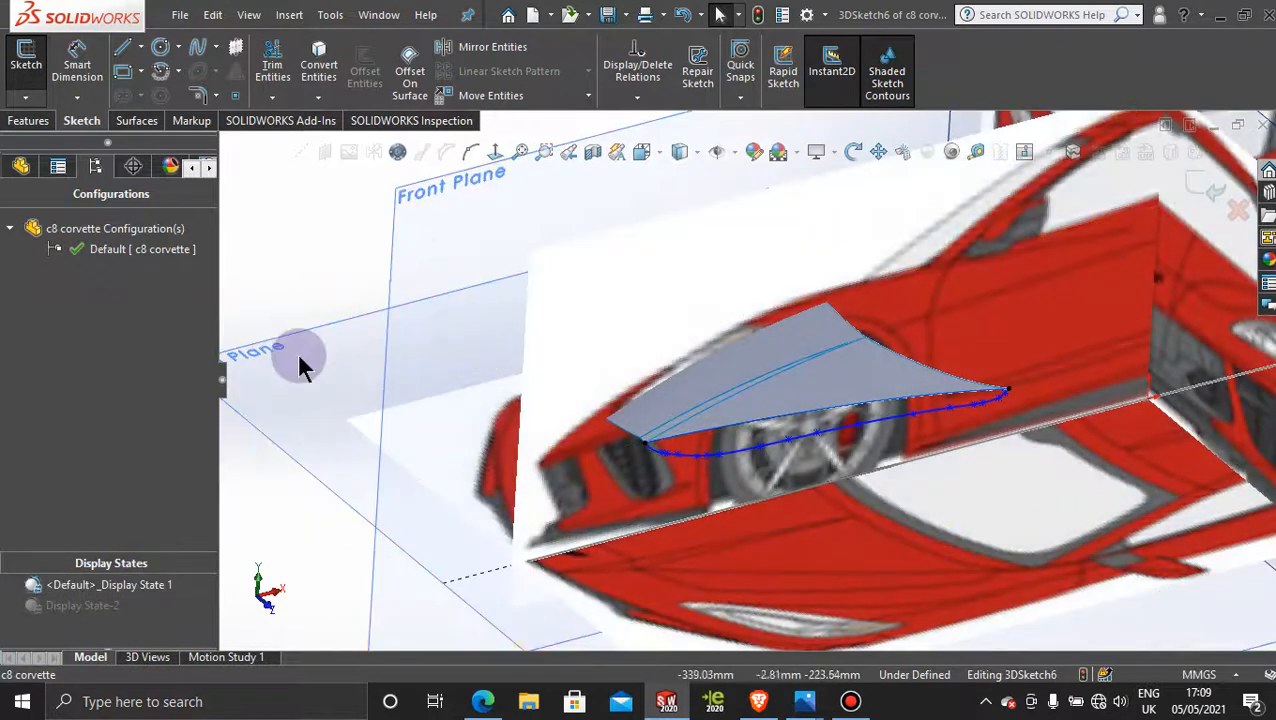
left_click(318, 345)
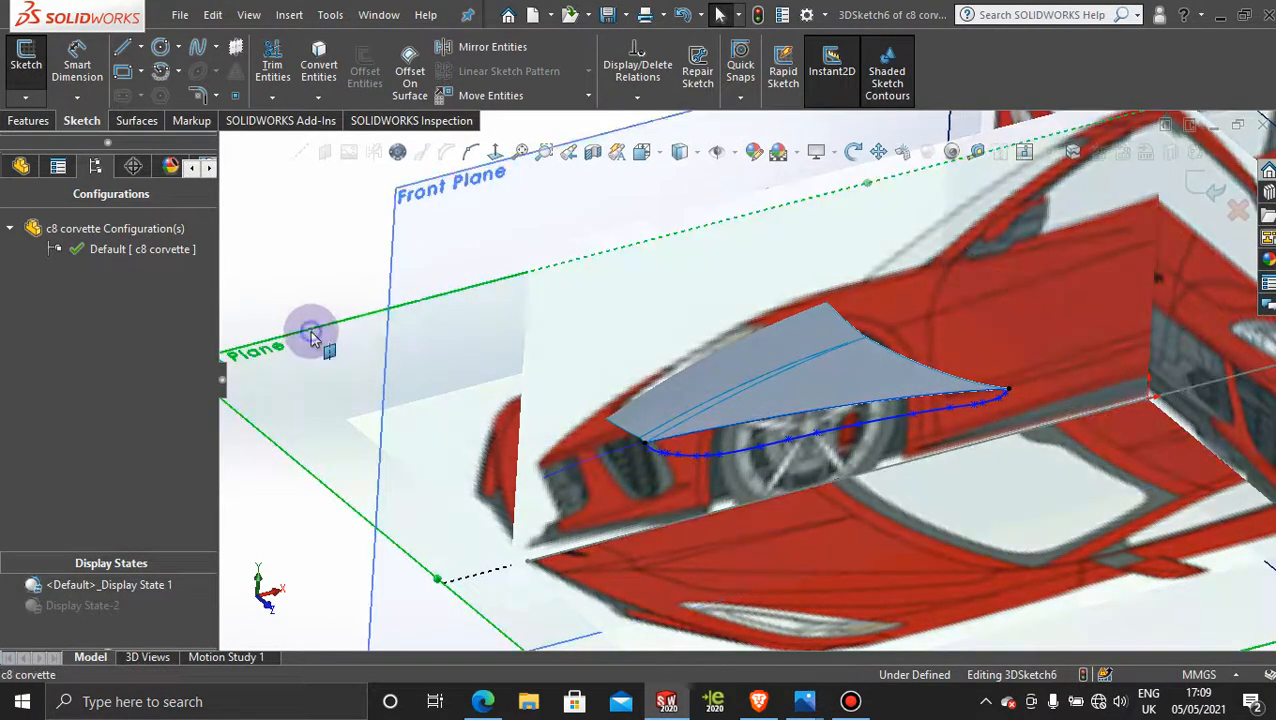
left_click(494, 151)
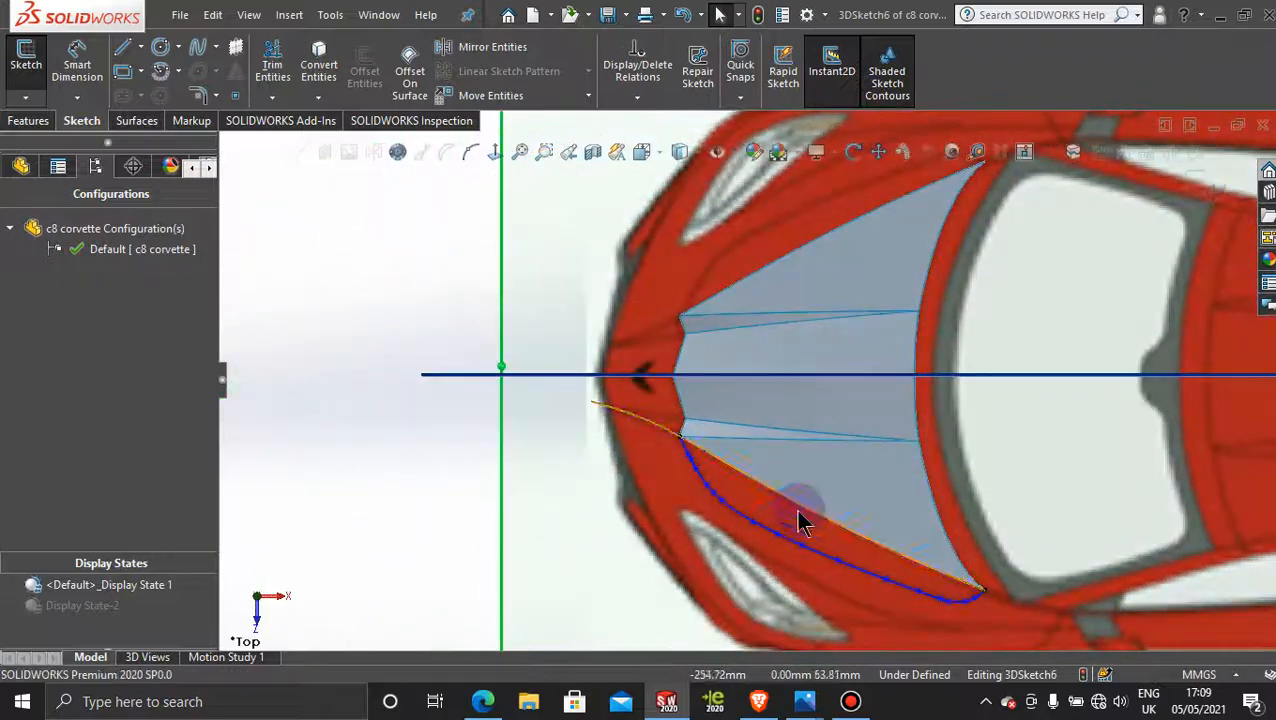
scroll(775, 503, "down", 4)
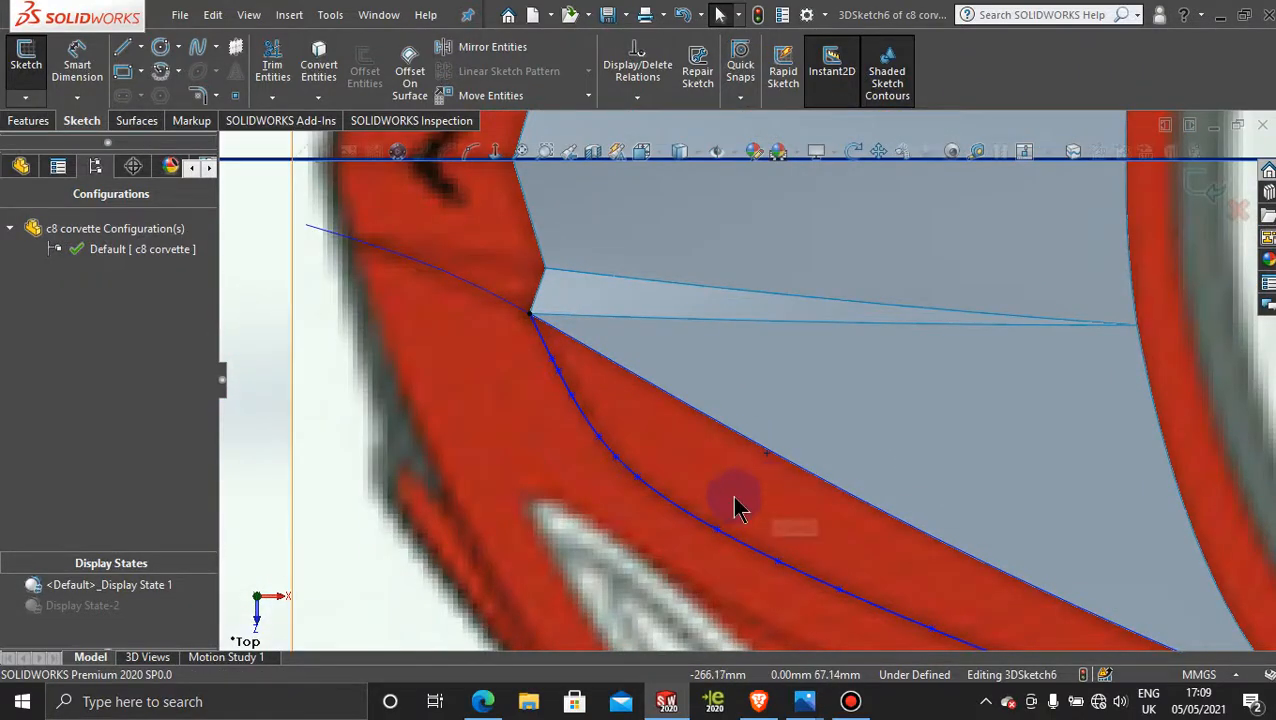
middle_click_drag(735, 497, 853, 401)
scroll(853, 401, "up", 8)
Step: Look normal to the Right Plane from the car's front and compare the spline with the front-view reference picture
middle_click_drag(810, 520, 750, 577)
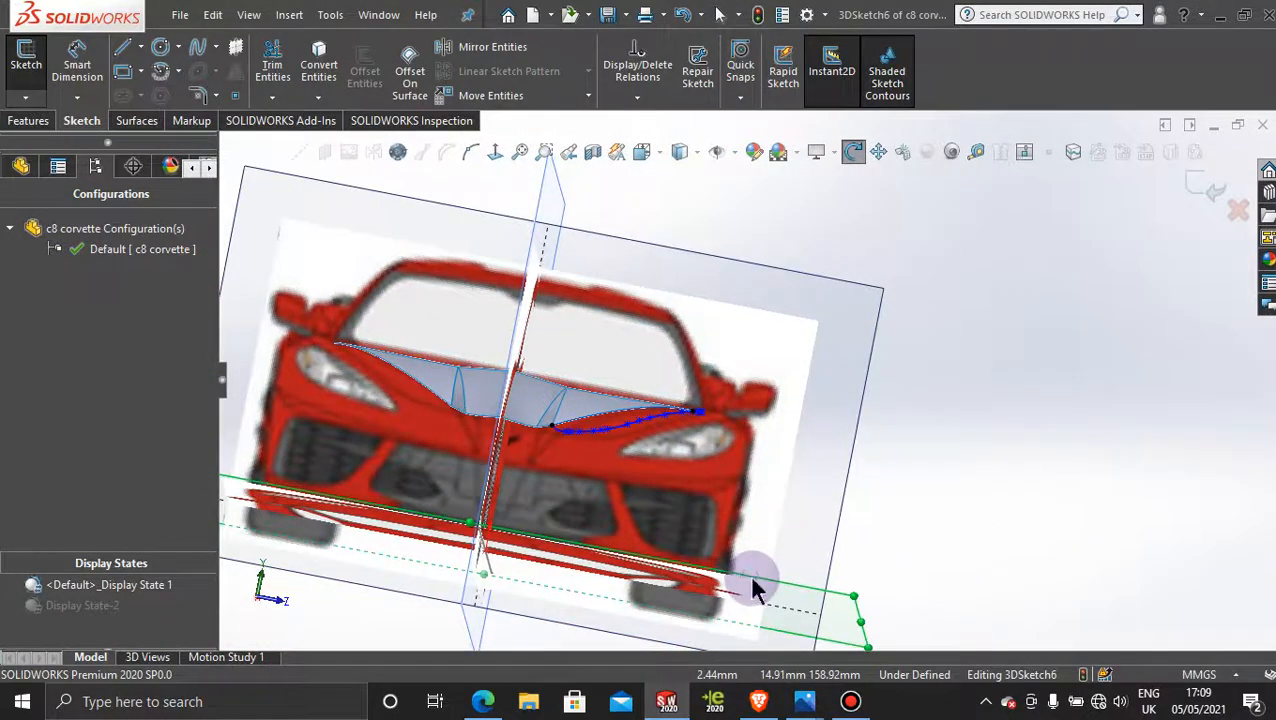
left_click(833, 300, "ctrl")
left_click(497, 155)
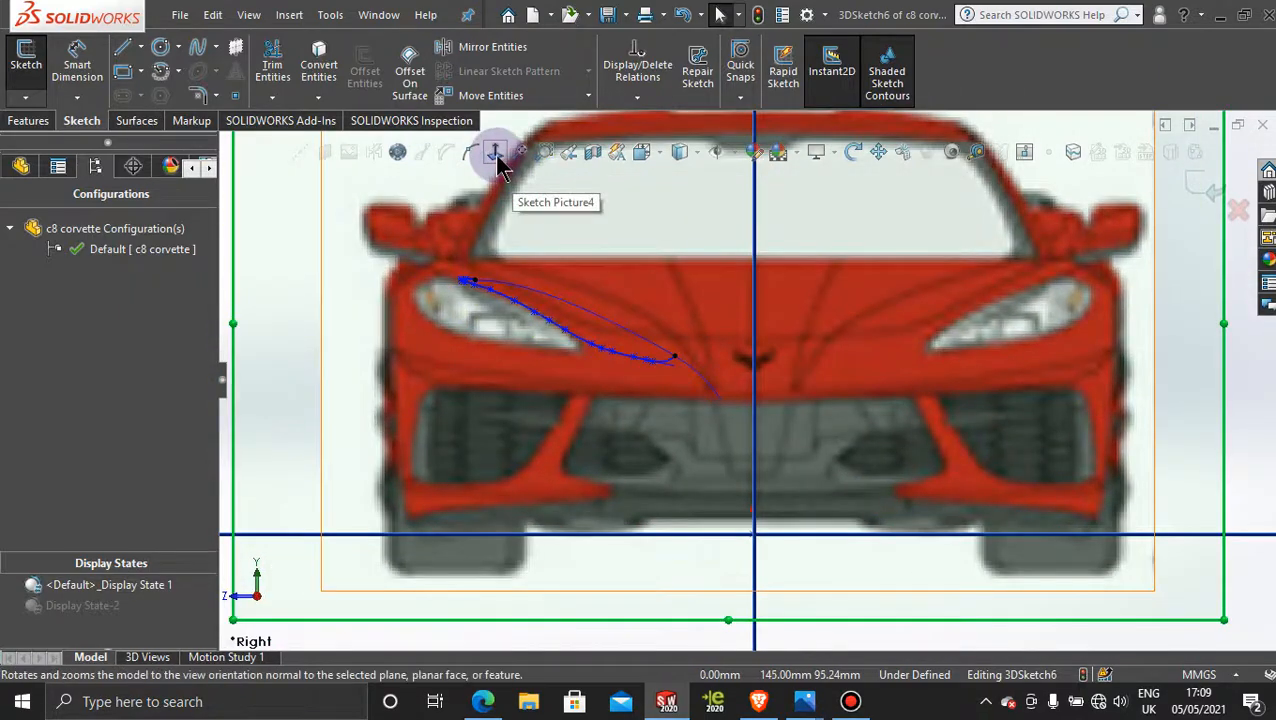
left_click(495, 155)
scroll(849, 407, "up", 3)
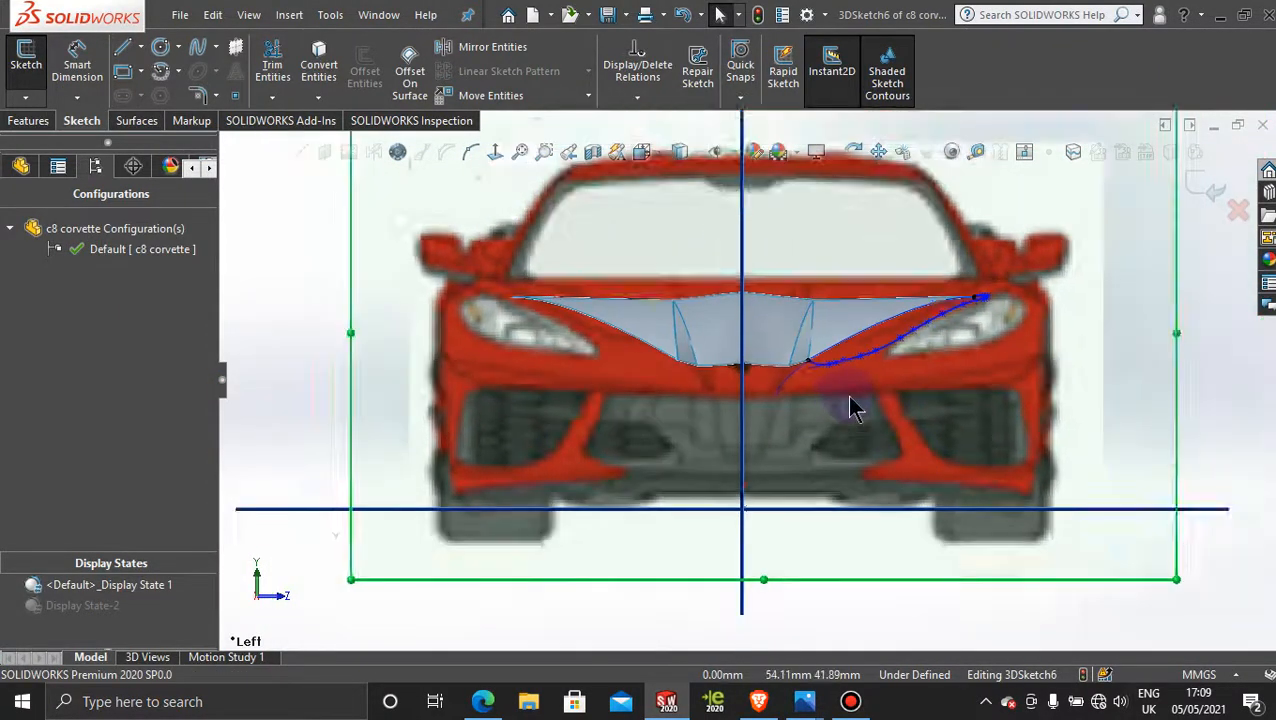
Step: Inspect the spline up close along the hood edge and headlight against the front-view reference picture
scroll(812, 368, "down", 6)
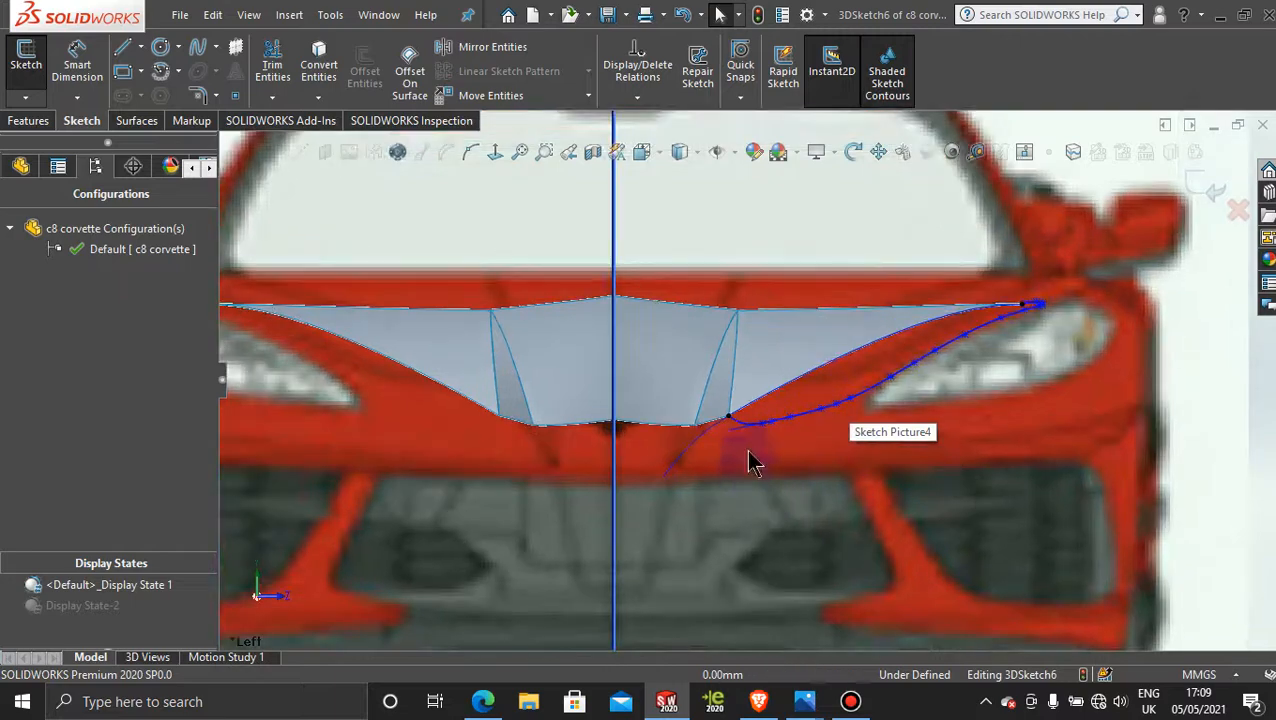
scroll(766, 430, "down", 3)
scroll(806, 478, "up", 4)
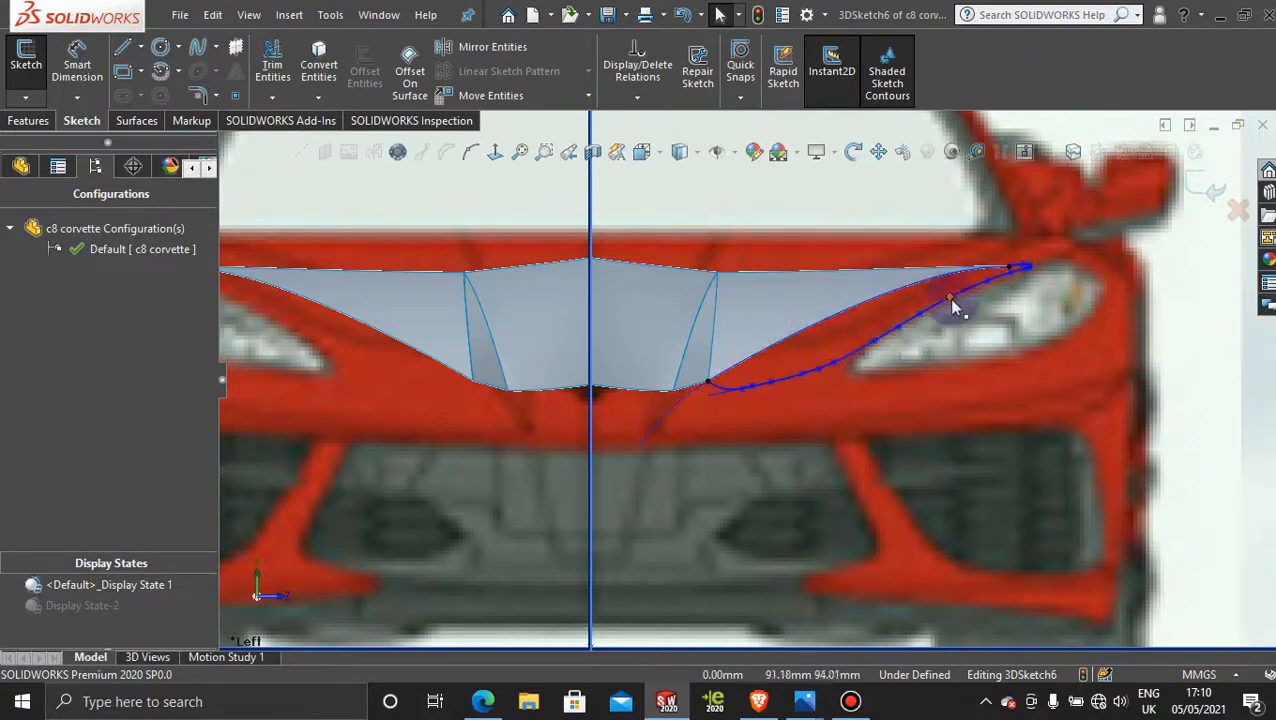
scroll(732, 408, "down", 5)
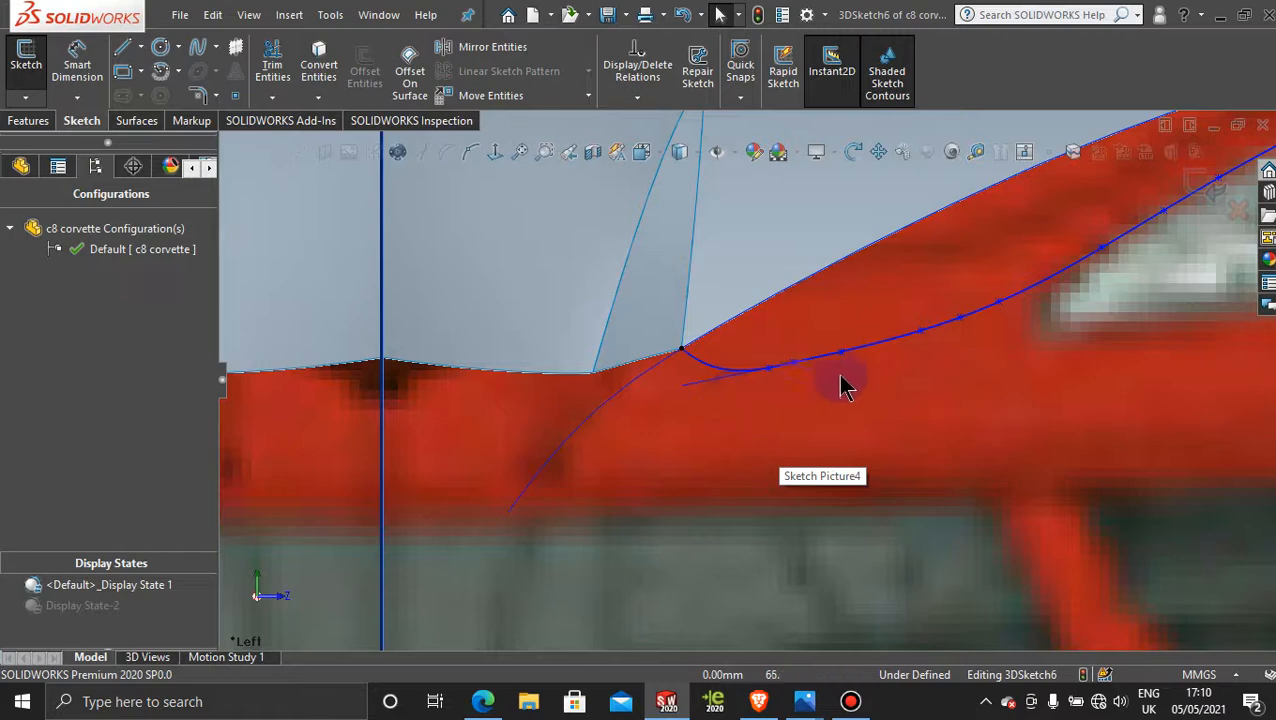
scroll(805, 403, "up", 8)
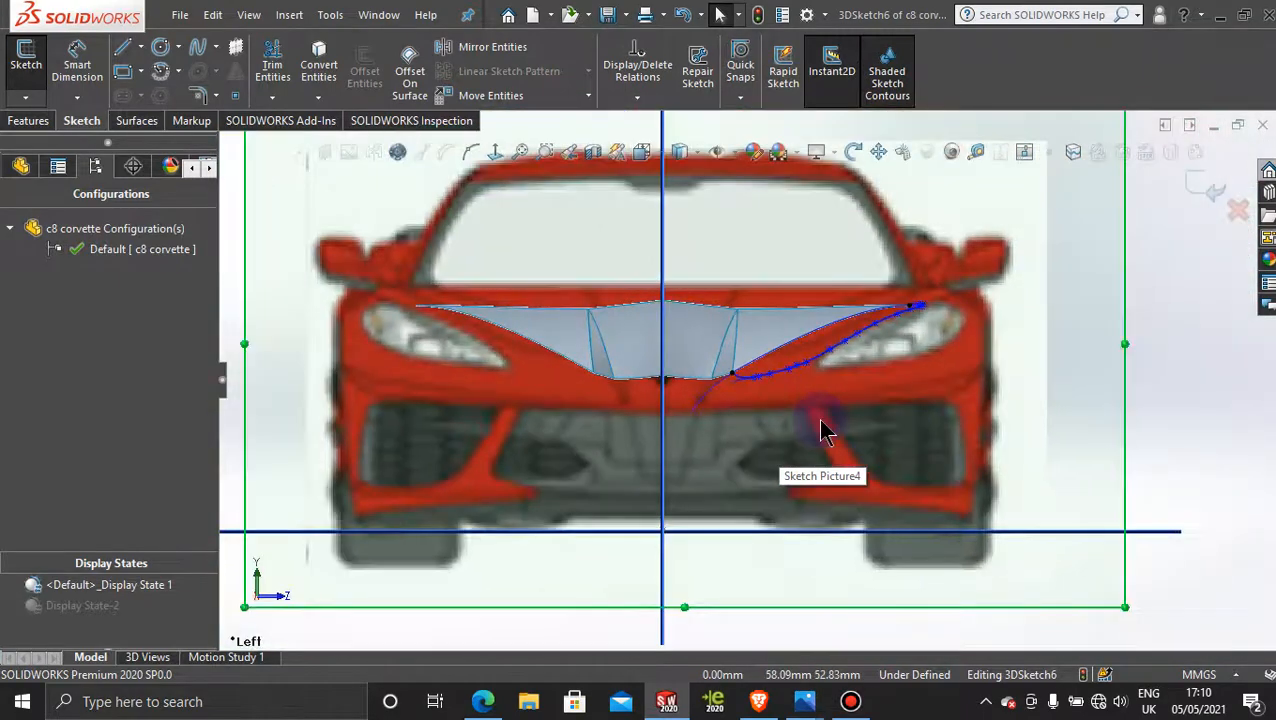
left_click(855, 701)
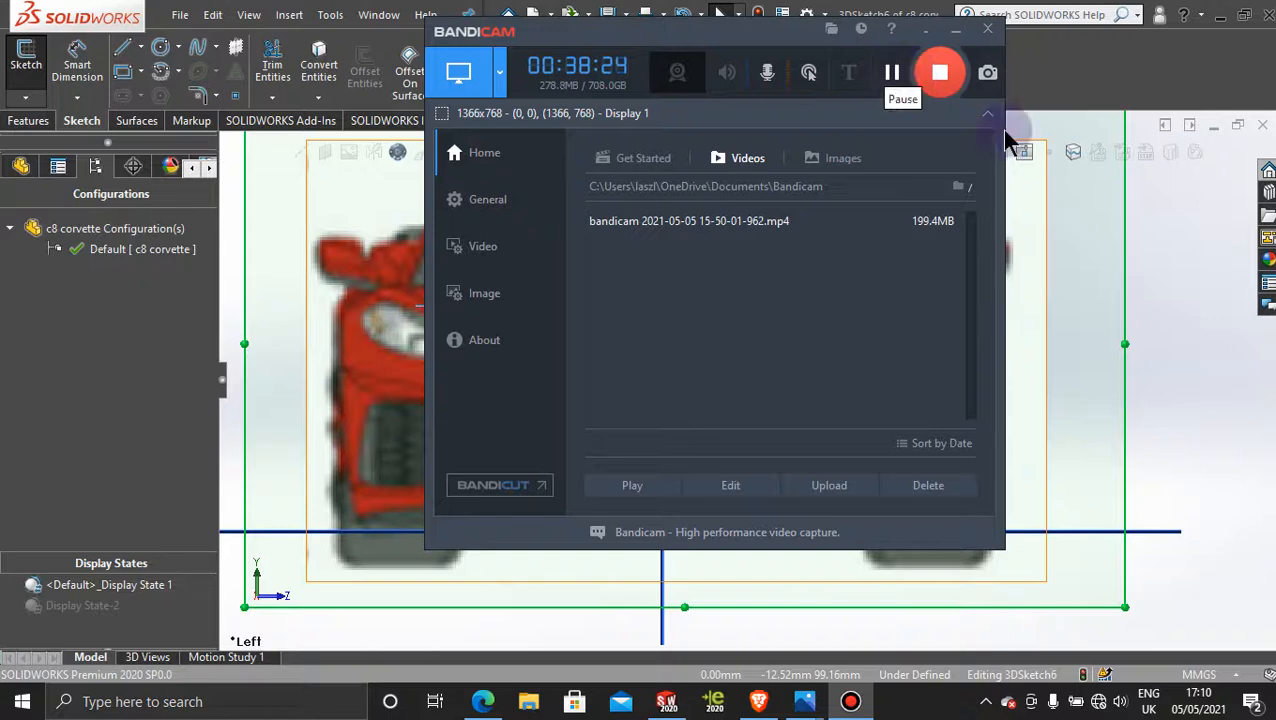
left_click(960, 33)
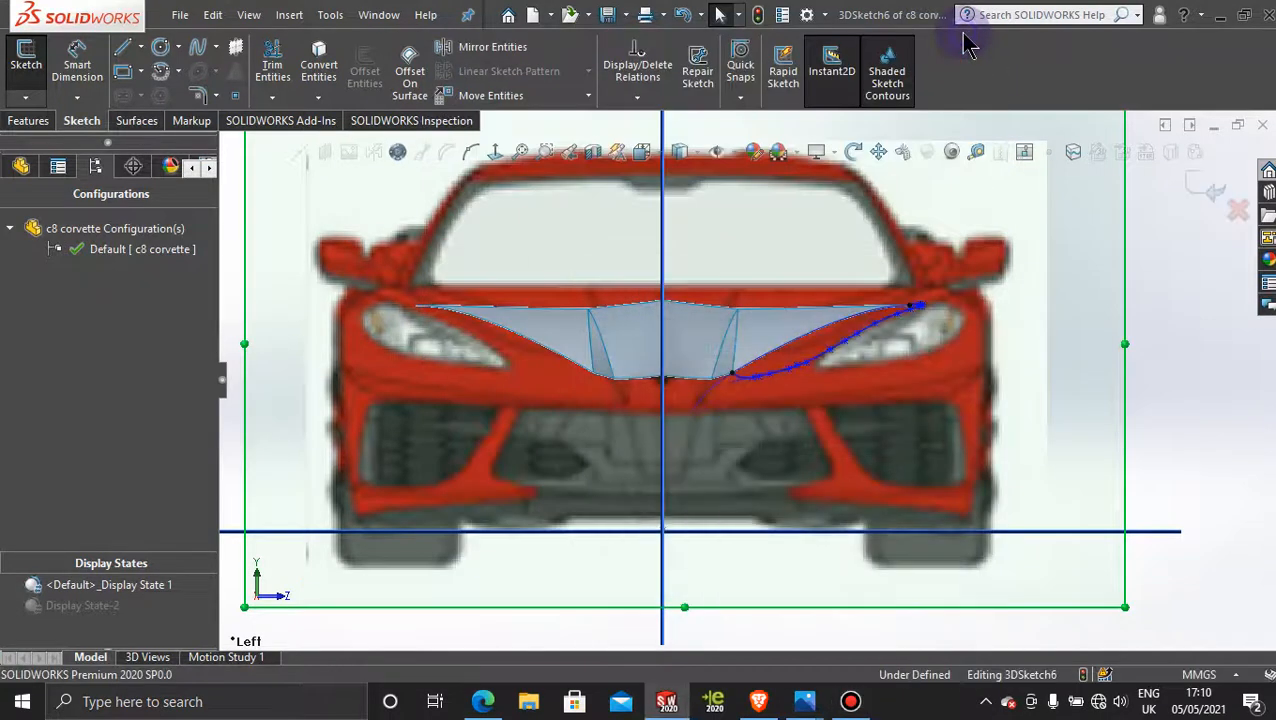
scroll(799, 451, "up", 3)
scroll(822, 361, "down", 3)
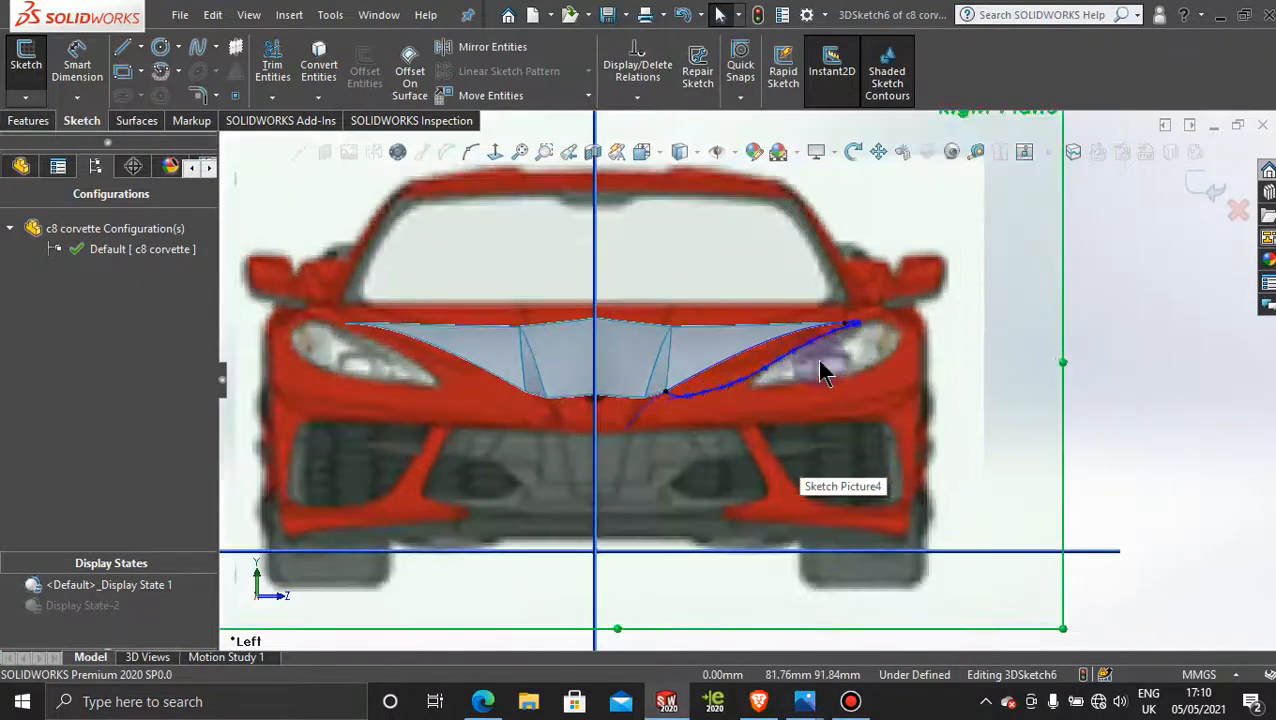
Step: Exit the 3D sketch and delete 3DSketch6 from the model
left_click(21, 168)
scroll(105, 500, "down", 1)
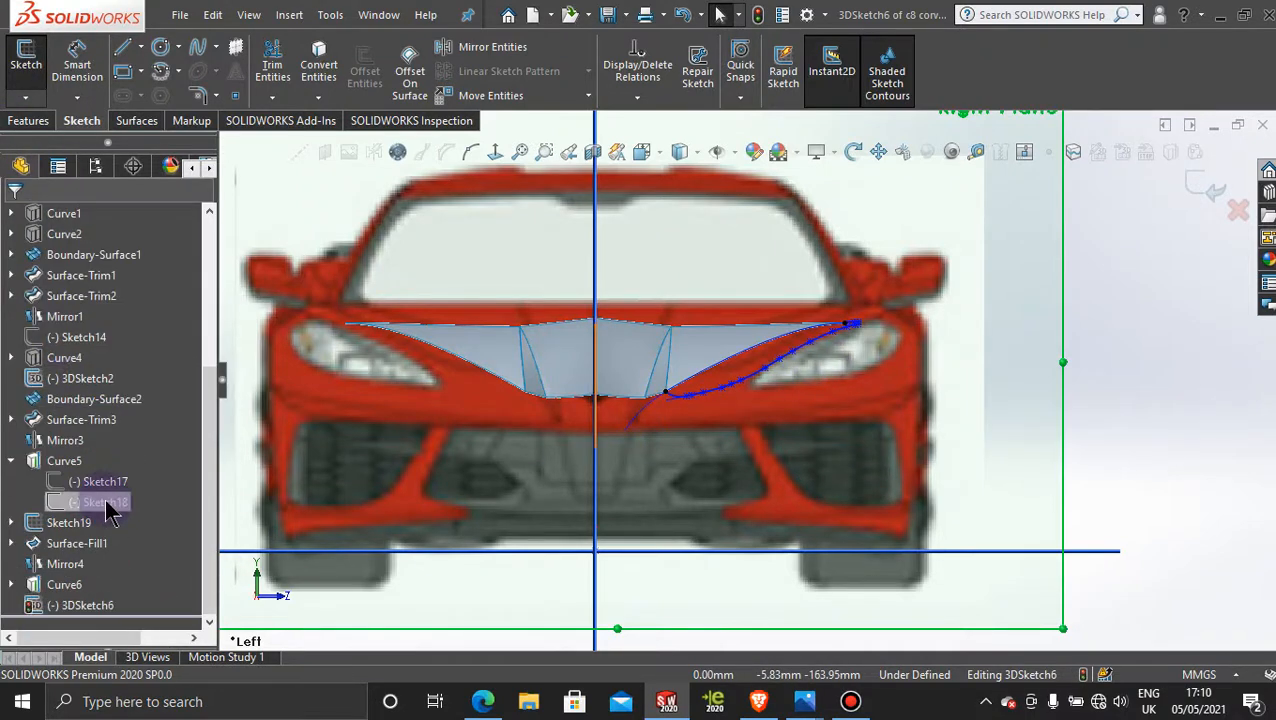
right_click(86, 610)
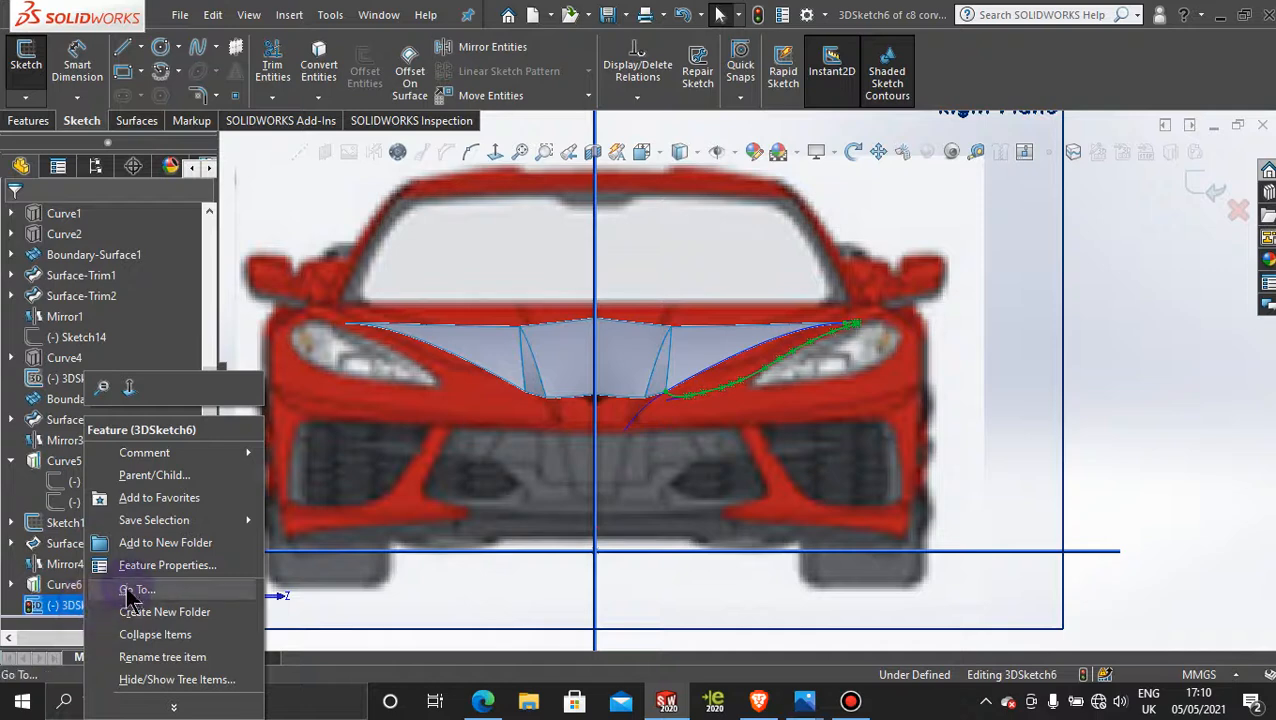
left_click(1200, 185)
left_click(1198, 180)
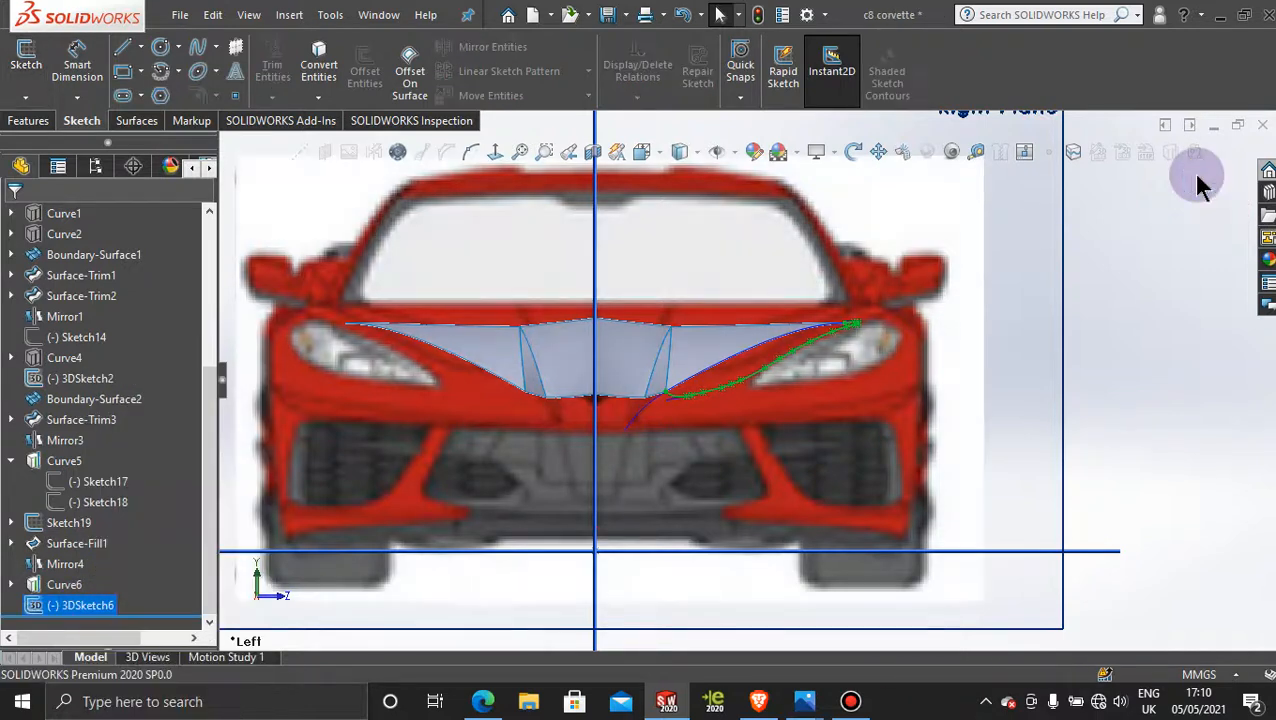
right_click(75, 612)
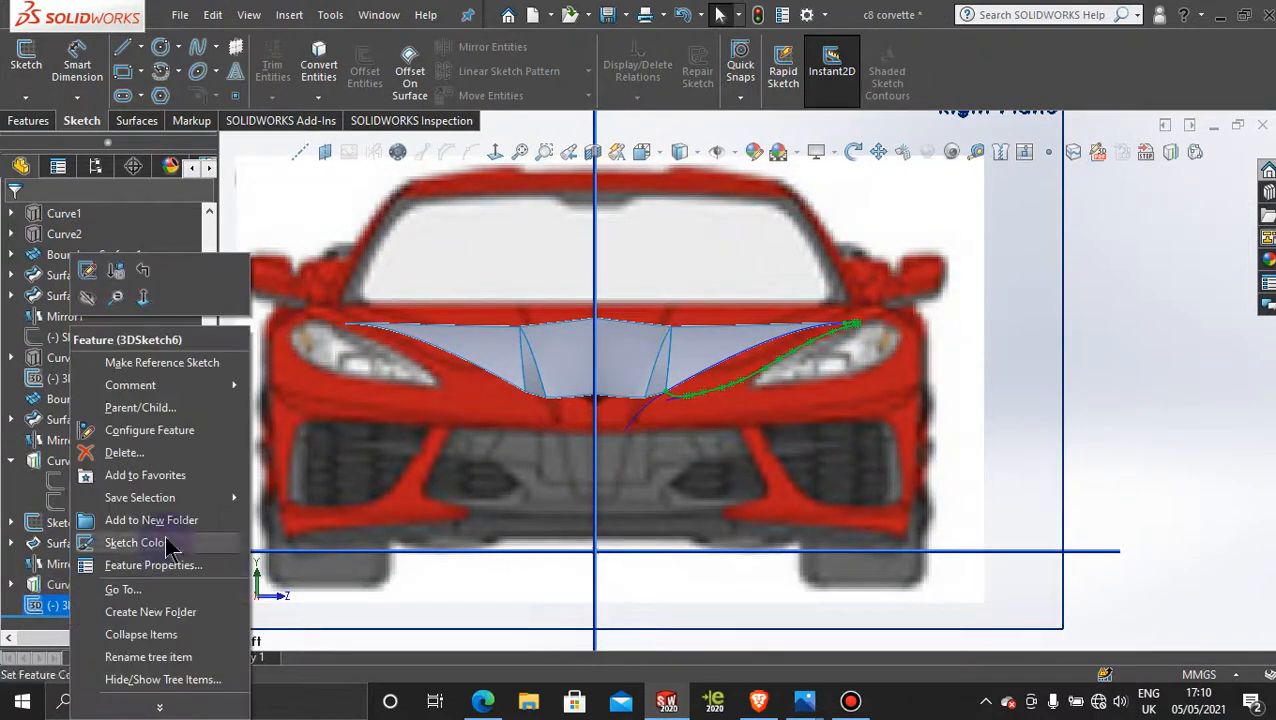
left_click(138, 455)
left_click(757, 255)
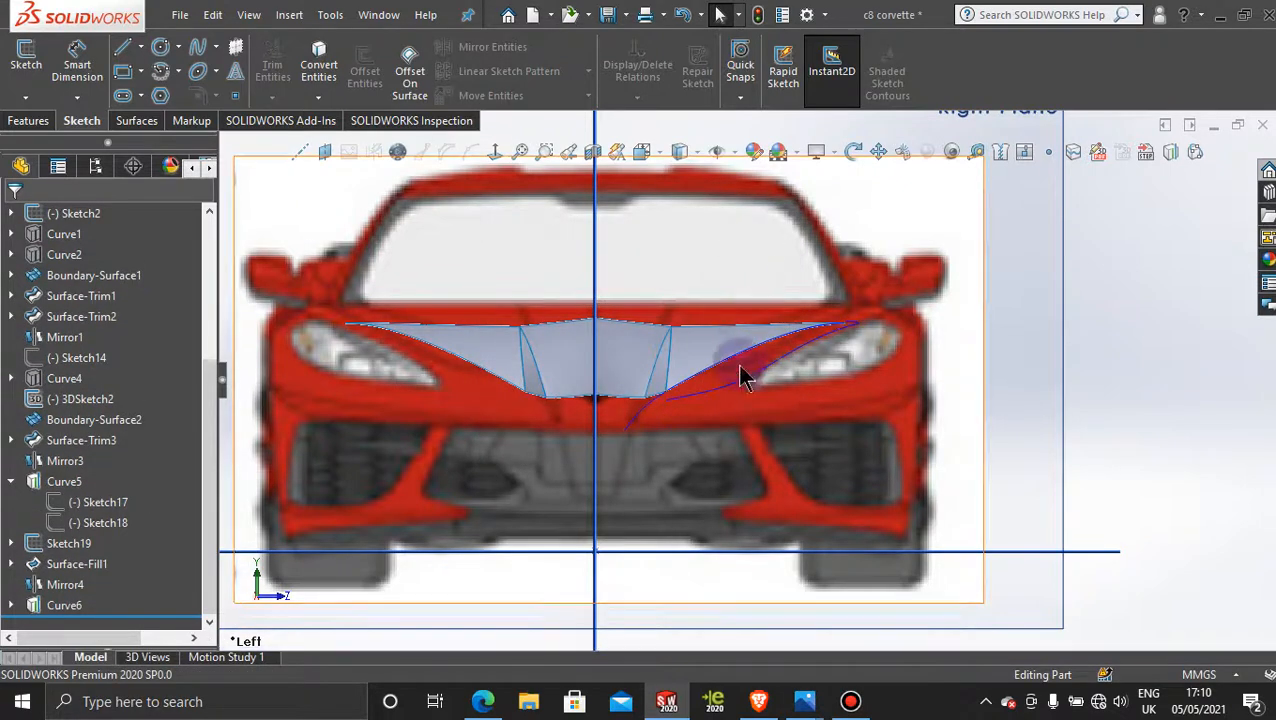
Step: Open Sketch24 under Curve6 for editing and look straight at its sketch plane
left_click(11, 605)
scroll(698, 510, "up", 3)
middle_click_drag(755, 484, 697, 483)
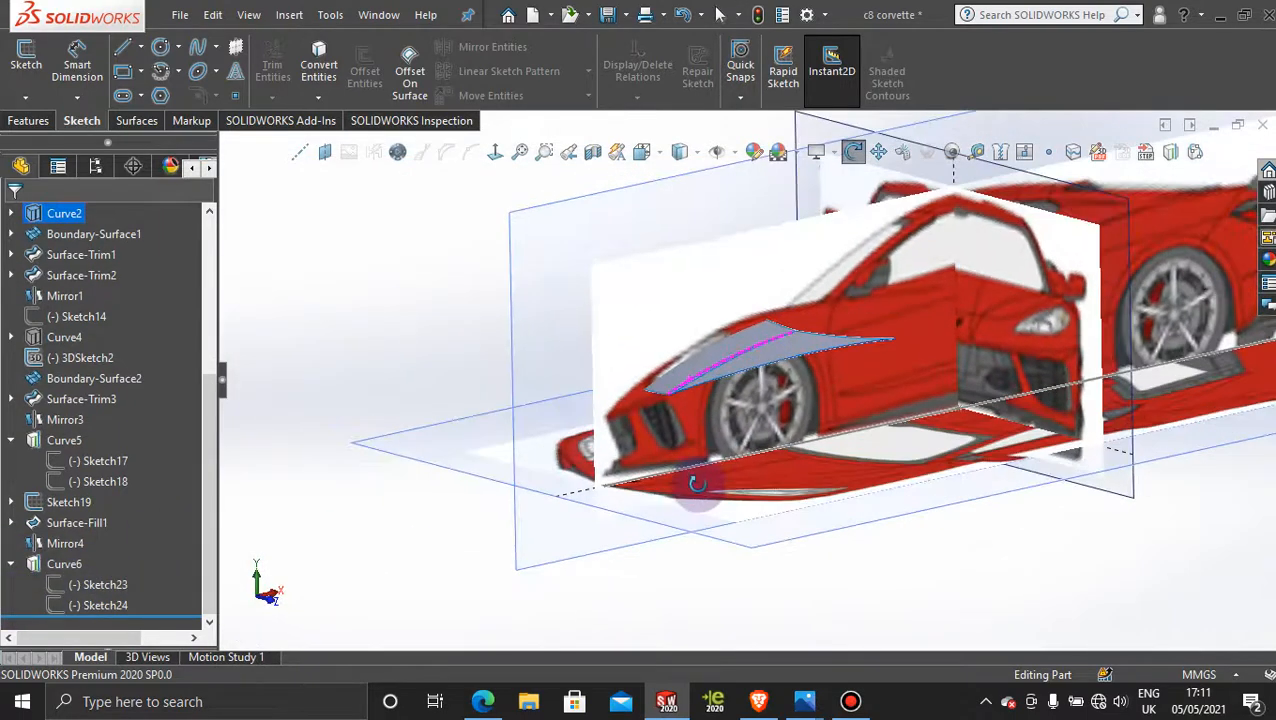
left_click(105, 605)
left_click(123, 549)
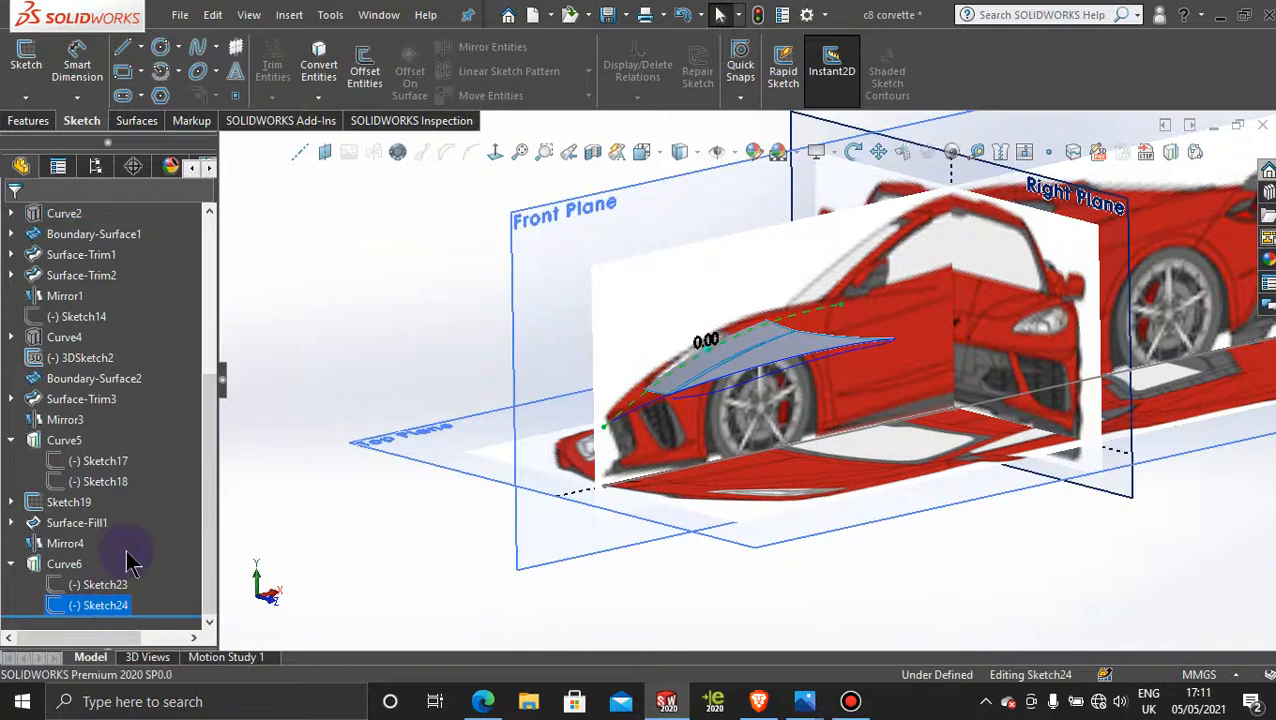
left_click(495, 151)
scroll(589, 525, "down", 5)
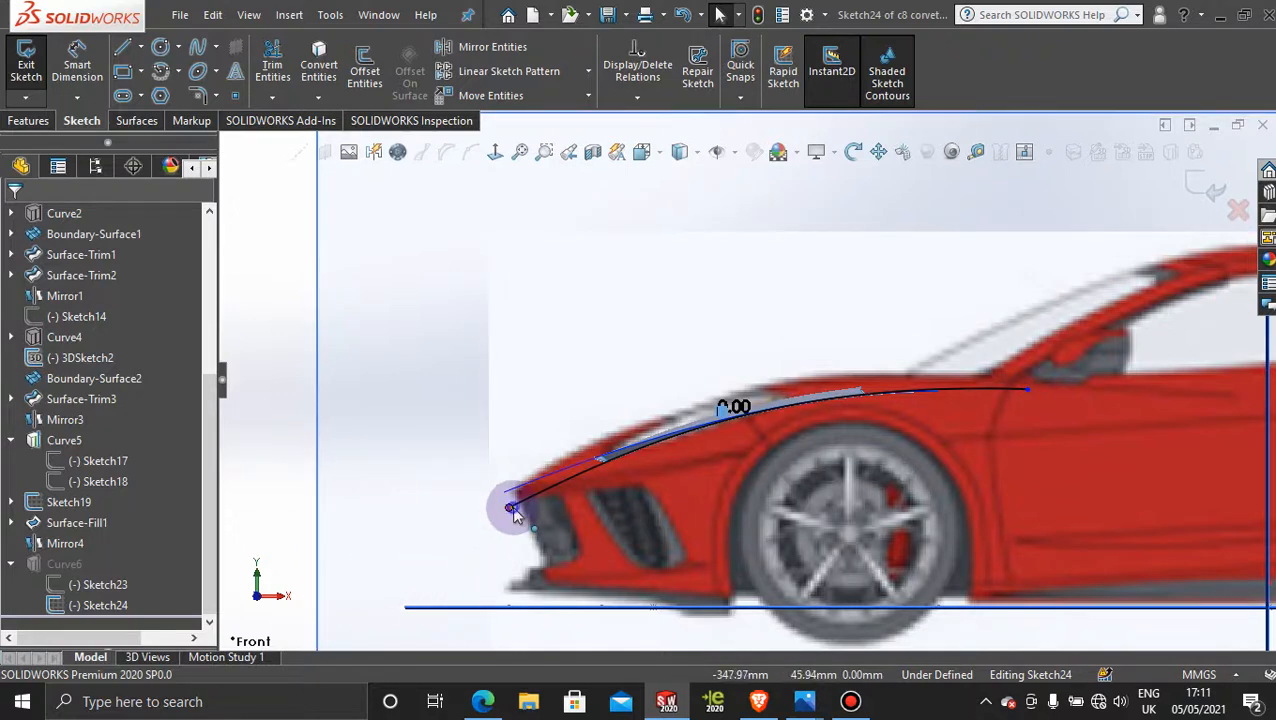
Step: Shorten the Sketch24 spline, moving its front end to the hood surface's front corner and its rear end to about X -121.7 mm
left_click_drag(513, 510, 601, 487)
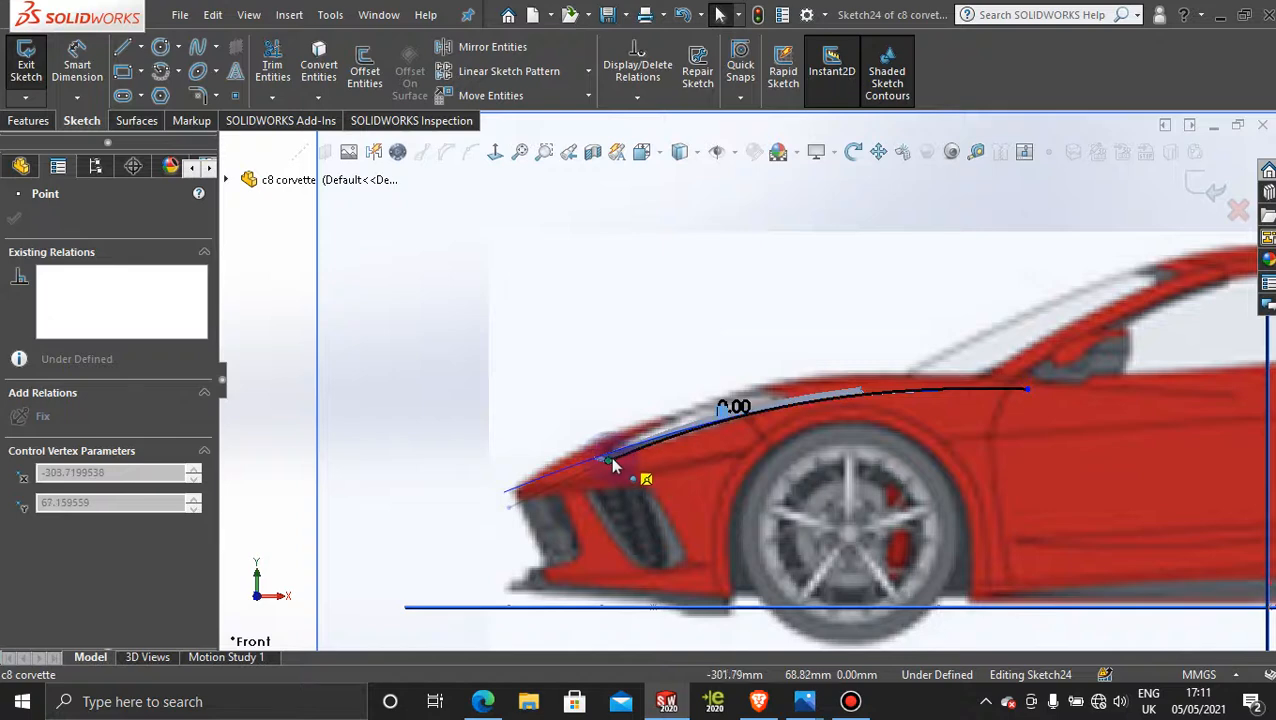
left_click_drag(610, 466, 606, 460)
scroll(988, 380, "down", 4)
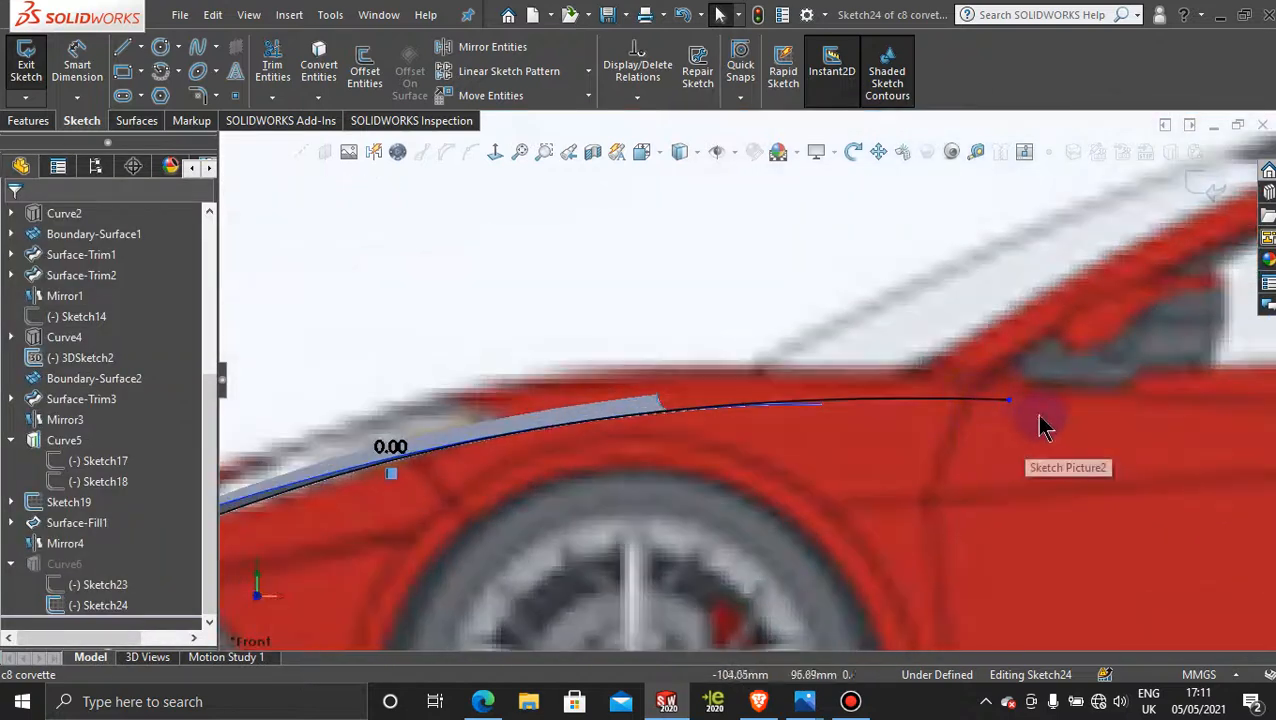
left_click_drag(1010, 401, 732, 412)
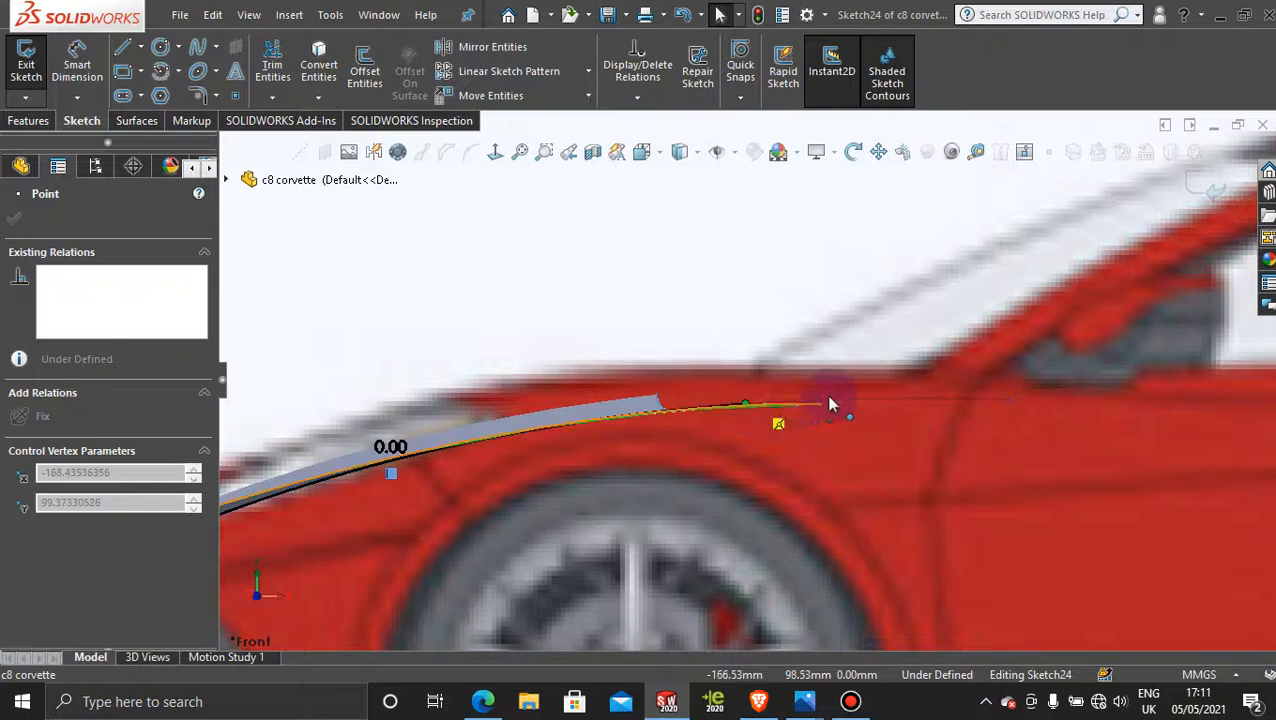
left_click_drag(830, 405, 966, 398)
left_click(960, 399)
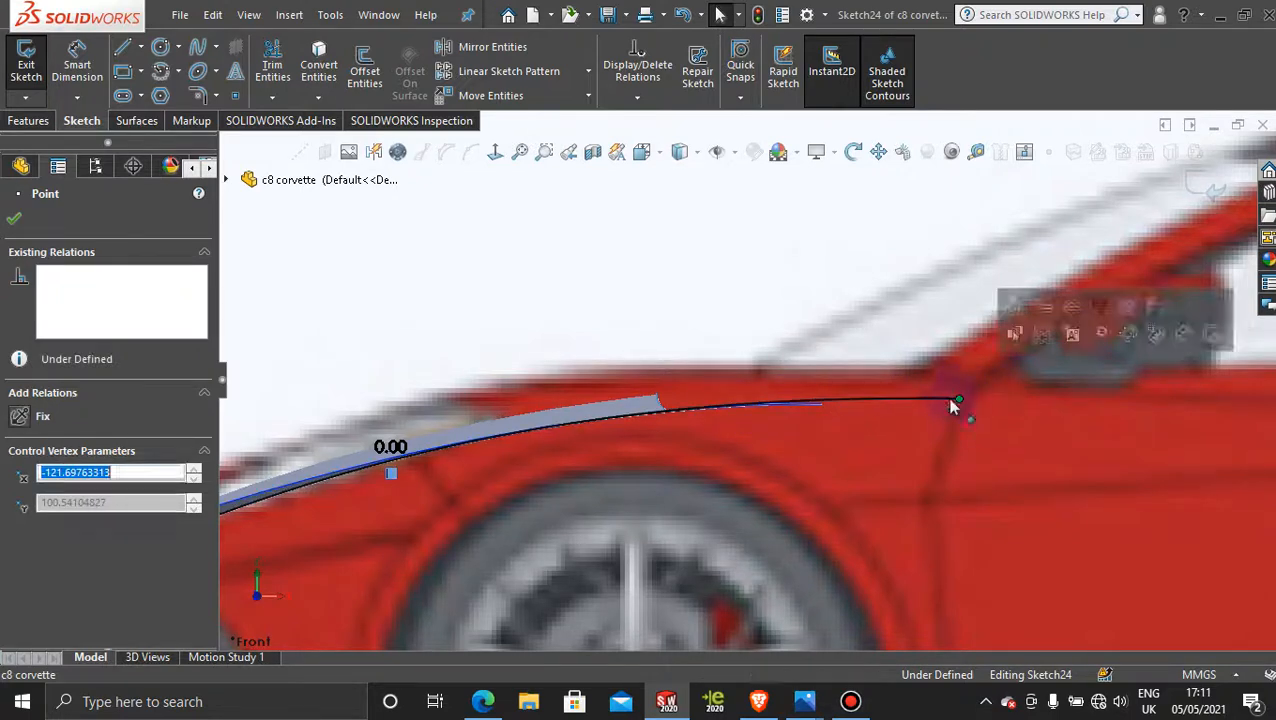
right_click(892, 401)
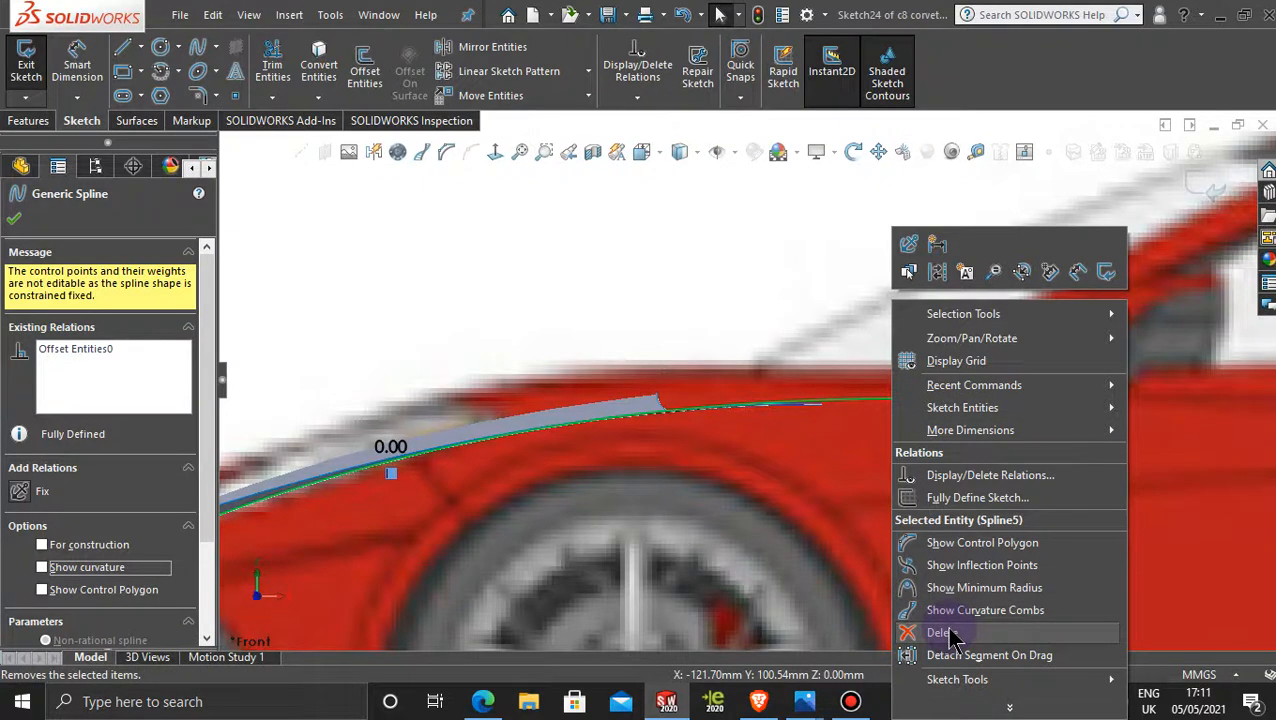
left_click(805, 268)
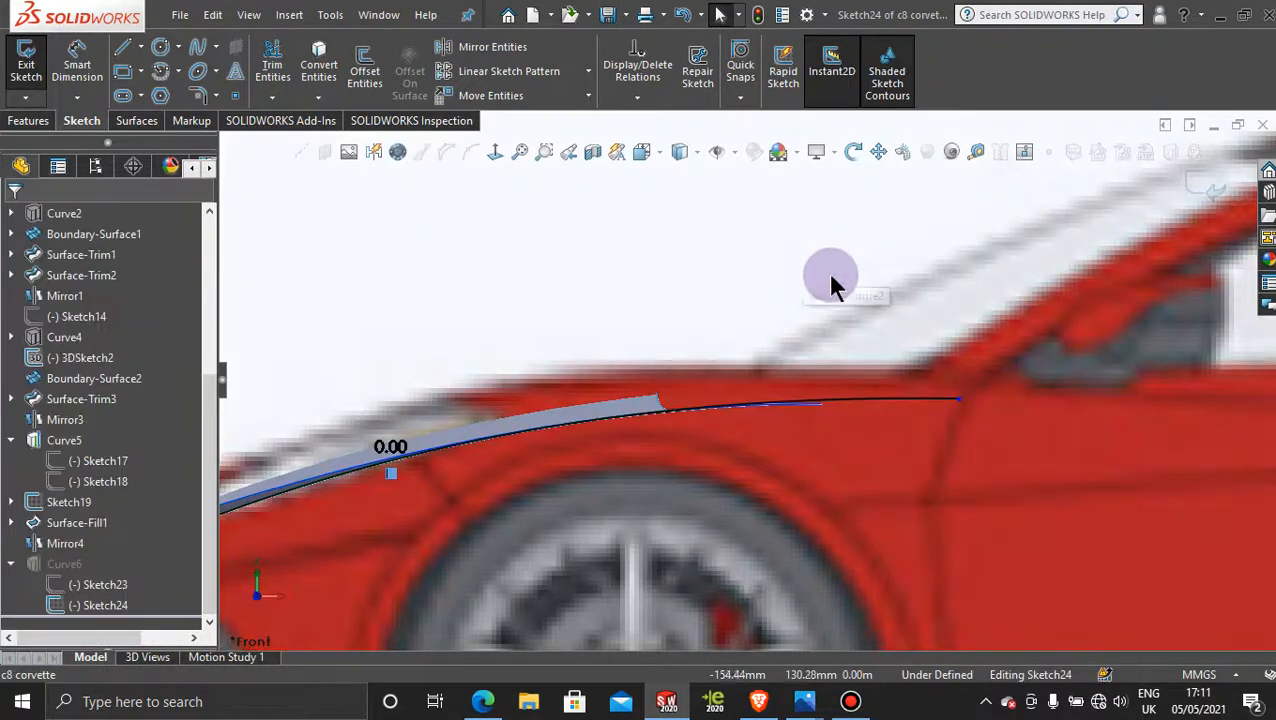
Step: Extend the spline's front end past the car's nose to about X -361.13 mm, Y 39.72 mm
scroll(860, 458, "up", 5)
scroll(527, 478, "down", 3)
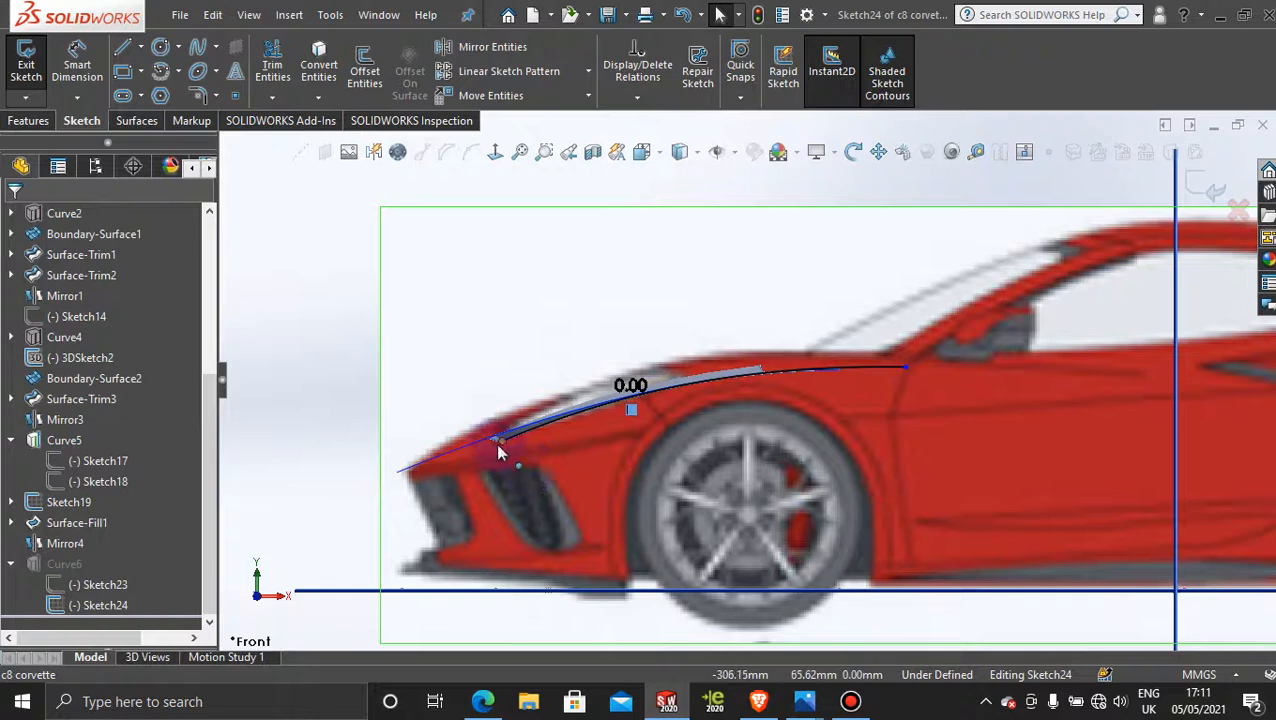
left_click_drag(499, 443, 375, 501)
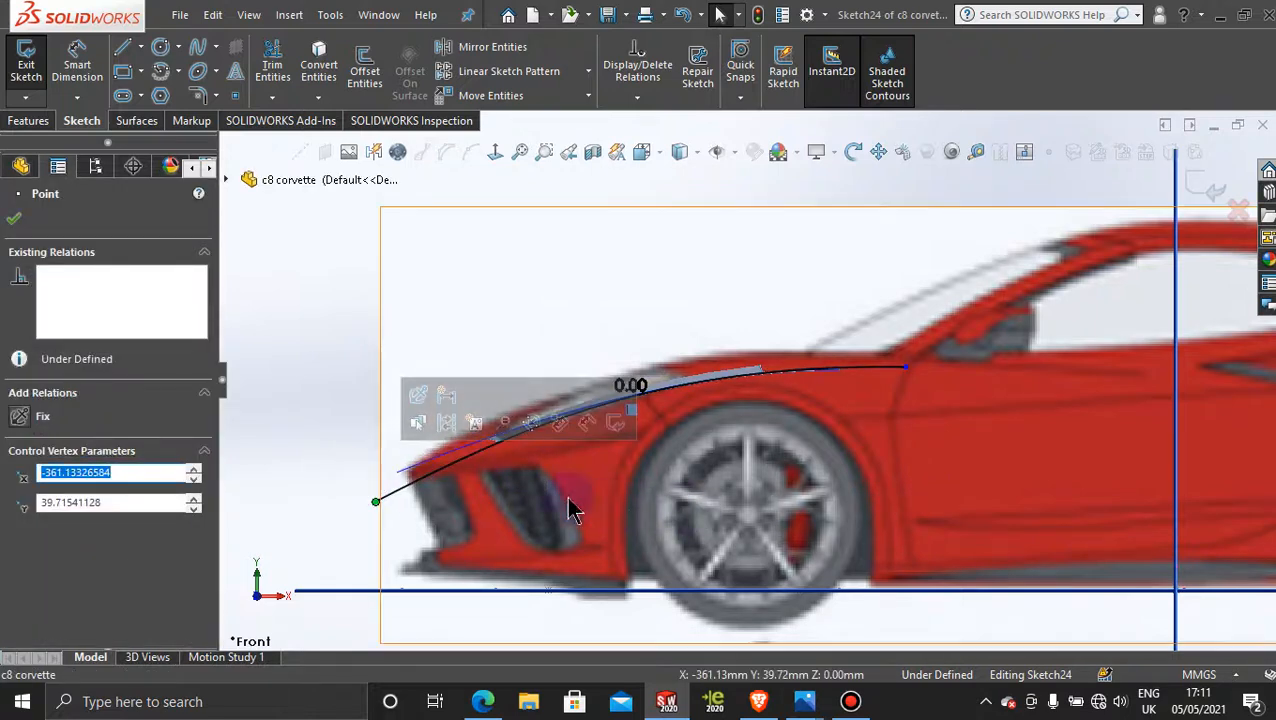
left_click(293, 276)
Step: Start a new spline in Sketch24 at the rear tip of the side hood surface's lower edge
scroll(675, 460, "down", 2)
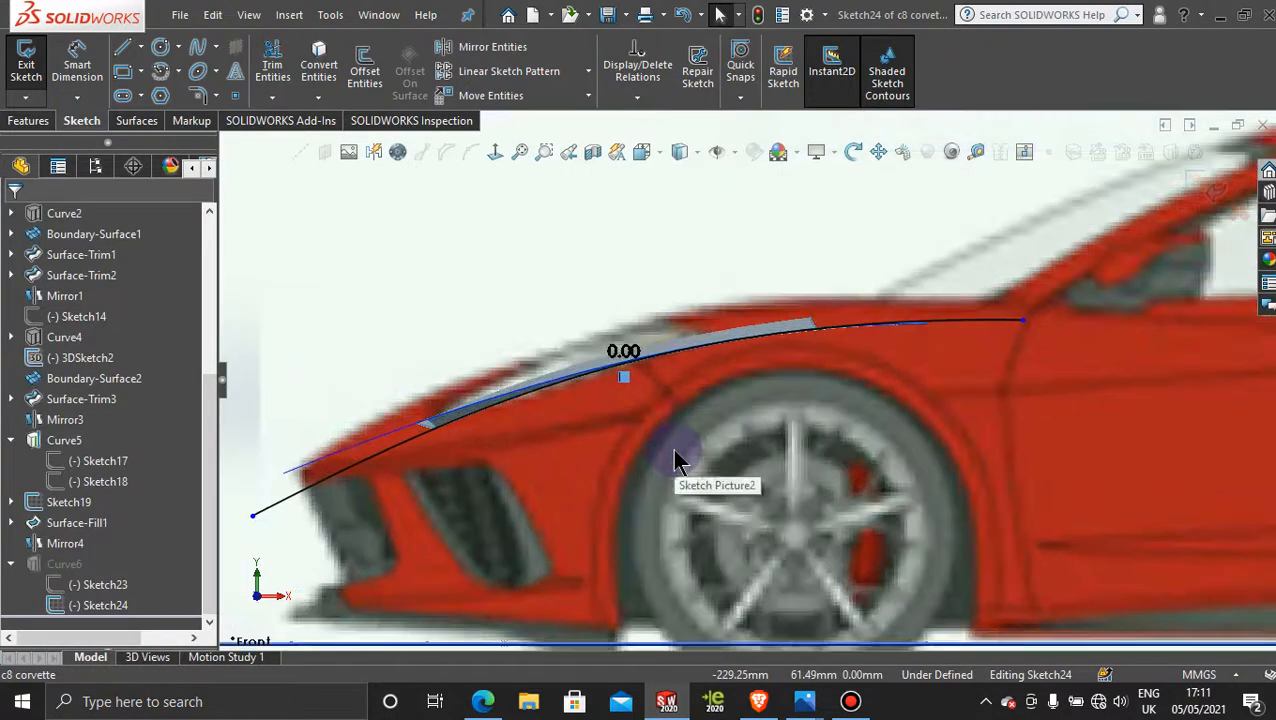
left_click(198, 49)
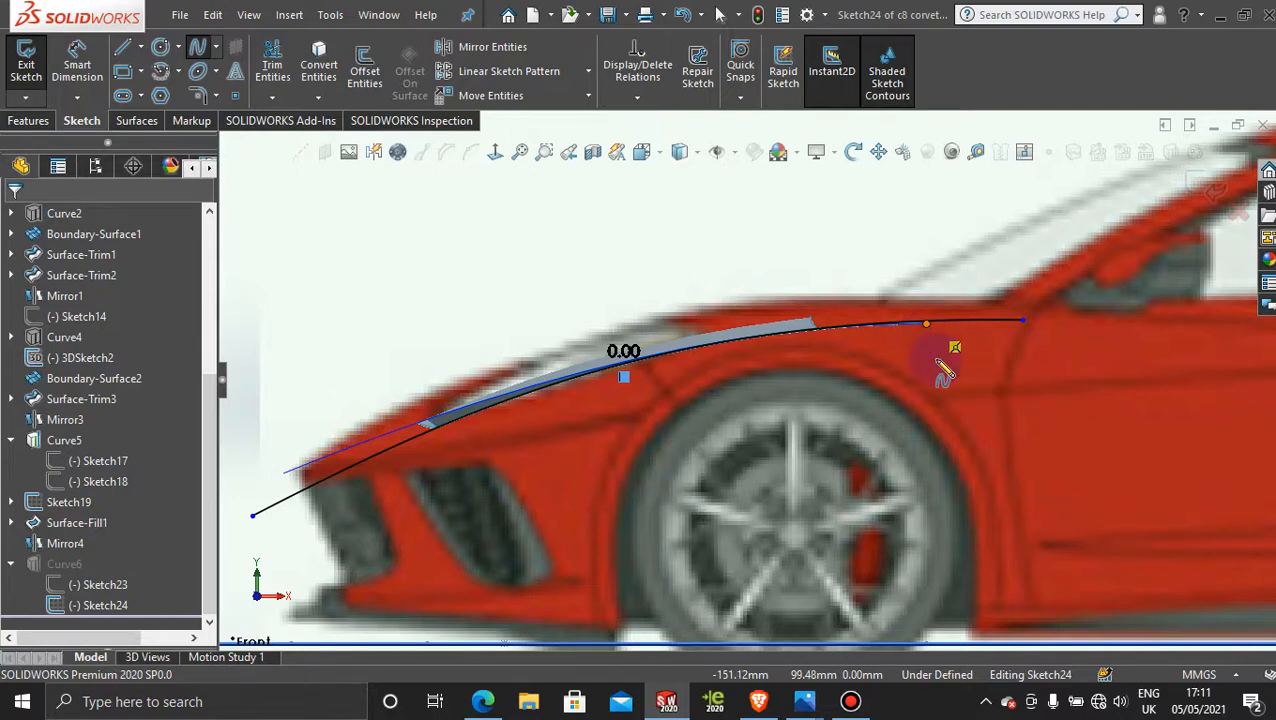
middle_click_drag(906, 364, 917, 427)
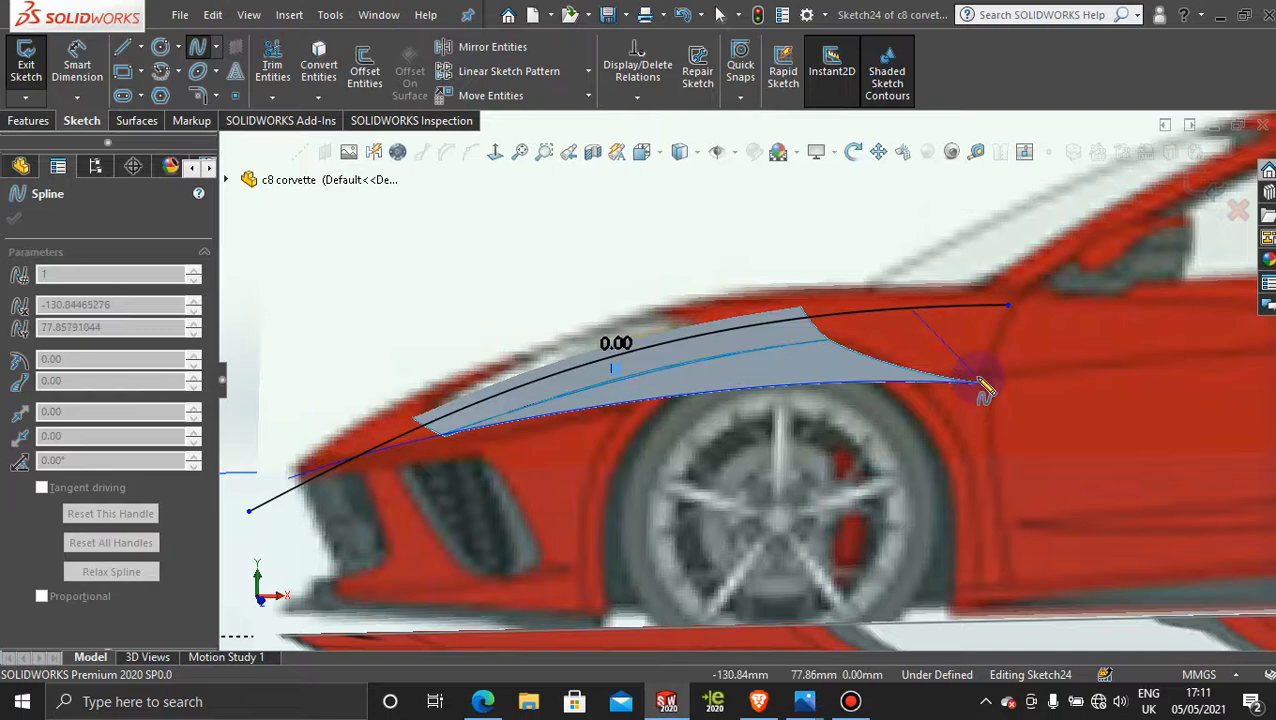
left_click(495, 151)
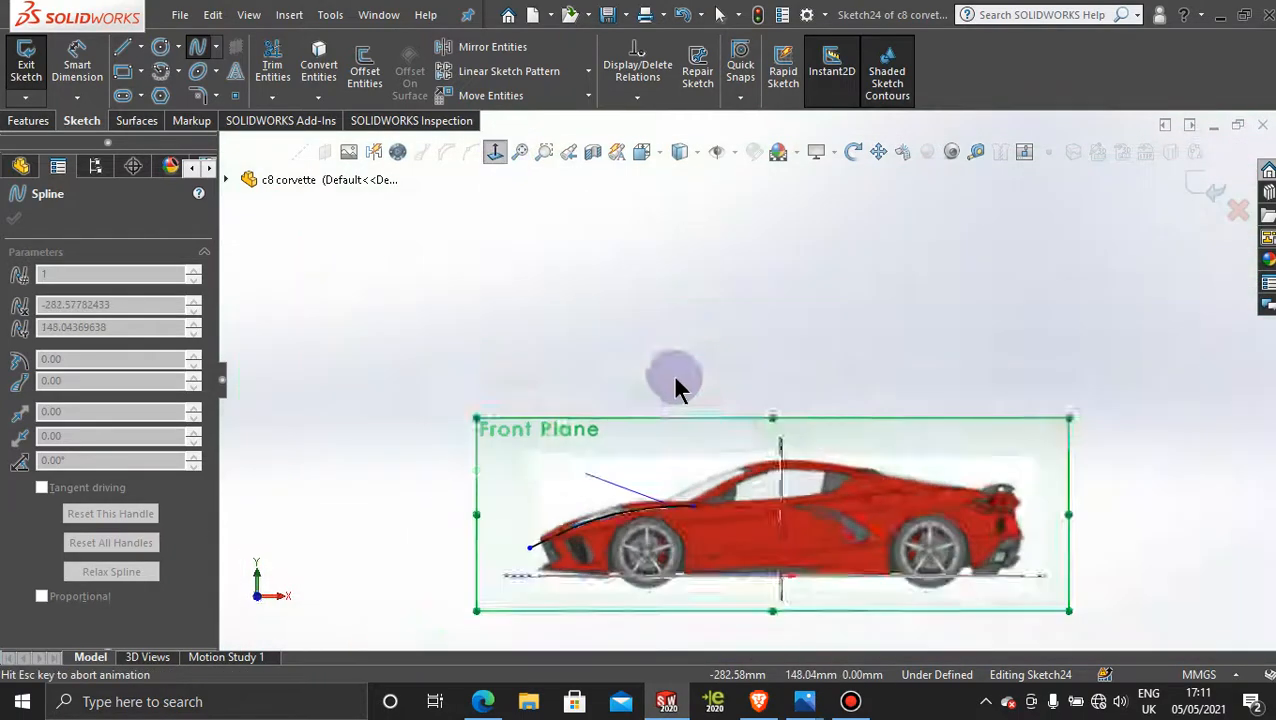
scroll(652, 453, "down", 5)
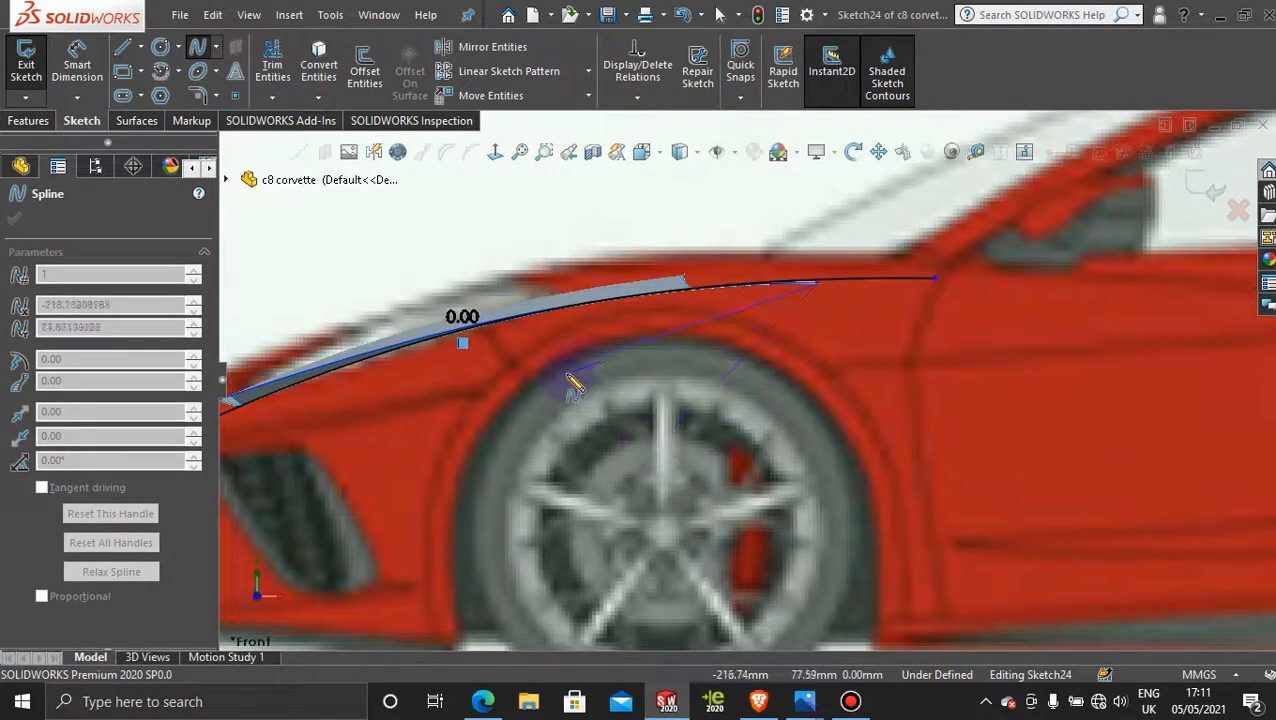
scroll(575, 388, "up", 3)
scroll(580, 392, "down", 1)
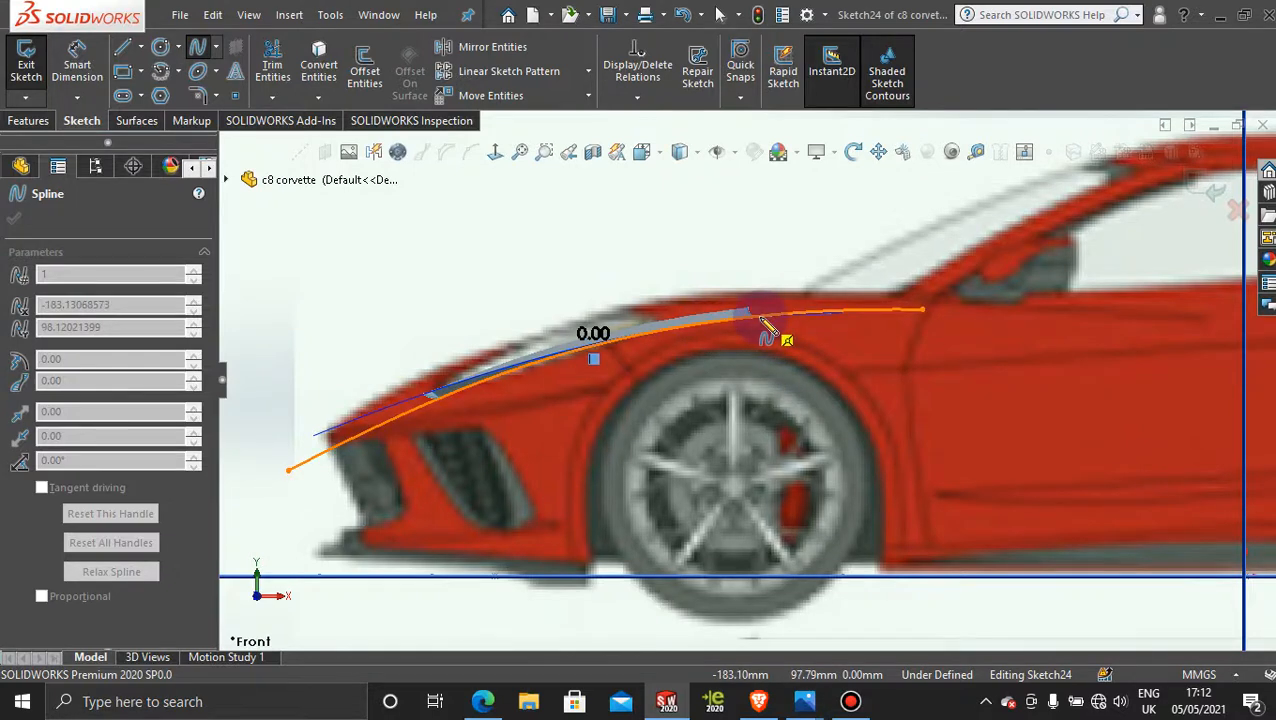
Step: Finish the new Sketch24 spline at the hood surface's front corner, at about X -307 mm, Y 70 mm
mouse_move(632, 390)
middle_mouse_down()
mouse_move(664, 535)
mouse_move(661, 484)
mouse_move(686, 515)
mouse_move(598, 570)
middle_mouse_up()
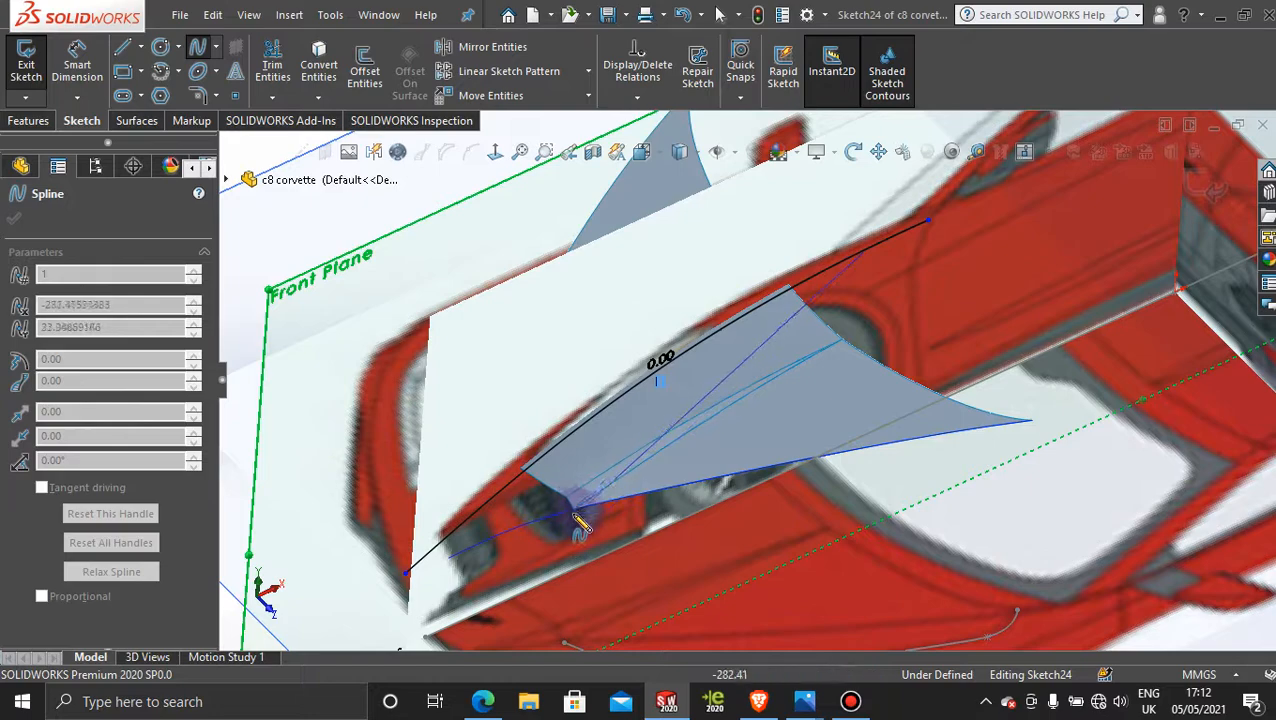
left_click_drag(583, 520, 495, 160)
left_click(493, 153)
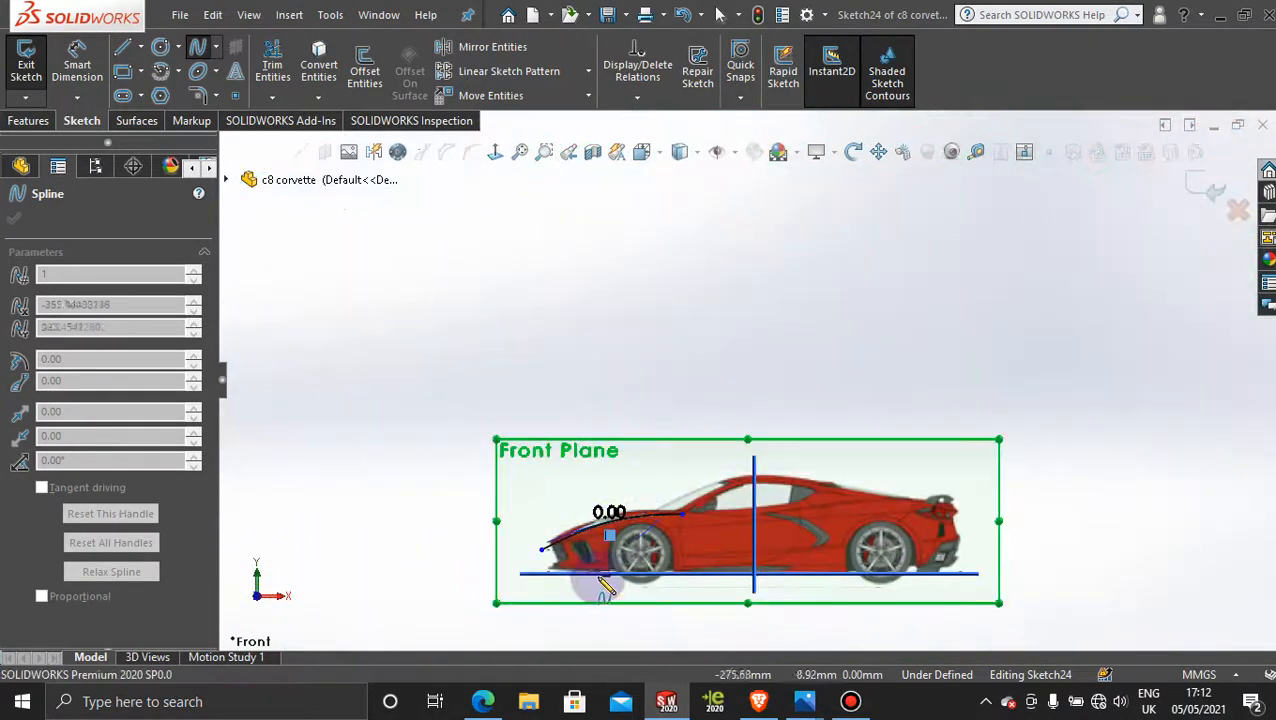
scroll(609, 555, "down", 6)
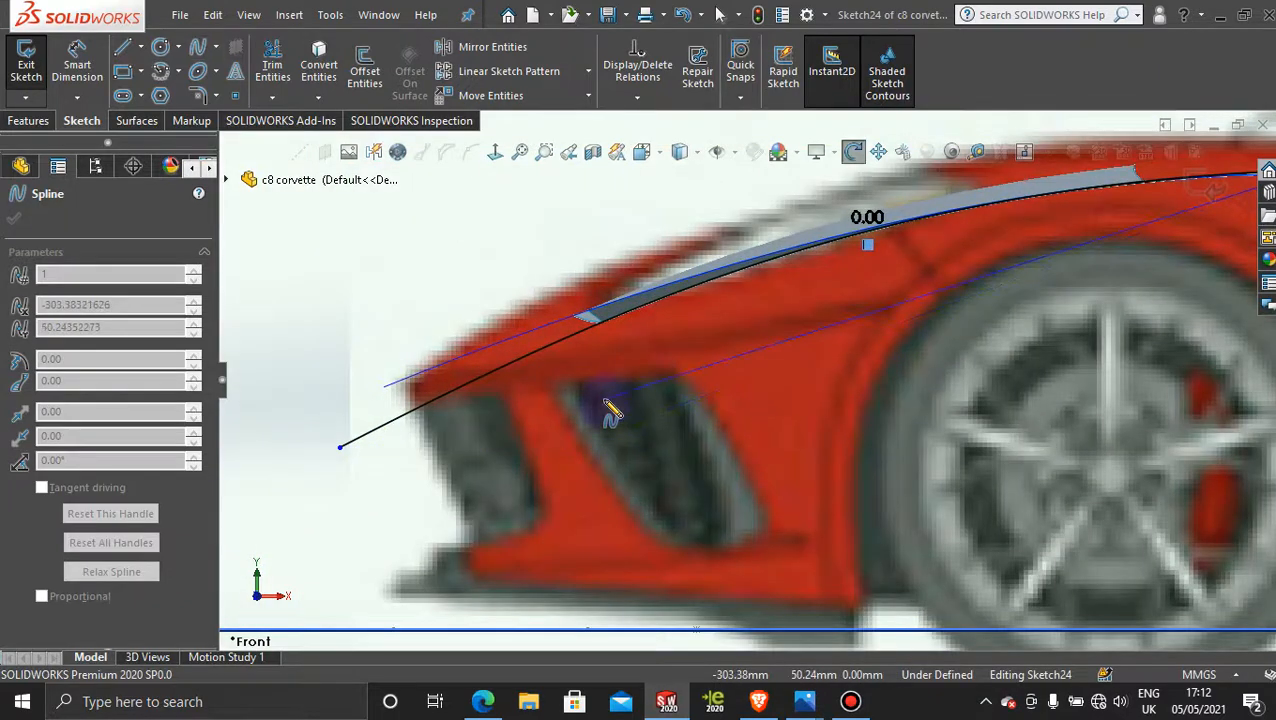
middle_click_drag(606, 405, 663, 467)
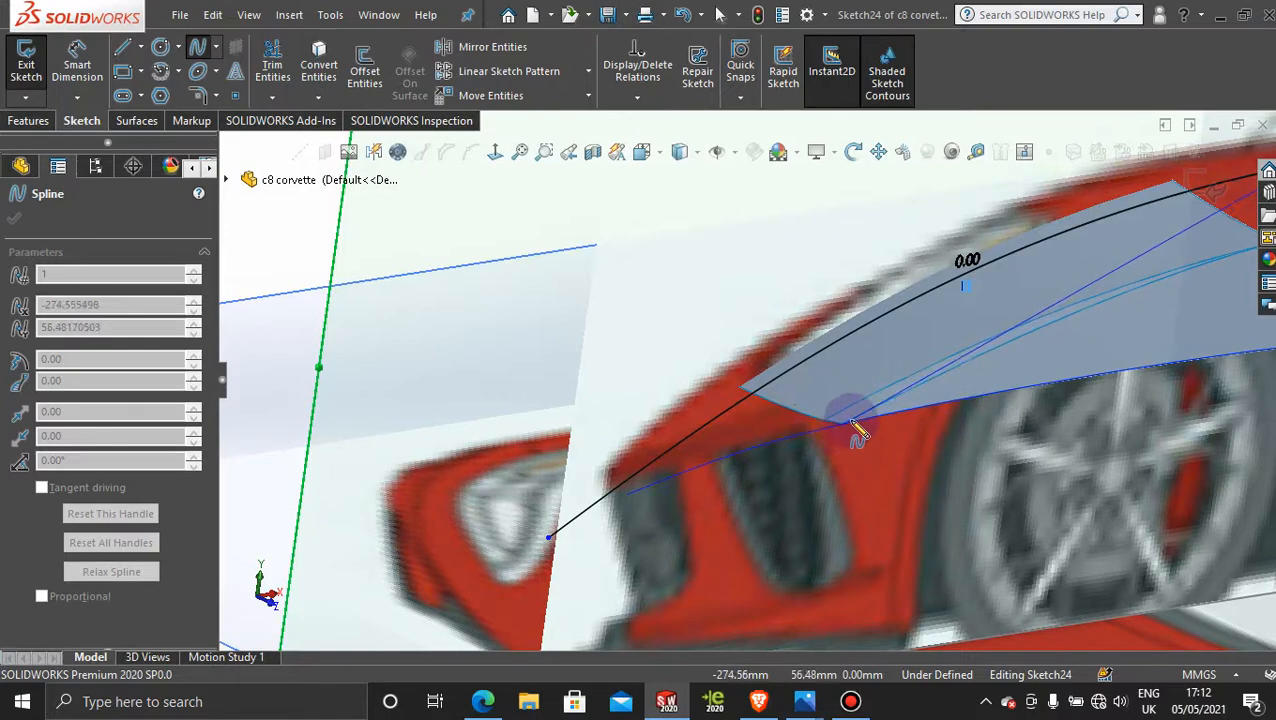
middle_click_drag(874, 478, 812, 420)
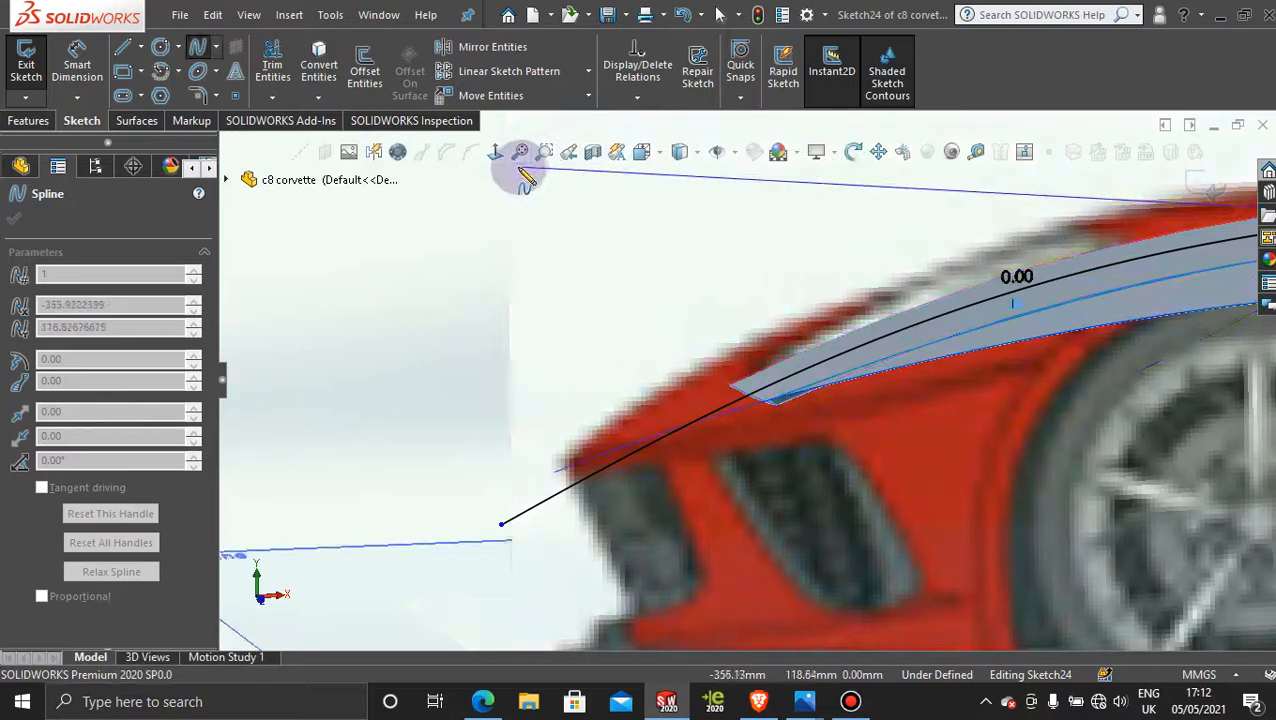
left_click(495, 152)
scroll(545, 515, "down", 8)
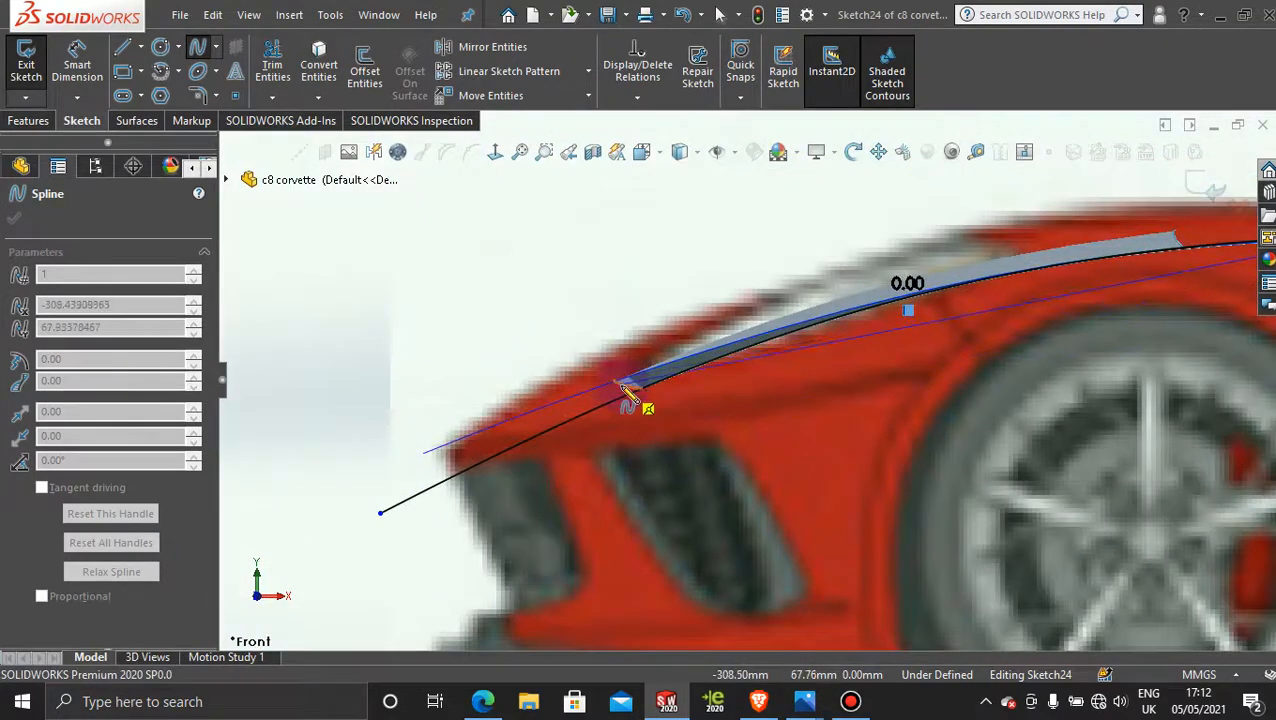
left_click_drag(620, 383, 628, 377)
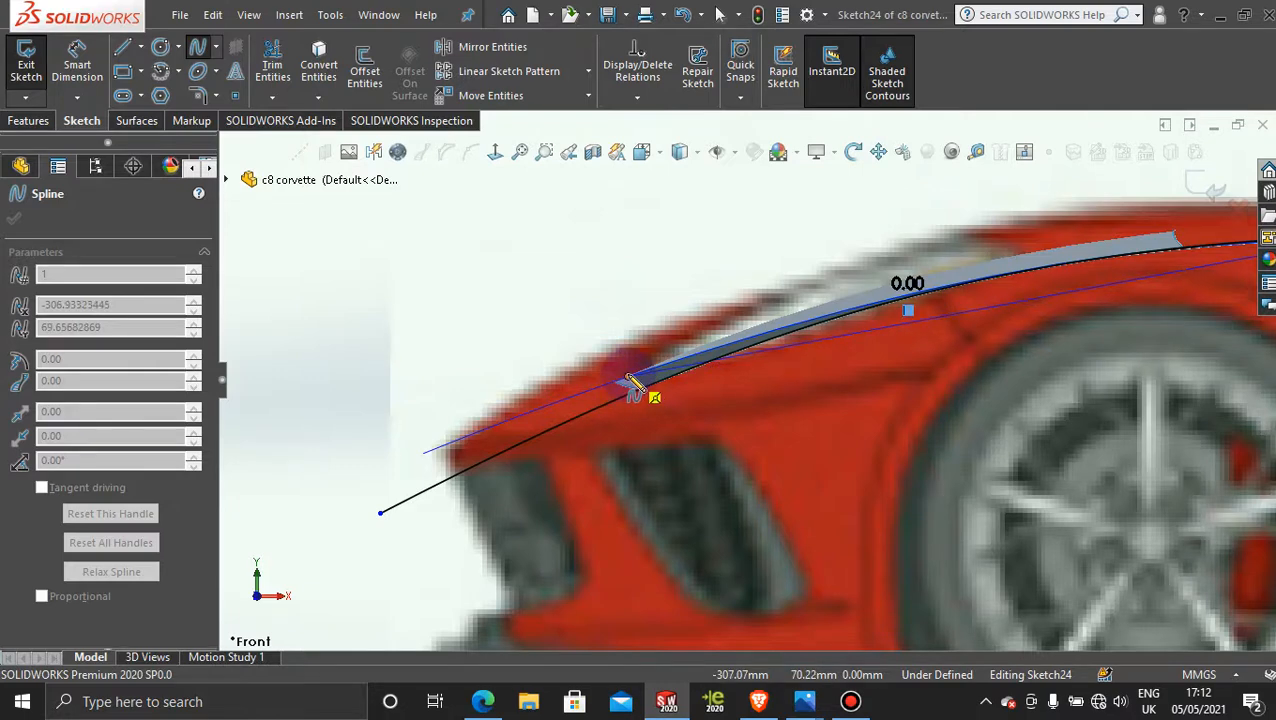
left_click(630, 381)
key("Escape")
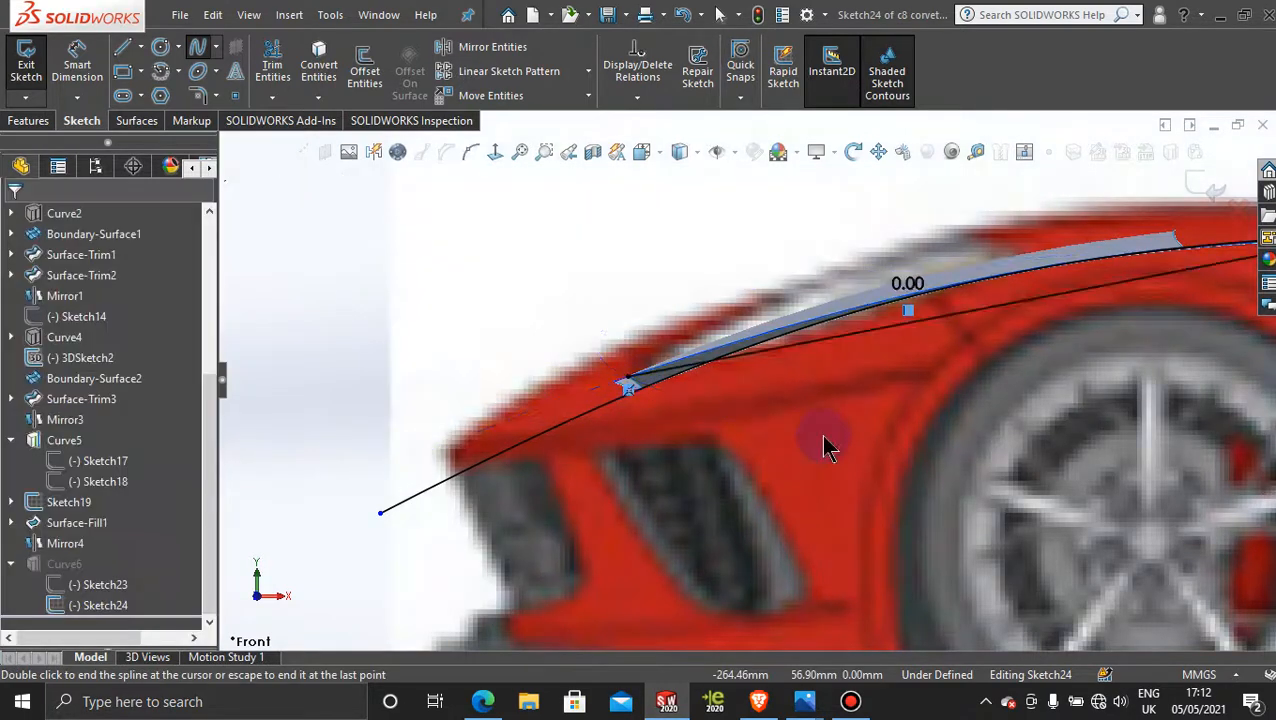
Step: Bow the new spline upward with its rear tangency handle so that it follows the side hood surface's profile
left_click(1053, 296)
scroll(1060, 330, "up", 5)
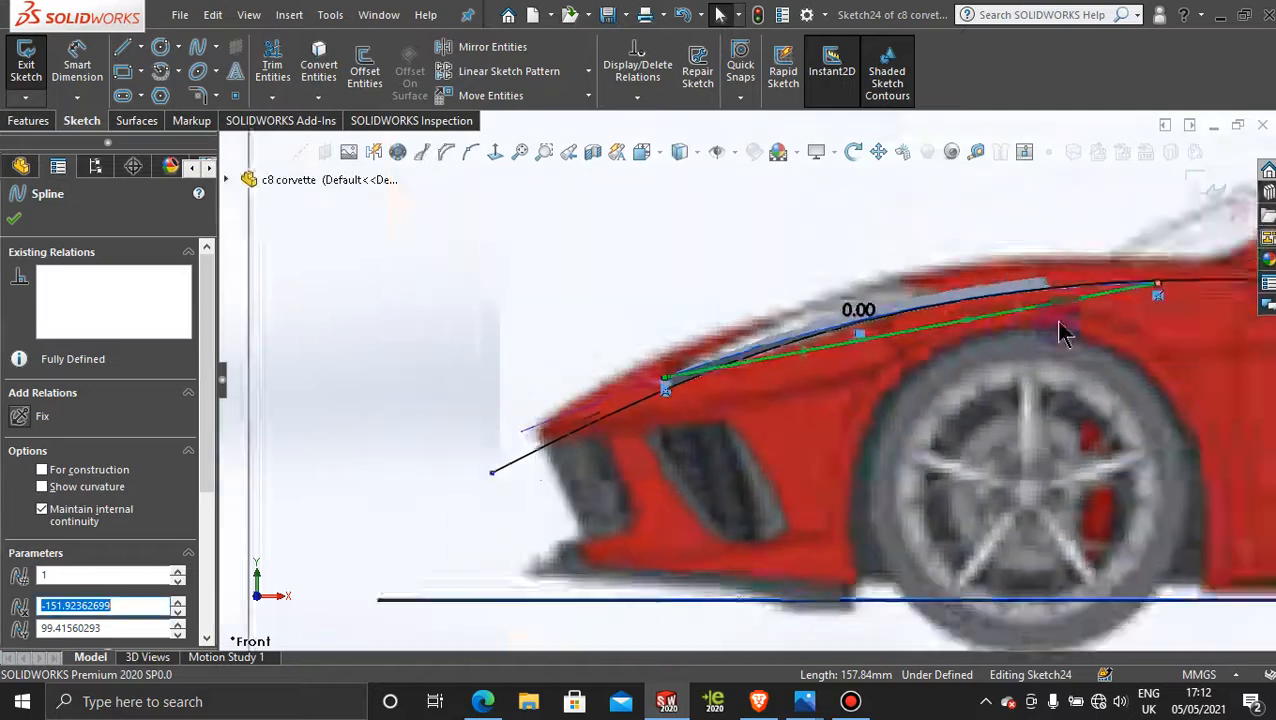
scroll(954, 379, "down", 7)
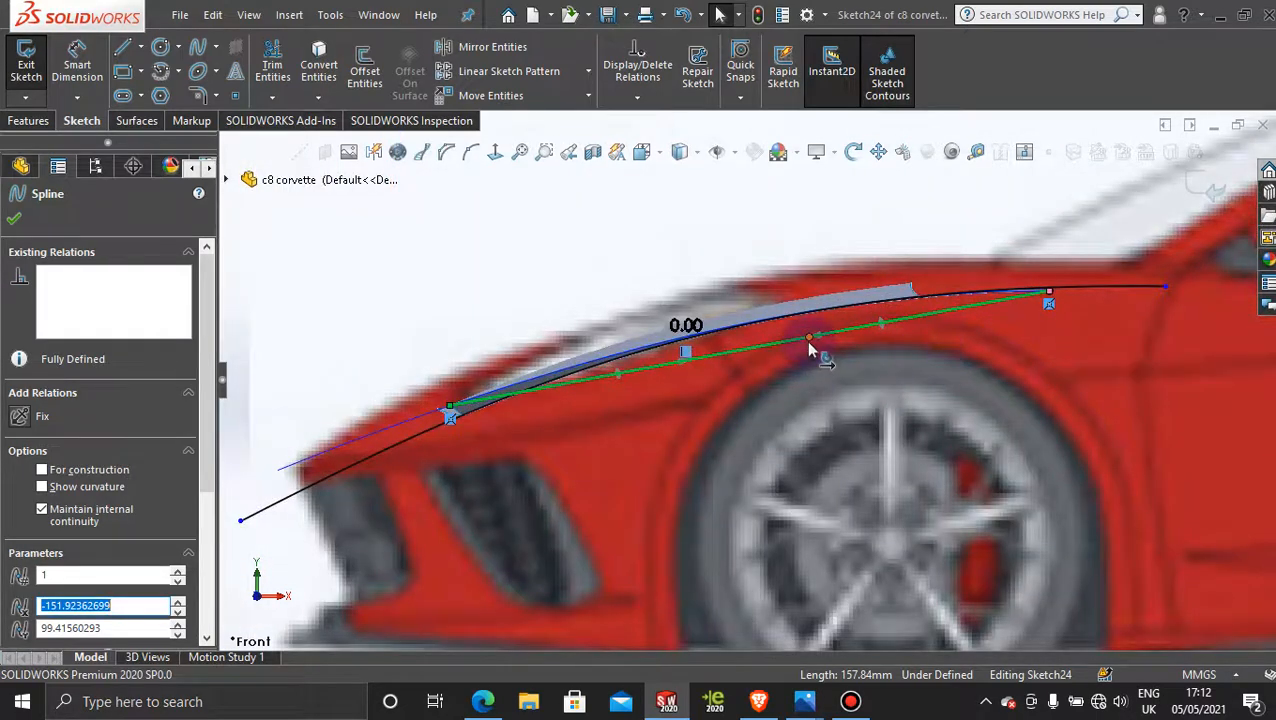
left_click_drag(810, 345, 838, 296)
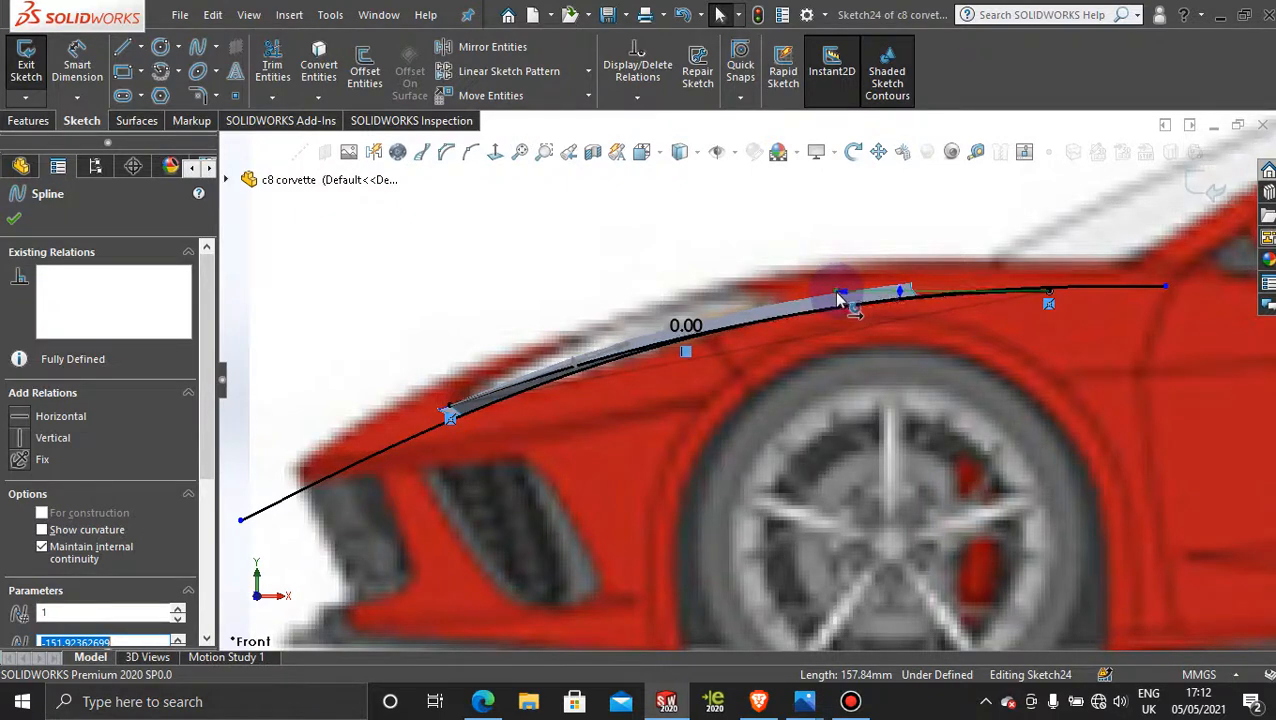
left_click_drag(840, 297, 841, 294)
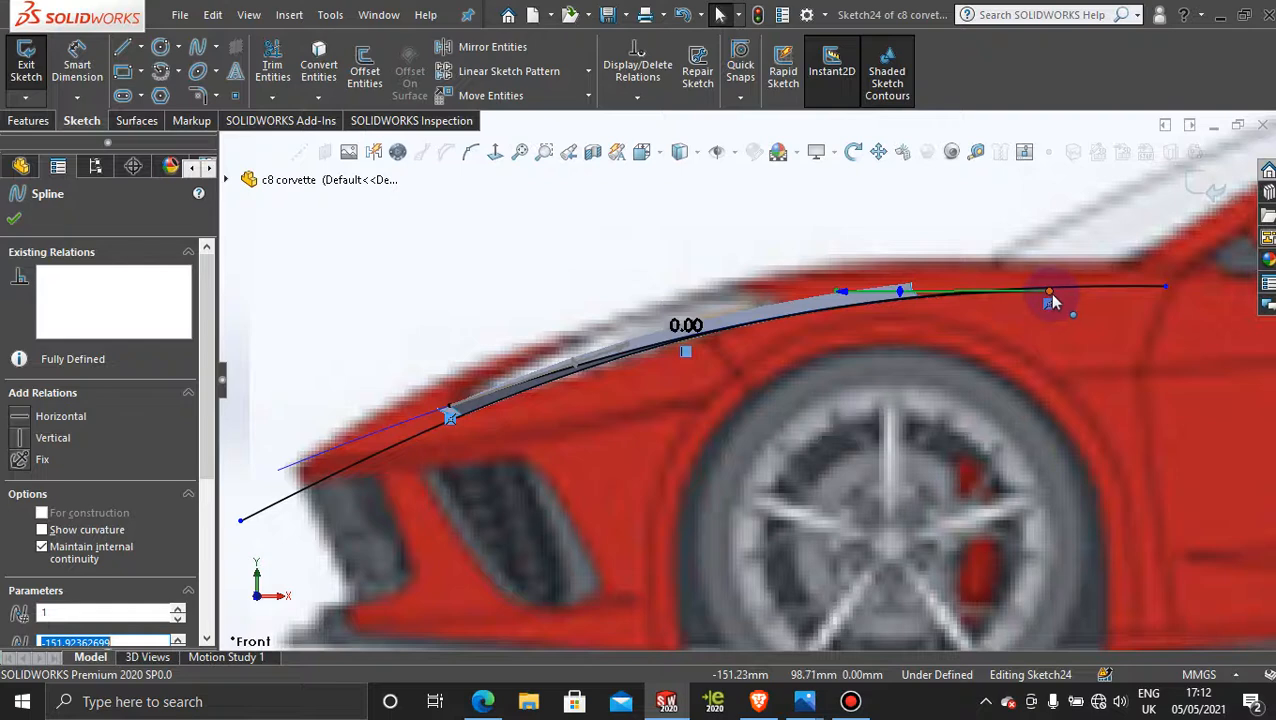
left_click(15, 221)
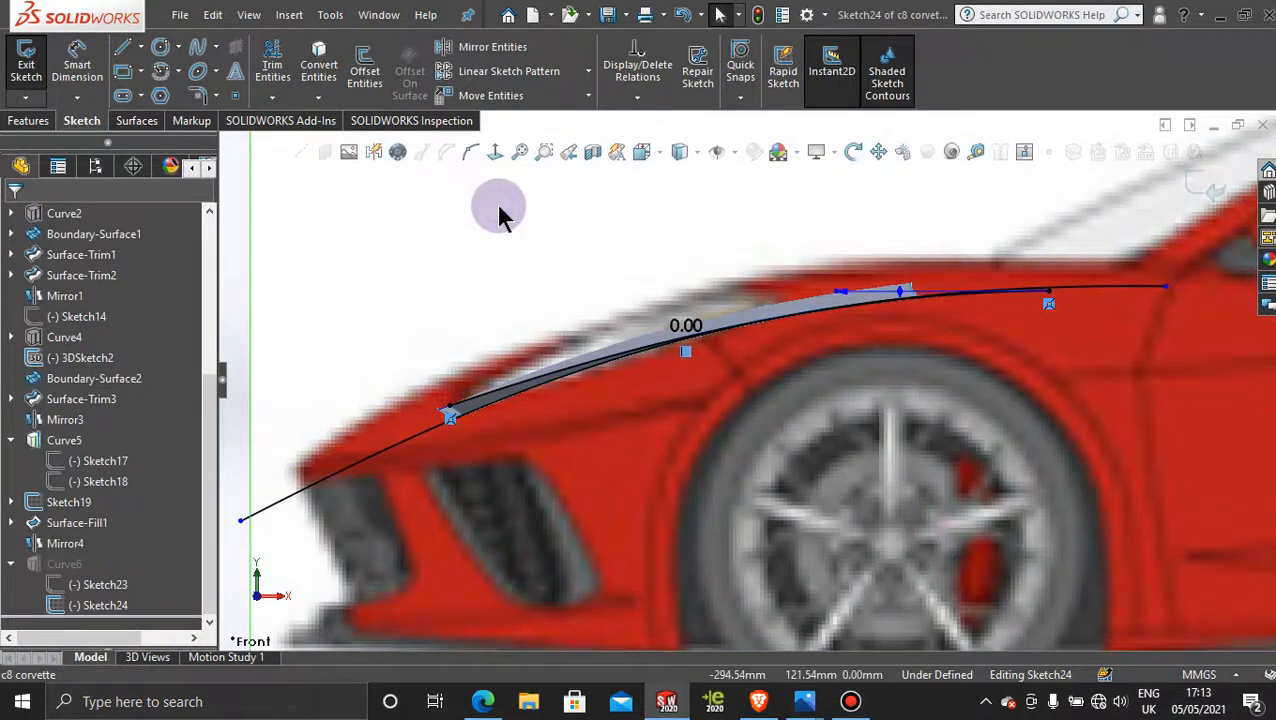
Step: Exit Sketch24 to rebuild Curve6 and dismiss the What's Wrong report
mouse_move(749, 390)
middle_mouse_down()
mouse_move(786, 392)
mouse_move(811, 466)
mouse_move(809, 455)
middle_mouse_up()
left_click(1208, 190)
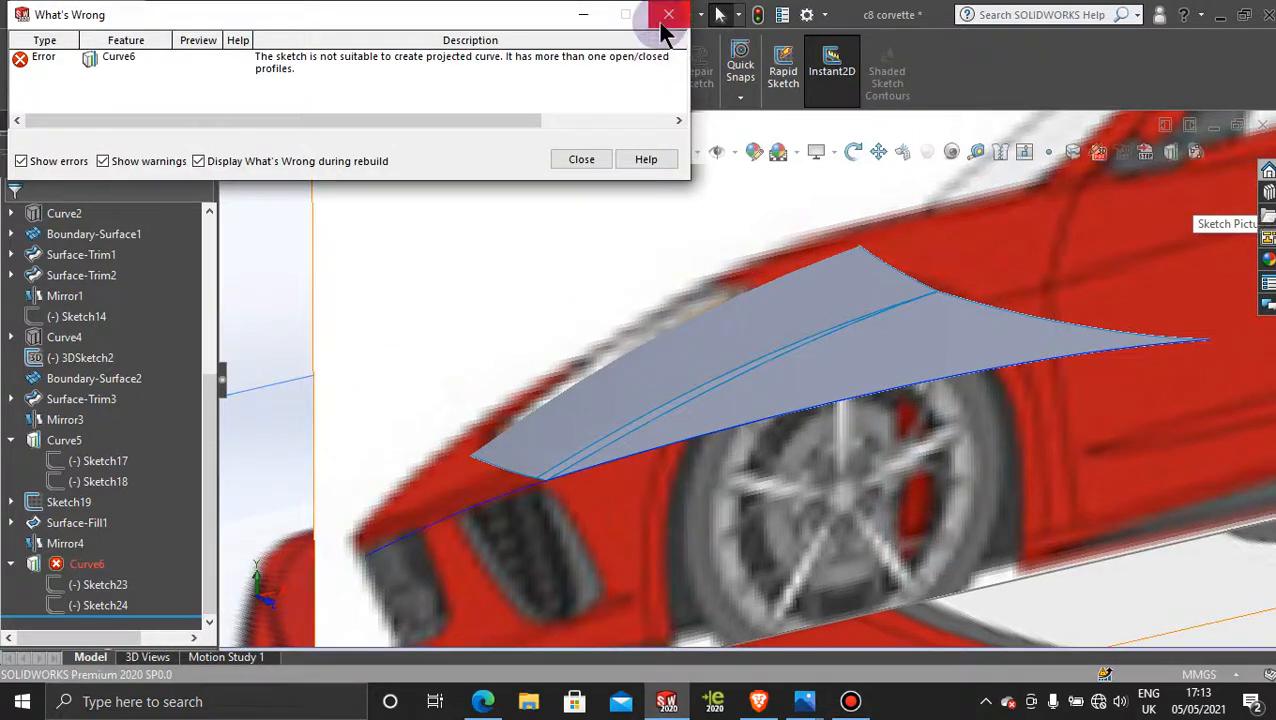
left_click(670, 18)
scroll(868, 395, "up", 5)
scroll(868, 395, "up", 4)
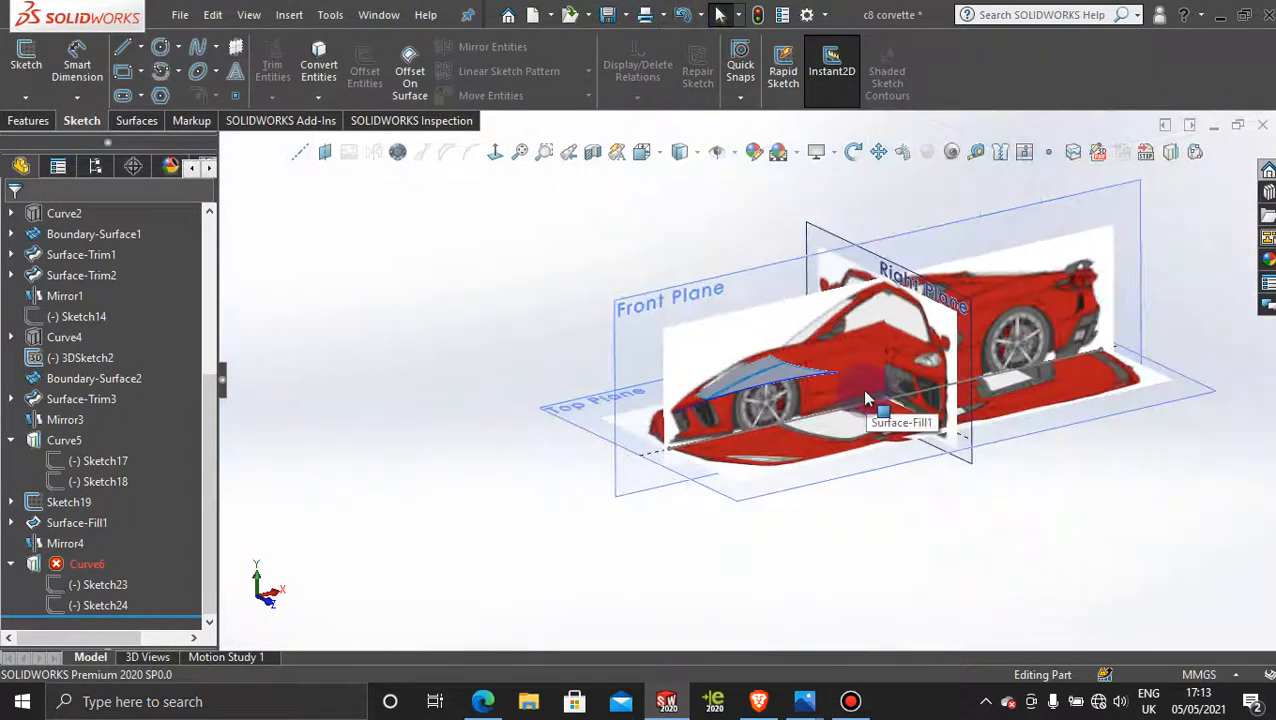
scroll(790, 400, "down", 5)
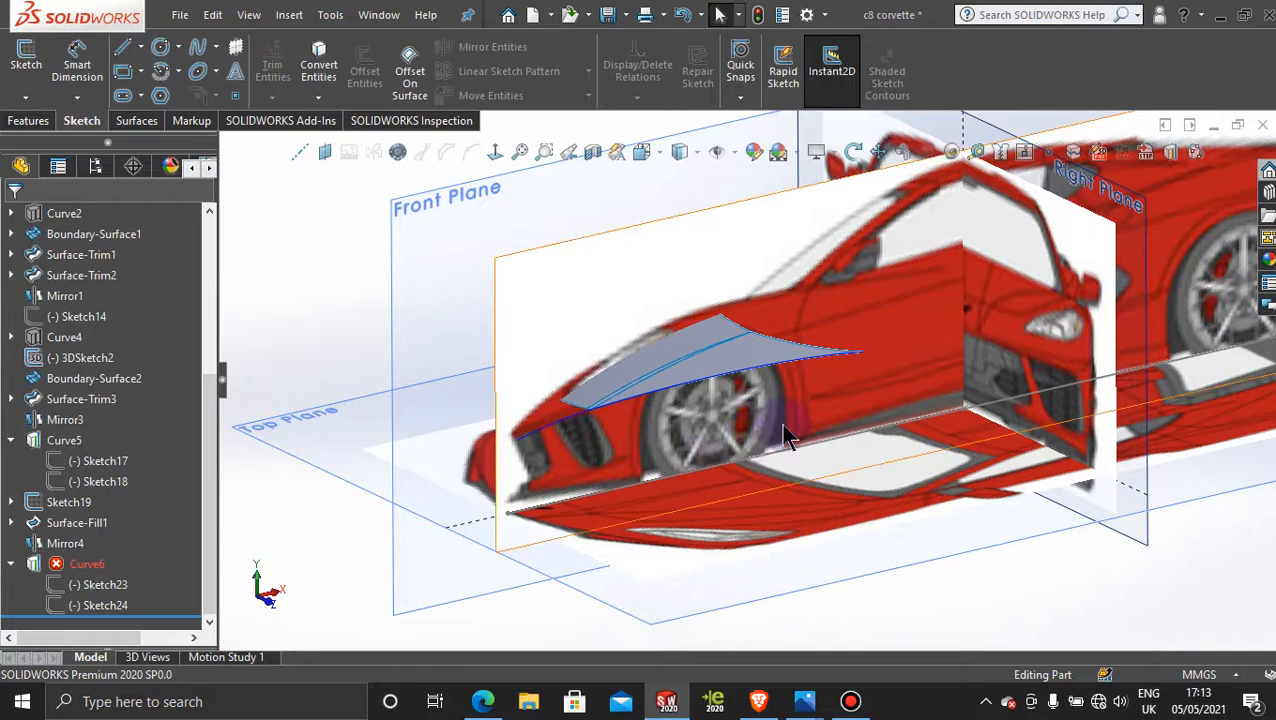
middle_click_drag(781, 423, 763, 455)
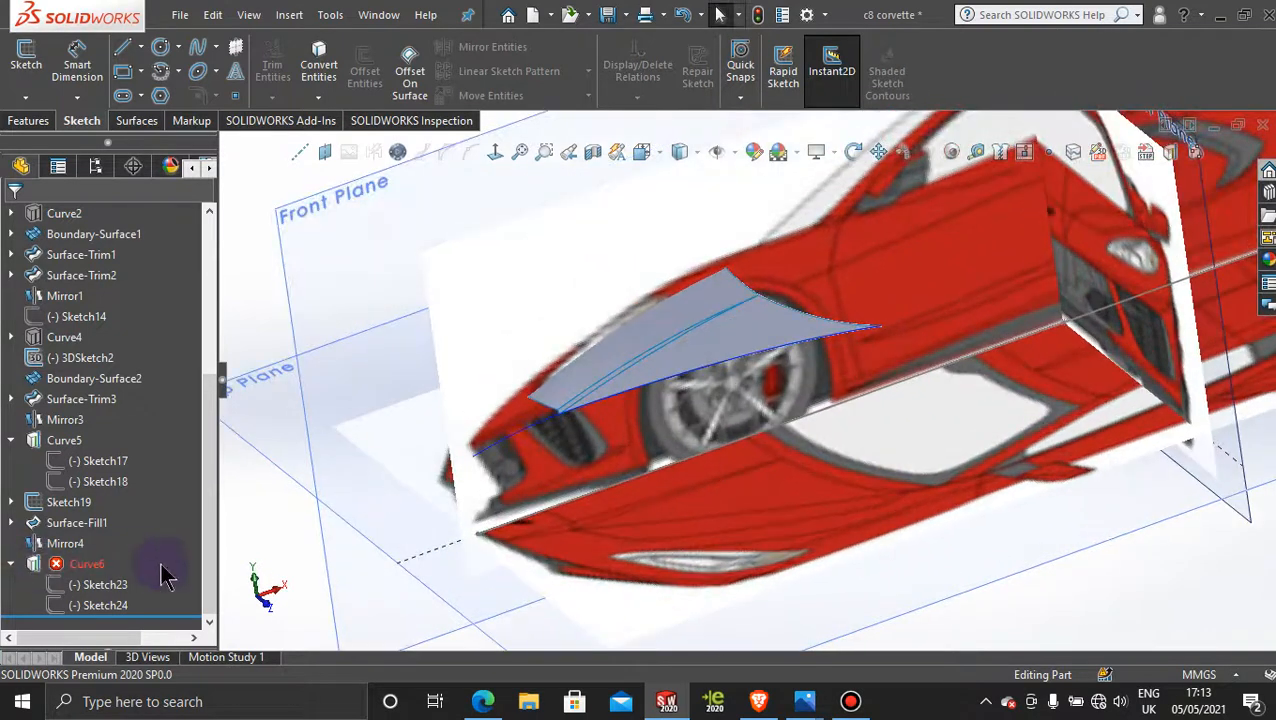
Step: Delete the Curve6 projected curve while keeping its absorbed sketches, Sketch23 and Sketch24
left_click(82, 566)
right_click(80, 570)
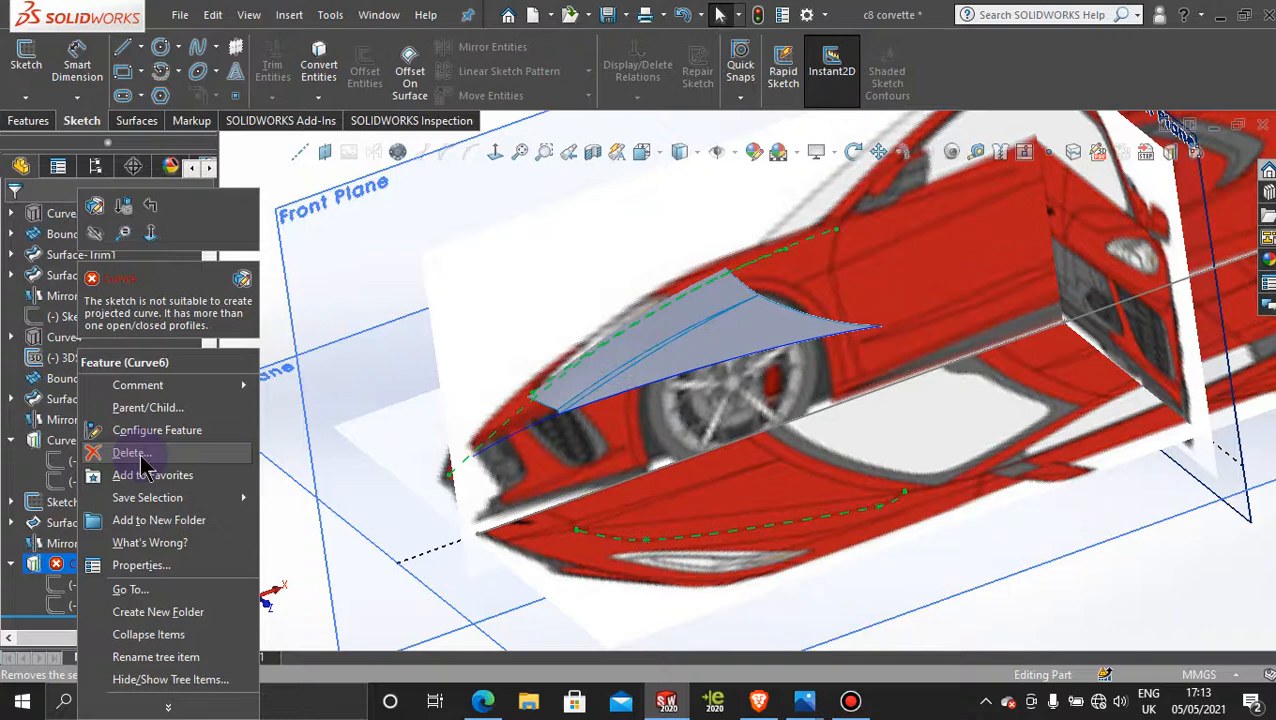
left_click(848, 703)
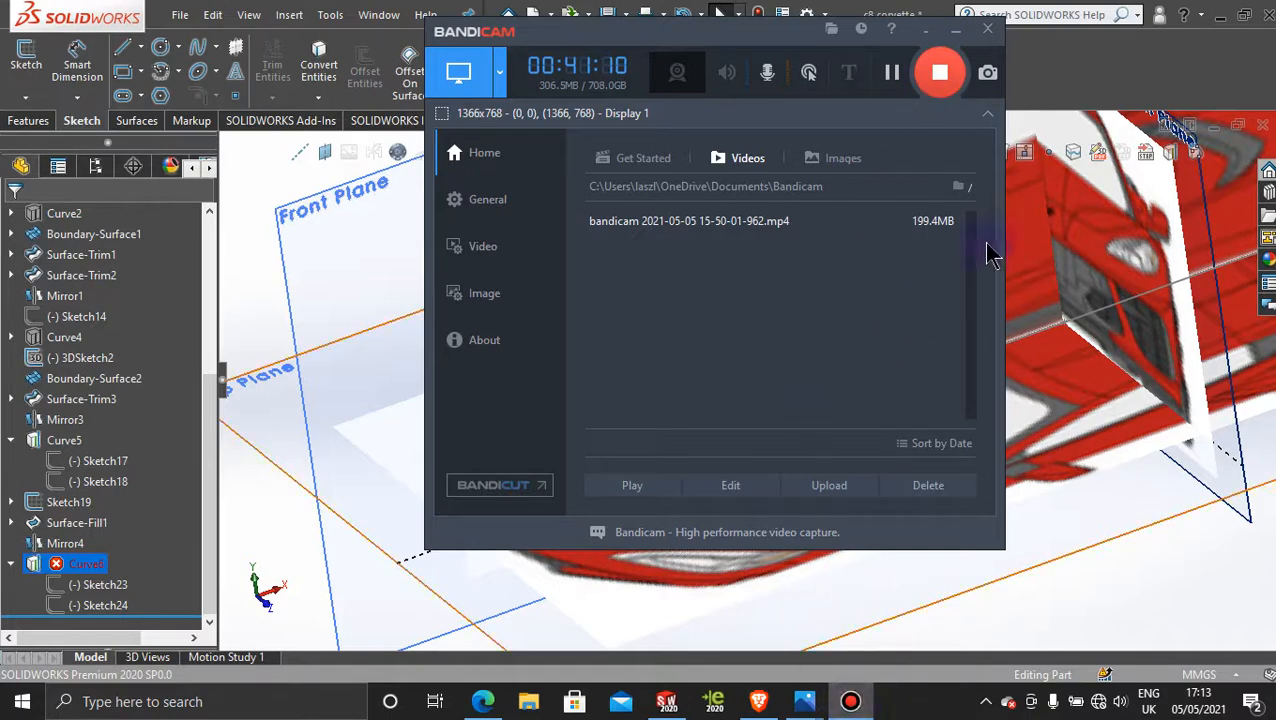
left_click(955, 30)
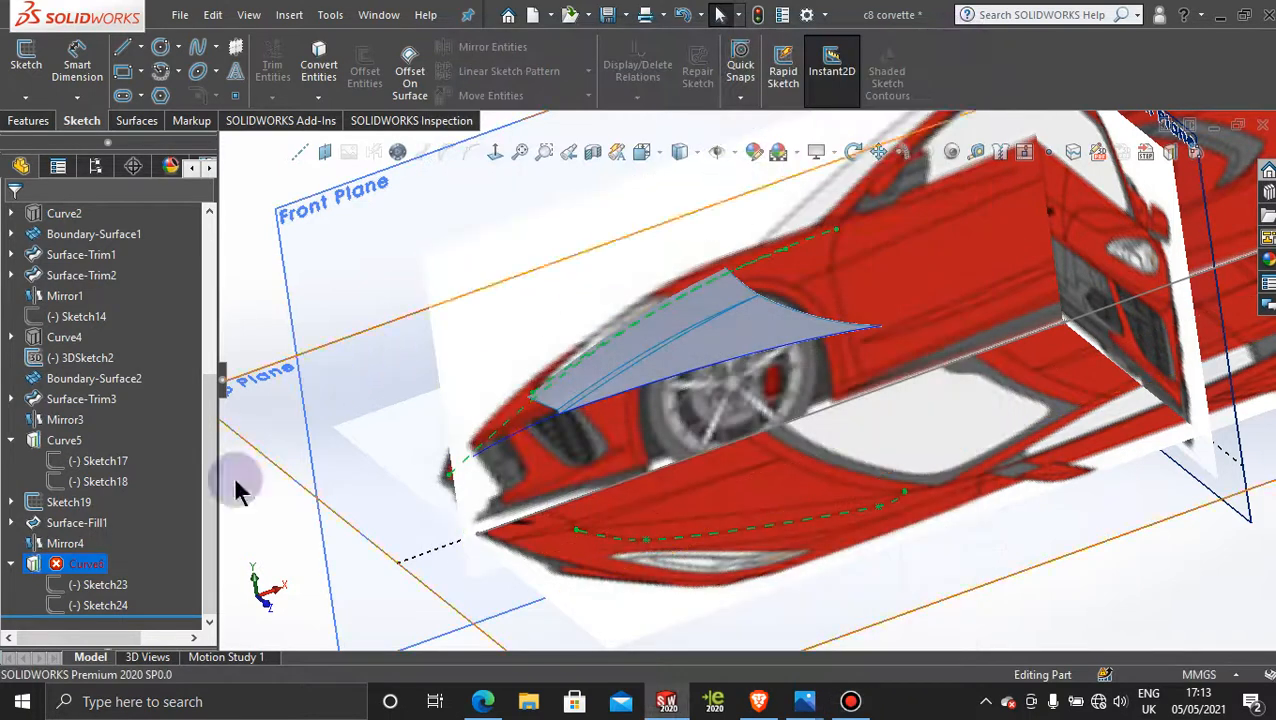
right_click(88, 566)
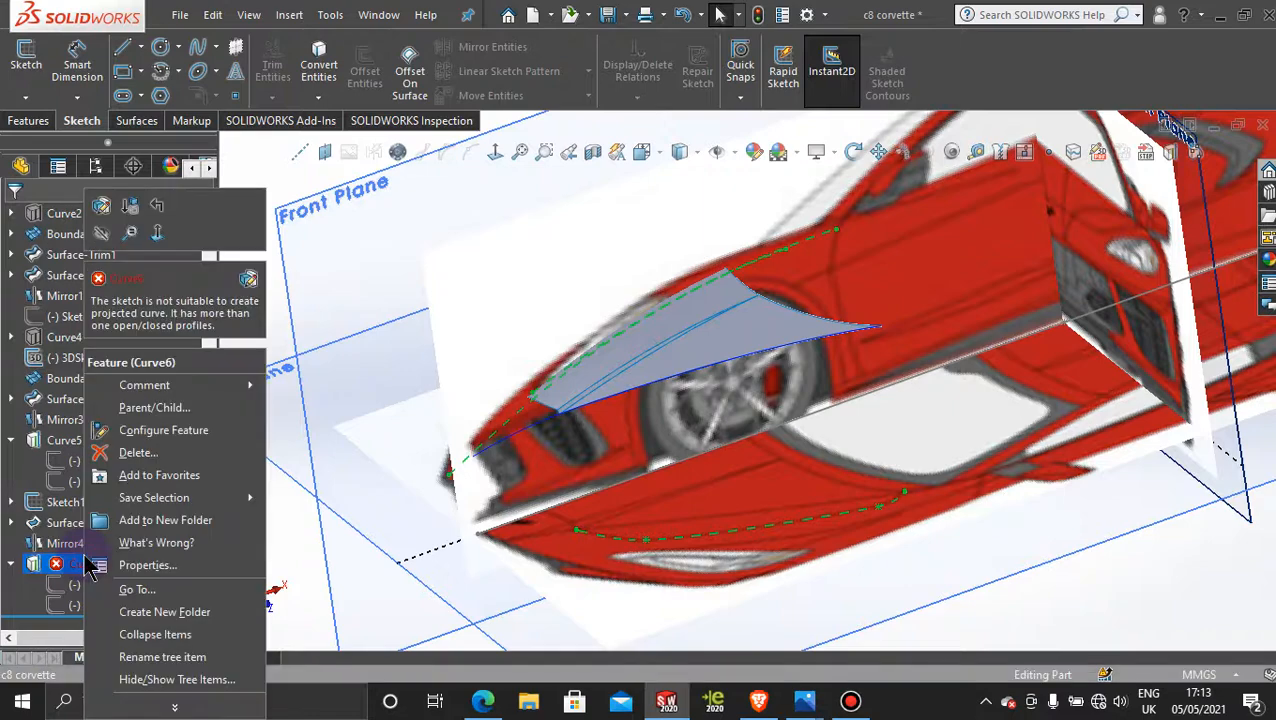
right_click(75, 603)
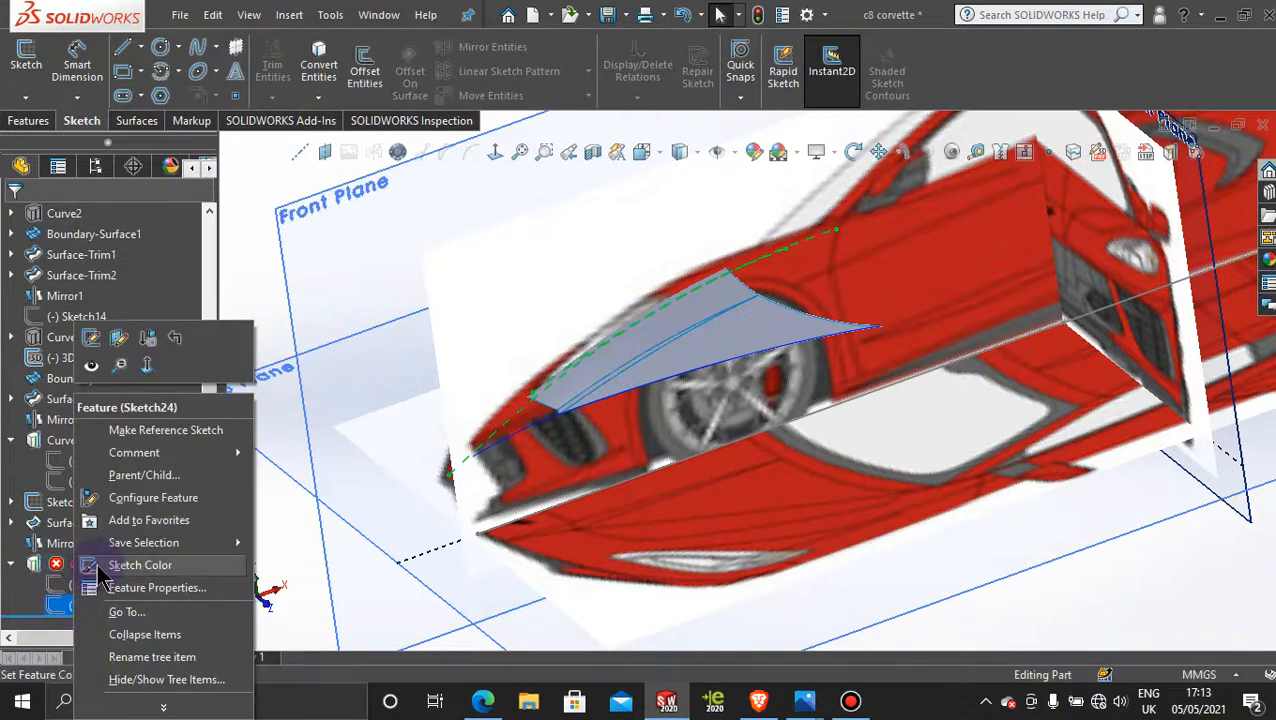
right_click(61, 565)
left_click(106, 455)
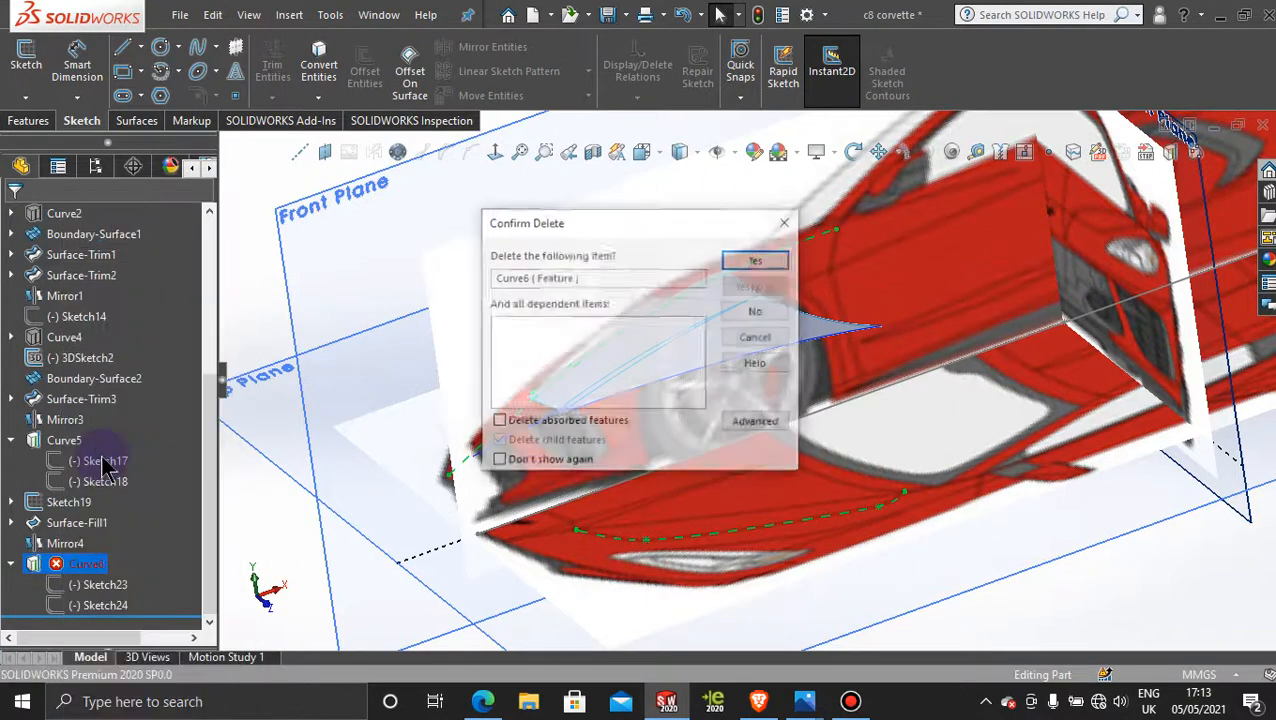
left_click(773, 261)
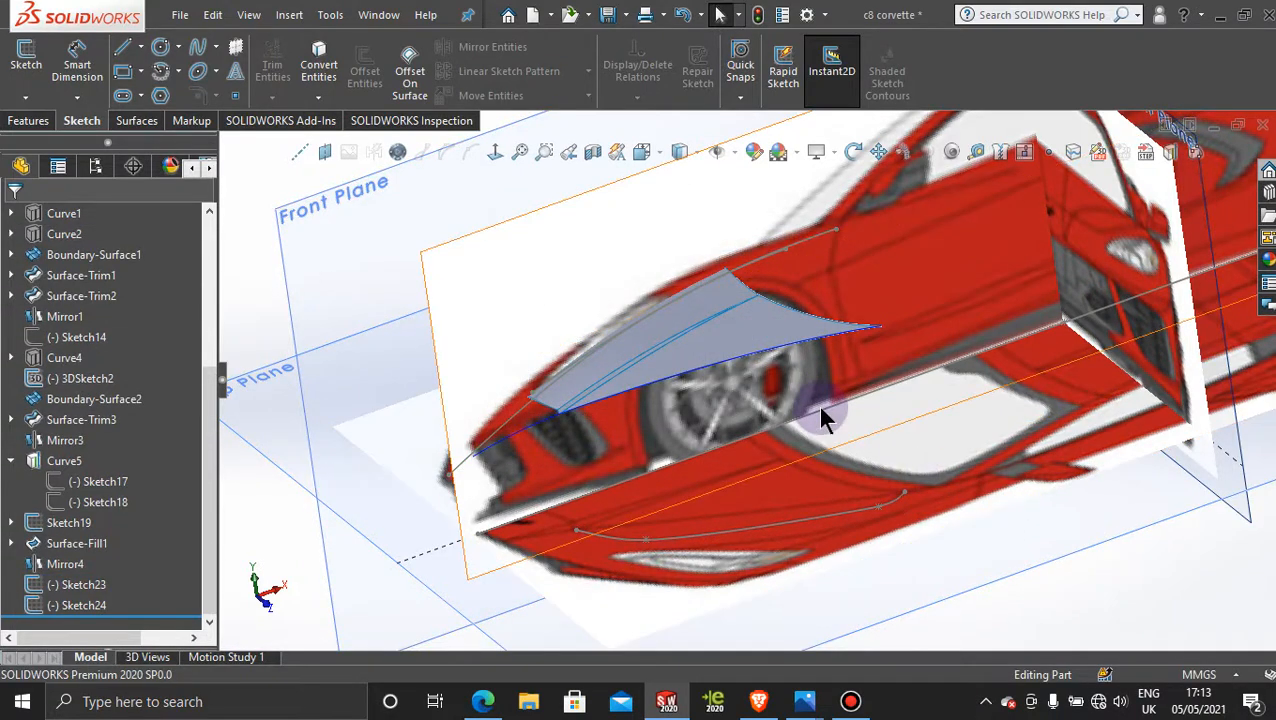
left_click(1168, 155)
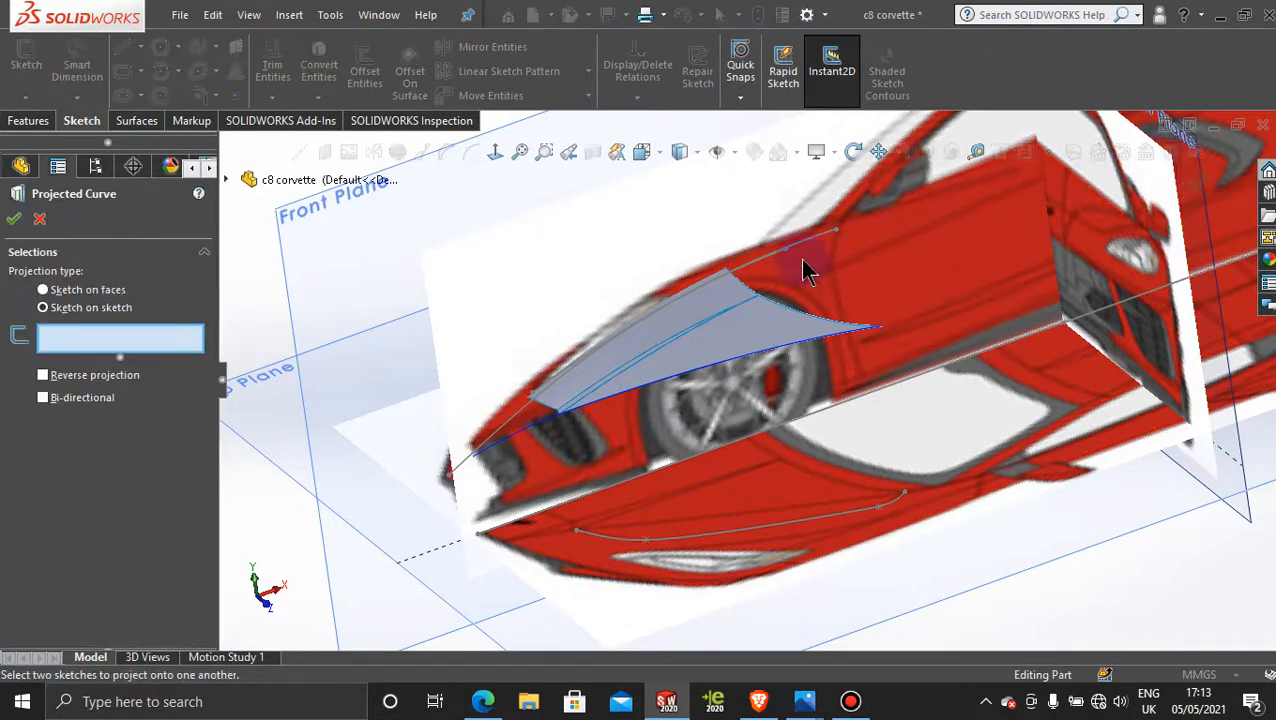
left_click(771, 263)
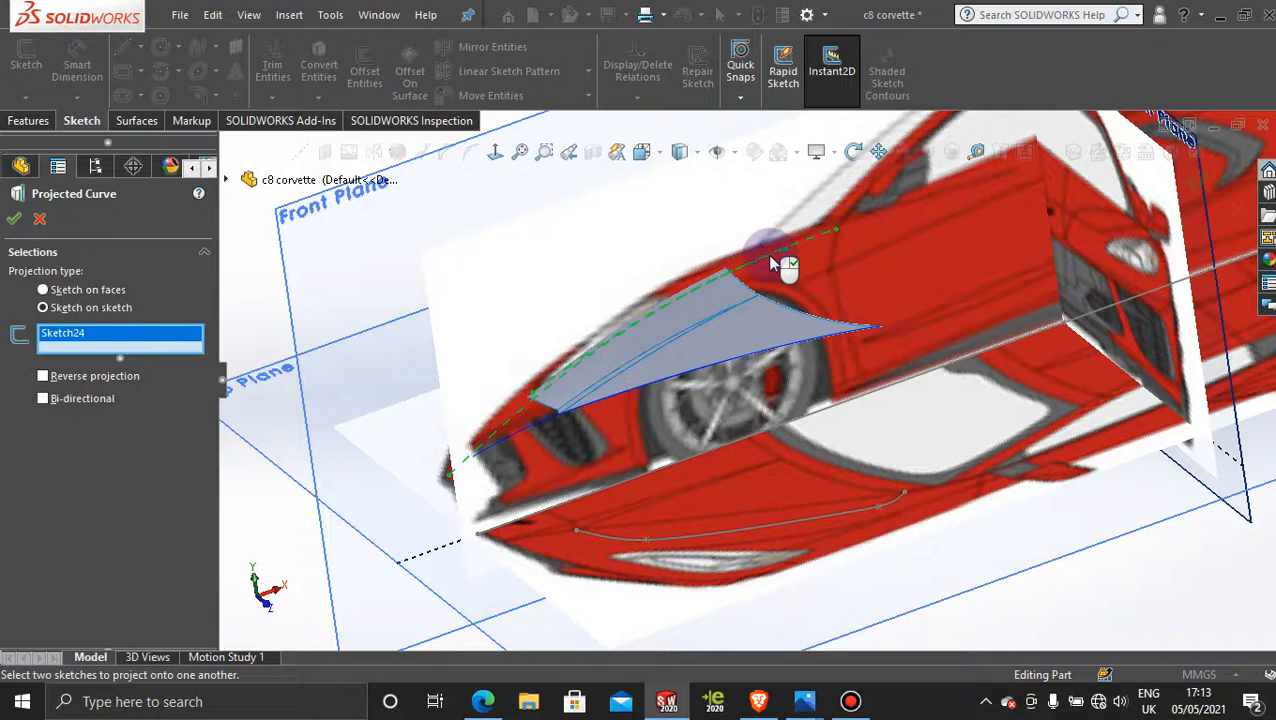
left_click(46, 214)
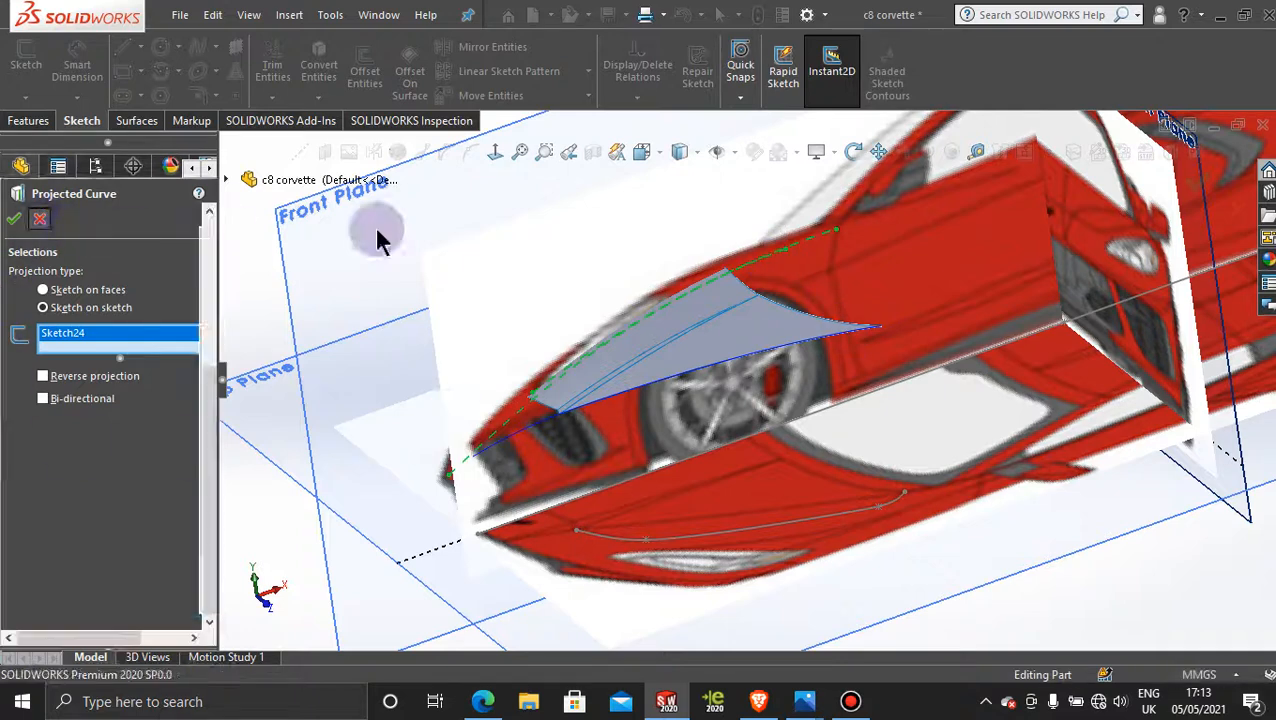
Step: Reopen Sketch24 and power-trim the original long spline on both sides of where it crosses the new spline
right_click(794, 243)
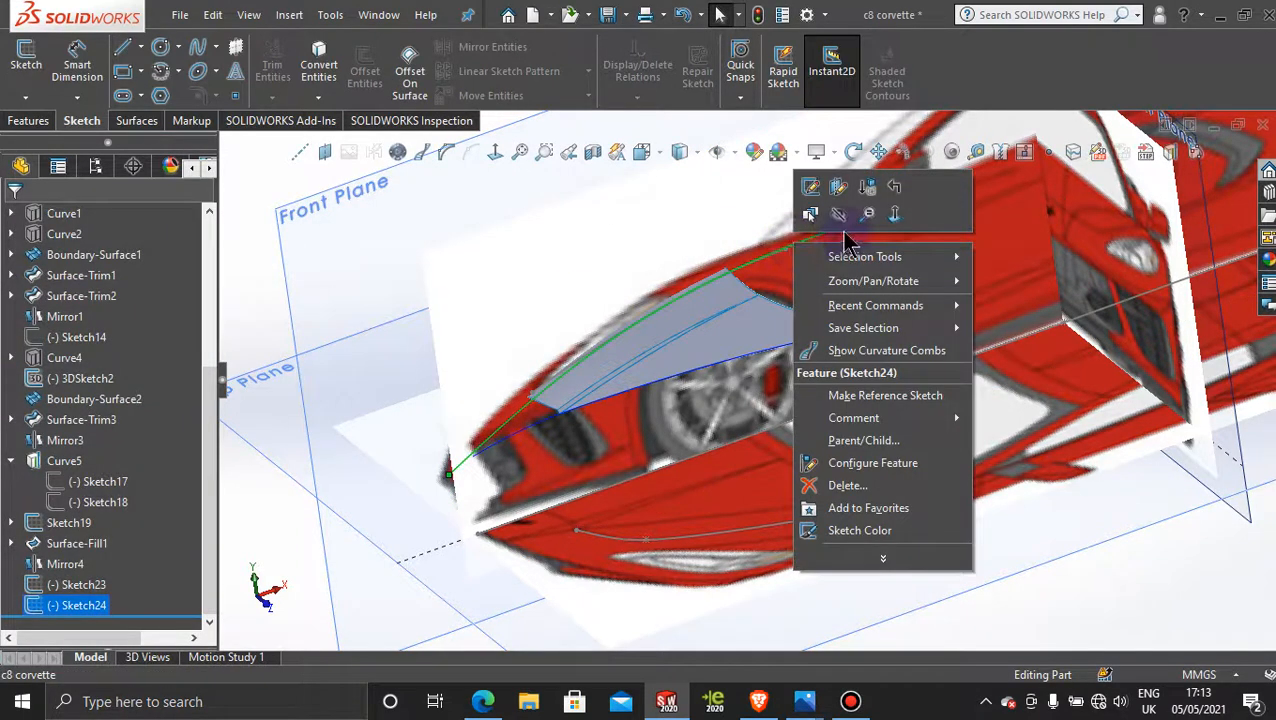
left_click(810, 193)
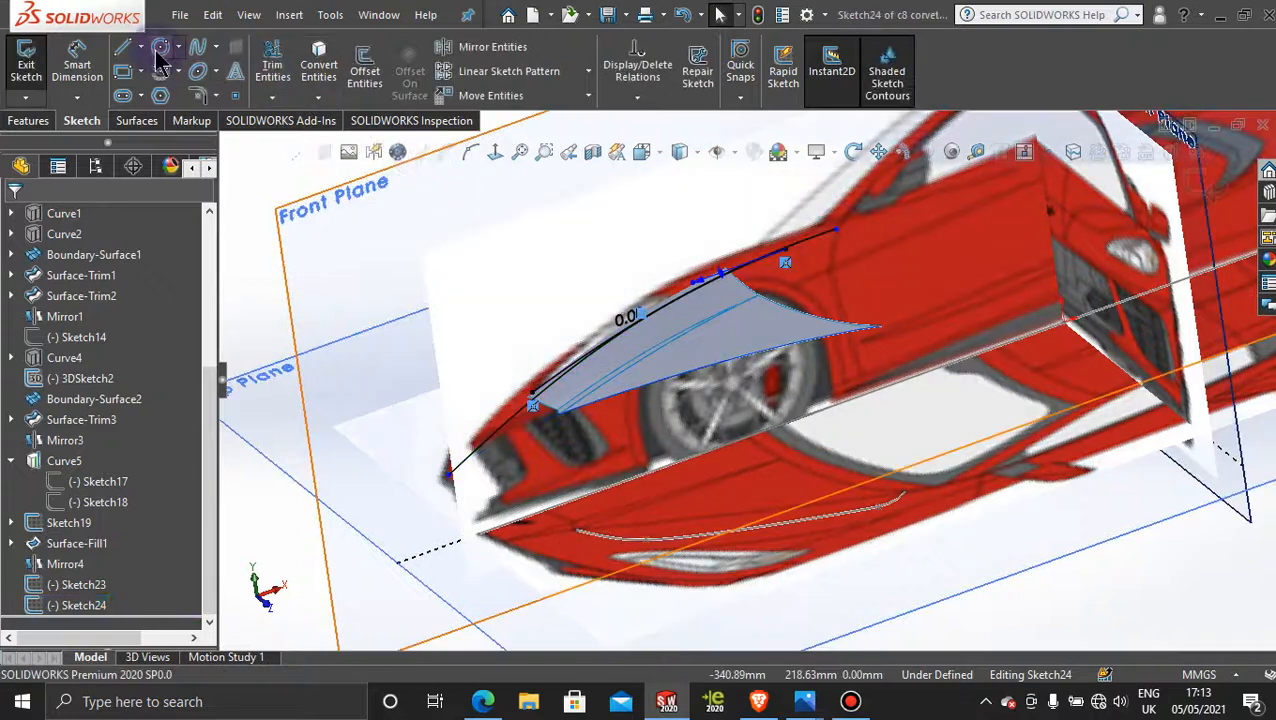
left_click(274, 60)
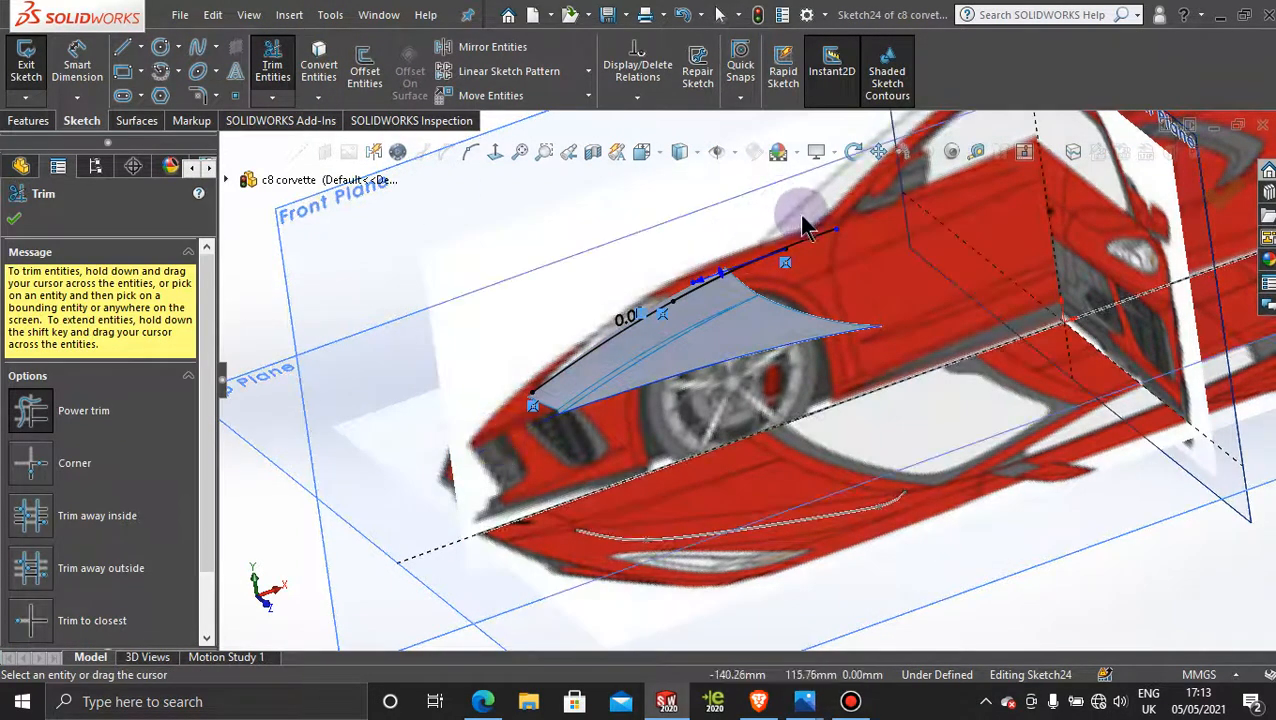
scroll(776, 263, "down", 4)
scroll(795, 215, "down", 2)
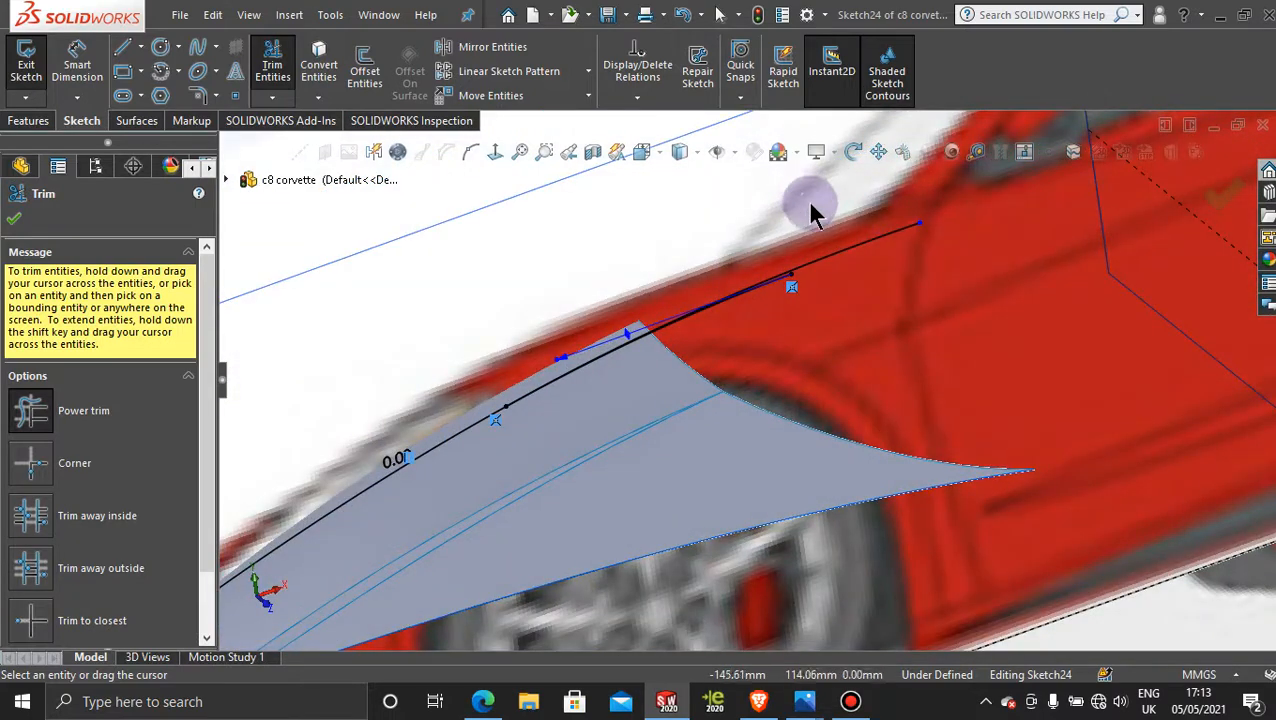
left_click_drag(812, 210, 846, 292)
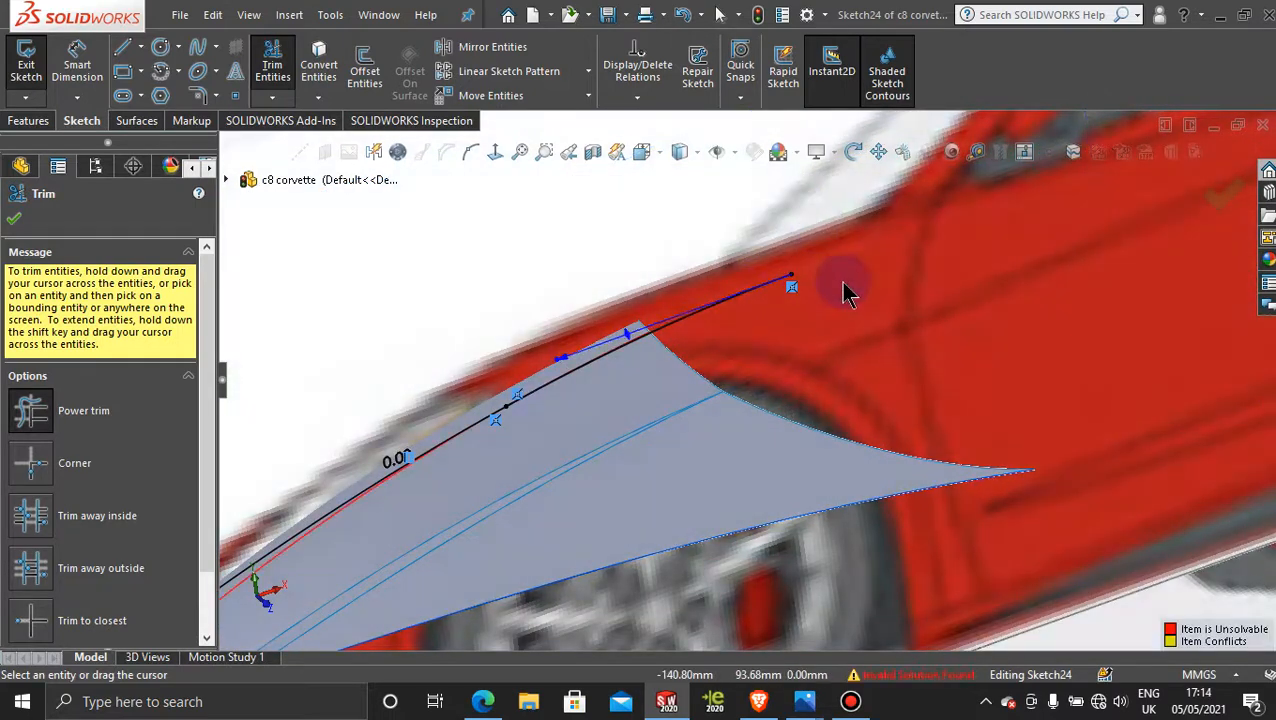
scroll(590, 440, "up", 4)
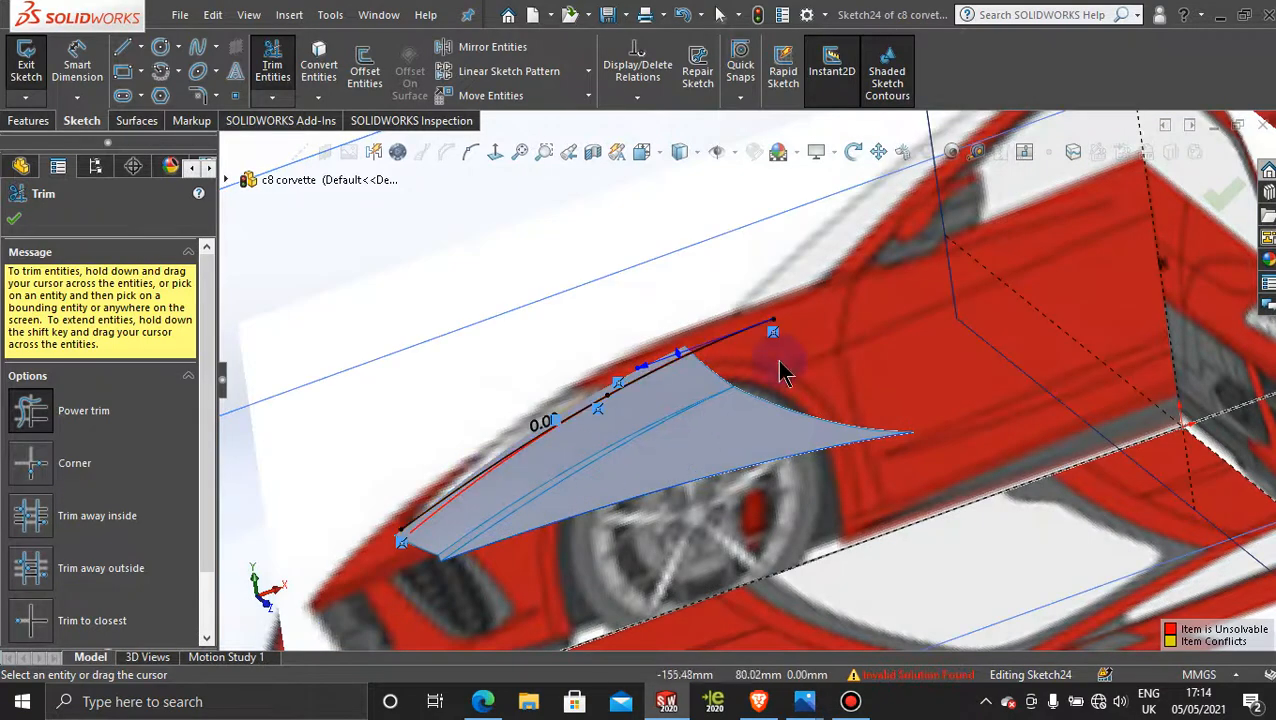
scroll(605, 415, "down", 5)
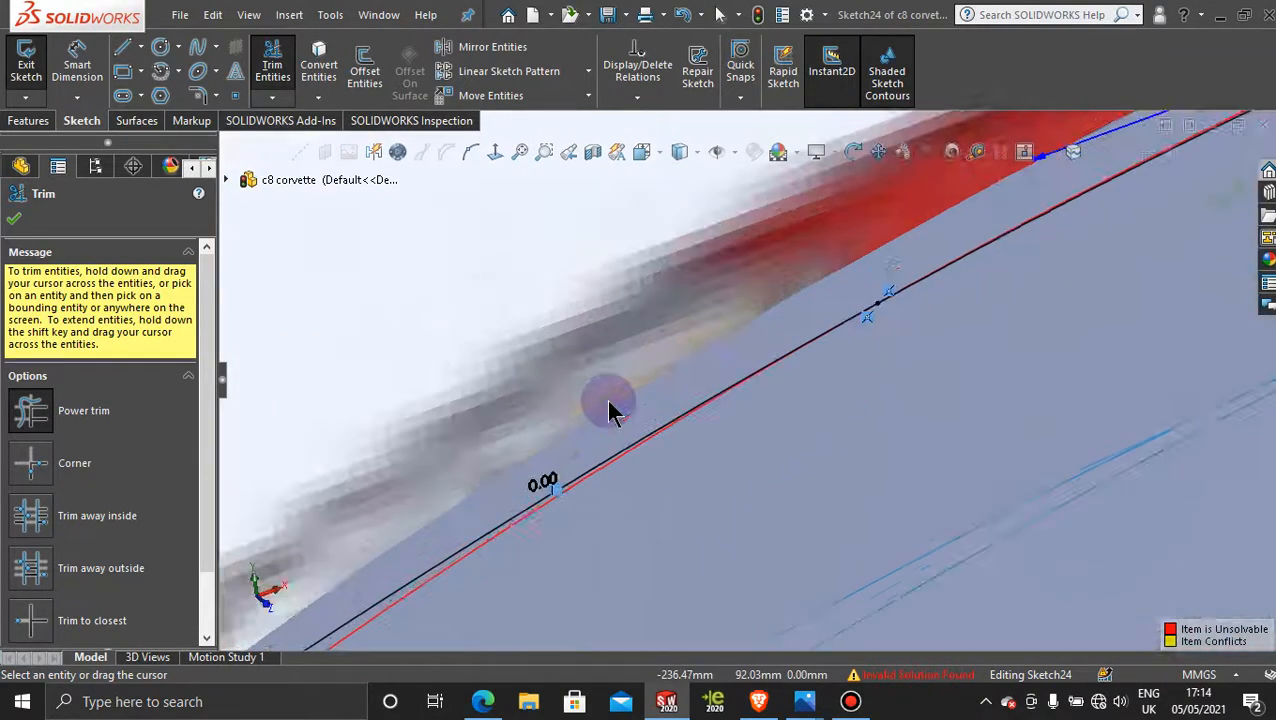
scroll(640, 422, "up", 6)
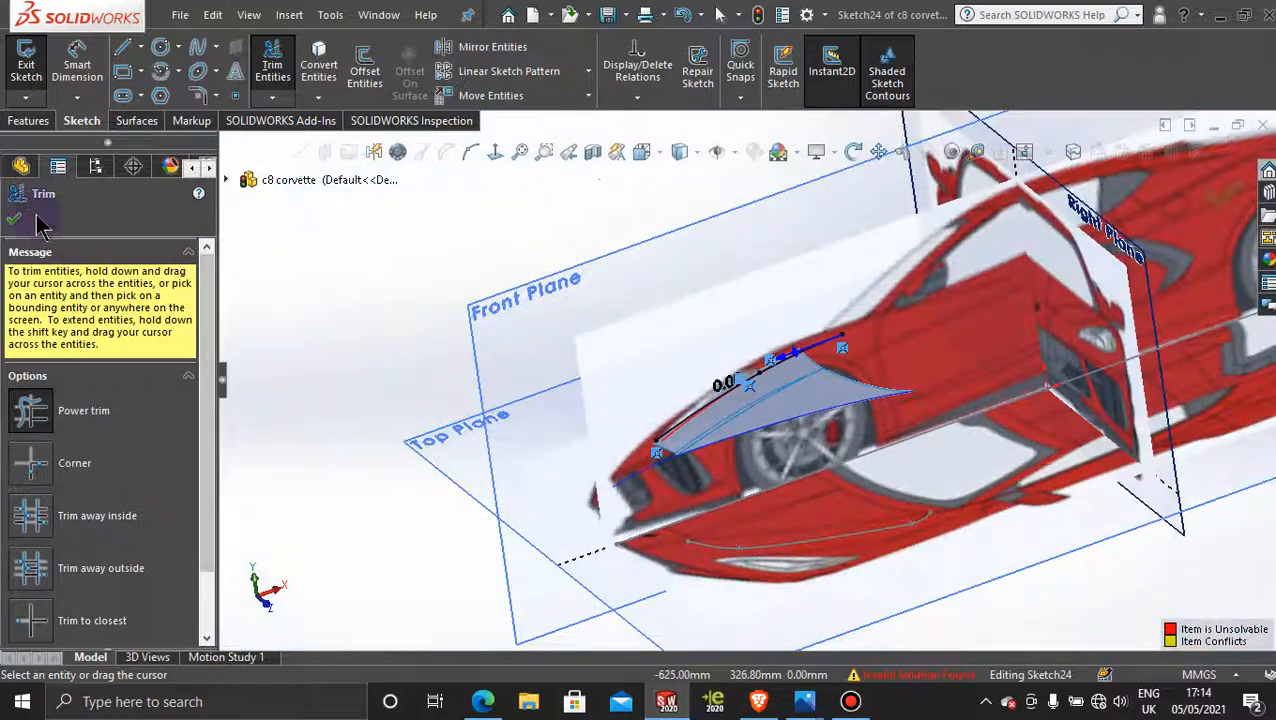
Step: Undo the trims made to the original spline in Sketch24 and hide that sketch
left_click(13, 218)
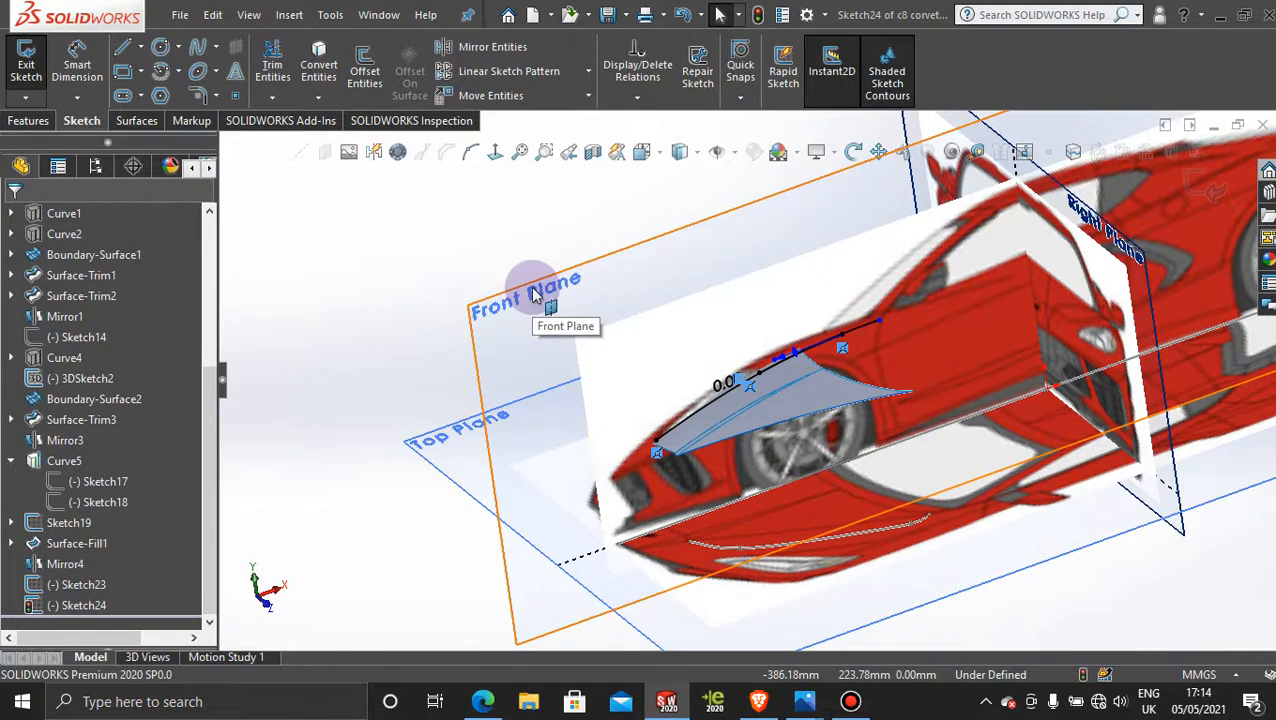
key("ctrl+z")
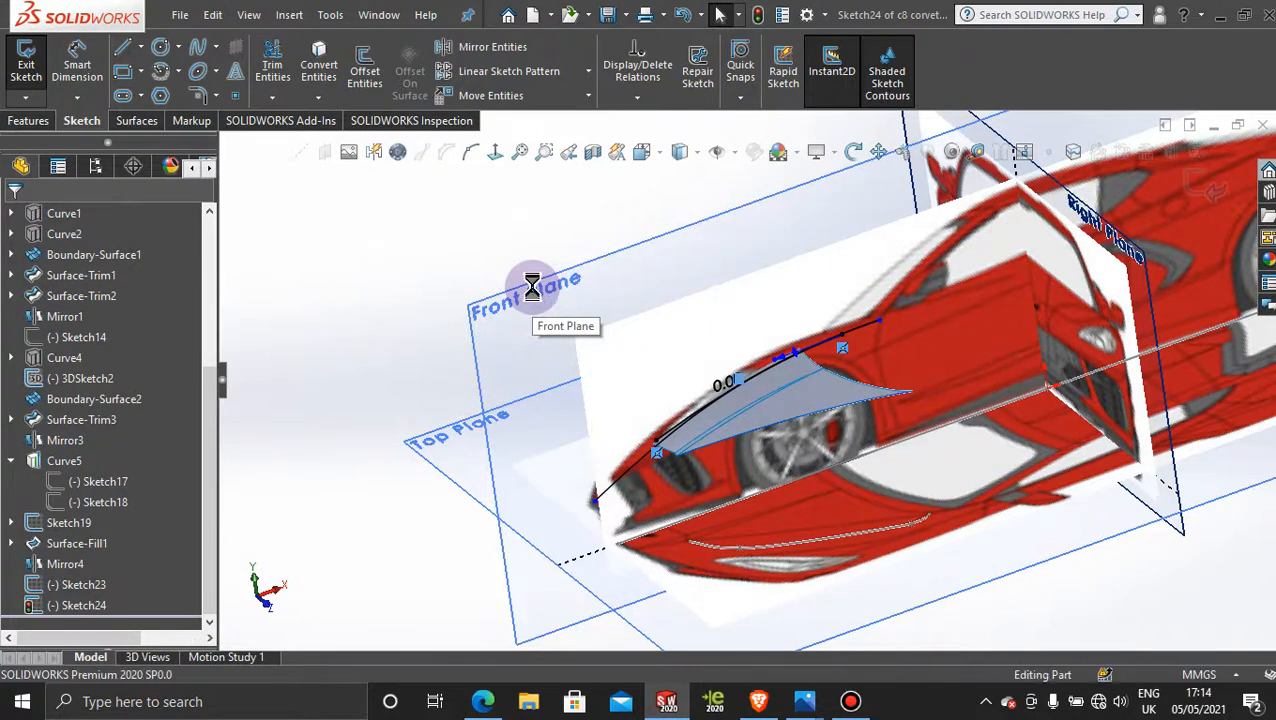
scroll(834, 395, "down", 2)
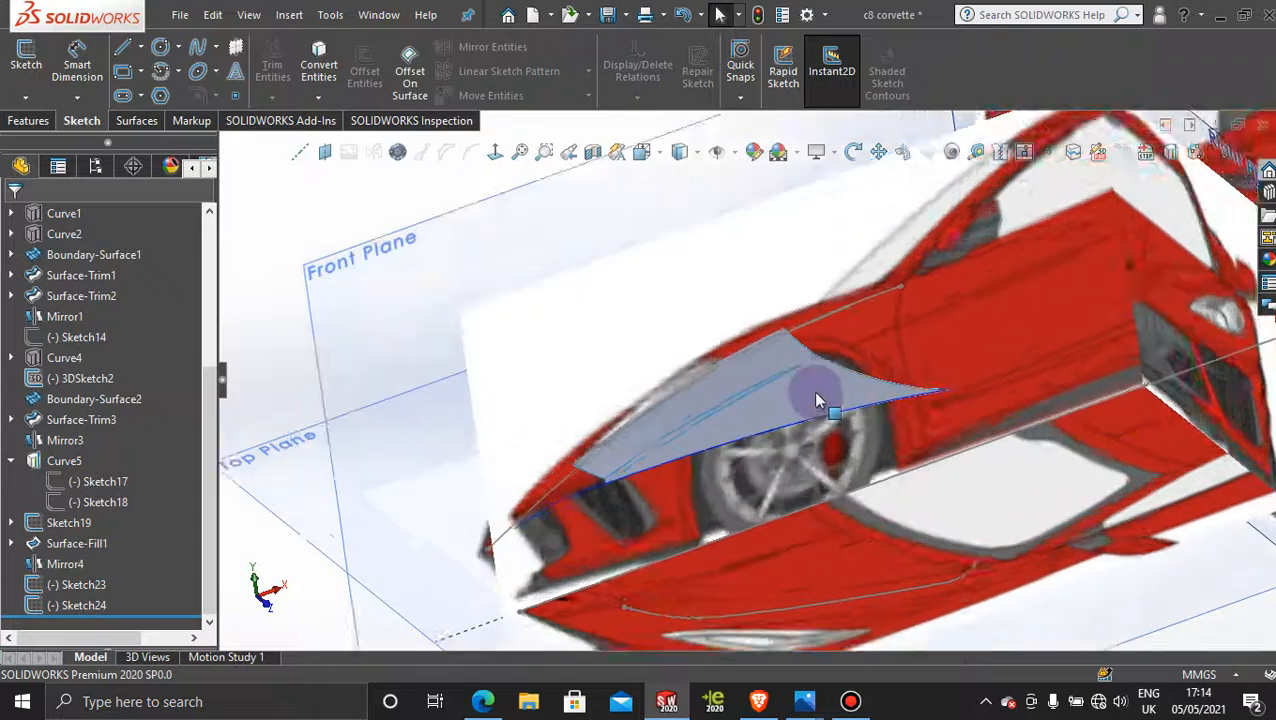
scroll(816, 399, "down", 2)
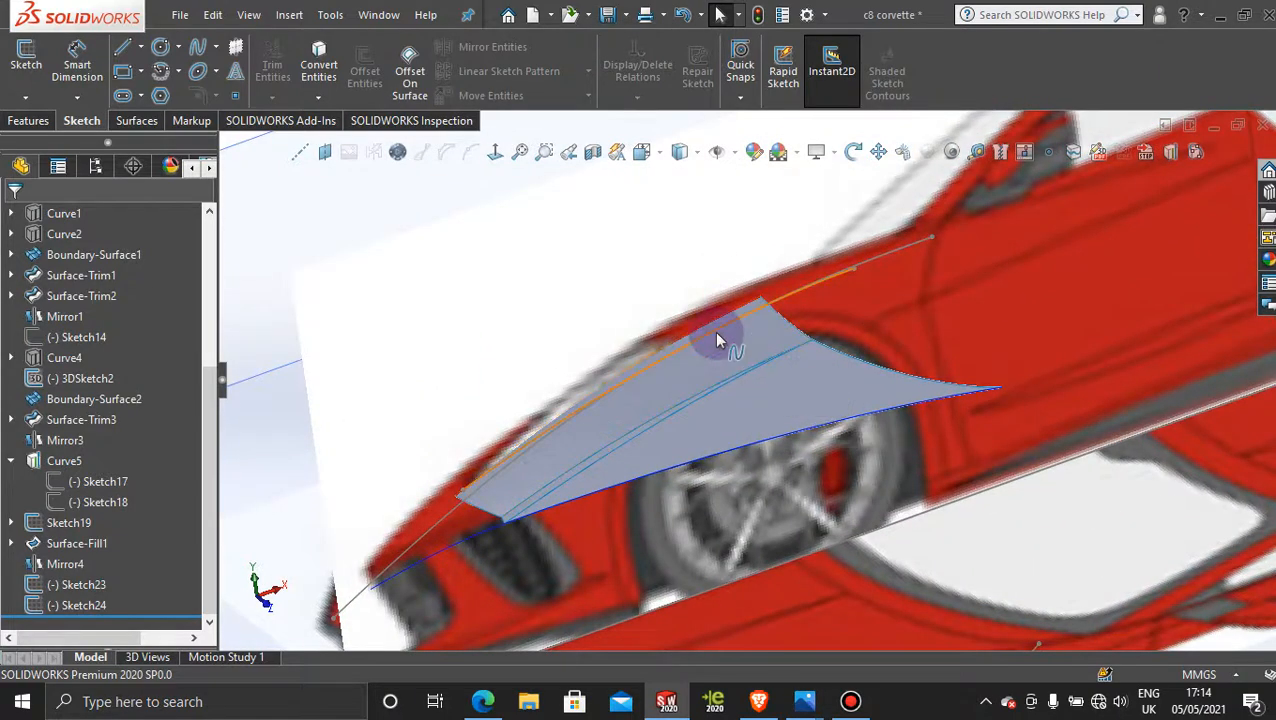
left_click(537, 452)
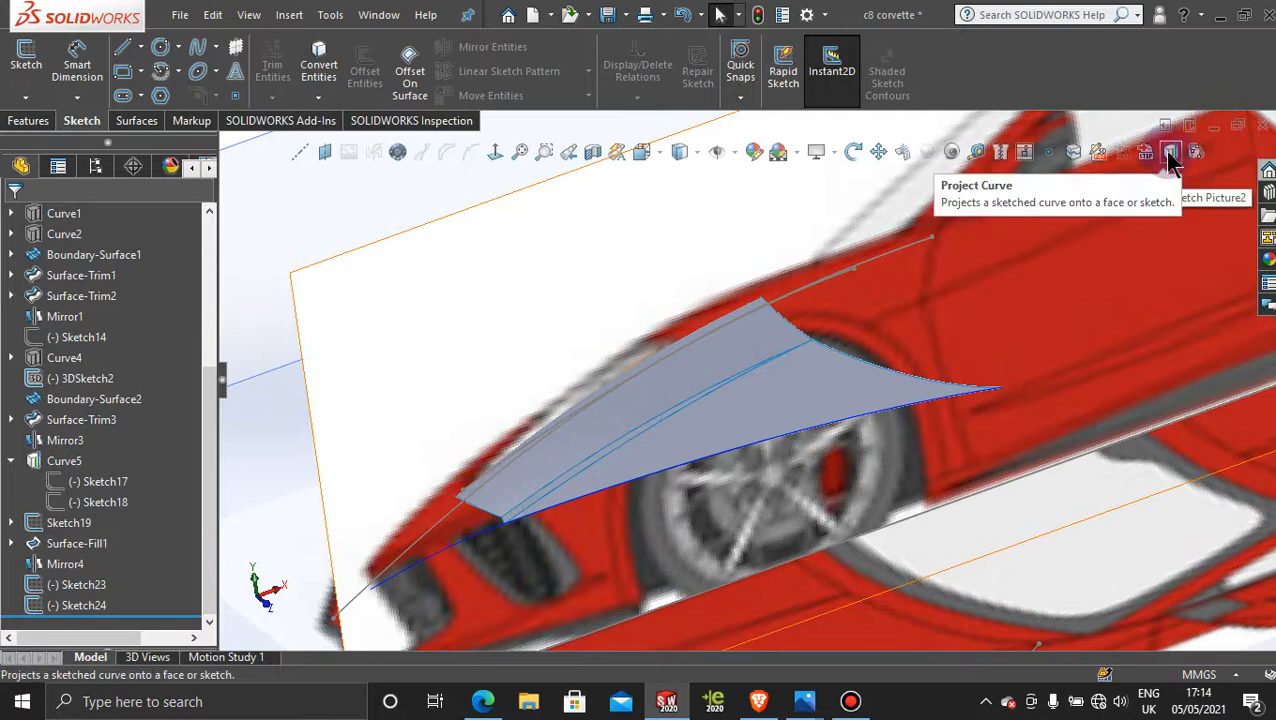
right_click(893, 262)
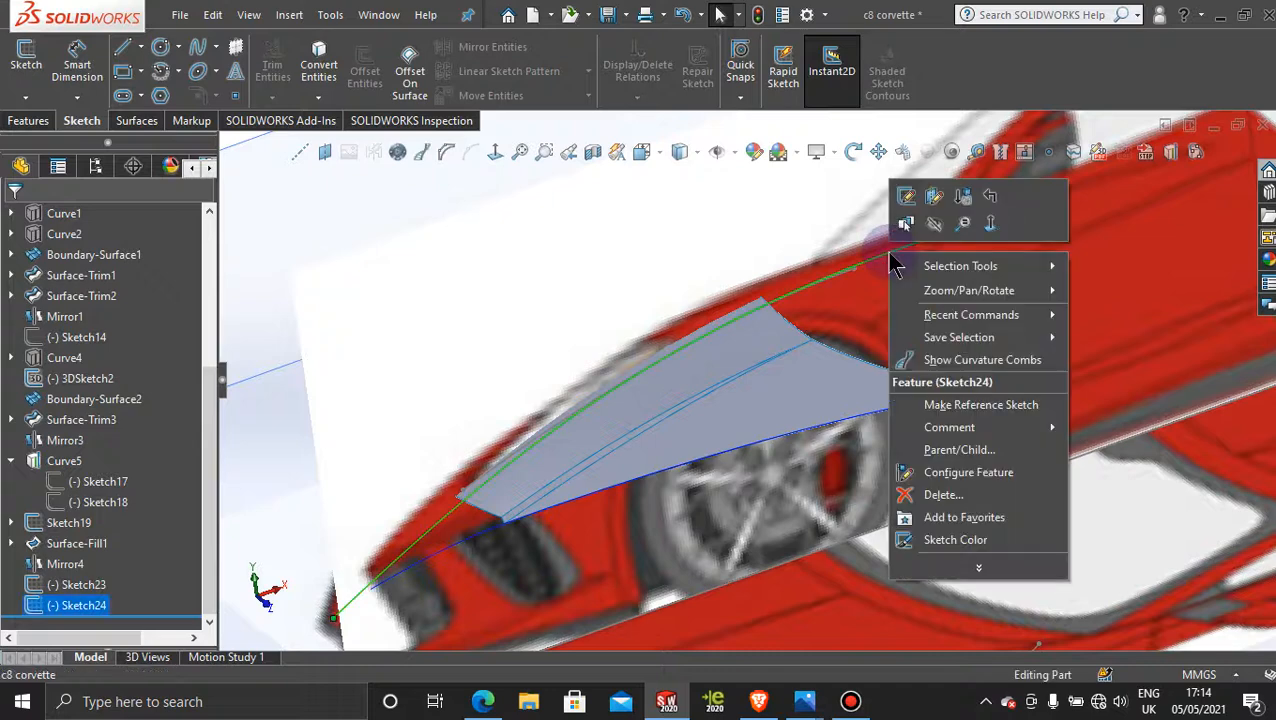
left_click(933, 224)
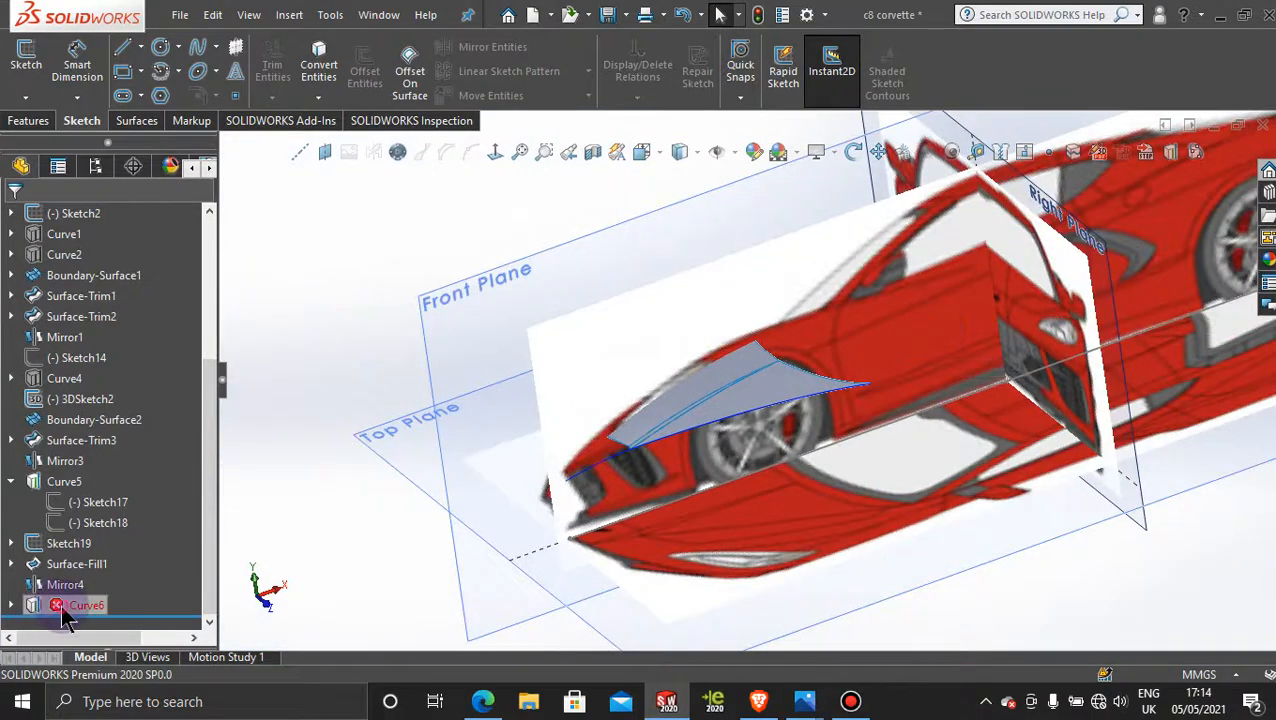
Step: Delete the restored Curve6 projected curve again without deleting its absorbed sketches
right_click(58, 607)
left_click(112, 453)
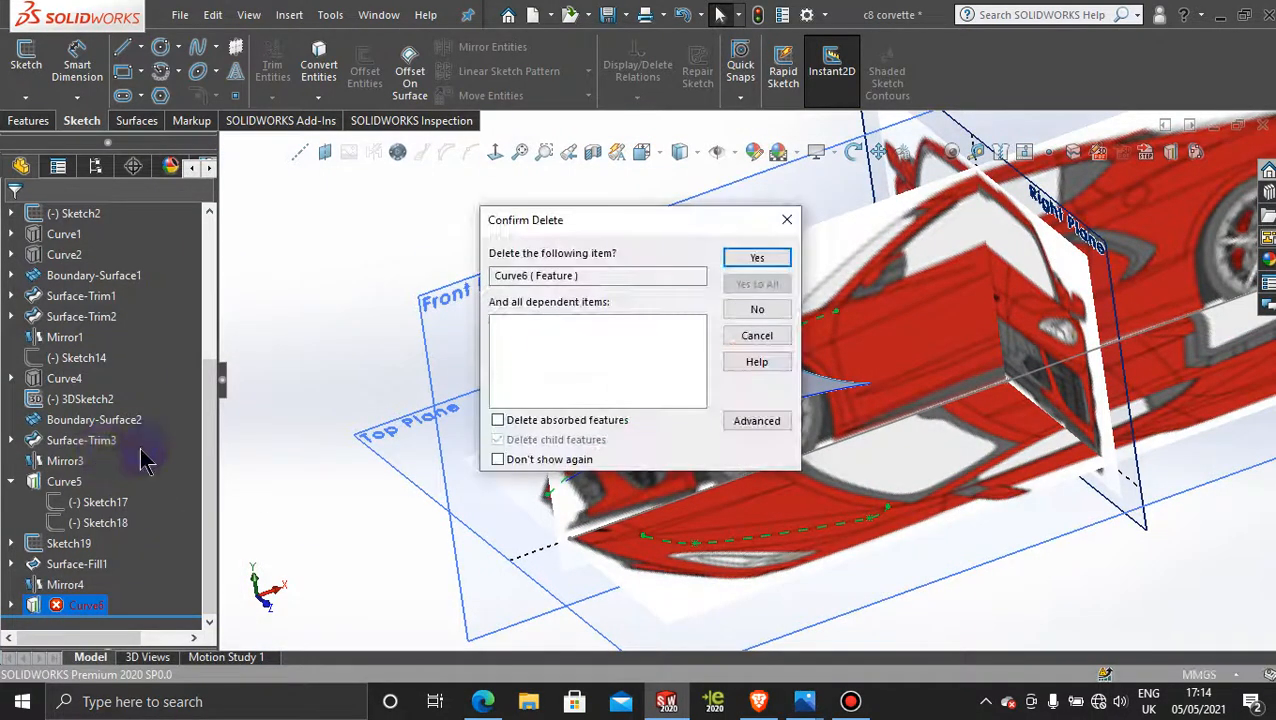
left_click(757, 259)
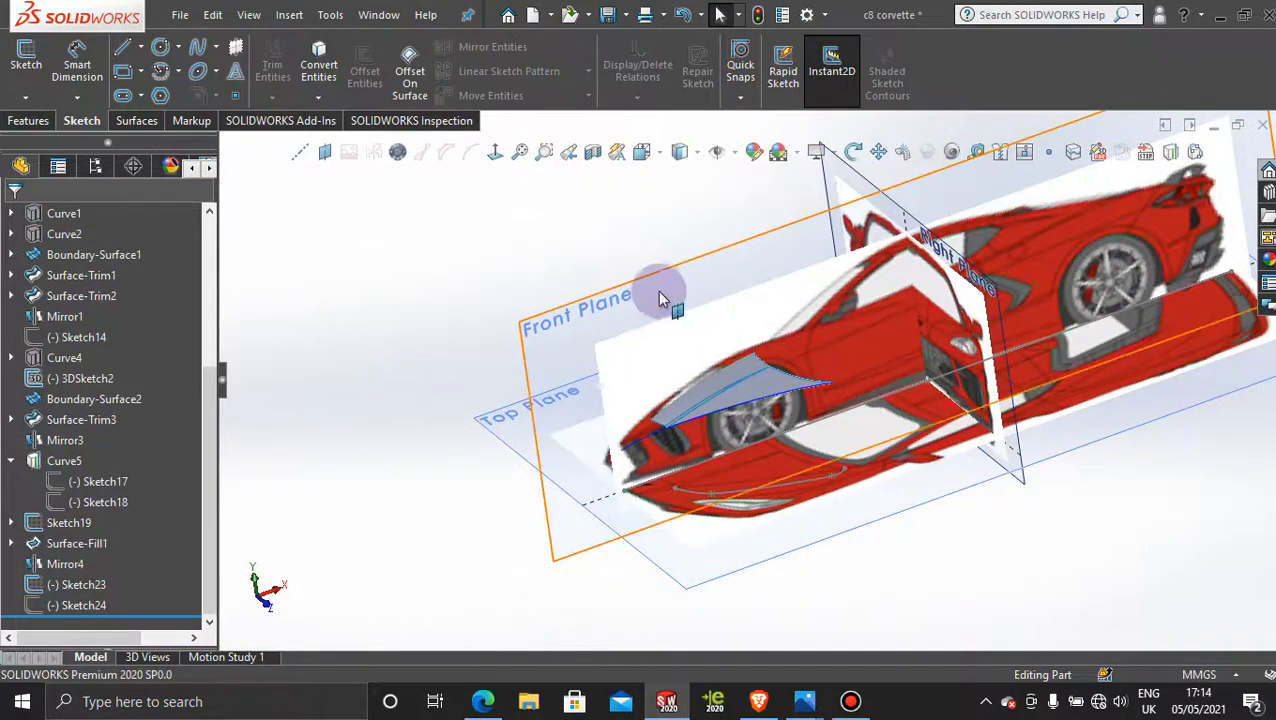
Step: Sketch a two-point spline about 158 mm long on the Front Plane, from the side hood surface's front corner to the side curve's rear end
left_click(670, 285)
left_click(739, 232)
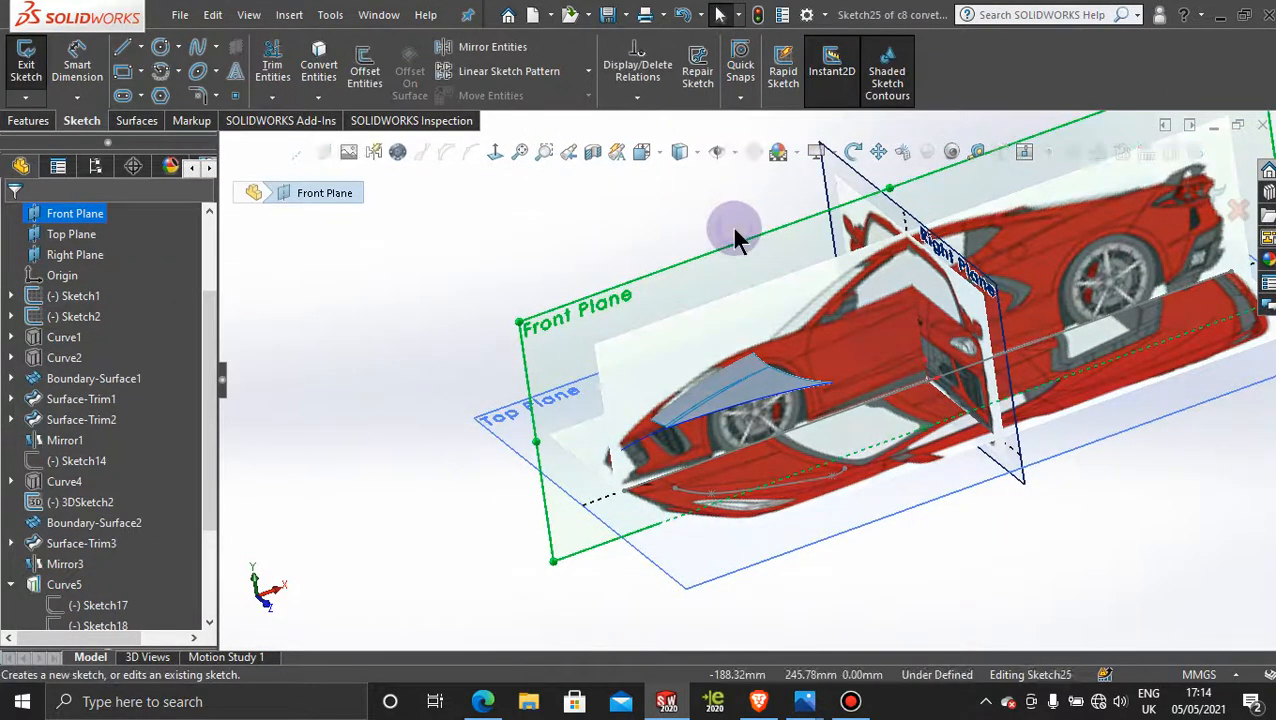
left_click(521, 151)
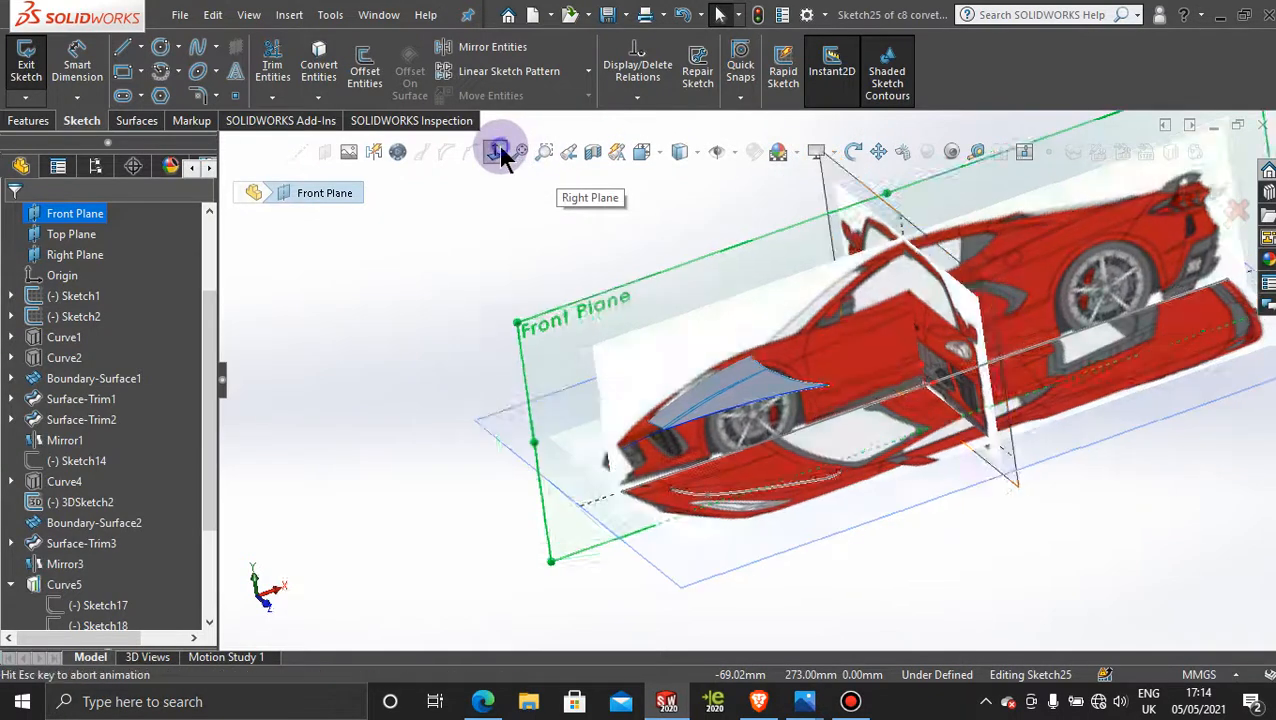
scroll(636, 540, "down", 5)
scroll(636, 545, "down", 3)
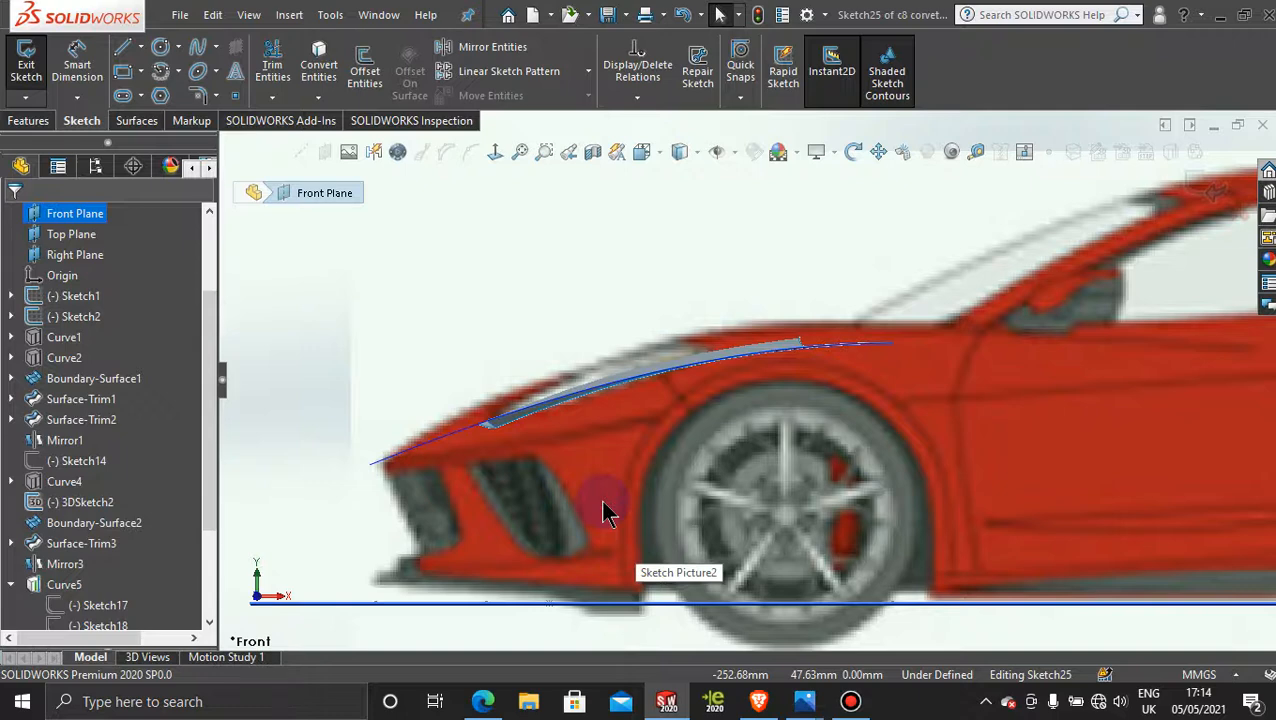
left_click(200, 55)
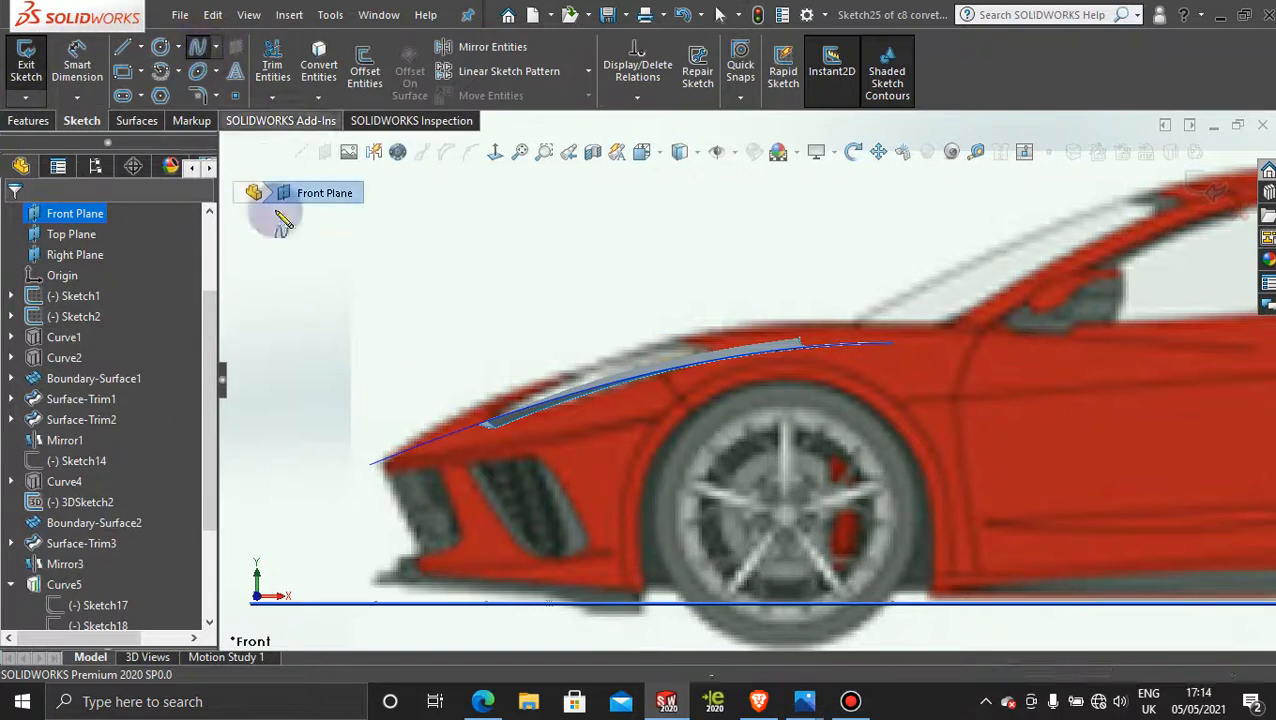
scroll(499, 440, "down", 4)
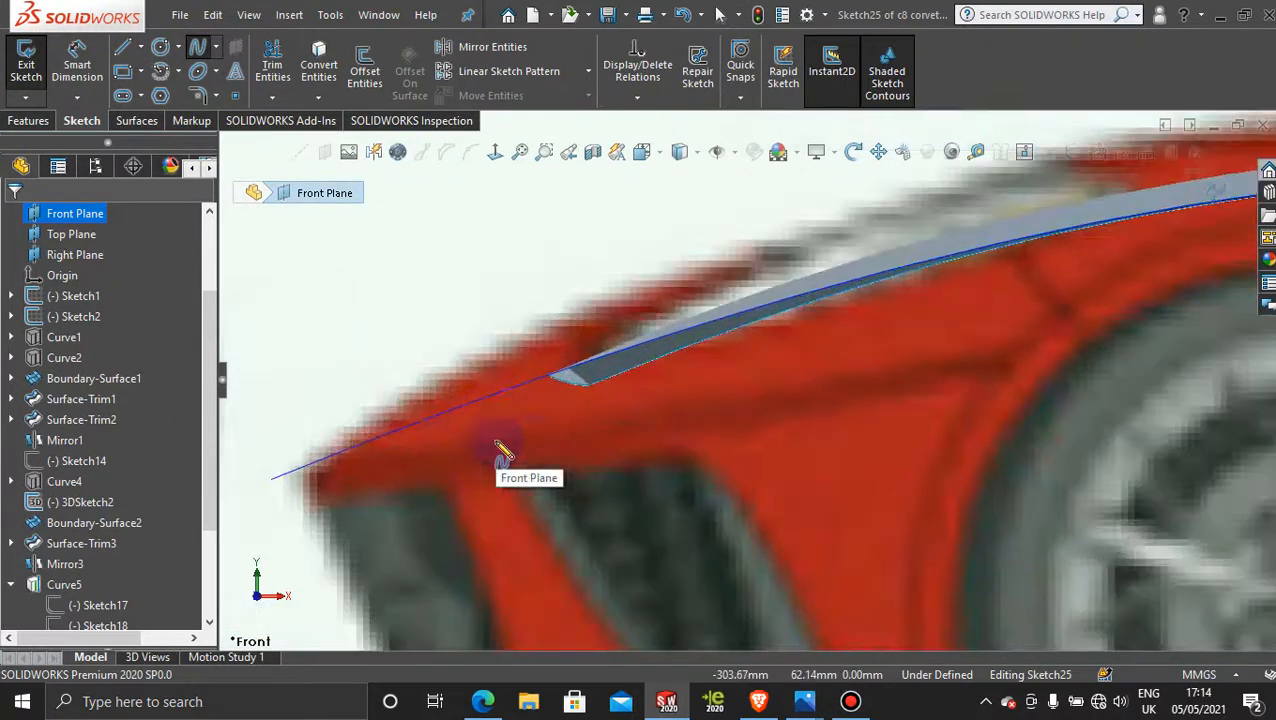
left_click(569, 373)
scroll(849, 447, "up", 3)
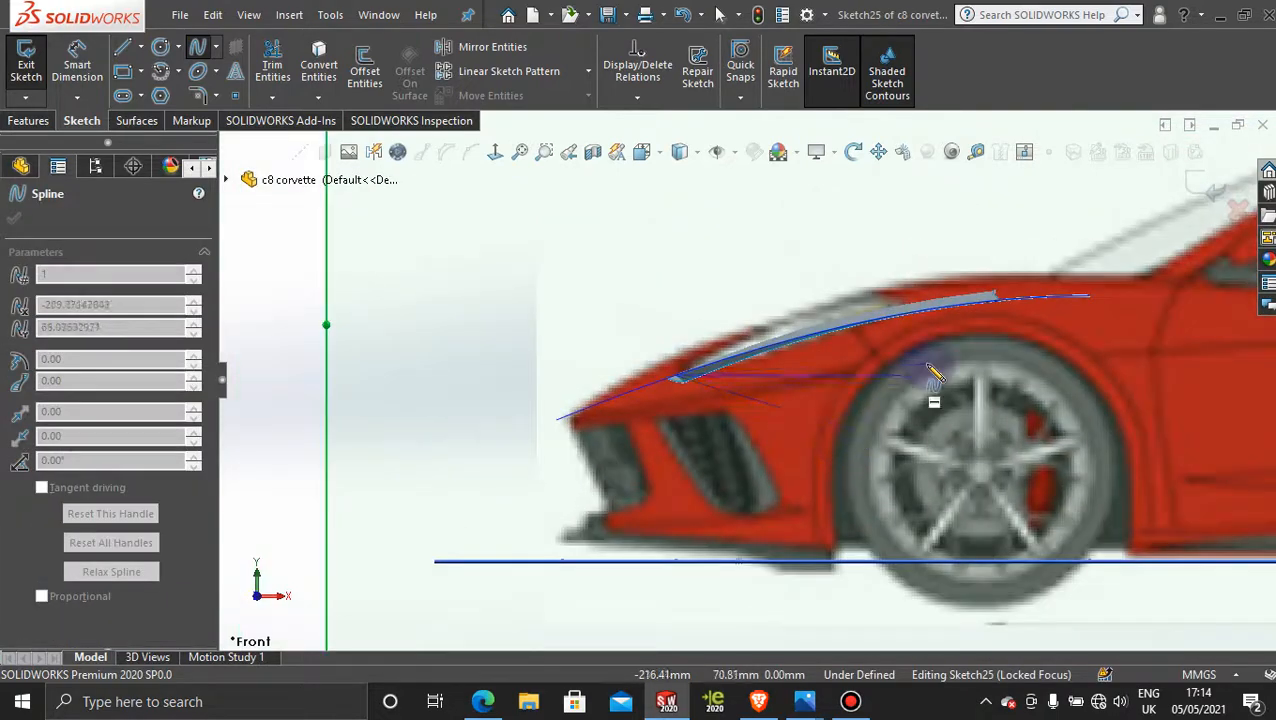
scroll(911, 364, "down", 4)
middle_click_drag(1014, 285, 1025, 322)
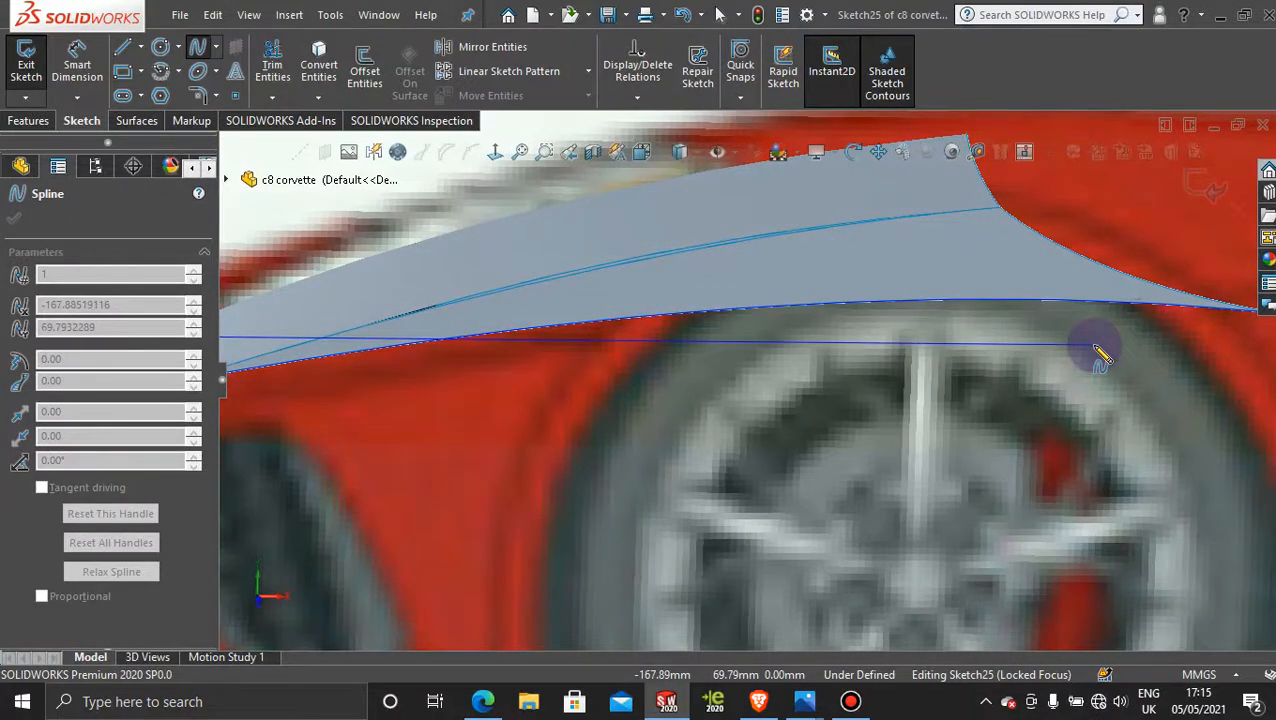
left_click(495, 152)
scroll(742, 400, "down", 6)
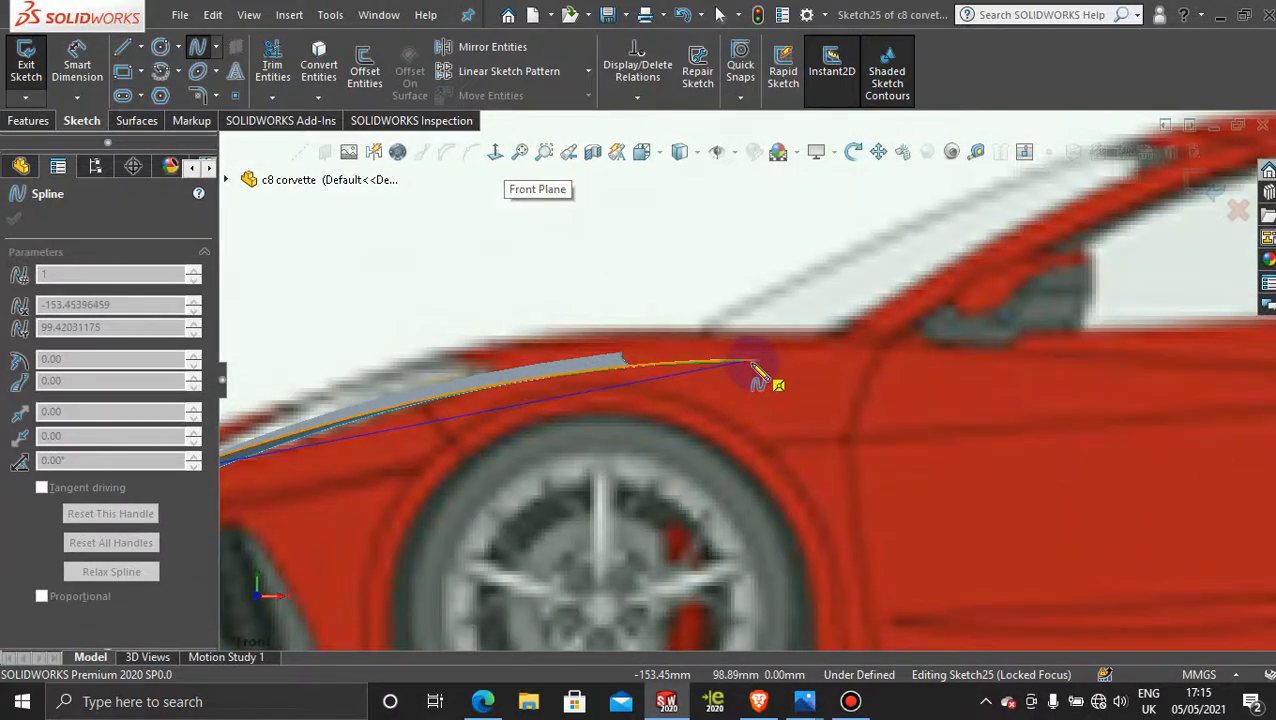
left_click(756, 364)
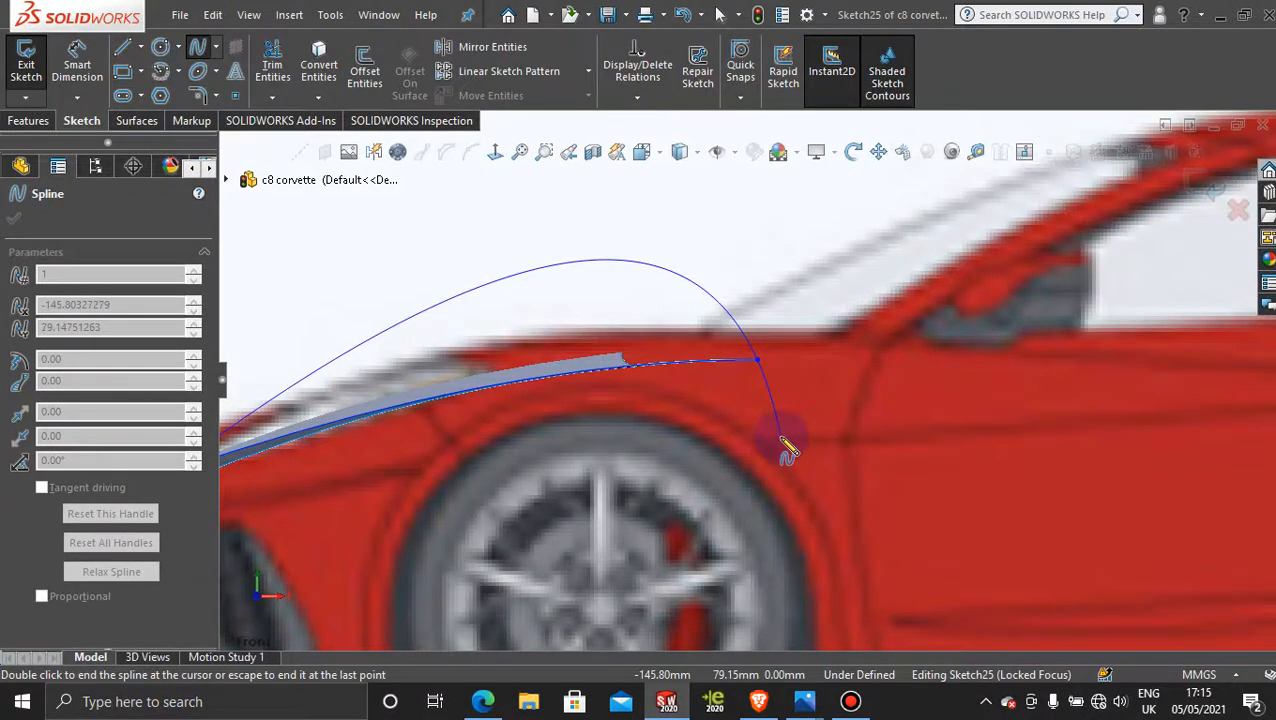
key("Escape")
Step: Bow the spline upward with its rear tangency handle to follow the side hood edge, and exit the sketch
scroll(768, 440, "up", 5)
scroll(620, 425, "down", 6)
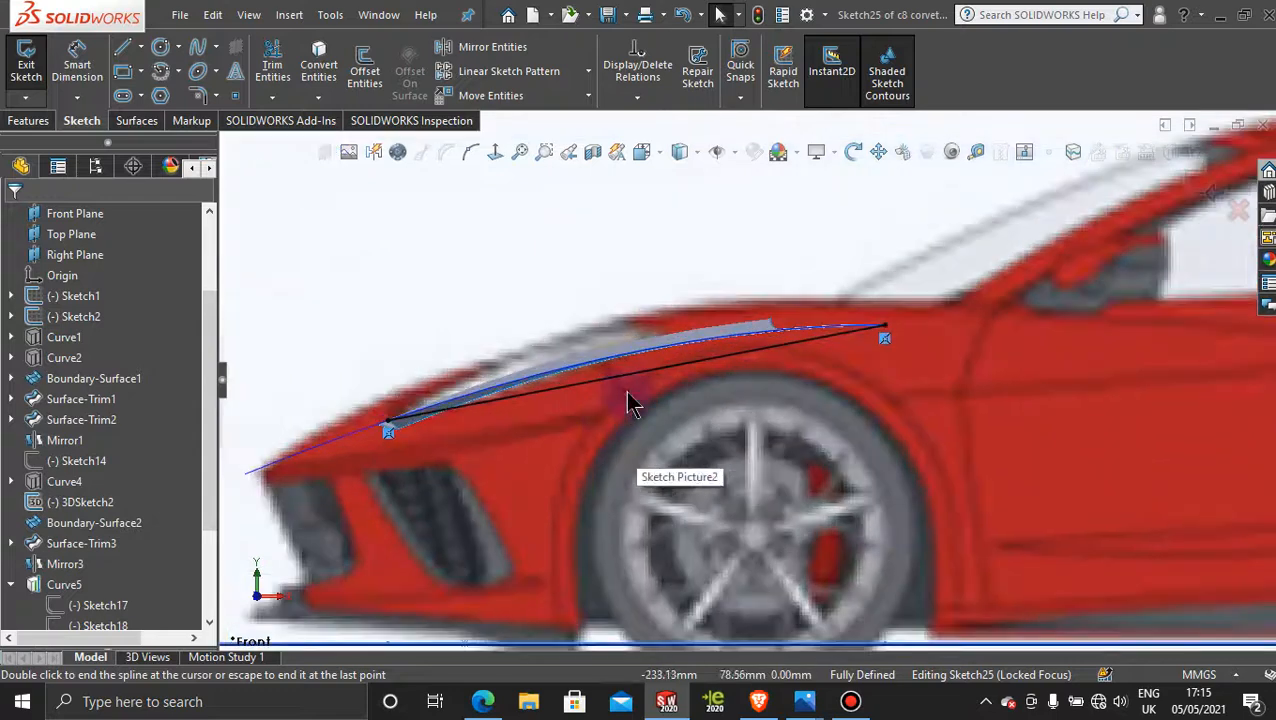
left_click(629, 374)
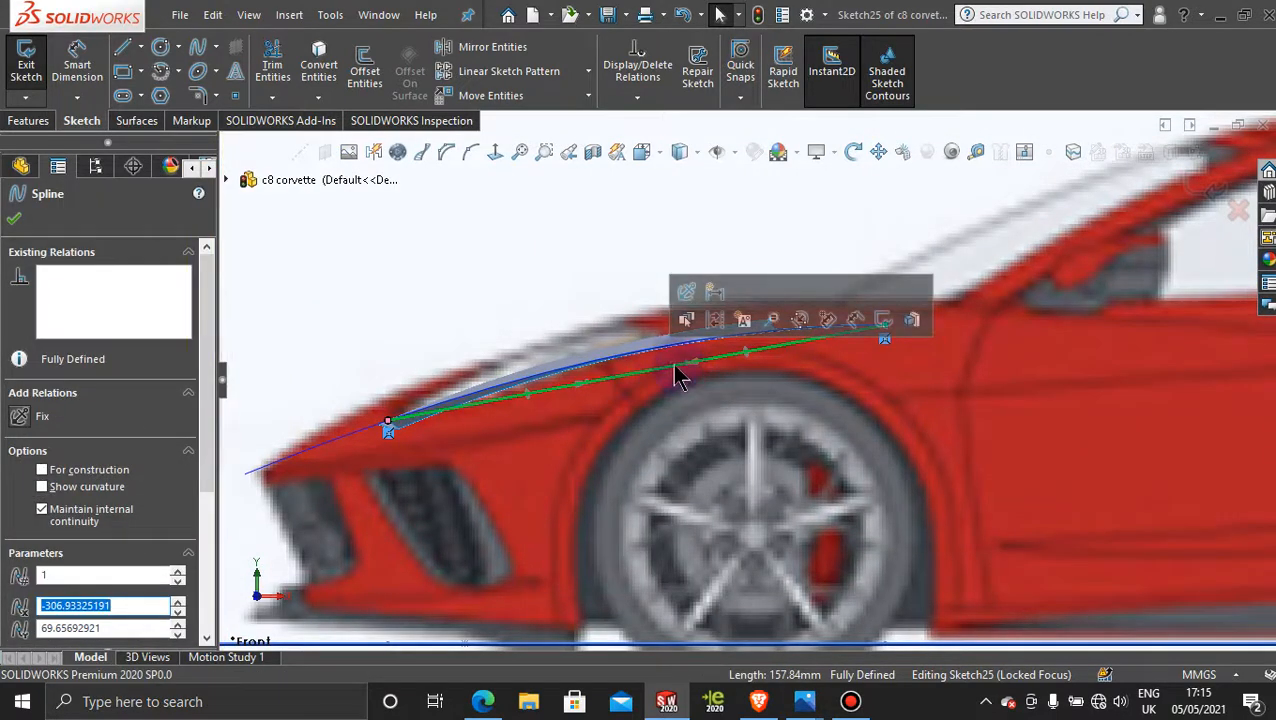
left_click_drag(686, 364, 682, 333)
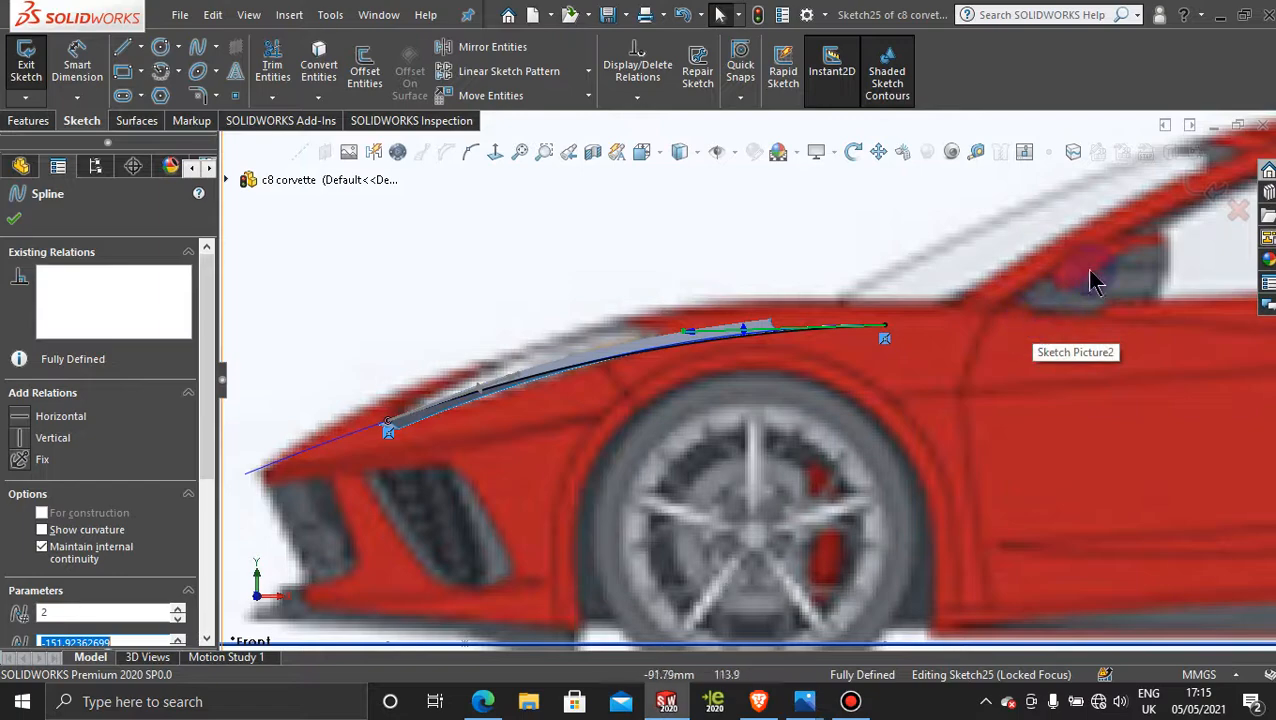
left_click(1212, 188)
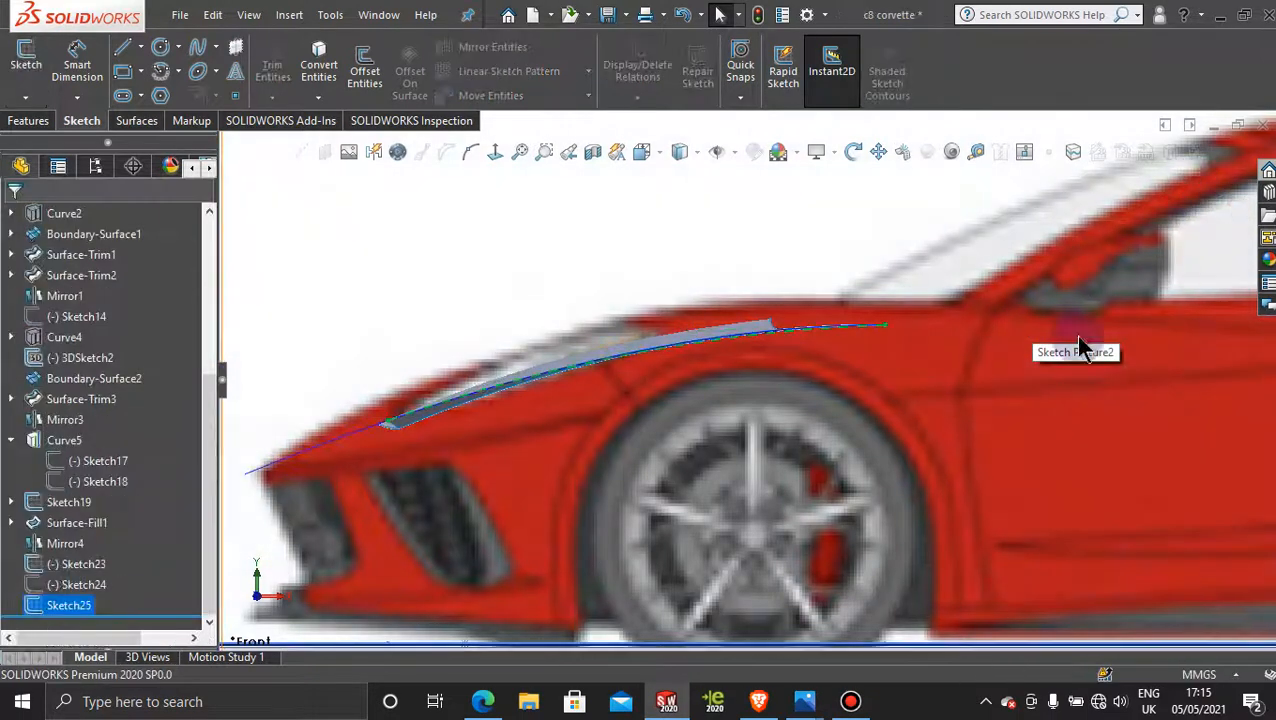
Step: Create a sketch-on-sketch projected curve from the new Front Plane spline, Sketch25, and the Top Plane spline, Sketch23
scroll(1078, 337, "up", 4)
scroll(595, 319, "up", 2)
middle_click_drag(595, 319, 750, 550)
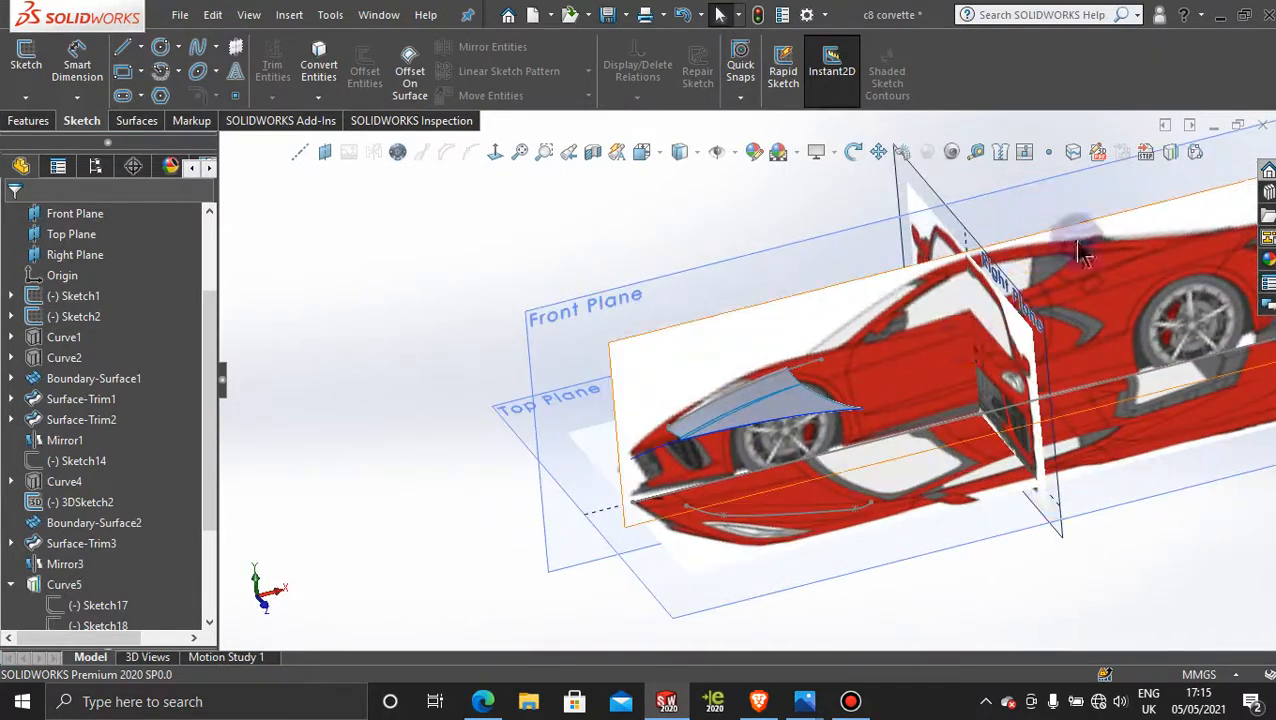
left_click(1170, 153)
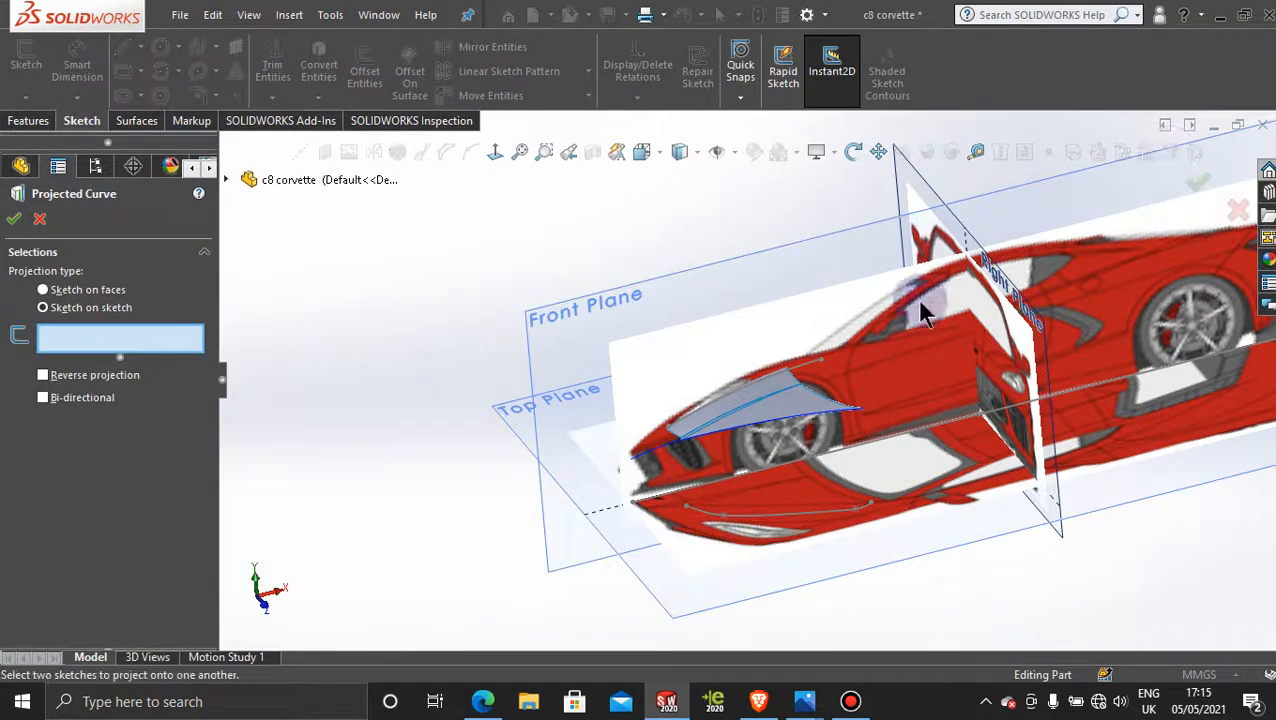
left_click(800, 372)
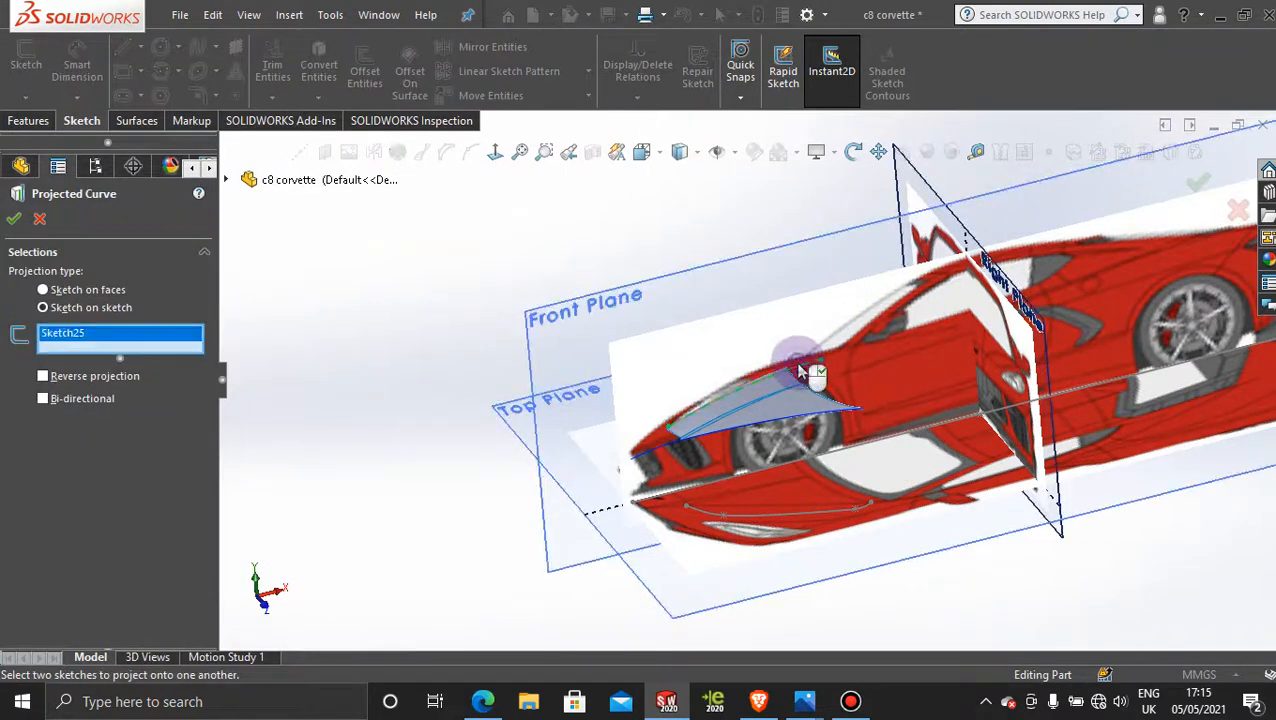
left_click(797, 520)
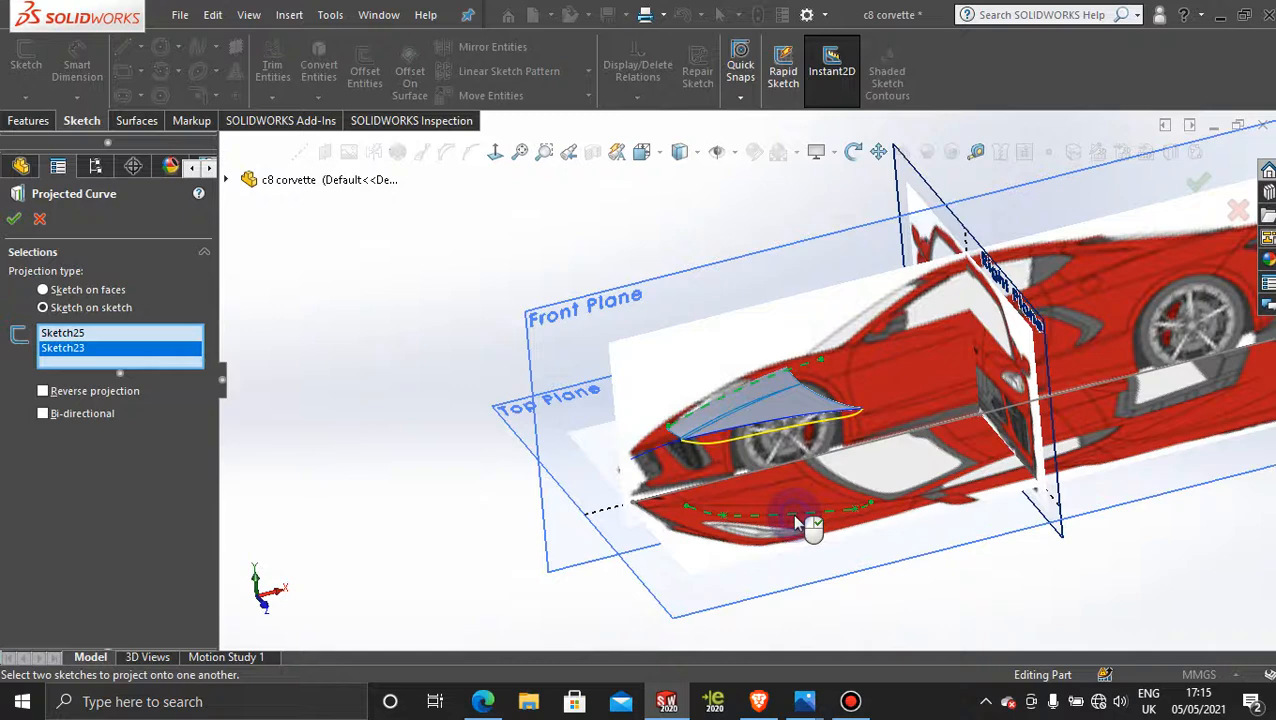
left_click(14, 219)
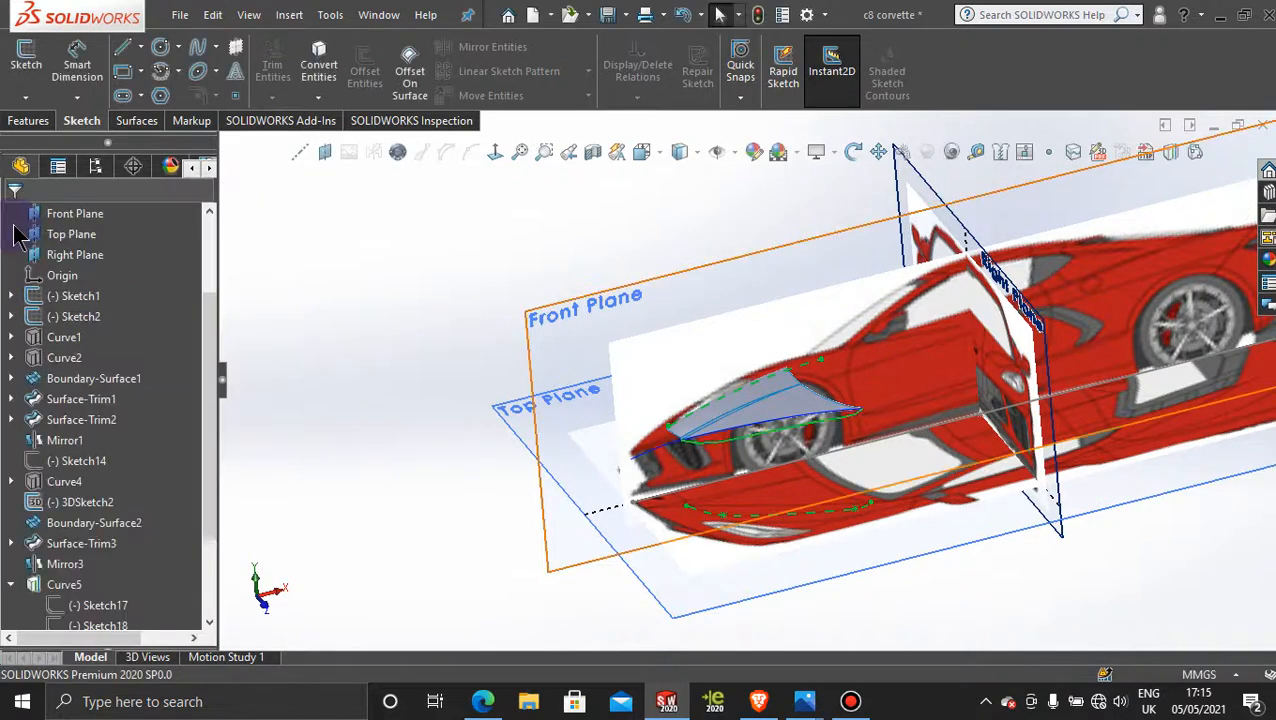
Step: Clear the selection and activate Display State-2 to show the hood surfaces without the reference pictures
left_click(356, 210)
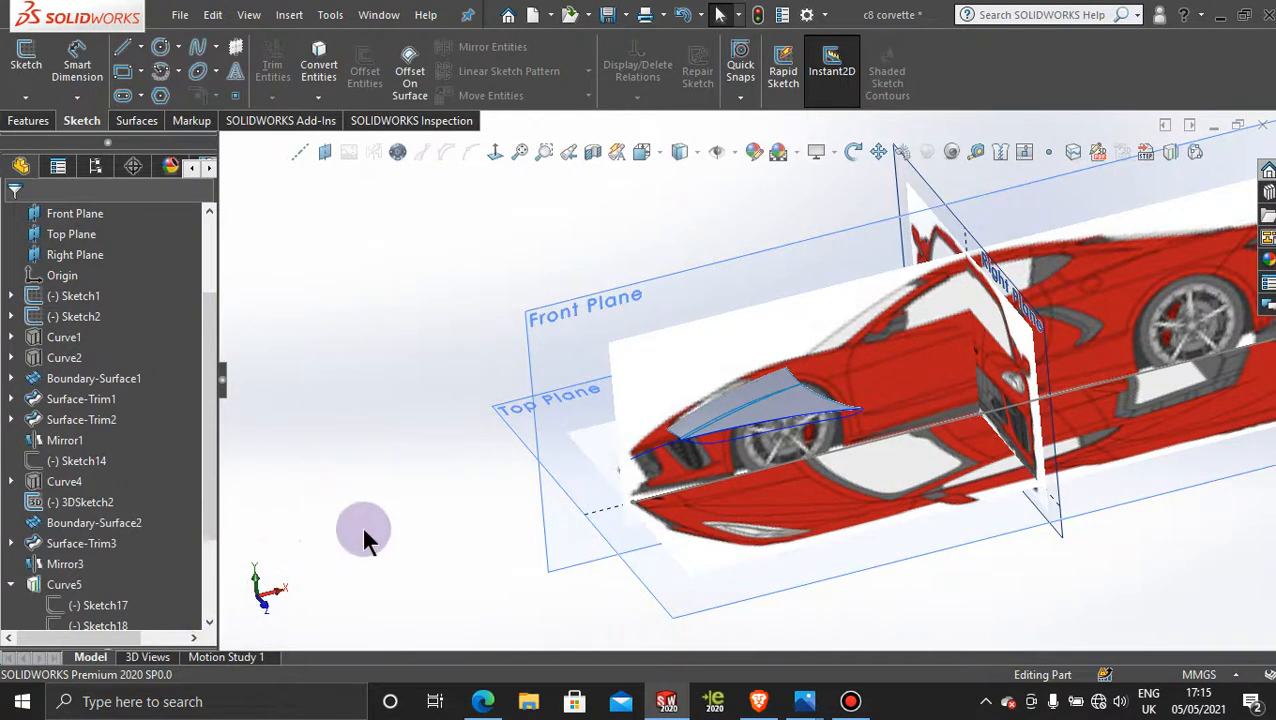
left_click(91, 172)
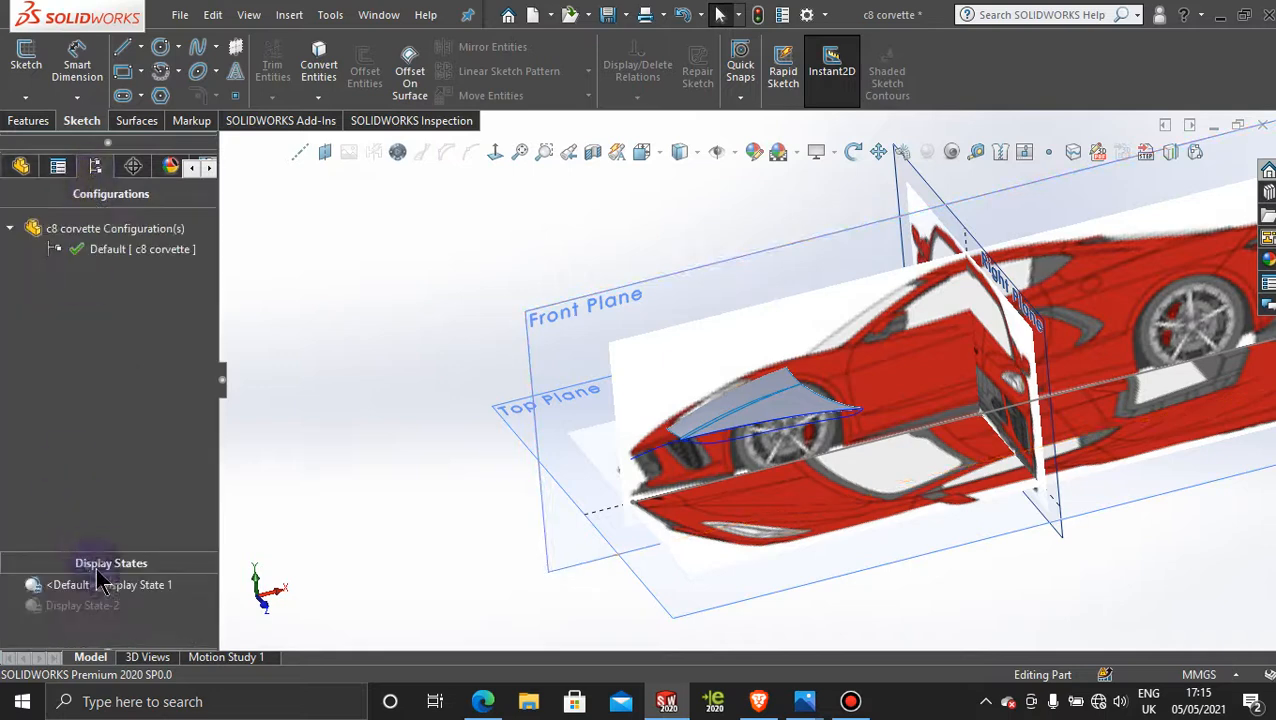
left_click(75, 611)
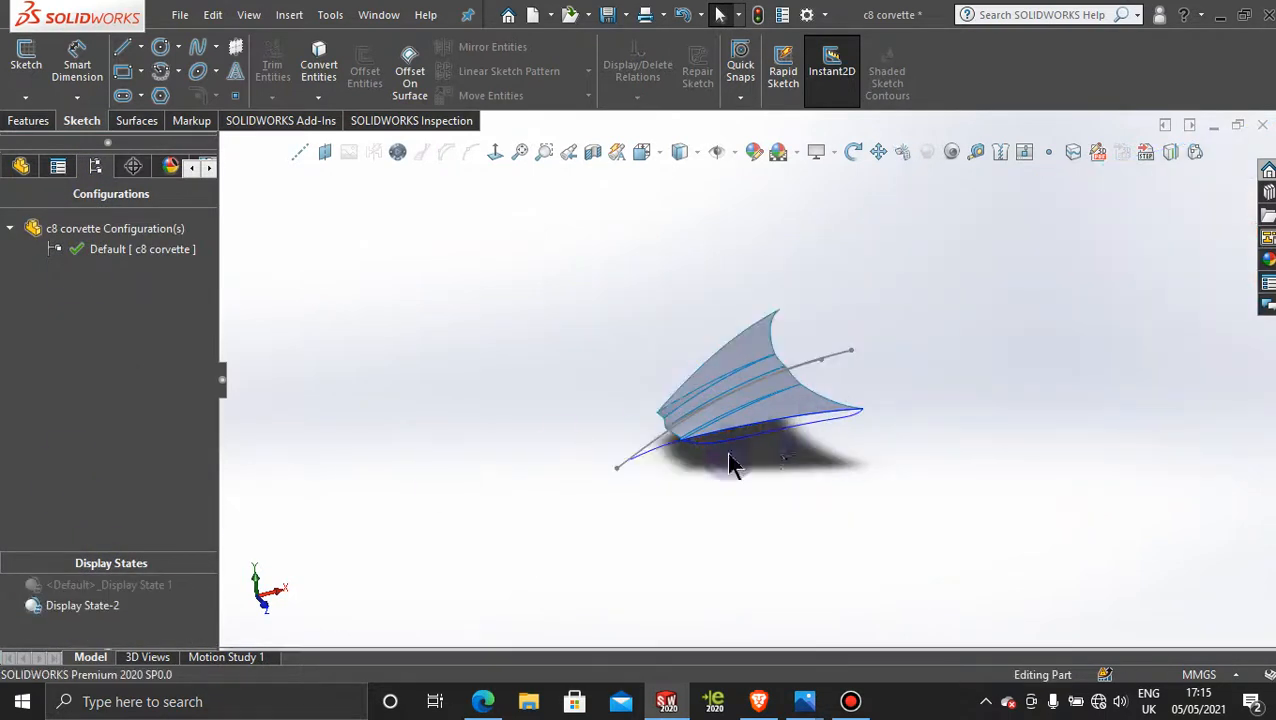
Step: Examine from several angles how the new projected curve meets the side hood surface at its front corner and rear tip
middle_click_drag(729, 461, 833, 395)
scroll(712, 435, "down", 5)
scroll(712, 435, "down", 5)
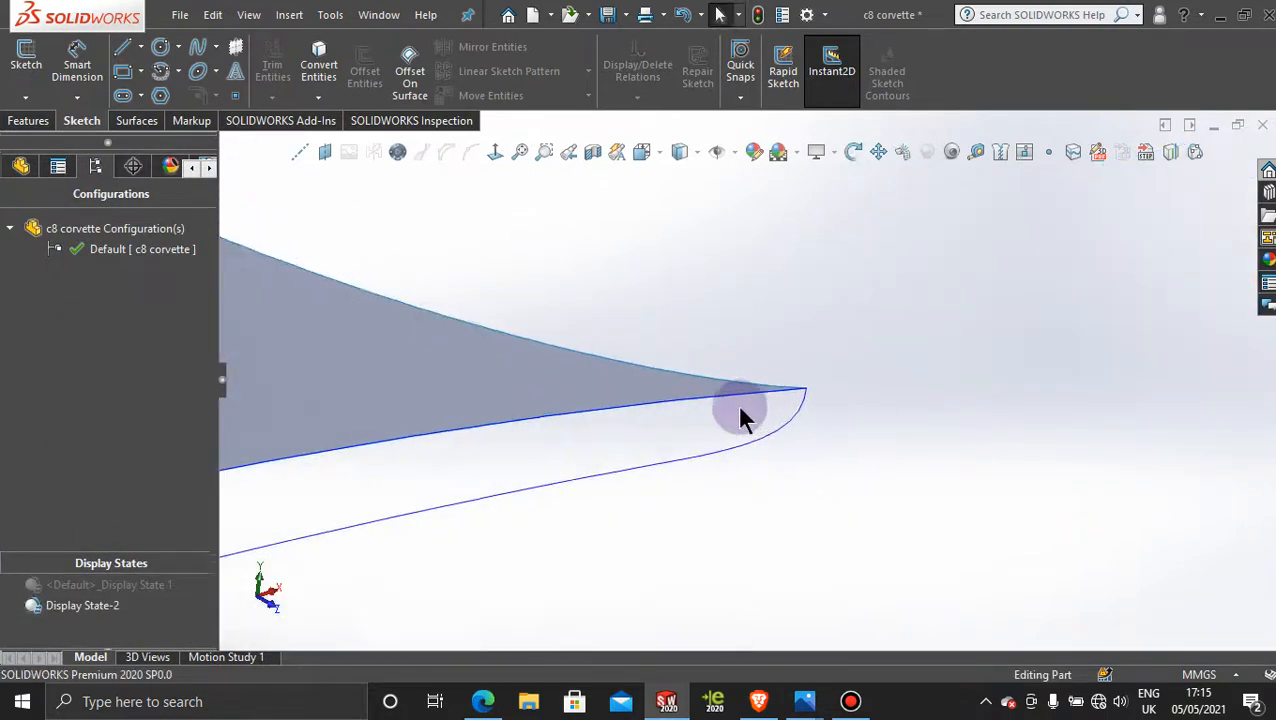
scroll(653, 449, "up", 6)
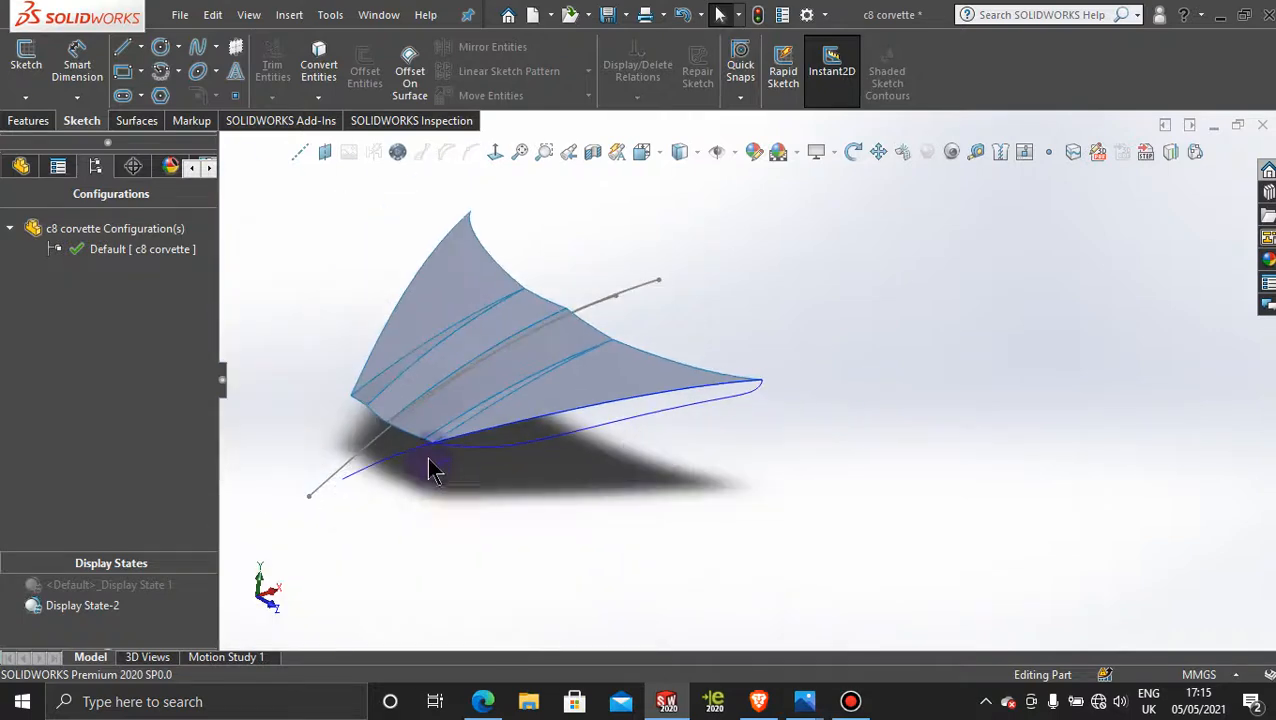
scroll(448, 442, "down", 7)
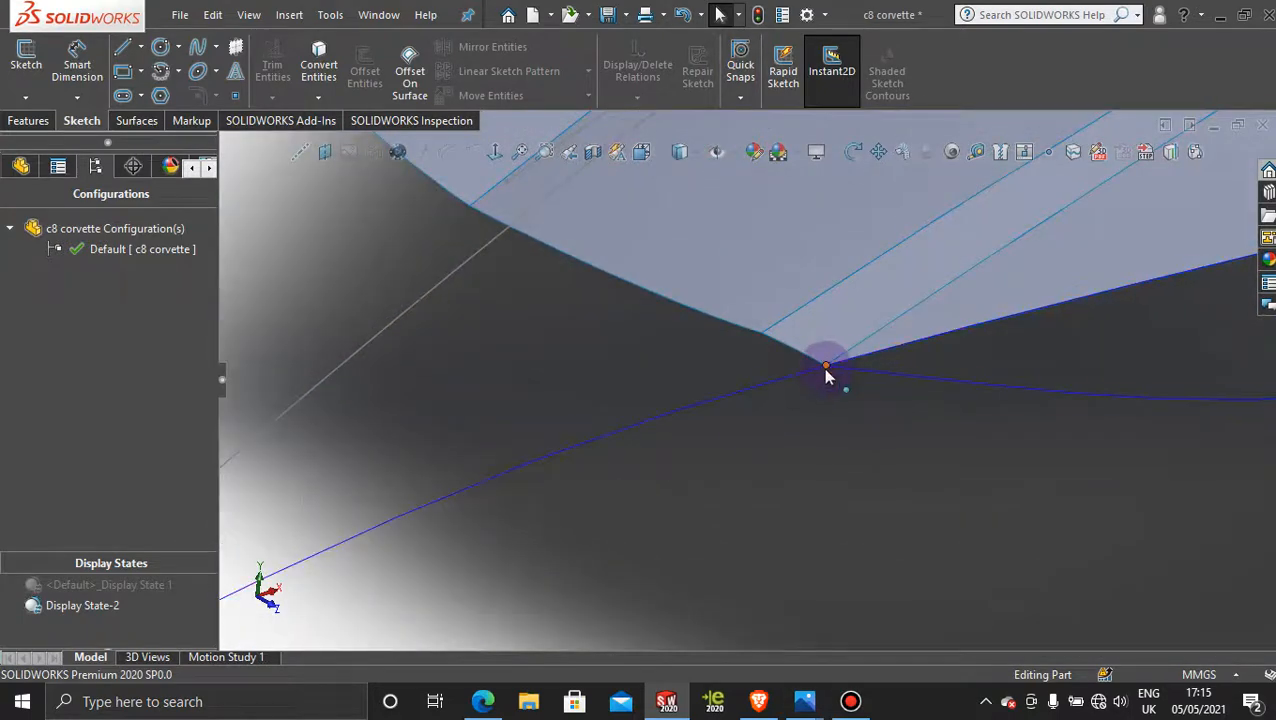
scroll(826, 370, "up", 6)
scroll(1000, 388, "down", 4)
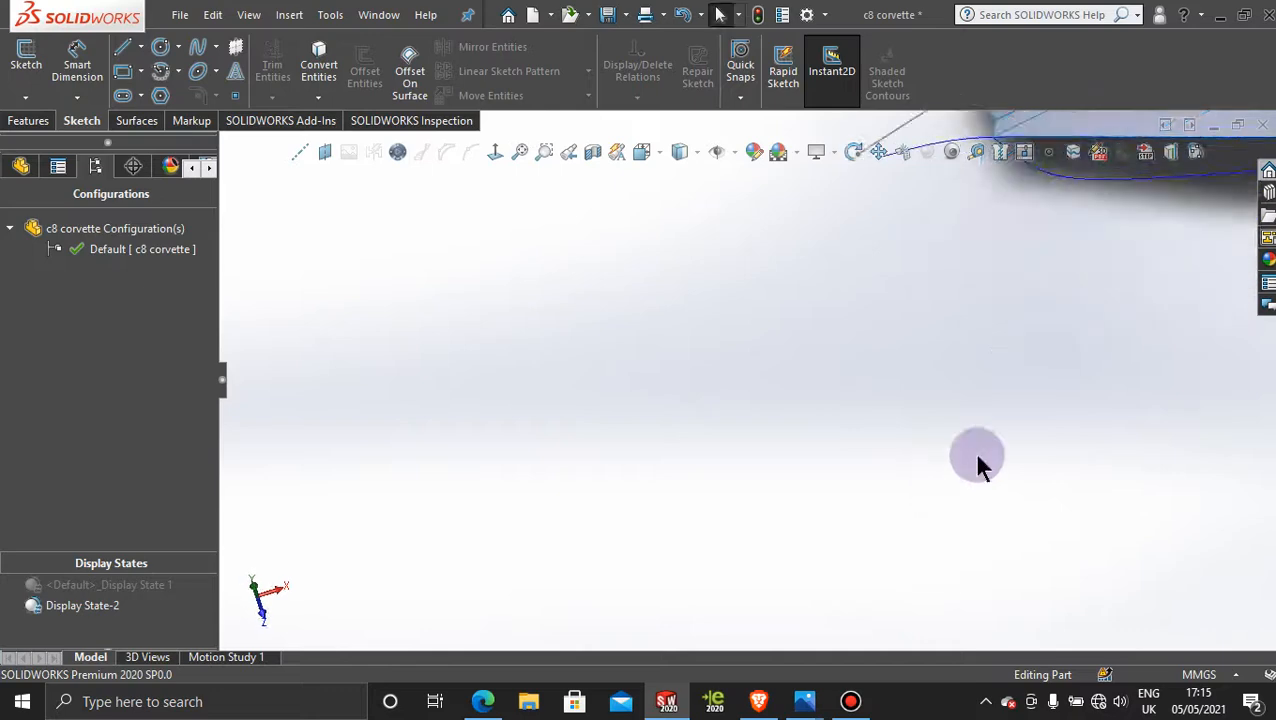
scroll(990, 440, "up", 5)
scroll(1017, 259, "down", 5)
scroll(850, 350, "up", 3)
middle_click_drag(840, 427, 940, 440)
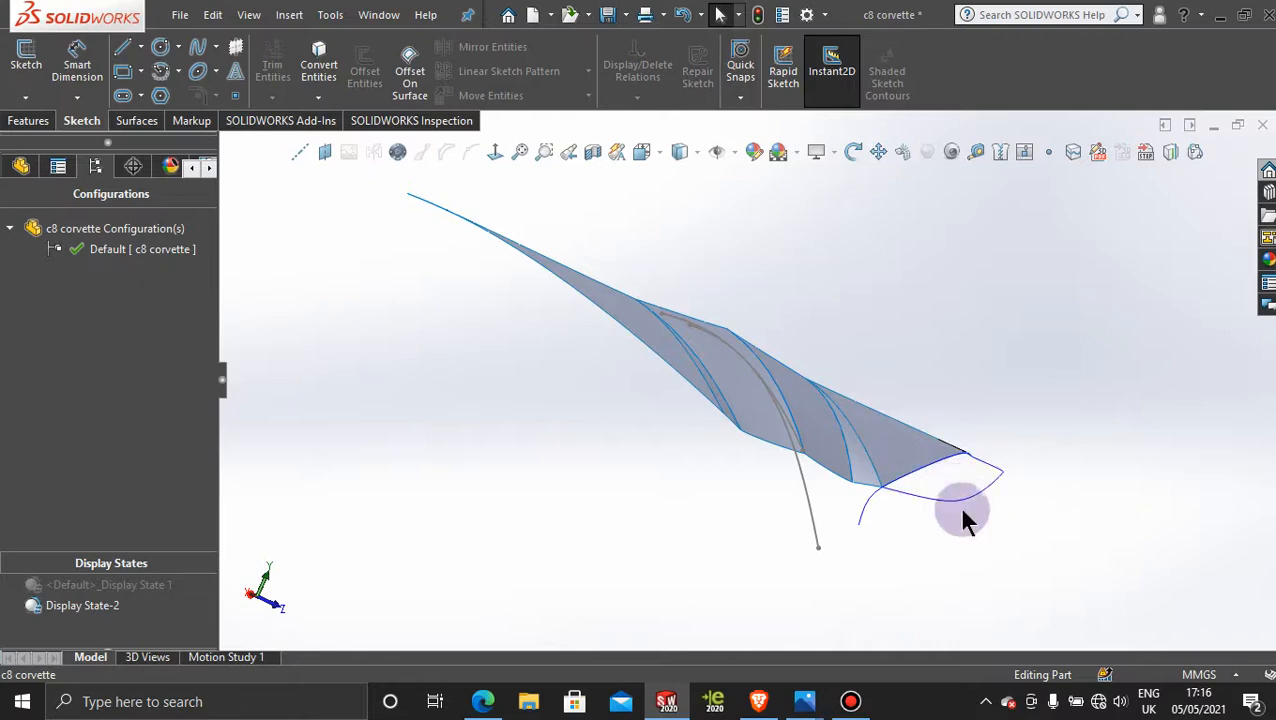
mouse_move(962, 512)
middle_mouse_down()
mouse_move(920, 513)
mouse_move(917, 490)
mouse_move(965, 507)
mouse_move(951, 487)
mouse_move(946, 512)
middle_mouse_up()
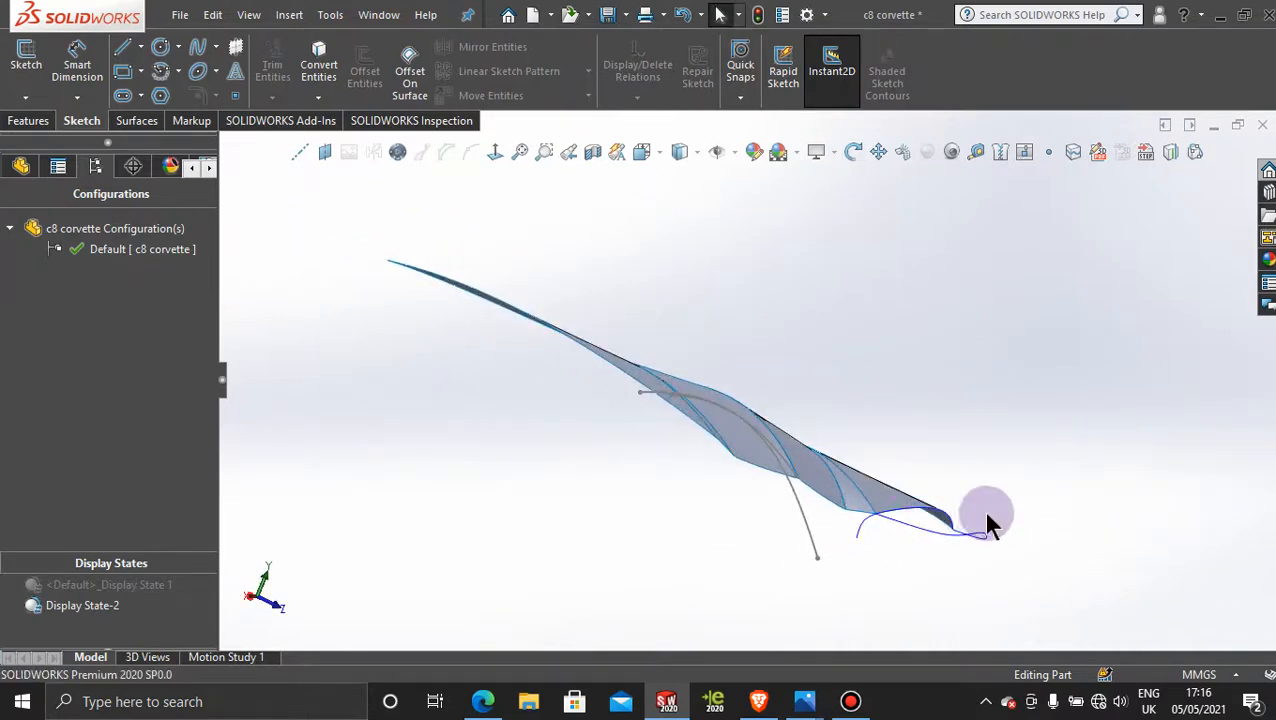
middle_click_drag(981, 438, 918, 468)
scroll(914, 471, "up", 5)
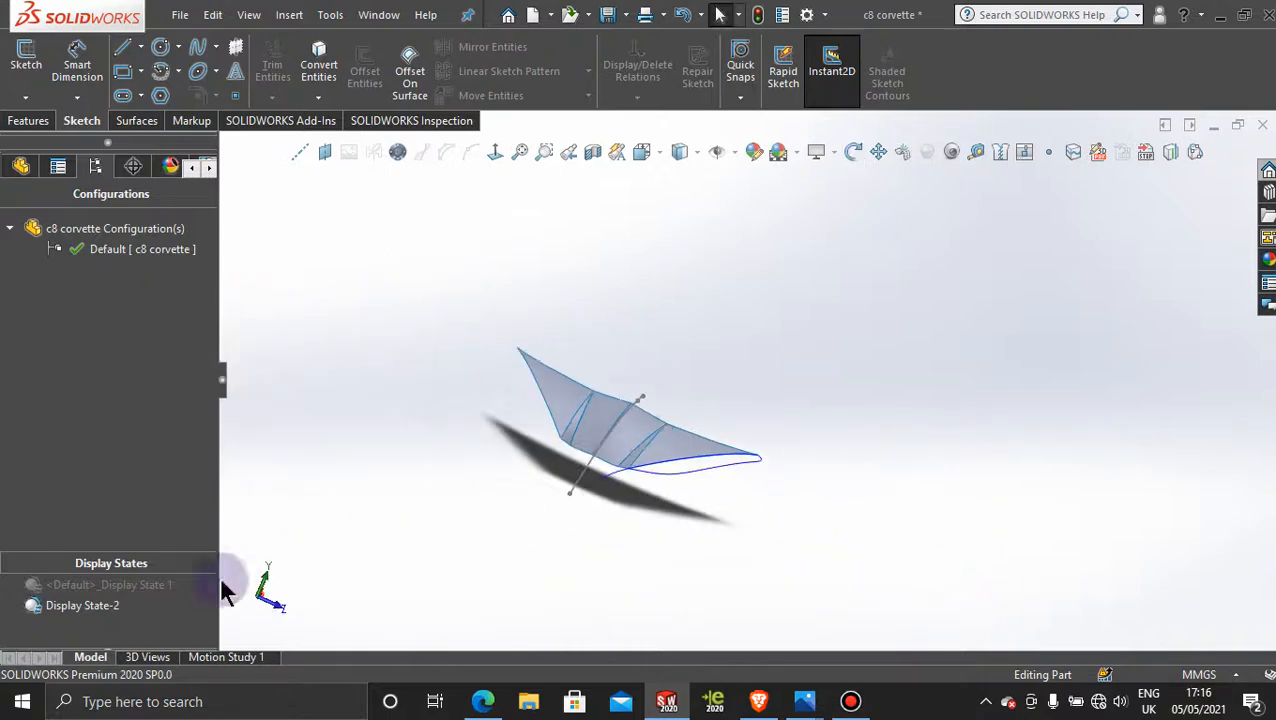
double_click(120, 590)
mouse_move(746, 319)
middle_mouse_down()
mouse_move(954, 271)
mouse_move(960, 345)
middle_mouse_up()
left_click(1023, 562)
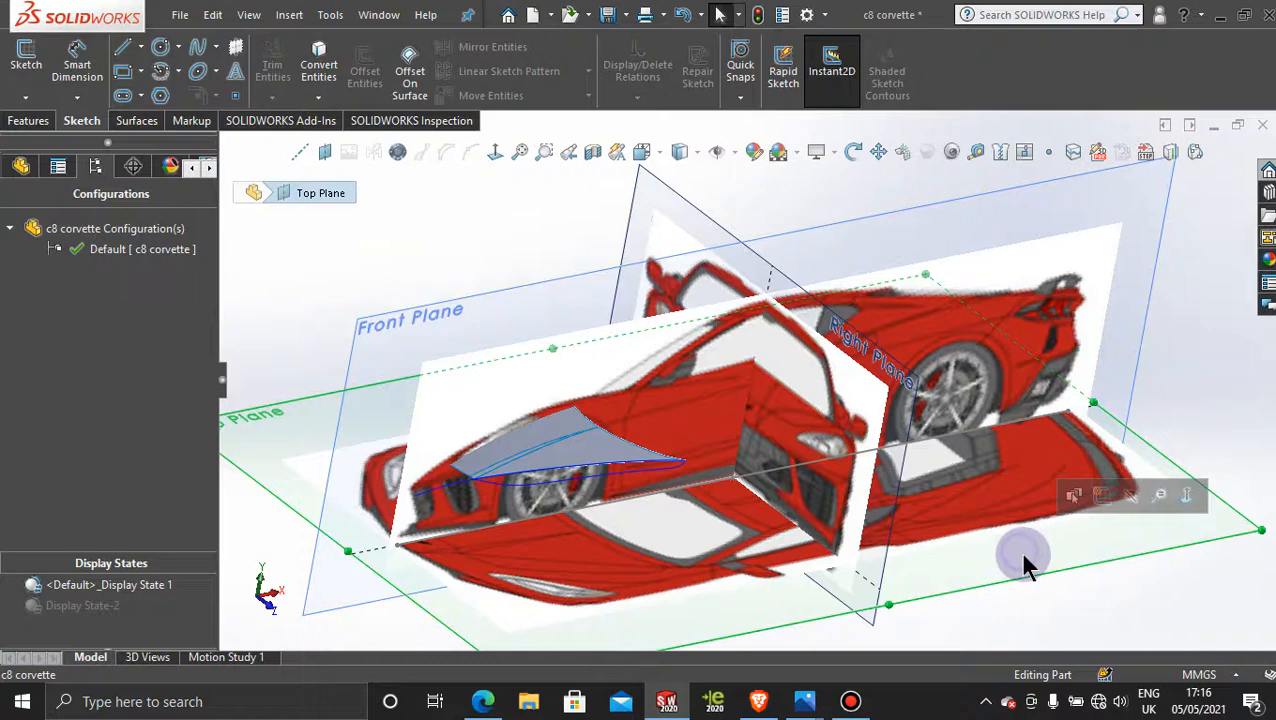
left_click(1112, 499)
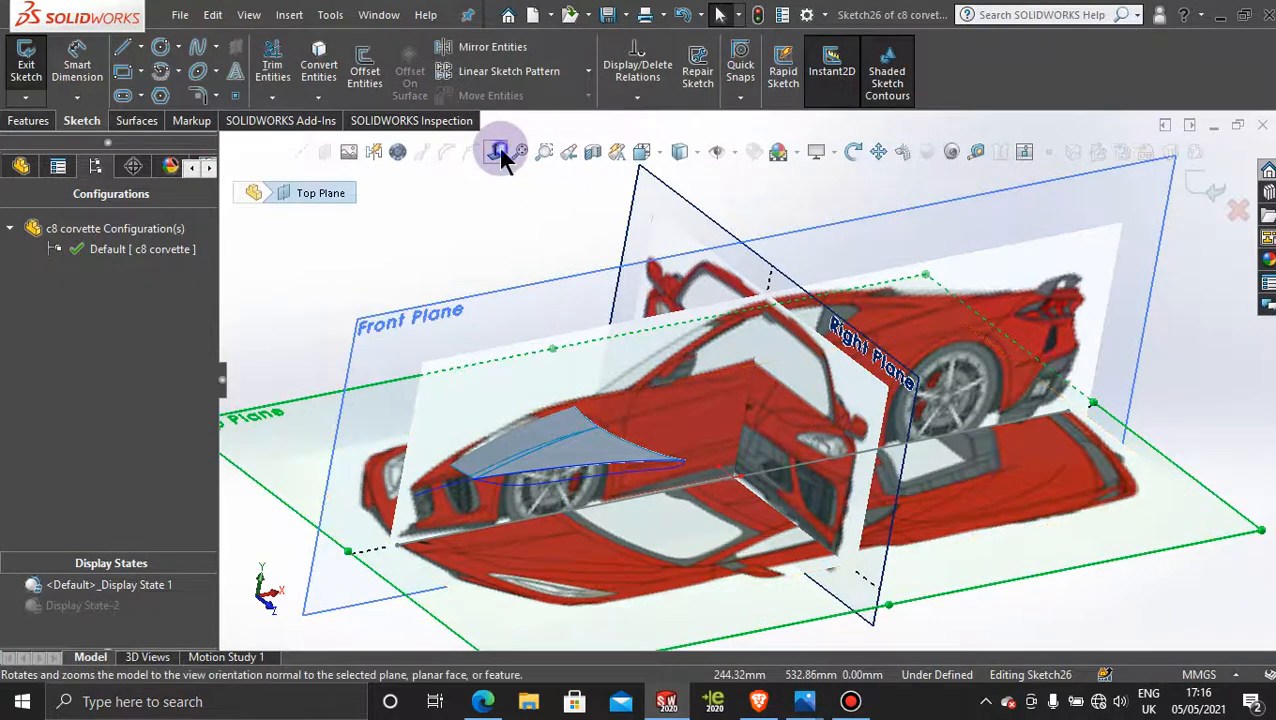
left_click(498, 149)
scroll(627, 487, "down", 5)
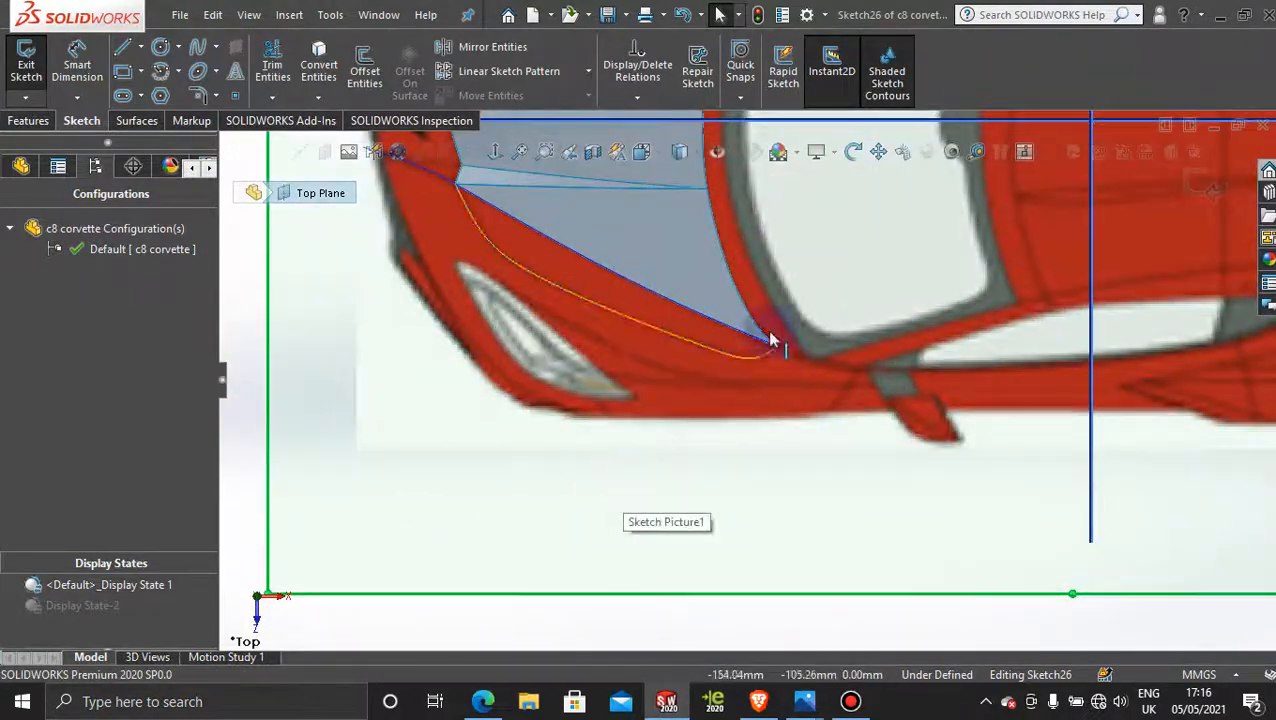
scroll(726, 420, "up", 5)
middle_click_drag(732, 447, 570, 490)
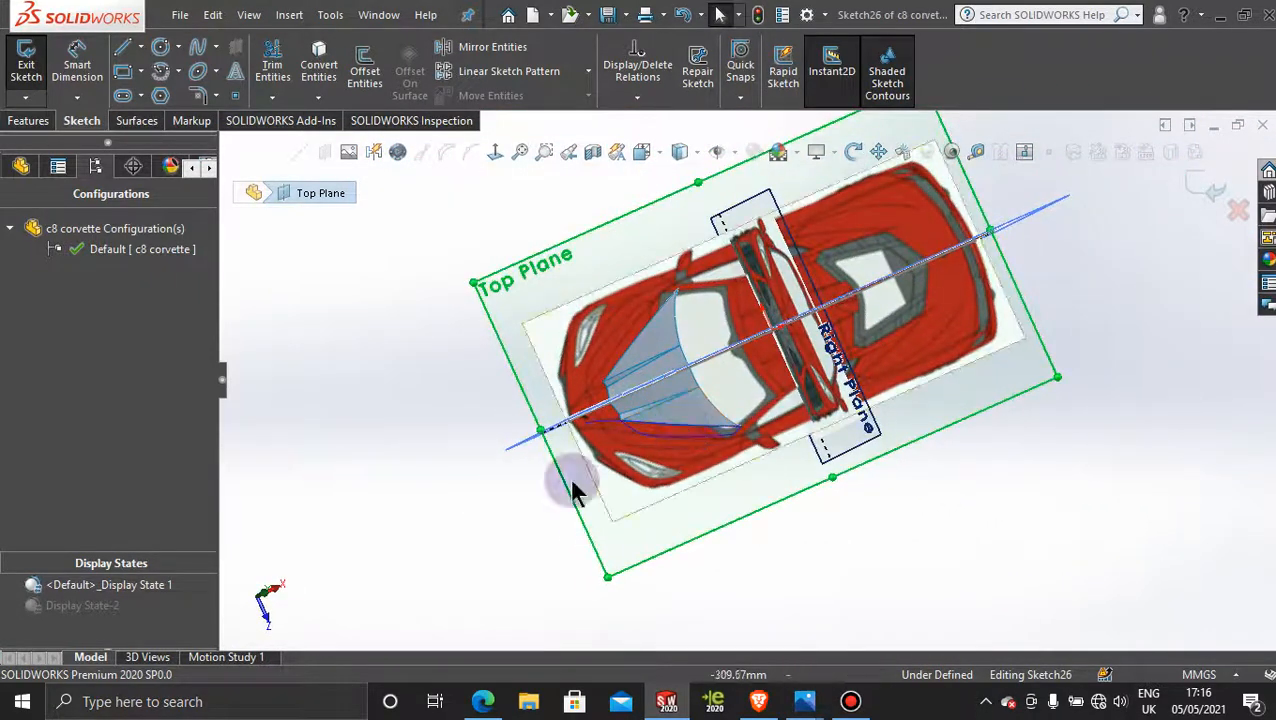
double_click(90, 606)
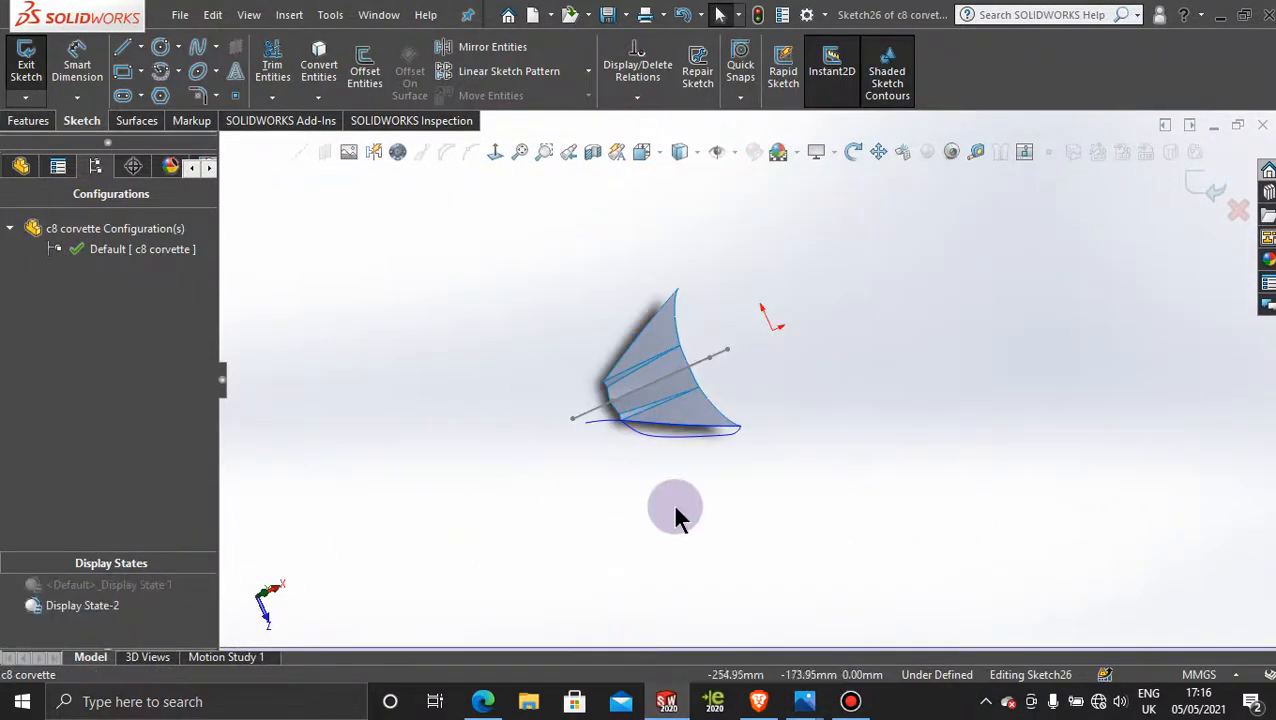
Step: Rename the Curve5 feature, which runs along the side hood edge and past its front corner, as "curve1 back"
scroll(676, 470, "down", 5)
scroll(678, 472, "down", 2)
middle_click_drag(615, 353, 588, 333)
scroll(656, 310, "down", 3)
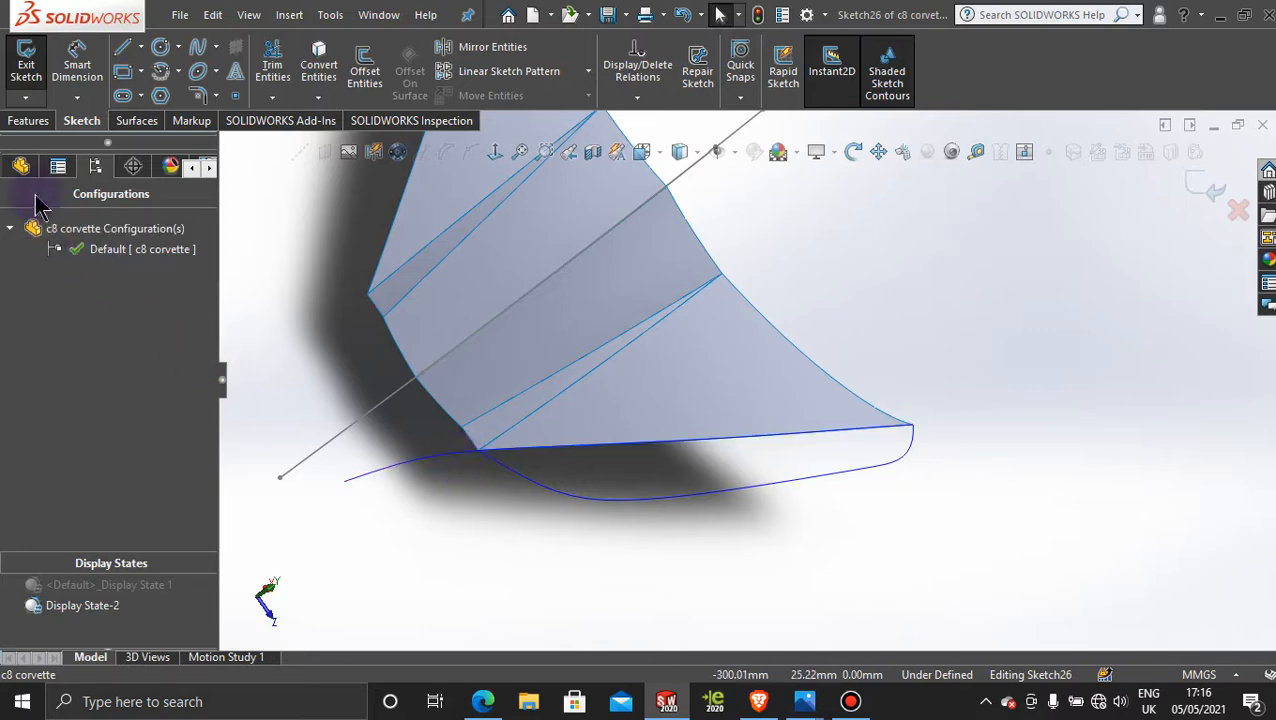
left_click(21, 166)
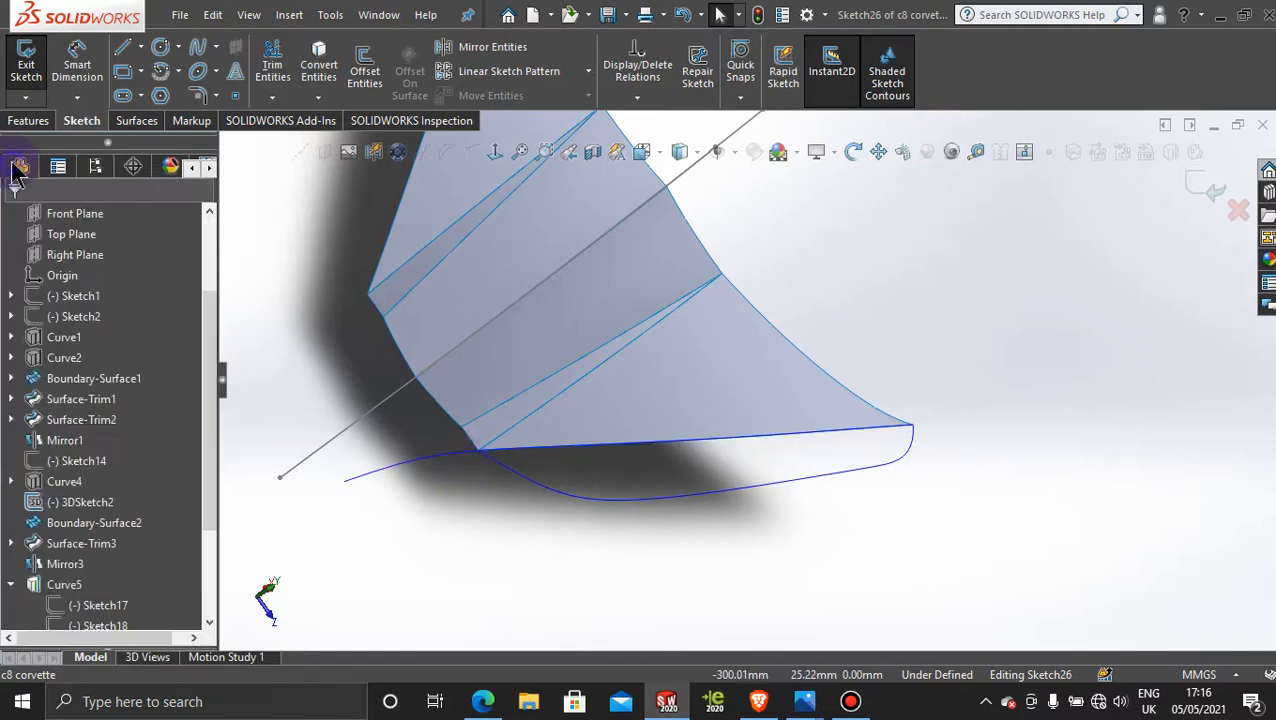
left_click(421, 467)
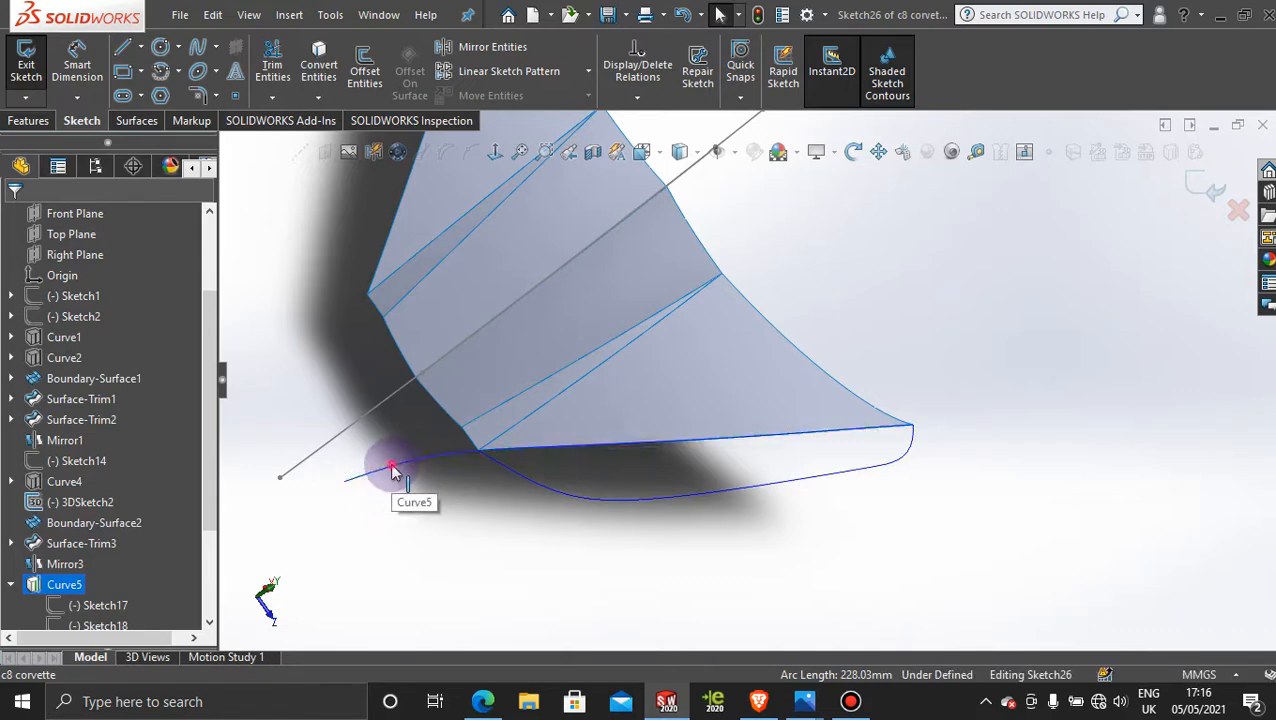
right_click(390, 467)
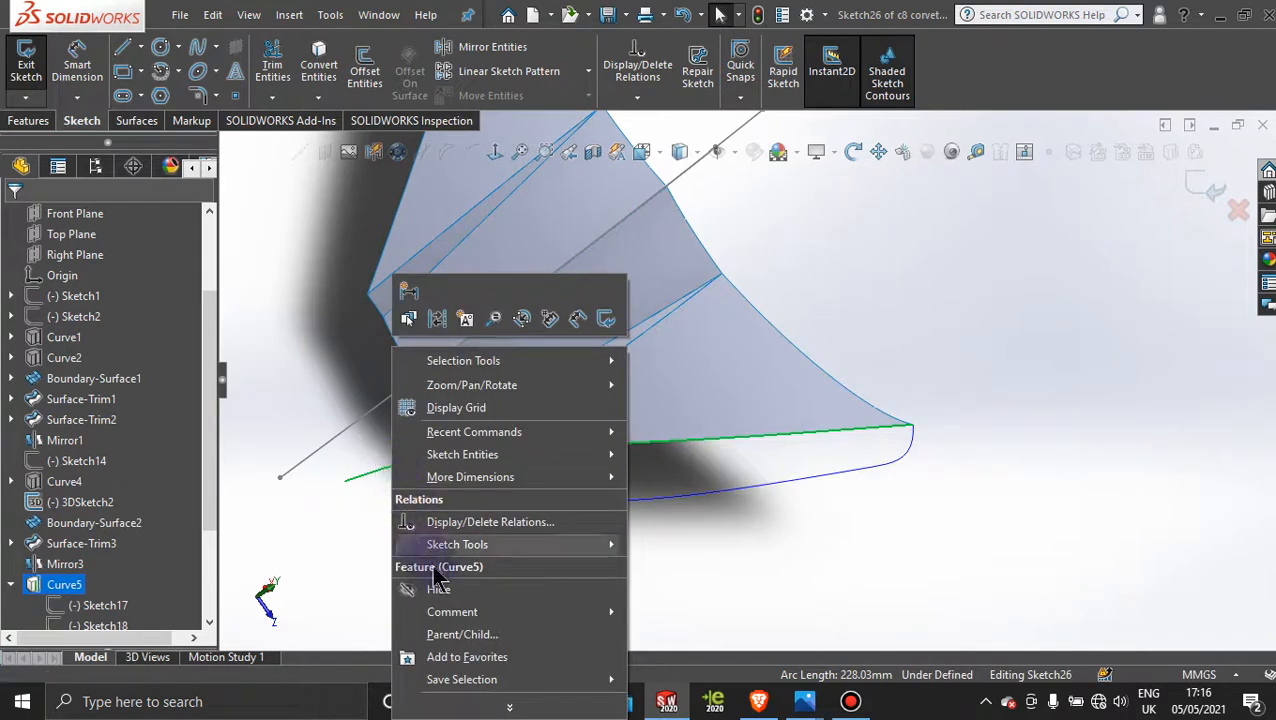
right_click(55, 590)
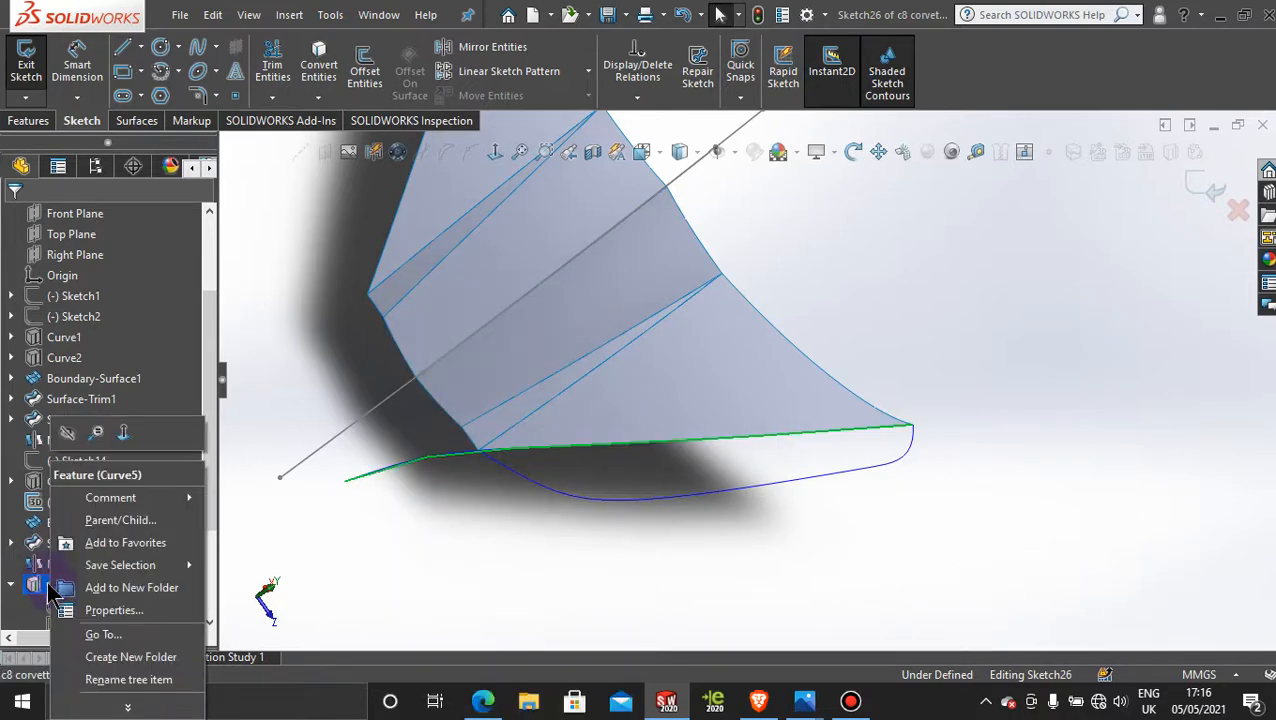
left_click(316, 540)
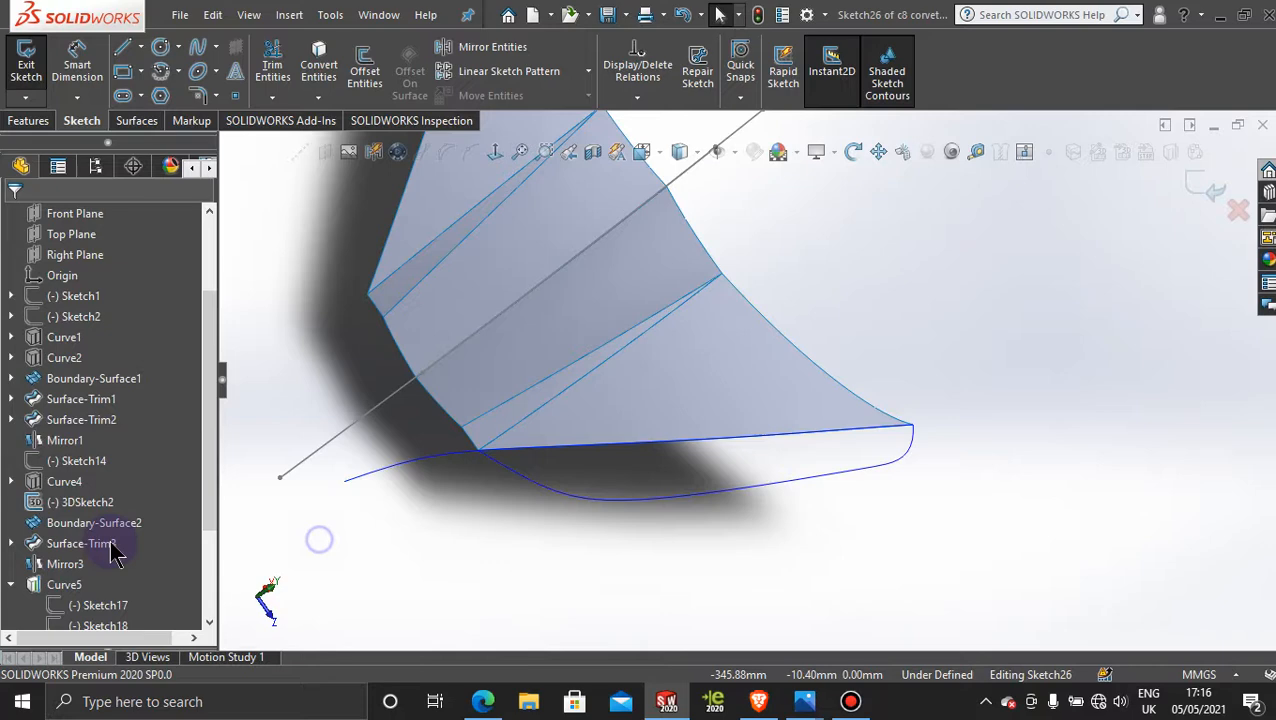
left_click(63, 588)
left_click(63, 586)
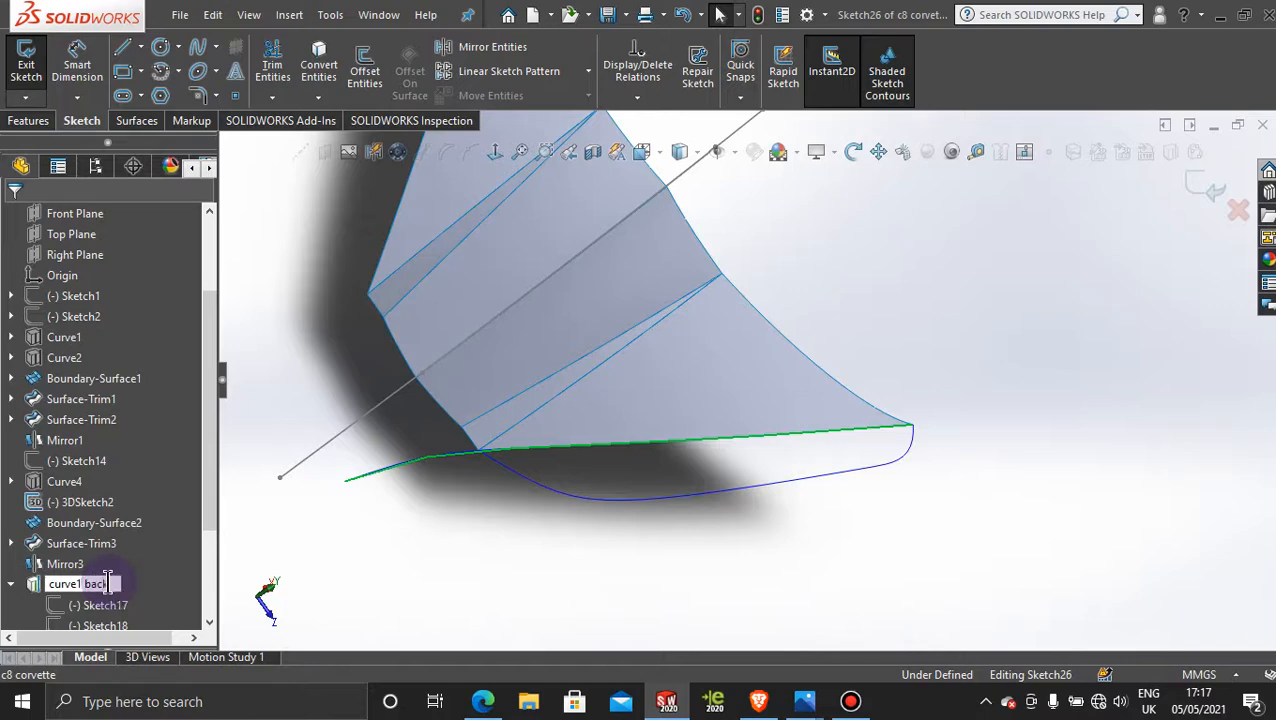
left_click(437, 521)
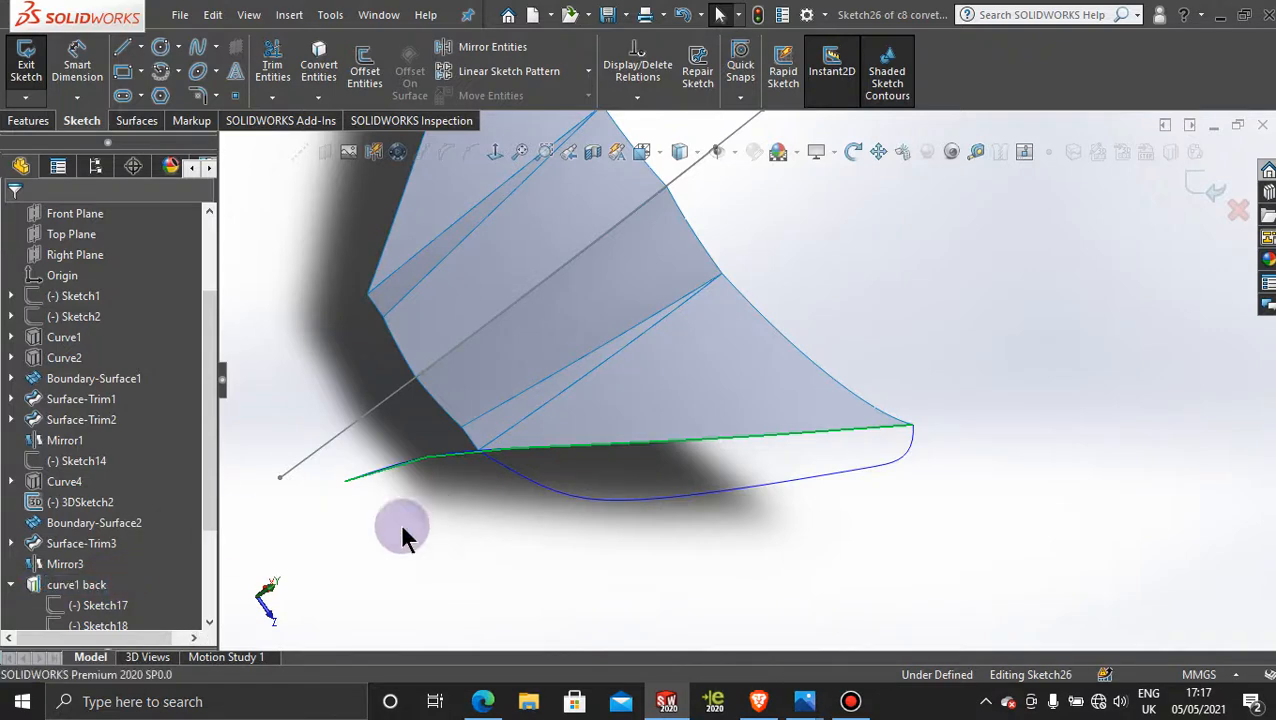
Step: Hide the "curve1 back" curve and exit the empty Top Plane sketch
right_click(410, 460)
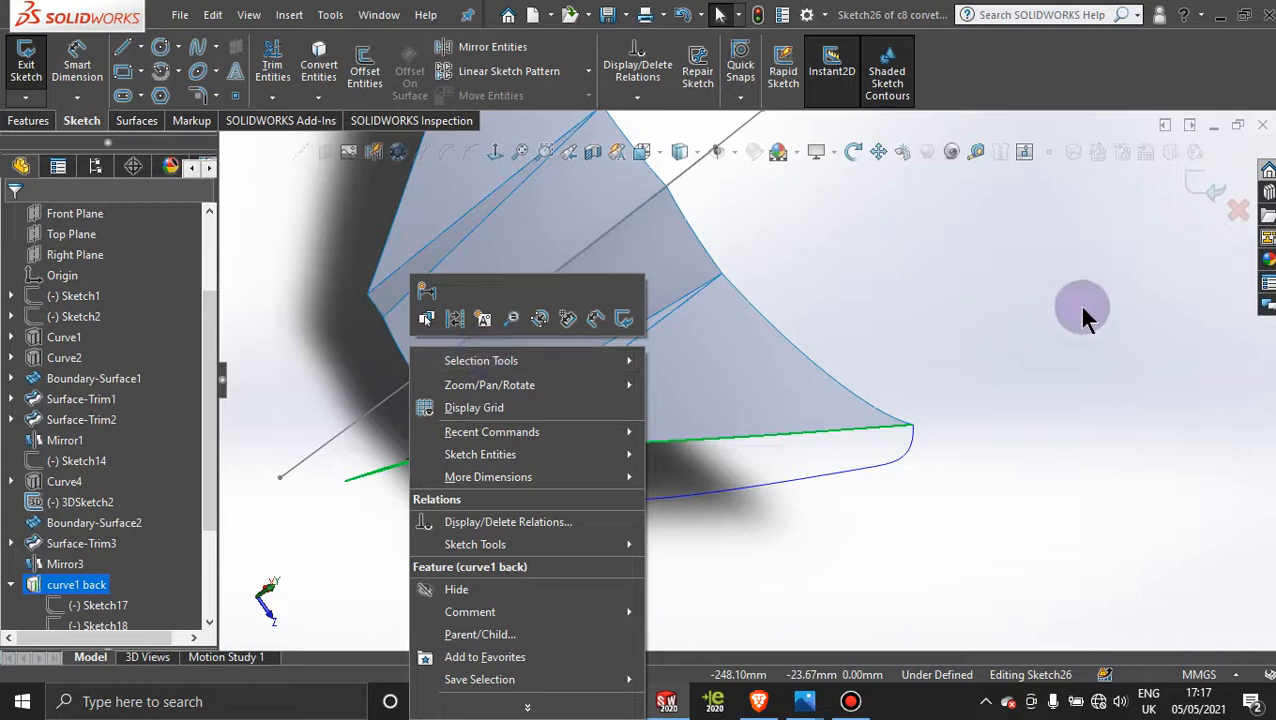
left_click(457, 590)
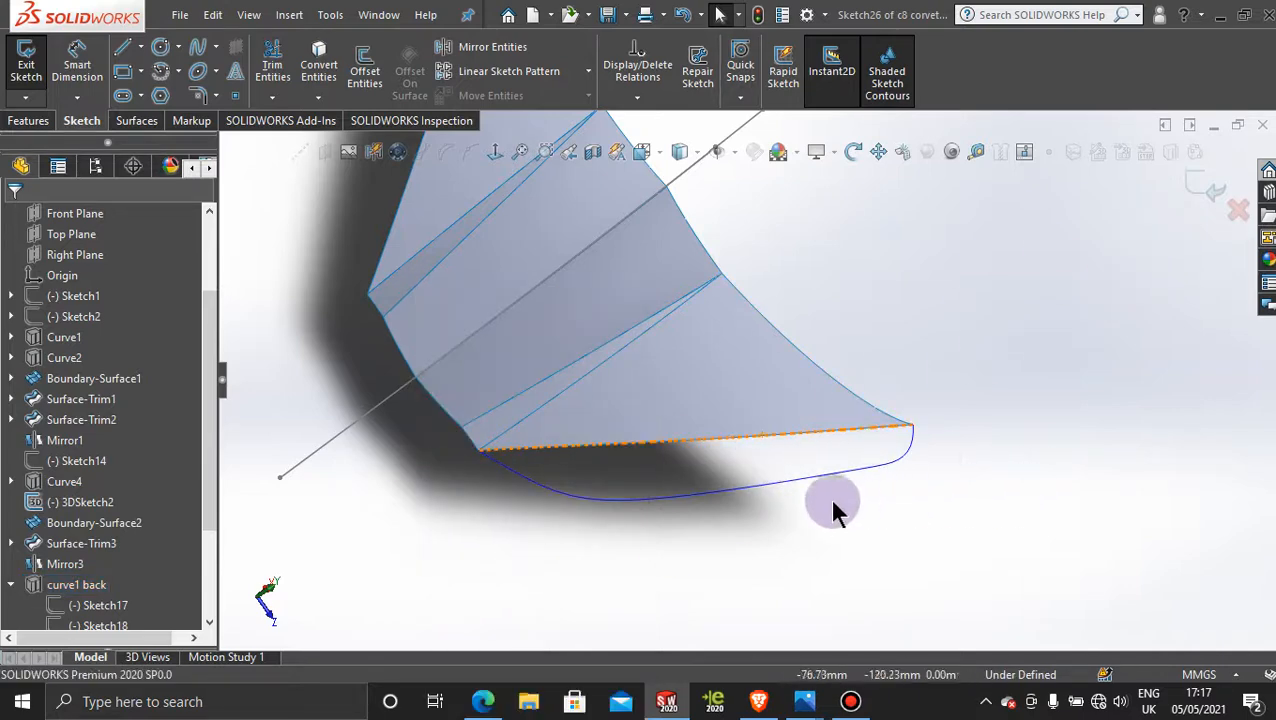
mouse_move(743, 541)
middle_mouse_down()
mouse_move(735, 476)
mouse_move(749, 521)
mouse_move(698, 456)
mouse_move(869, 507)
mouse_move(843, 498)
middle_mouse_up()
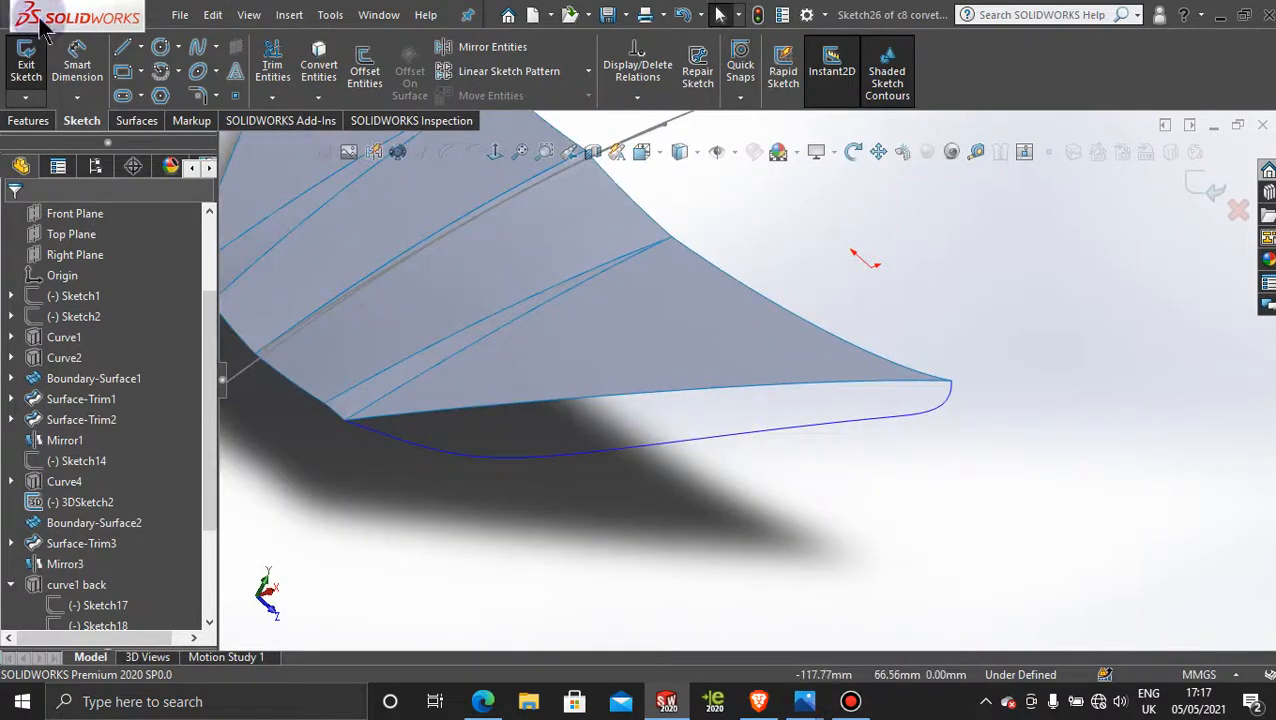
left_click(1213, 185)
Step: In a new 3D sketch, draw a two-point spline about 18 mm long from the projected curve to the side hood edge near the front corner
left_click(27, 97)
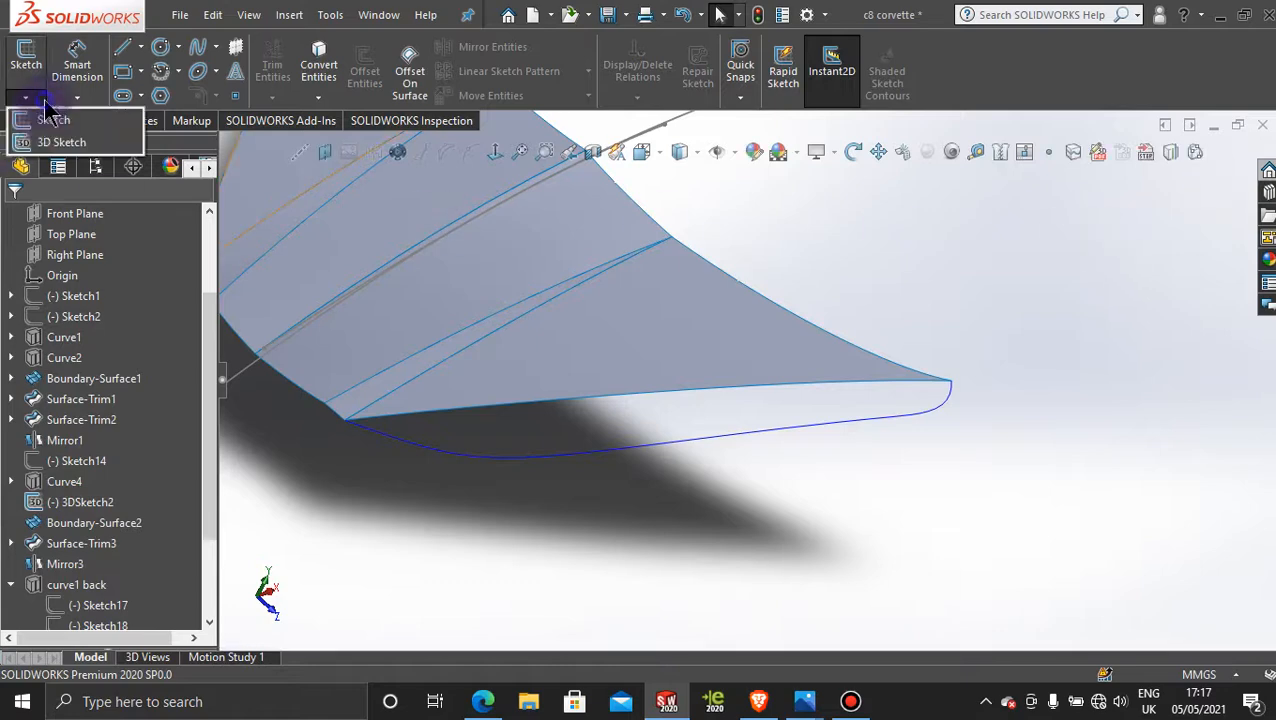
left_click(58, 142)
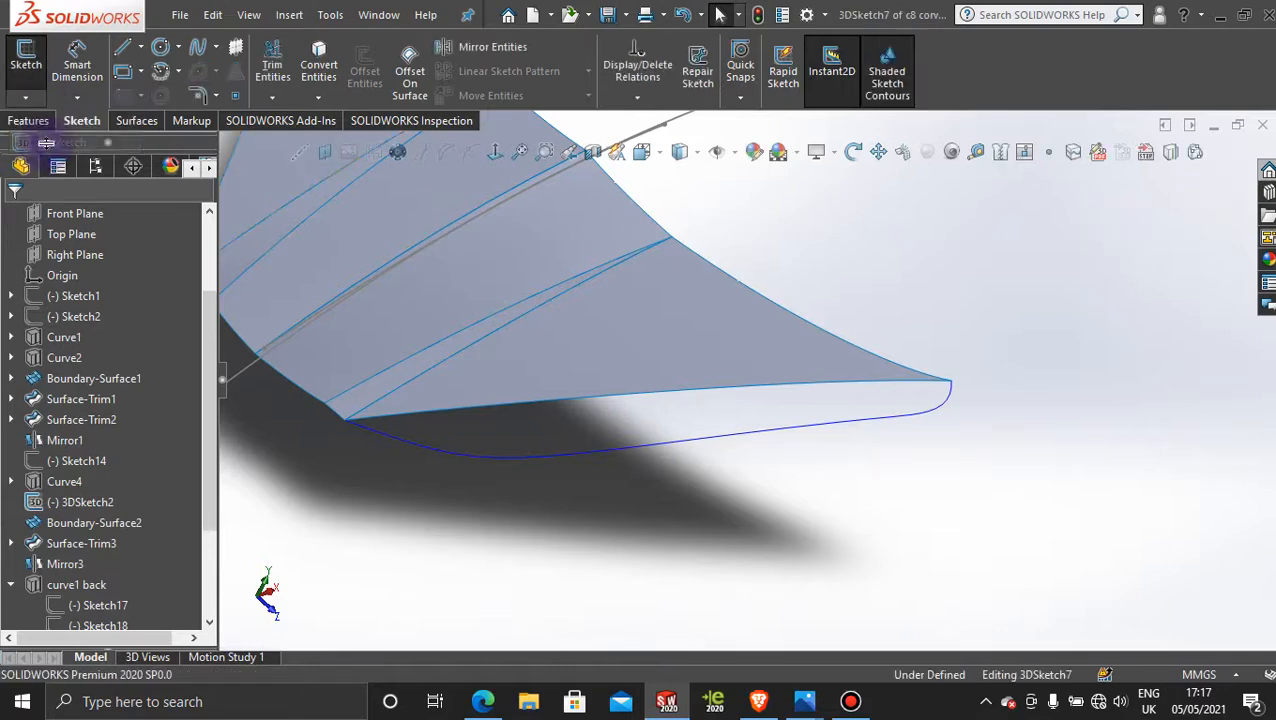
left_click(199, 52)
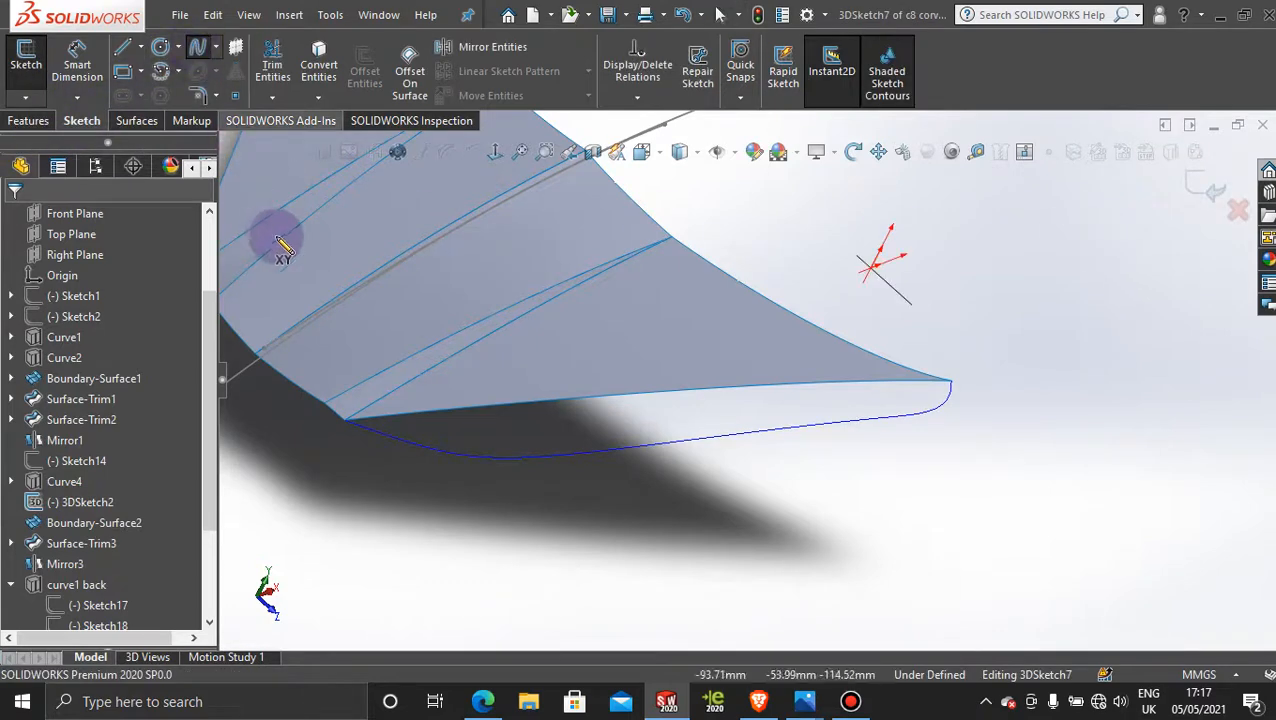
left_click(498, 457)
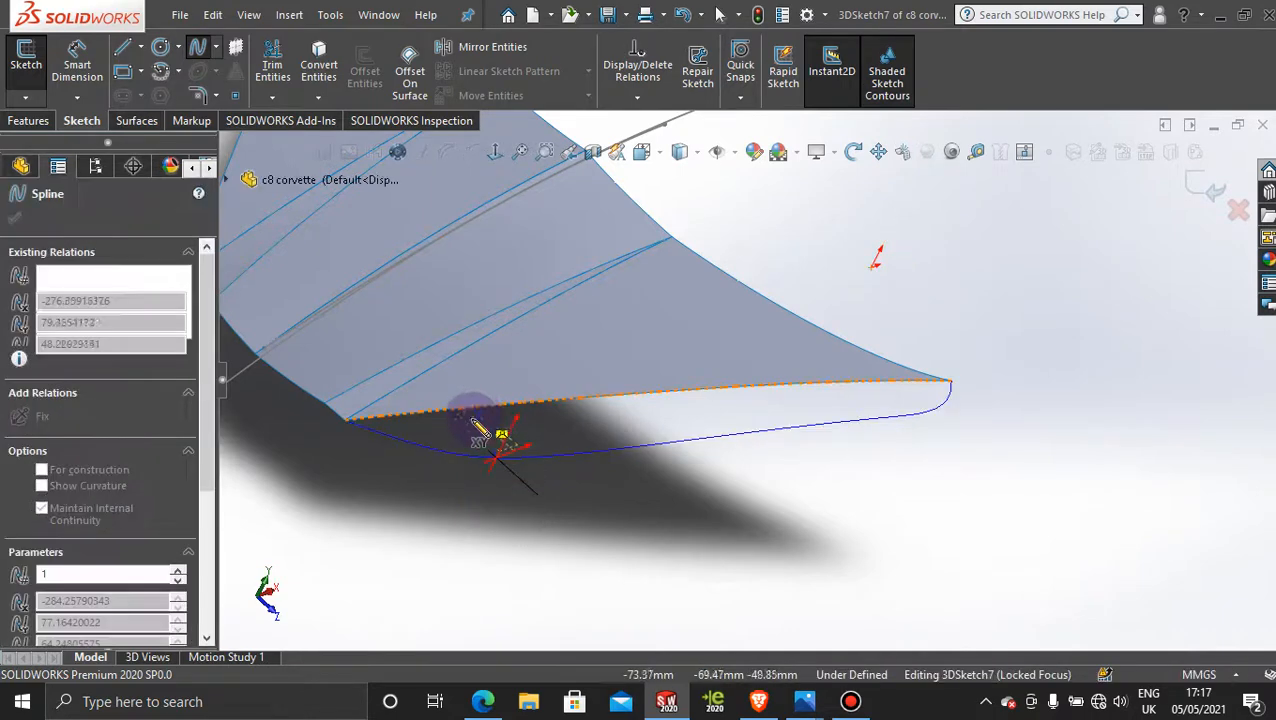
left_click(490, 410)
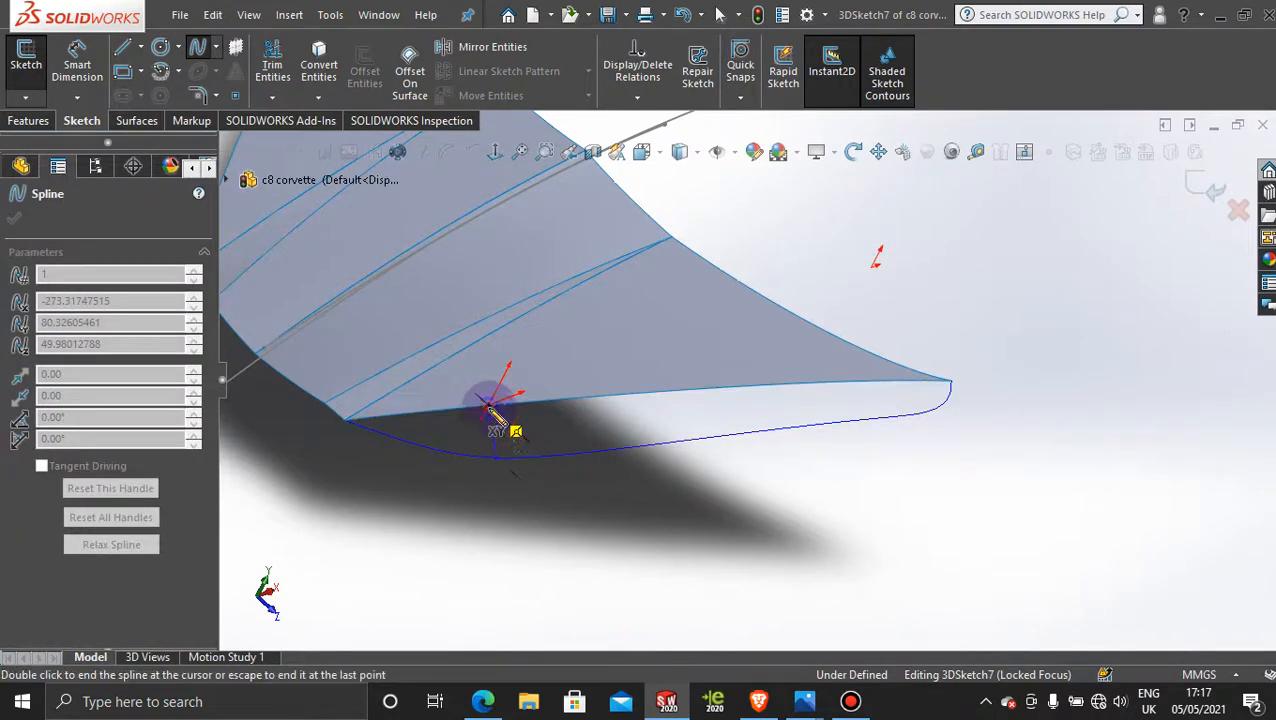
key("Escape")
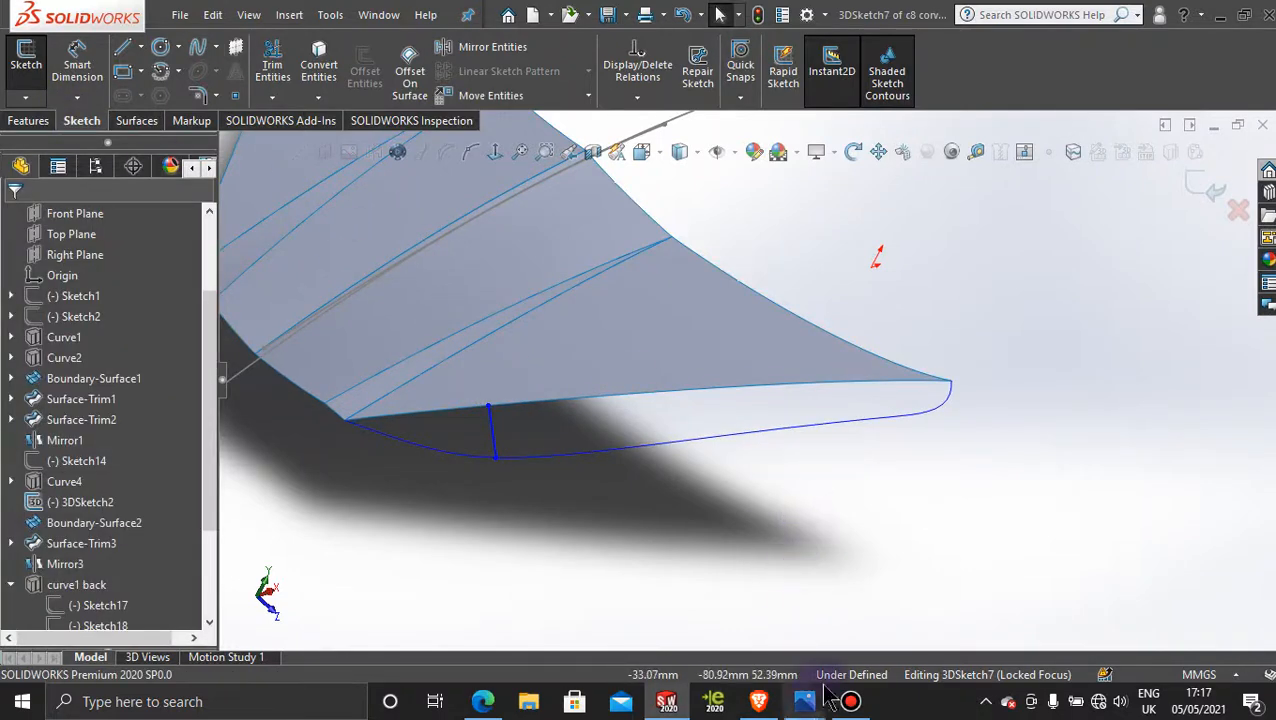
Step: Draw a second two-point spline about 14 mm long from the projected curve to the side hood edge near the rear tip
mouse_move(804, 701)
mouse_move(820, 620)
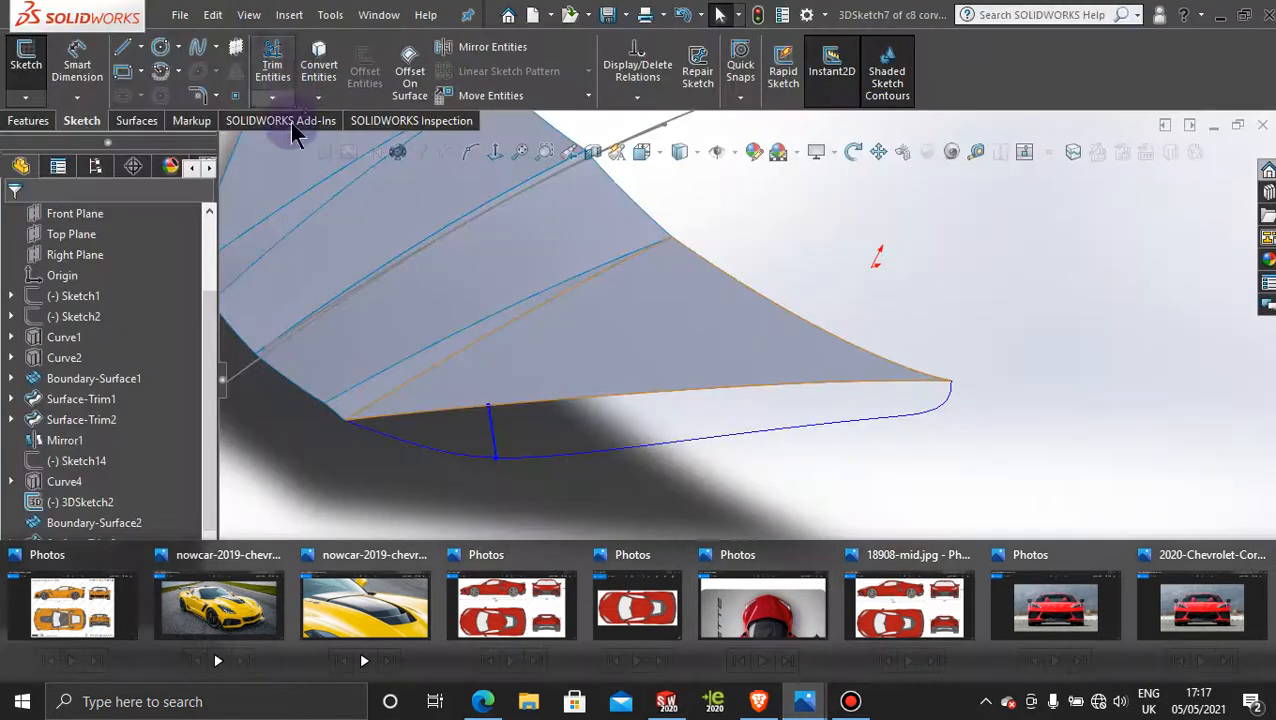
left_click(197, 50)
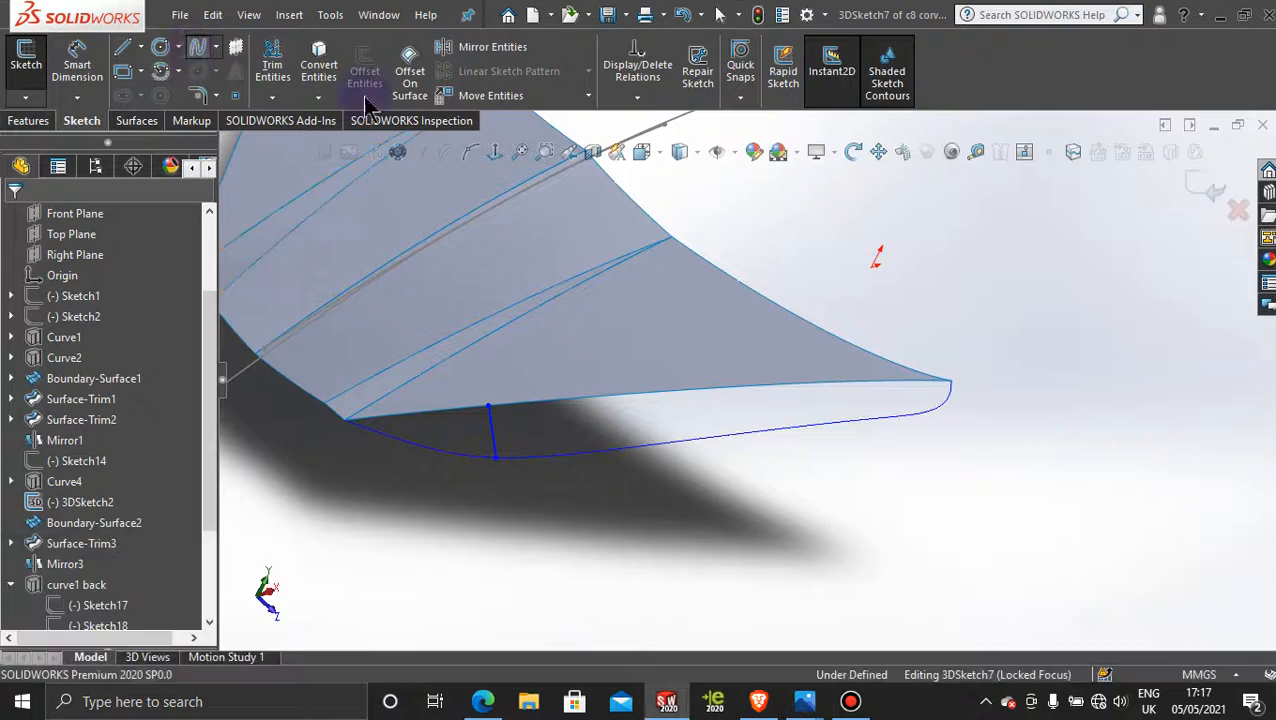
left_click(906, 418)
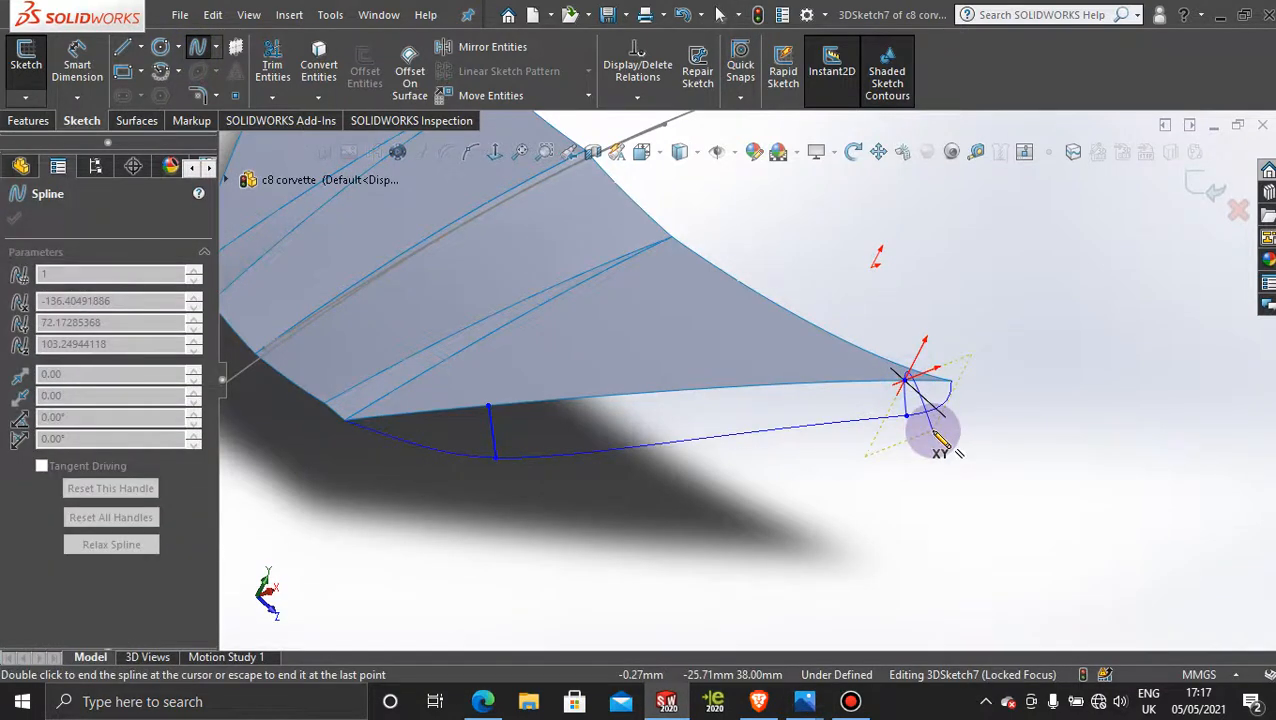
key("Escape")
Step: Bow the front cross spline downward using its tangency handle at the side hood edge
middle_click_drag(808, 488, 706, 447)
key("space")
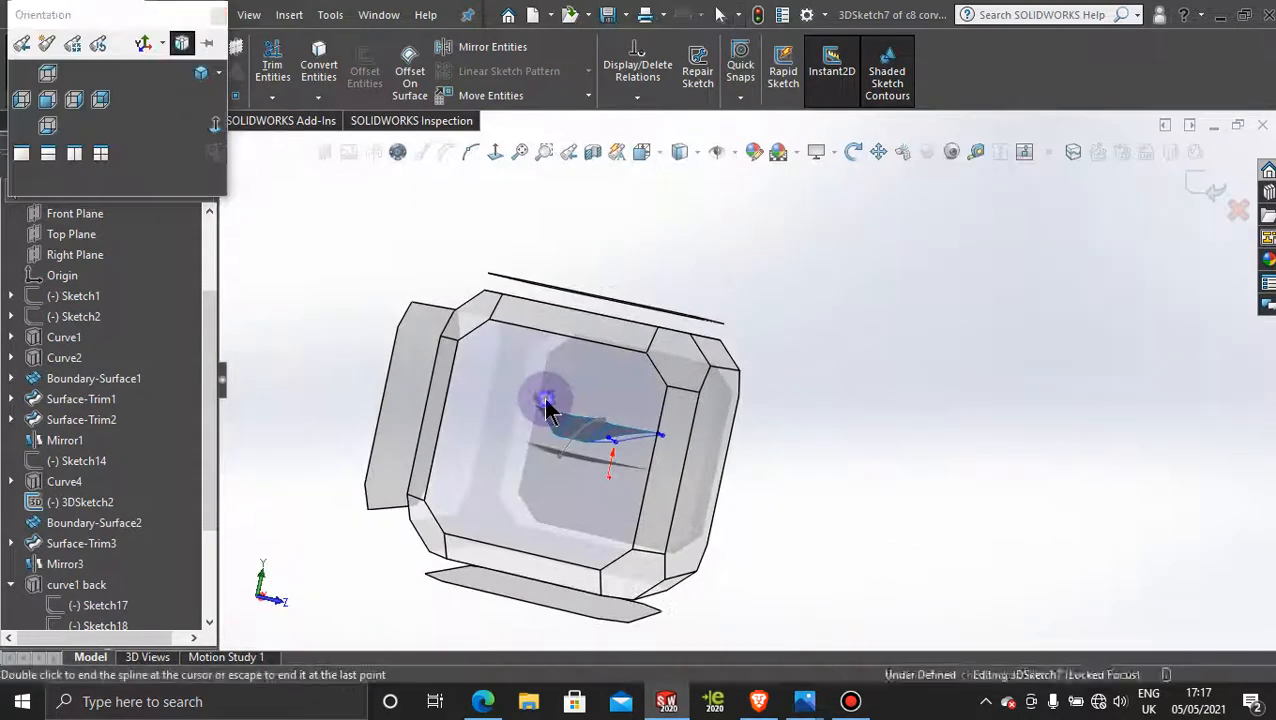
left_click(547, 410)
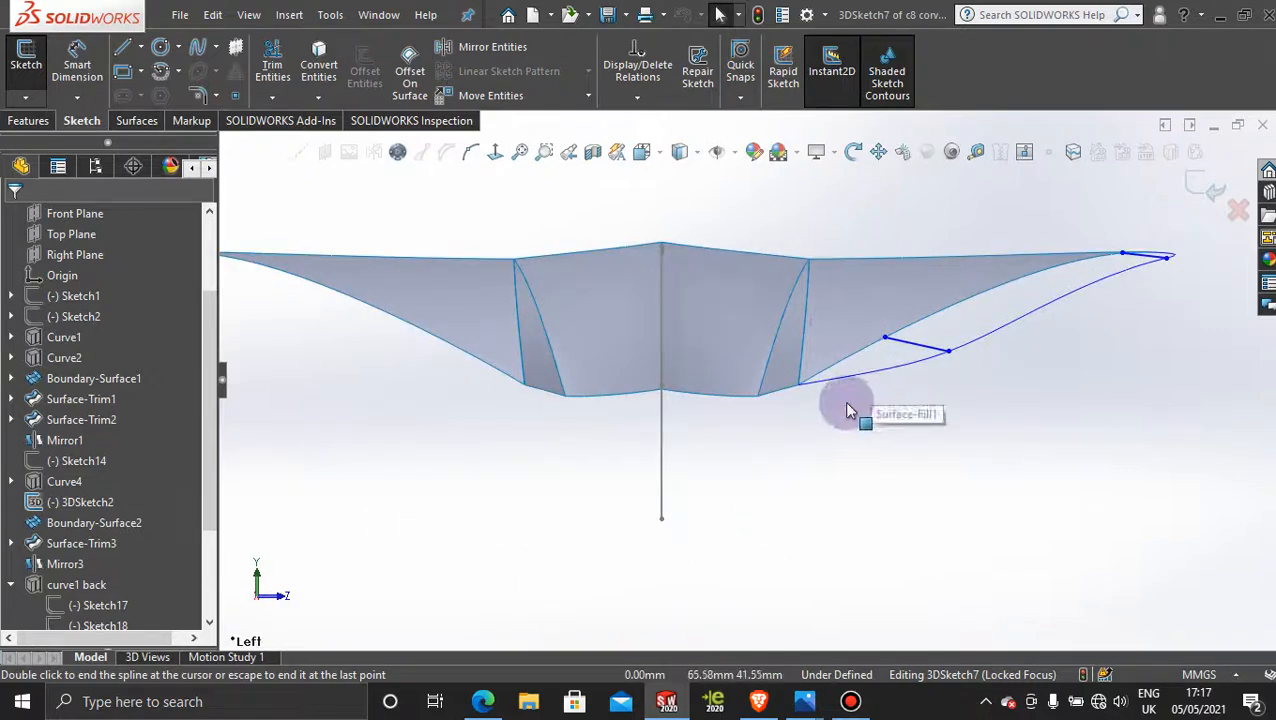
middle_click_drag(846, 405, 880, 370)
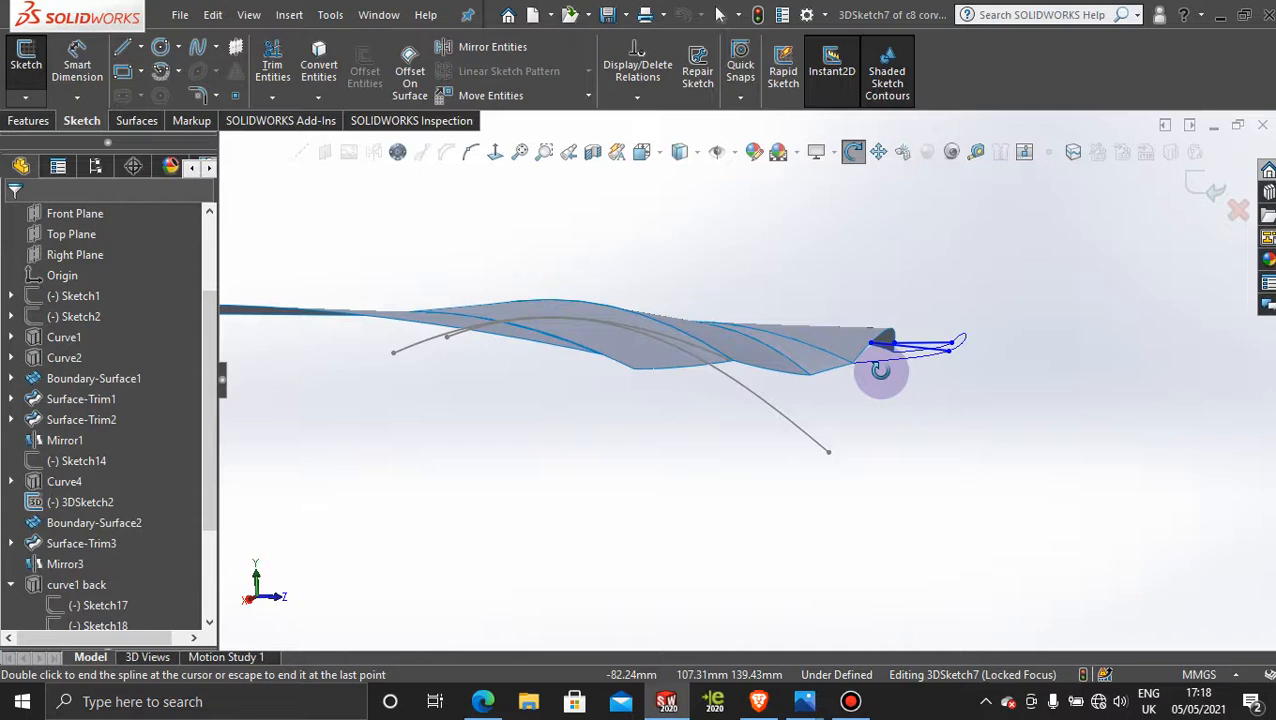
scroll(880, 370, "down", 5)
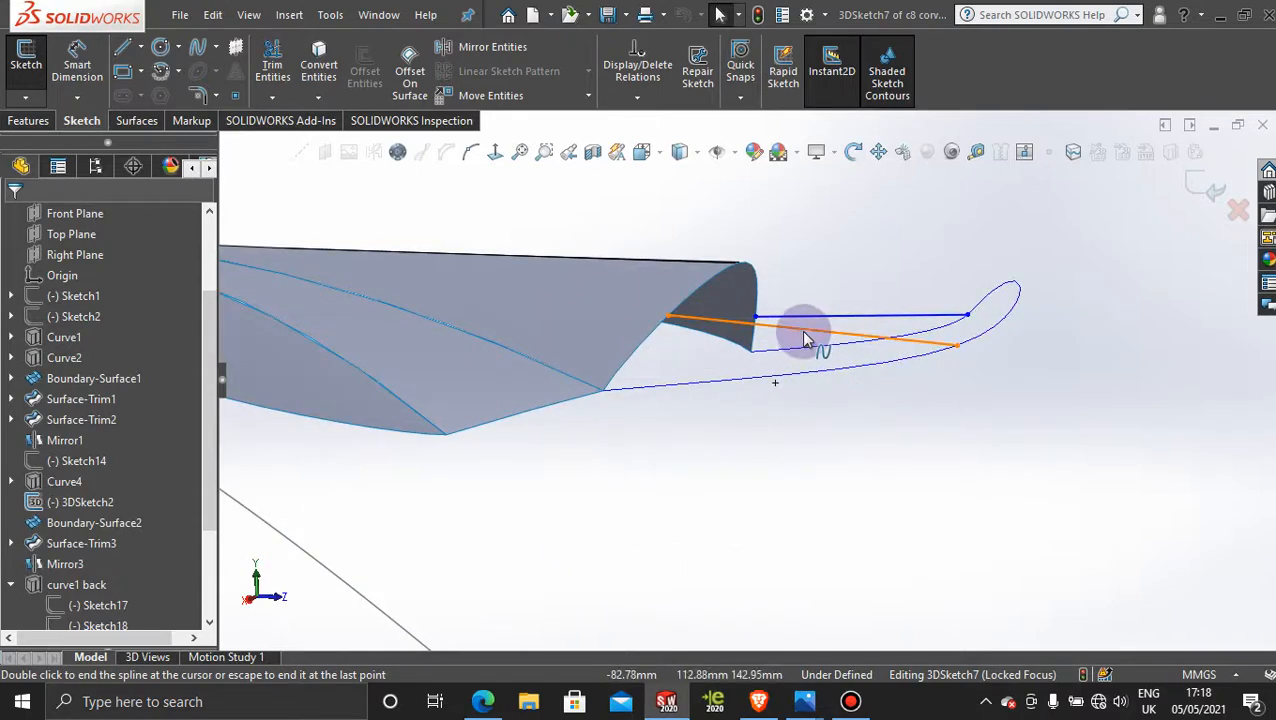
left_click(803, 330)
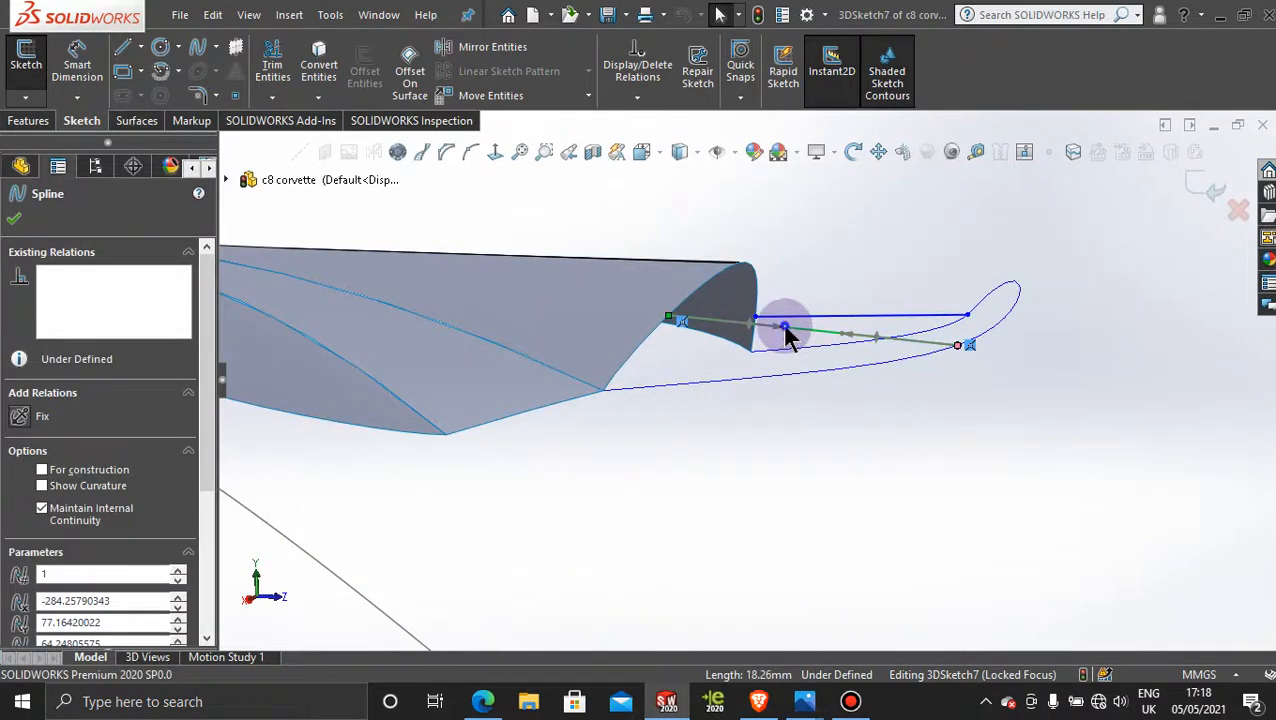
left_click_drag(783, 333, 743, 380)
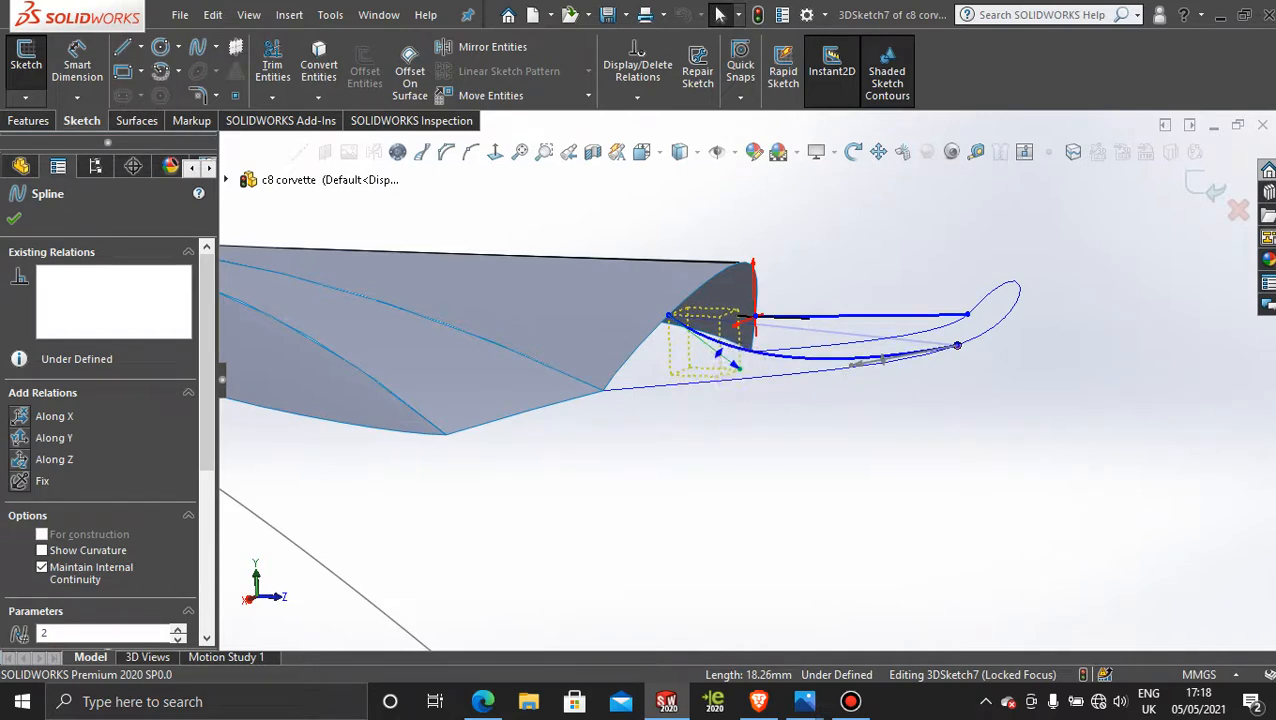
Step: Bow the rear cross spline downward in the same way with its tangency handle at the hood edge
left_click(825, 318)
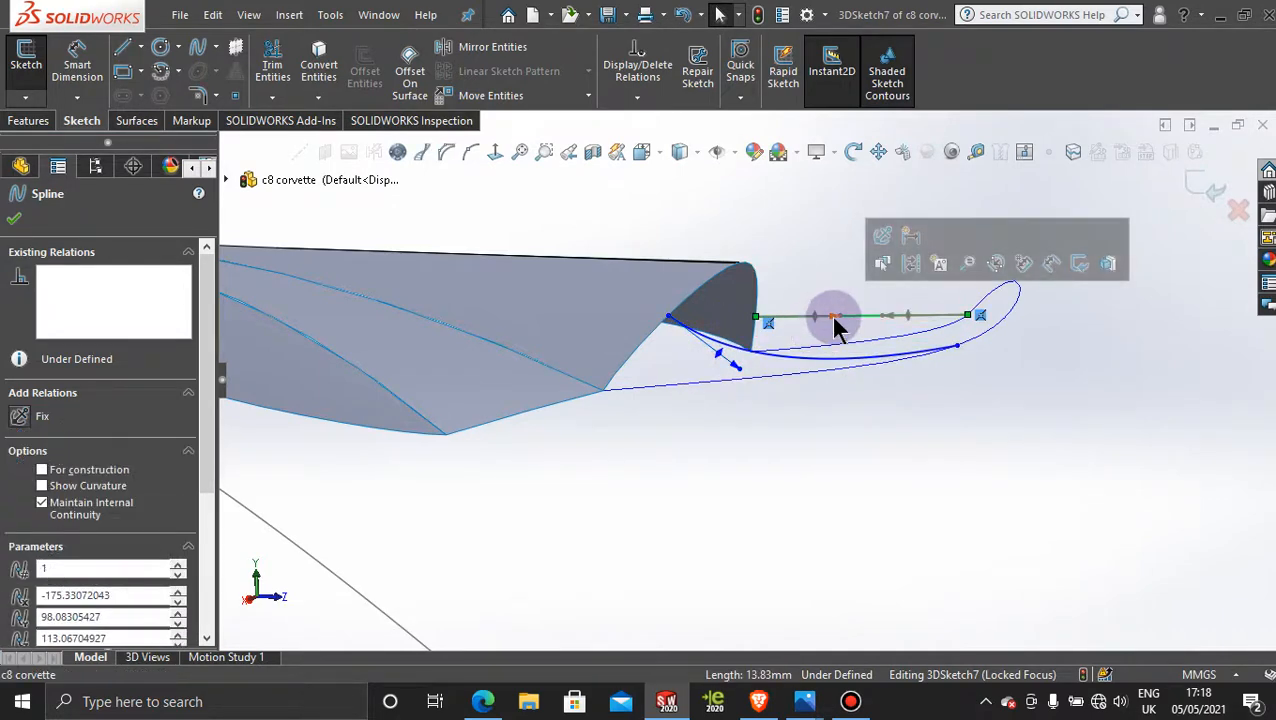
left_click_drag(840, 316, 837, 351)
middle_click_drag(840, 360, 712, 524)
scroll(995, 505, "up", 5)
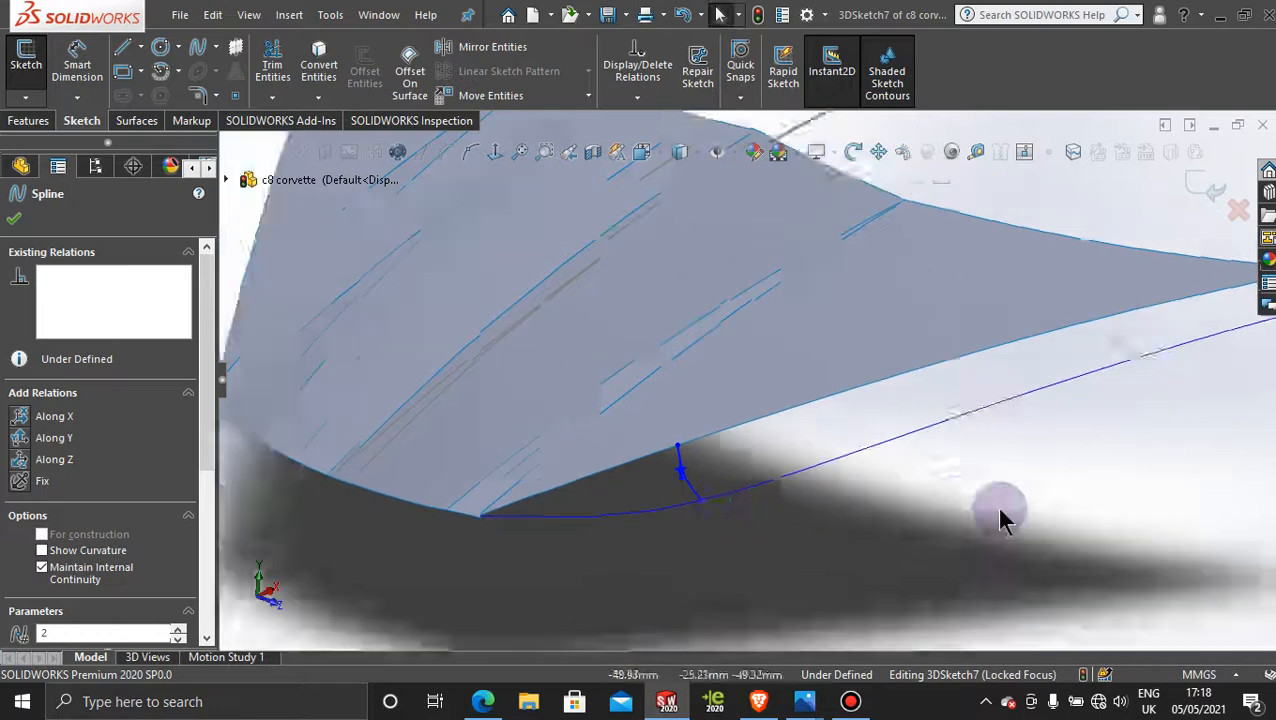
scroll(1014, 377, "down", 3)
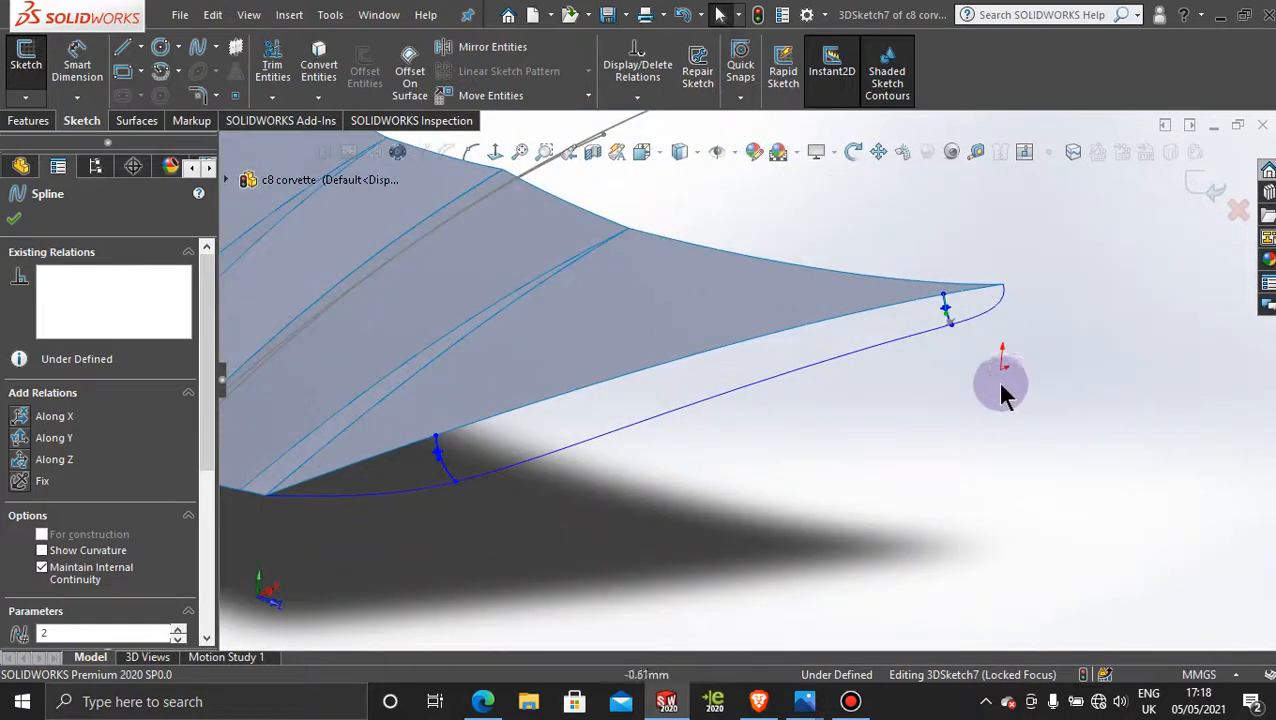
Step: Finish the 3D sketch and start a boundary surface with the projected curve and the side hood edge as Direction 1
left_click(1200, 186)
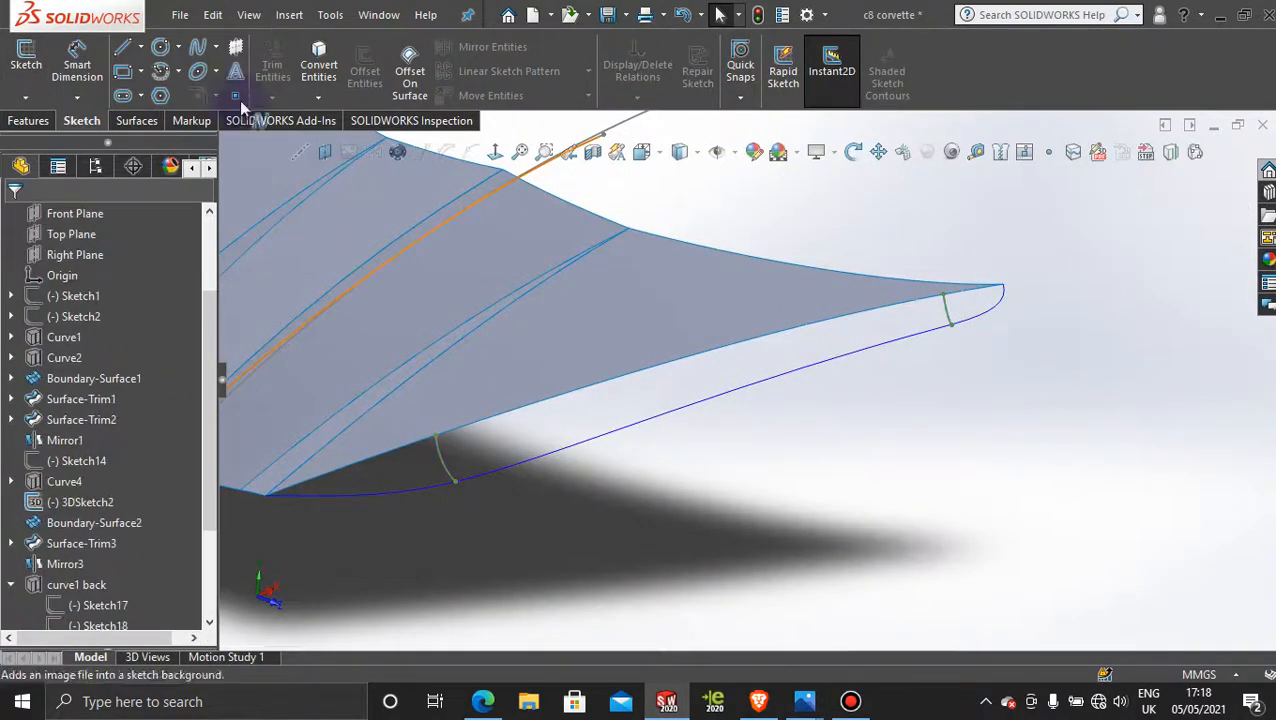
left_click(137, 120)
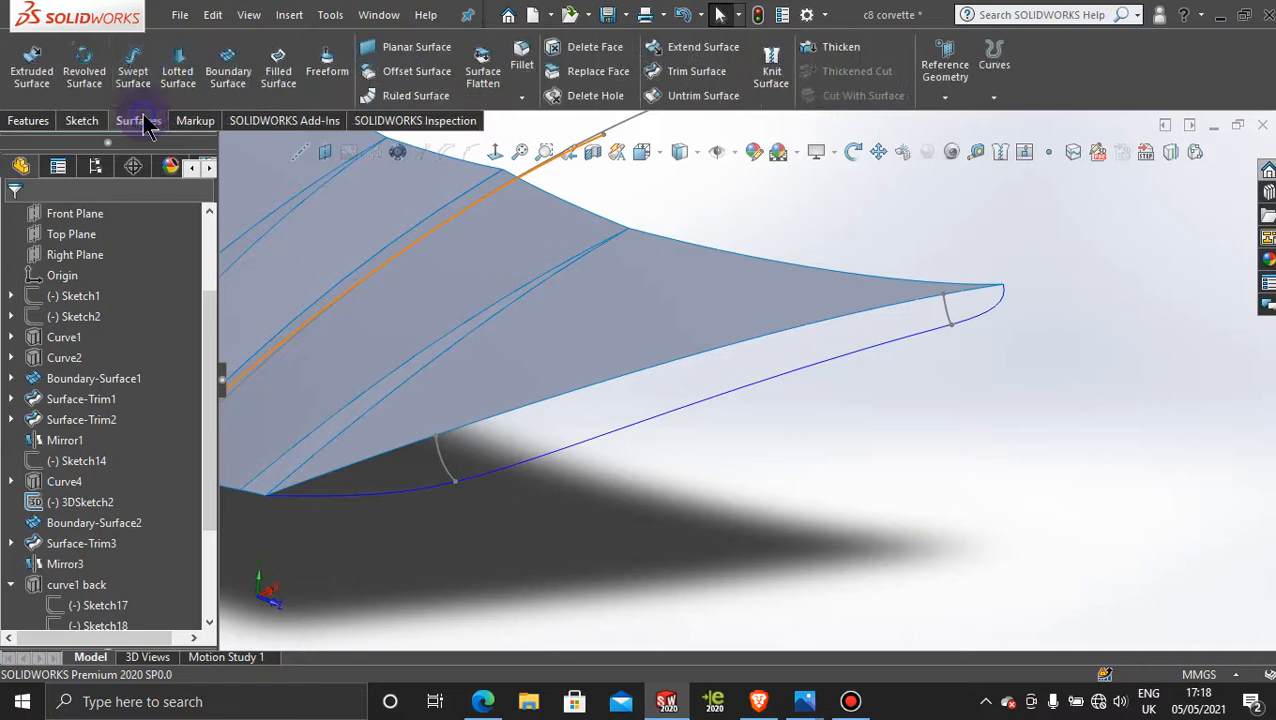
left_click(226, 70)
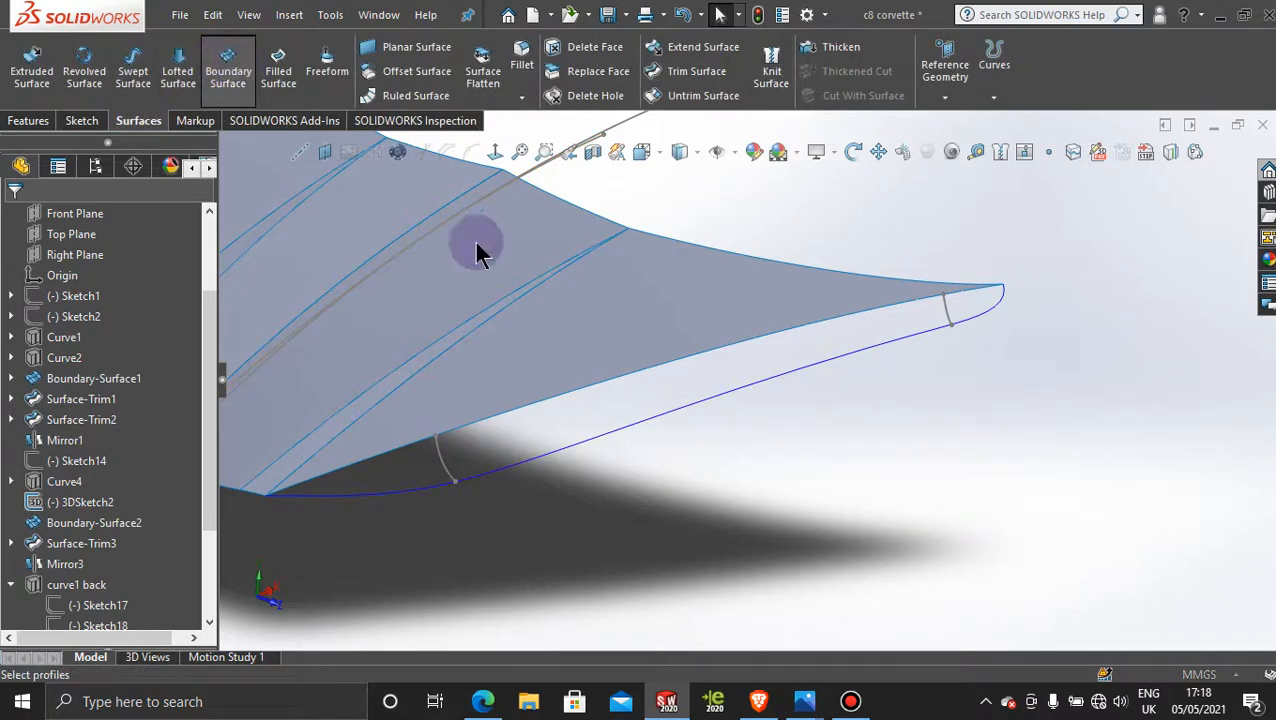
left_click(716, 405)
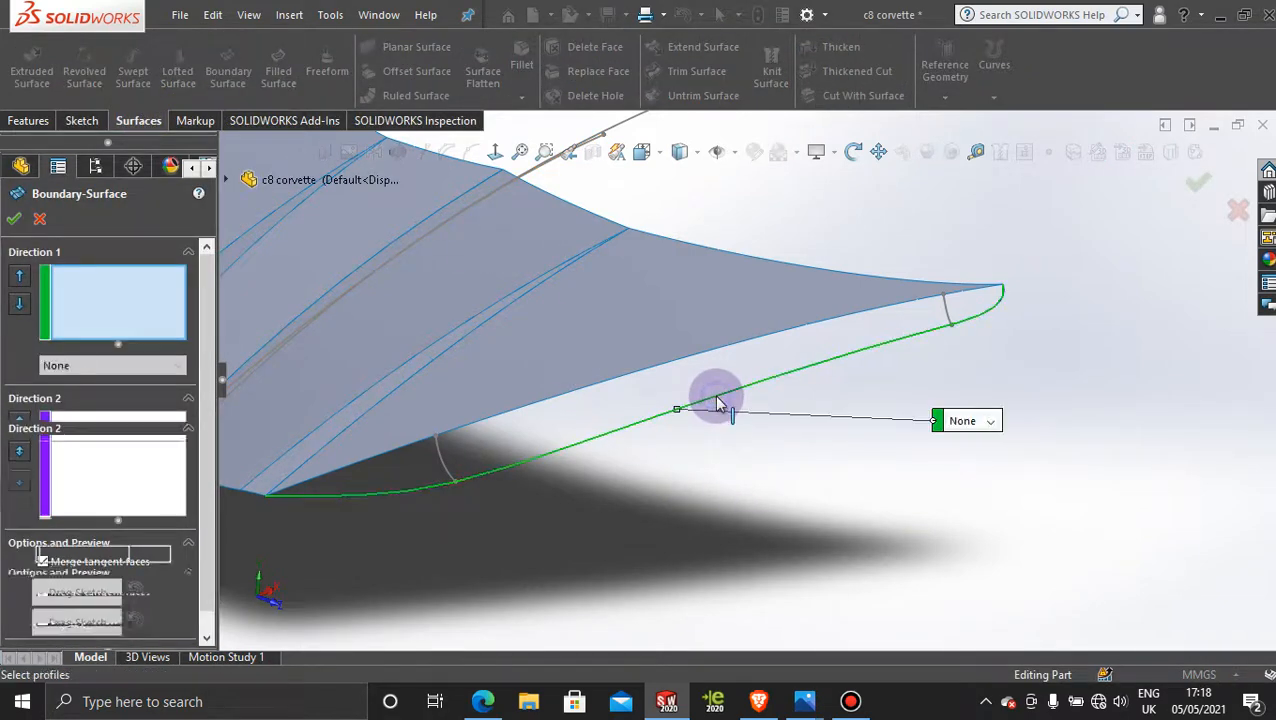
left_click(666, 361)
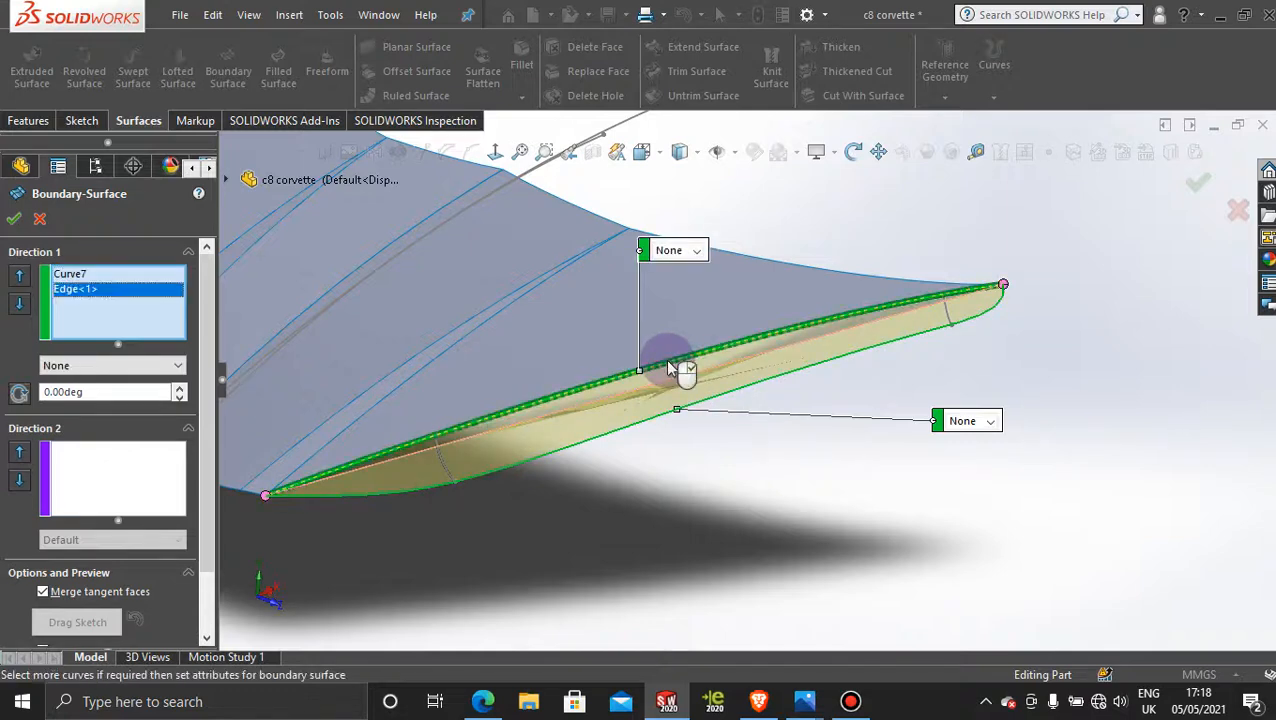
middle_click_drag(689, 490, 636, 518)
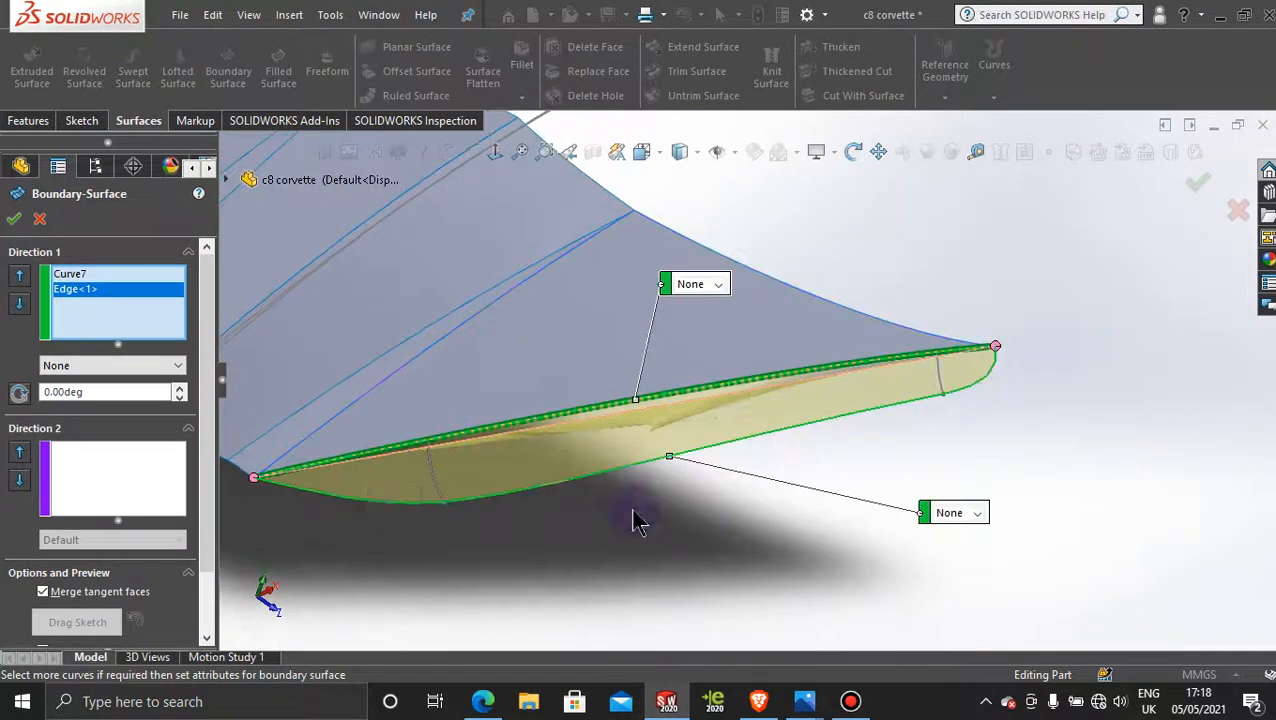
Step: Add the front and rear cross splines as separate Direction 2 curves and create the boundary surface
left_click(160, 478)
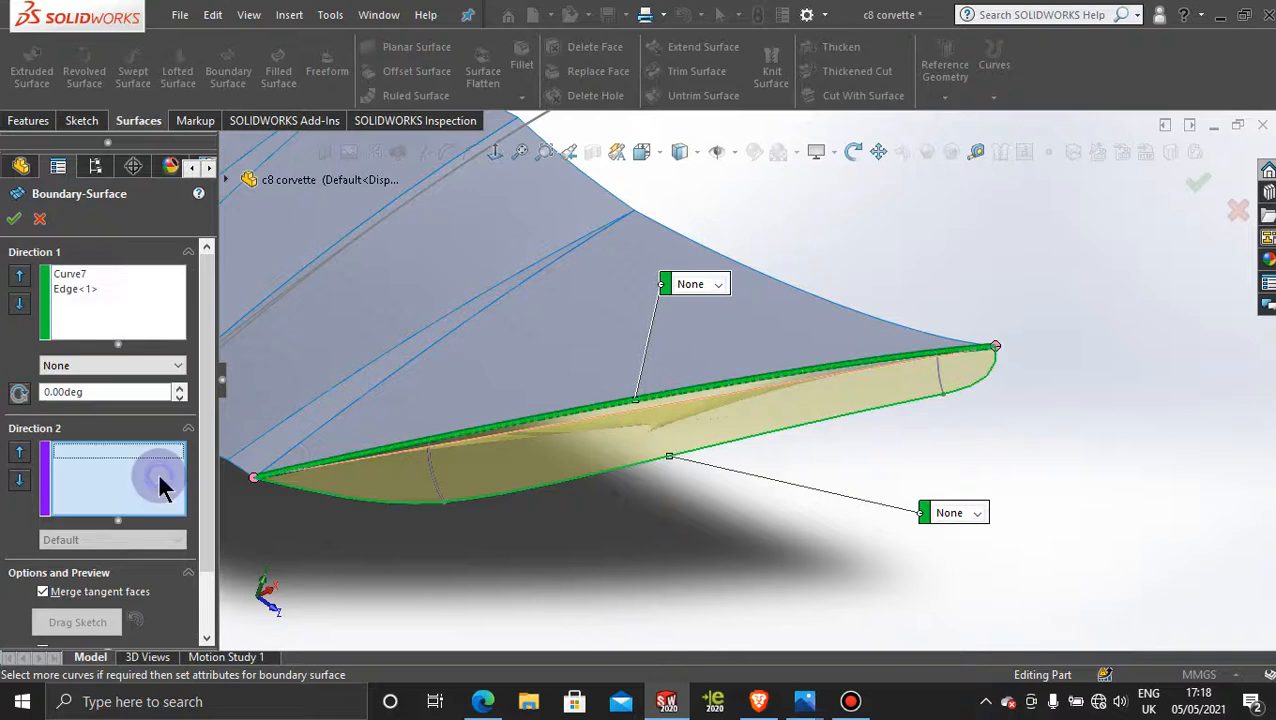
left_click(431, 463)
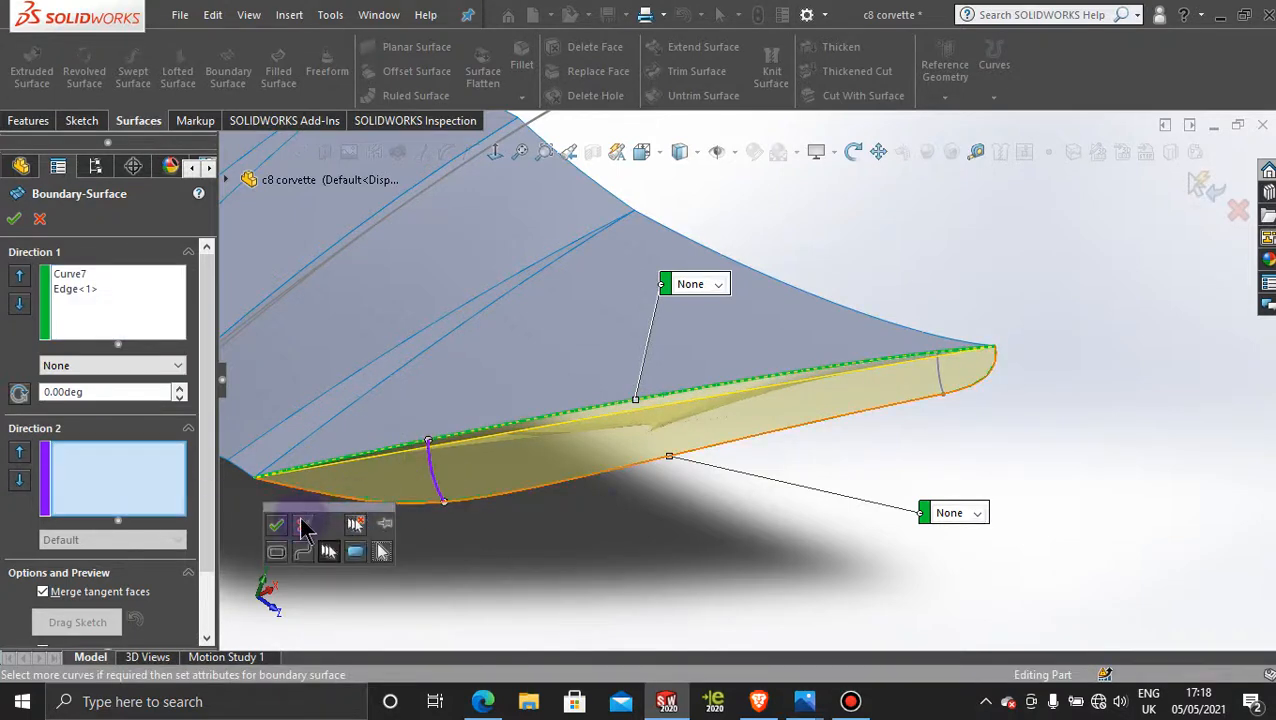
left_click(277, 527)
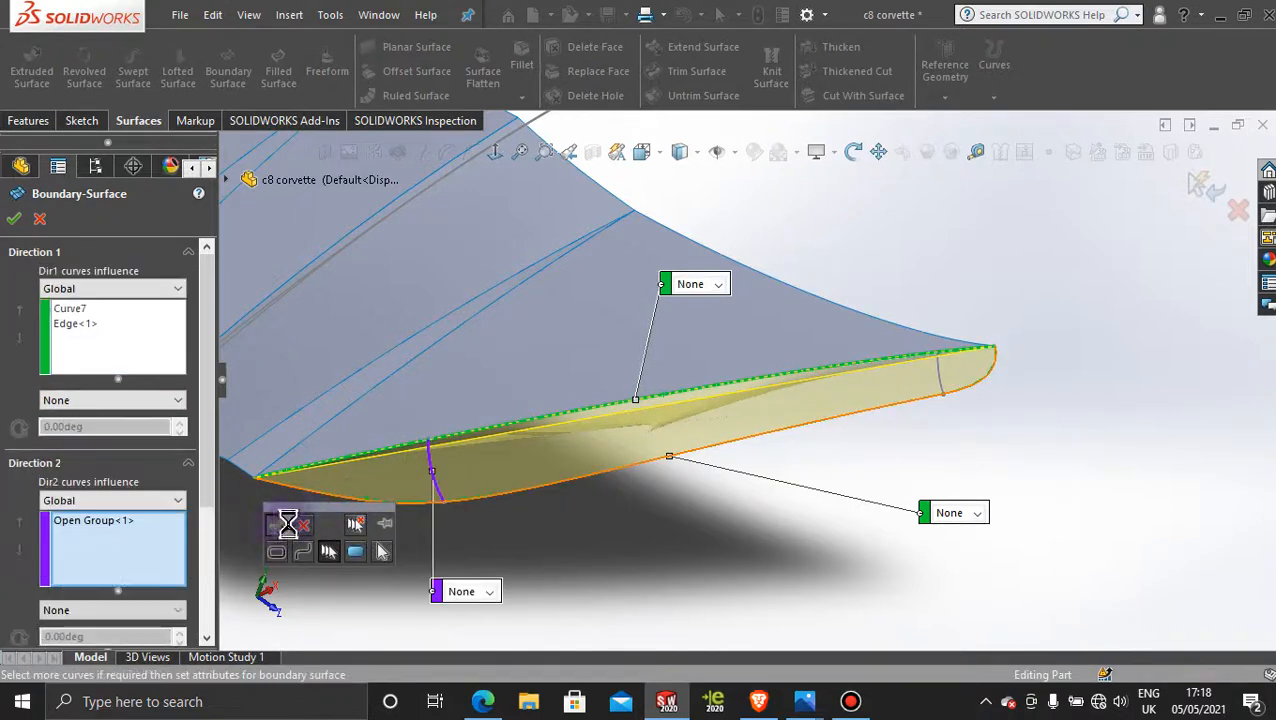
left_click(940, 378)
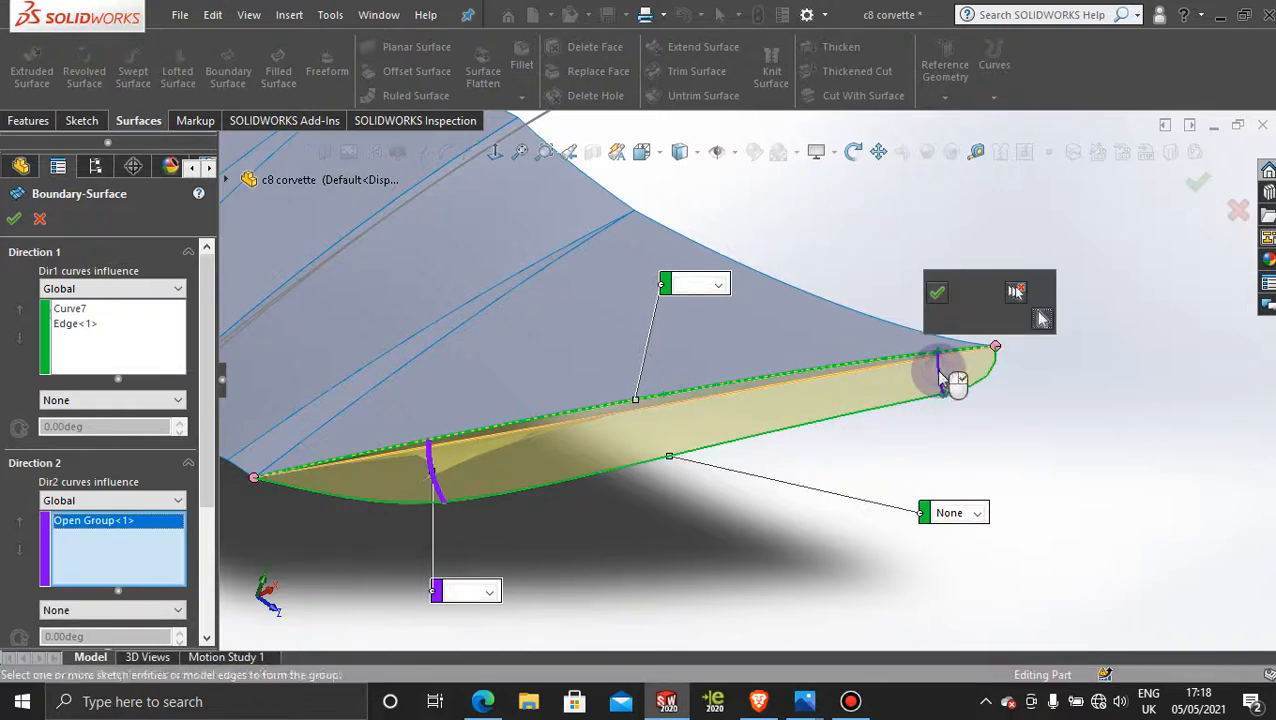
left_click(936, 295)
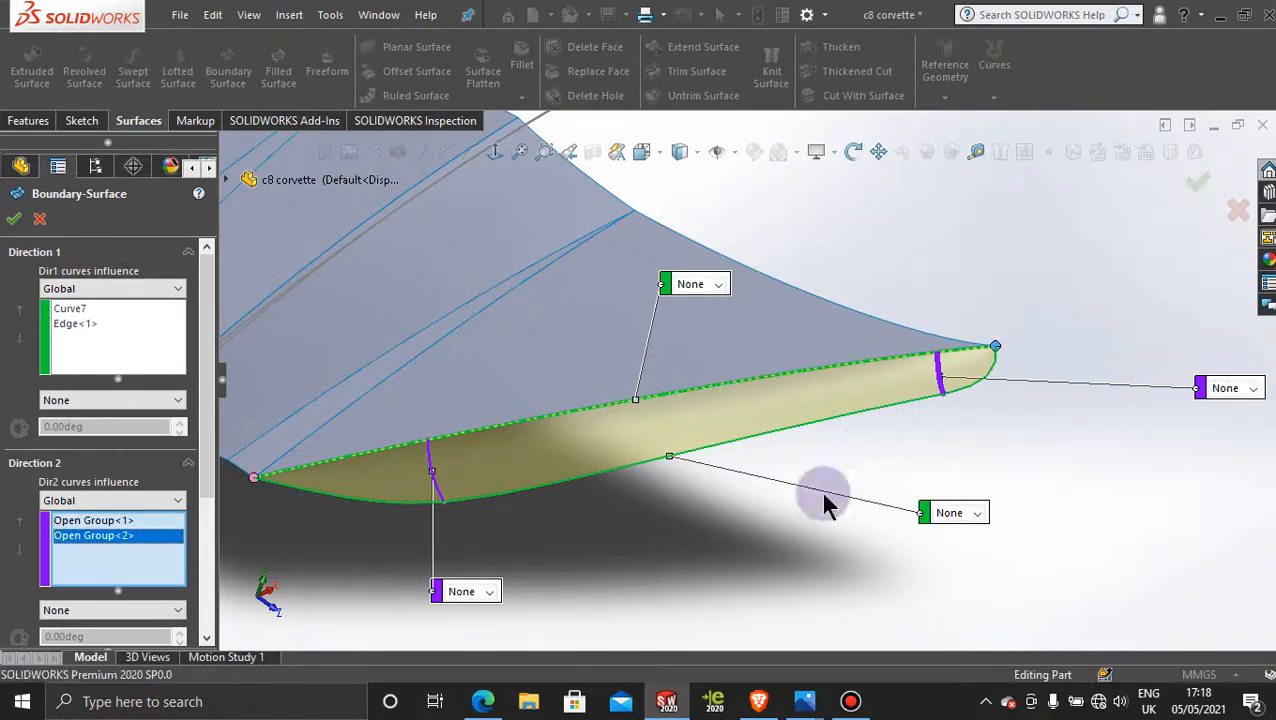
middle_click_drag(705, 535, 665, 563)
scroll(608, 540, "down", 4)
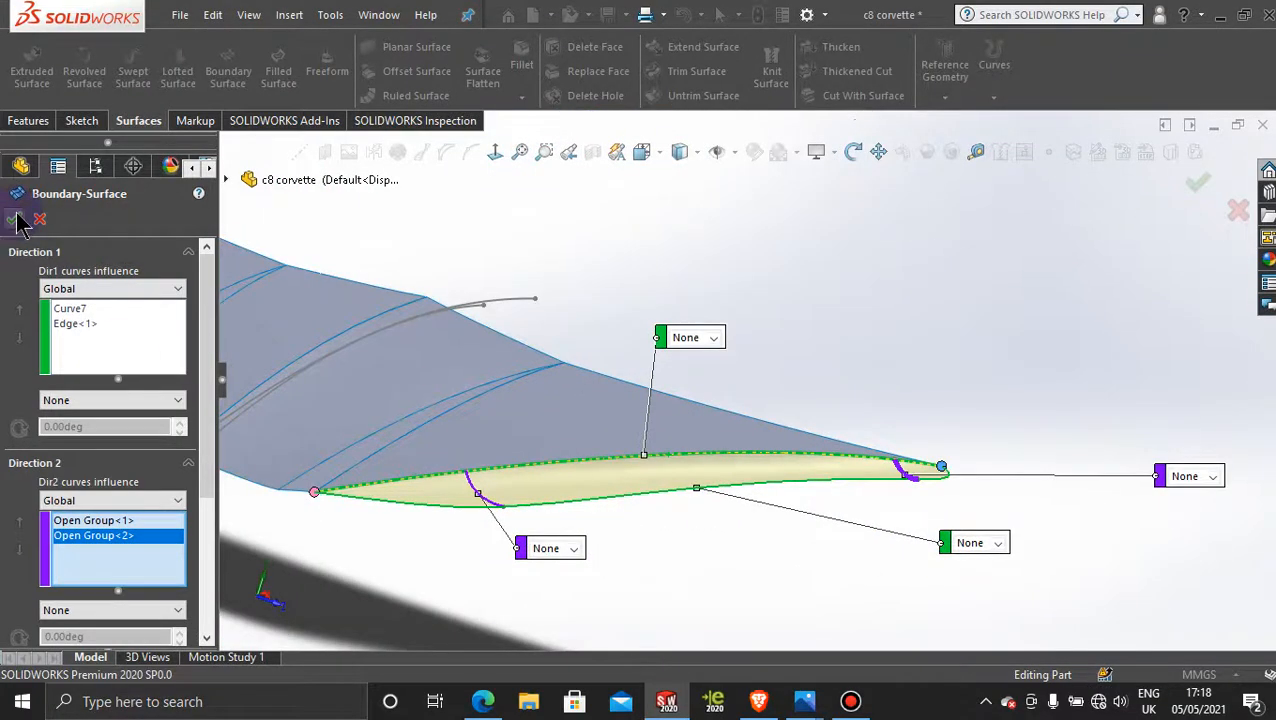
left_click(12, 219)
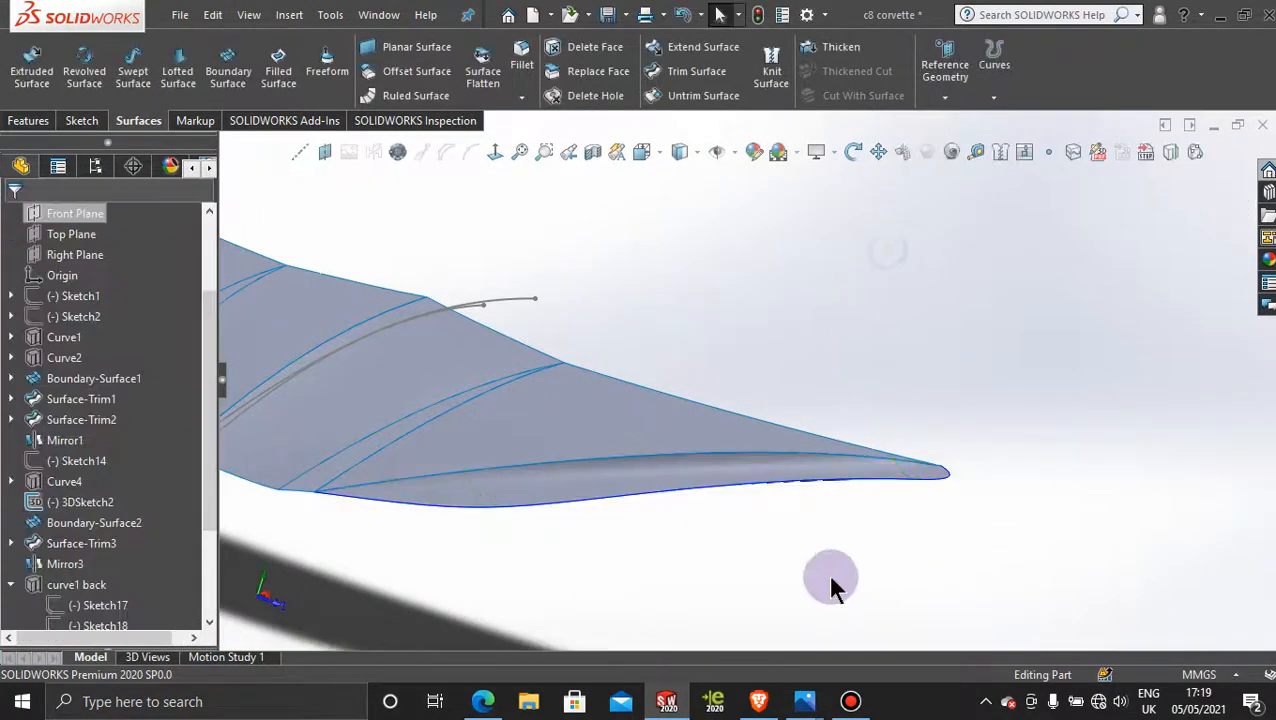
Step: Hide the sketch whose curve runs lengthwise along the middle of the hood
middle_click_drag(706, 578, 812, 570)
left_click_drag(778, 444, 771, 497)
middle_click_drag(771, 497, 794, 512)
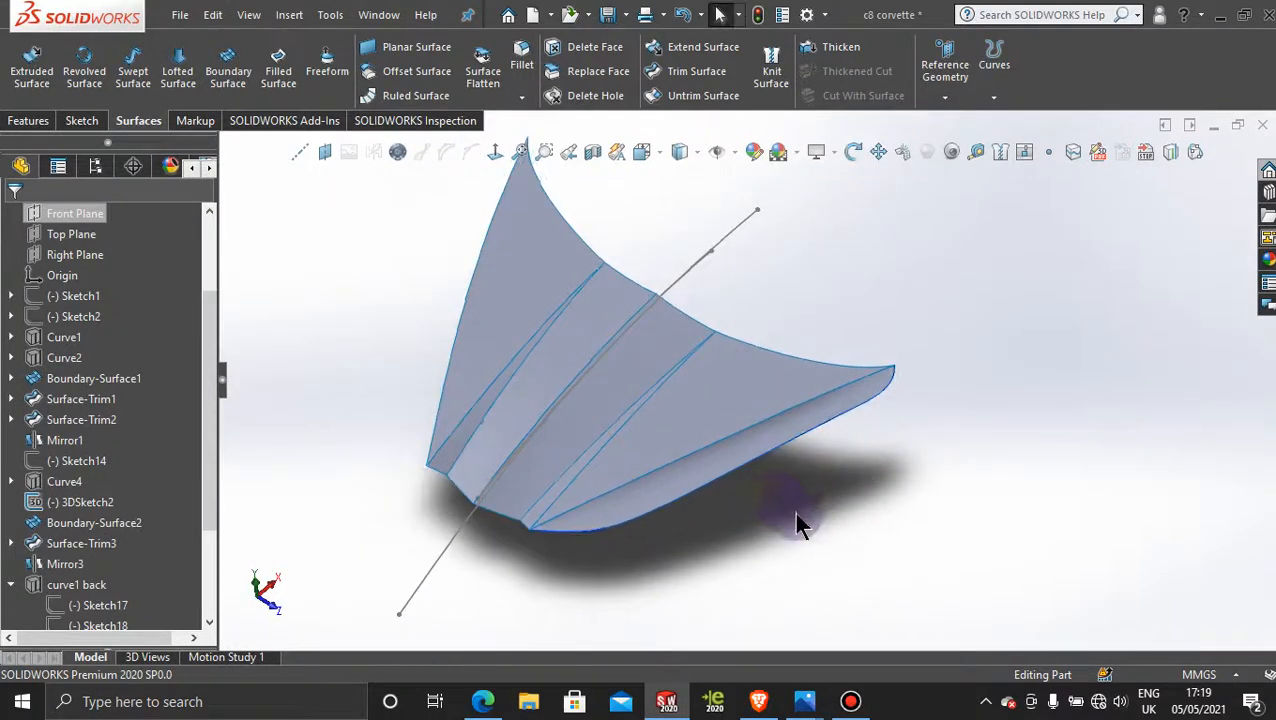
scroll(794, 512, "up", 4)
scroll(695, 322, "down", 3)
scroll(690, 472, "up", 3)
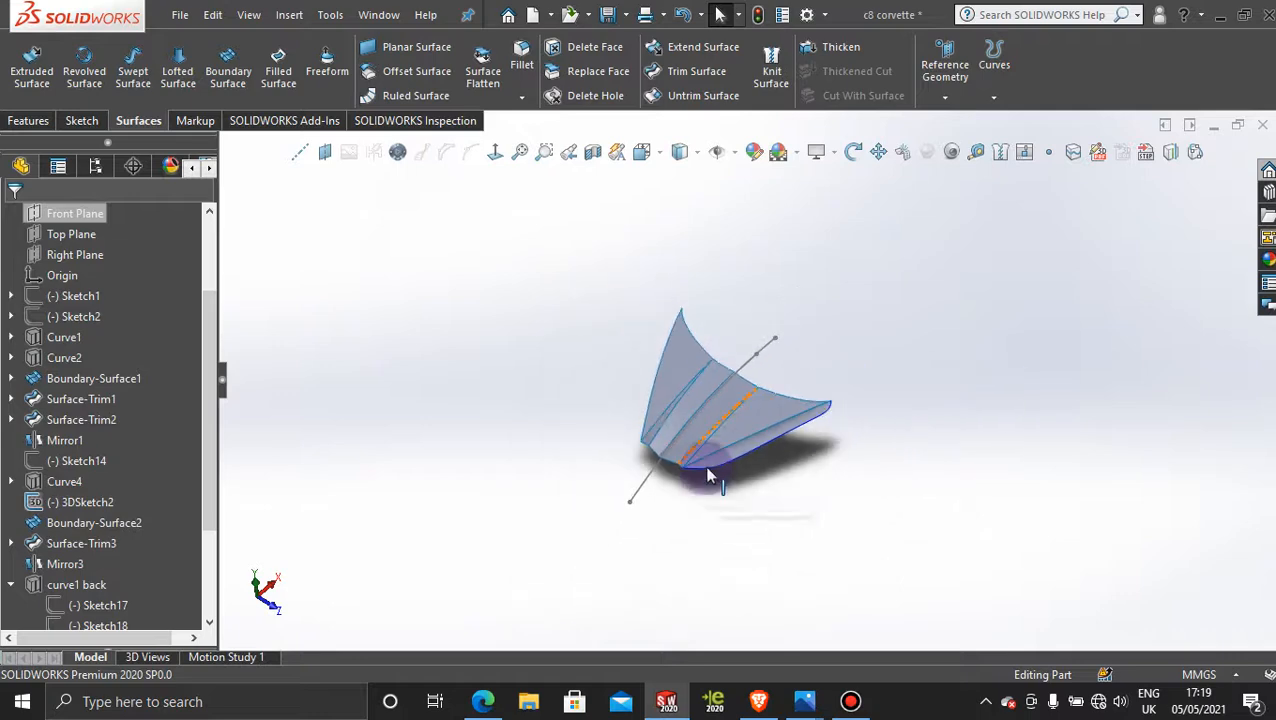
right_click(762, 343)
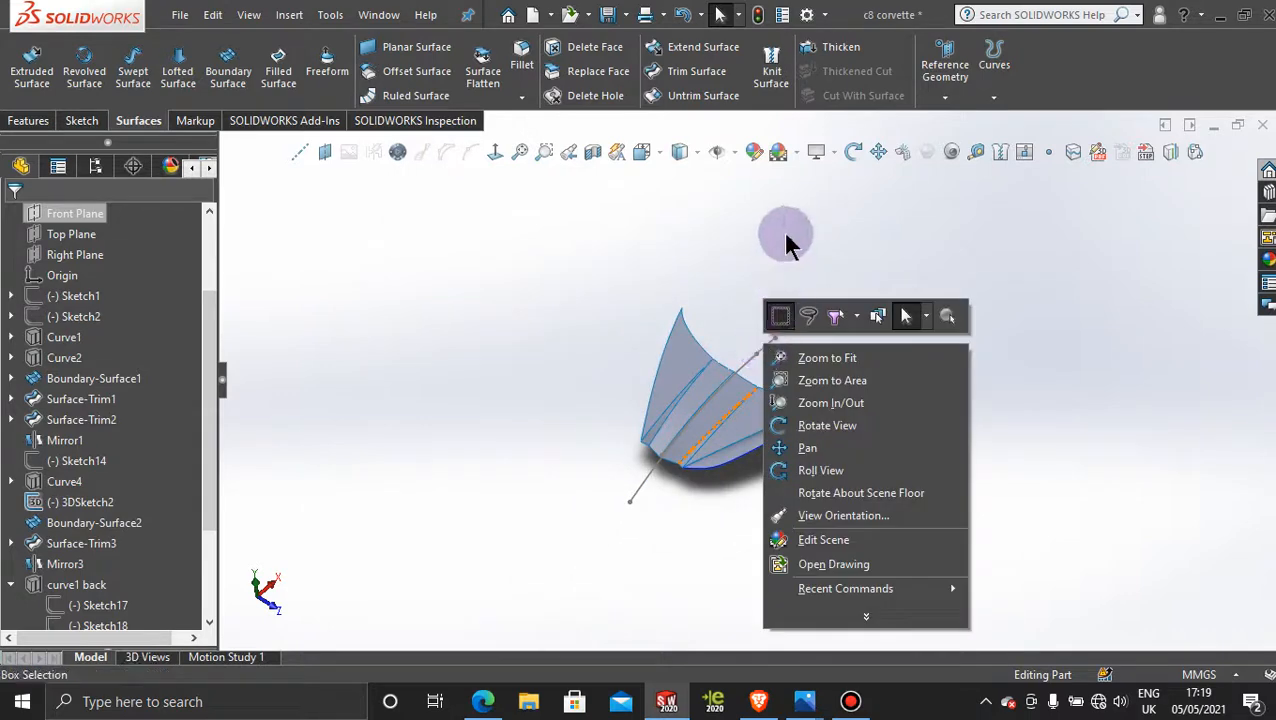
left_click(786, 236)
right_click(754, 368)
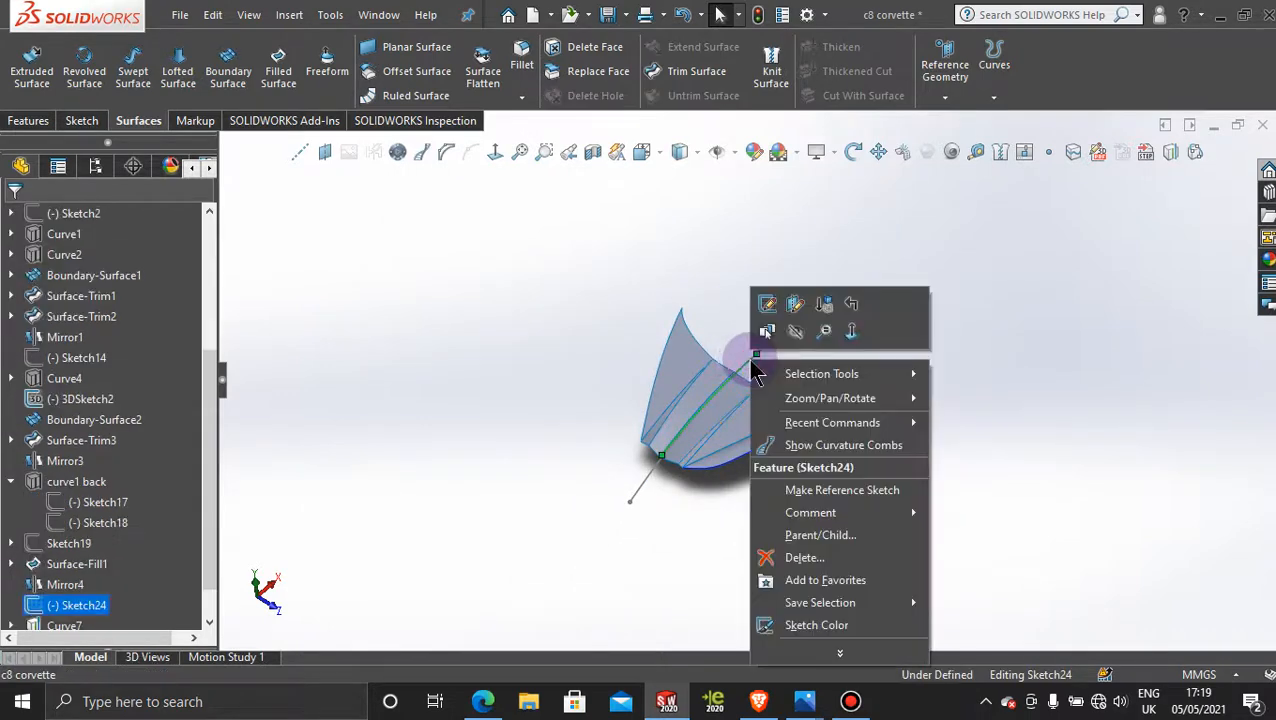
left_click(789, 331)
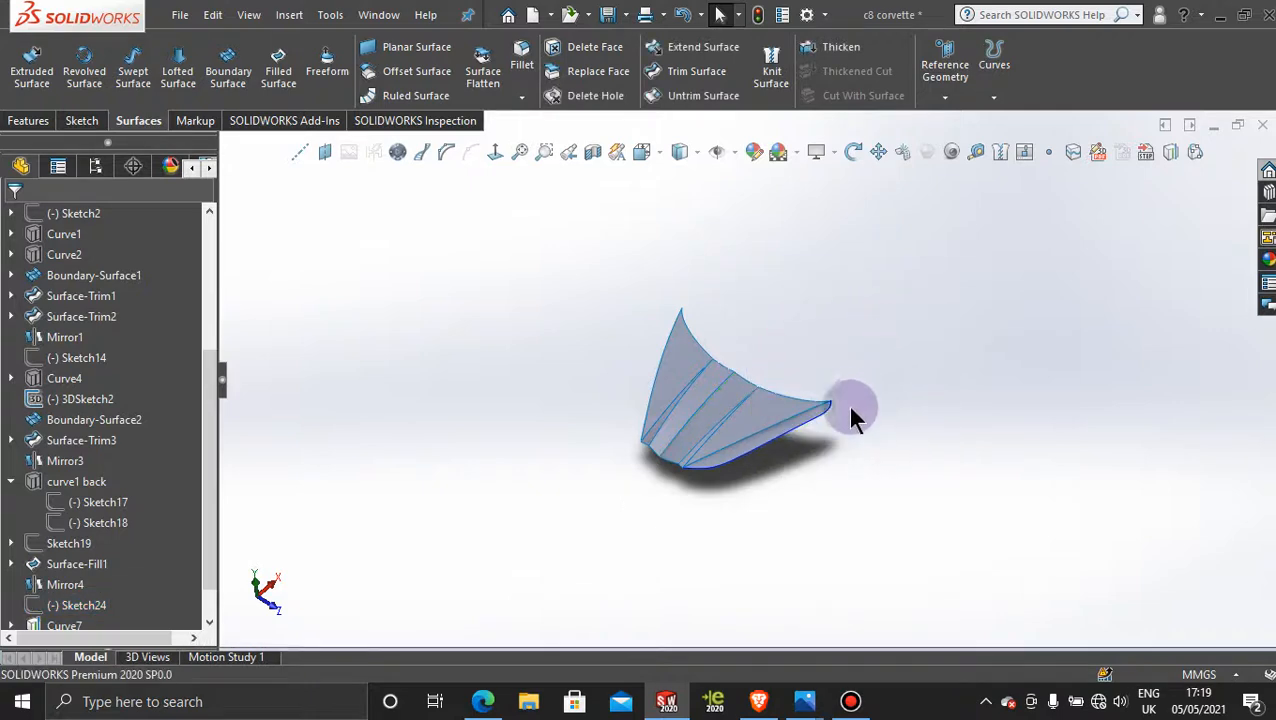
Step: Mirror the new side boundary surface body about the Front Plane to the opposite side of the hood
scroll(721, 347, "down", 3)
scroll(749, 419, "up", 2)
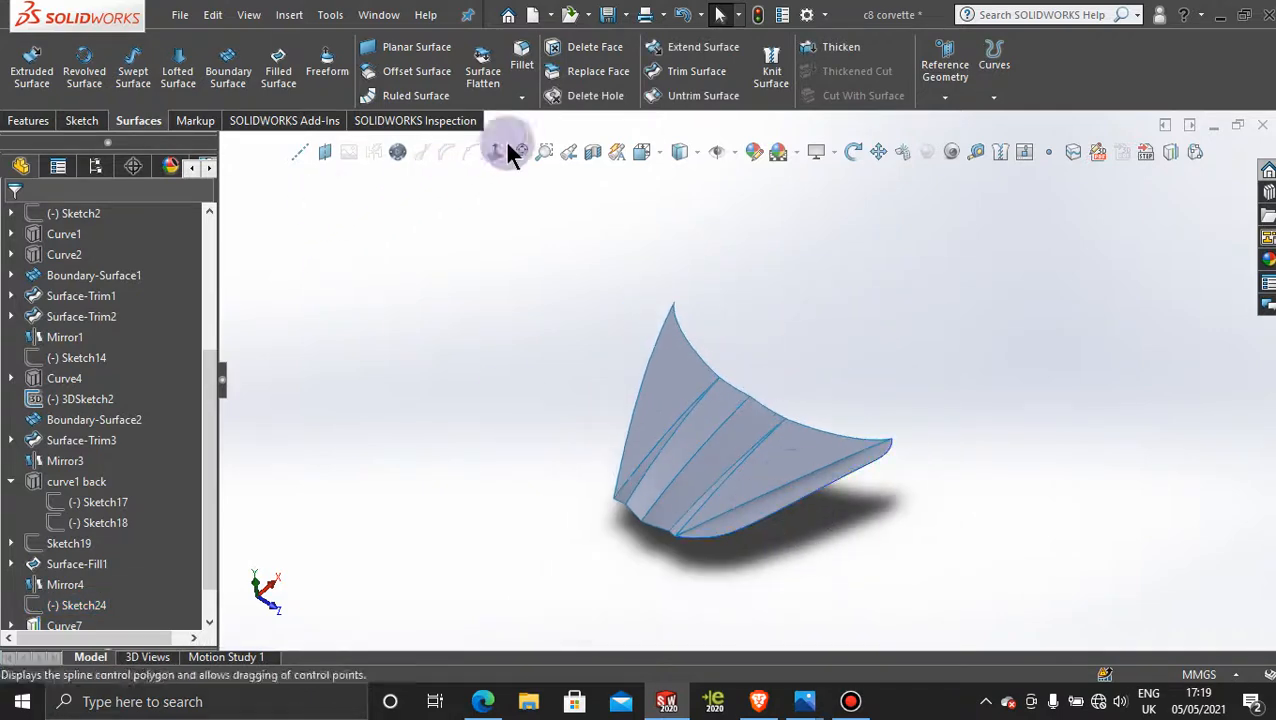
left_click(22, 120)
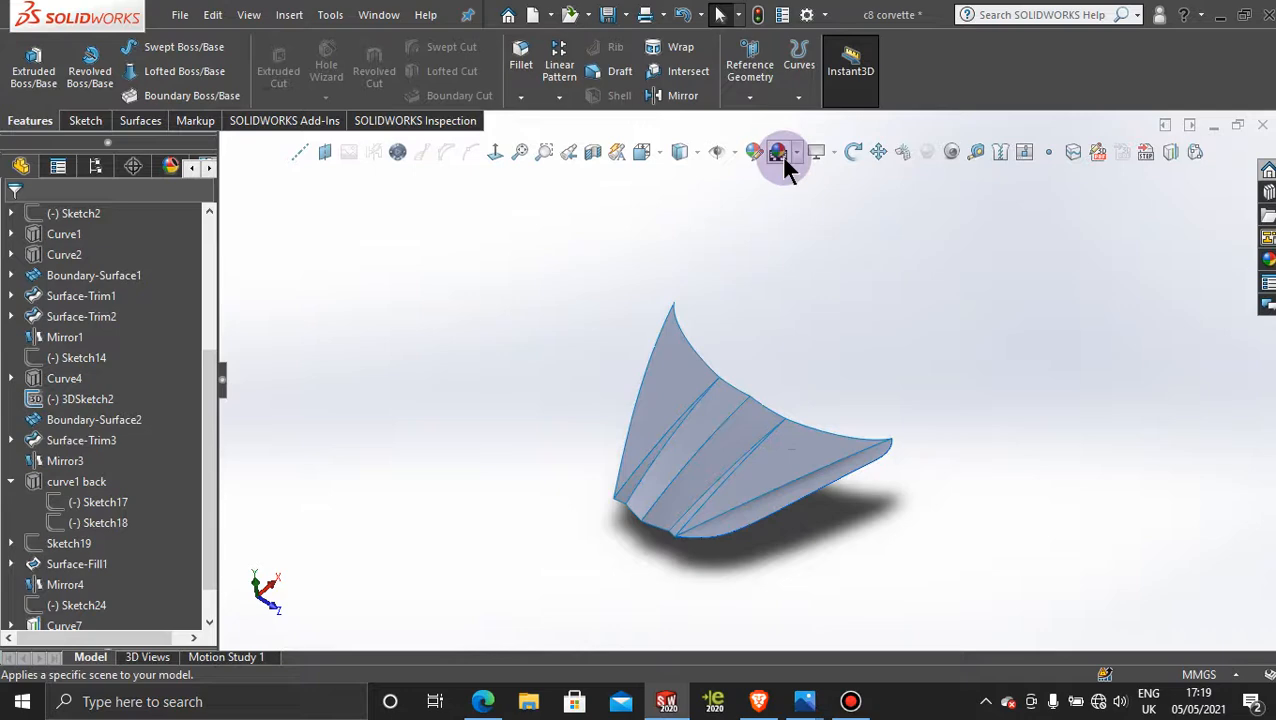
left_click(677, 95)
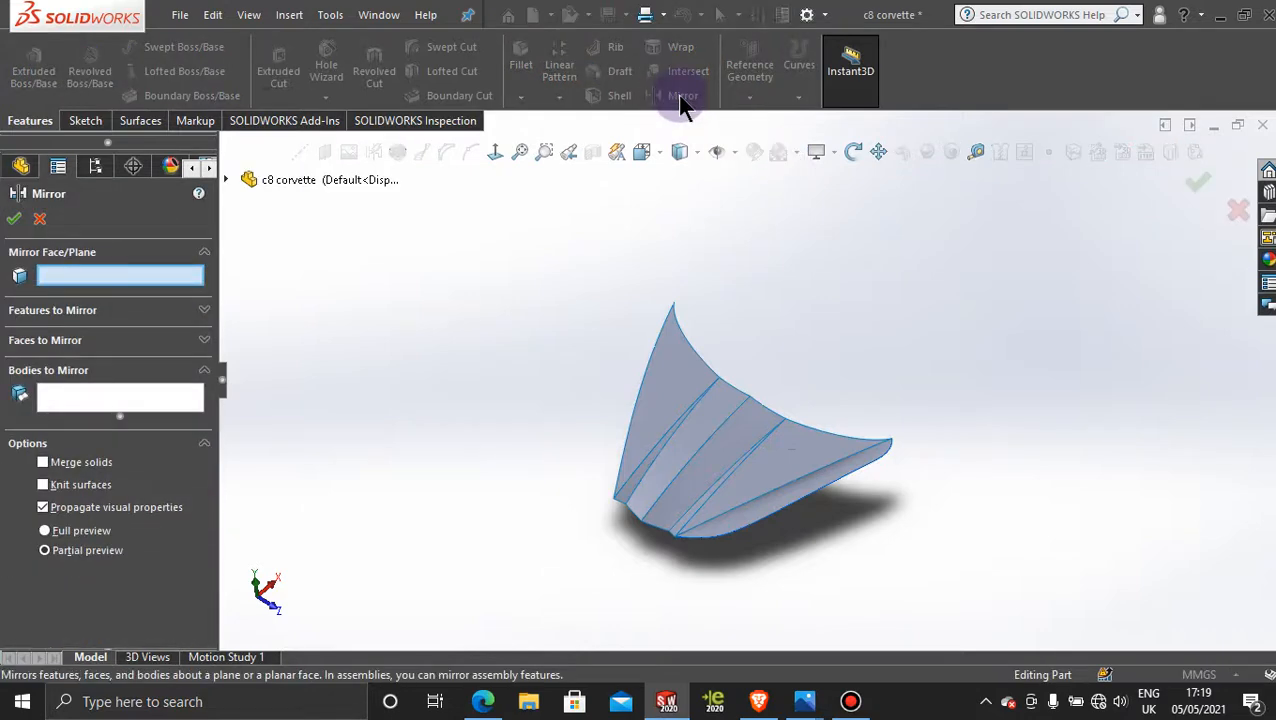
left_click(228, 172)
left_click(333, 308)
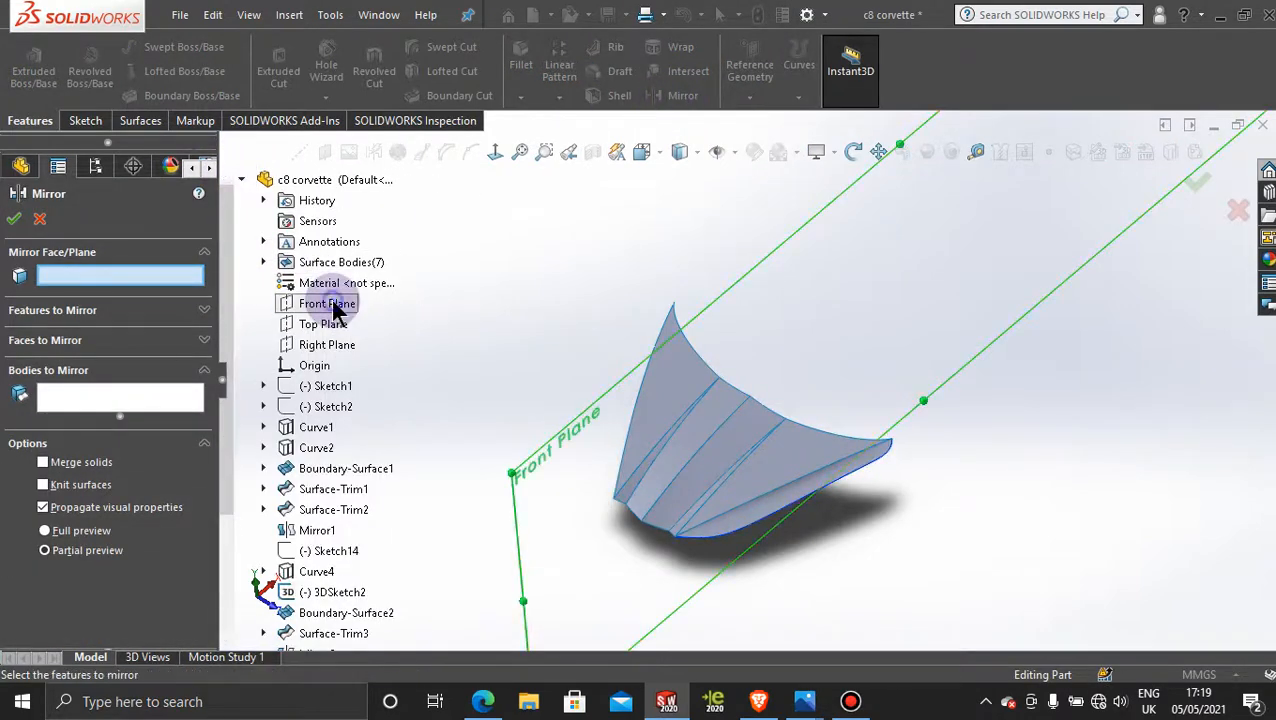
left_click(760, 515)
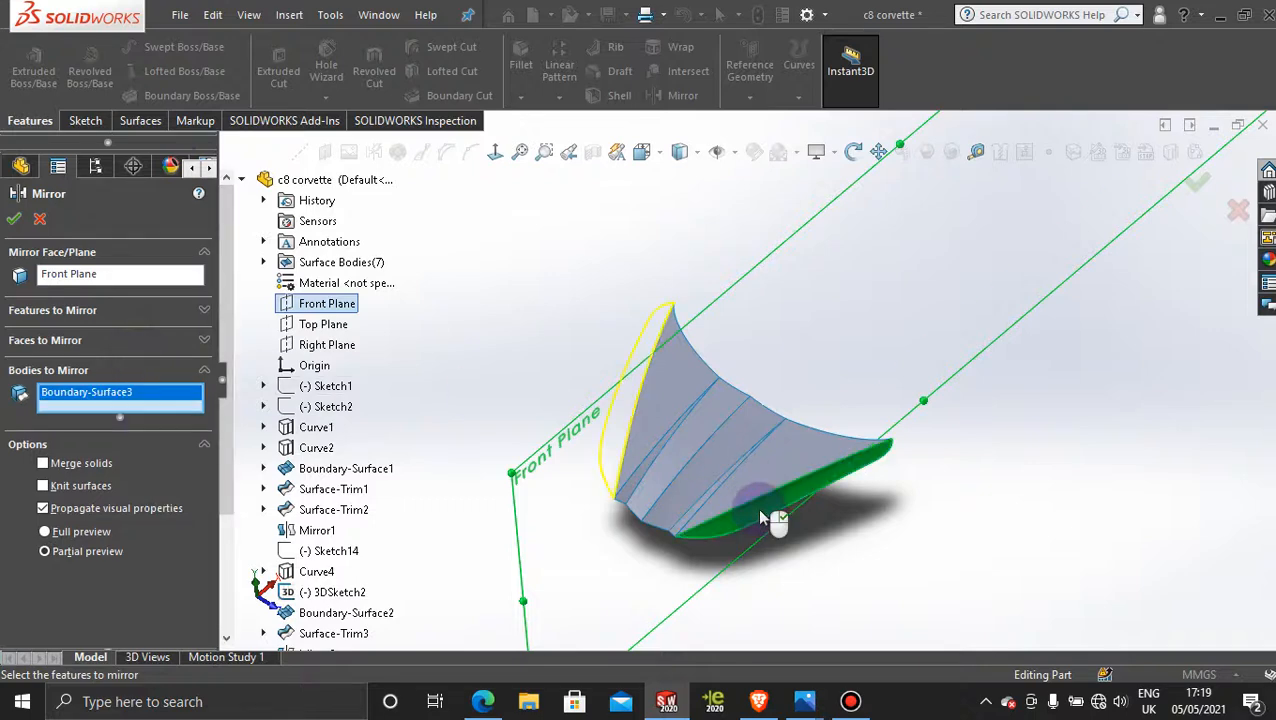
left_click(14, 220)
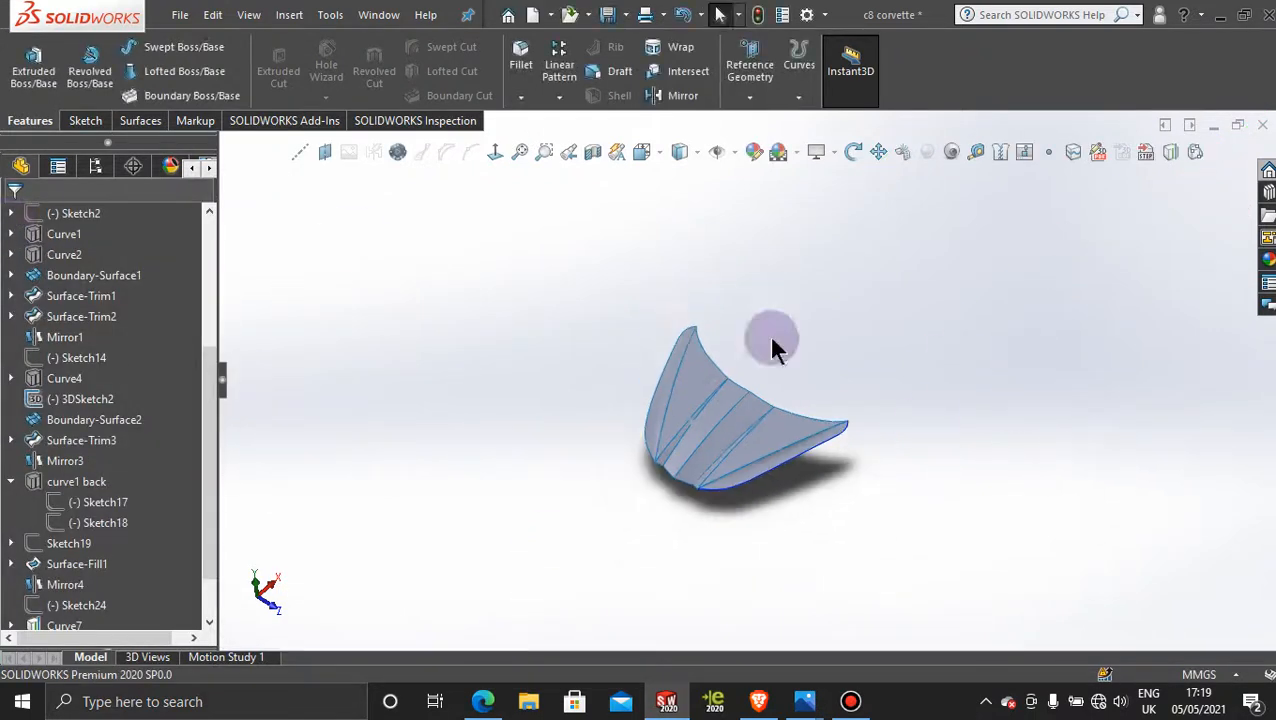
Step: Switch the display style to shaded without edges and examine the hood's surfaces and both side strips from several angles
middle_click_drag(772, 345, 820, 385)
scroll(698, 470, "down", 5)
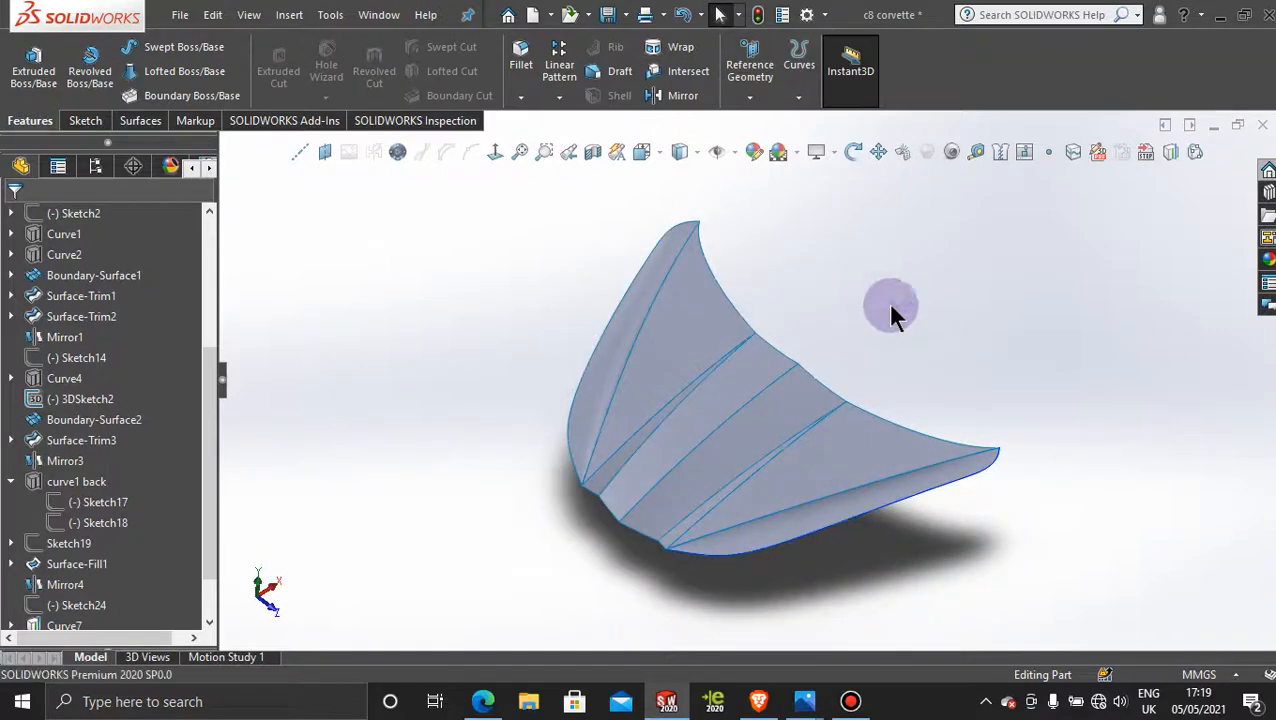
left_click(697, 155)
left_click(684, 198)
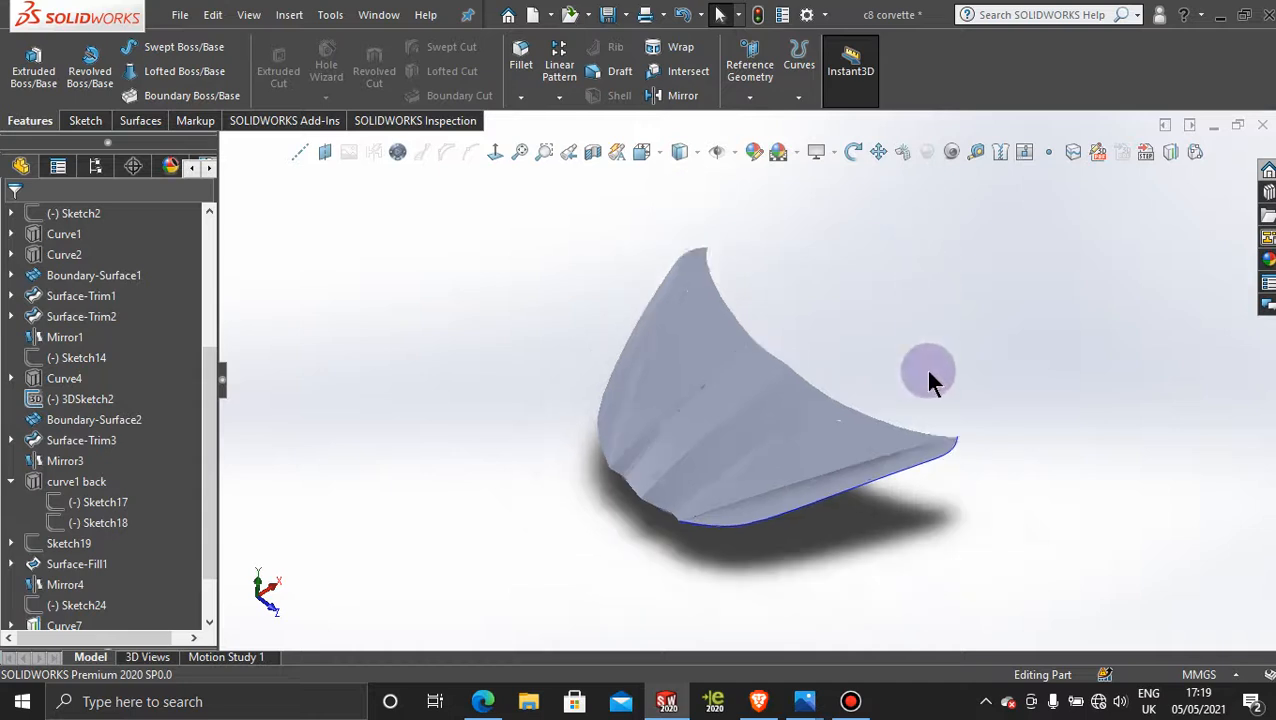
middle_click_drag(930, 380, 791, 375)
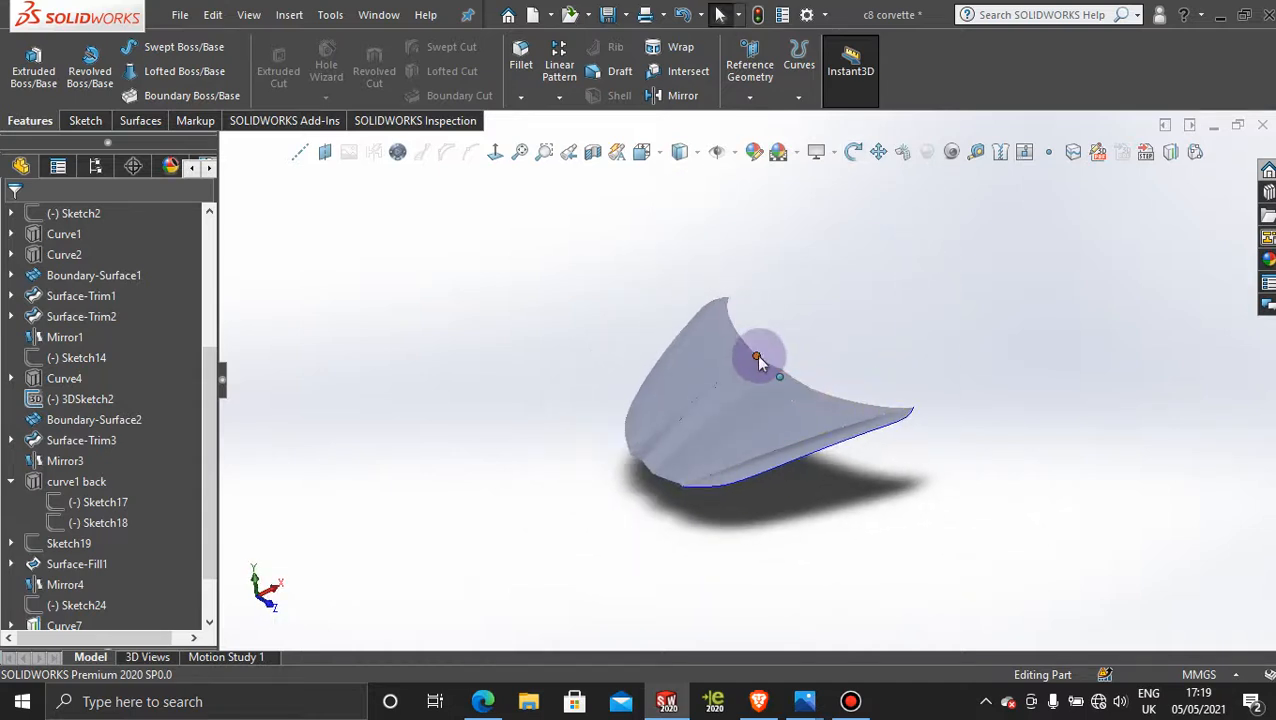
scroll(758, 357, "down", 4)
scroll(912, 405, "up", 2)
scroll(832, 545, "down", 1)
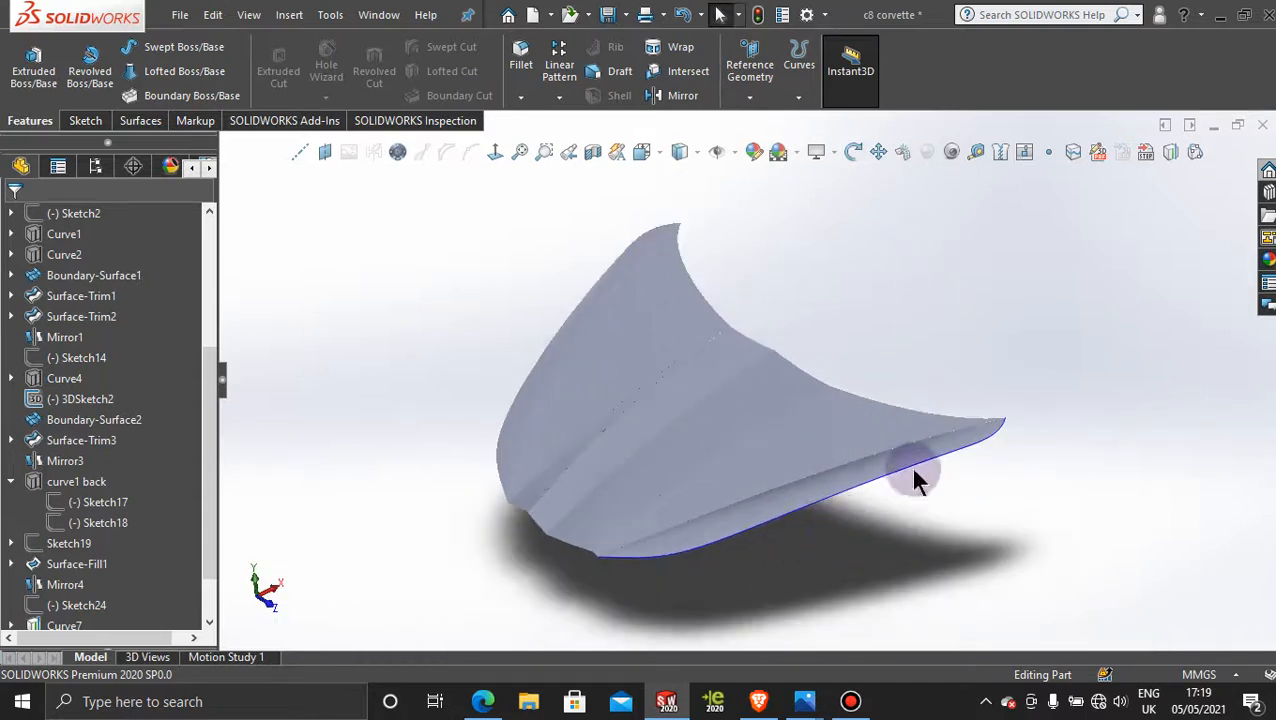
scroll(953, 310, "up", 1)
middle_click_drag(694, 391, 723, 406)
middle_click_drag(793, 345, 648, 300)
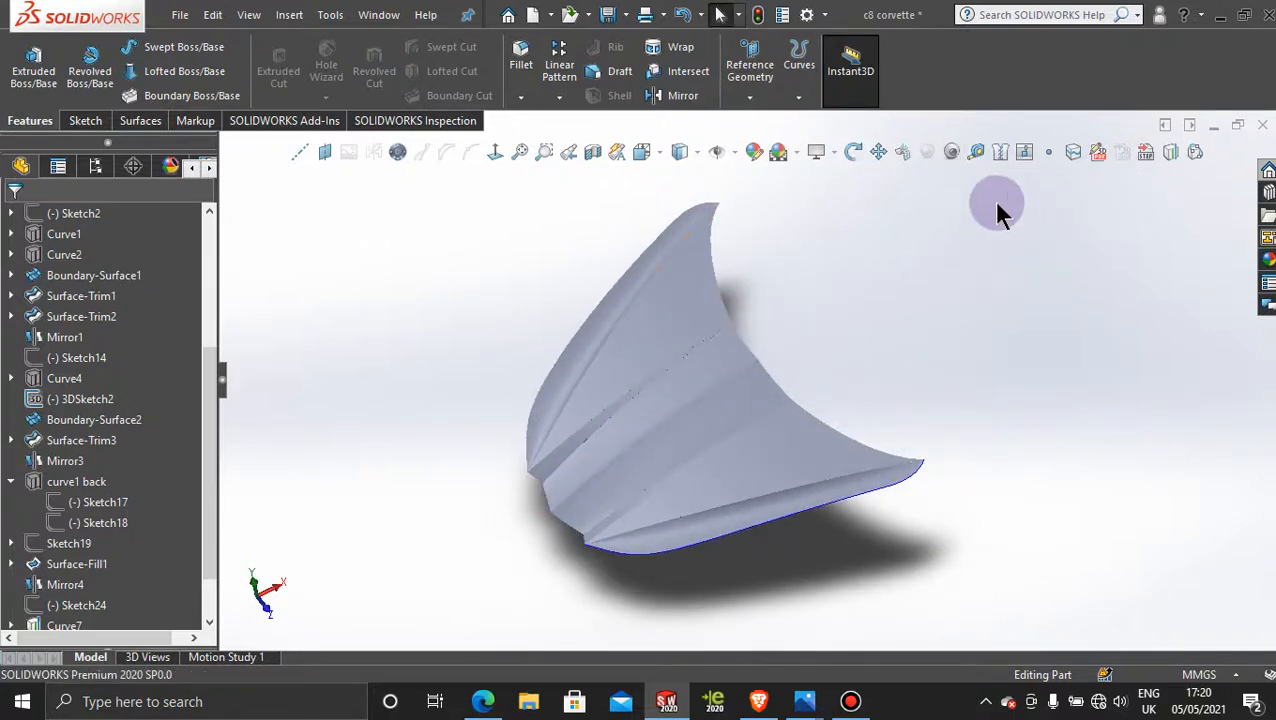
Step: Knit all eight hood surfaces, from the mirrored side strip across to the original side boundary surface, into one surface body
left_click(1000, 152)
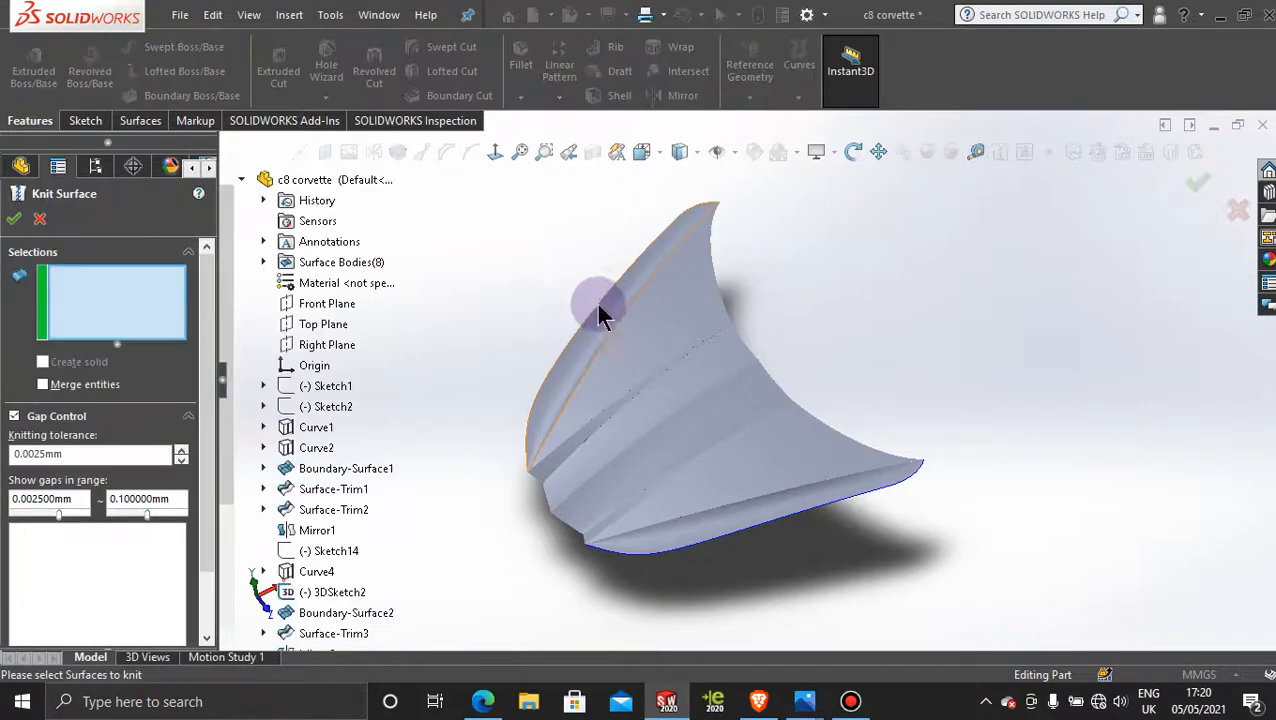
left_click(598, 310)
left_click(630, 405)
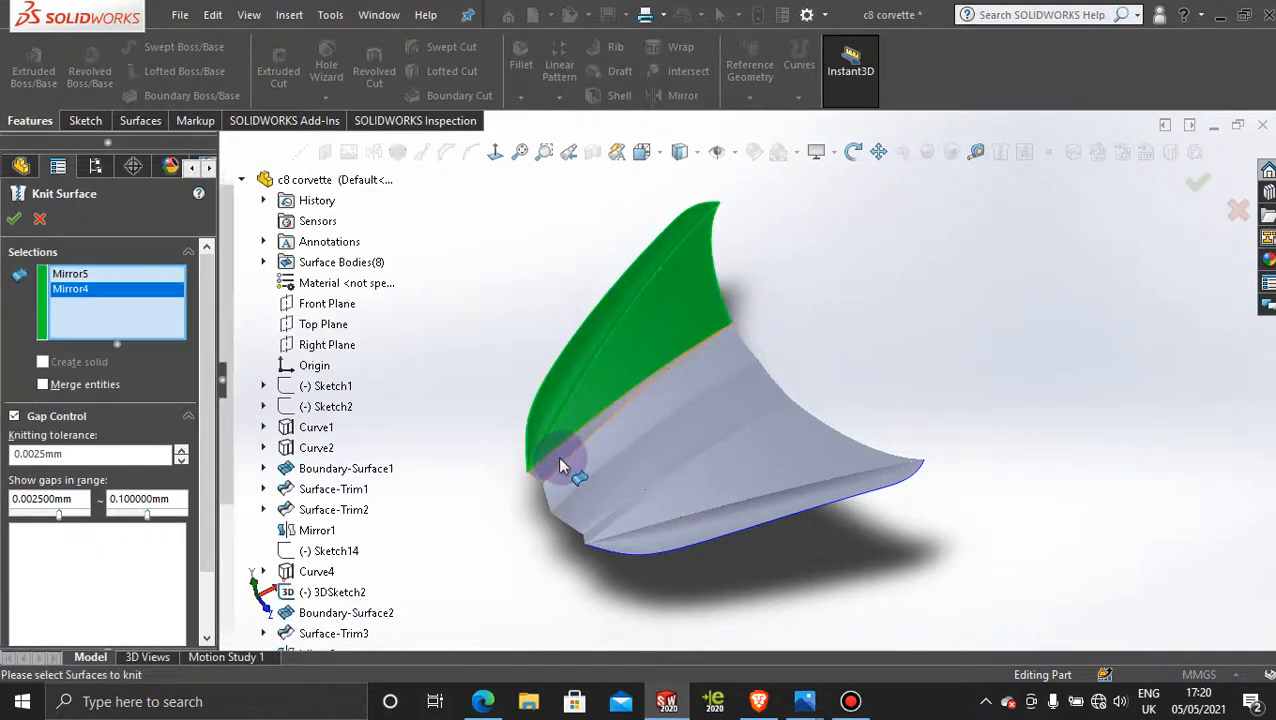
left_click(560, 466)
left_click(628, 436)
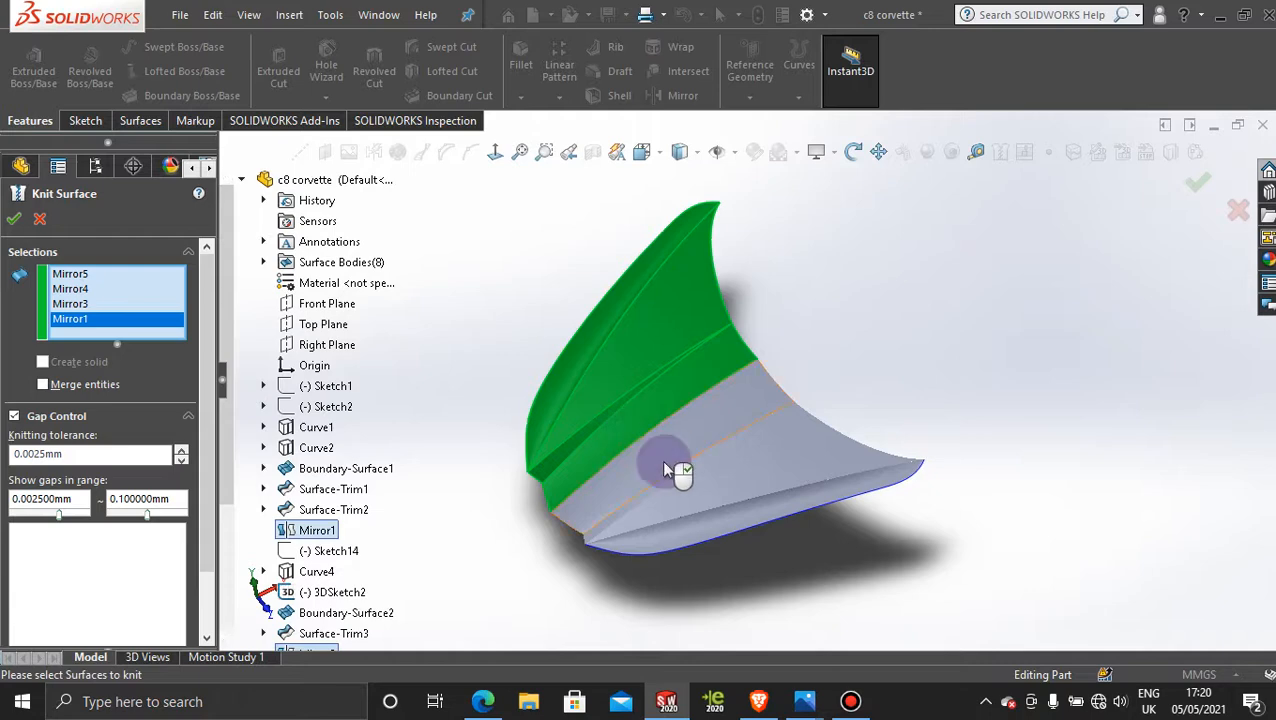
left_click(656, 472)
left_click(623, 507)
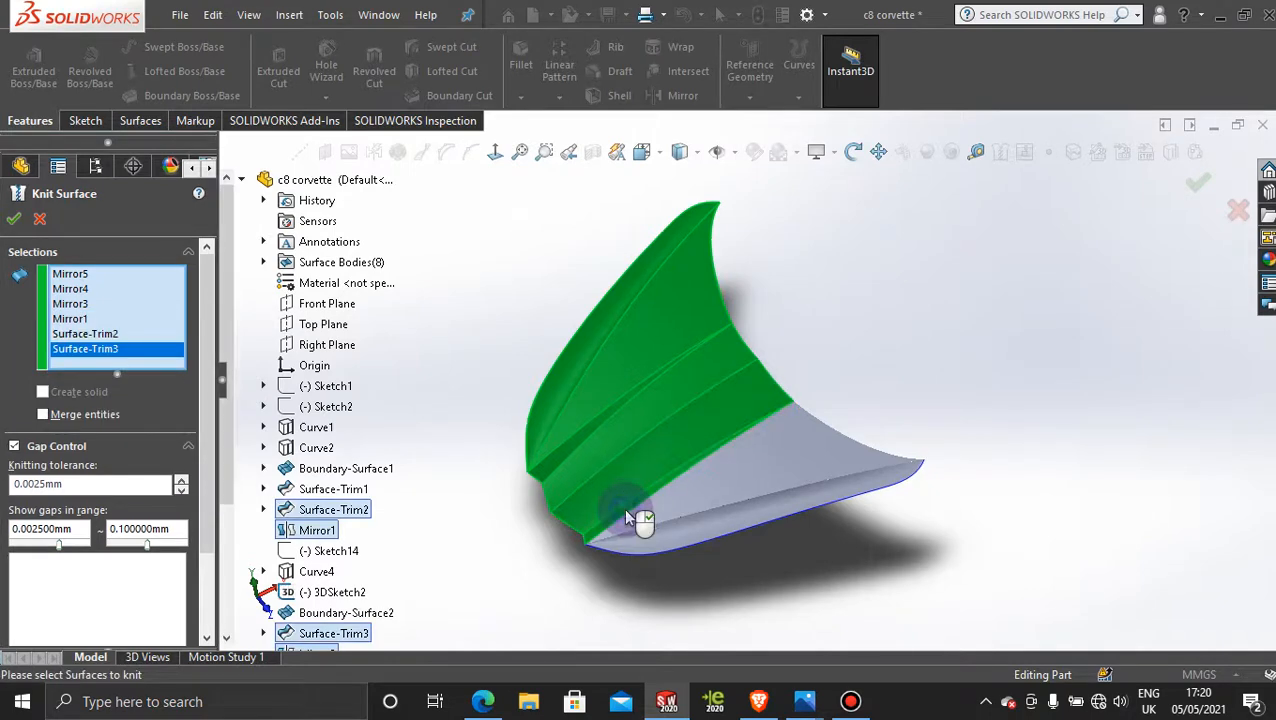
left_click(708, 489)
left_click(702, 523)
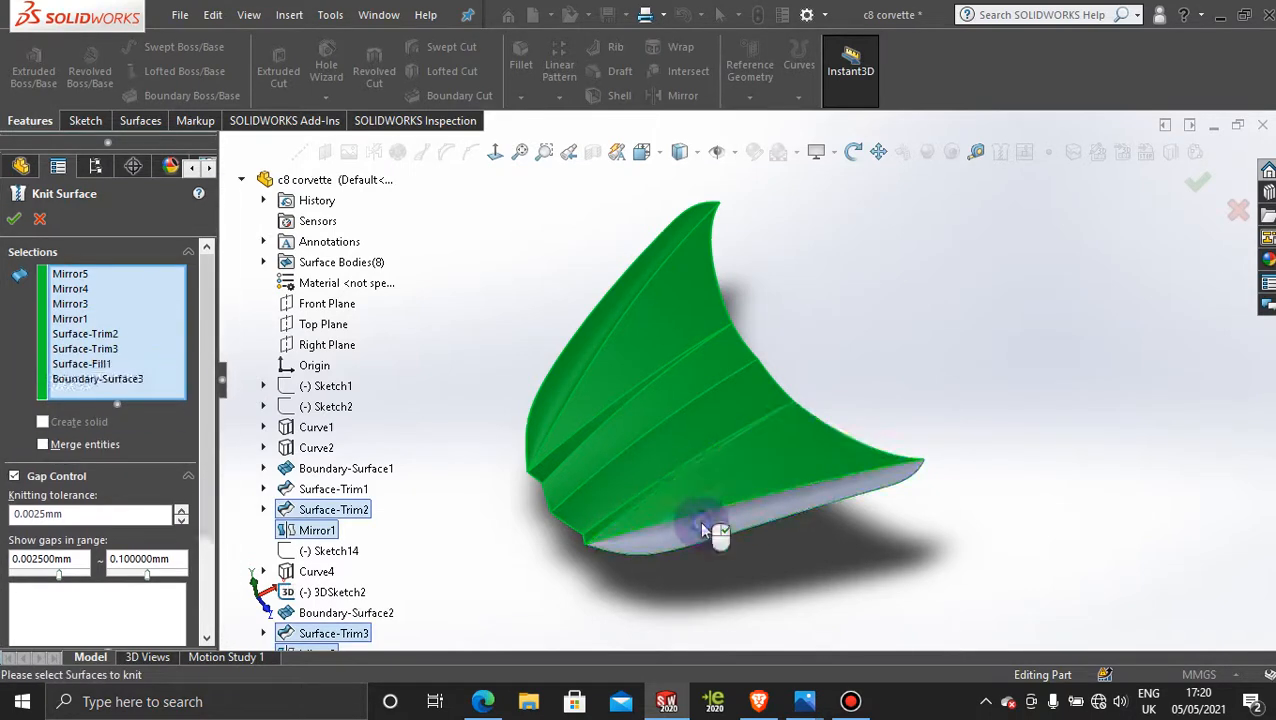
left_click(13, 222)
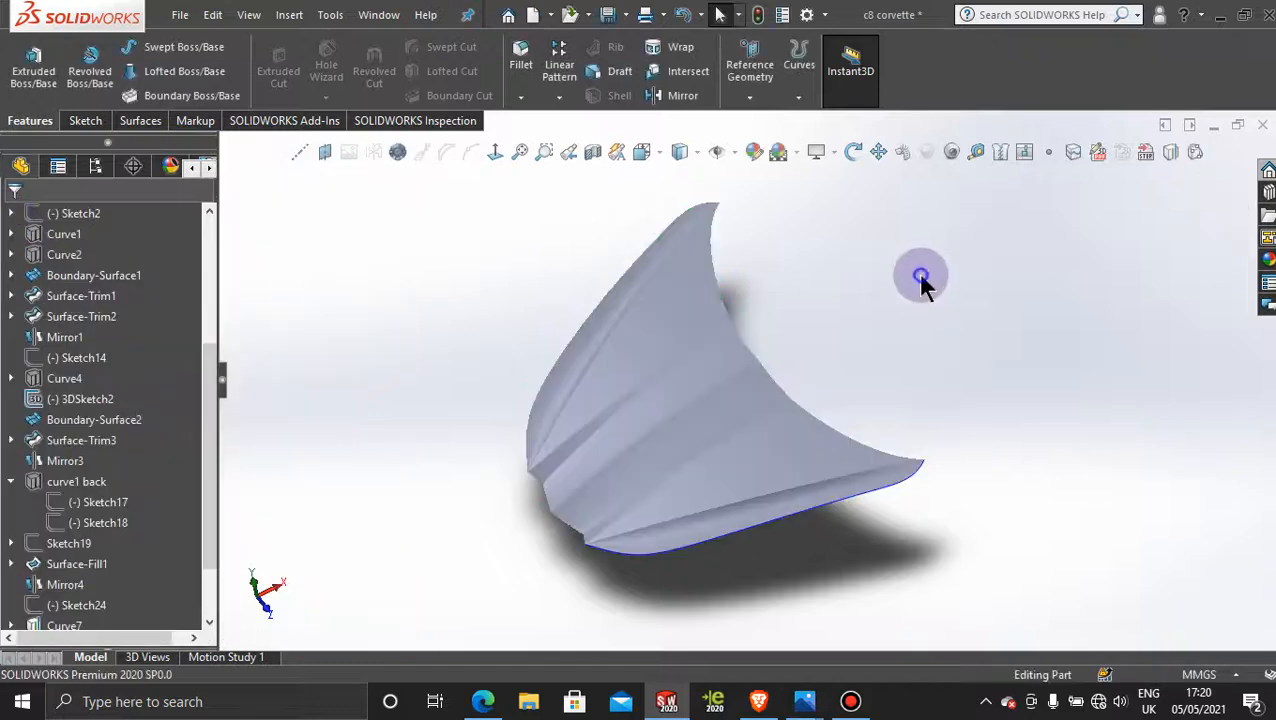
Step: Apply a blue appearance from the Painted > Car appearances to the whole knitted hood body
left_click(1265, 258)
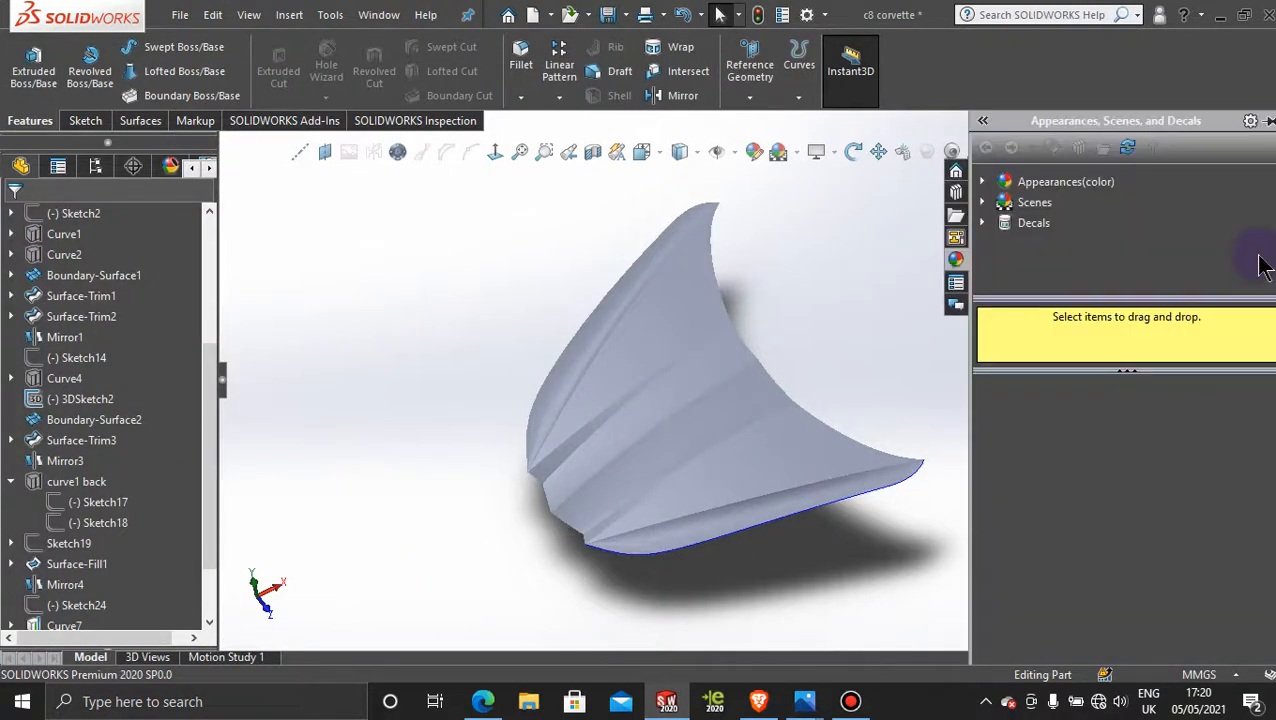
left_click(986, 184)
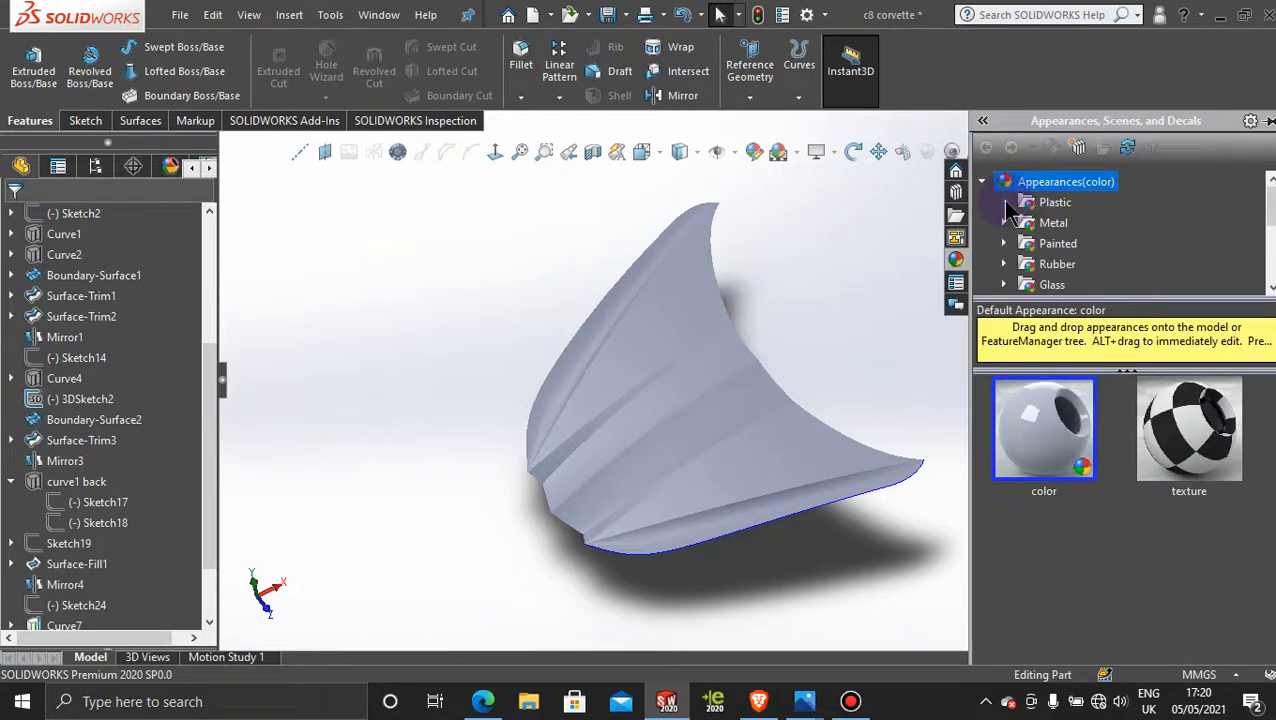
left_click(1006, 226)
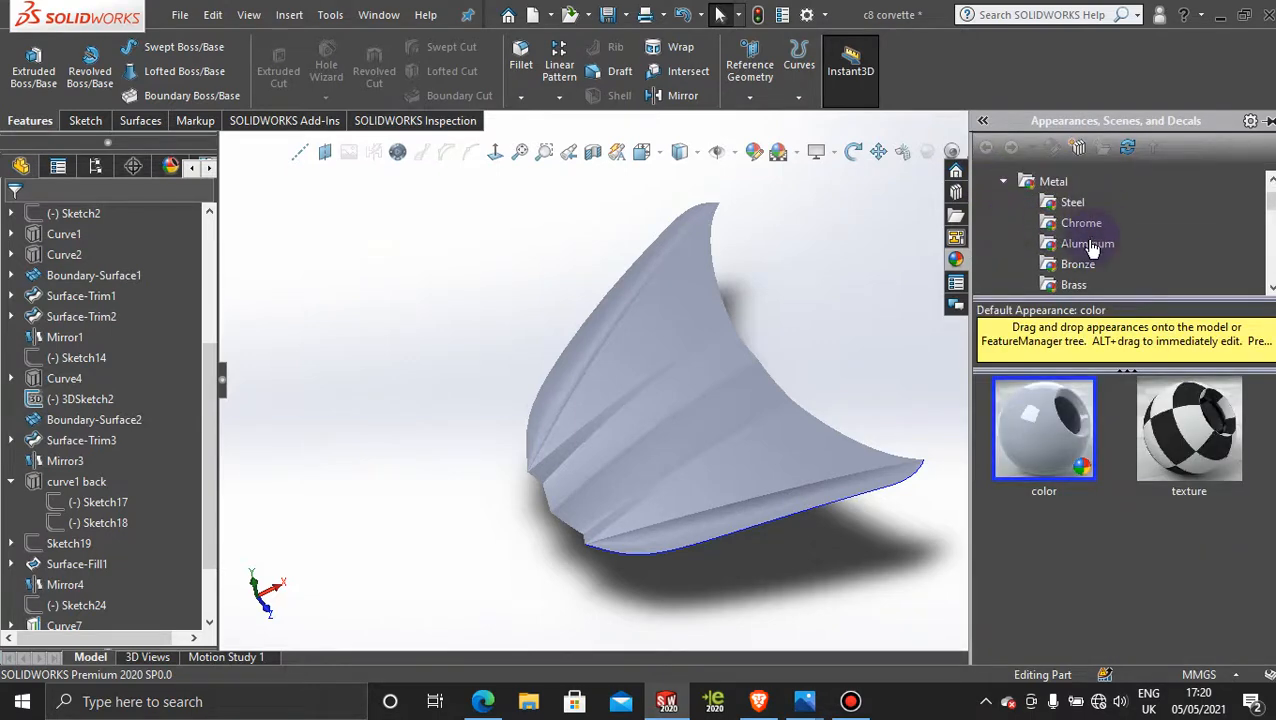
left_click(1003, 182)
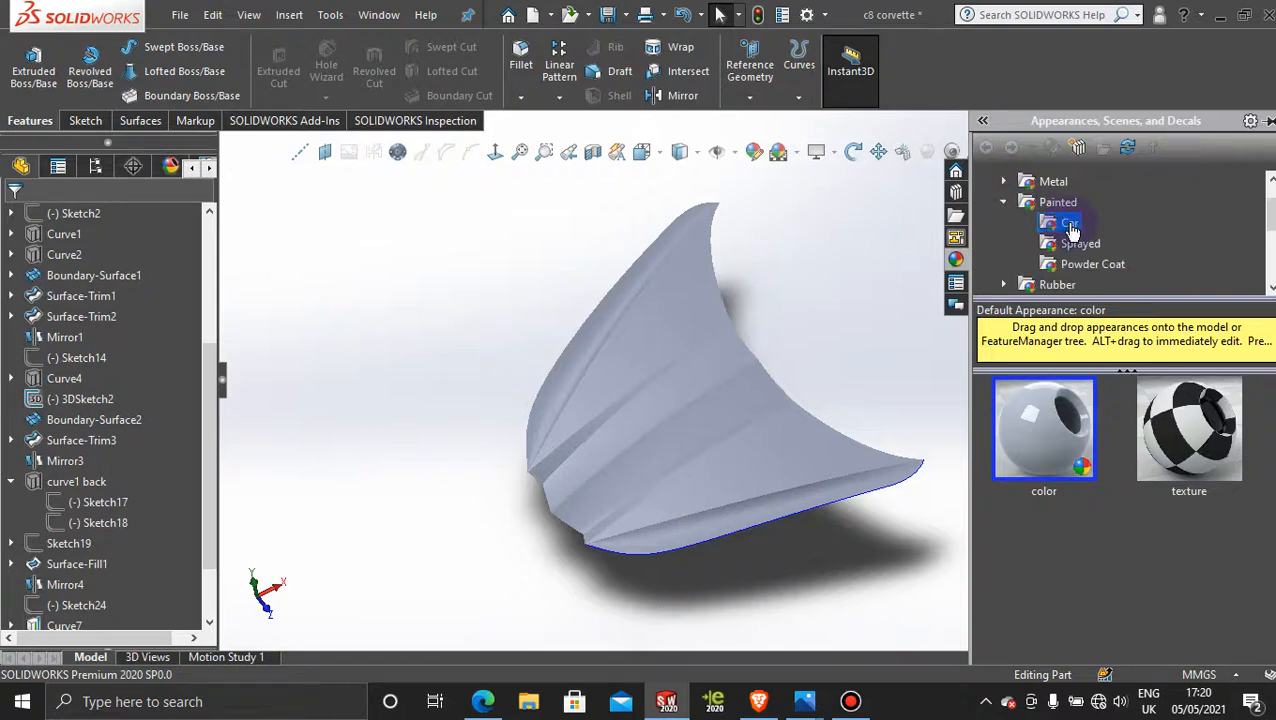
scroll(1270, 415, "down", 5)
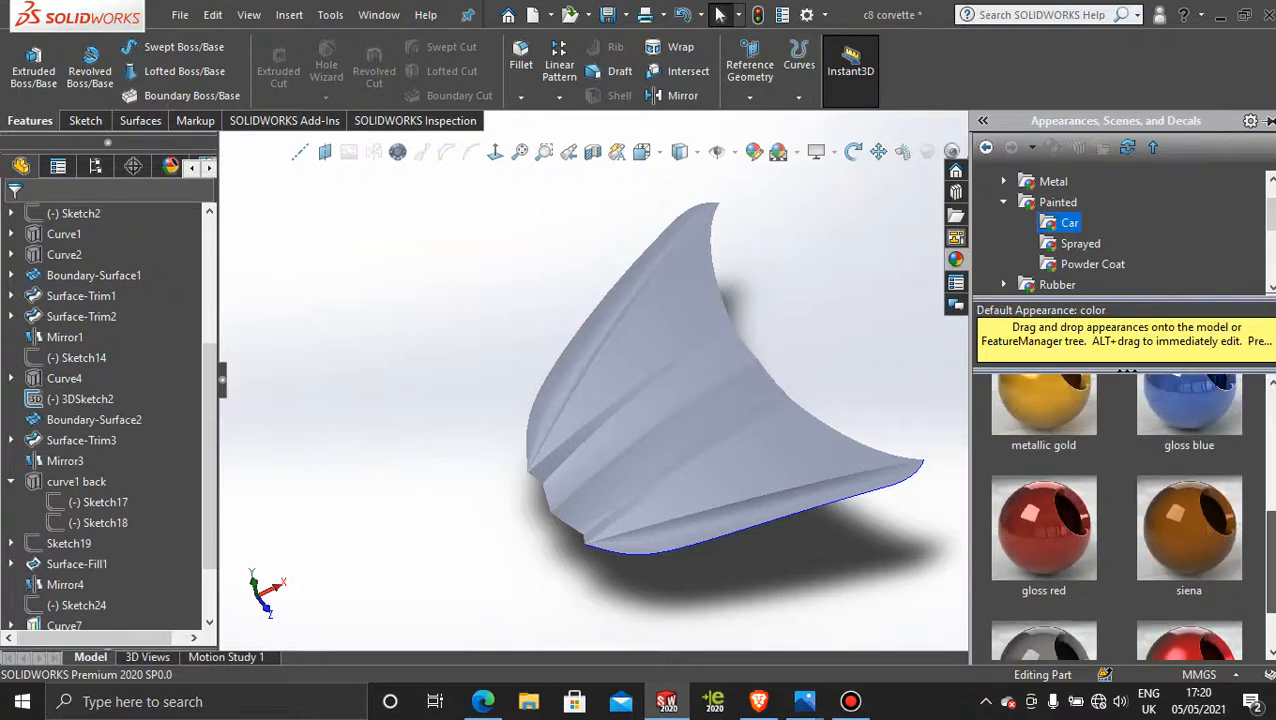
scroll(1246, 492, "up", 2)
left_click_drag(1240, 488, 677, 405)
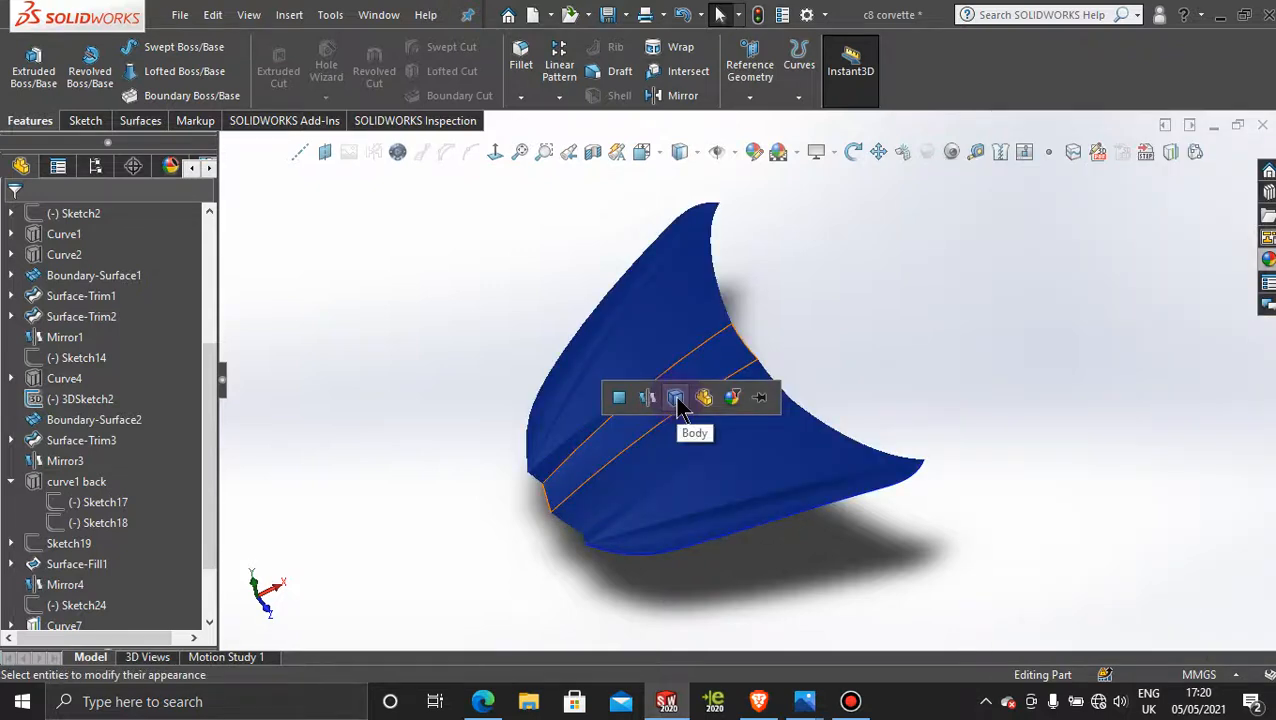
left_click(677, 405)
Step: Orient the blue hood in an angled view from above its front, and capture the SOLIDWORKS window with the Snipping Tool
middle_click_drag(655, 461, 655, 515)
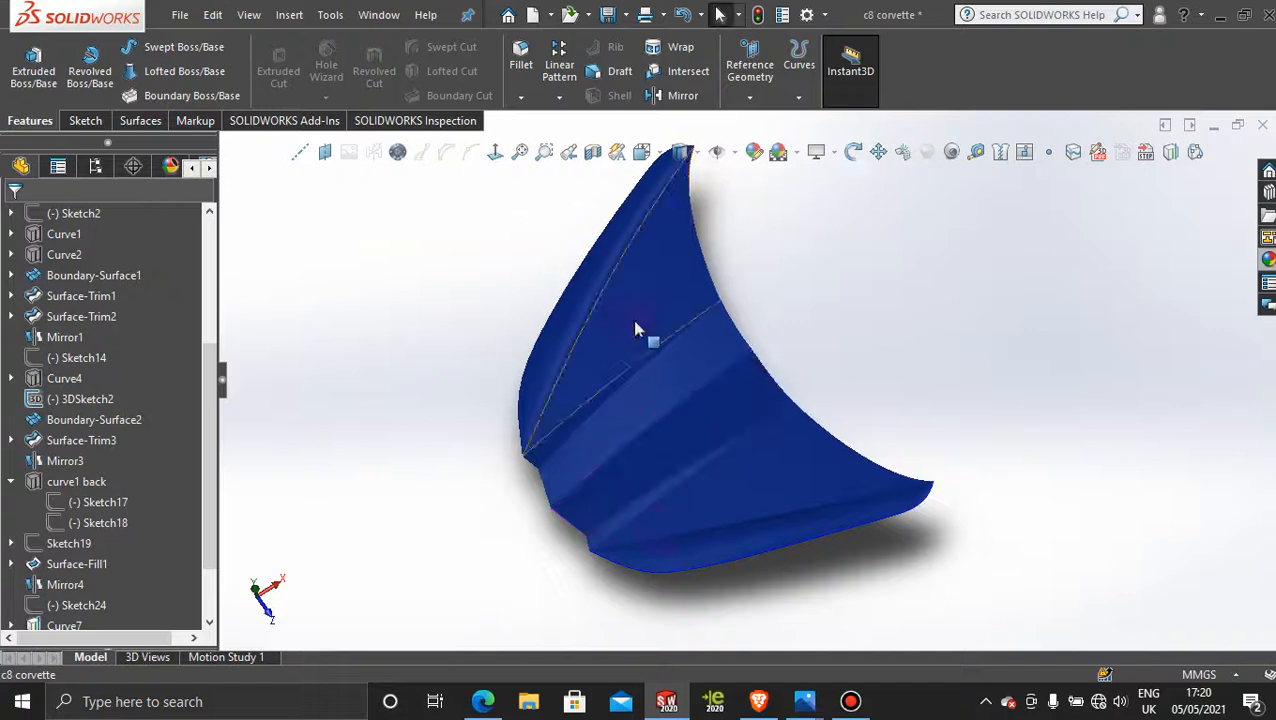
mouse_move(812, 322)
middle_mouse_down()
mouse_move(806, 288)
mouse_move(829, 277)
mouse_move(817, 305)
mouse_move(985, 208)
mouse_move(872, 288)
mouse_move(891, 202)
mouse_move(943, 225)
mouse_move(749, 285)
mouse_move(829, 336)
mouse_move(838, 378)
mouse_move(783, 435)
mouse_move(812, 470)
mouse_move(800, 444)
mouse_move(752, 459)
middle_mouse_up()
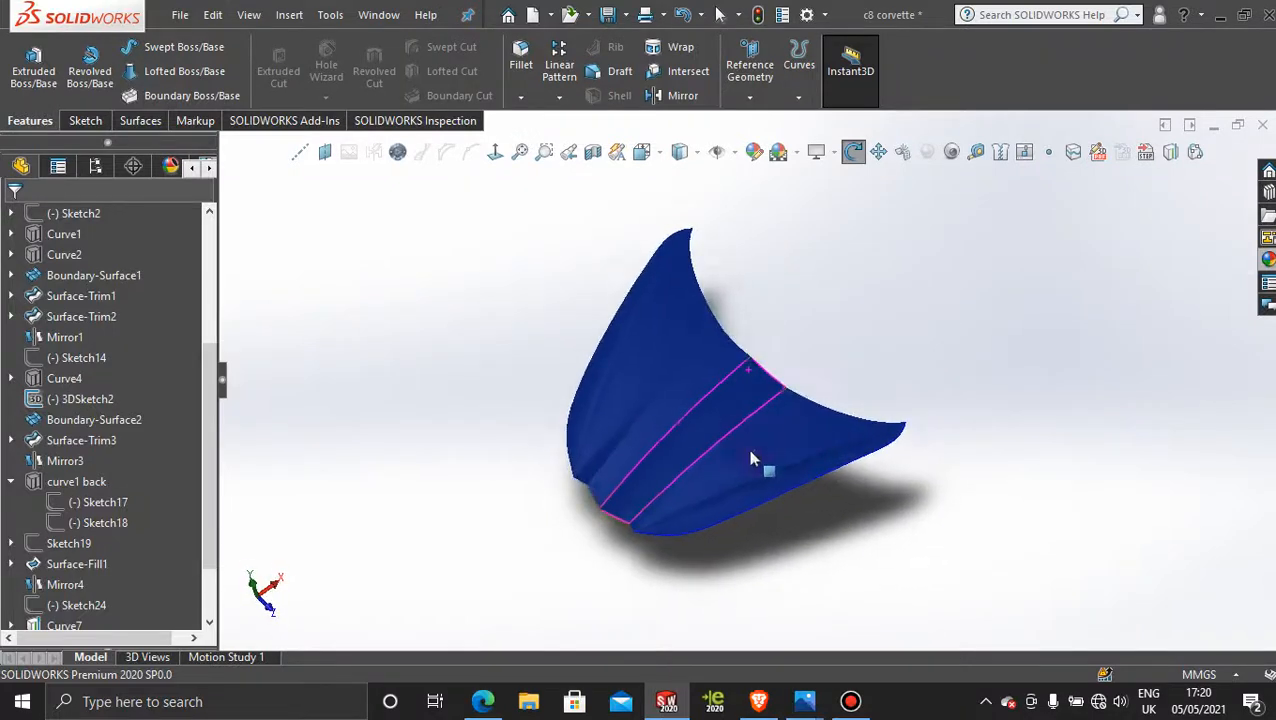
scroll(720, 455, "down", 2)
middle_click_drag(812, 308, 822, 376)
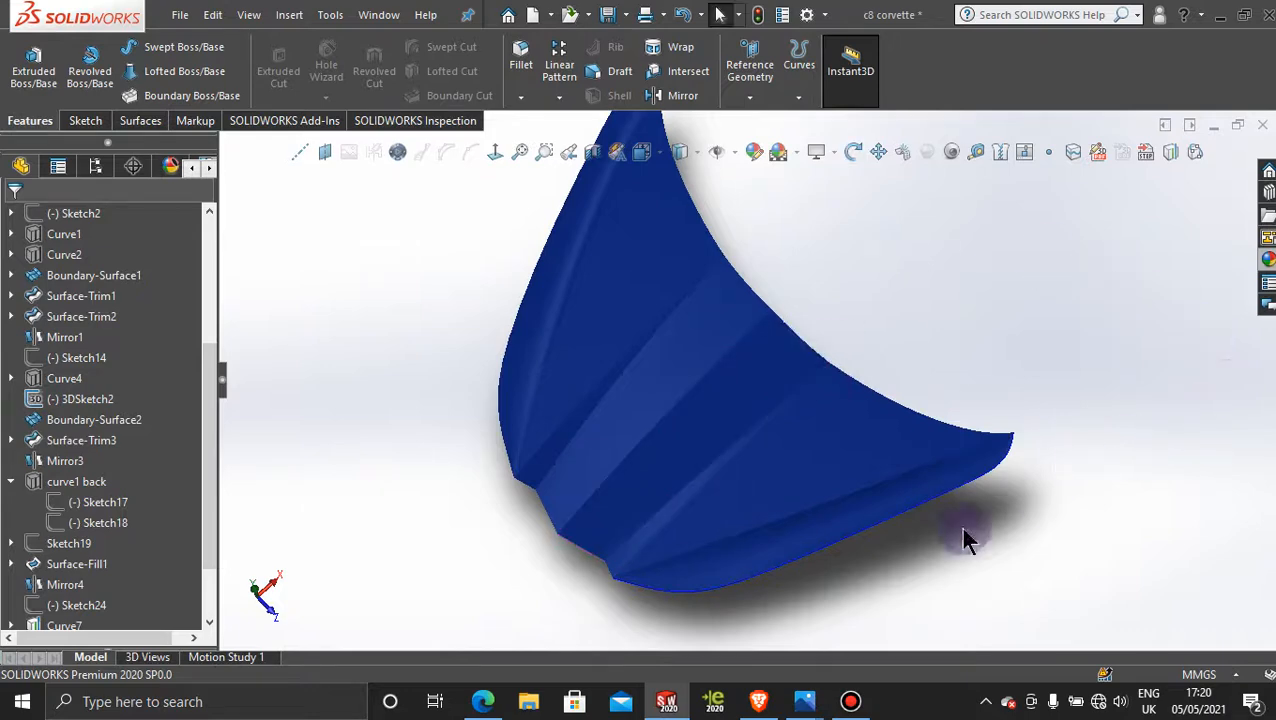
left_click(228, 702)
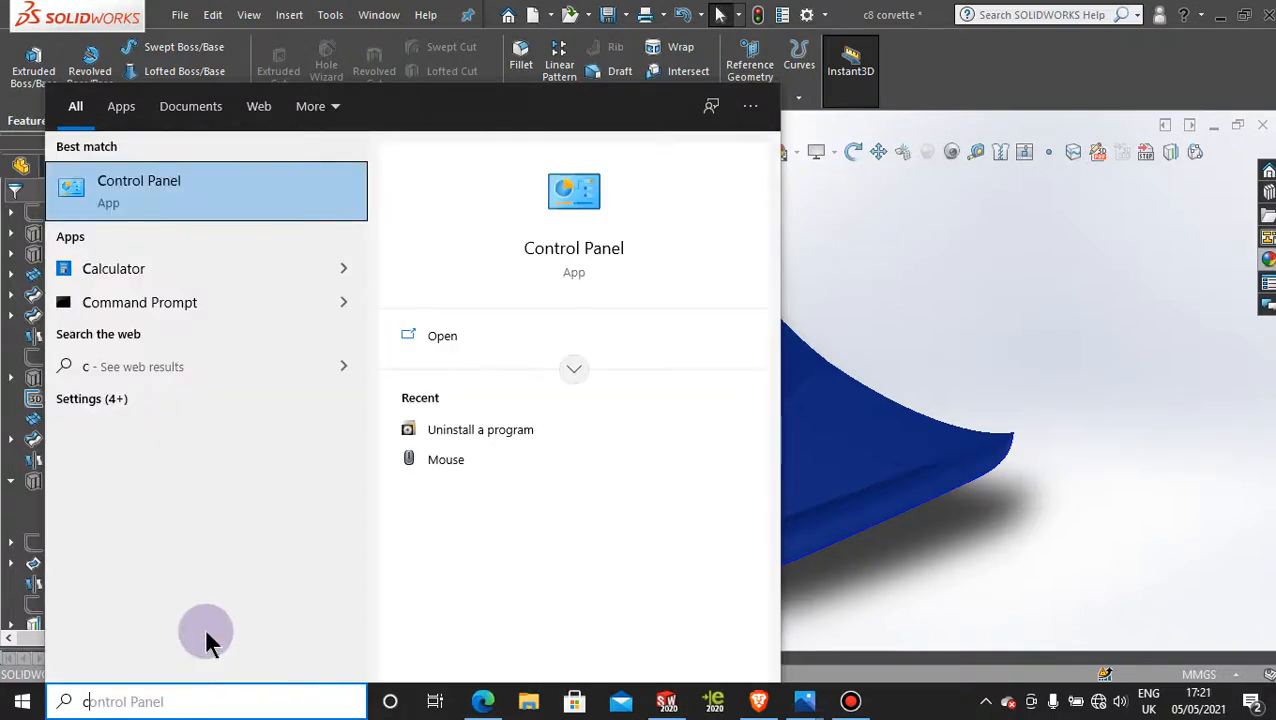
key("BackSpace")
type("s")
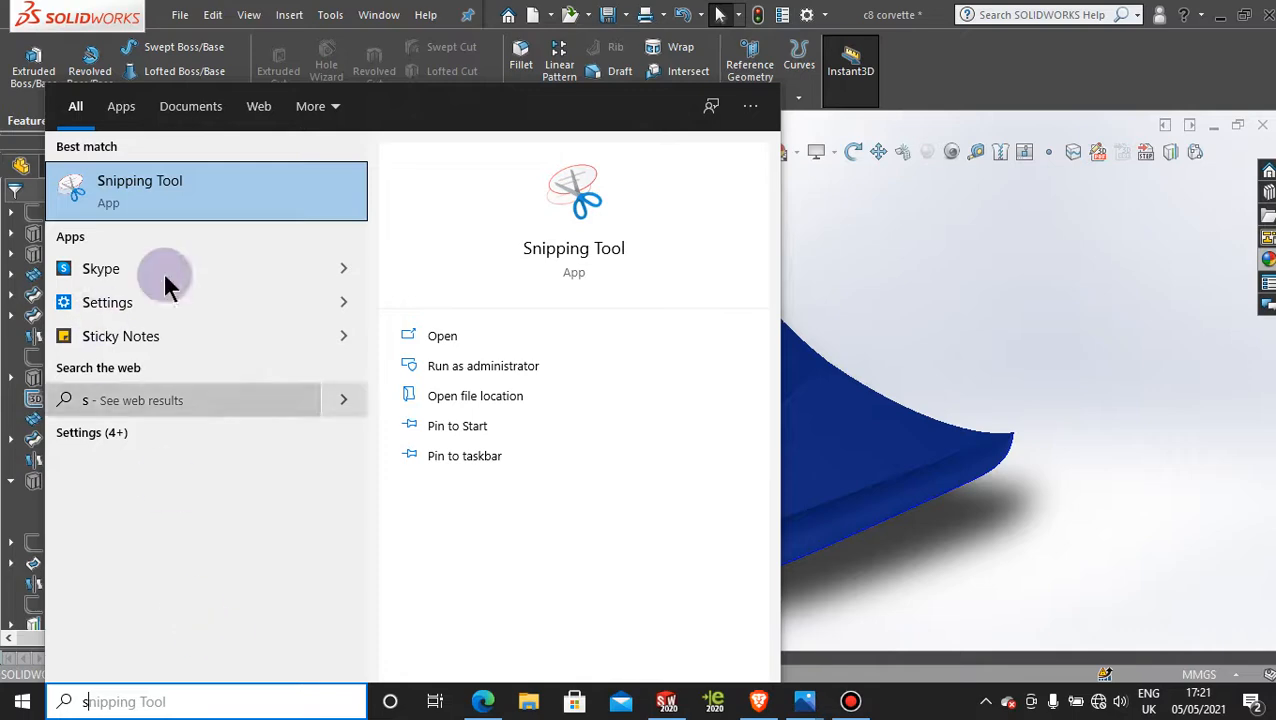
left_click(213, 204)
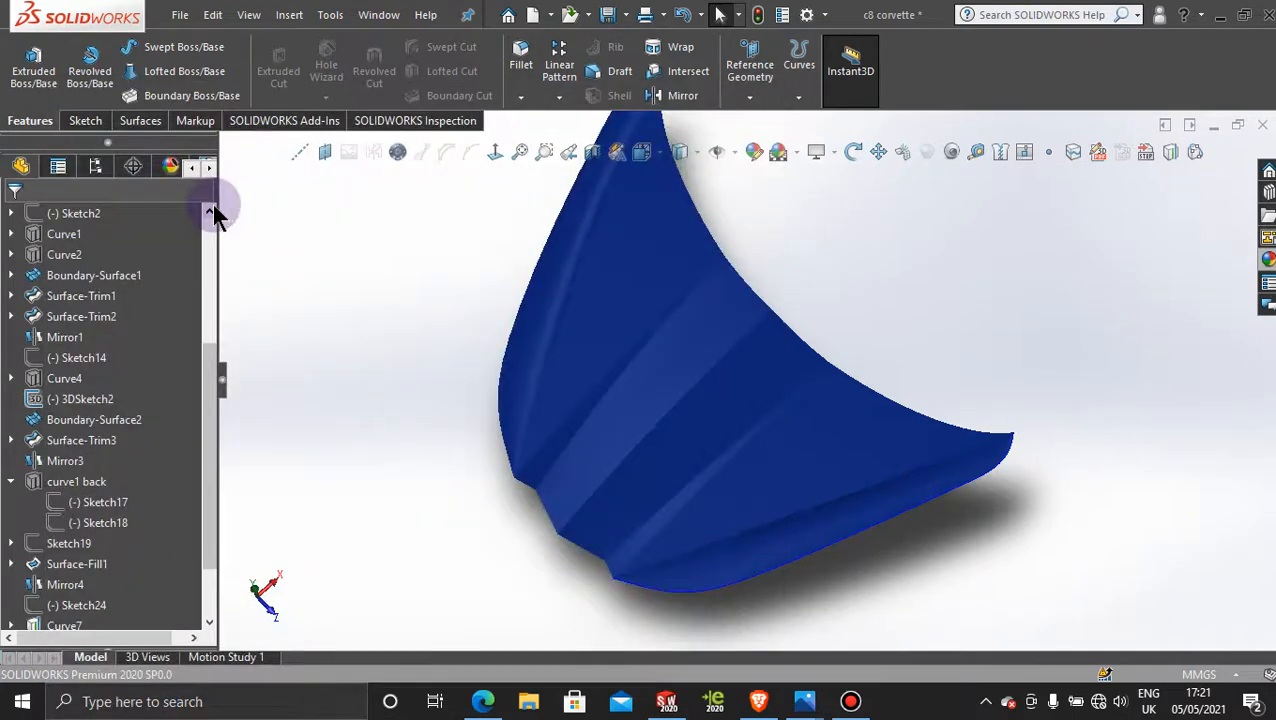
left_click(542, 228)
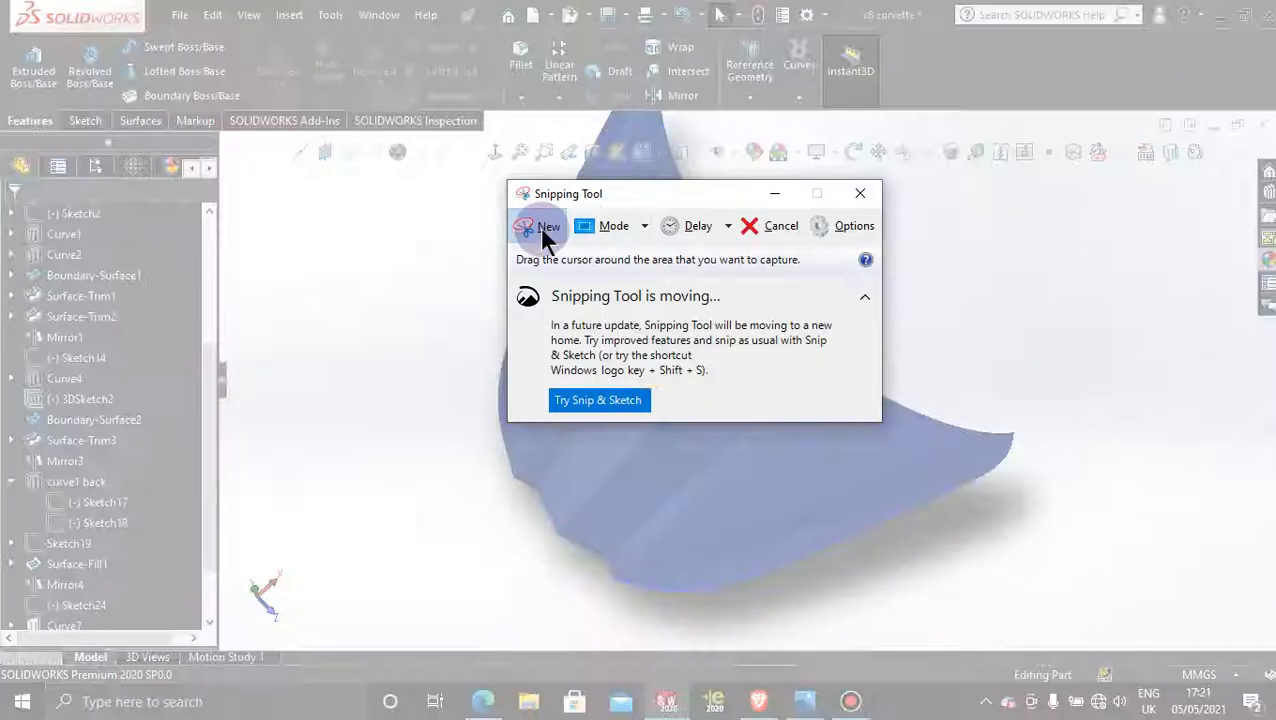
left_click_drag(54, 40, 1270, 645)
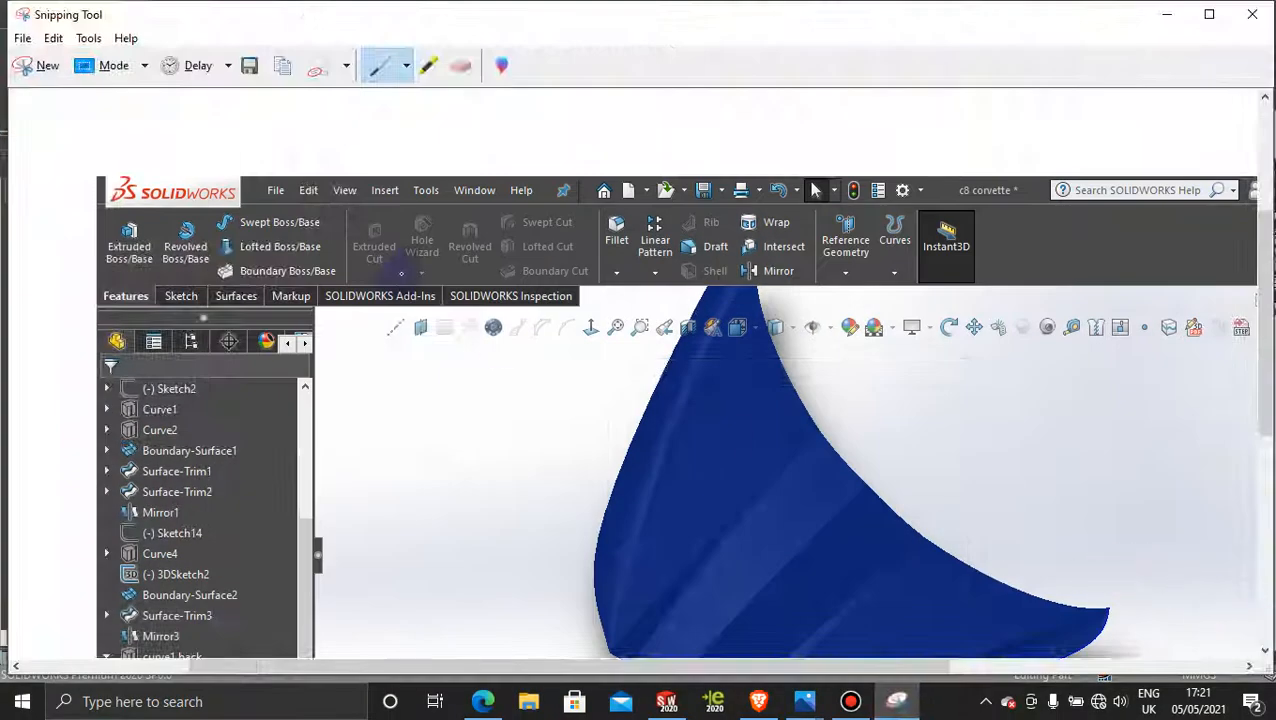
Step: Save the snip to the Desktop as a PNG file named bonett and close the Snipping Tool
left_click(250, 66)
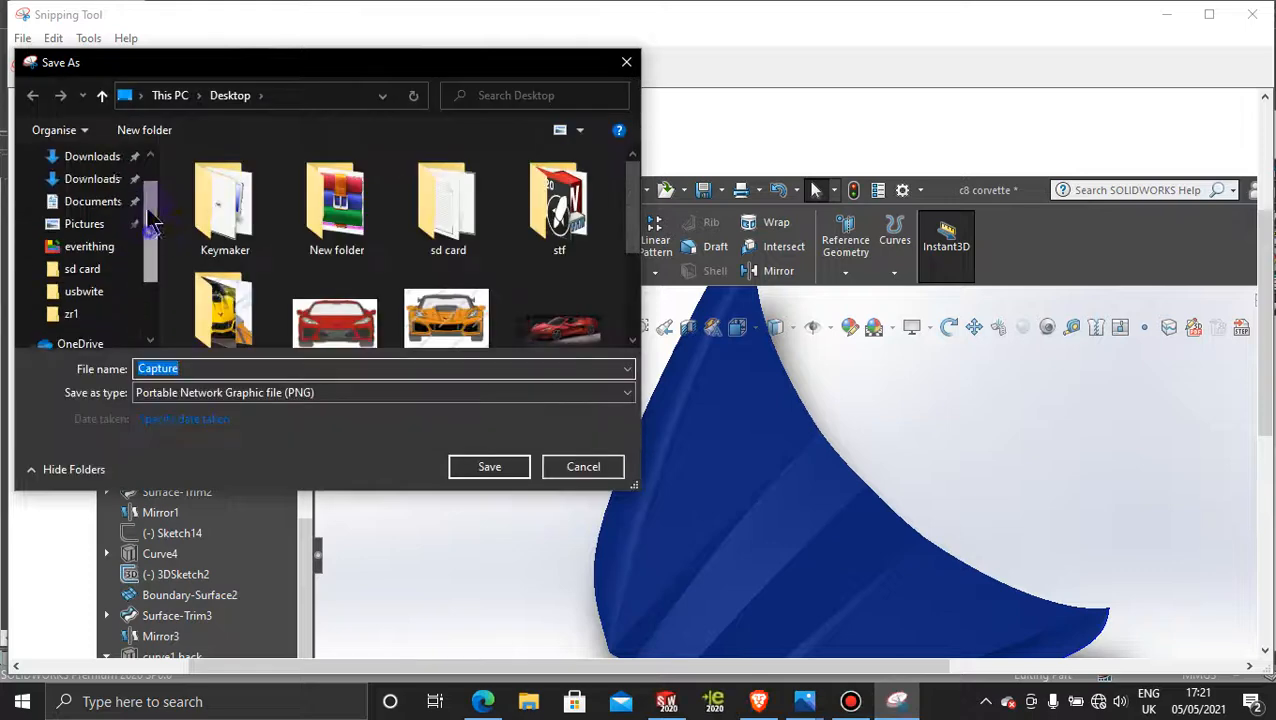
scroll(150, 225, "up", 2)
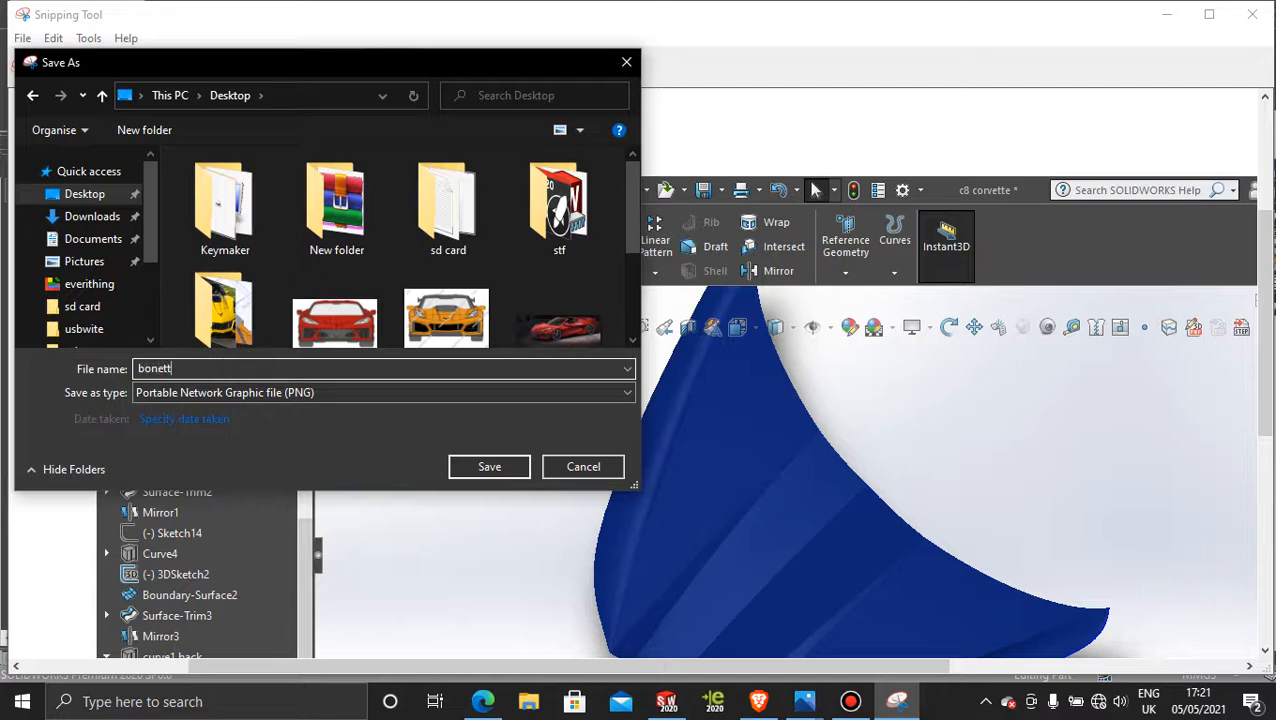
left_click(503, 466)
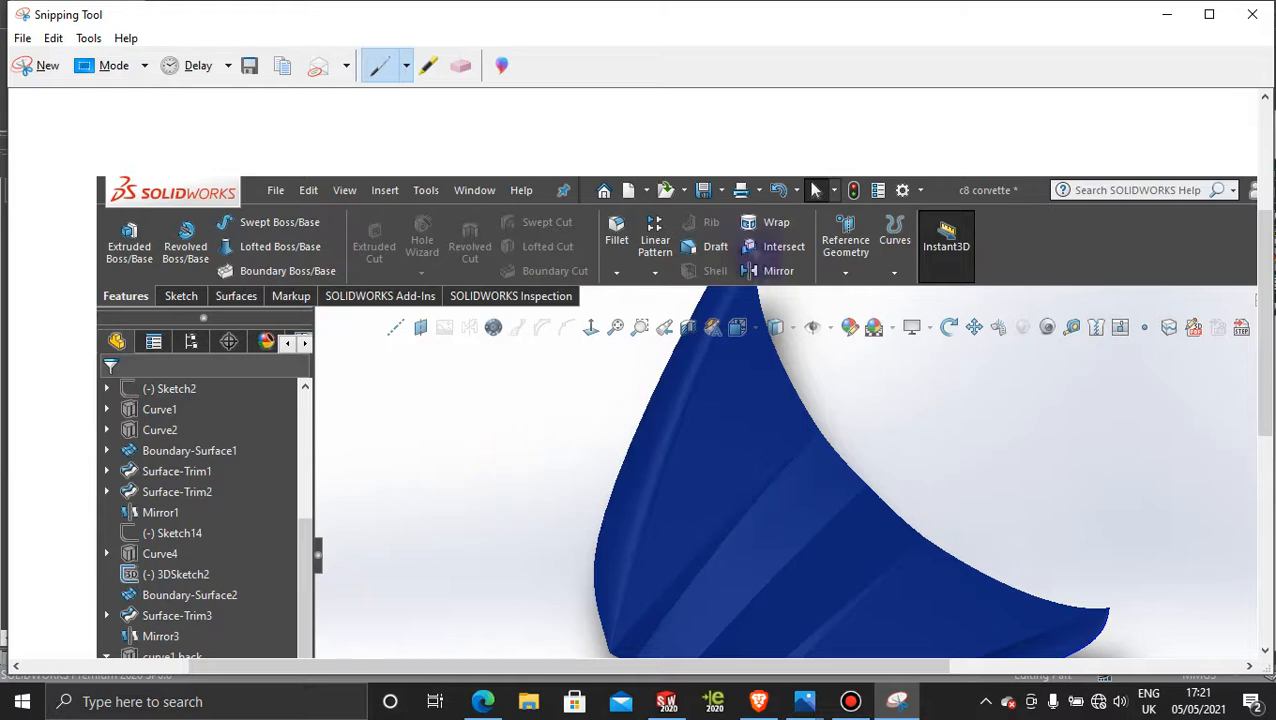
left_click(1252, 14)
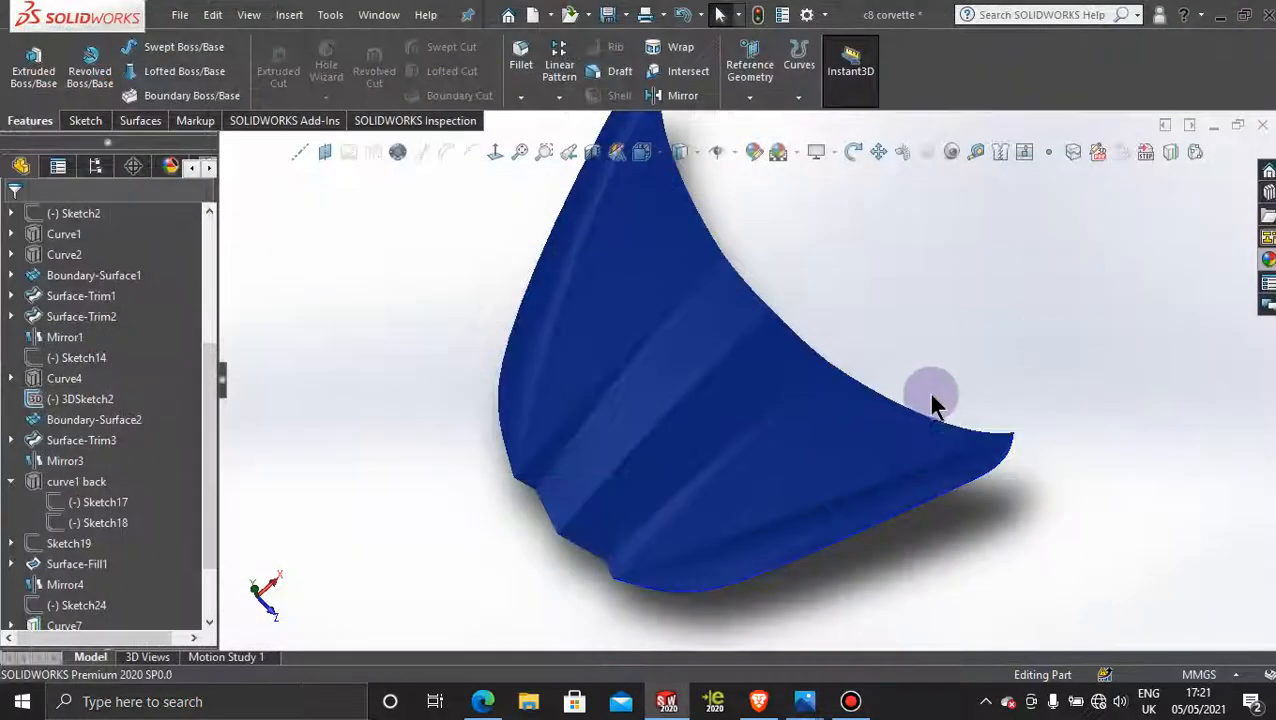
Step: Activate <Default>_Display State 1 for the C8 Corvette part
middle_click_drag(931, 398, 930, 262)
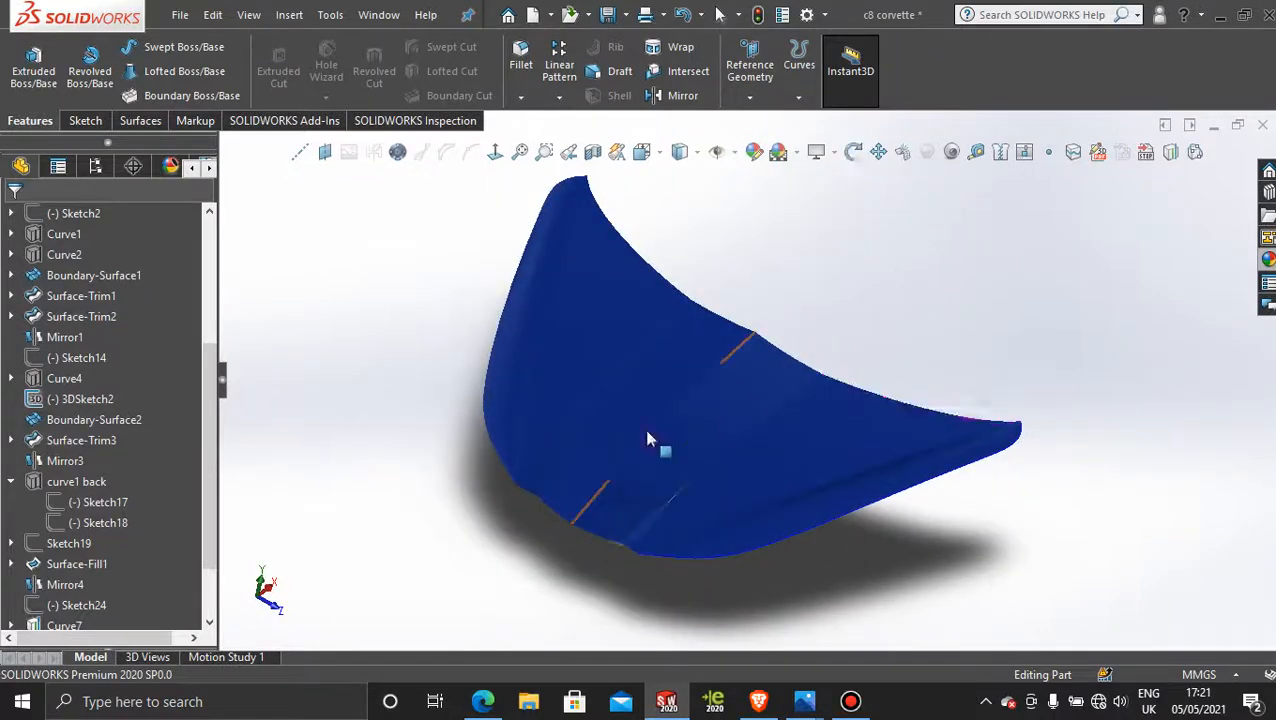
left_click(95, 167)
left_click(120, 589)
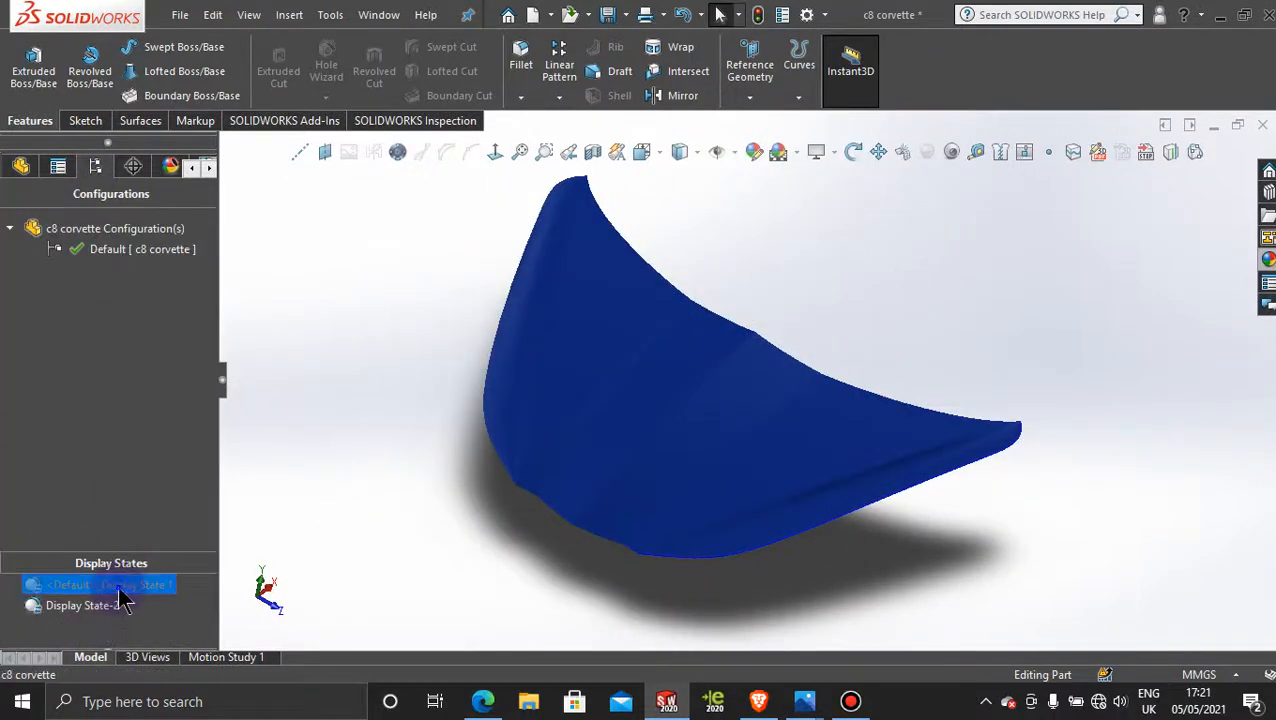
double_click(120, 589)
scroll(801, 438, "up", 5)
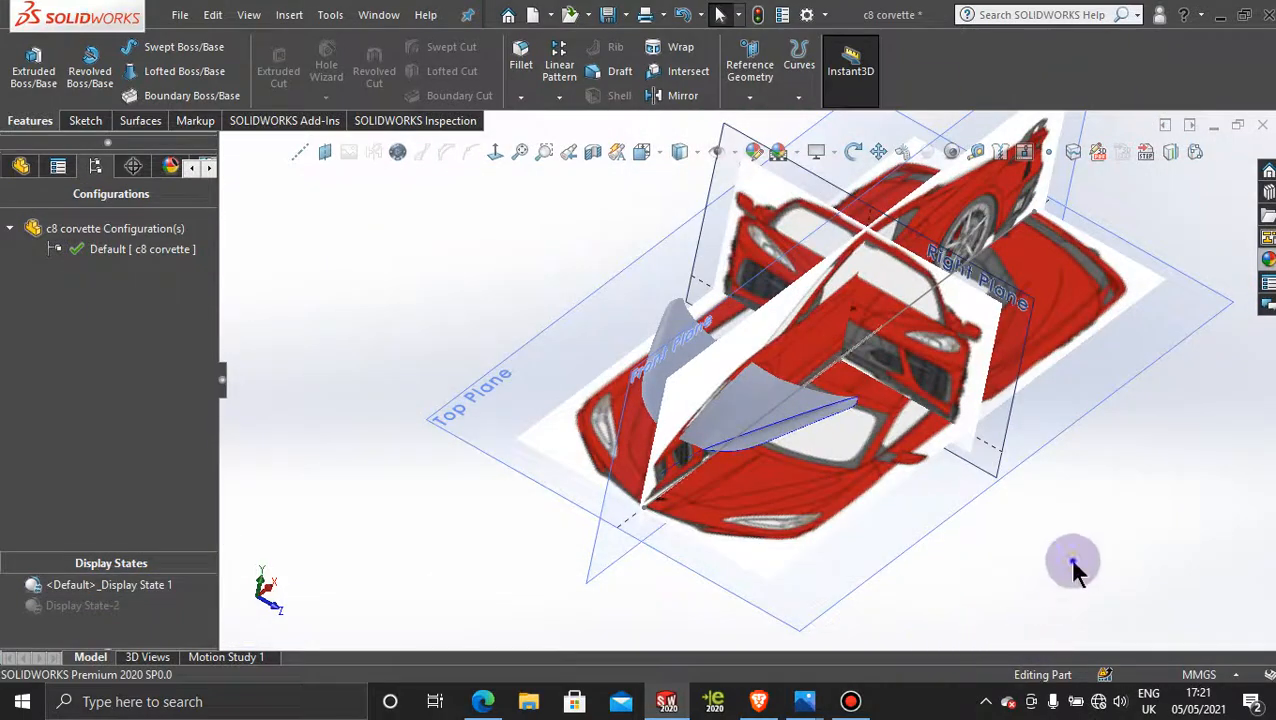
Step: View the model normal to the Top Plane and compare the hood's outline with the top-view blueprint
left_click(940, 516)
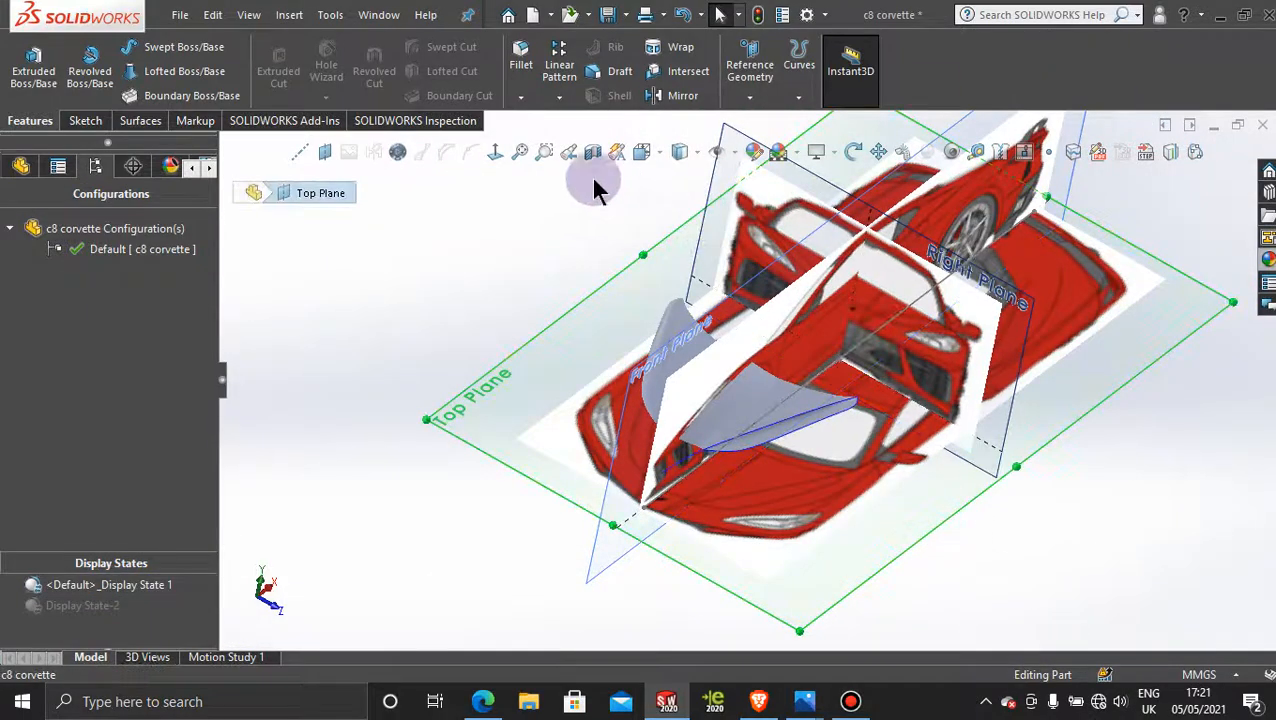
left_click(497, 150)
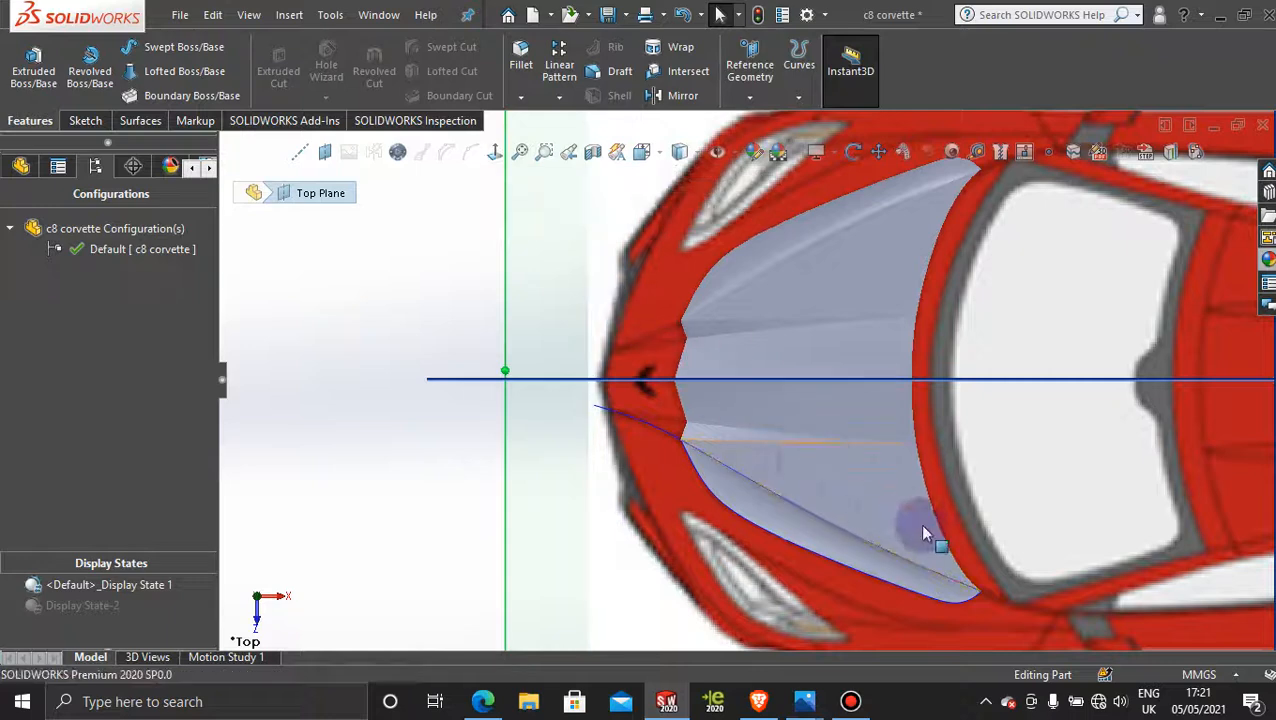
scroll(919, 523, "up", 3)
scroll(913, 232, "down", 2)
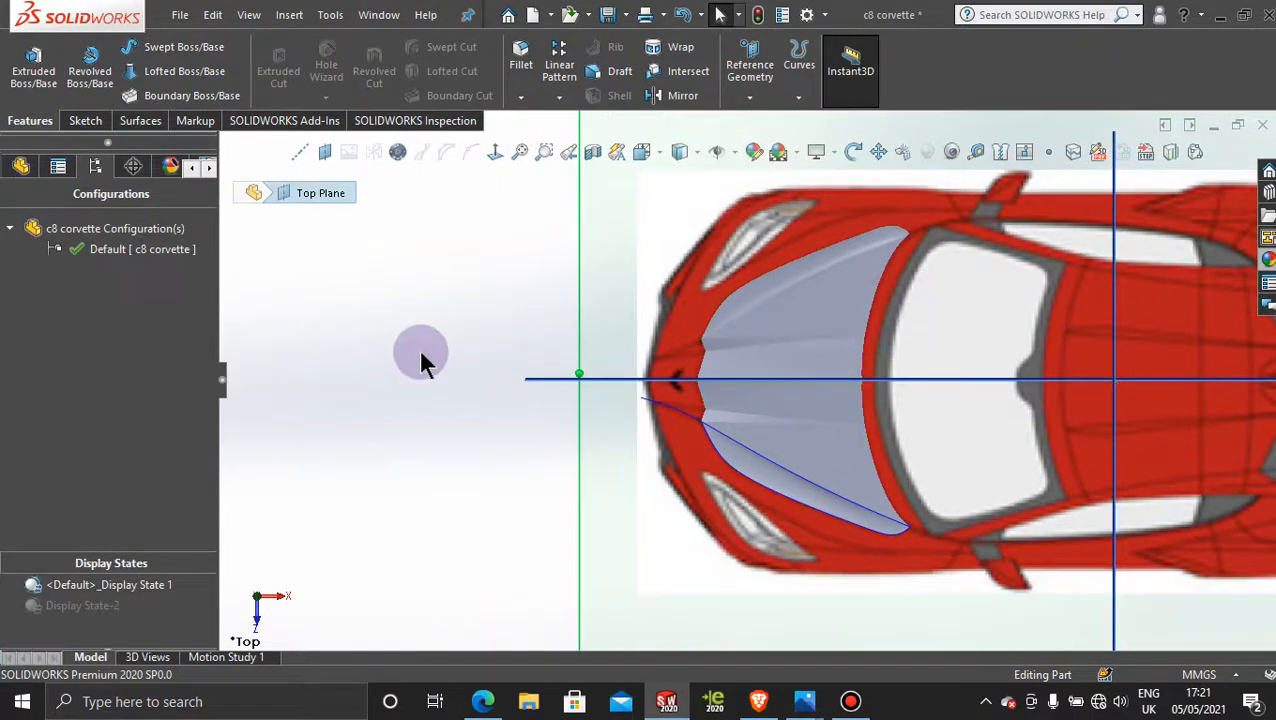
left_click(850, 701)
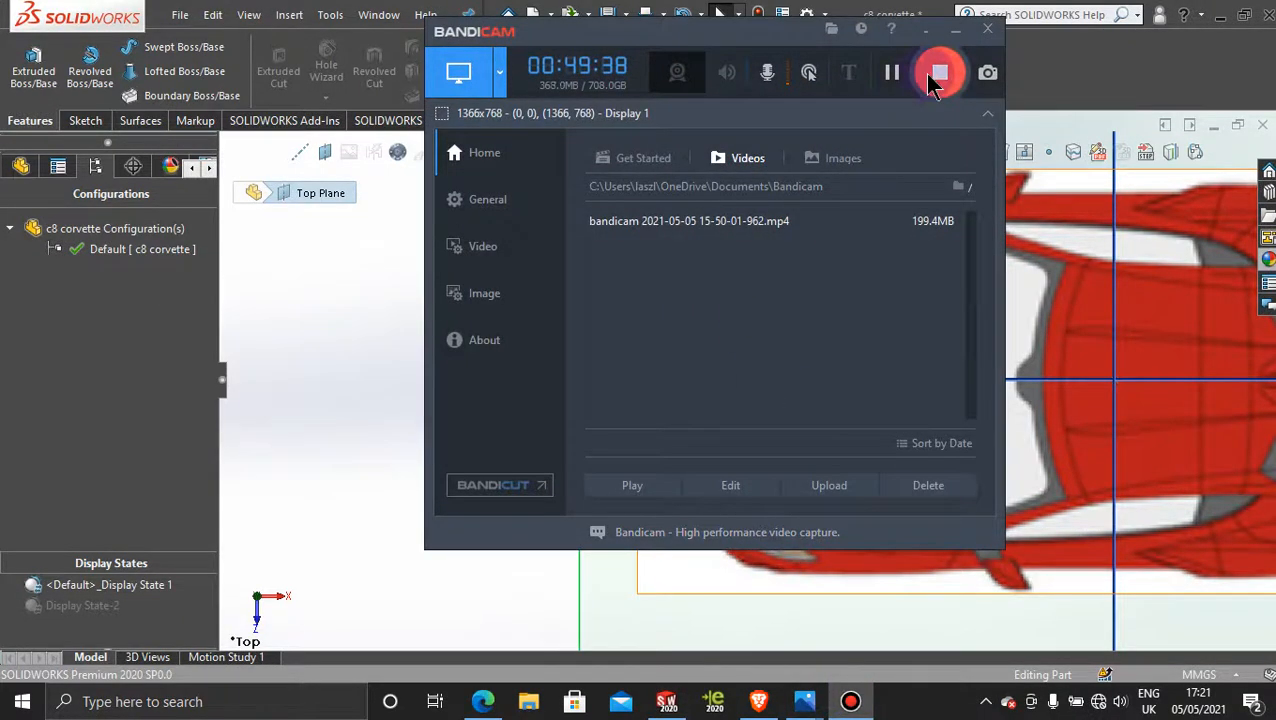